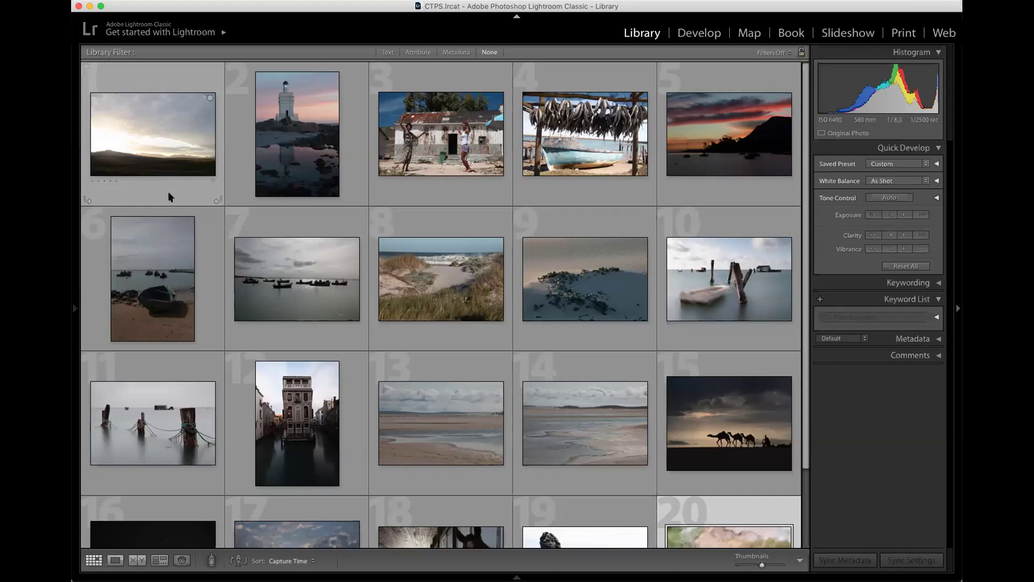
Open the first photo, the cloudy mountain sunrise, for developing with the presets side hidden and the adjustment area widened
{"action": "left_click", "coordinate": [159, 139]}
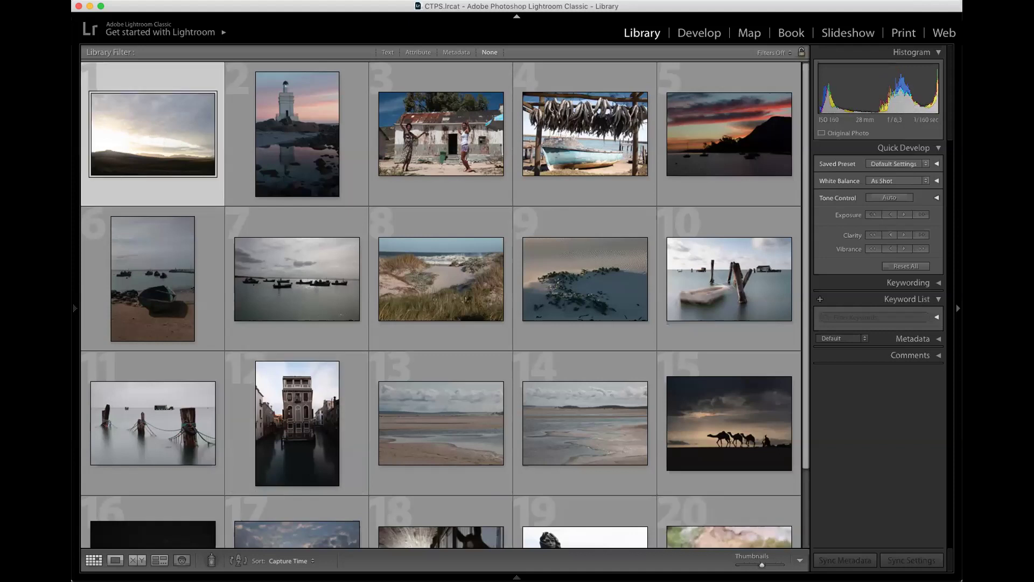
{"action": "left_click", "coordinate": [700, 32]}
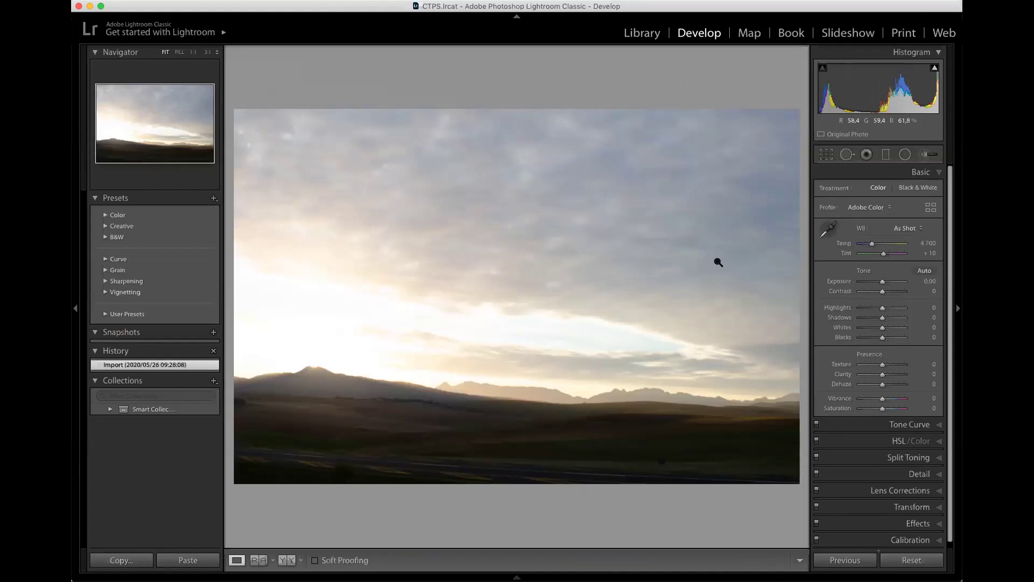
{"action": "left_click", "coordinate": [75, 309]}
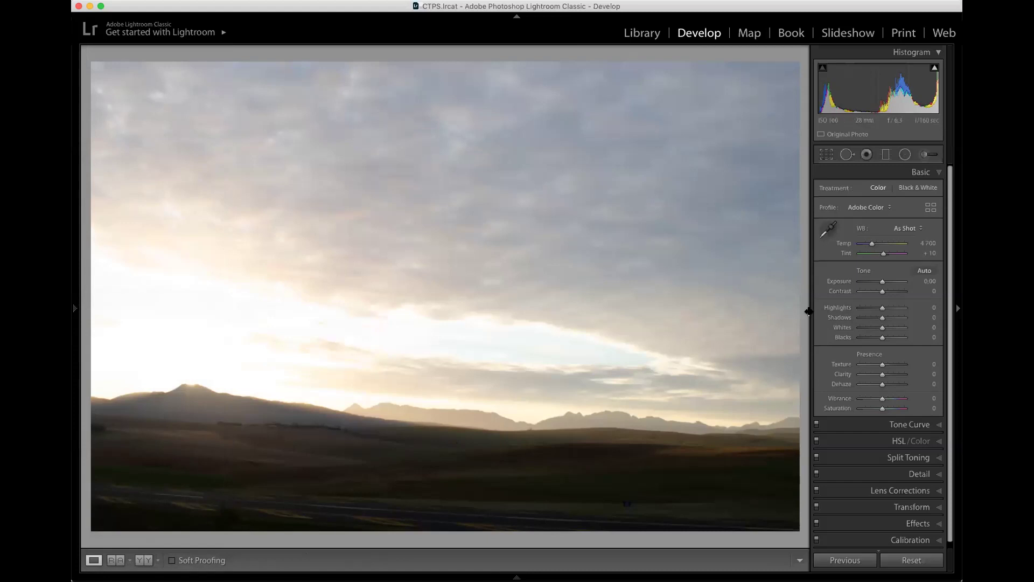
{"action": "left_click_drag", "start_coordinate": [807, 309], "coordinate": [731, 315]}
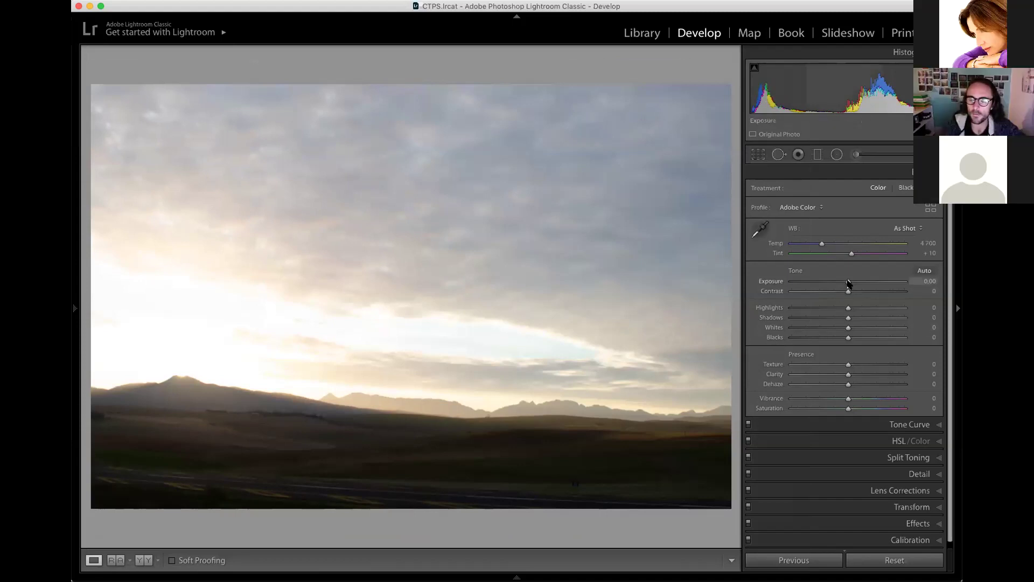
Try exposure values of -2.30 and +1.10 on the photo, and return the exposure to 0.00
{"action": "left_click_drag", "start_coordinate": [847, 282], "coordinate": [822, 283]}
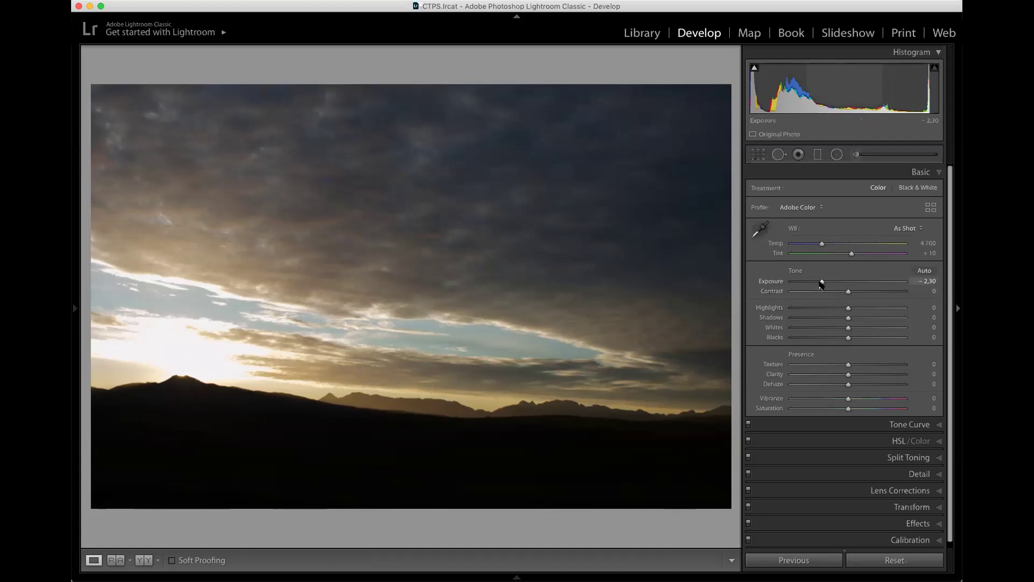
{"action": "left_click_drag", "start_coordinate": [820, 283], "coordinate": [860, 284]}
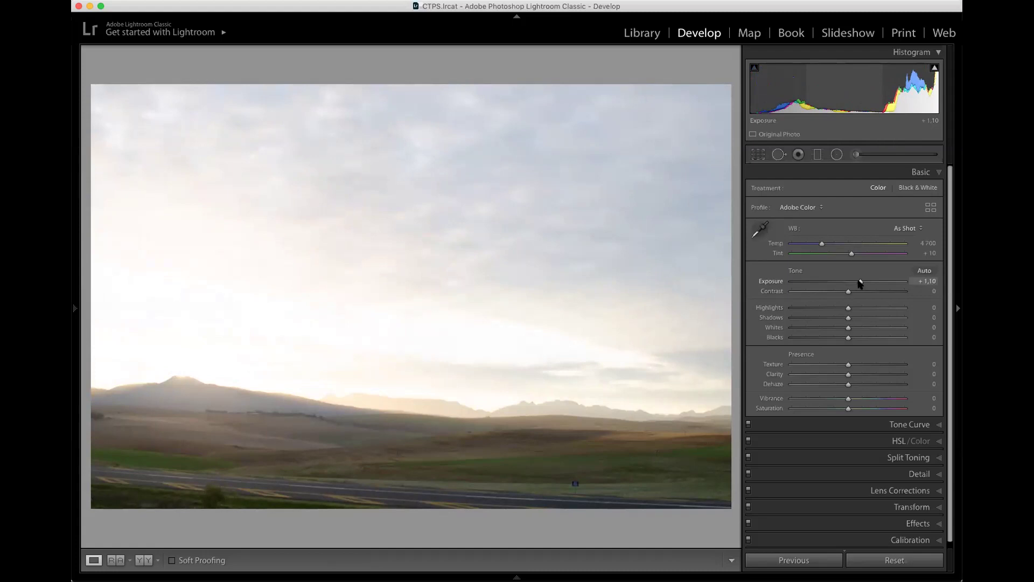
{"action": "left_click_drag", "start_coordinate": [860, 282], "coordinate": [848, 281]}
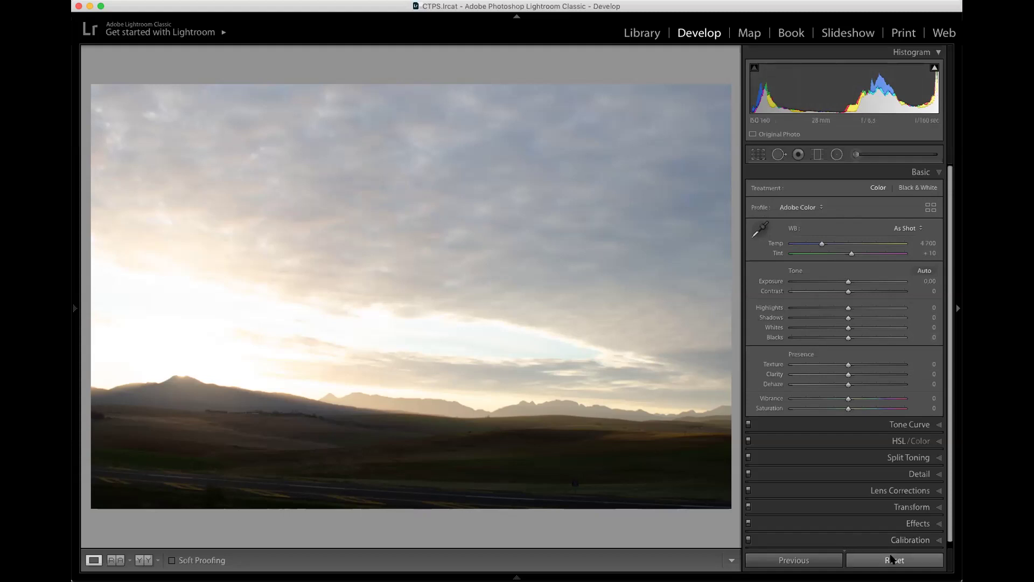
Browse the Adobe Raw, Camera Matching and Favorites groups in the Profile Browser
{"action": "scroll", "coordinate": [949, 533], "scroll_direction": "down", "scroll_amount": 1}
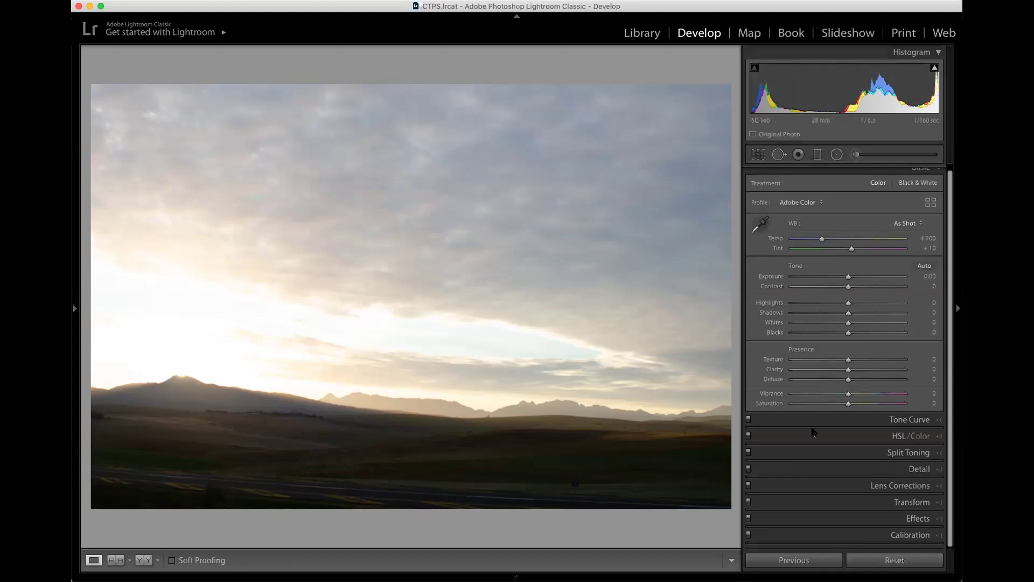
{"action": "scroll", "coordinate": [949, 517], "scroll_direction": "up", "scroll_amount": 1}
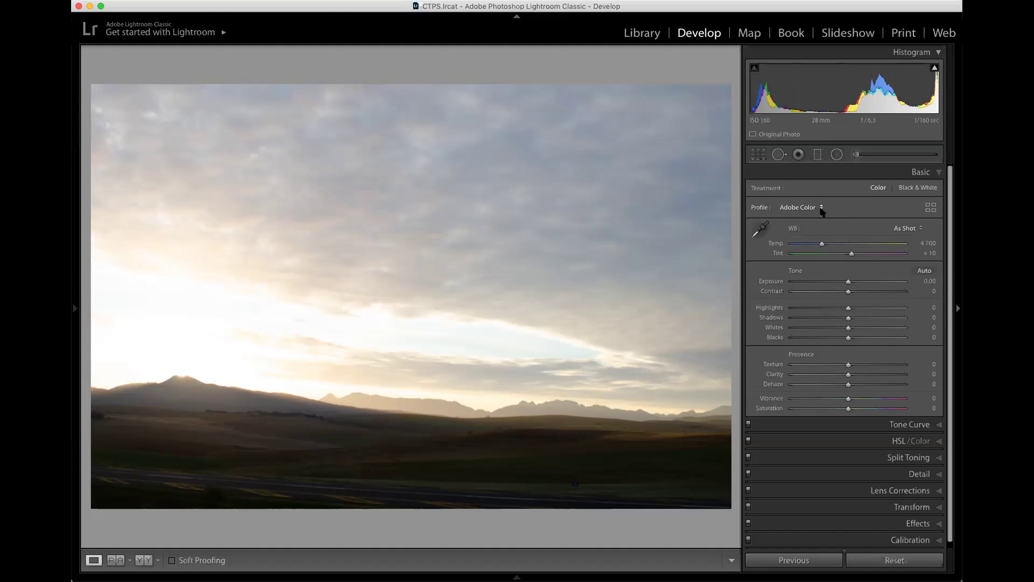
{"action": "left_click", "coordinate": [930, 207]}
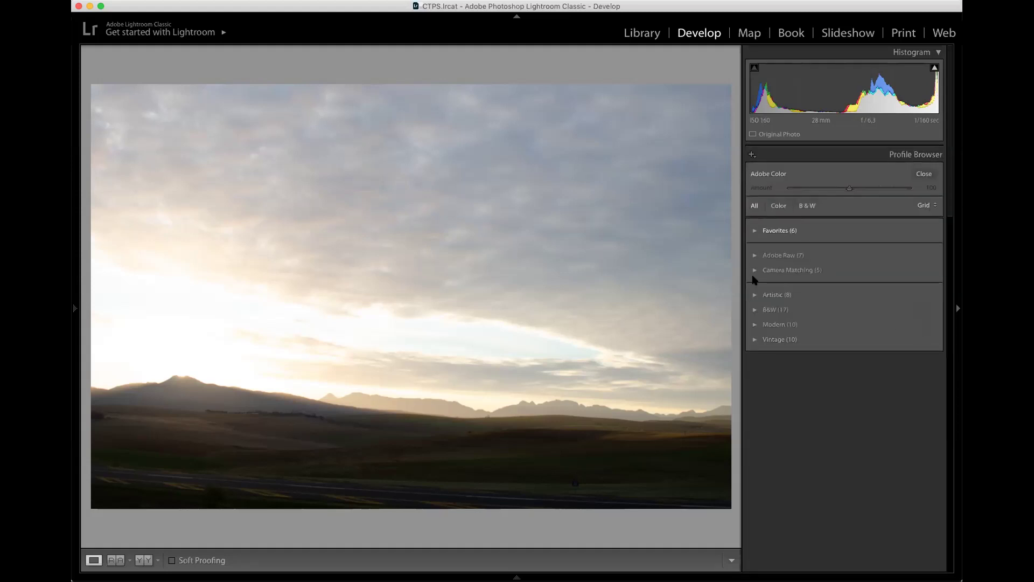
{"action": "left_click", "coordinate": [922, 175]}
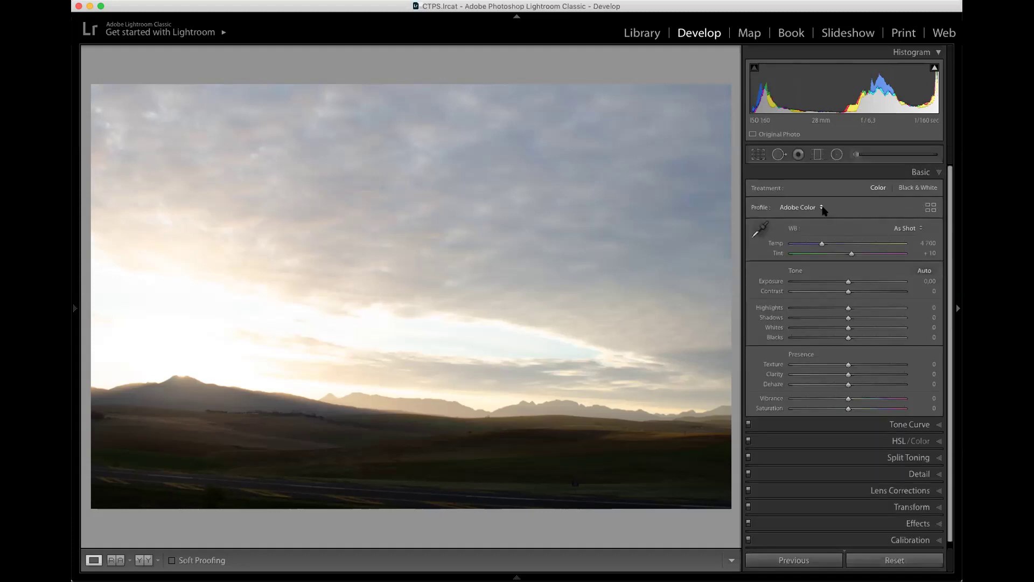
{"action": "left_click", "coordinate": [930, 208]}
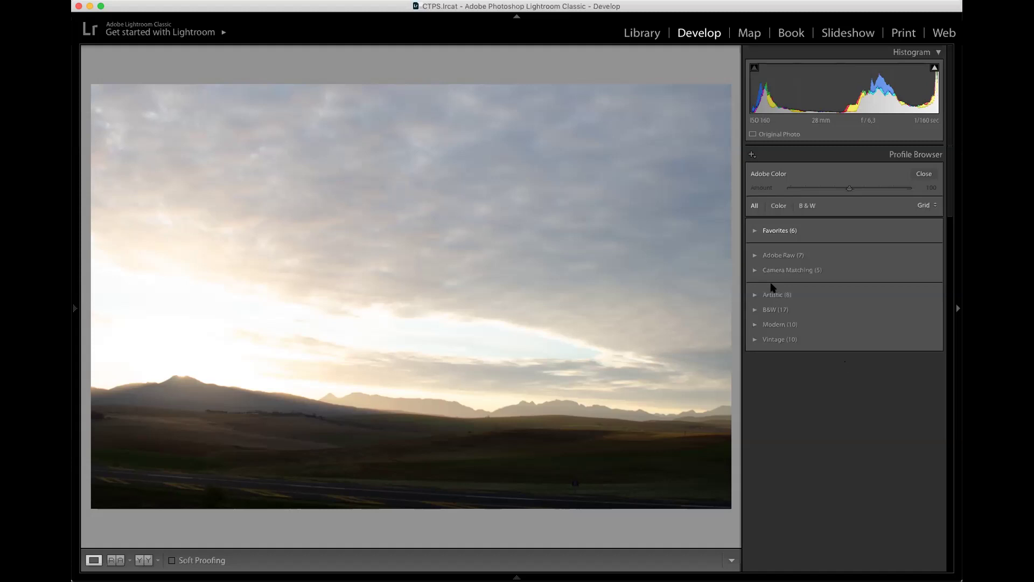
{"action": "left_click", "coordinate": [755, 255]}
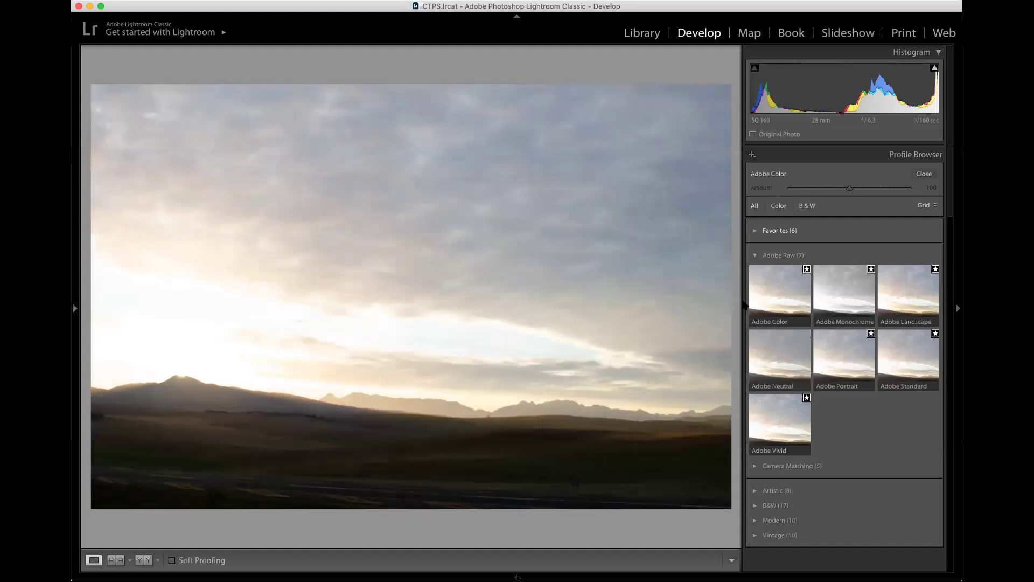
{"action": "left_click", "coordinate": [753, 256]}
{"action": "left_click", "coordinate": [760, 271]}
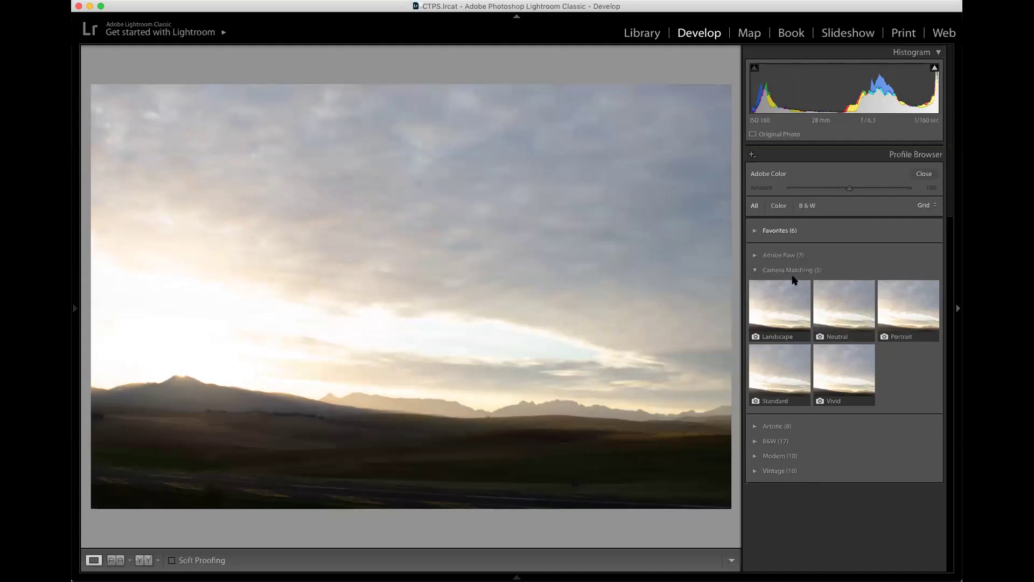
{"action": "left_click", "coordinate": [750, 231]}
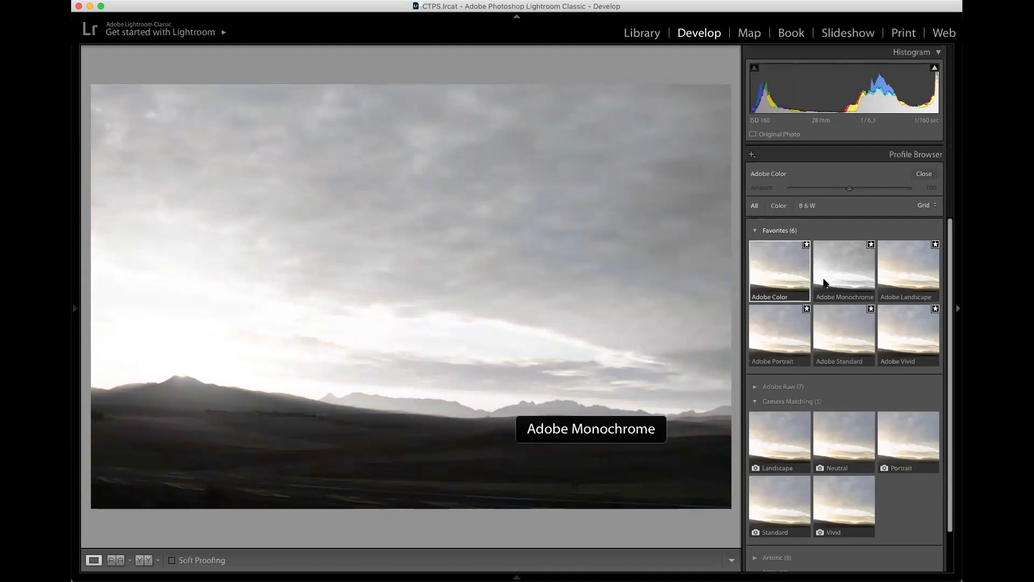
{"action": "left_click", "coordinate": [755, 401]}
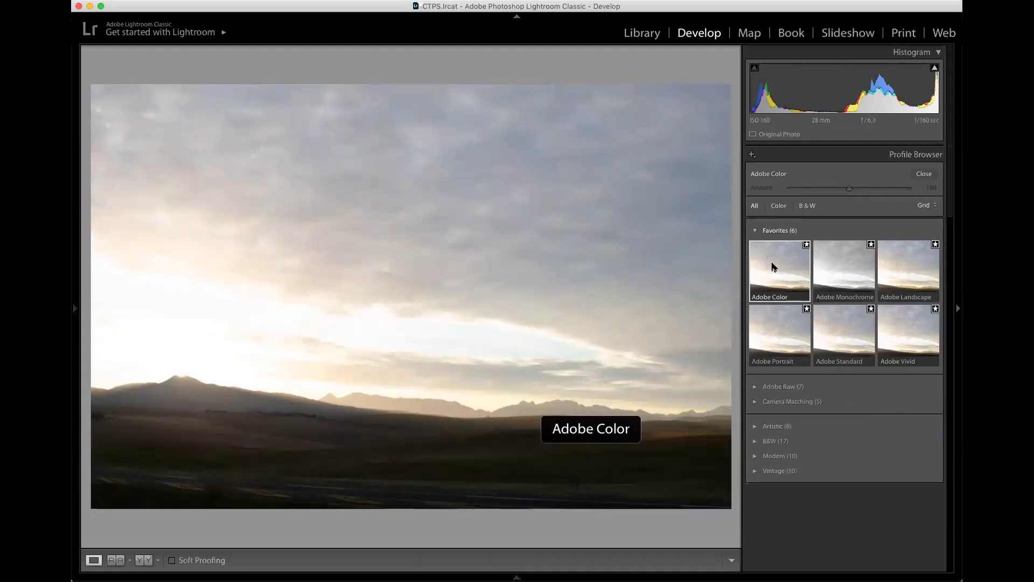
Try the Adobe Standard profile on the photo, restore Adobe Color, and leave the Profile Browser
{"action": "left_click", "coordinate": [832, 333]}
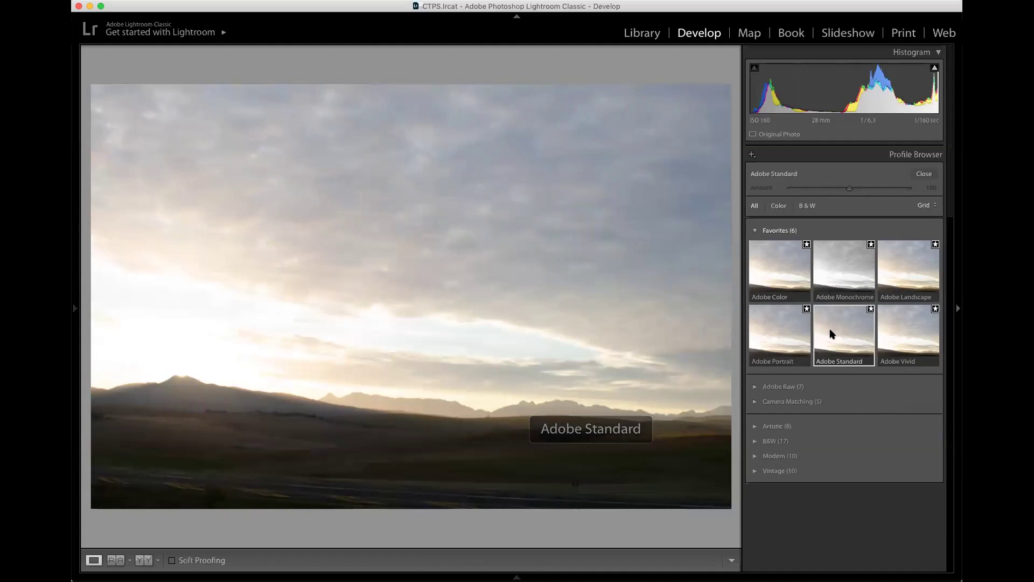
{"action": "left_click", "coordinate": [782, 275]}
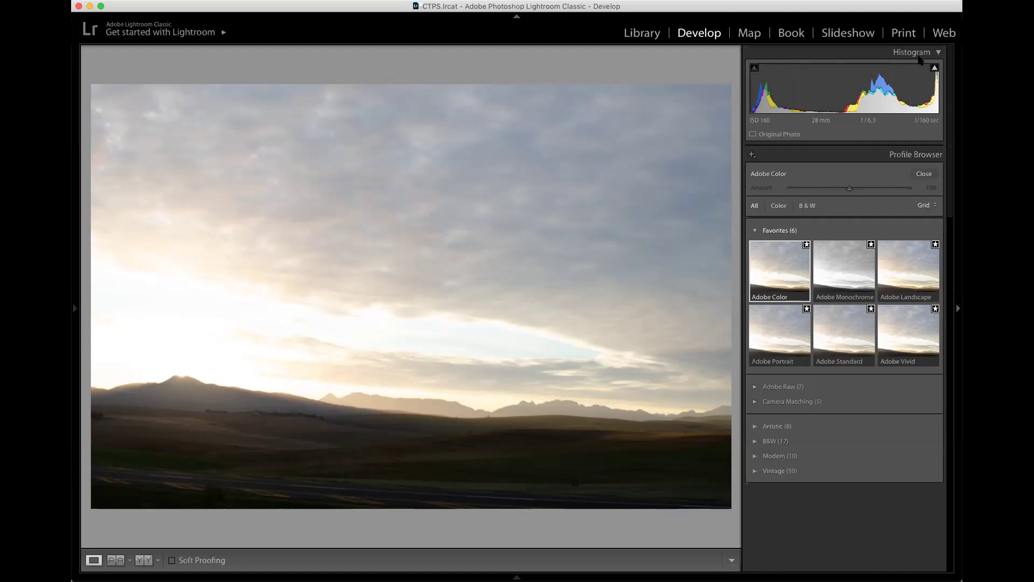
{"action": "left_click", "coordinate": [923, 174]}
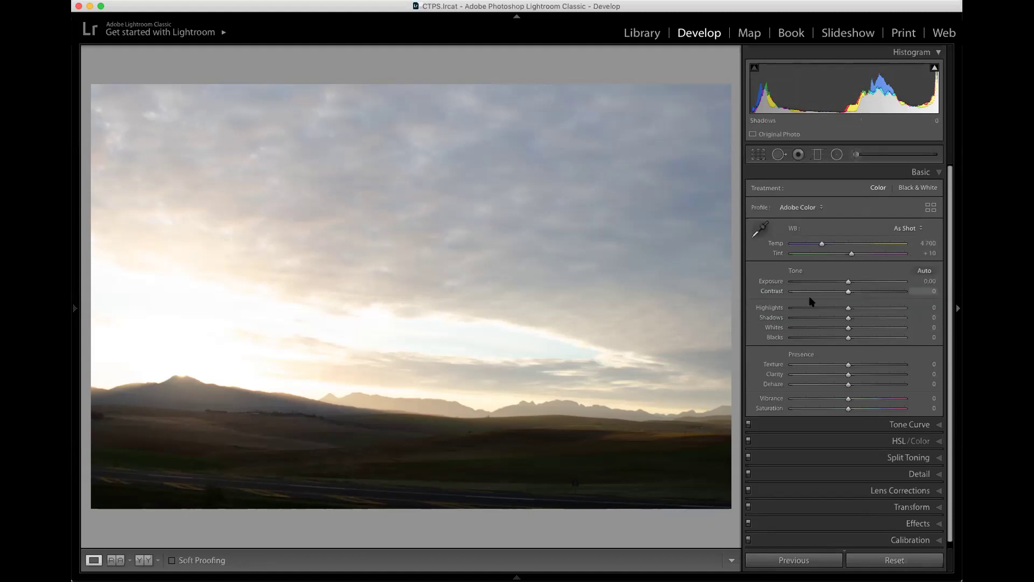
Warm the photo's white balance by setting the colour temperature to 5196
{"action": "left_click_drag", "start_coordinate": [821, 245], "coordinate": [826, 246]}
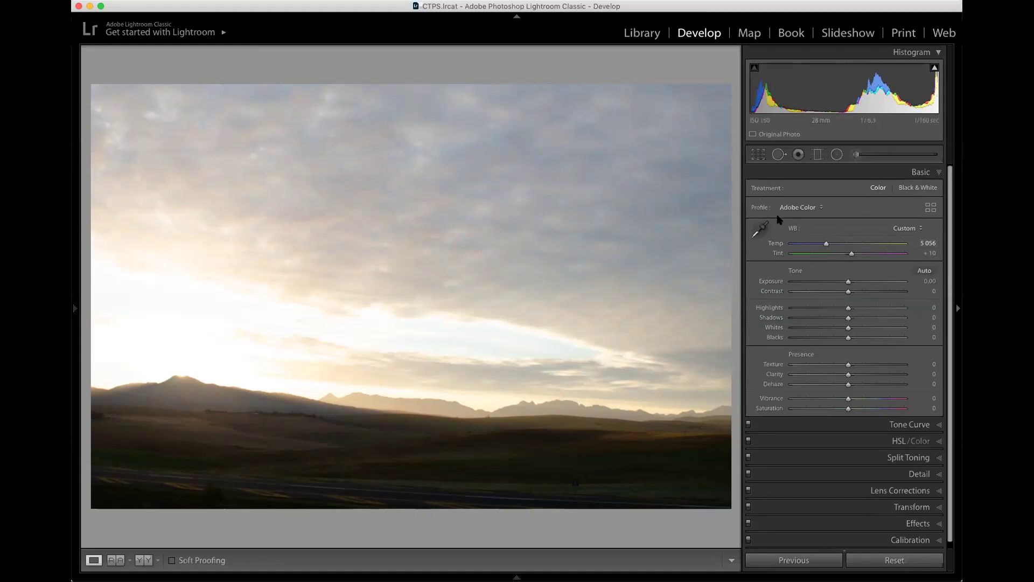
{"action": "left_click_drag", "start_coordinate": [826, 243], "coordinate": [837, 246]}
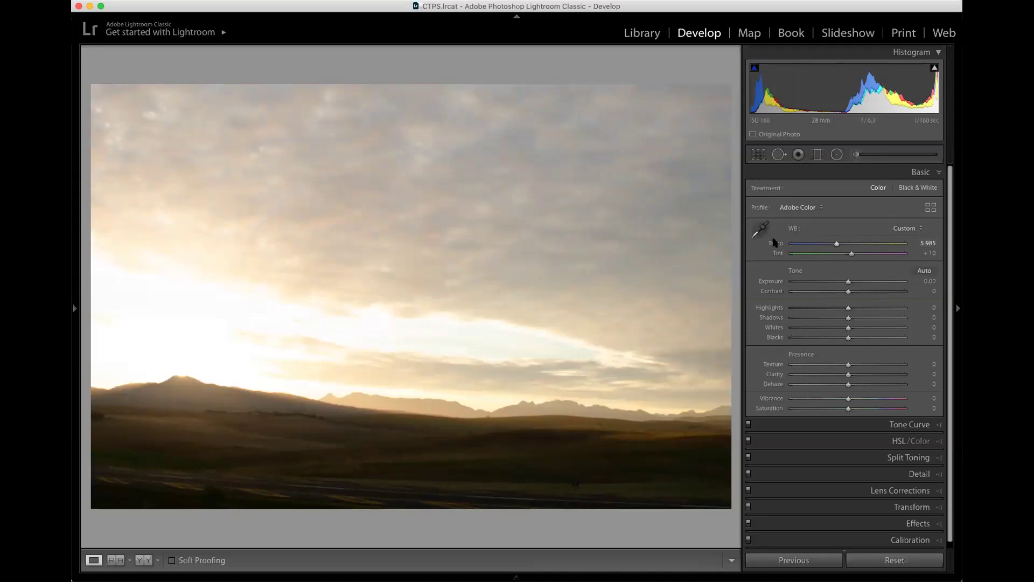
{"action": "left_click_drag", "start_coordinate": [836, 247], "coordinate": [828, 245]}
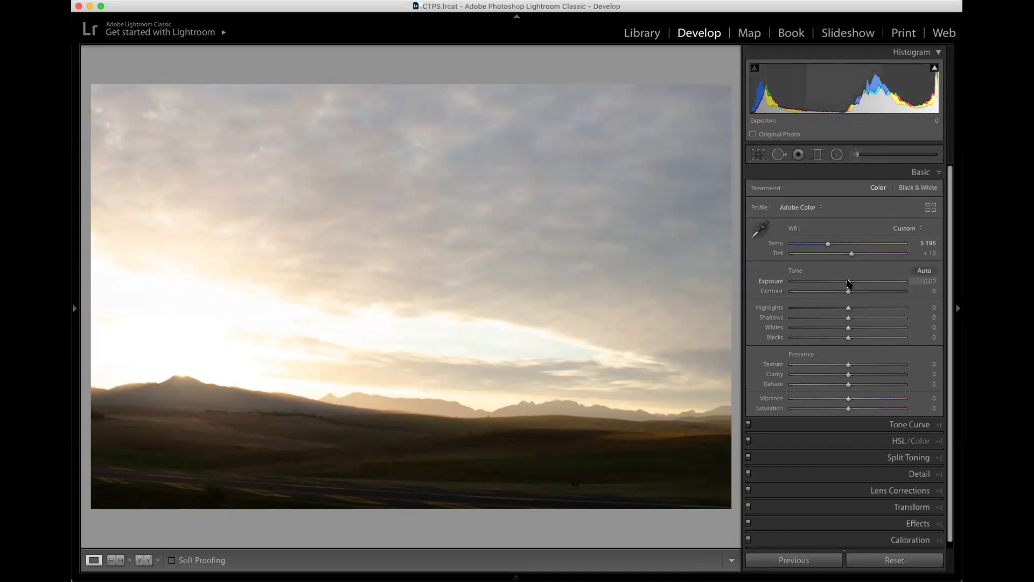
Set the photo's exposure to -0.25 and its contrast to +19
{"action": "left_click_drag", "start_coordinate": [848, 283], "coordinate": [845, 283]}
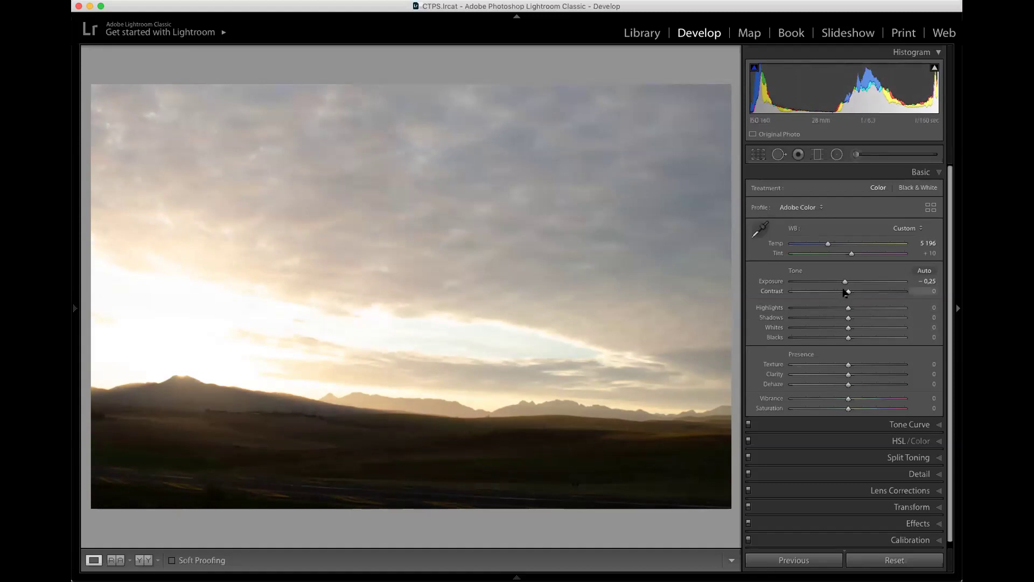
{"action": "mouse_move", "coordinate": [848, 292]}
{"action": "left_mouse_down"}
{"action": "mouse_move", "coordinate": [870, 294]}
{"action": "mouse_move", "coordinate": [802, 295]}
{"action": "mouse_move", "coordinate": [875, 295]}
{"action": "mouse_move", "coordinate": [835, 293]}
{"action": "mouse_move", "coordinate": [874, 295]}
{"action": "mouse_move", "coordinate": [846, 298]}
{"action": "left_mouse_up"}
{"action": "left_click_drag", "start_coordinate": [850, 292], "coordinate": [857, 293]}
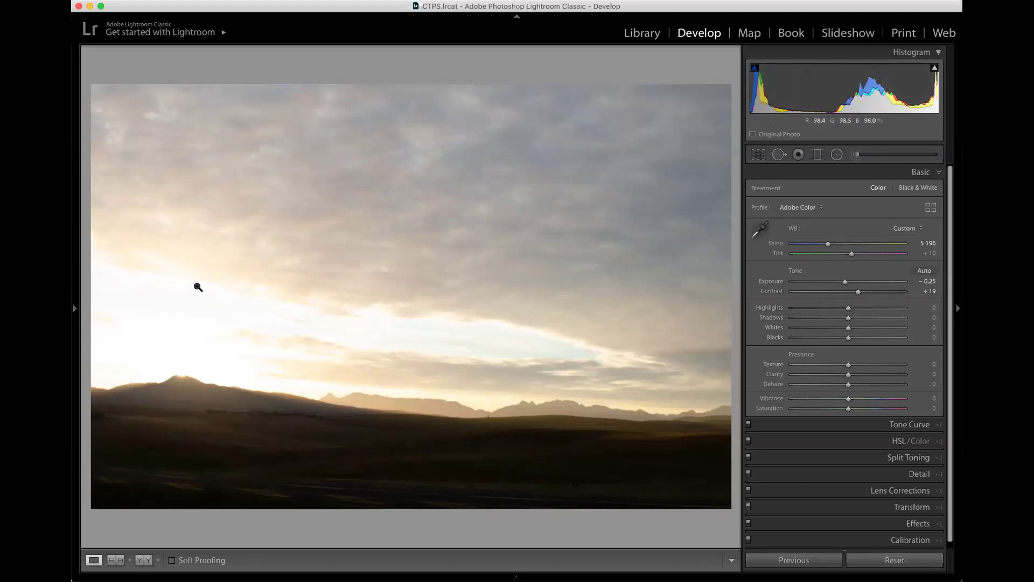
Recover the bright sky with highlights at -51 and lift the dark foreground with shadows at +37
{"action": "left_click_drag", "start_coordinate": [848, 308], "coordinate": [795, 311]}
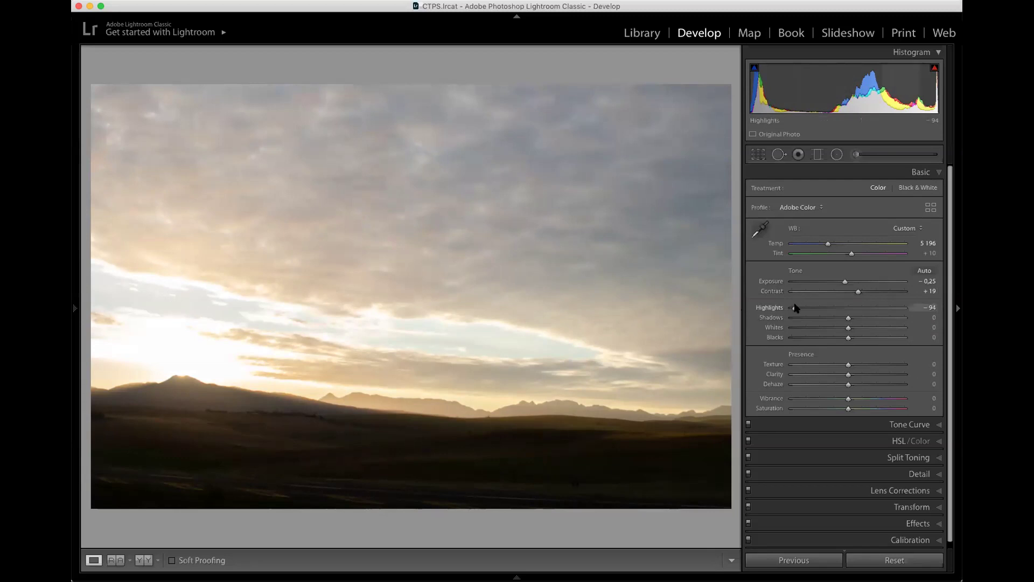
{"action": "left_click_drag", "start_coordinate": [794, 308], "coordinate": [819, 307]}
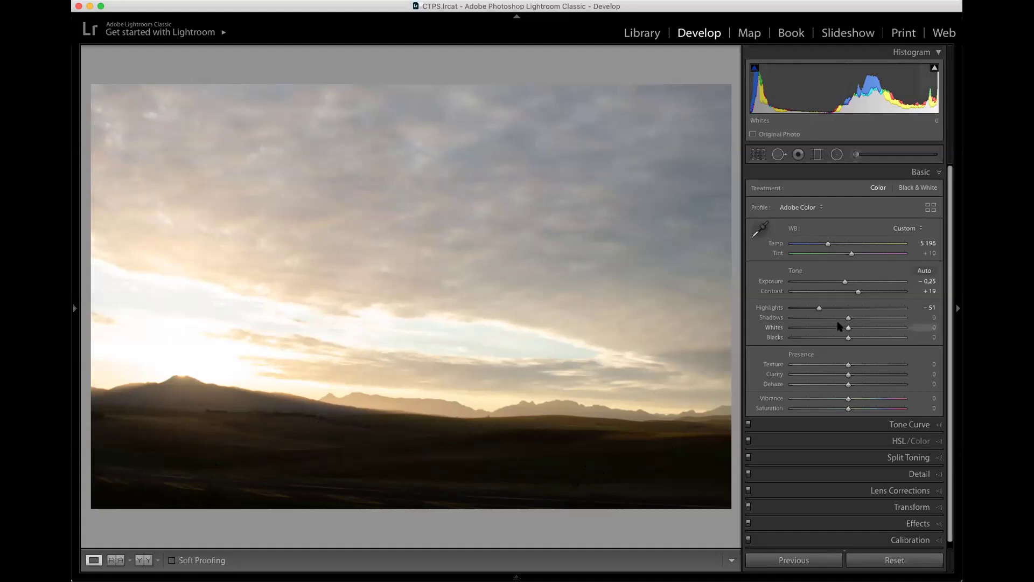
{"action": "left_click_drag", "start_coordinate": [848, 319], "coordinate": [862, 319]}
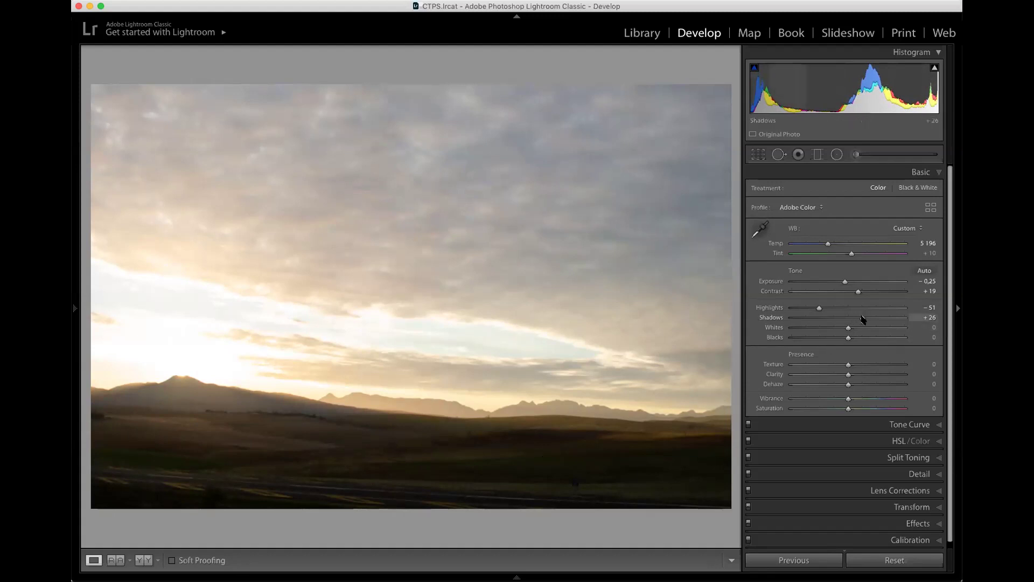
{"action": "left_click_drag", "start_coordinate": [863, 319], "coordinate": [883, 320]}
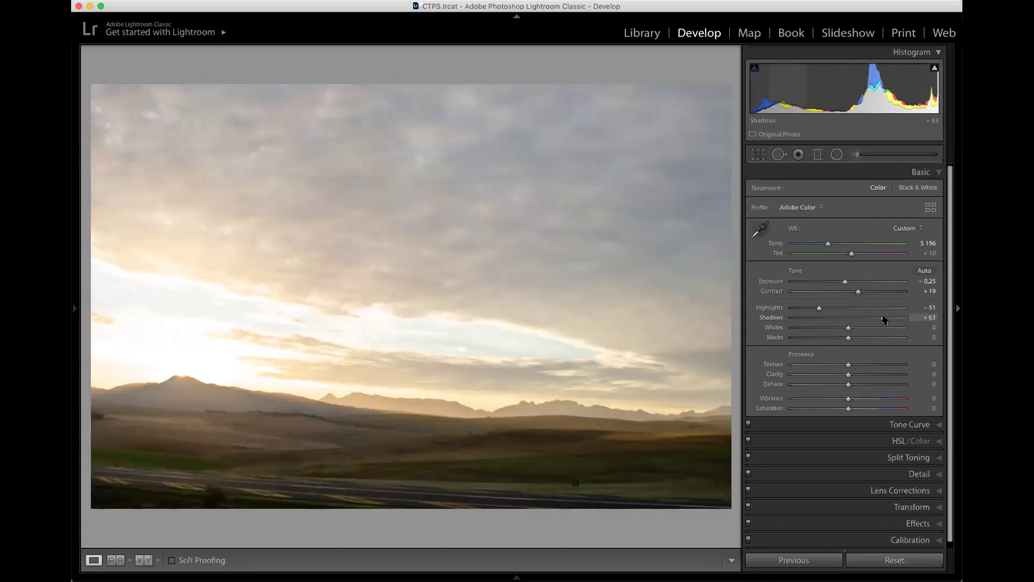
{"action": "left_click_drag", "start_coordinate": [884, 320], "coordinate": [867, 318]}
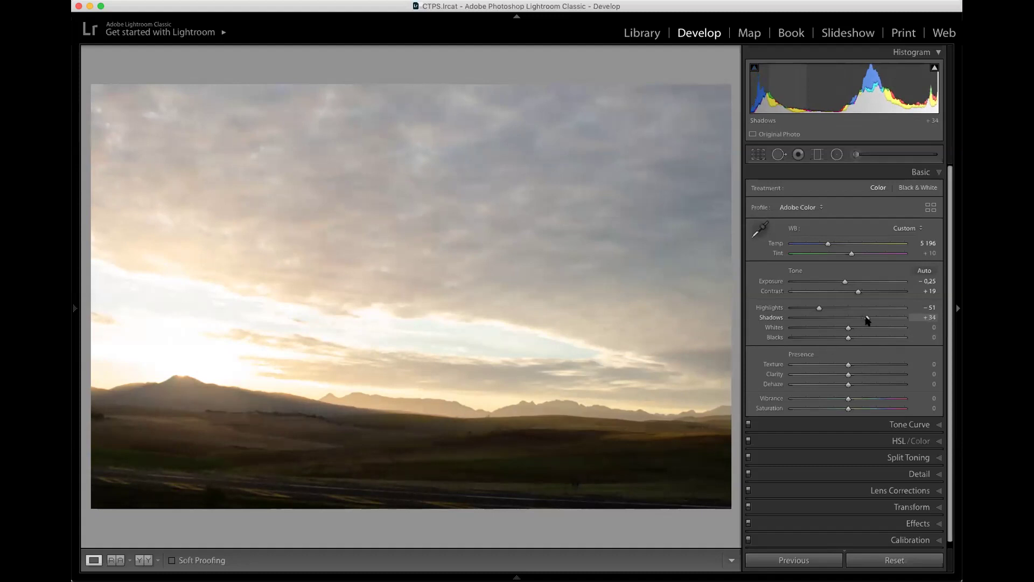
{"action": "left_click_drag", "start_coordinate": [866, 319], "coordinate": [869, 319]}
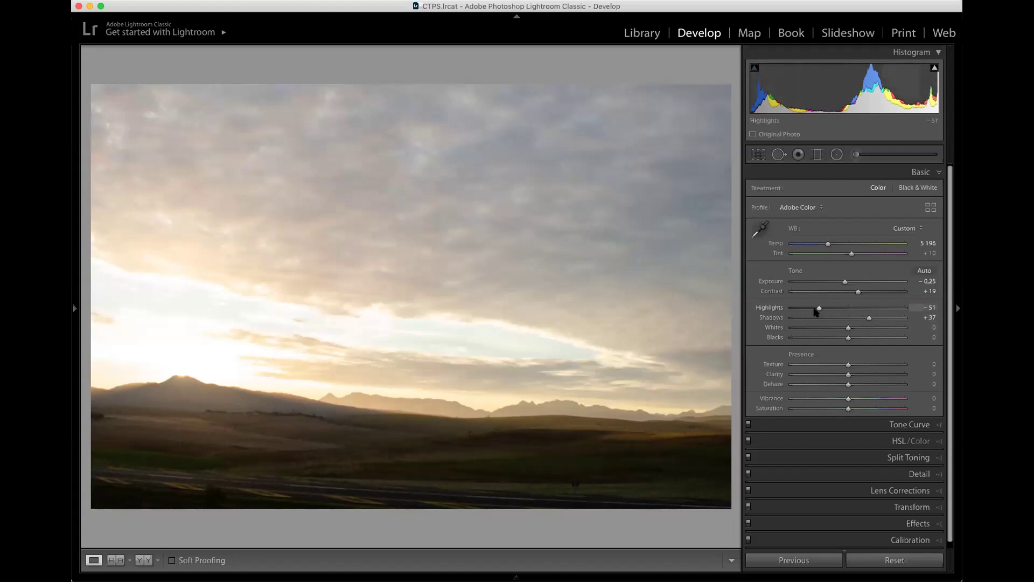
Fine-tune the tones to highlights -49, shadows +40, whites +15 and blacks -14, and compare the photo before and after the edits
{"action": "left_click_drag", "start_coordinate": [849, 332], "coordinate": [854, 330]}
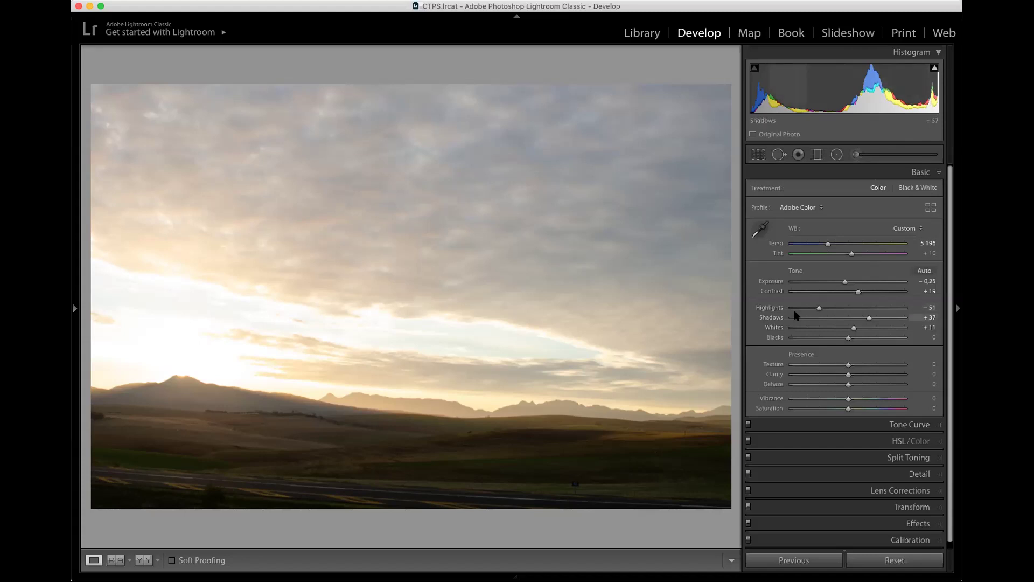
{"action": "left_click_drag", "start_coordinate": [817, 308], "coordinate": [856, 329]}
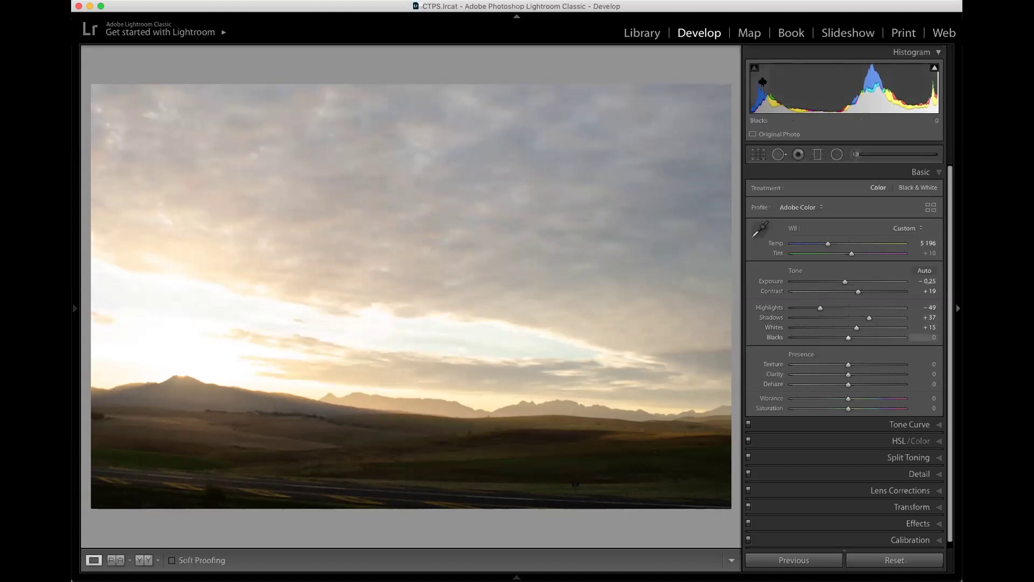
{"action": "left_click_drag", "start_coordinate": [852, 338], "coordinate": [843, 340]}
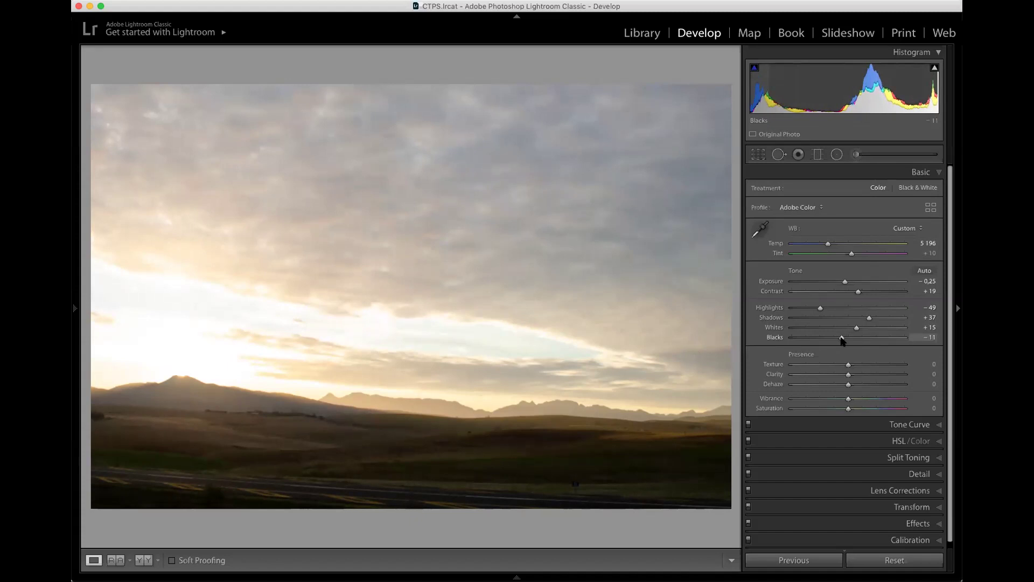
{"action": "left_click_drag", "start_coordinate": [868, 317], "coordinate": [840, 340]}
{"action": "key", "text": "y"}
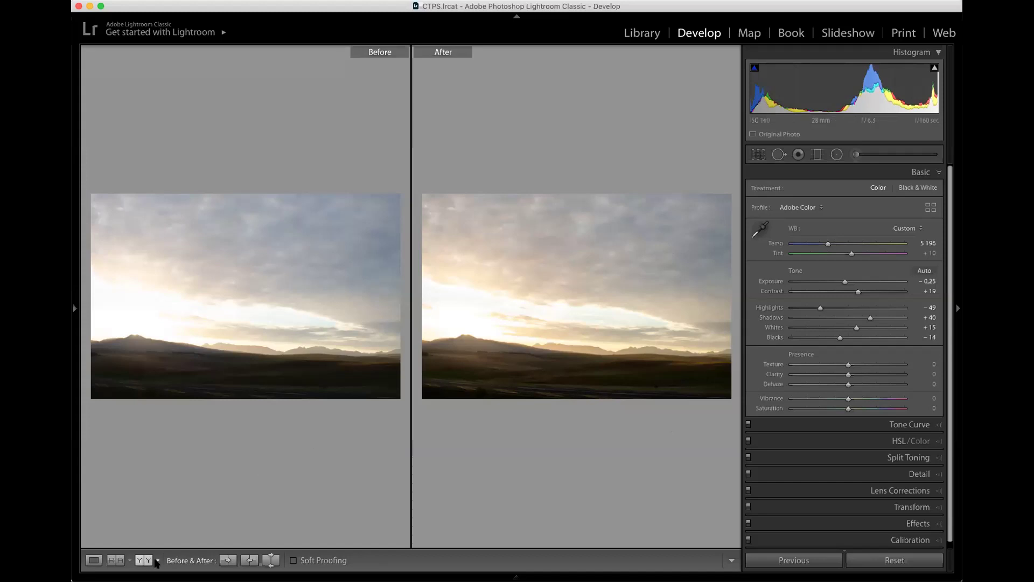
{"action": "key", "text": "y"}
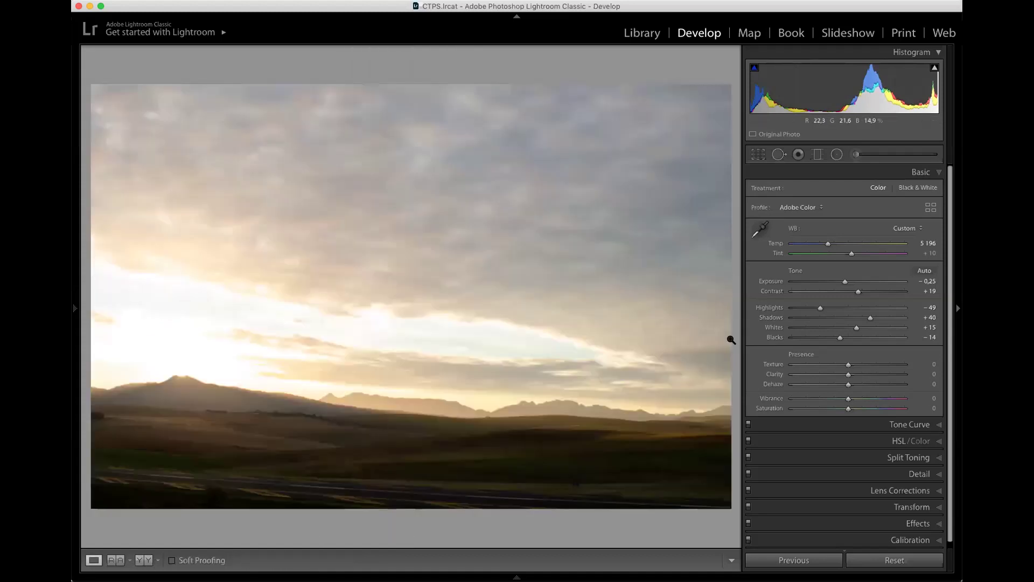
Cool the photo's colour temperature slightly to 4907 and compare the before and after versions
{"action": "left_click_drag", "start_coordinate": [828, 243], "coordinate": [826, 245]}
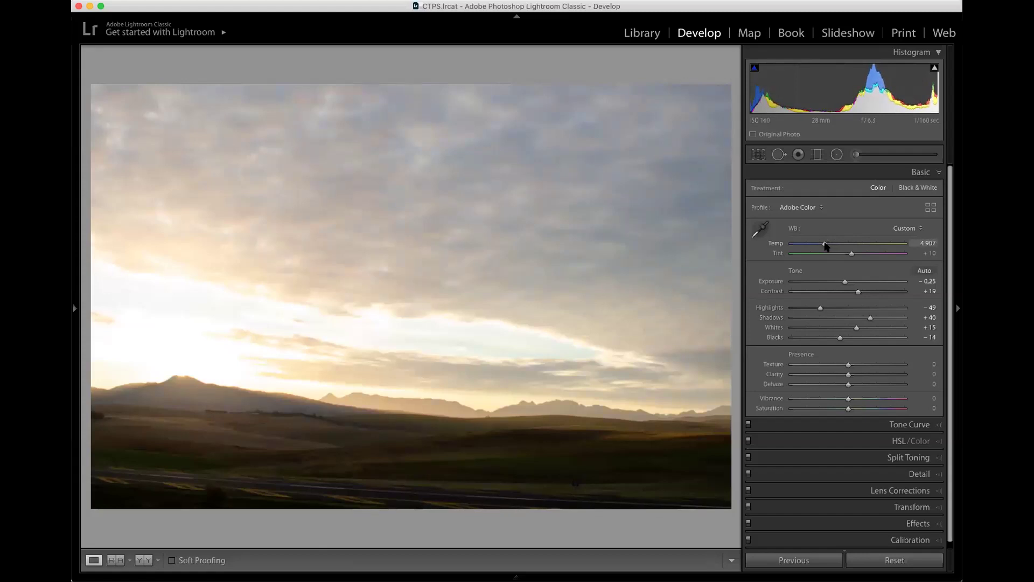
{"action": "key", "text": "y"}
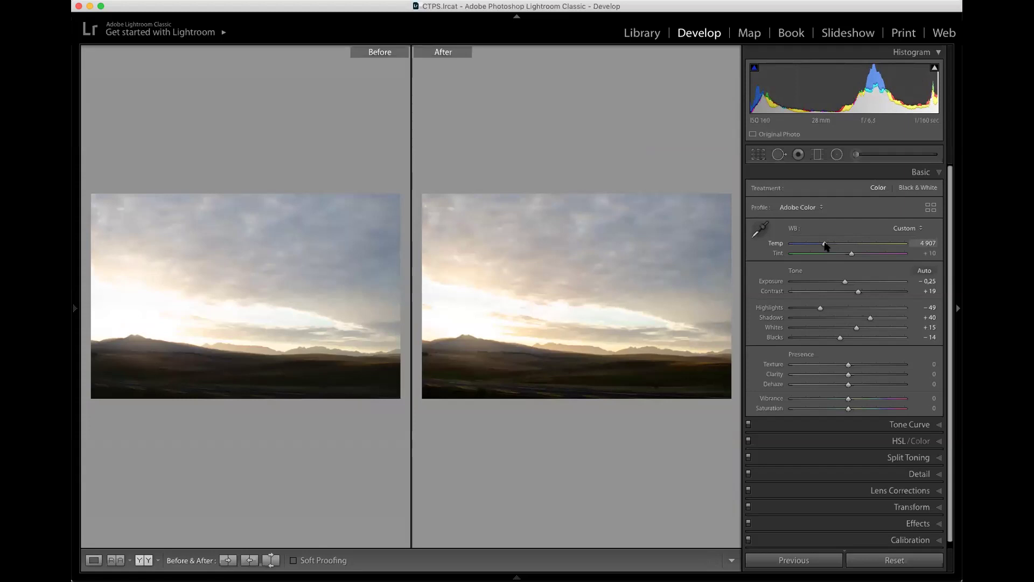
{"action": "key", "text": "y"}
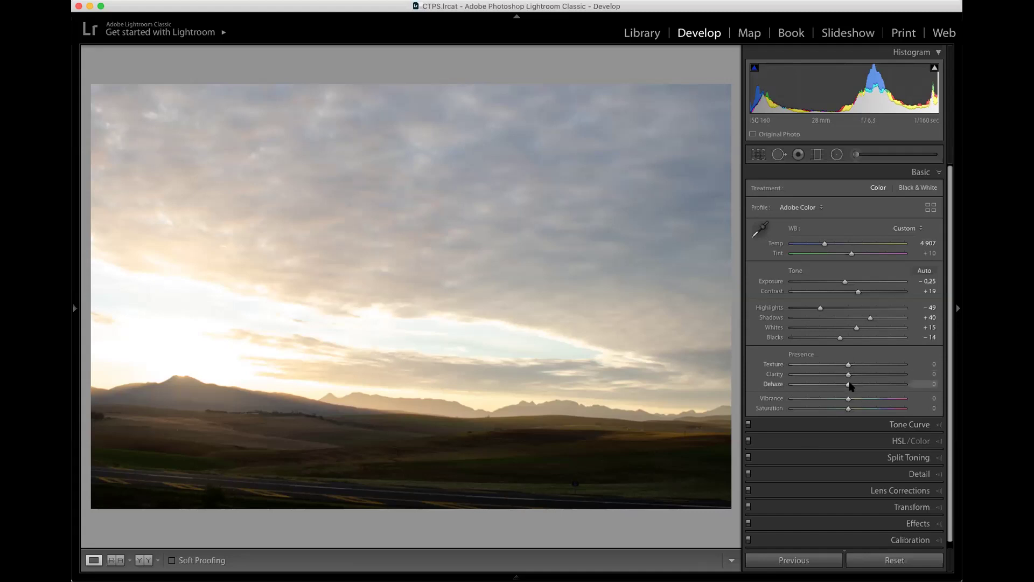
Set the photo's clarity to +24 and vibrance to +17, and compare it before and after the edits
{"action": "left_click_drag", "start_coordinate": [849, 373], "coordinate": [862, 378]}
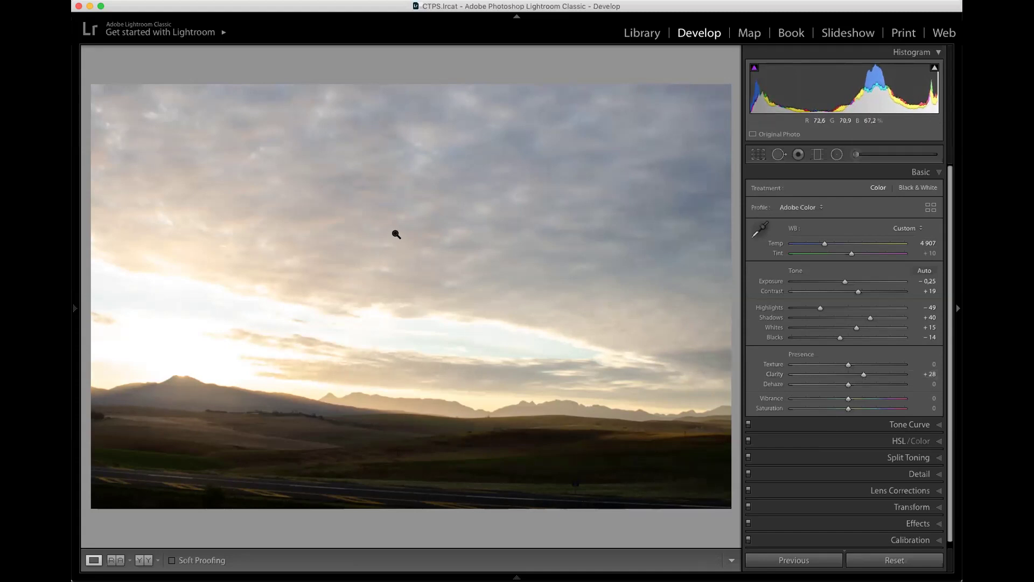
{"action": "mouse_move", "coordinate": [863, 374]}
{"action": "left_mouse_down"}
{"action": "mouse_move", "coordinate": [897, 375]}
{"action": "mouse_move", "coordinate": [860, 377]}
{"action": "left_mouse_up"}
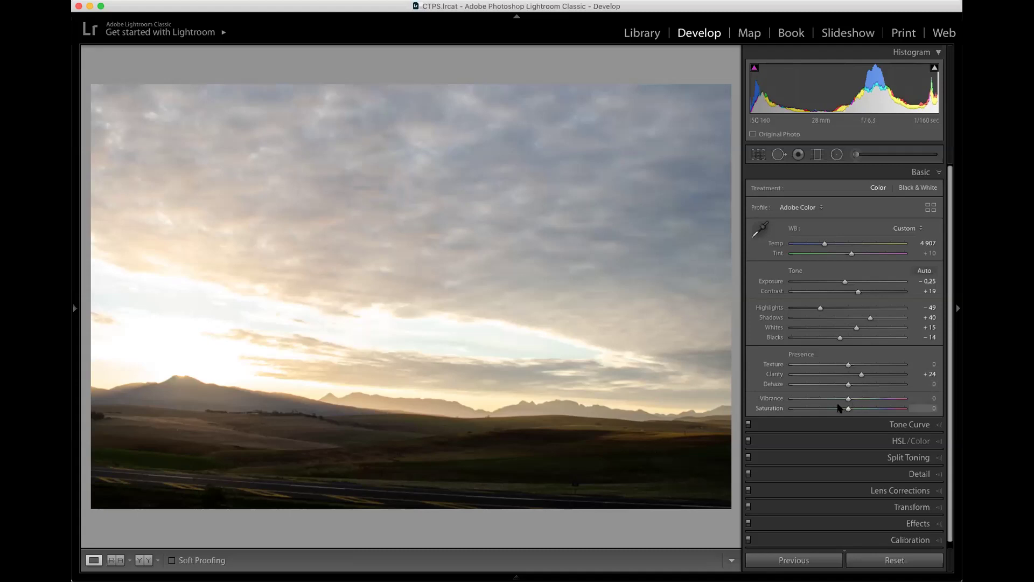
{"action": "mouse_move", "coordinate": [848, 400]}
{"action": "left_mouse_down"}
{"action": "mouse_move", "coordinate": [868, 403]}
{"action": "mouse_move", "coordinate": [853, 404]}
{"action": "left_mouse_up"}
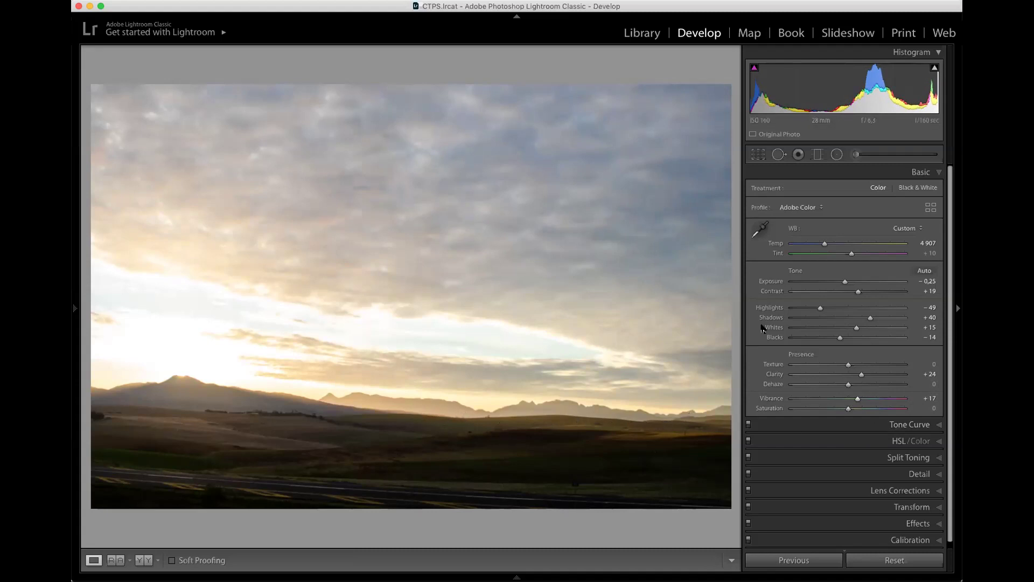
{"action": "key", "text": "y"}
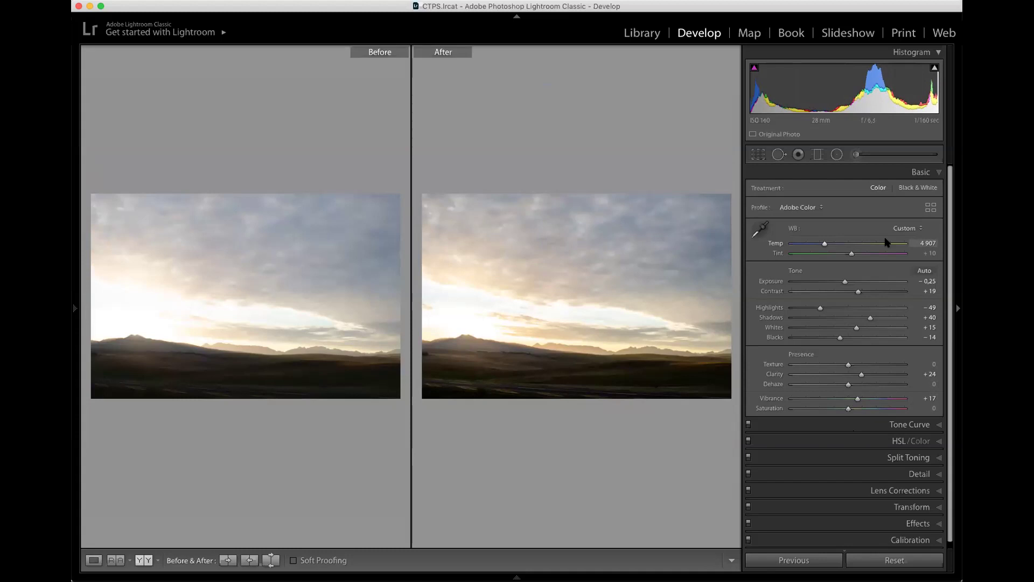
{"action": "key", "text": "y"}
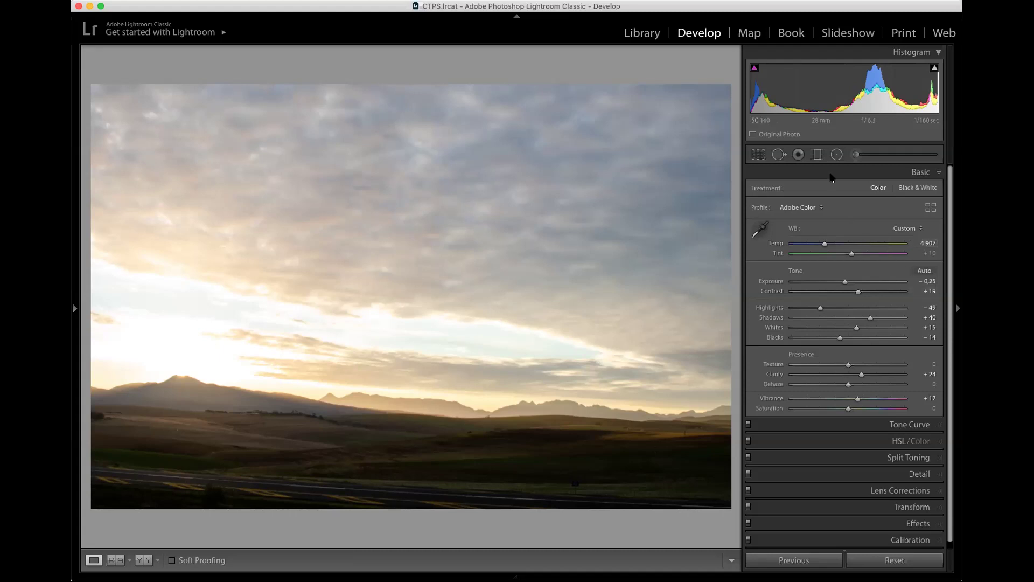
Straighten the photo by -0.57 degrees and crop away the dark road along its lower edge with an unlocked aspect ratio
{"action": "key", "text": "m"}
{"action": "left_click", "coordinate": [761, 155]}
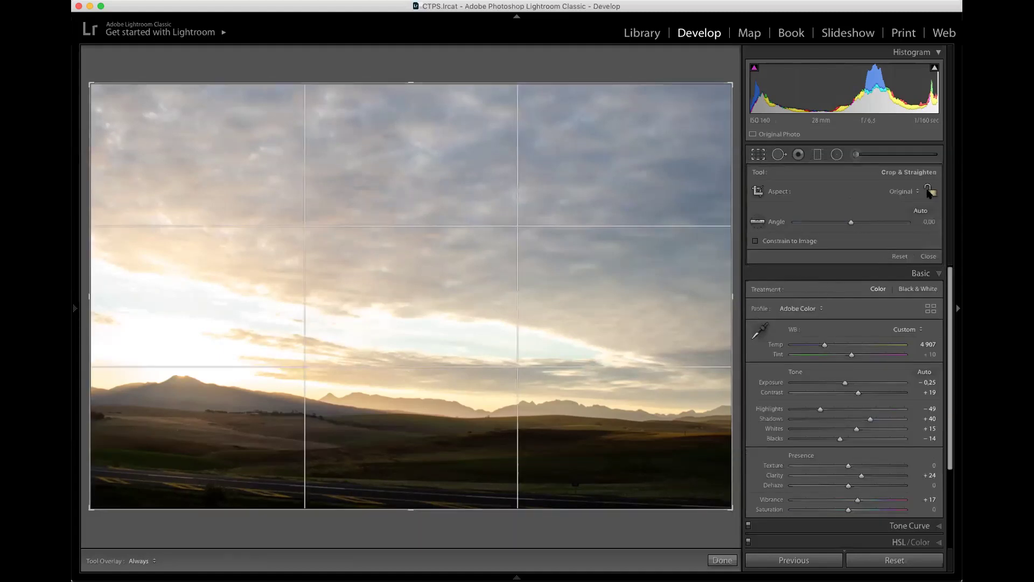
{"action": "mouse_move", "coordinate": [413, 508]}
{"action": "left_mouse_down"}
{"action": "mouse_move", "coordinate": [413, 484]}
{"action": "mouse_move", "coordinate": [416, 504]}
{"action": "left_mouse_up"}
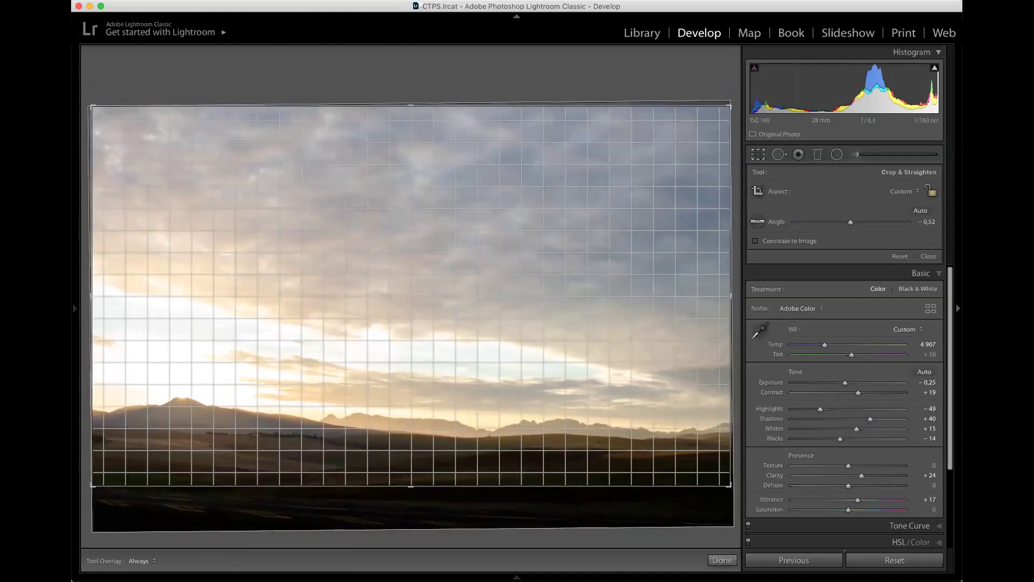
{"action": "left_click_drag", "start_coordinate": [415, 504], "coordinate": [416, 504]}
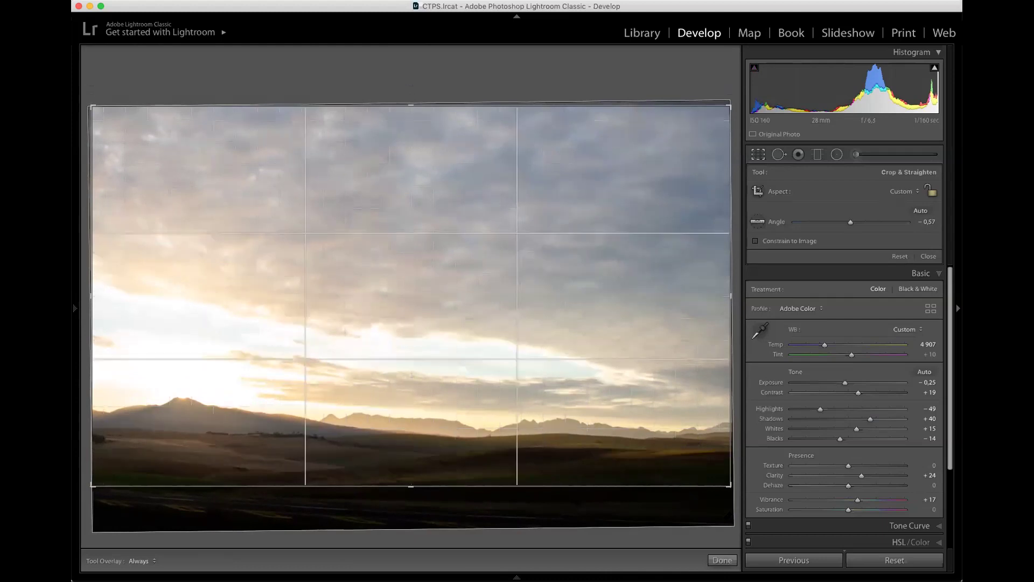
{"action": "key", "text": "Return"}
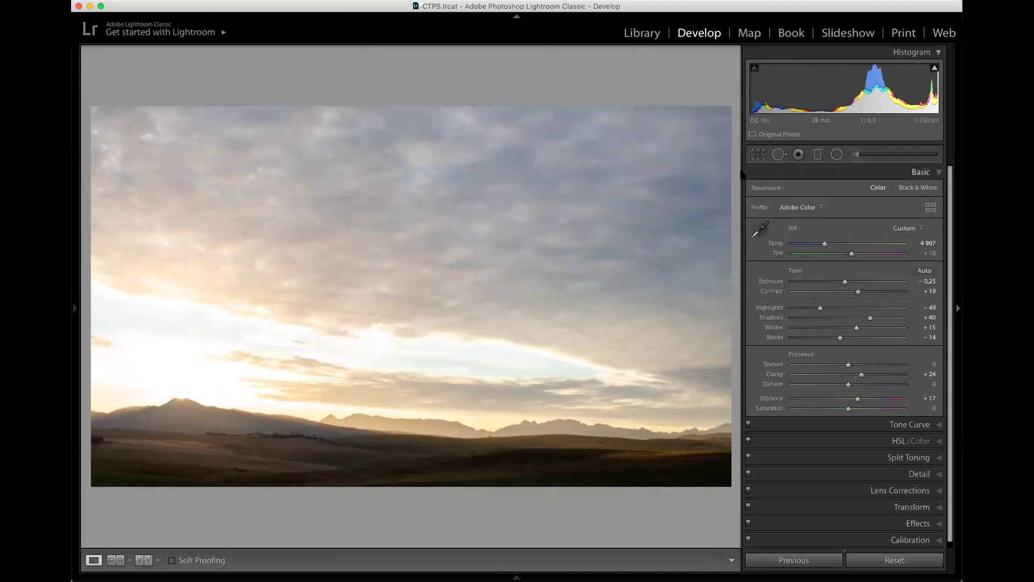
Add a horizontal graduated filter from the top of the sky down to the horizon, with exposure at -0.88
{"action": "left_click", "coordinate": [818, 155]}
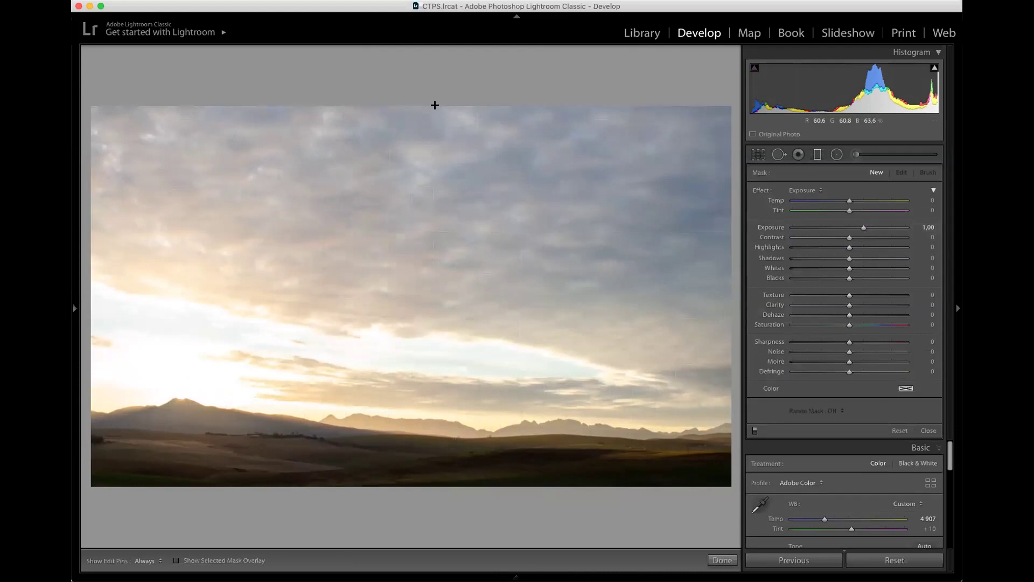
{"action": "left_click_drag", "start_coordinate": [436, 115], "coordinate": [436, 429]}
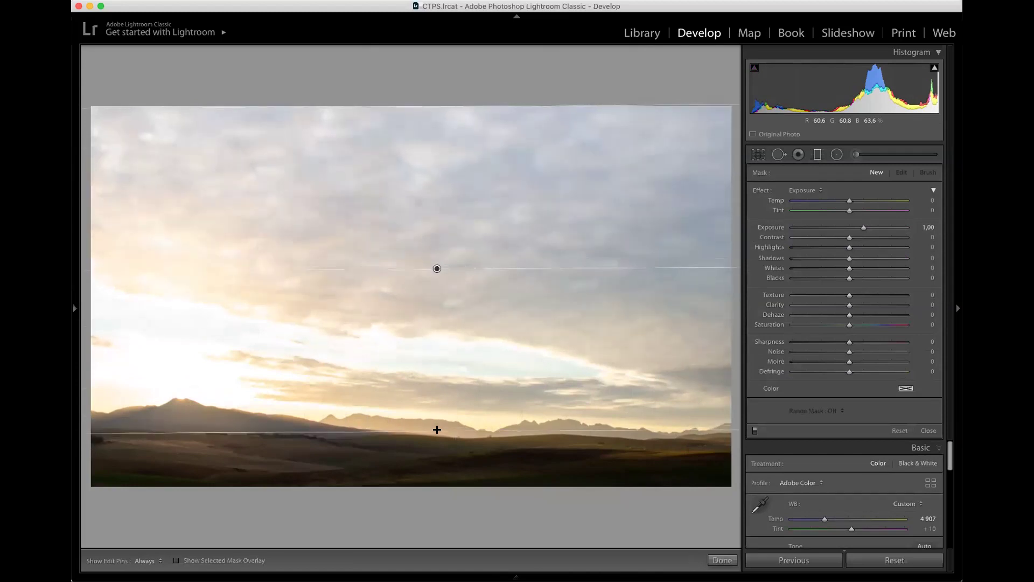
{"action": "left_click_drag", "start_coordinate": [437, 430], "coordinate": [436, 430]}
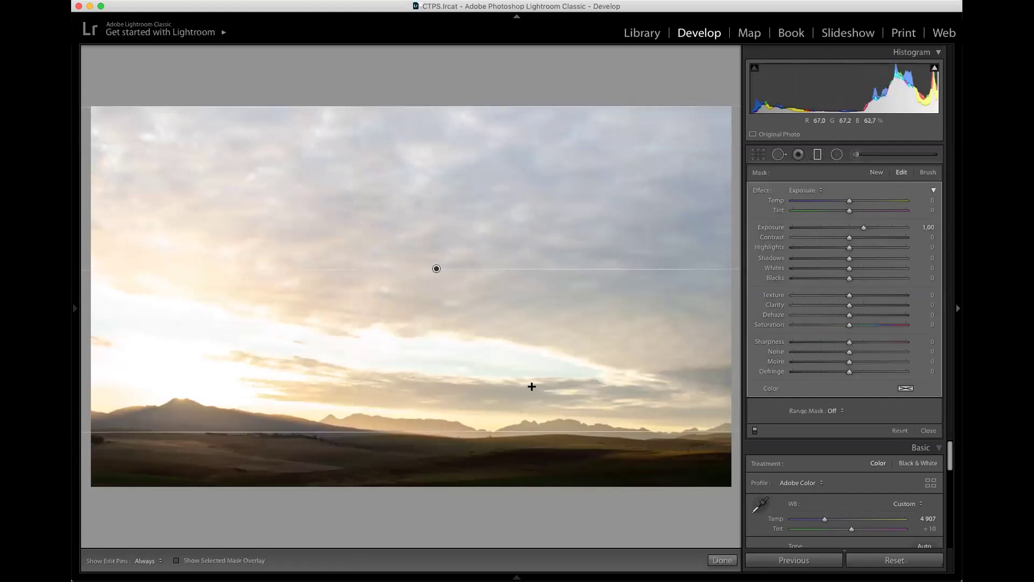
{"action": "left_click_drag", "start_coordinate": [863, 229], "coordinate": [837, 228]}
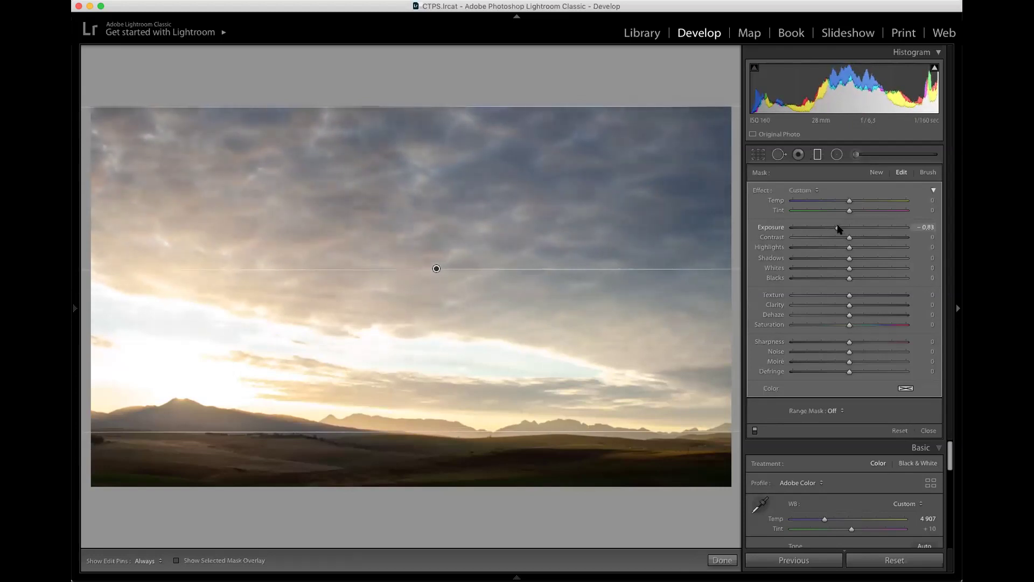
{"action": "left_click_drag", "start_coordinate": [838, 228], "coordinate": [837, 228]}
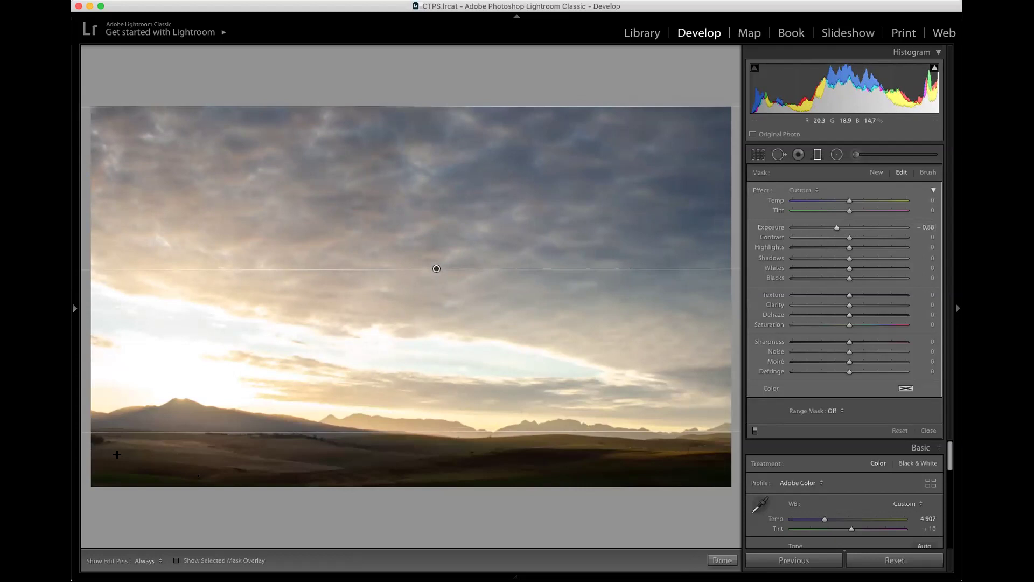
Add a vertical graduated filter from the photo's left edge with exposure -0.46, contrast -14 and highlights -35, and preview the image without the filters
{"action": "left_click_drag", "start_coordinate": [92, 451], "coordinate": [365, 450]}
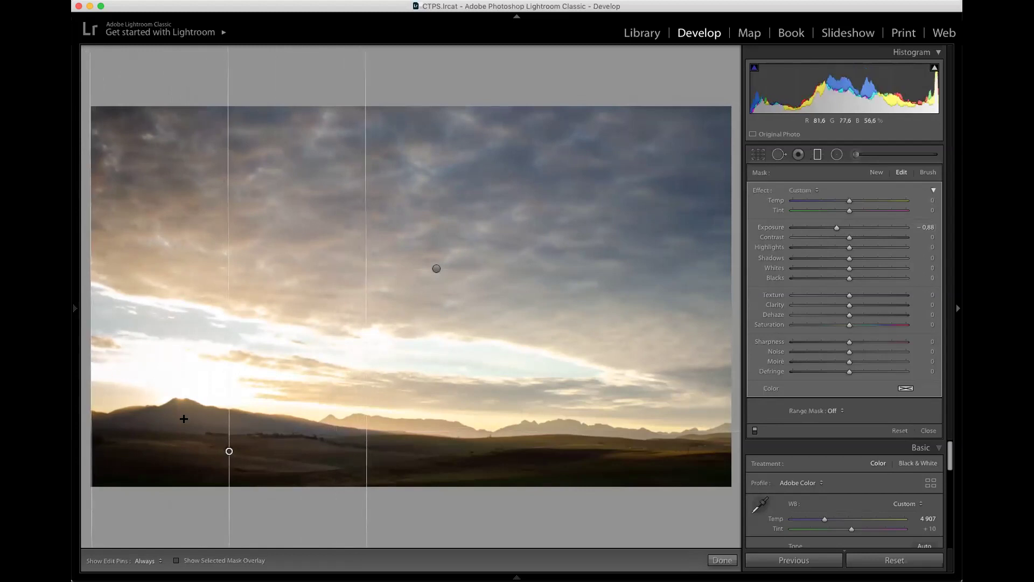
{"action": "left_click_drag", "start_coordinate": [838, 226], "coordinate": [841, 228]}
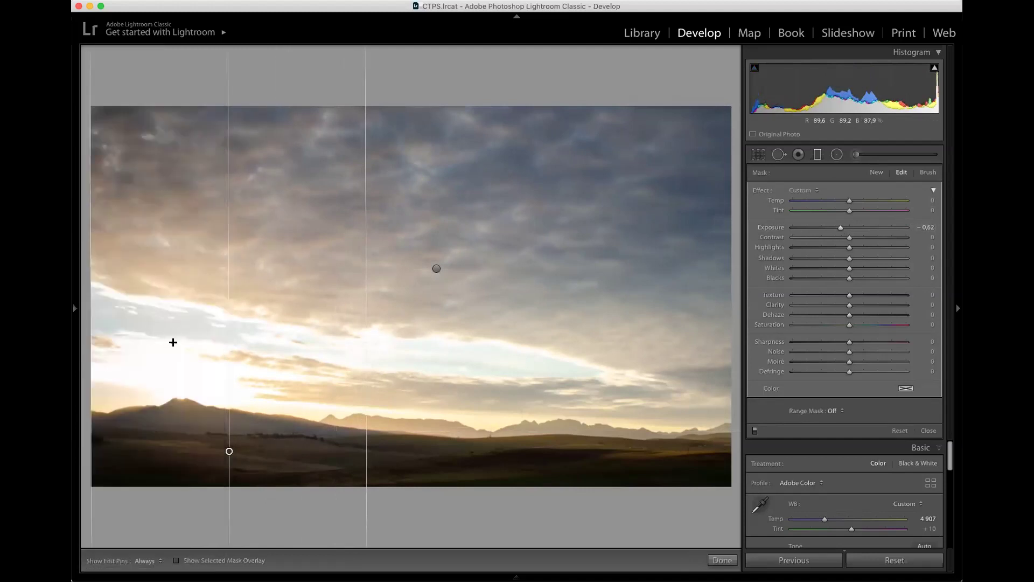
{"action": "left_click_drag", "start_coordinate": [847, 226], "coordinate": [842, 230]}
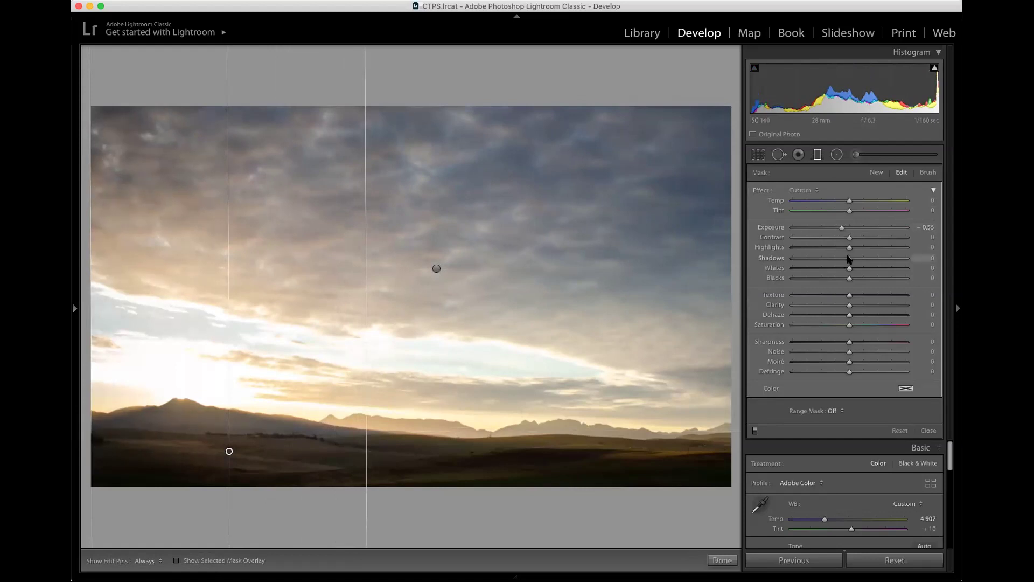
{"action": "left_click_drag", "start_coordinate": [844, 231], "coordinate": [843, 228]}
{"action": "mouse_move", "coordinate": [849, 249]}
{"action": "left_mouse_down"}
{"action": "mouse_move", "coordinate": [830, 249]}
{"action": "mouse_move", "coordinate": [843, 240]}
{"action": "left_mouse_up"}
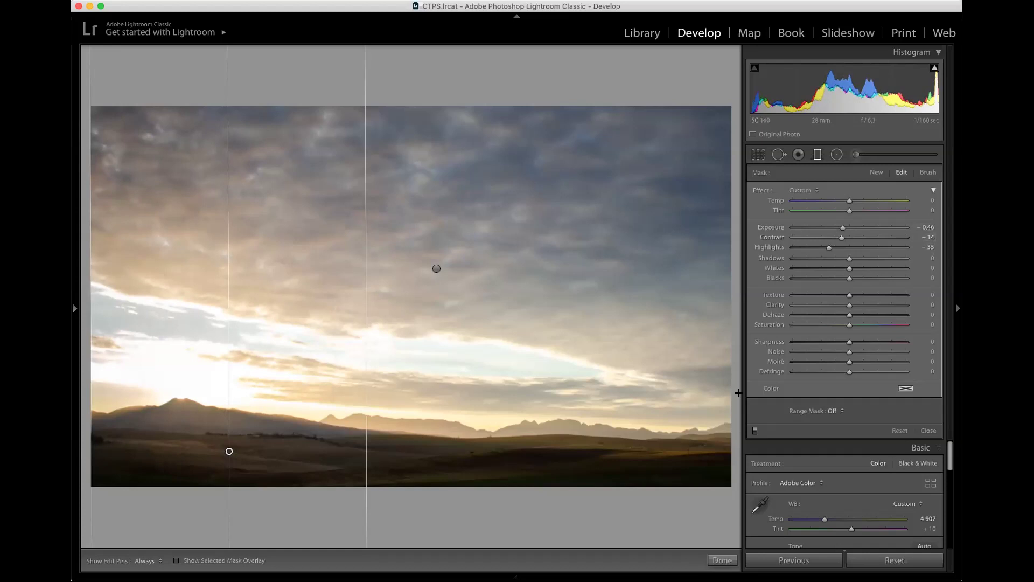
{"action": "left_click", "coordinate": [754, 430]}
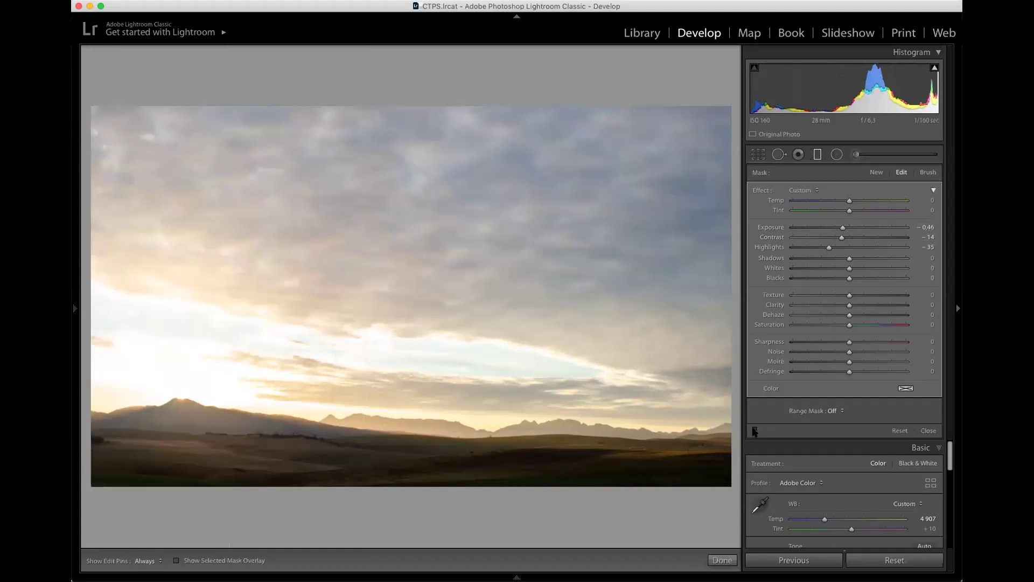
{"action": "left_click", "coordinate": [754, 431]}
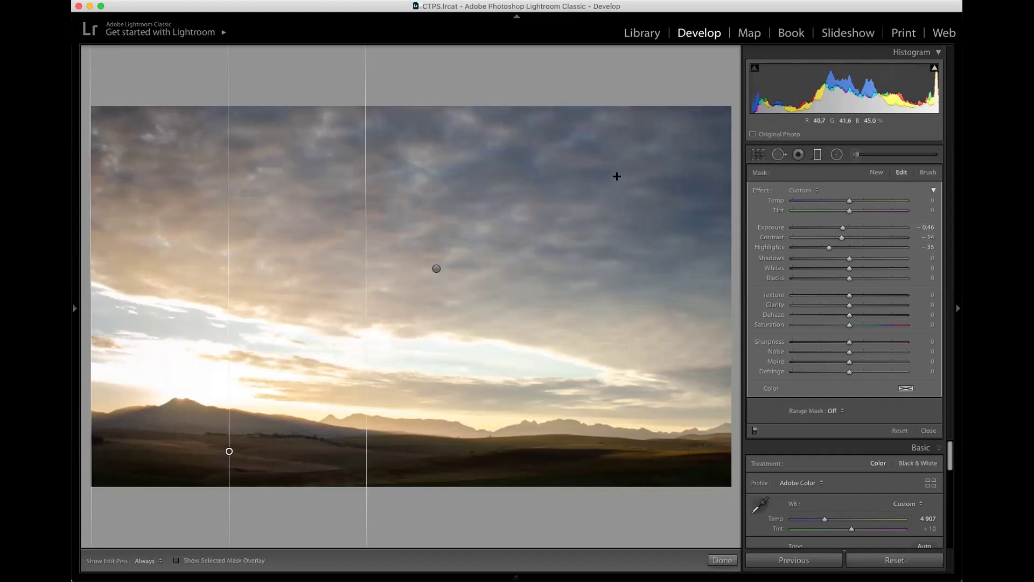
Add a diagonal graduated filter from the sky's upper right corner with temperature -7, exposure -0.23, contrast -3 and highlights 0
{"action": "left_click_drag", "start_coordinate": [649, 125], "coordinate": [559, 371]}
{"action": "left_click_drag", "start_coordinate": [829, 247], "coordinate": [846, 229]}
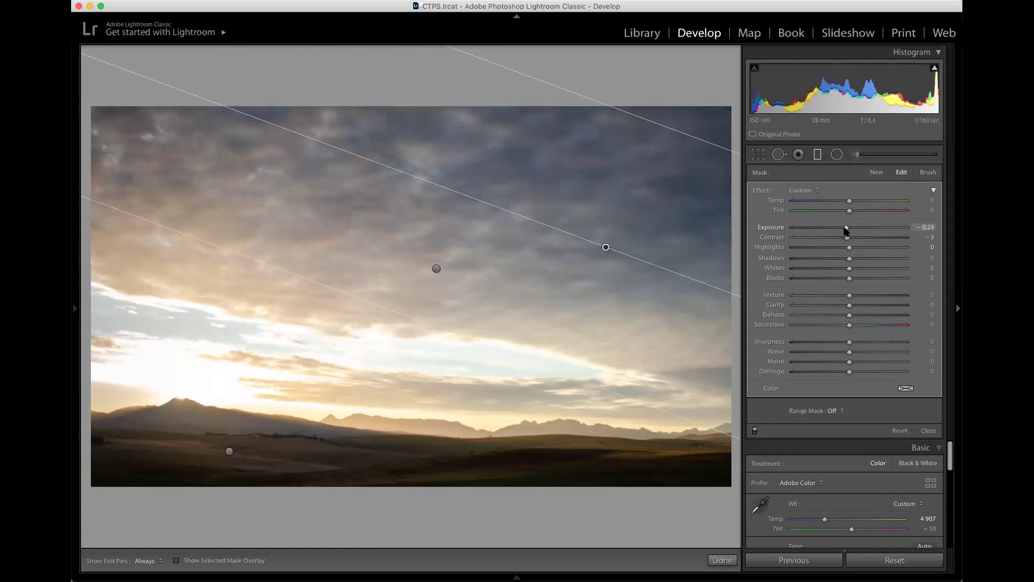
{"action": "left_click_drag", "start_coordinate": [847, 199], "coordinate": [845, 204]}
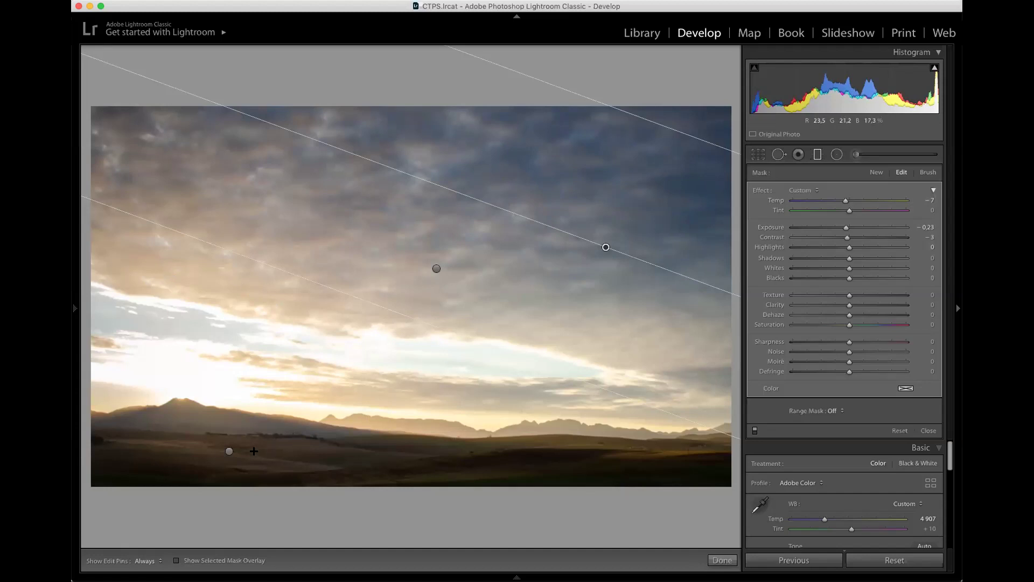
Soften the graduated filter on the photo's left side to exposure -0.19 and highlights -6, and finish filter editing
{"action": "mouse_move", "coordinate": [76, 304]}
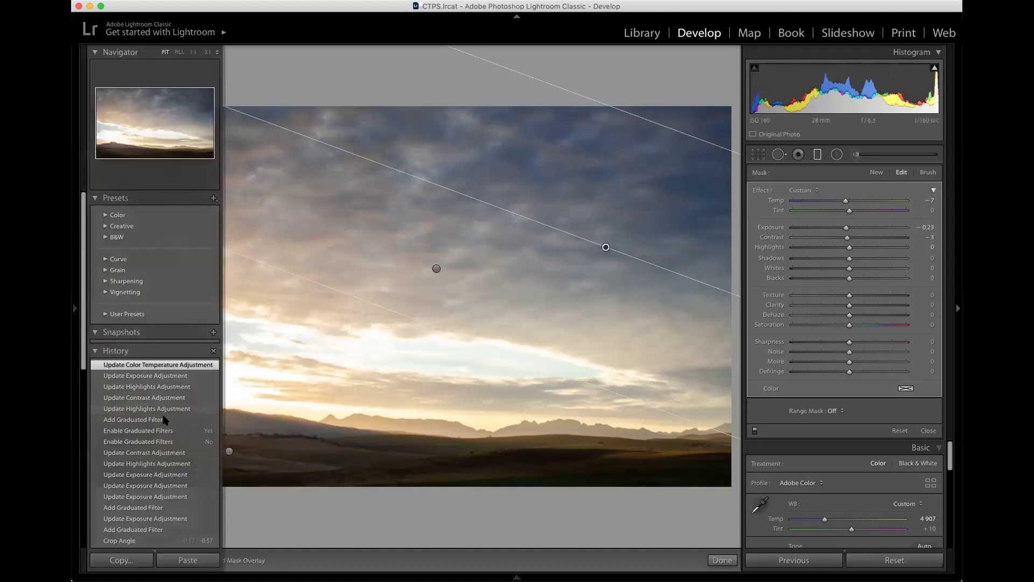
{"action": "left_click", "coordinate": [230, 450]}
{"action": "left_click_drag", "start_coordinate": [827, 249], "coordinate": [846, 227]}
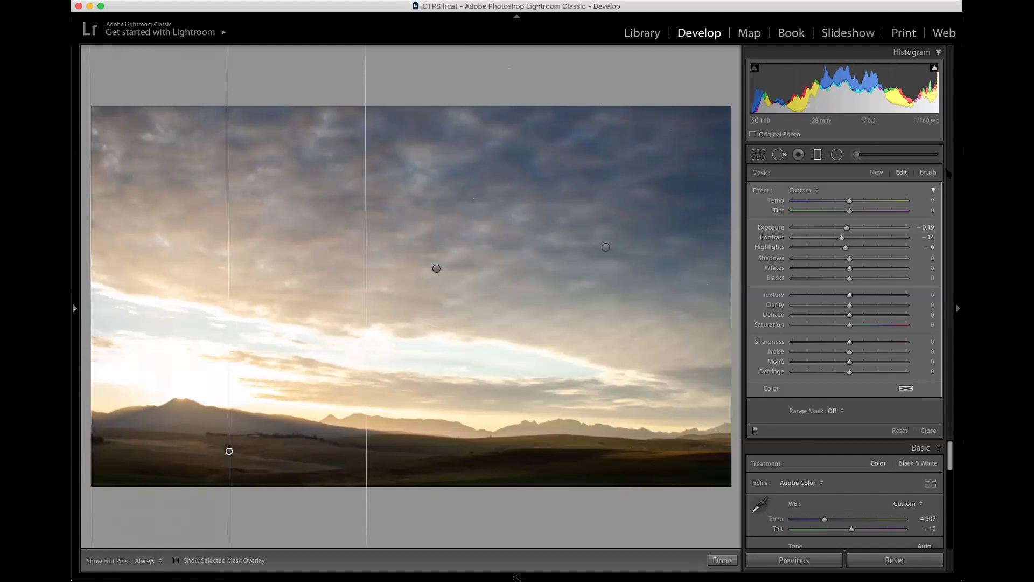
{"action": "key", "text": "m"}
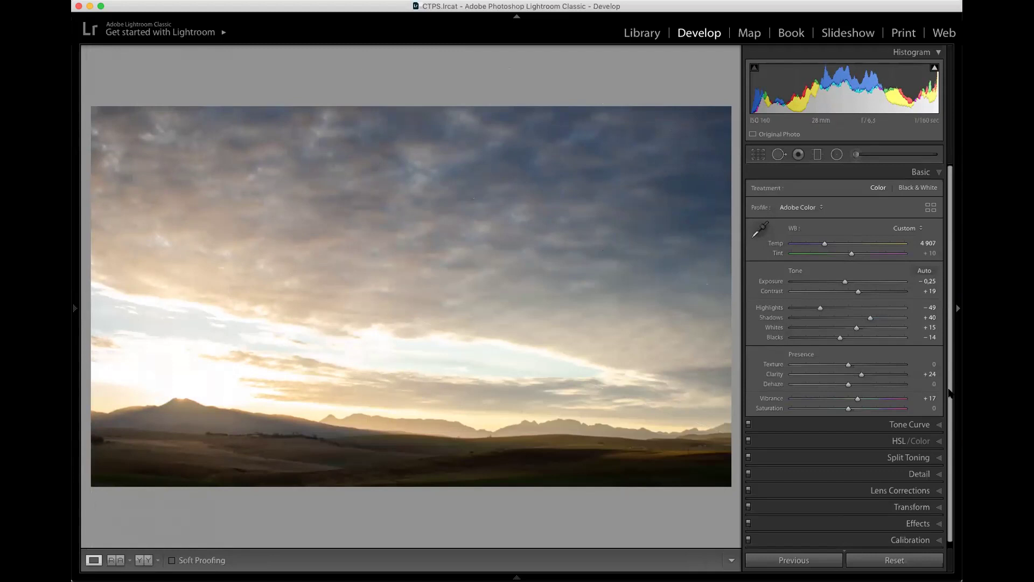
Enlarge the view by hiding the side panels and compare the finished photo with its original
{"action": "scroll", "coordinate": [949, 393], "scroll_direction": "down", "scroll_amount": 1}
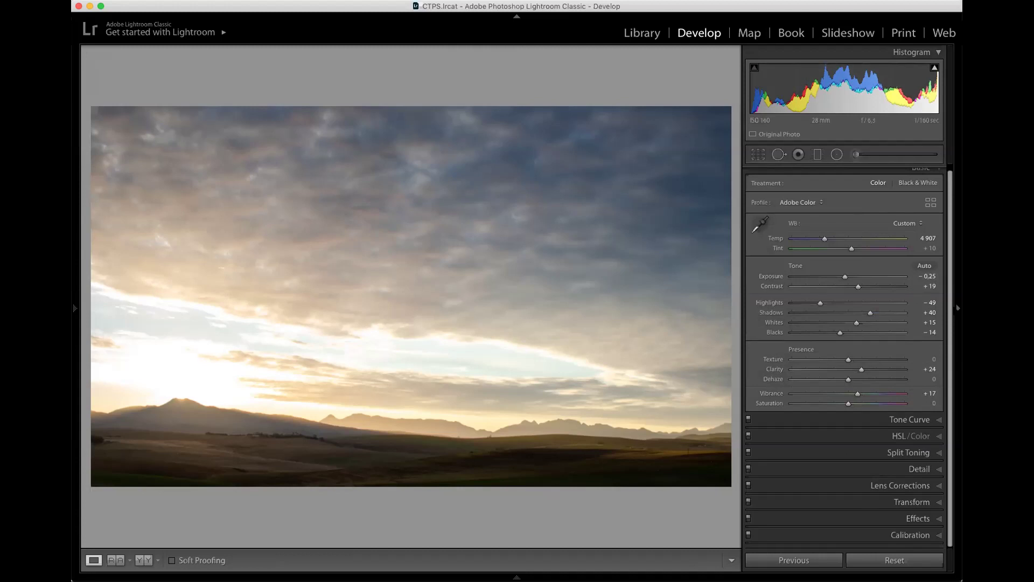
{"action": "key", "text": "Tab"}
{"action": "key", "text": "Tab"}
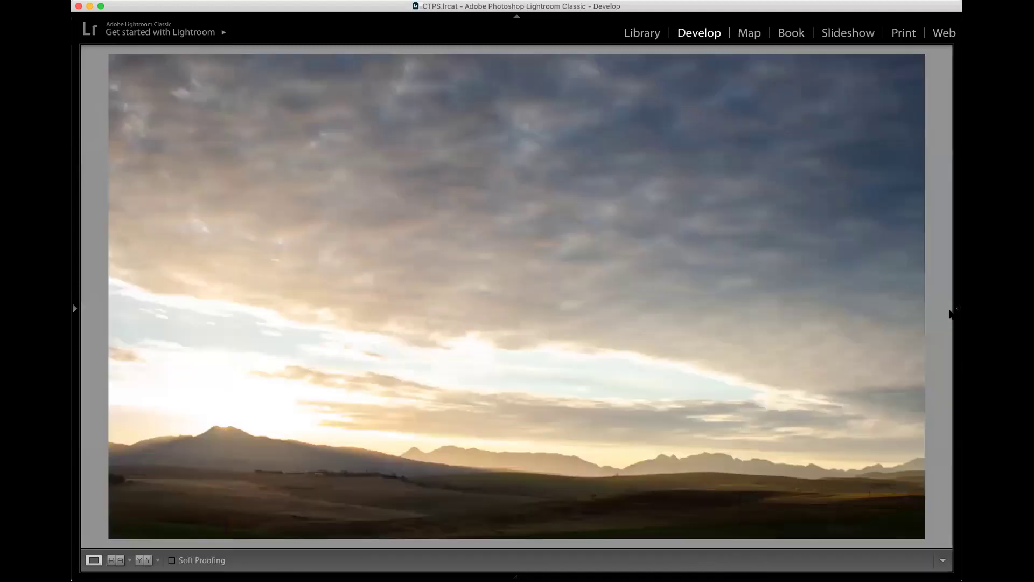
{"action": "key", "text": "y"}
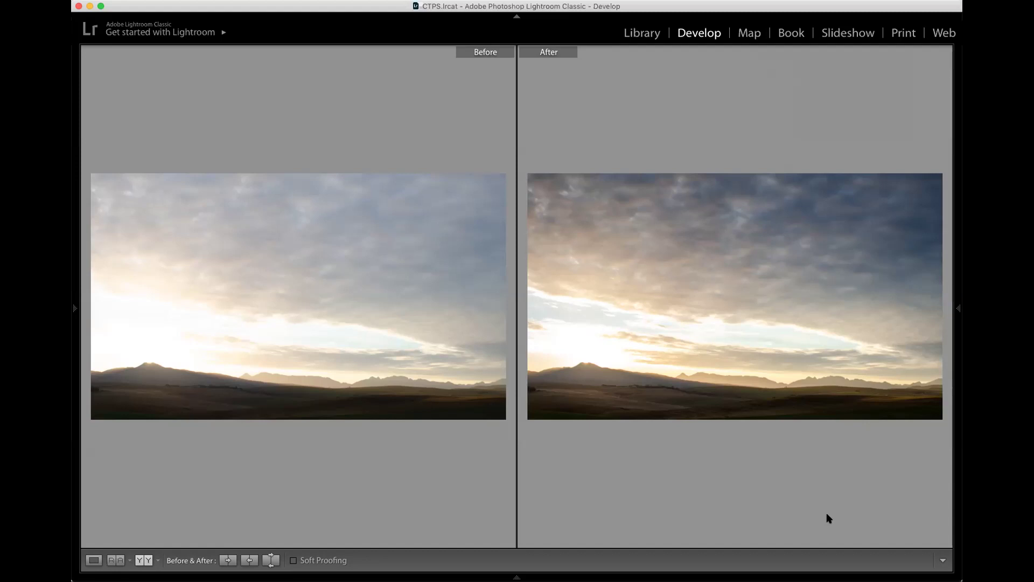
{"action": "key", "text": "y"}
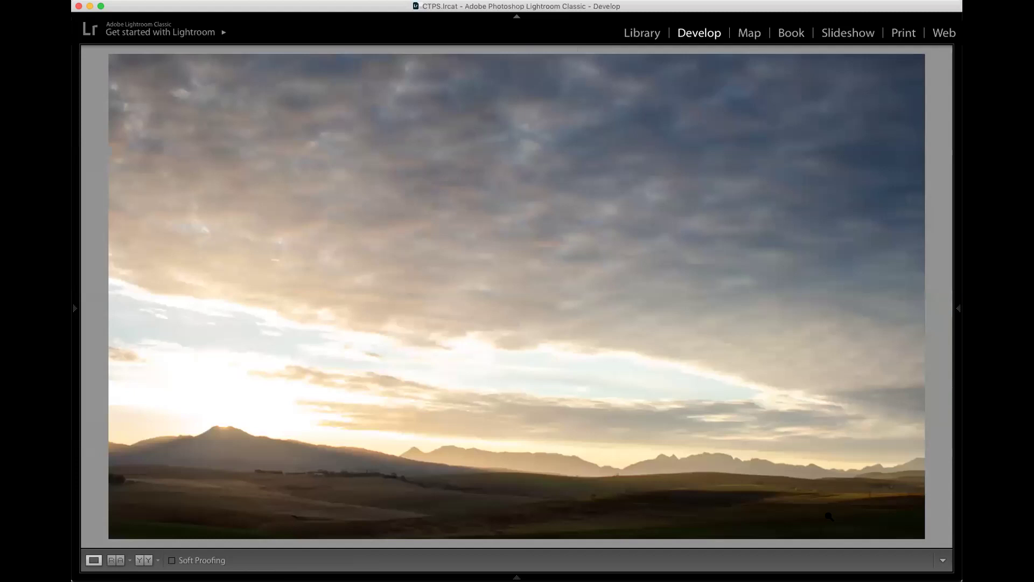
Go to the lighthouse photo and bring back only the develop adjustments beside it
{"action": "key", "text": "Right"}
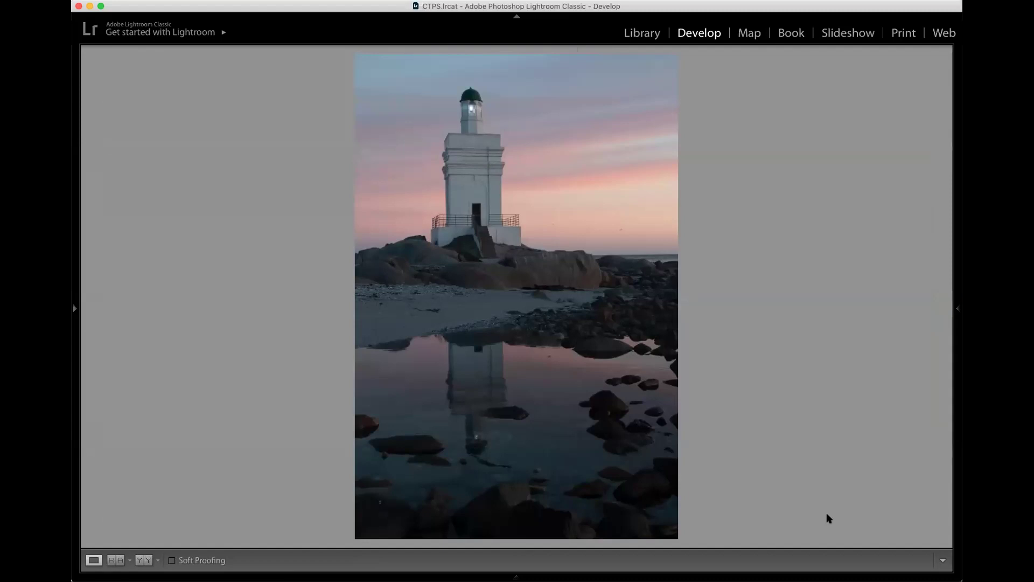
{"action": "key", "text": "Tab"}
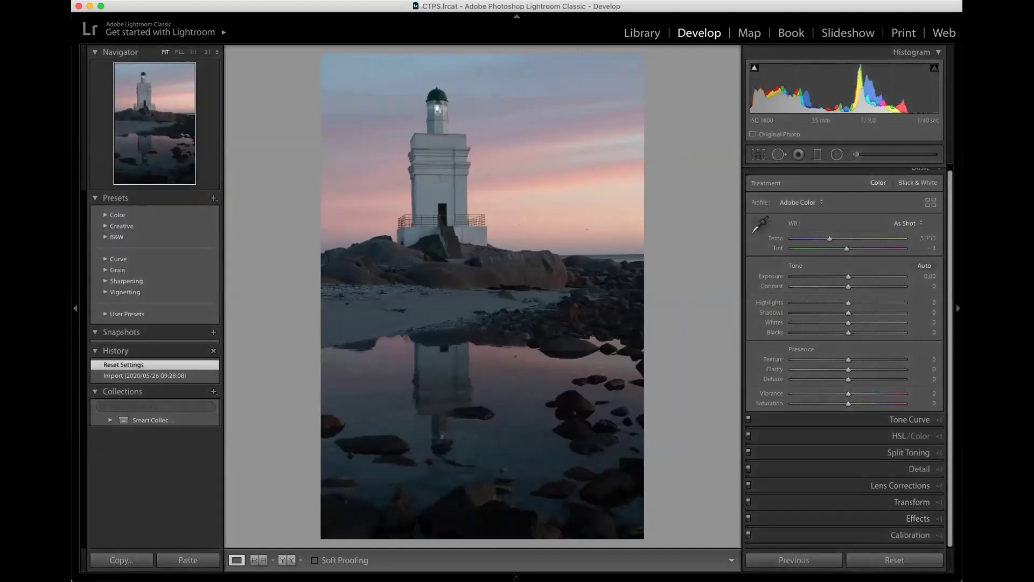
{"action": "key", "text": "F7"}
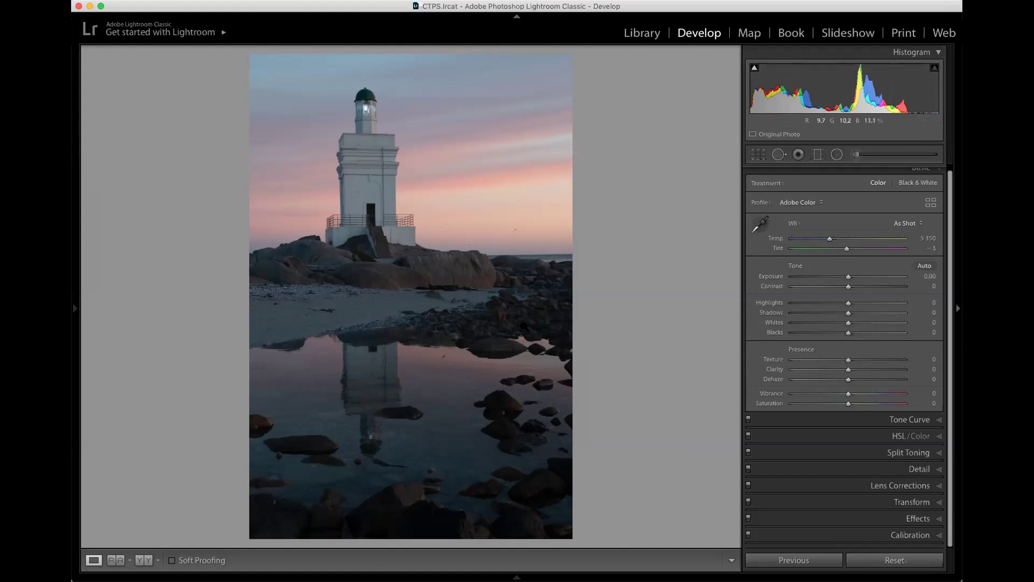
Examine the lighthouse, its railings and the surrounding rocks and sky up close for detail and color cast
{"action": "left_click", "coordinate": [468, 237]}
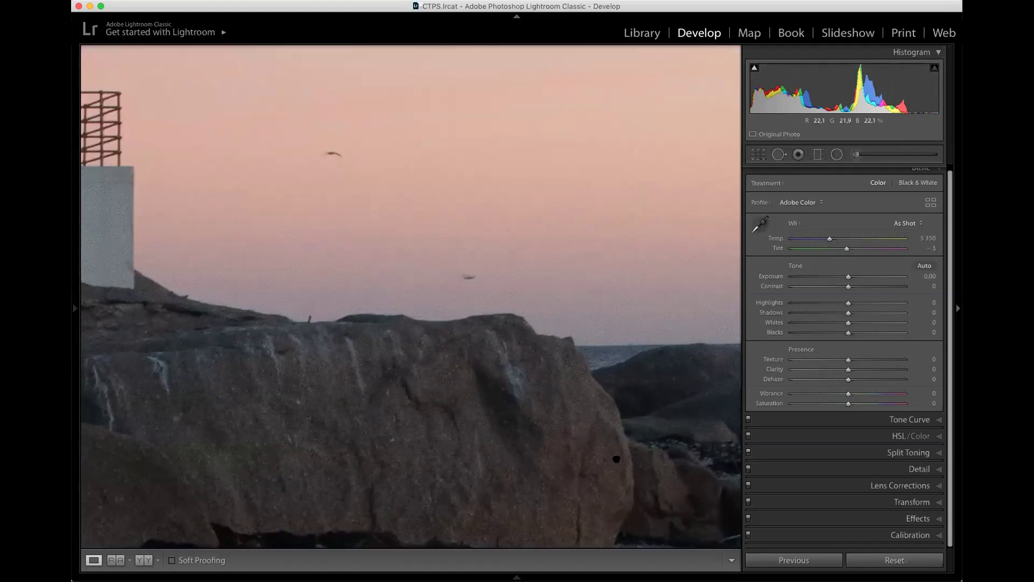
{"action": "scroll", "coordinate": [404, 322], "scroll_direction": "left", "scroll_amount": 10}
{"action": "scroll", "coordinate": [568, 369], "scroll_direction": "up", "scroll_amount": 10}
{"action": "scroll", "coordinate": [567, 369], "scroll_direction": "left", "scroll_amount": 5}
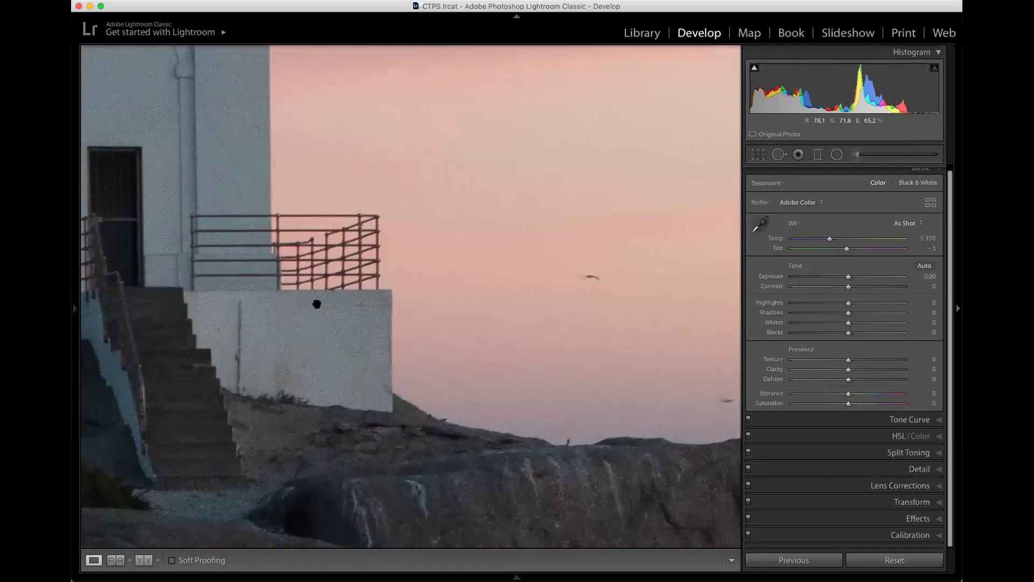
{"action": "scroll", "coordinate": [687, 442], "scroll_direction": "left", "scroll_amount": 10}
{"action": "scroll", "coordinate": [687, 442], "scroll_direction": "up", "scroll_amount": 5}
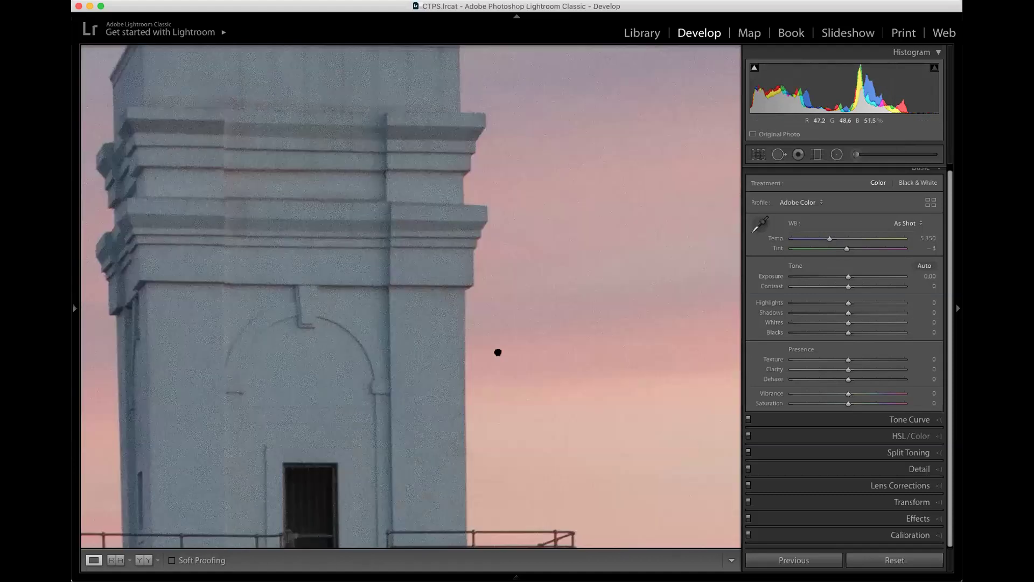
{"action": "scroll", "coordinate": [533, 364], "scroll_direction": "down", "scroll_amount": 4}
{"action": "scroll", "coordinate": [612, 392], "scroll_direction": "down", "scroll_amount": 5}
{"action": "scroll", "coordinate": [611, 392], "scroll_direction": "right", "scroll_amount": 8}
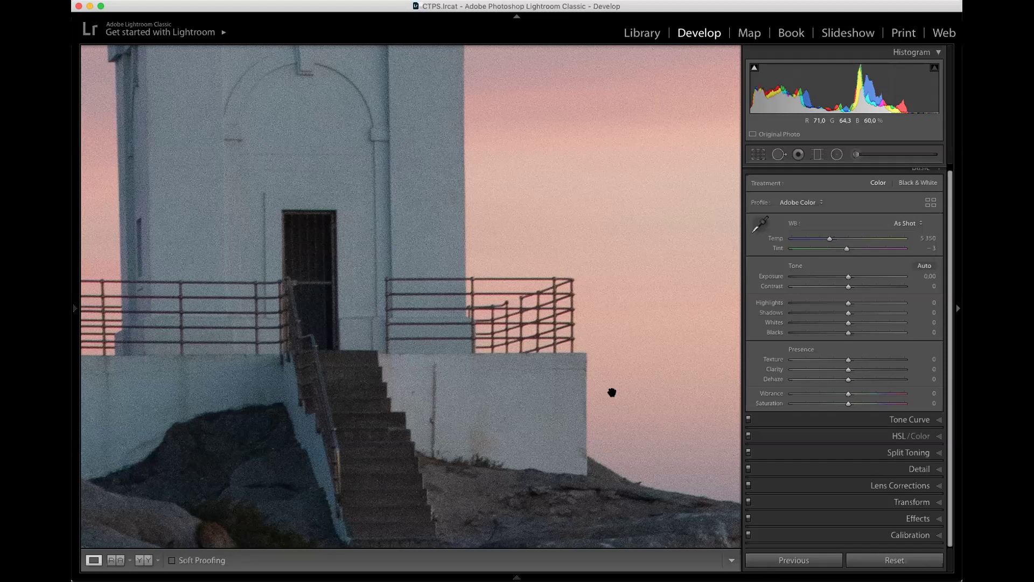
{"action": "left_click", "coordinate": [438, 323]}
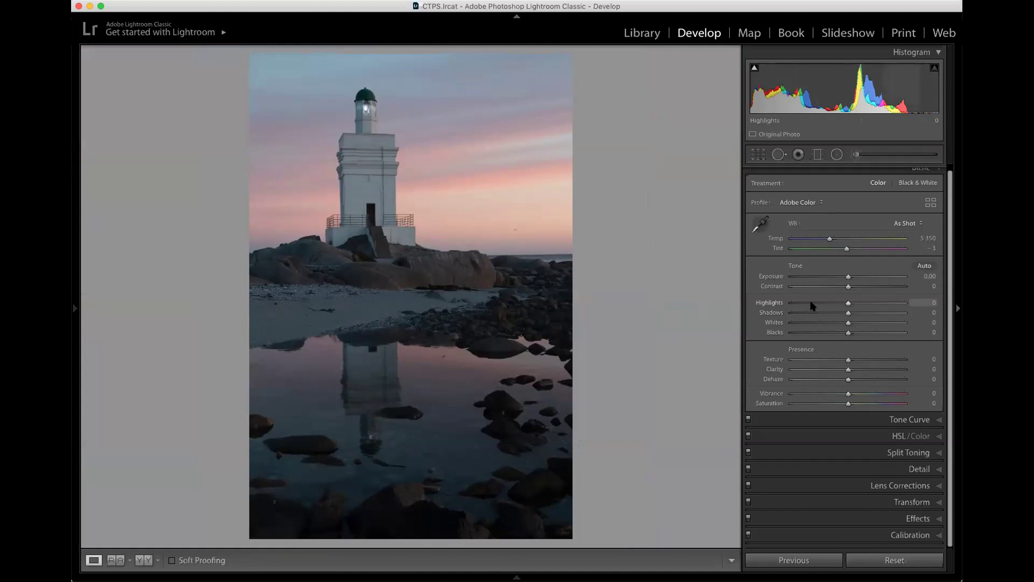
Neutralize the white balance by sampling the lighthouse wall, cool the temperature to 5638 and compare with the original
{"action": "left_click", "coordinate": [761, 224]}
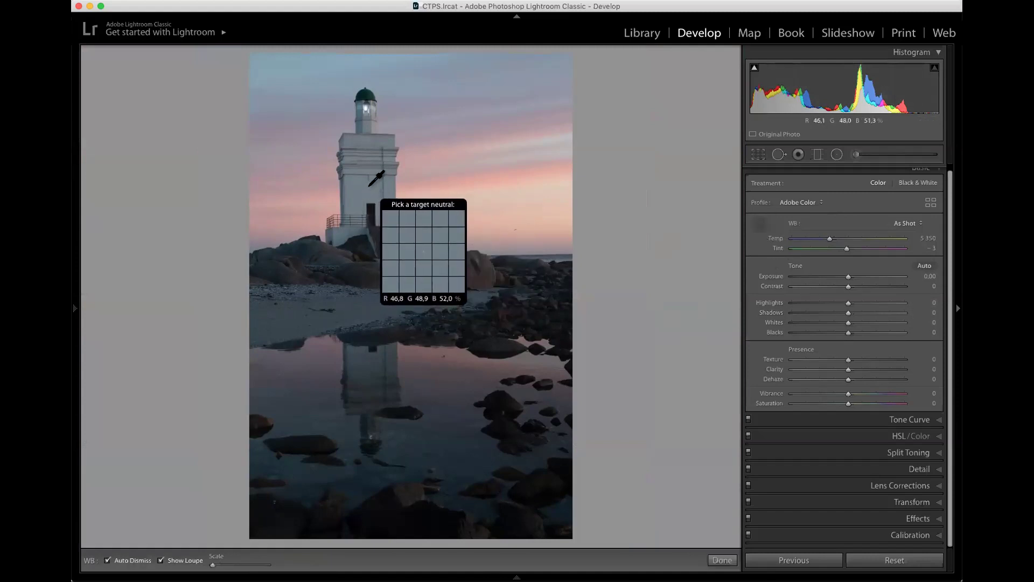
{"action": "left_click", "coordinate": [371, 184]}
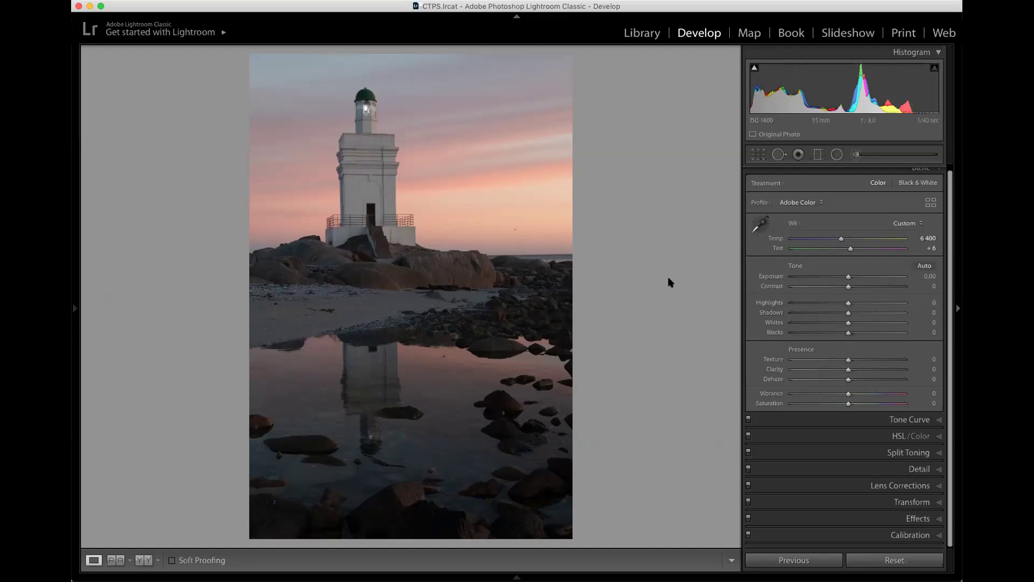
{"action": "left_click_drag", "start_coordinate": [842, 241], "coordinate": [835, 241]}
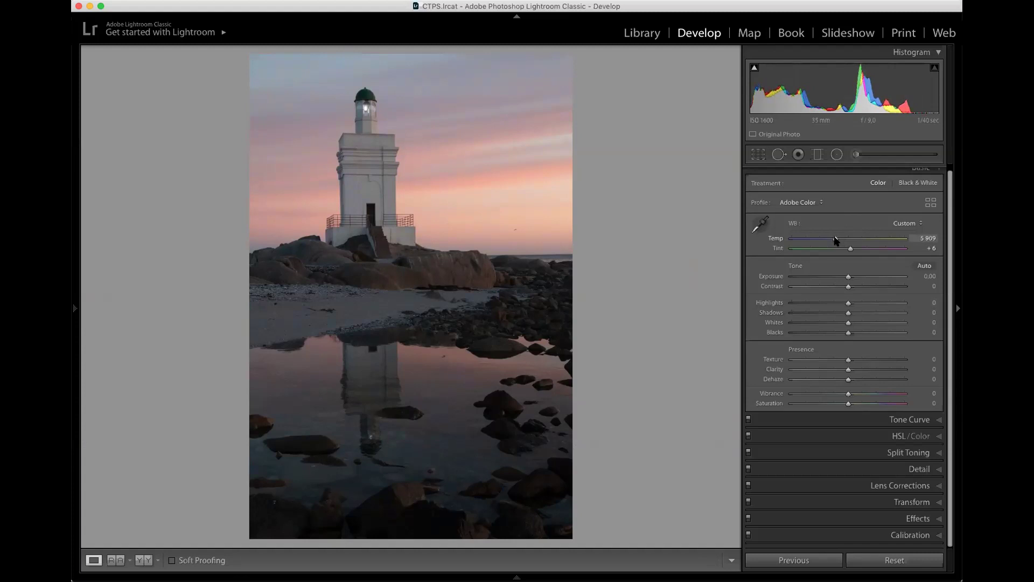
{"action": "key", "text": "y"}
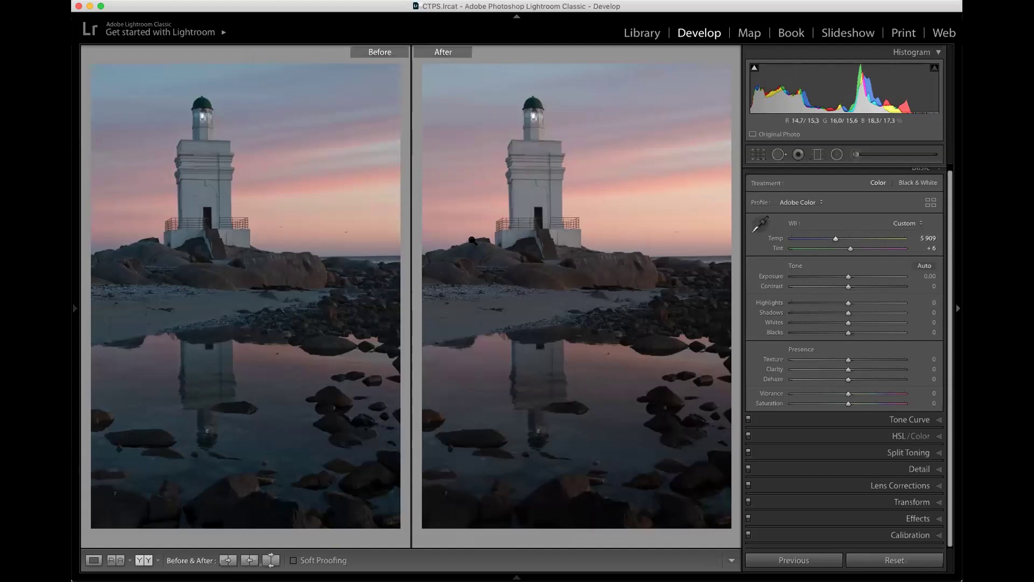
{"action": "key", "text": "y"}
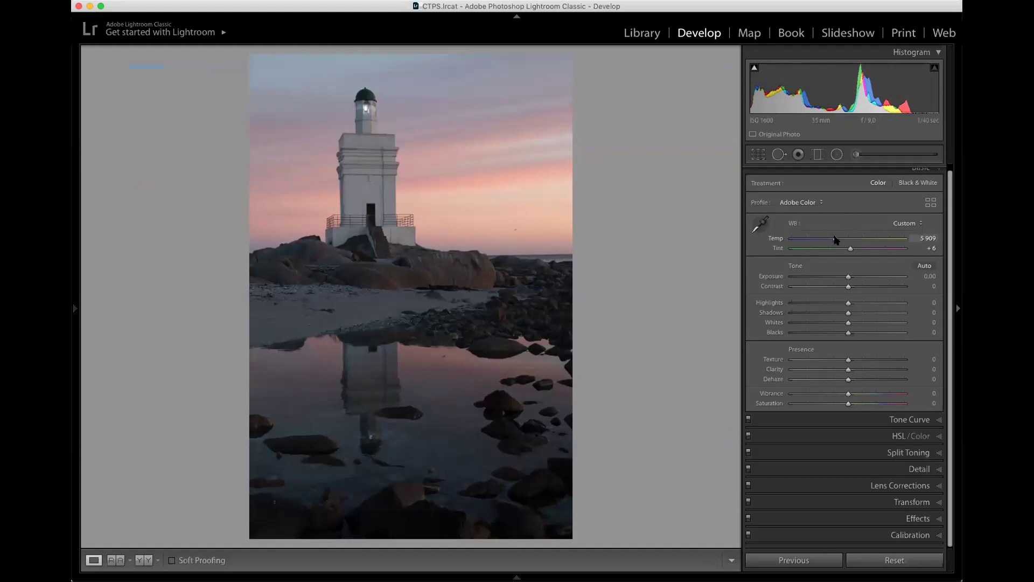
{"action": "left_click_drag", "start_coordinate": [835, 240], "coordinate": [833, 240]}
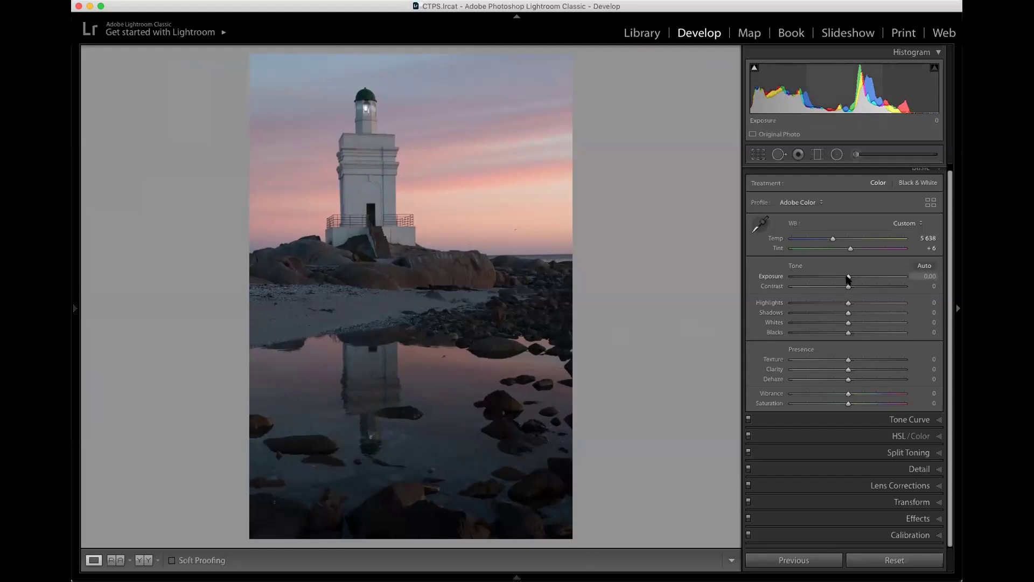
Set exposure to +0.30, contrast +13, highlights -41, shadows +24, whites +44 and blacks -4
{"action": "left_click_drag", "start_coordinate": [847, 276], "coordinate": [851, 279]}
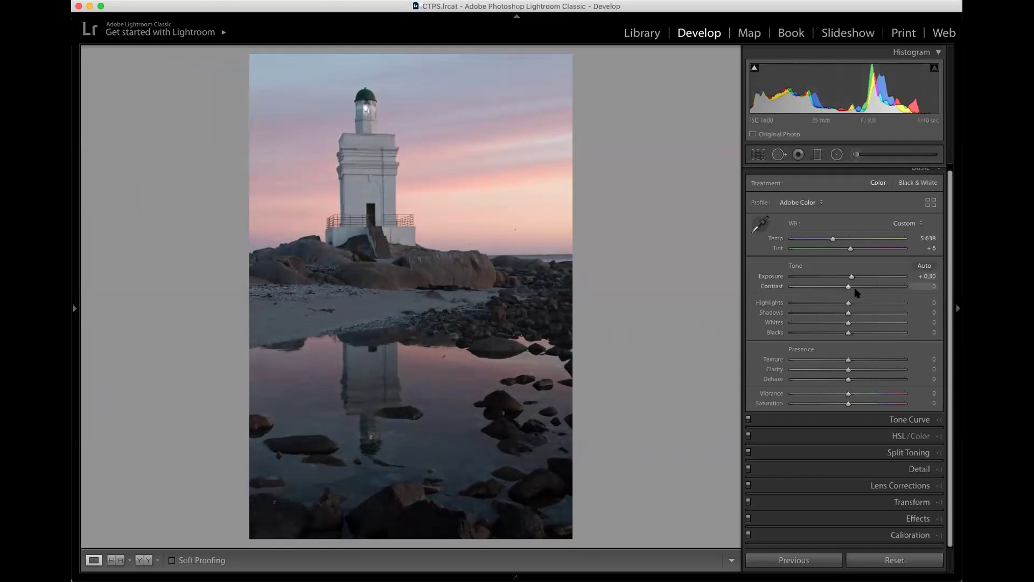
{"action": "left_click_drag", "start_coordinate": [848, 288], "coordinate": [824, 303]}
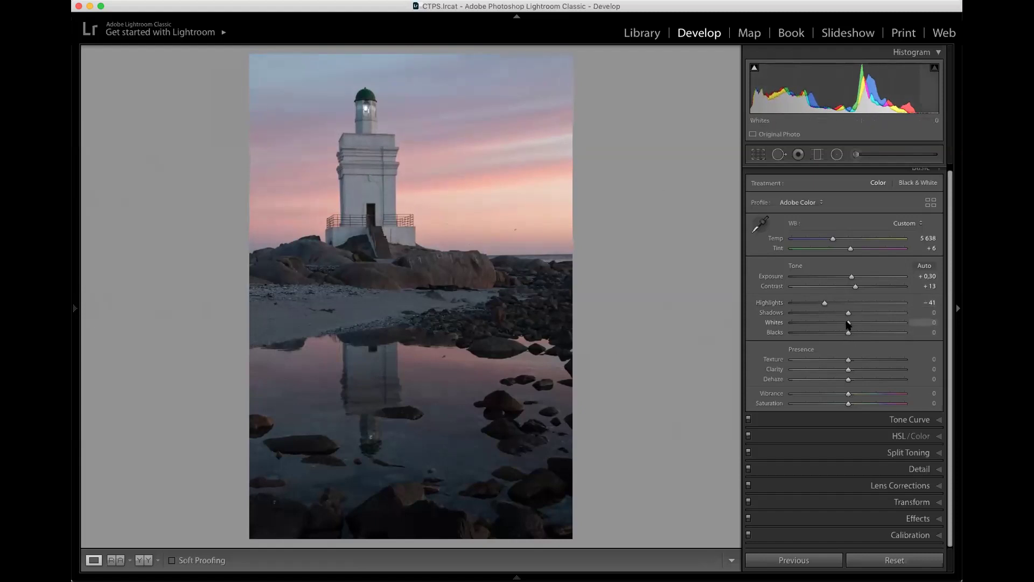
{"action": "left_click_drag", "start_coordinate": [848, 314], "coordinate": [872, 327]}
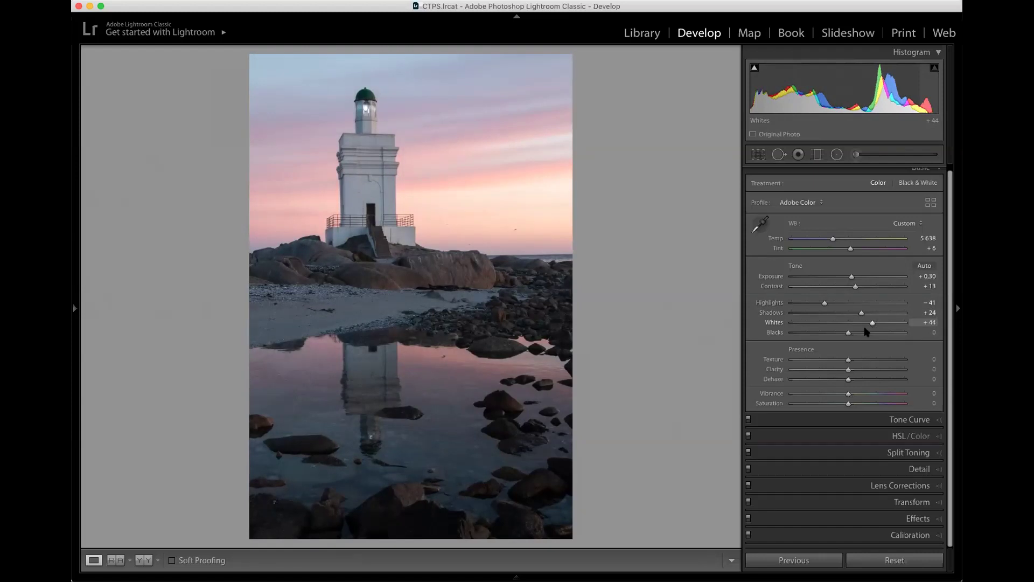
{"action": "left_click_drag", "start_coordinate": [848, 333], "coordinate": [846, 333]}
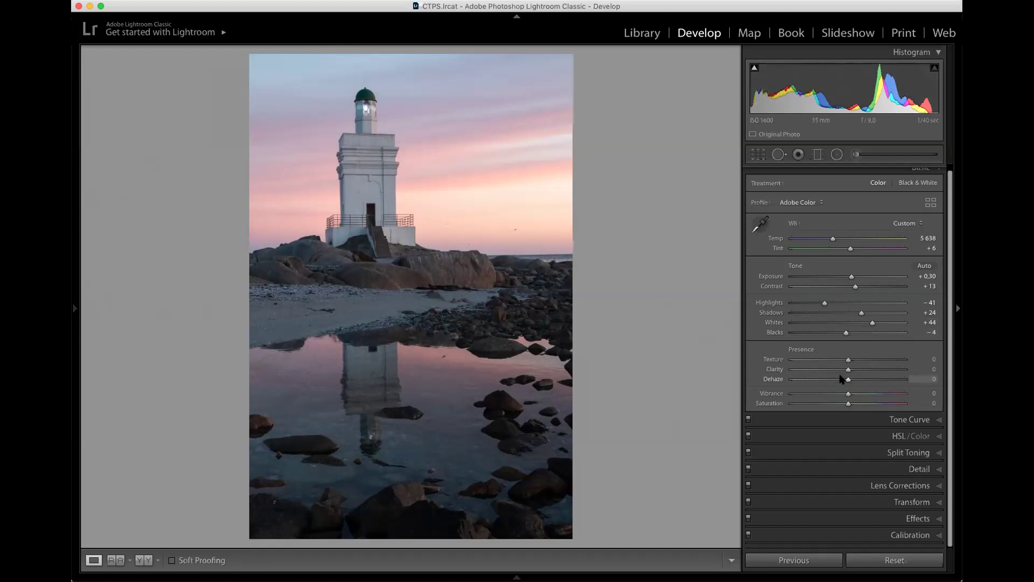
Set clarity to +10 and inspect the rocks, shoreline and horizon up close
{"action": "left_click_drag", "start_coordinate": [848, 371], "coordinate": [853, 372]}
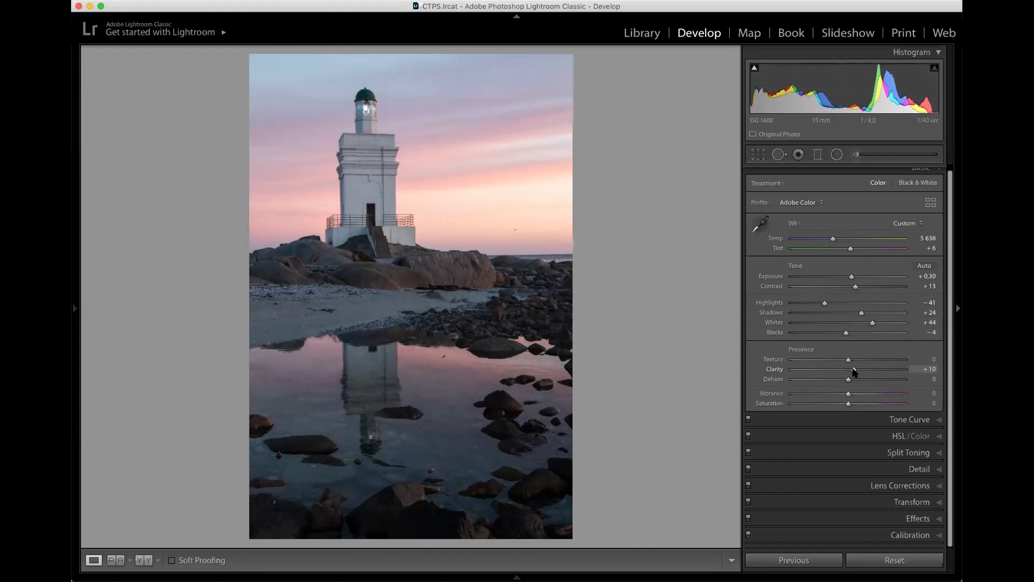
{"action": "left_click", "coordinate": [470, 305]}
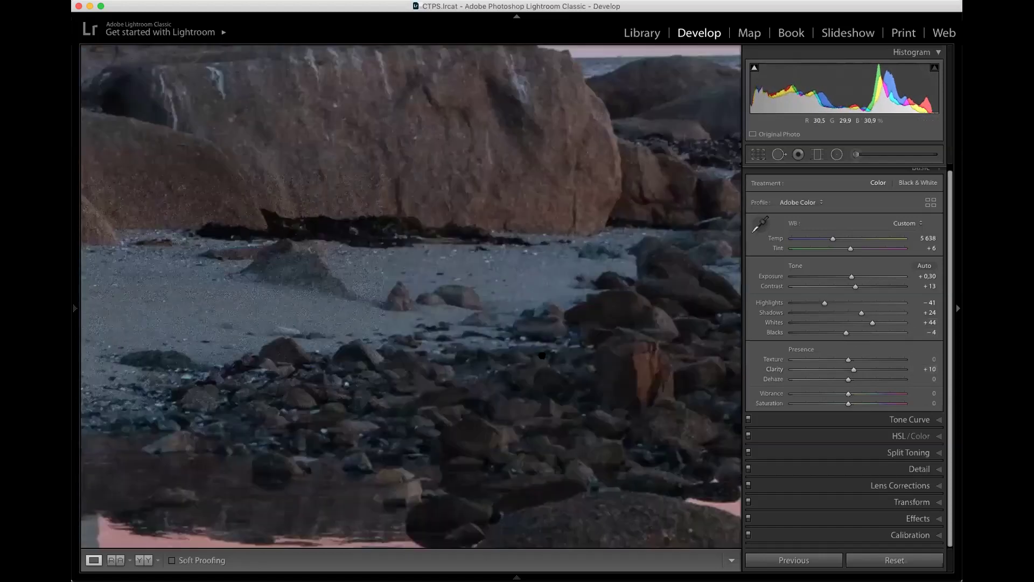
{"action": "left_click_drag", "start_coordinate": [382, 287], "coordinate": [318, 404]}
{"action": "left_click_drag", "start_coordinate": [507, 433], "coordinate": [322, 408]}
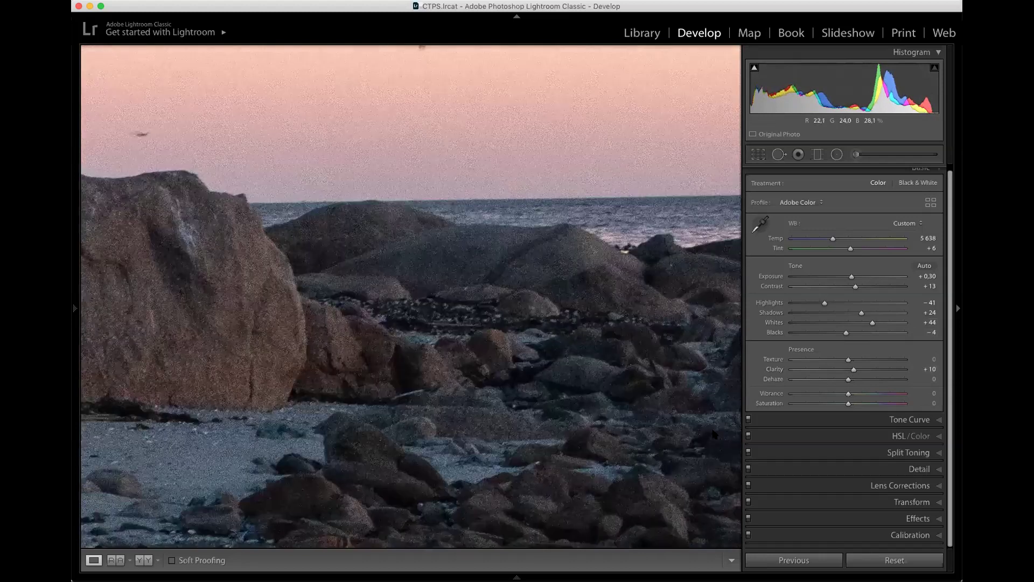
{"action": "left_click_drag", "start_coordinate": [714, 434], "coordinate": [653, 432]}
{"action": "key", "text": "z"}
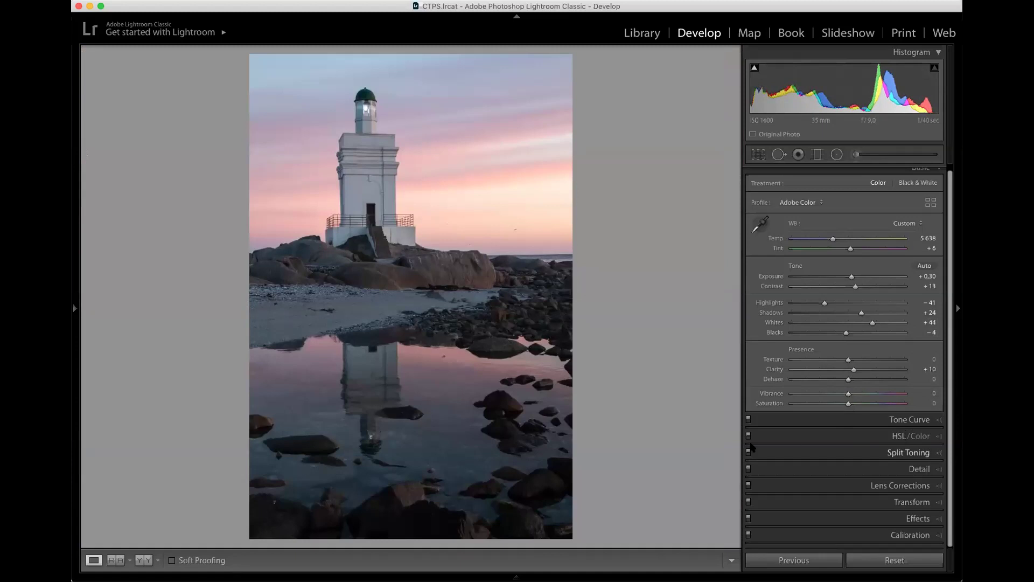
Add a graduated filter from the photo's upper edge down to the horizon with exposure -1.07
{"action": "left_click", "coordinate": [817, 155]}
{"action": "left_click_drag", "start_coordinate": [431, 52], "coordinate": [429, 259]}
{"action": "left_click_drag", "start_coordinate": [862, 229], "coordinate": [834, 227]}
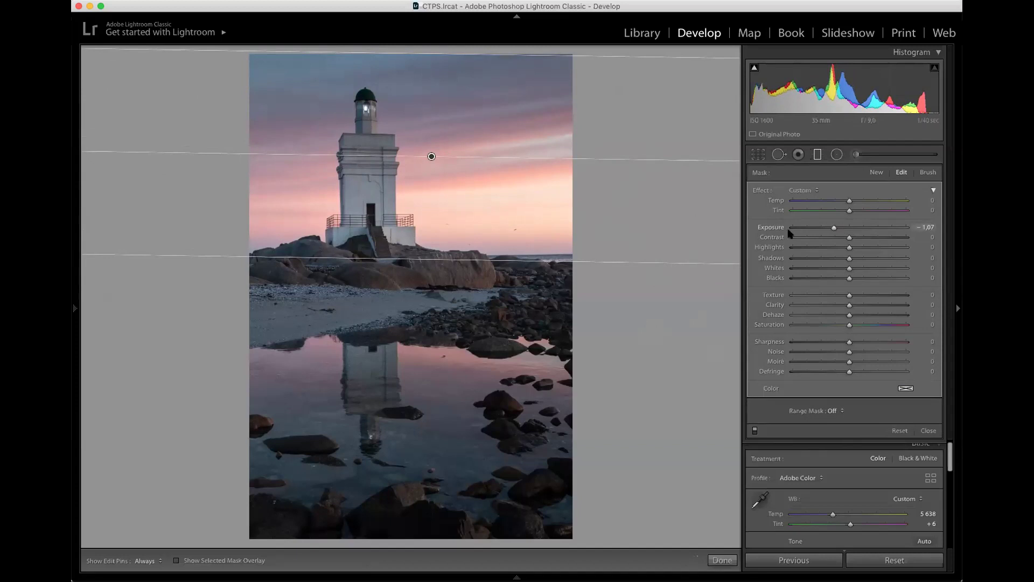
Restrict the sky filter with a luminance range mask of 64/100 and smoothness 19, compare its effect and finish filter editing
{"action": "left_click", "coordinate": [841, 412]}
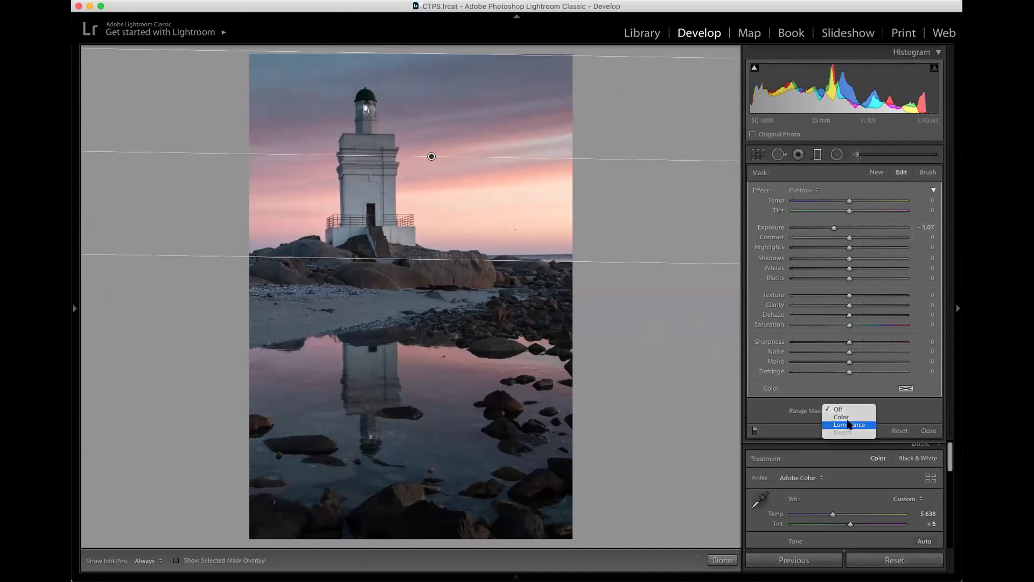
{"action": "left_click", "coordinate": [844, 425]}
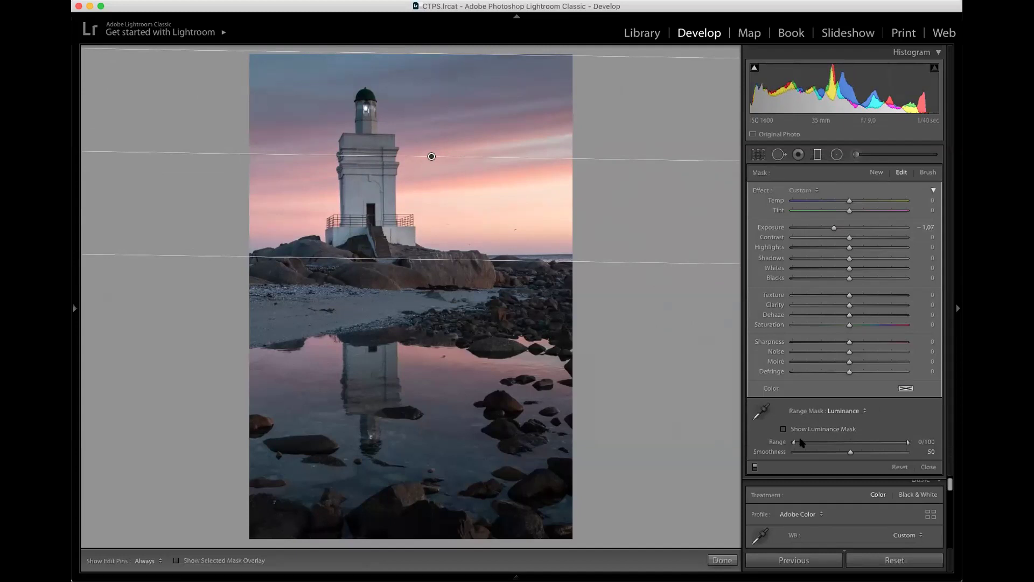
{"action": "left_click_drag", "start_coordinate": [793, 443], "coordinate": [792, 443]}
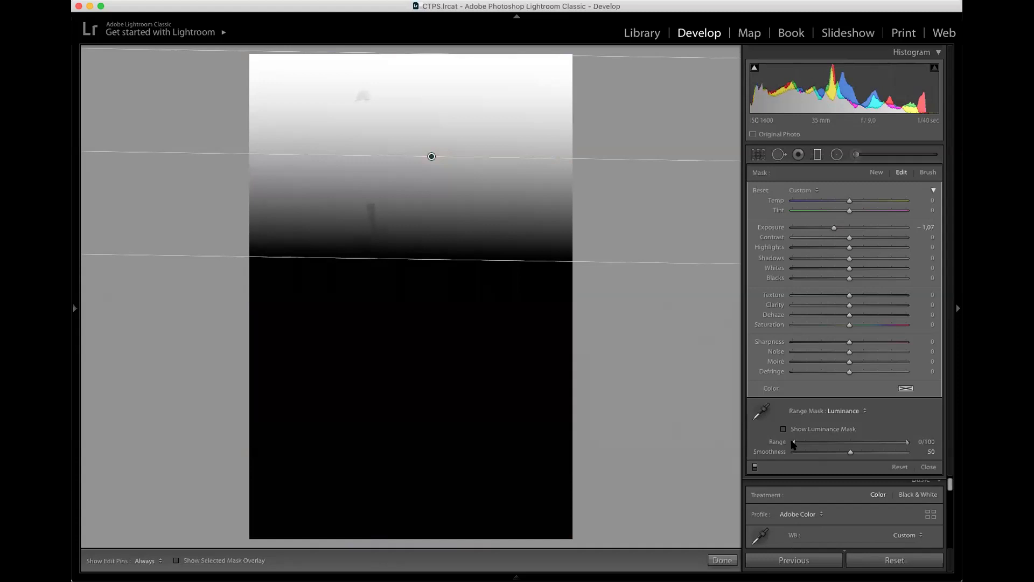
{"action": "left_click_drag", "start_coordinate": [793, 442], "coordinate": [813, 453]}
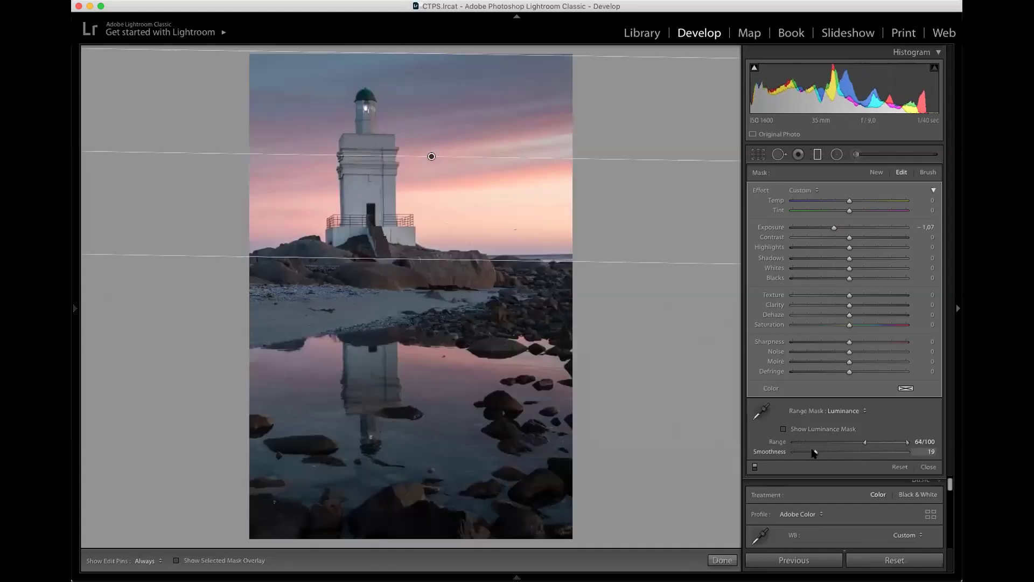
{"action": "left_click", "coordinate": [754, 466]}
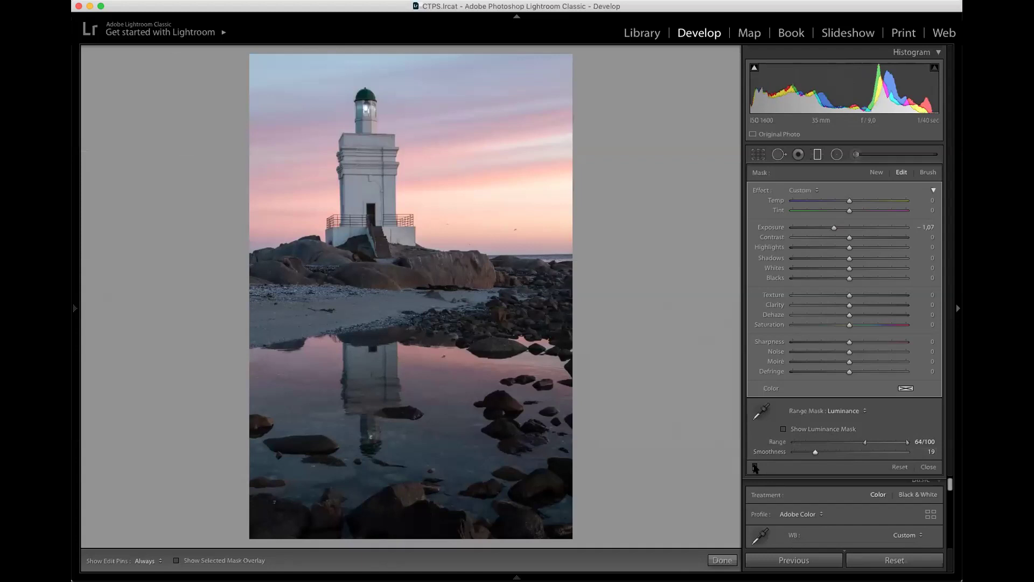
{"action": "left_click", "coordinate": [754, 466]}
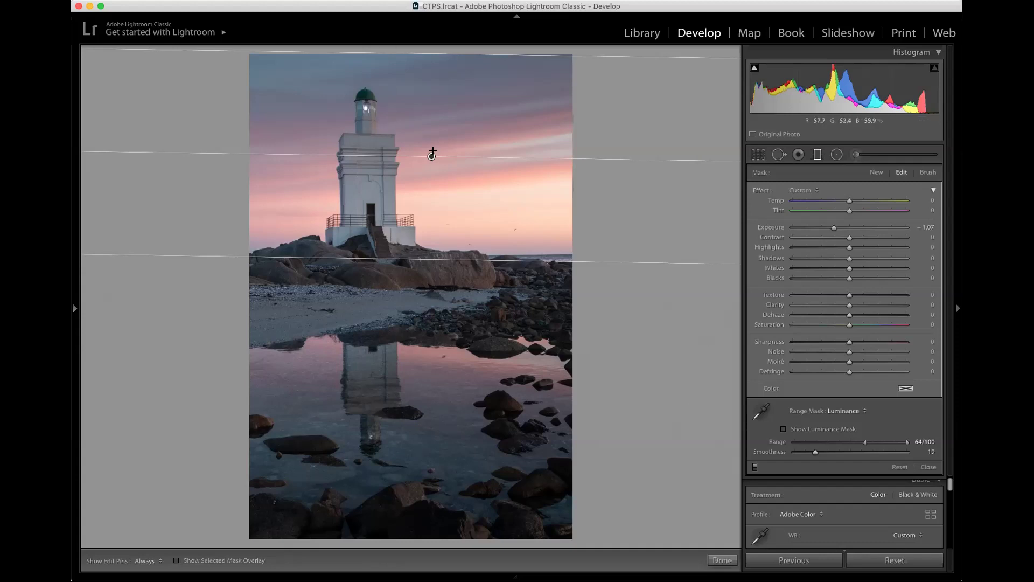
{"action": "key", "text": "Delete"}
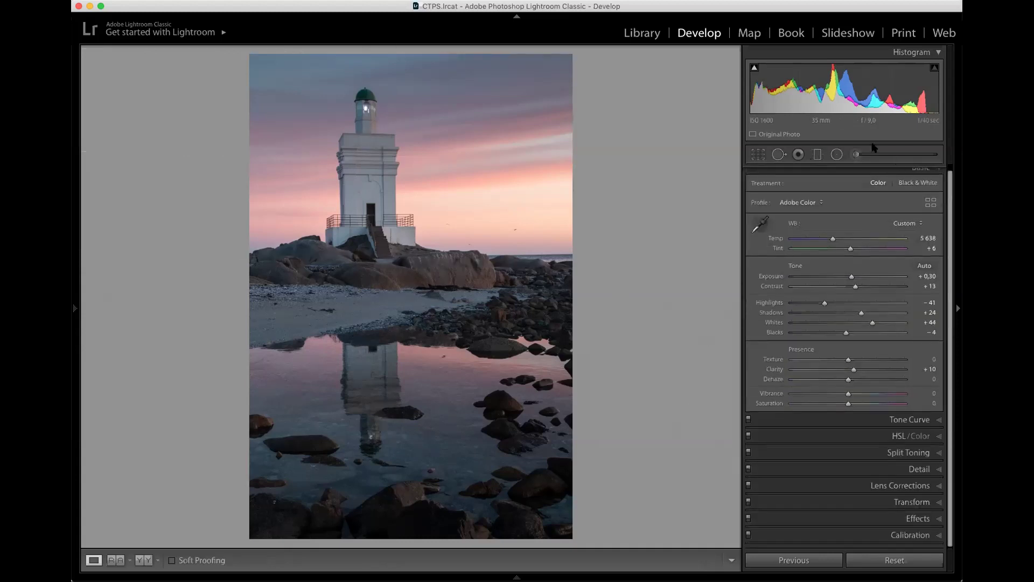
Switch to the Adjustment Brush, frame the lighthouse's upper part at 1:2 and turn on Auto Mask
{"action": "left_click", "coordinate": [372, 126]}
{"action": "left_click", "coordinate": [385, 160]}
{"action": "left_click", "coordinate": [371, 150]}
{"action": "scroll", "coordinate": [414, 317], "scroll_direction": "up", "scroll_amount": 10}
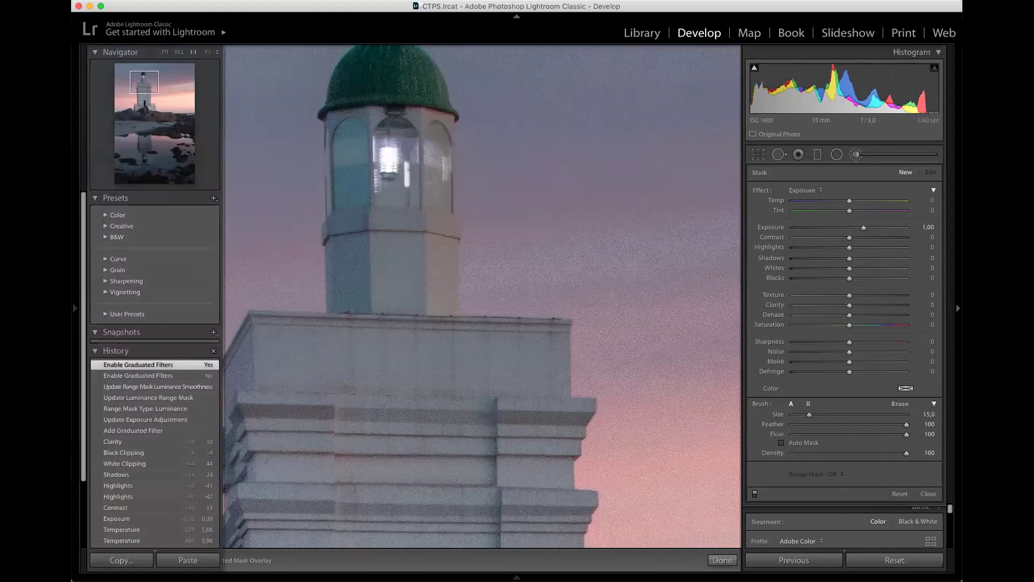
{"action": "mouse_move", "coordinate": [75, 307]}
{"action": "left_click", "coordinate": [216, 52]}
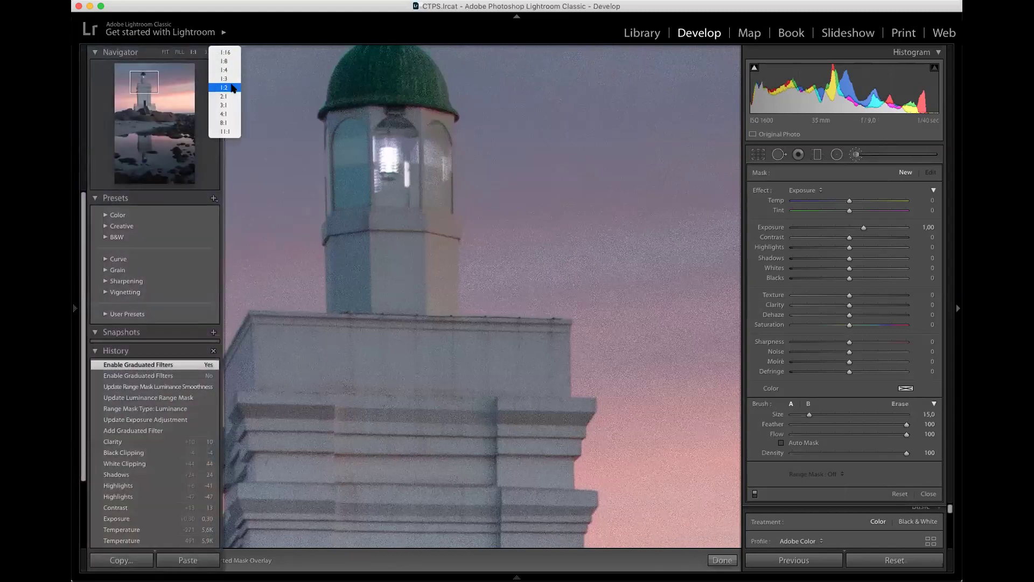
{"action": "left_click", "coordinate": [224, 87]}
{"action": "left_click", "coordinate": [781, 443]}
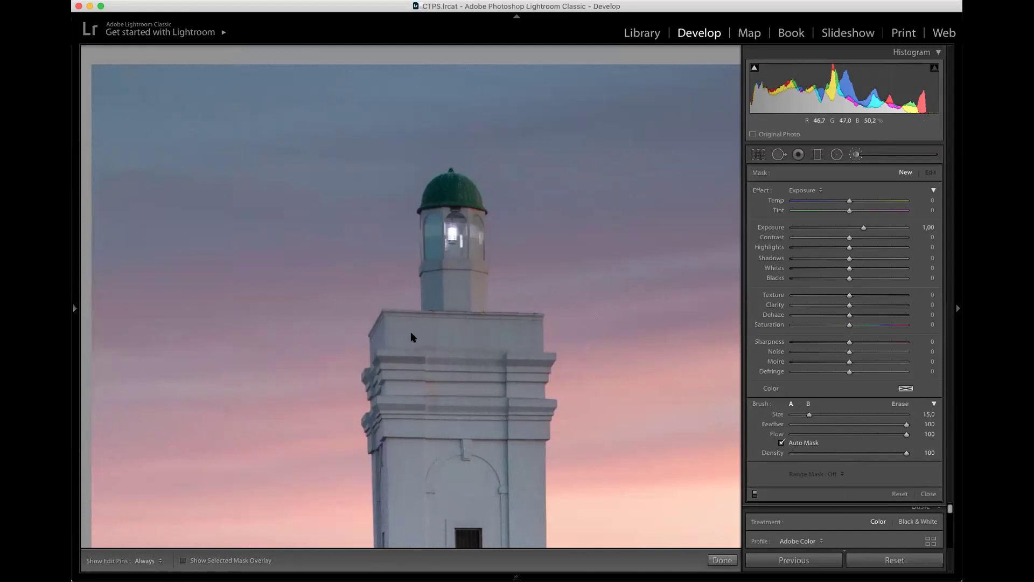
Paint the exposure 1.00 brush over the lighthouse's main tower walls below the lantern room
{"action": "key", "text": "h"}
{"action": "left_click_drag", "start_coordinate": [391, 337], "coordinate": [539, 341]}
{"action": "mouse_move", "coordinate": [392, 334]}
{"action": "left_mouse_down"}
{"action": "mouse_move", "coordinate": [410, 524]}
{"action": "mouse_move", "coordinate": [431, 369]}
{"action": "mouse_move", "coordinate": [440, 491]}
{"action": "mouse_move", "coordinate": [464, 464]}
{"action": "mouse_move", "coordinate": [488, 376]}
{"action": "mouse_move", "coordinate": [492, 502]}
{"action": "mouse_move", "coordinate": [514, 415]}
{"action": "mouse_move", "coordinate": [533, 519]}
{"action": "left_mouse_up"}
{"action": "key", "text": "h"}
{"action": "key", "text": "h"}
{"action": "left_click_drag", "start_coordinate": [393, 369], "coordinate": [390, 508]}
{"action": "key", "text": "h"}
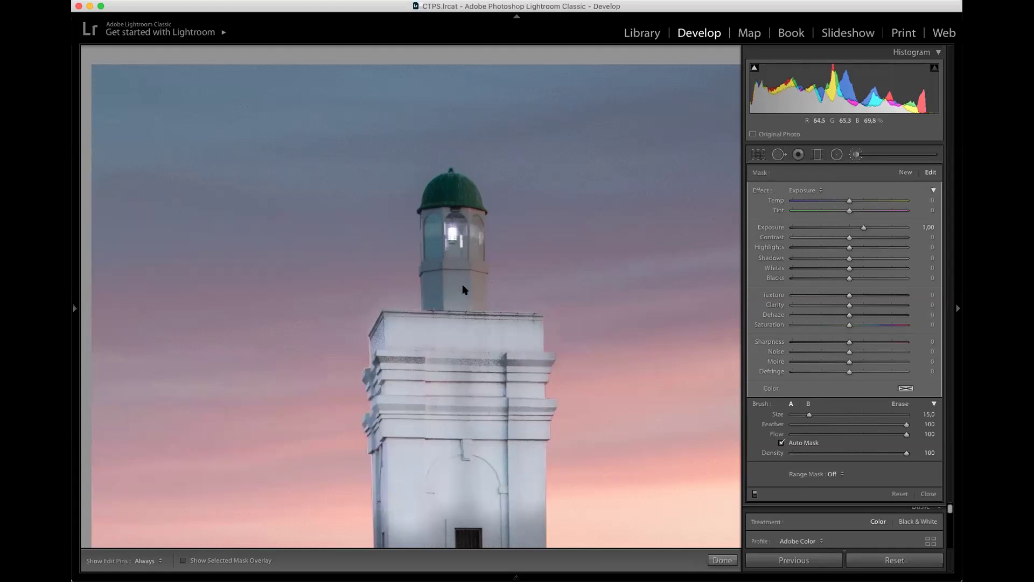
Brush the brightening onto the lantern section beneath the green dome, undoing the strokes that spill into the sky
{"action": "left_click_drag", "start_coordinate": [445, 302], "coordinate": [456, 297]}
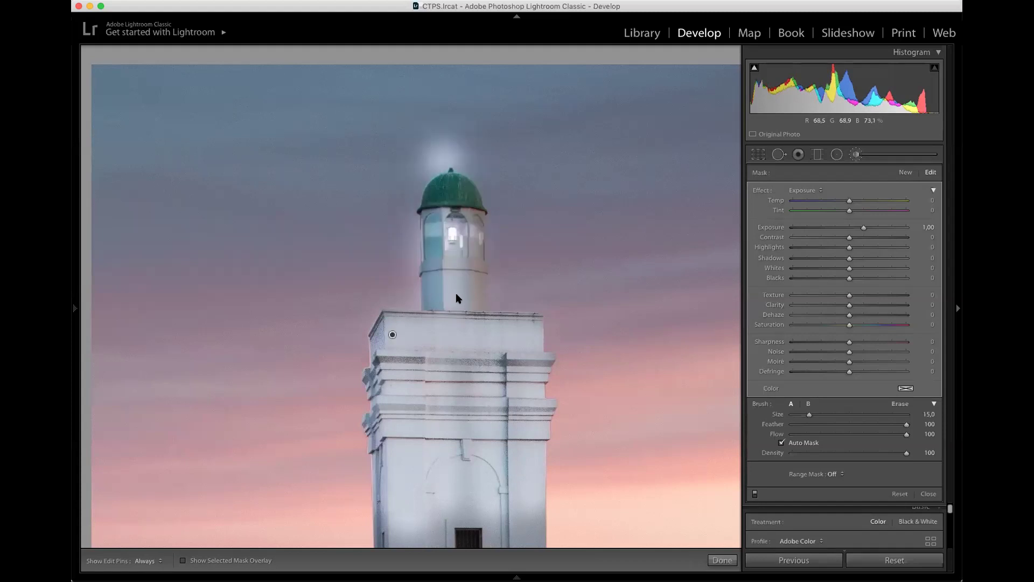
{"action": "key", "text": "super+z"}
{"action": "key", "text": "h"}
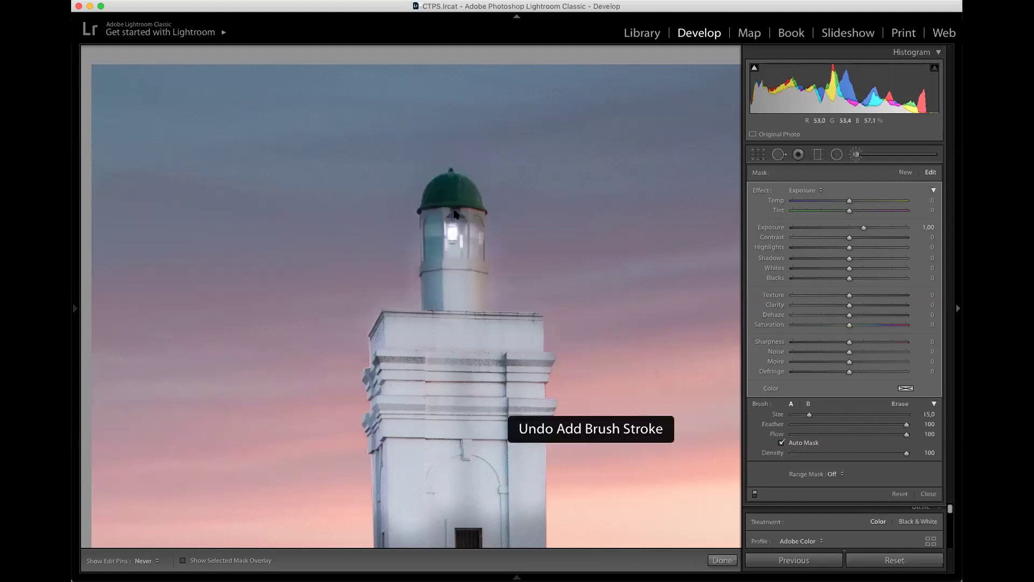
{"action": "key", "text": "h"}
{"action": "left_click_drag", "start_coordinate": [475, 290], "coordinate": [487, 227]}
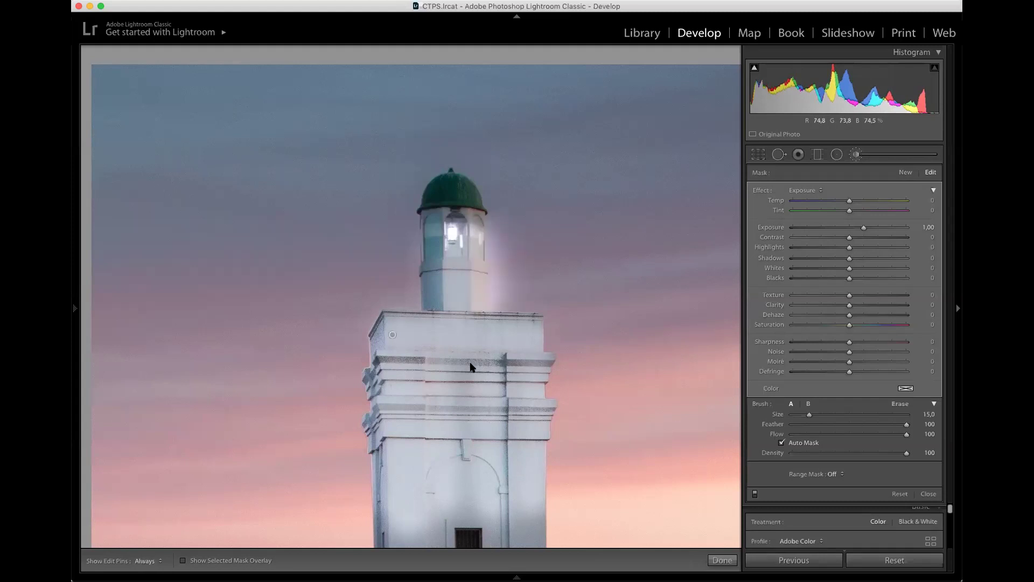
{"action": "key", "text": "super+z"}
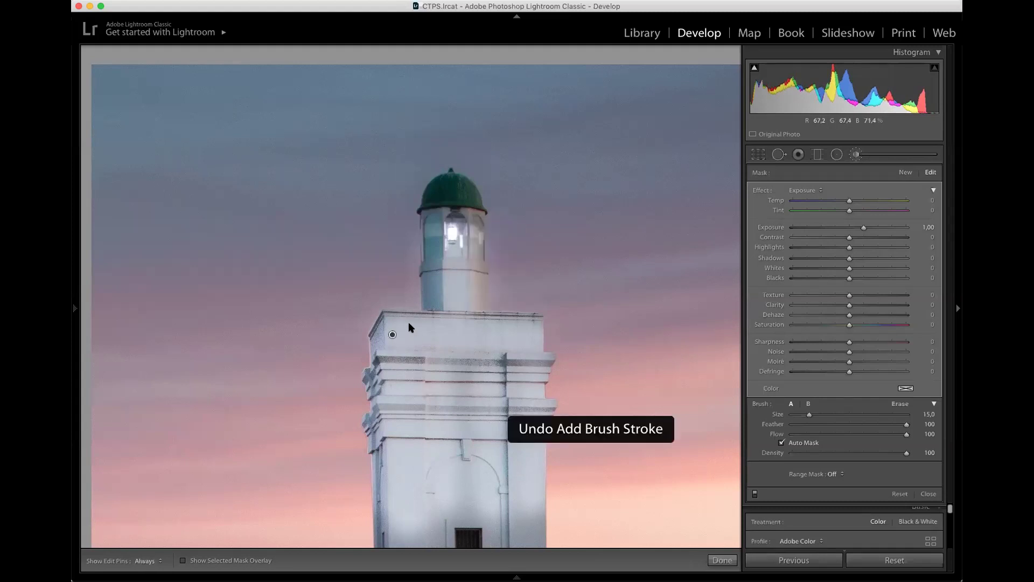
View the whole photo, lower the lighthouse brush's exposure to 0.14 and compare the image with and without the brush
{"action": "key", "text": "z"}
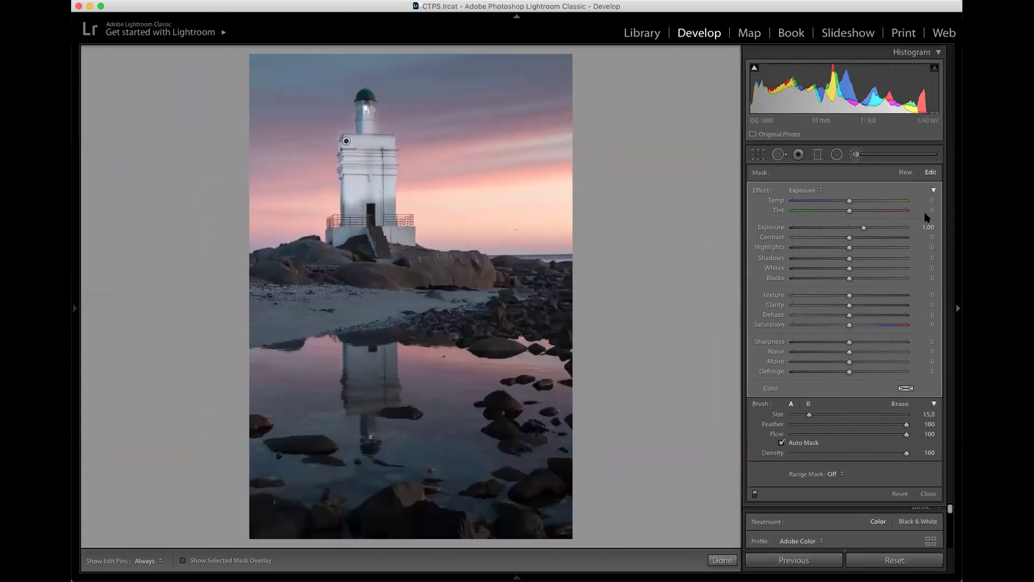
{"action": "left_click_drag", "start_coordinate": [864, 228], "coordinate": [853, 229]}
{"action": "left_click", "coordinate": [755, 494]}
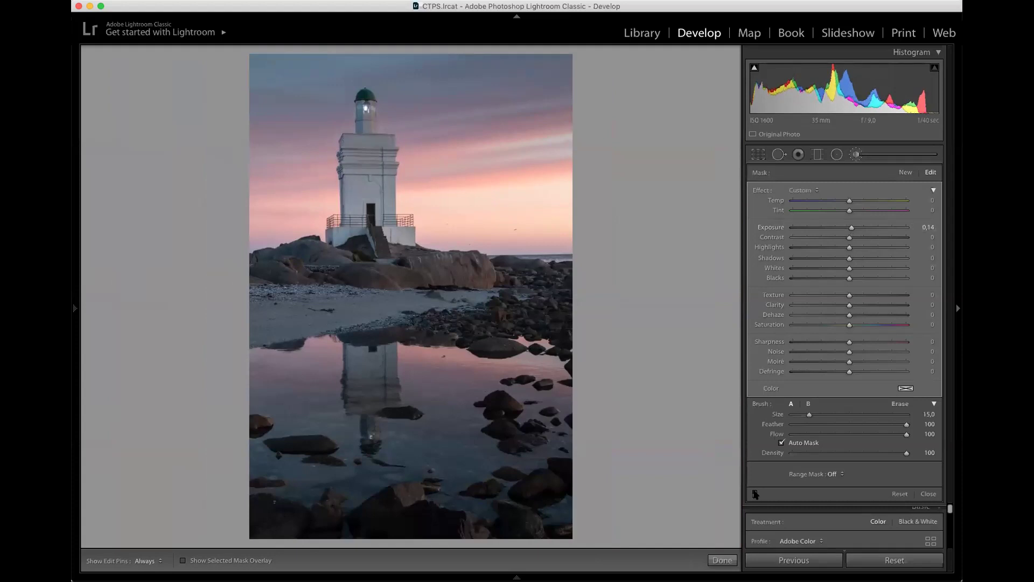
{"action": "left_click", "coordinate": [755, 494]}
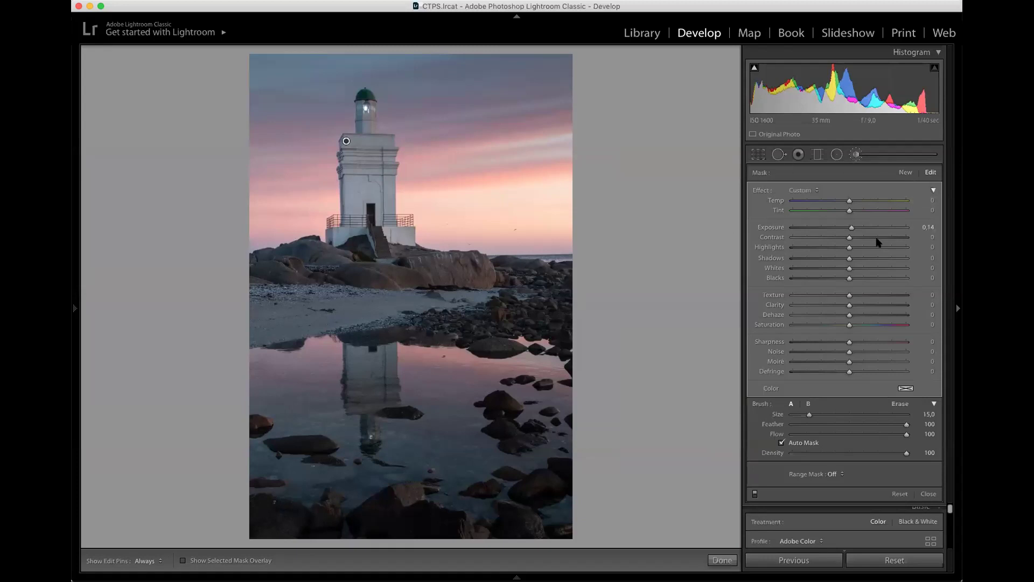
Fine-tune the lighthouse brush's overall amount with an on/off comparison, and switch to the Graduated Filter
{"action": "left_click", "coordinate": [934, 191]}
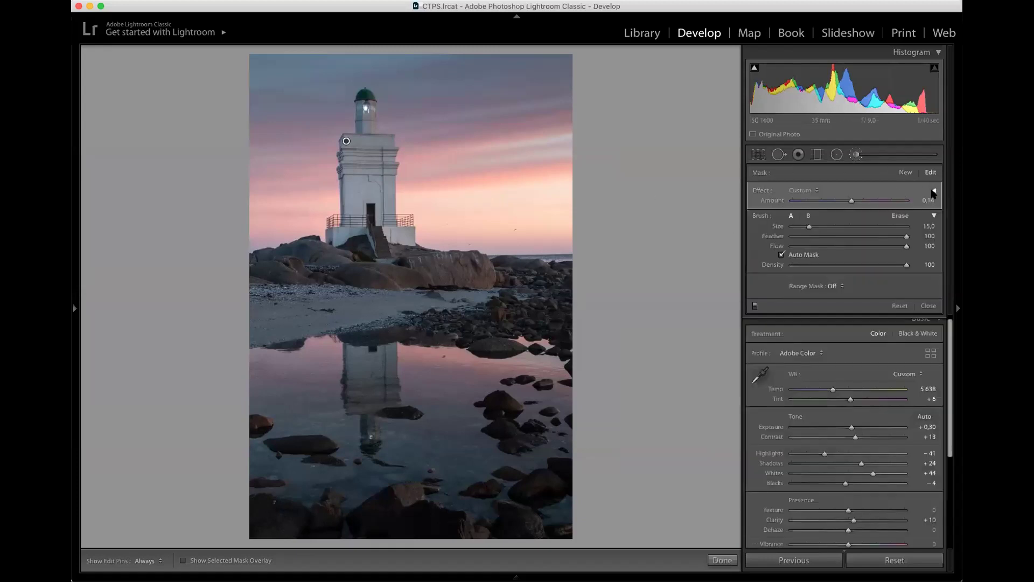
{"action": "left_click", "coordinate": [850, 202]}
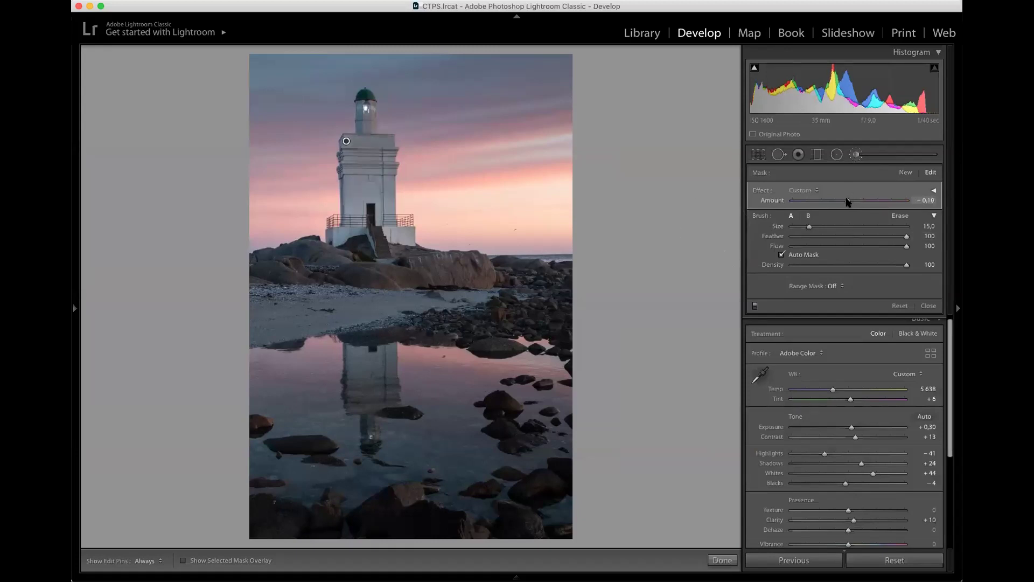
{"action": "left_click_drag", "start_coordinate": [850, 202], "coordinate": [850, 202]}
{"action": "left_click_drag", "start_coordinate": [849, 202], "coordinate": [850, 202]}
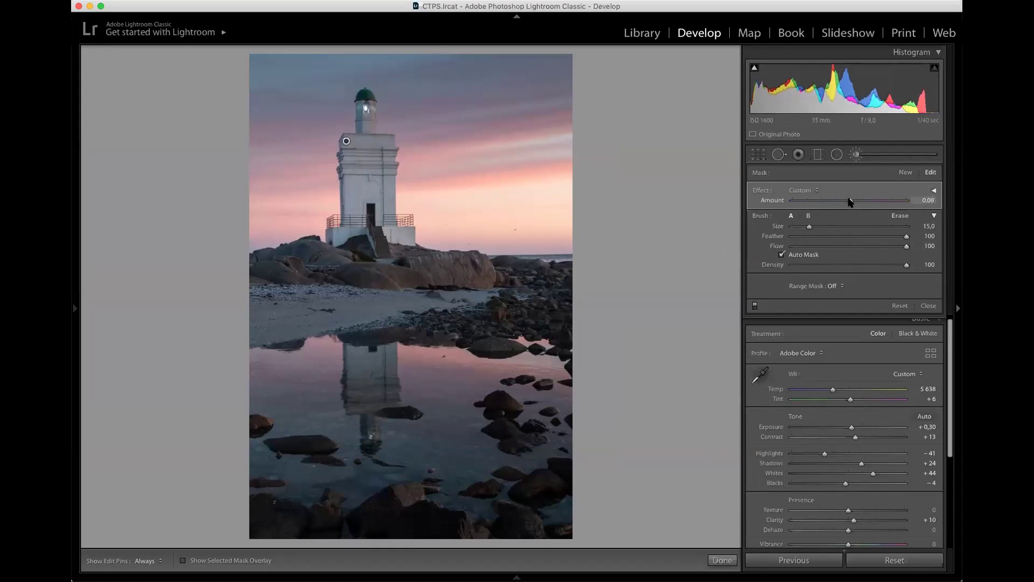
{"action": "left_click", "coordinate": [754, 306]}
{"action": "left_click", "coordinate": [755, 306]}
{"action": "left_click", "coordinate": [817, 156]}
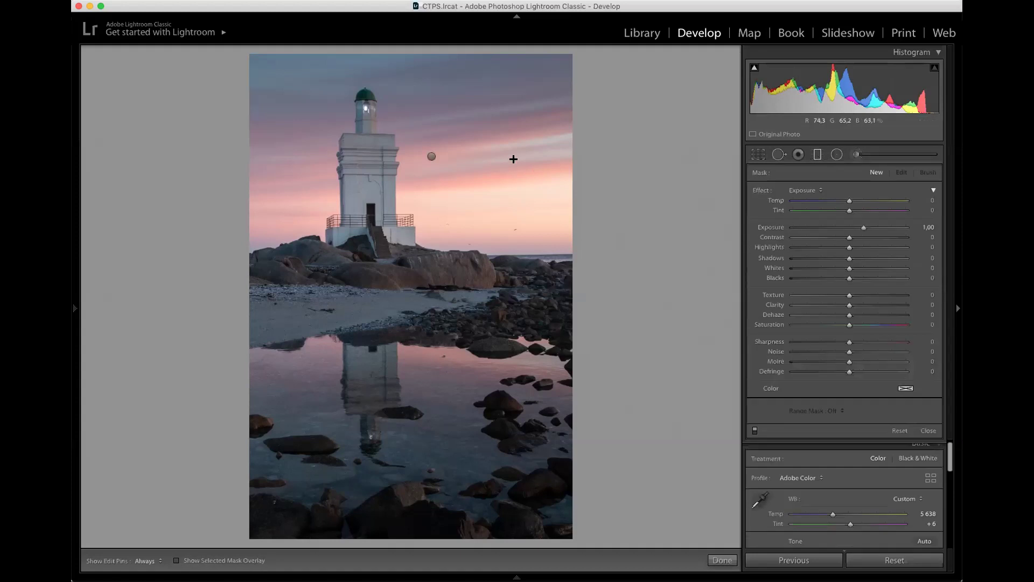
{"action": "left_click_drag", "start_coordinate": [511, 61], "coordinate": [511, 299]}
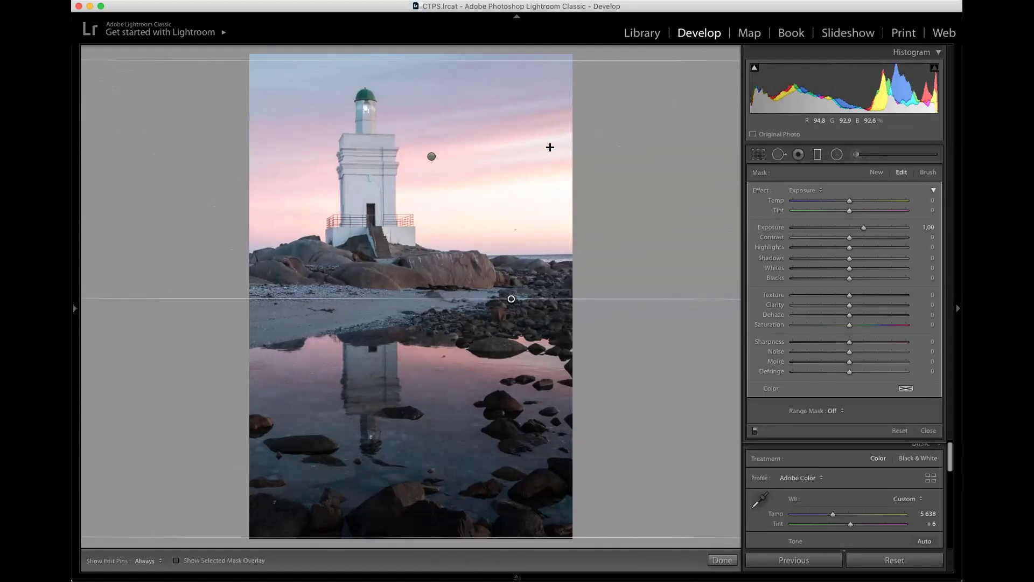
{"action": "left_click_drag", "start_coordinate": [862, 228], "coordinate": [845, 229]}
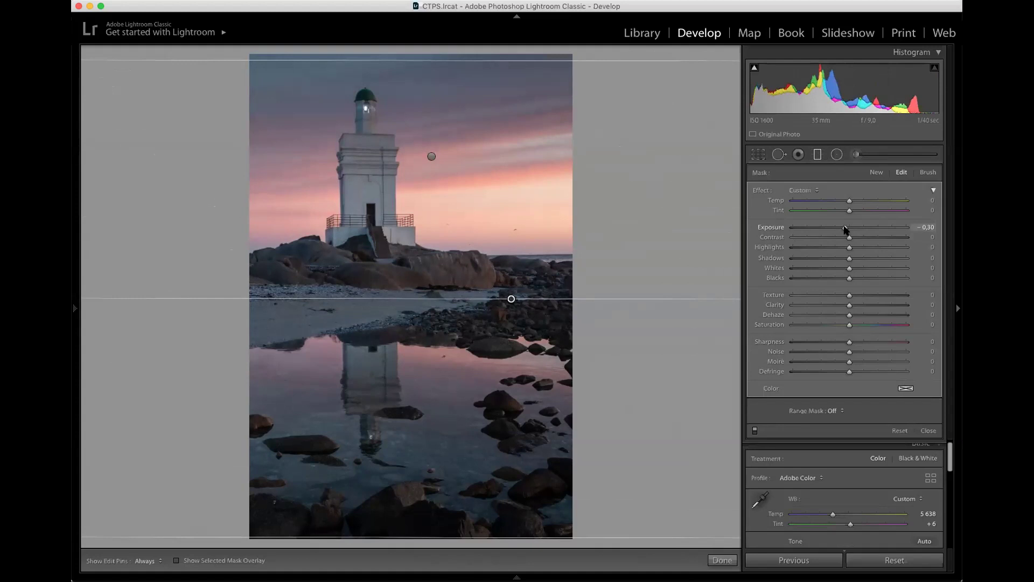
{"action": "key", "text": "Delete"}
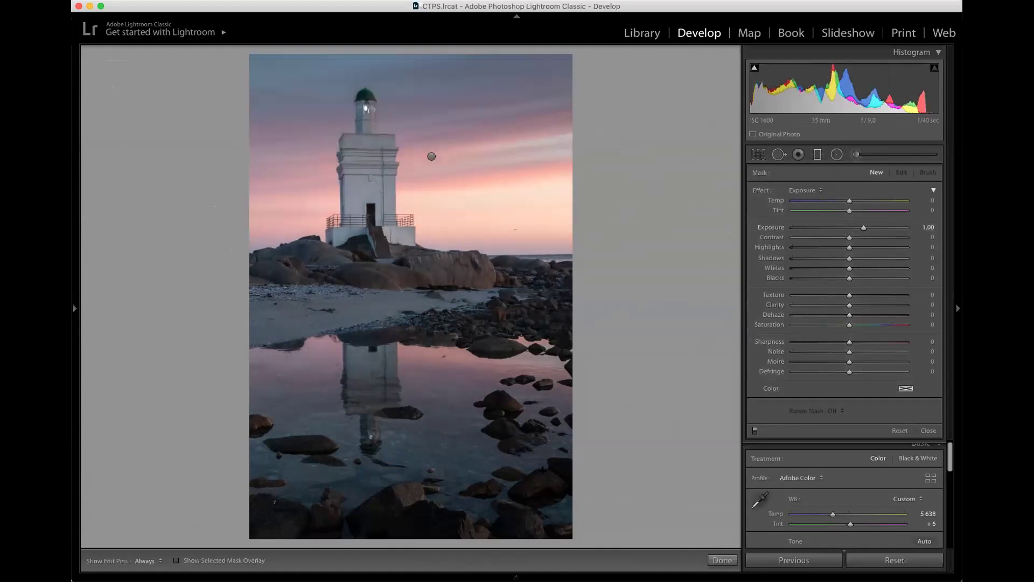
Draw a graduated filter from the photo's lower edge up to its top, set its exposure to 0.53, compare it and finish filter editing
{"action": "left_click_drag", "start_coordinate": [503, 531], "coordinate": [497, 56]}
{"action": "left_click", "coordinate": [857, 227]}
{"action": "key", "text": "Down"}
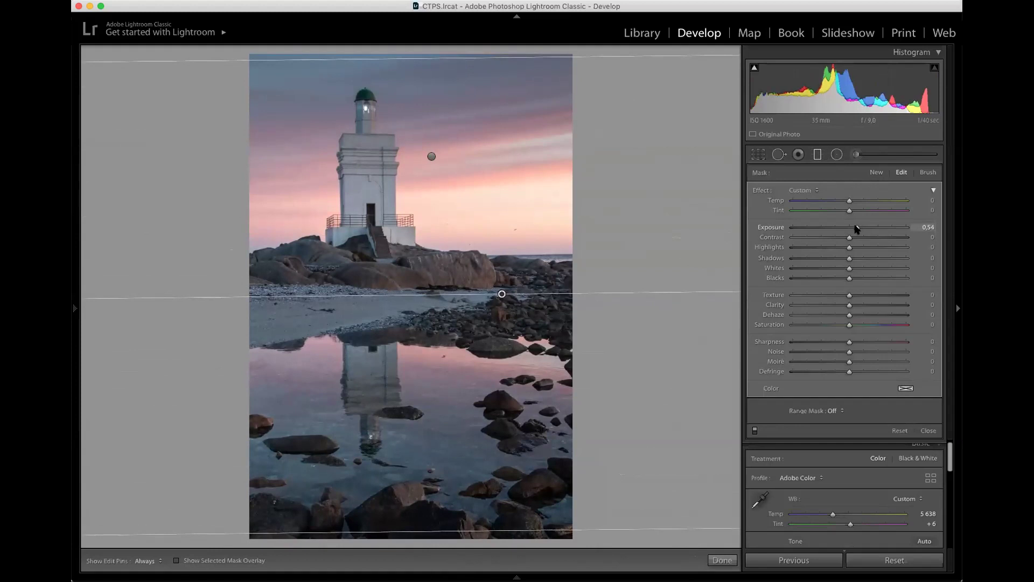
{"action": "left_click", "coordinate": [754, 431]}
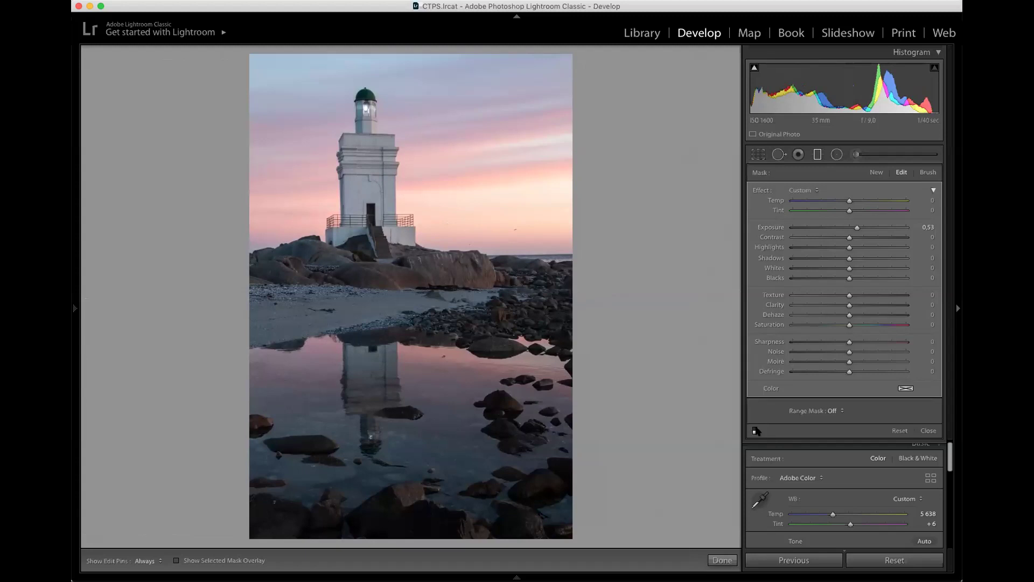
{"action": "left_click", "coordinate": [755, 430]}
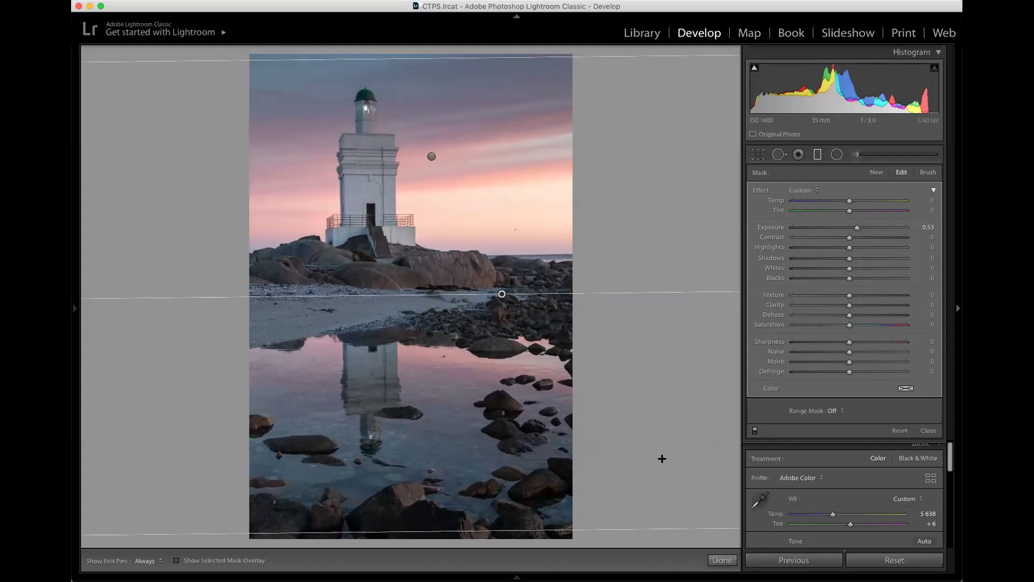
{"action": "left_click", "coordinate": [662, 458]}
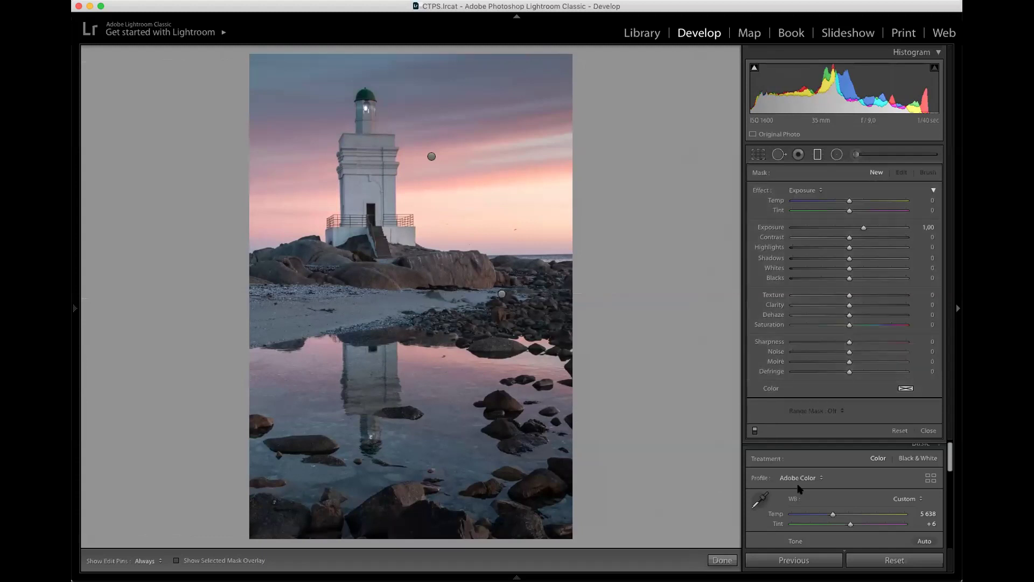
{"action": "key", "text": "shift+m"}
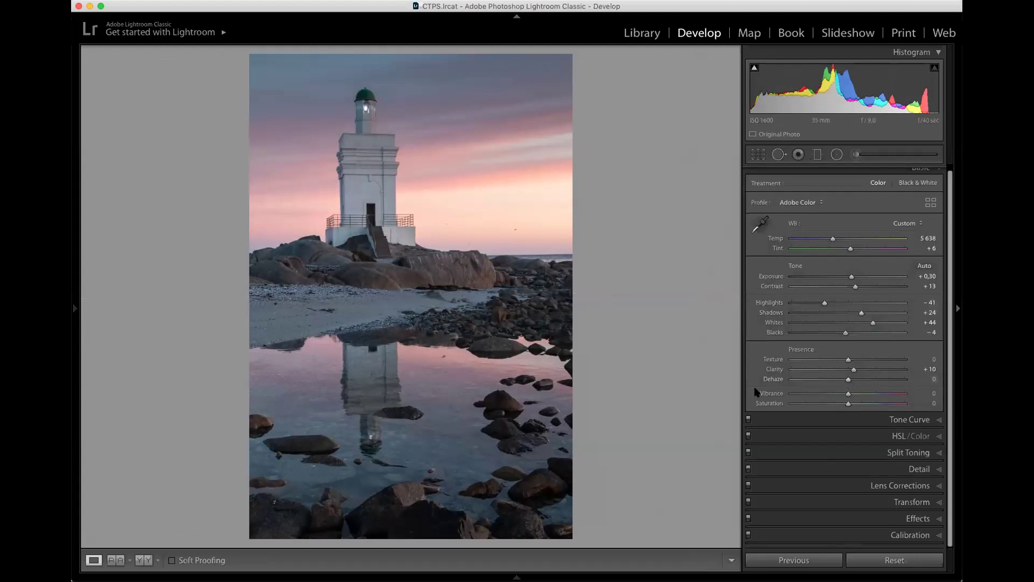
Shape an S-shaped RGB point curve, raising a highlight point to about 70.6/74.5 % and lowering a midtone point to about 44/40 %, and compare before and after
{"action": "left_click", "coordinate": [910, 419]}
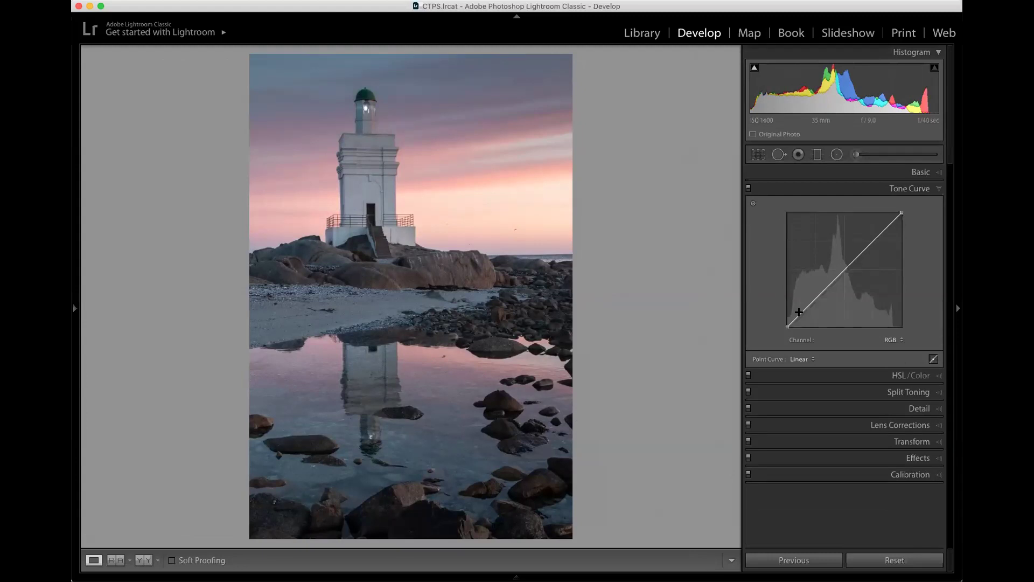
{"action": "left_click", "coordinate": [864, 250]}
{"action": "left_click_drag", "start_coordinate": [865, 251], "coordinate": [866, 239]}
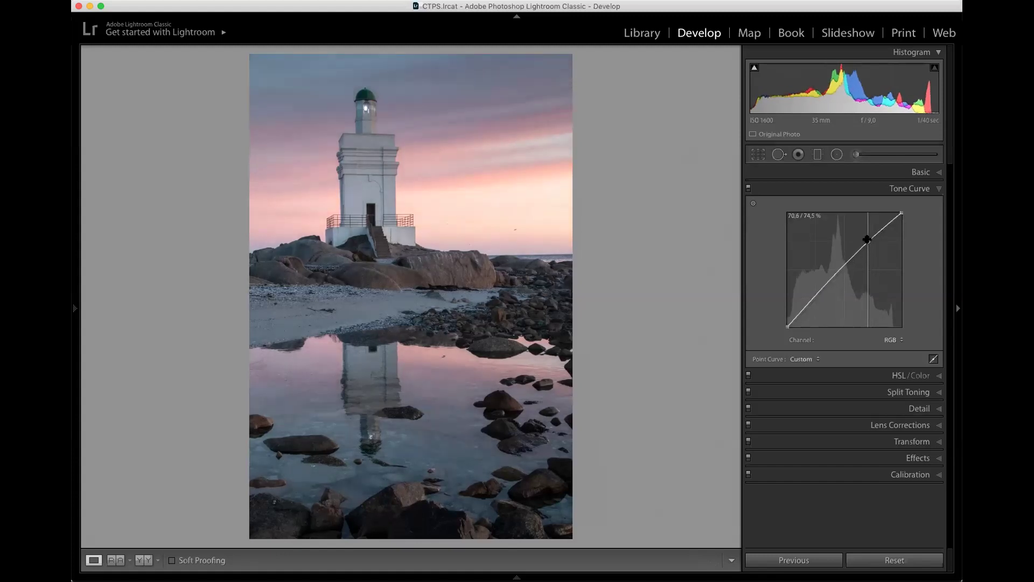
{"action": "left_click_drag", "start_coordinate": [834, 275], "coordinate": [838, 283]}
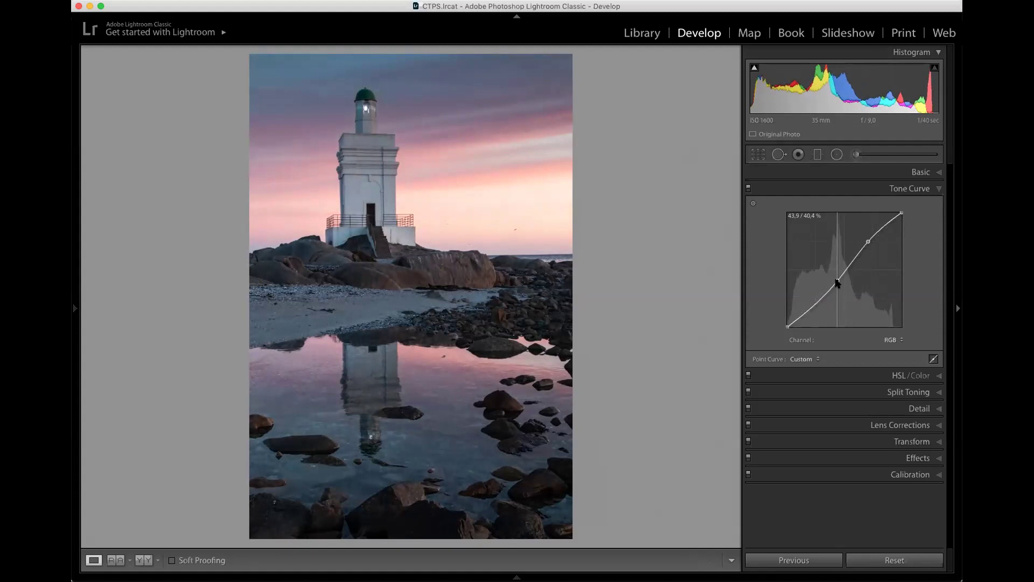
{"action": "left_click_drag", "start_coordinate": [837, 283], "coordinate": [838, 281]}
{"action": "key", "text": "y"}
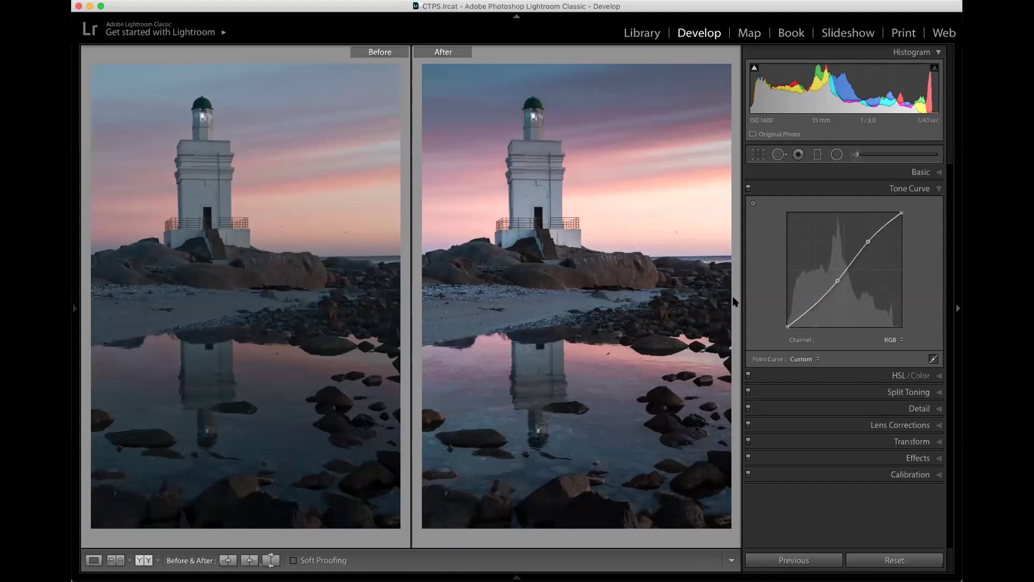
{"action": "key", "text": "y"}
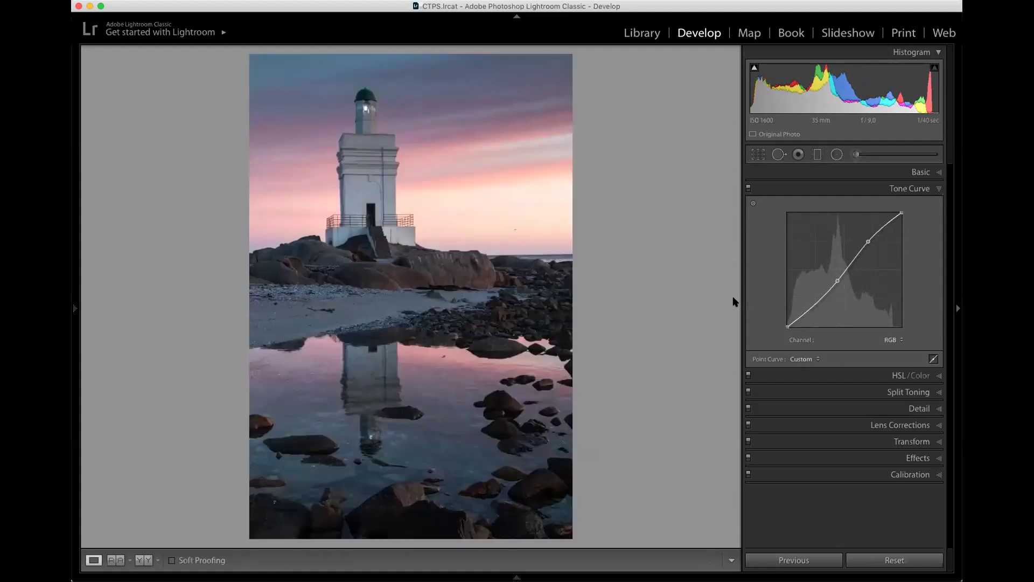
Slightly shift the HSL hues of blue, magenta, red and orange, and move the yellow hue to +10
{"action": "left_click", "coordinate": [898, 376]}
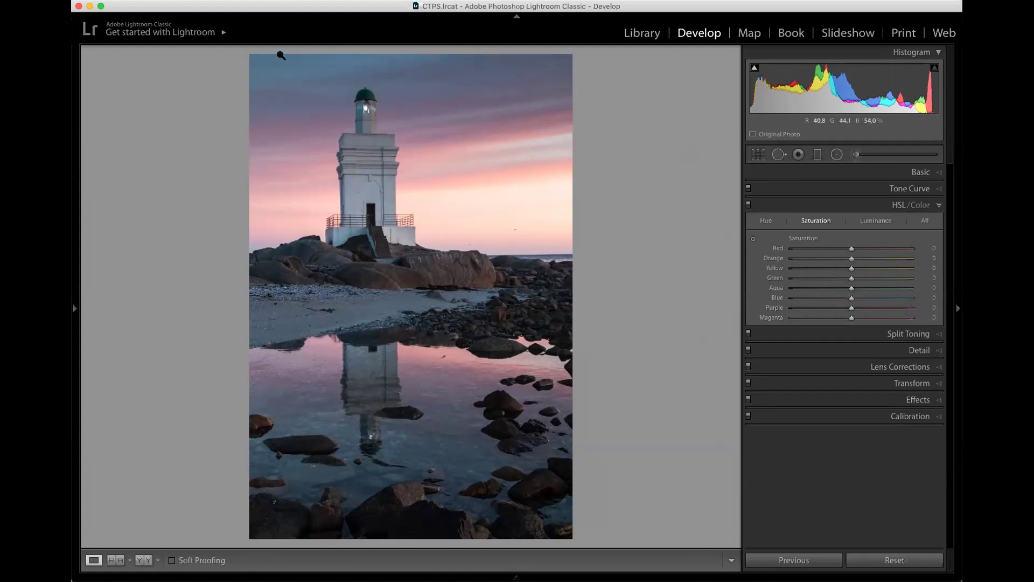
{"action": "left_click", "coordinate": [766, 221]}
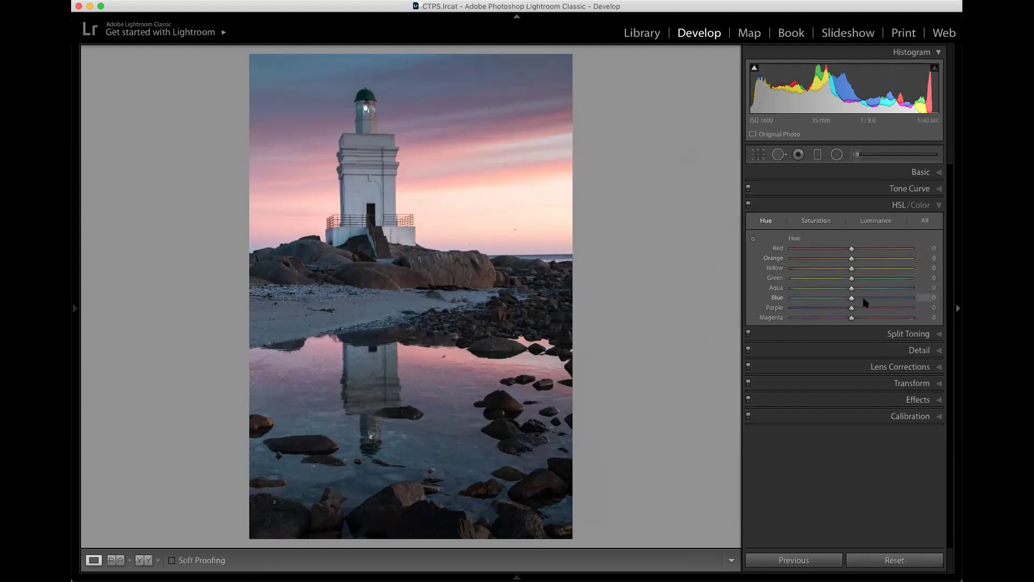
{"action": "left_click_drag", "start_coordinate": [851, 298], "coordinate": [857, 300]}
{"action": "left_click_drag", "start_coordinate": [851, 315], "coordinate": [846, 317]}
{"action": "left_click_drag", "start_coordinate": [852, 248], "coordinate": [857, 271]}
Set the blue saturation to +16 and compare the photo with and without the HSL color adjustments
{"action": "left_click", "coordinate": [815, 220]}
{"action": "left_click_drag", "start_coordinate": [853, 300], "coordinate": [861, 300]}
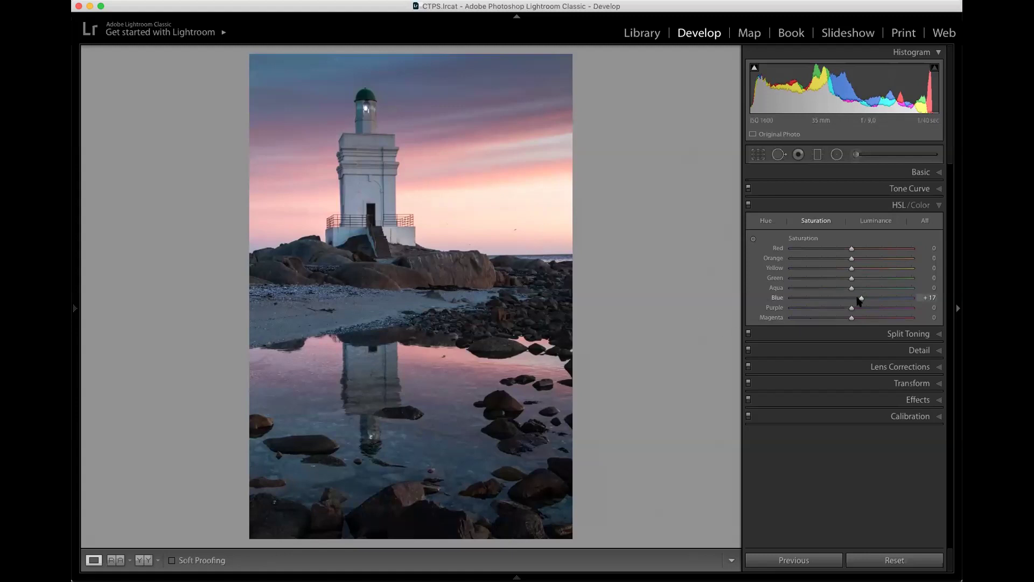
{"action": "key", "text": "Down"}
{"action": "left_click", "coordinate": [748, 205]}
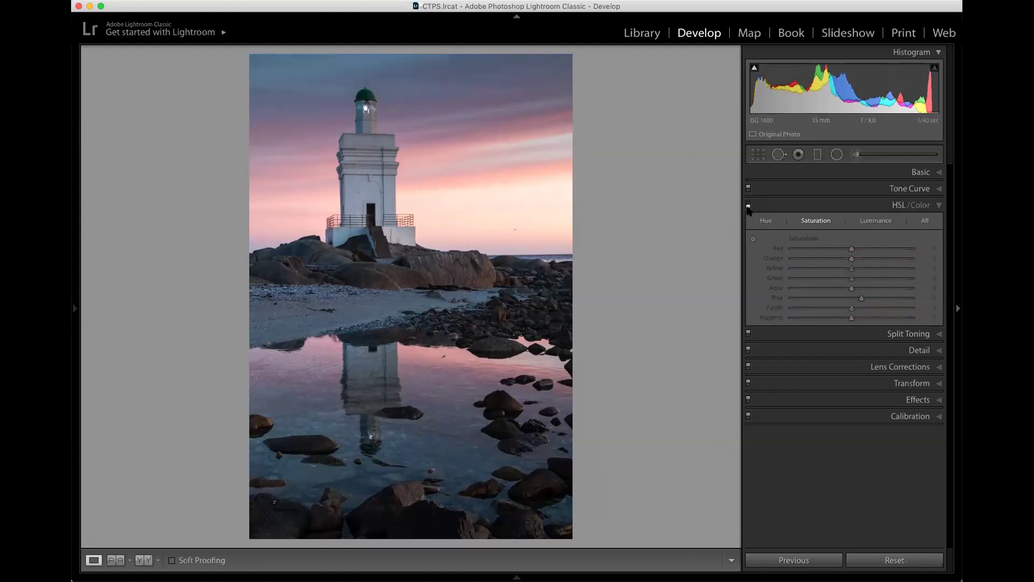
{"action": "left_click", "coordinate": [748, 206]}
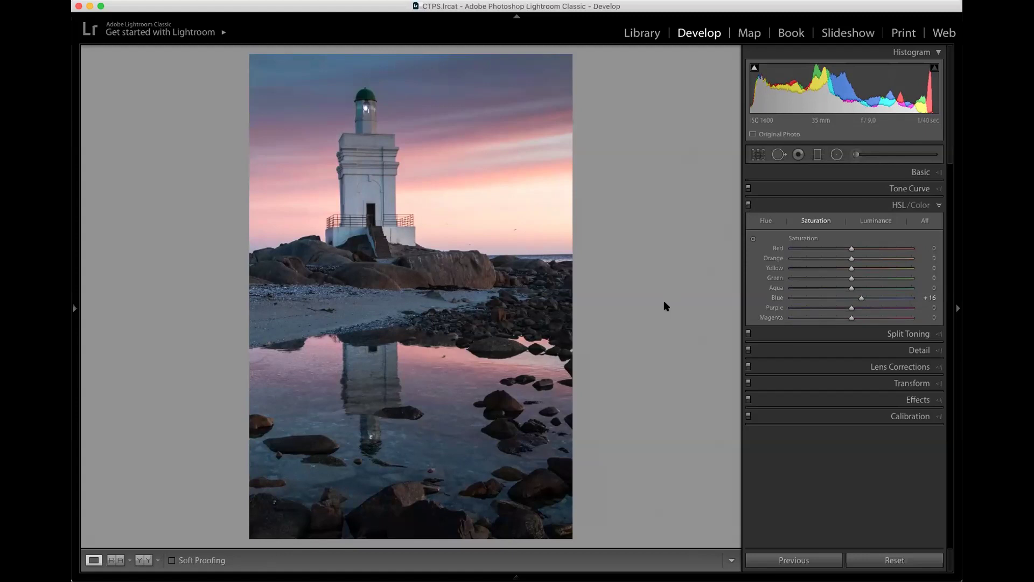
Magnify the large rock beside the lighthouse, set luminance noise reduction to 49 and check the smoothing on the rock and sand
{"action": "left_click", "coordinate": [381, 213]}
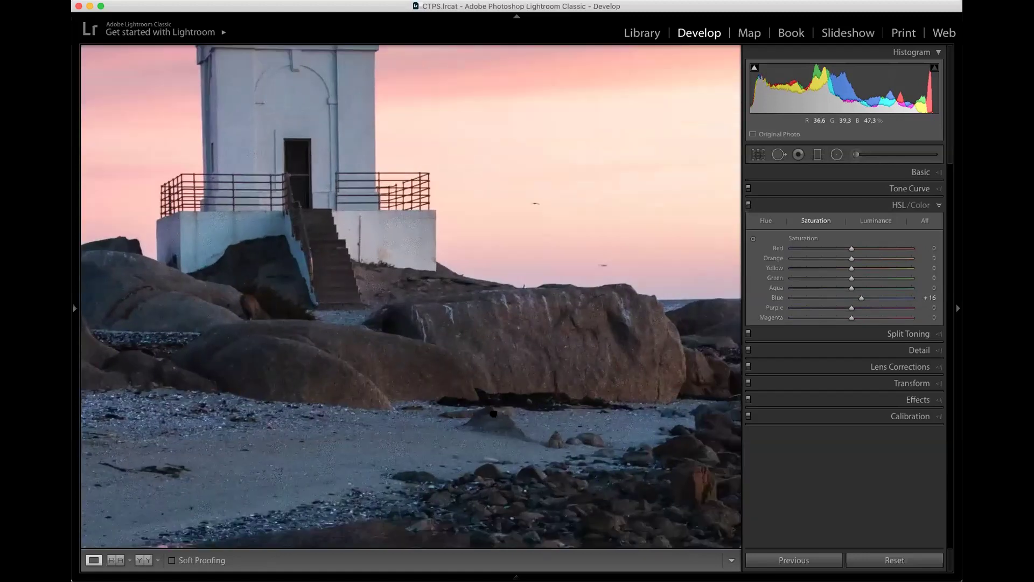
{"action": "left_click_drag", "start_coordinate": [493, 414], "coordinate": [372, 392]}
{"action": "mouse_move", "coordinate": [80, 307]}
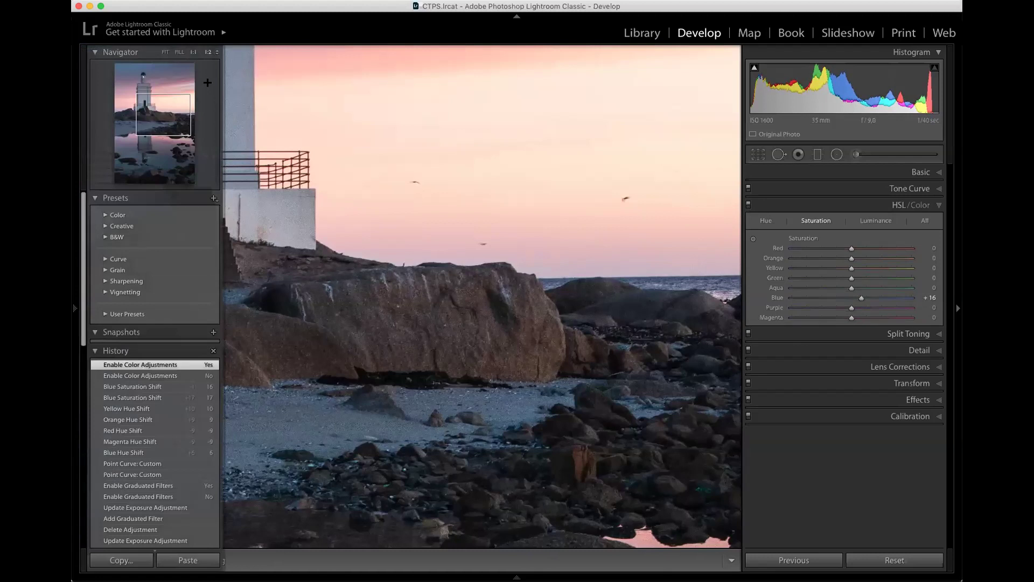
{"action": "left_click", "coordinate": [320, 254]}
{"action": "left_click_drag", "start_coordinate": [209, 285], "coordinate": [329, 54]}
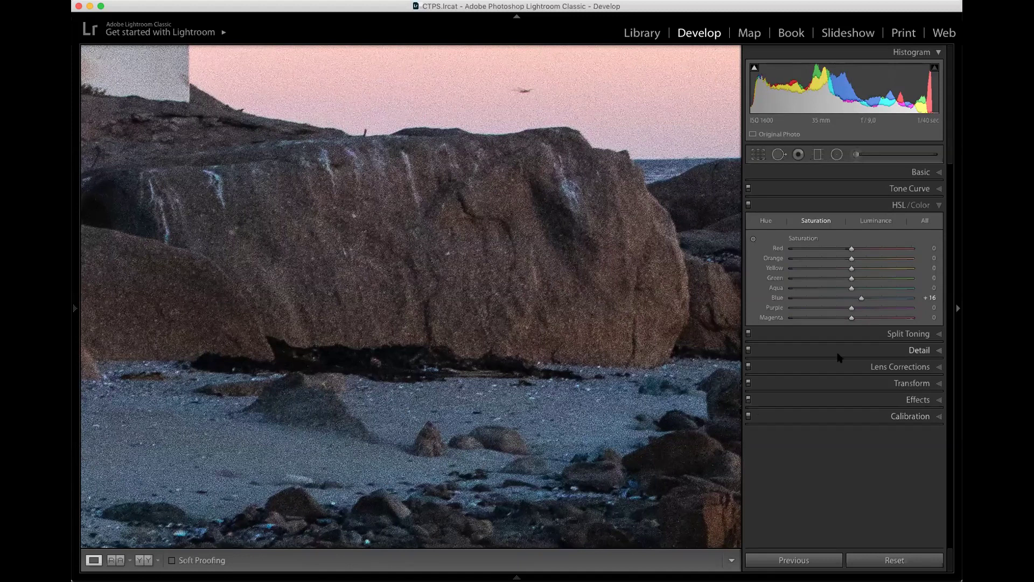
{"action": "left_click", "coordinate": [939, 351]}
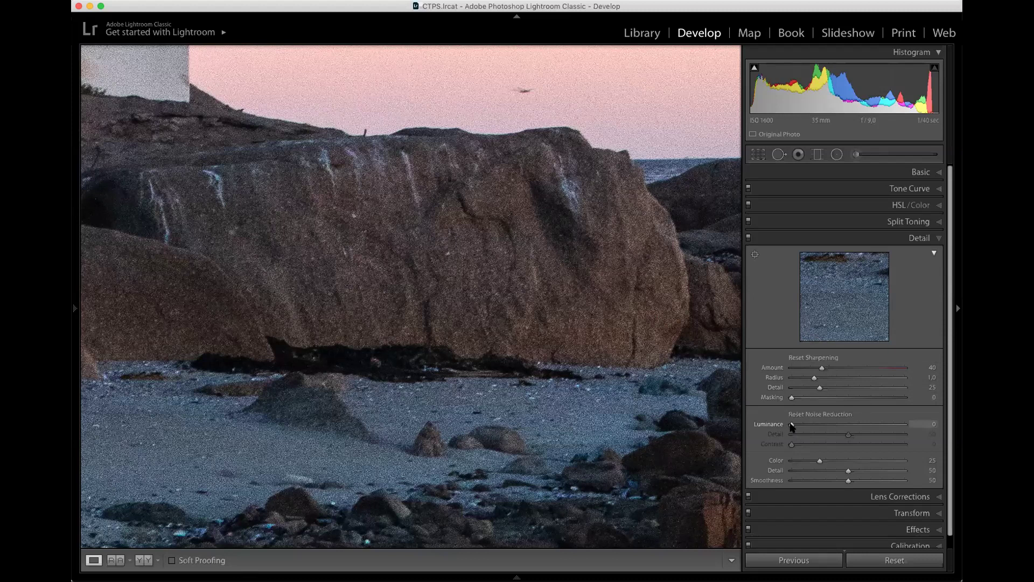
{"action": "left_click_drag", "start_coordinate": [791, 426], "coordinate": [845, 425]}
{"action": "left_click_drag", "start_coordinate": [430, 139], "coordinate": [628, 282]}
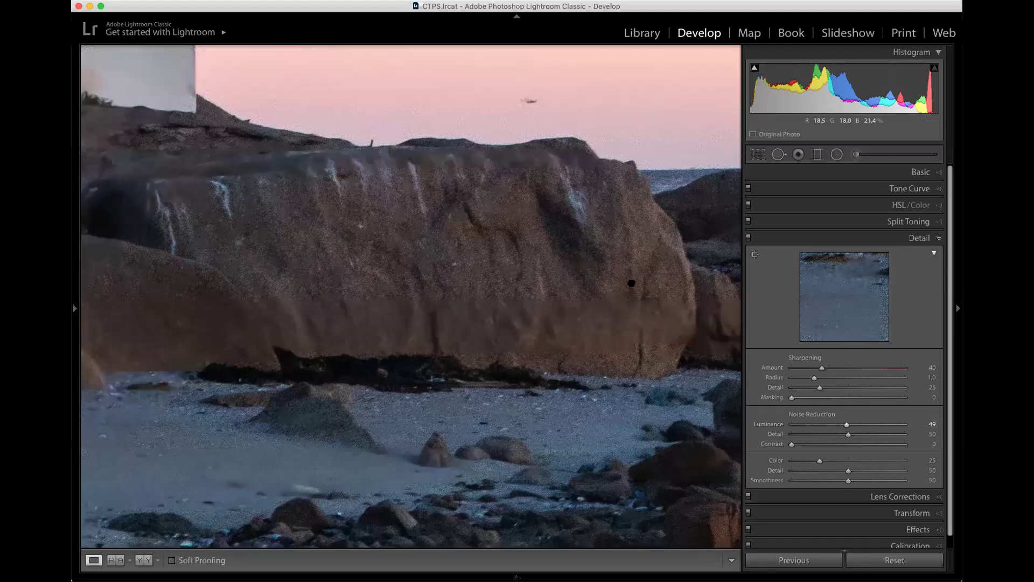
{"action": "left_click_drag", "start_coordinate": [425, 147], "coordinate": [542, 310]}
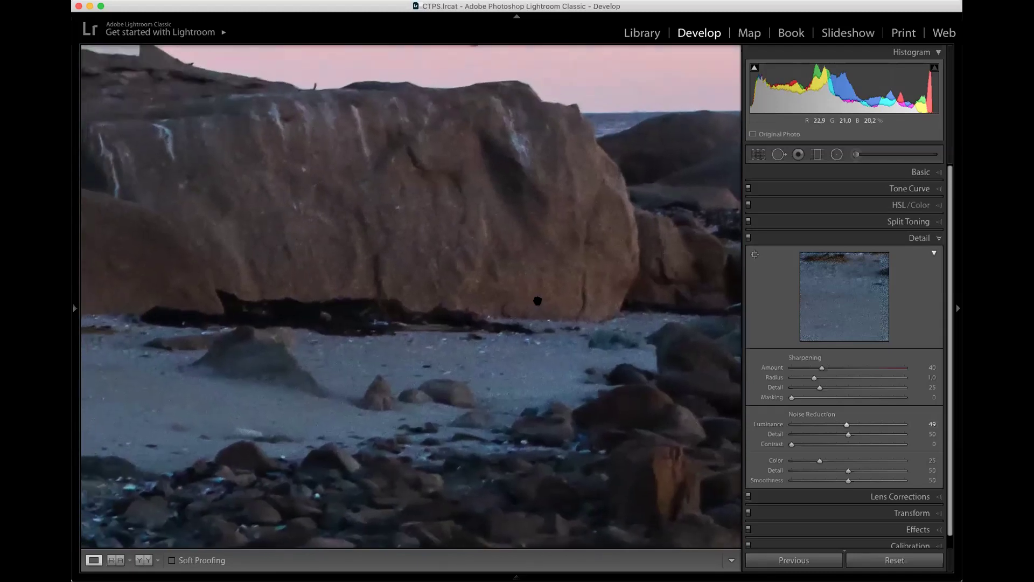
Refine the noise reduction to luminance 33, detail 63 and contrast 12 while checking the rock texture
{"action": "left_click_drag", "start_coordinate": [844, 425], "coordinate": [837, 426]}
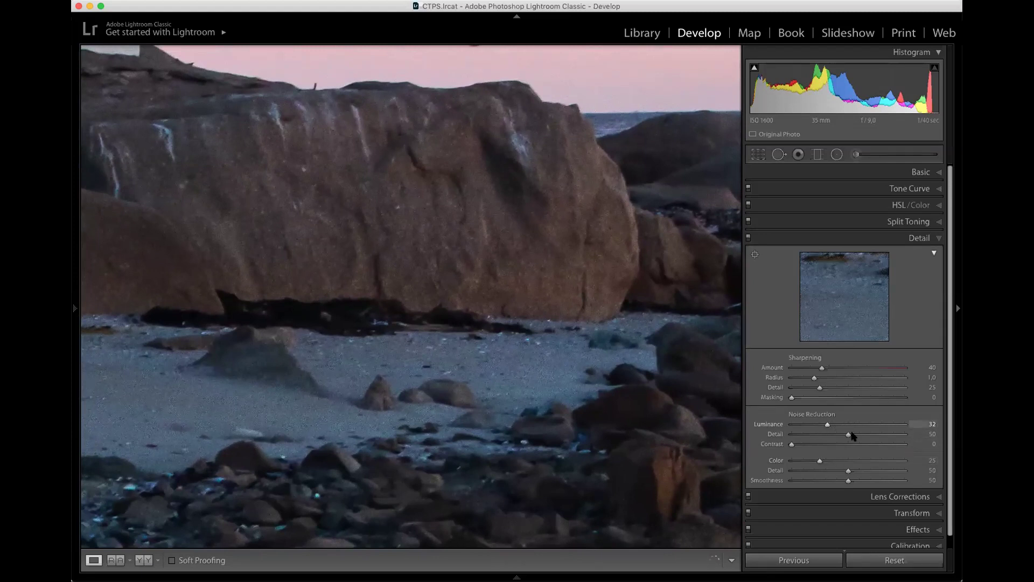
{"action": "left_click_drag", "start_coordinate": [850, 436], "coordinate": [866, 438]}
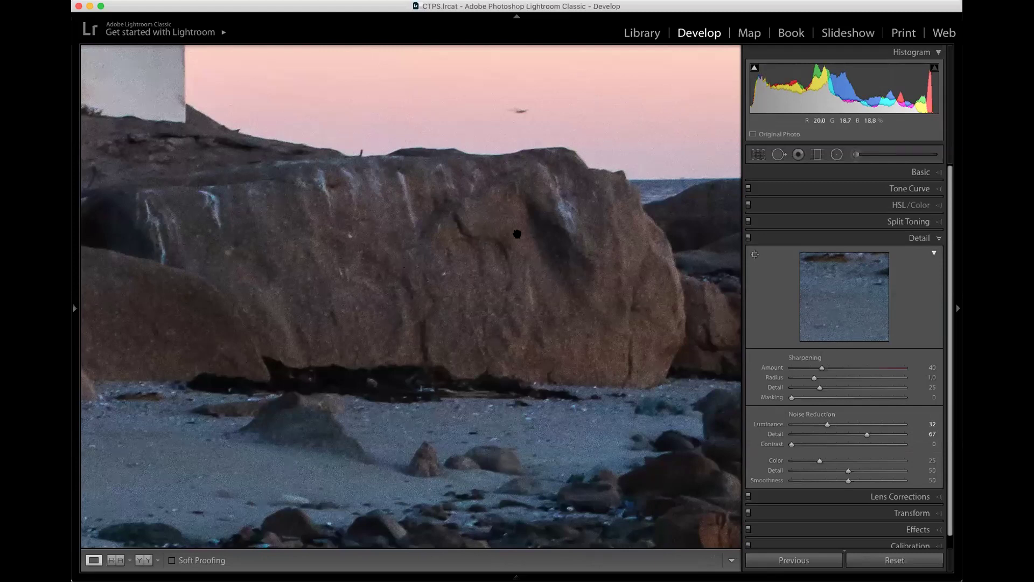
{"action": "left_click_drag", "start_coordinate": [477, 371], "coordinate": [423, 285]}
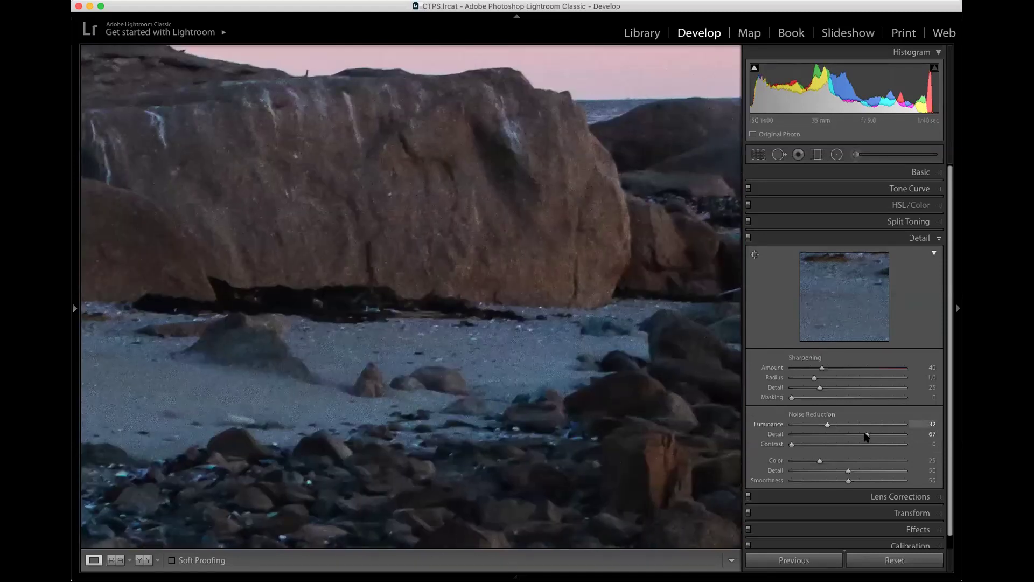
{"action": "left_click_drag", "start_coordinate": [860, 436], "coordinate": [863, 436]}
{"action": "left_click_drag", "start_coordinate": [791, 444], "coordinate": [802, 445]}
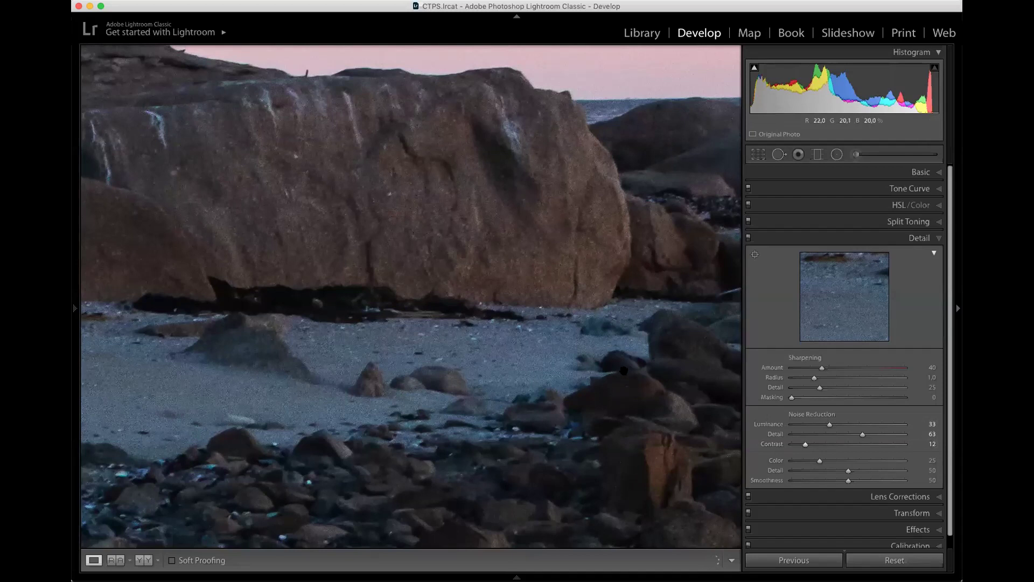
Magnify the upper part of the lighthouse tower and set color noise reduction to 33
{"action": "left_click_drag", "start_coordinate": [377, 222], "coordinate": [589, 448]}
{"action": "left_click_drag", "start_coordinate": [242, 162], "coordinate": [556, 503]}
{"action": "left_click_drag", "start_coordinate": [237, 87], "coordinate": [483, 409]}
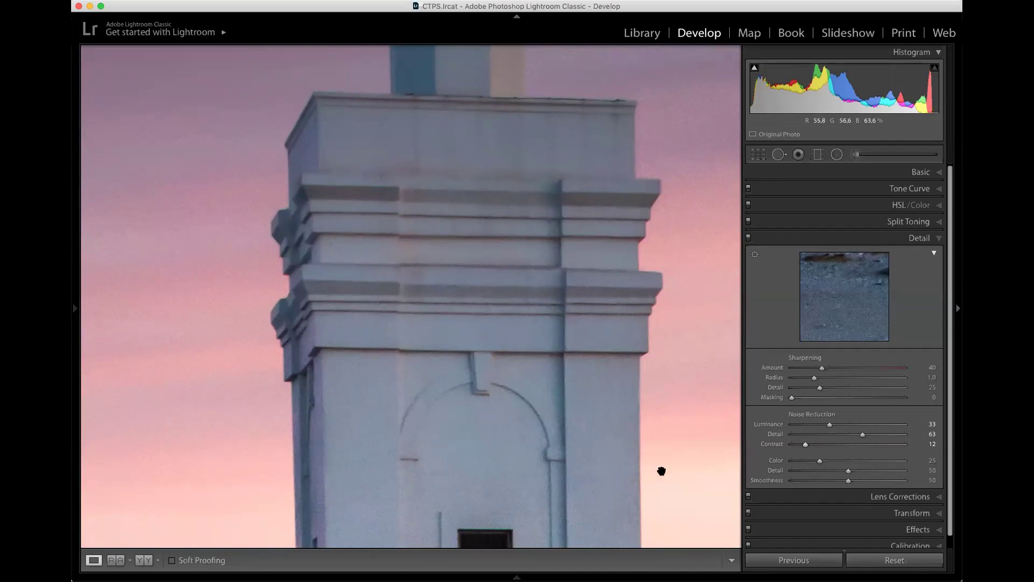
{"action": "left_click_drag", "start_coordinate": [820, 462], "coordinate": [824, 464]}
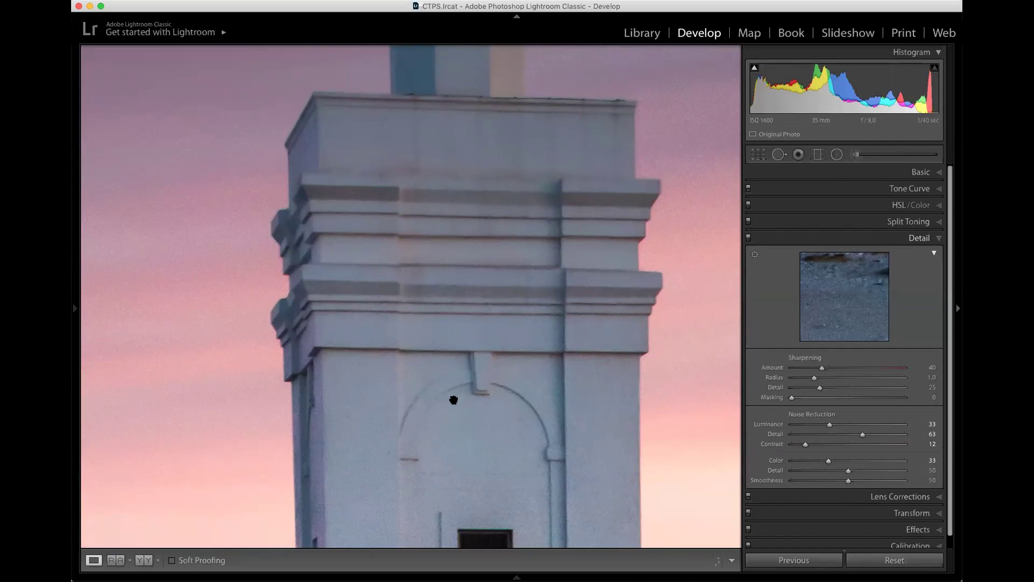
Compare the lighthouse with and without noise reduction and sharpening, and inspect the noise on the walls, stairs and surrounding rocks
{"action": "left_click_drag", "start_coordinate": [527, 425], "coordinate": [472, 386]}
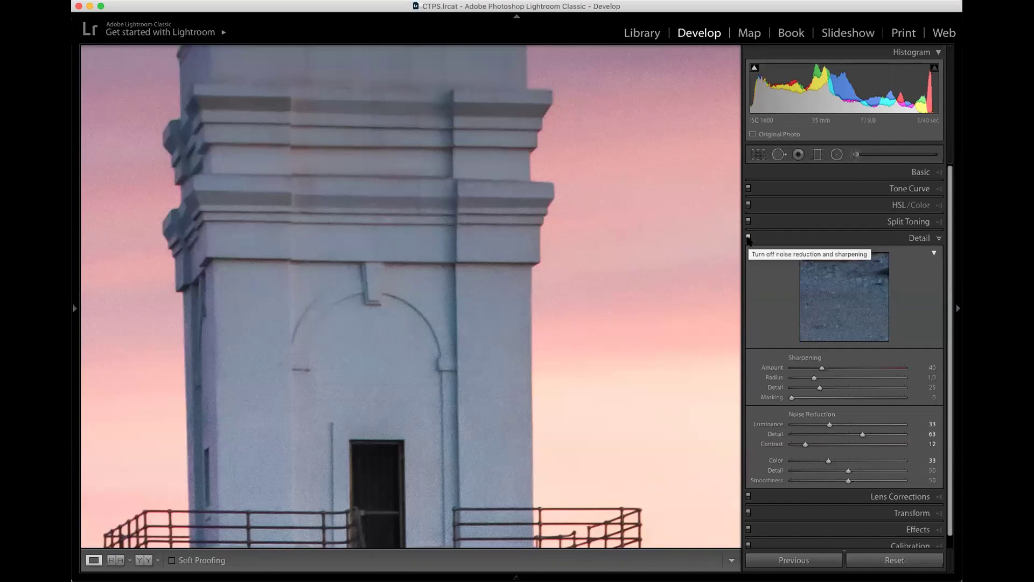
{"action": "left_click", "coordinate": [747, 238]}
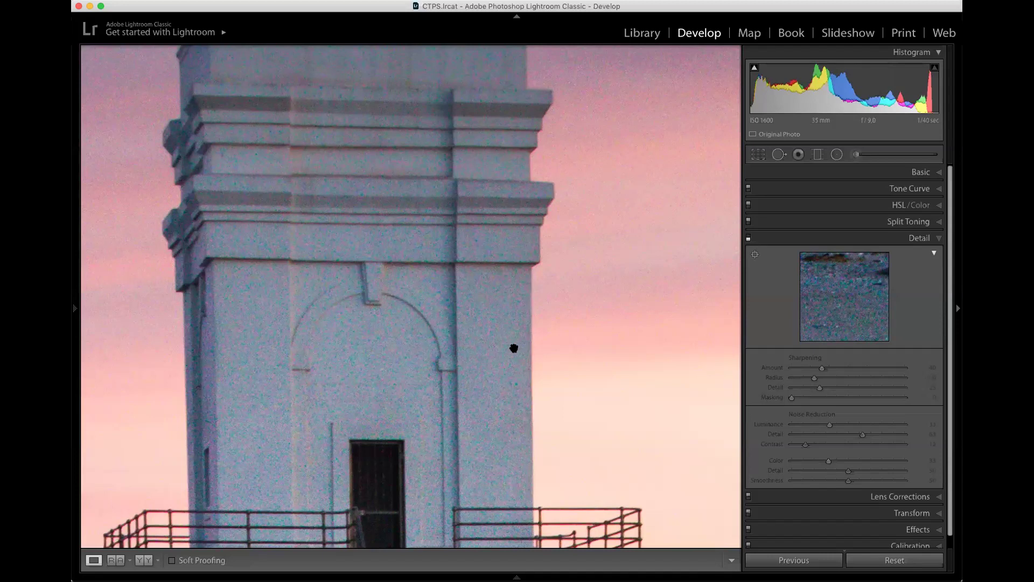
{"action": "left_click", "coordinate": [748, 237]}
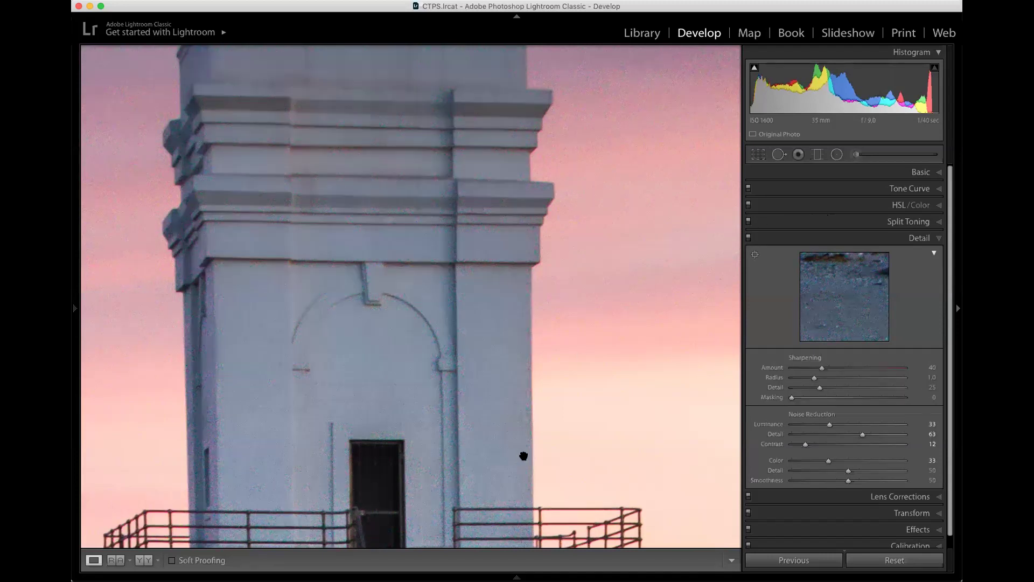
{"action": "left_click_drag", "start_coordinate": [634, 478], "coordinate": [547, 284]}
{"action": "left_click_drag", "start_coordinate": [600, 451], "coordinate": [387, 296]}
{"action": "left_click_drag", "start_coordinate": [572, 411], "coordinate": [560, 463]}
{"action": "left_click_drag", "start_coordinate": [484, 254], "coordinate": [533, 471]}
{"action": "left_click_drag", "start_coordinate": [458, 366], "coordinate": [529, 468]}
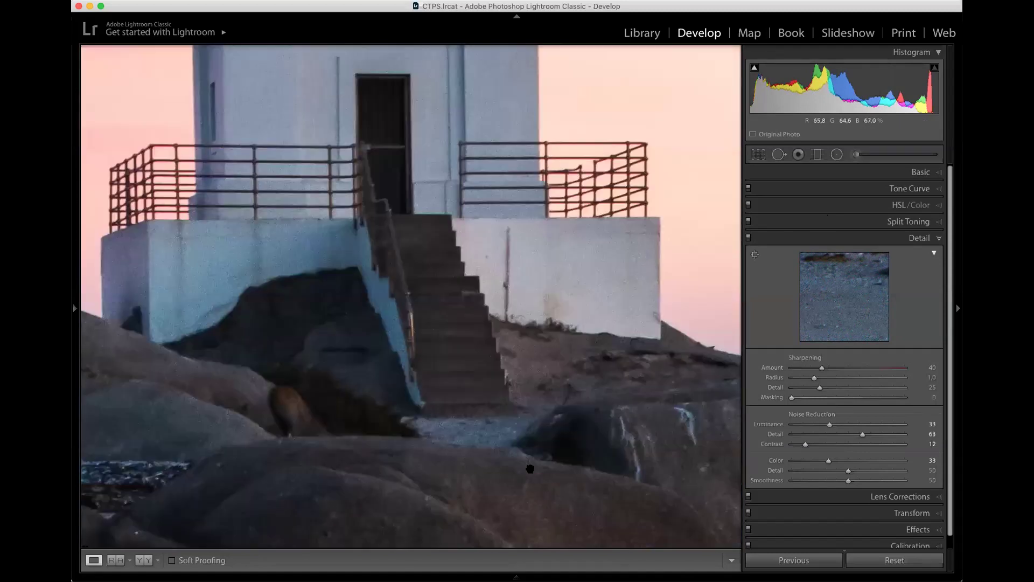
{"action": "left_click_drag", "start_coordinate": [481, 253], "coordinate": [530, 469]}
{"action": "left_click_drag", "start_coordinate": [497, 221], "coordinate": [533, 320]}
{"action": "left_click_drag", "start_coordinate": [592, 391], "coordinate": [538, 296]}
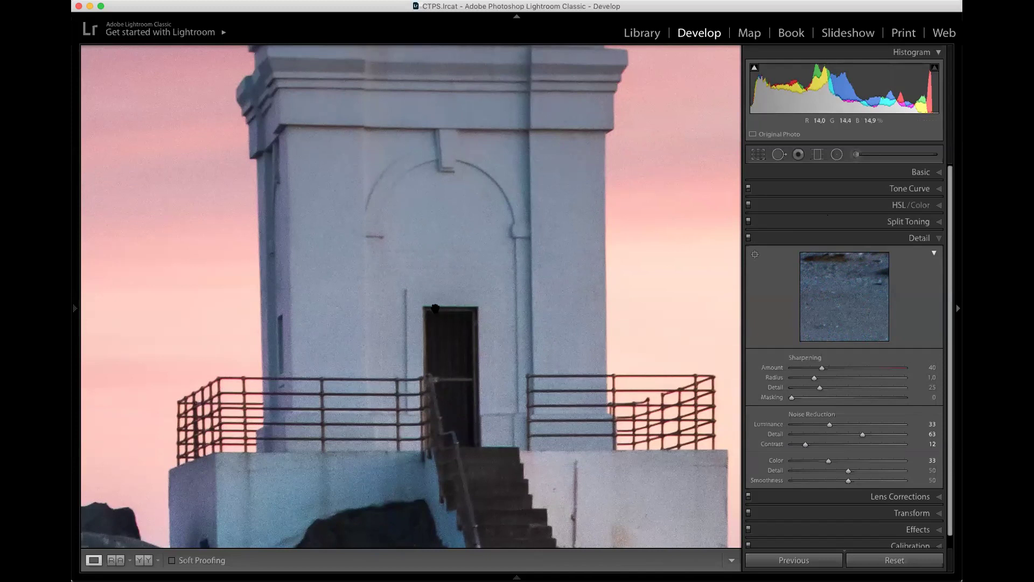
Turn on chromatic aberration removal and lens profile corrections, comparing the whole photo with and without the lens profile
{"action": "left_click", "coordinate": [899, 495]}
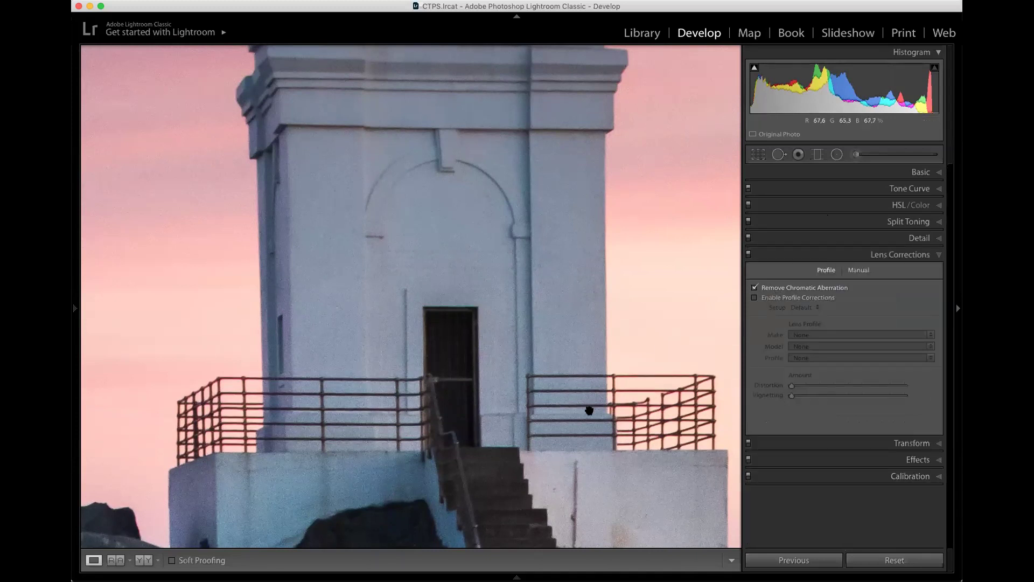
{"action": "key", "text": "z"}
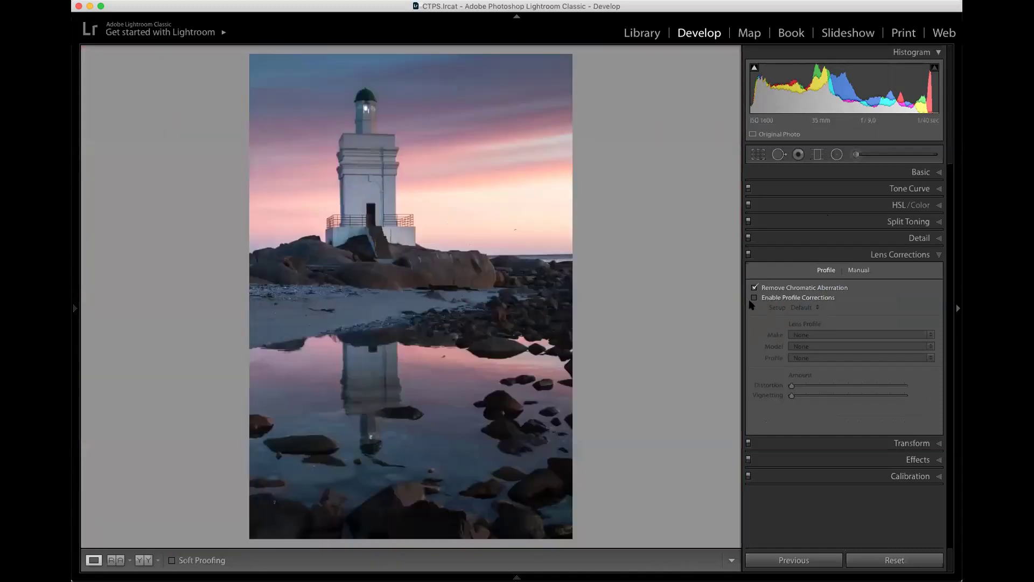
{"action": "left_click", "coordinate": [754, 298]}
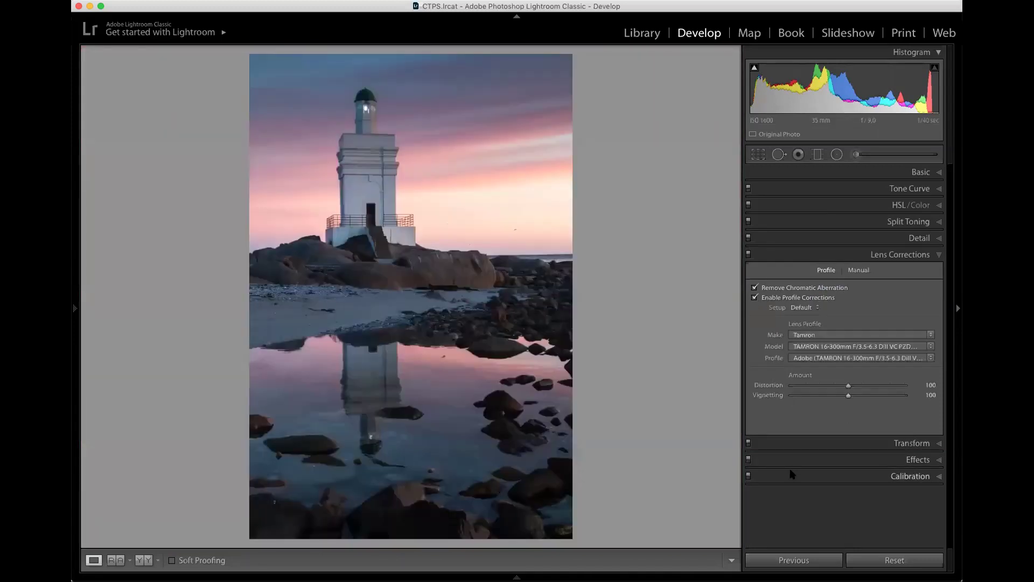
{"action": "left_click", "coordinate": [755, 297]}
{"action": "left_click", "coordinate": [754, 298]}
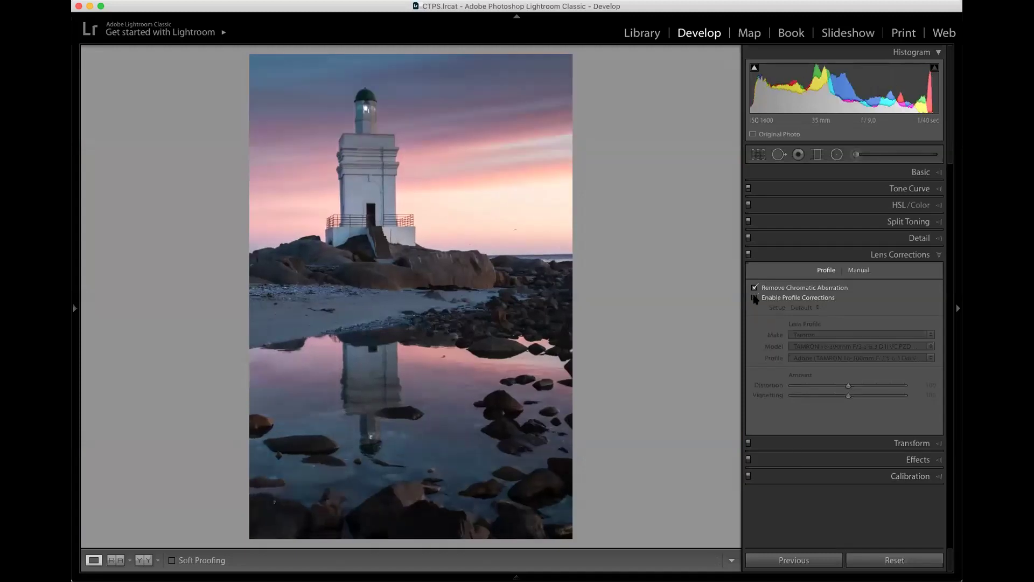
{"action": "left_click", "coordinate": [754, 298]}
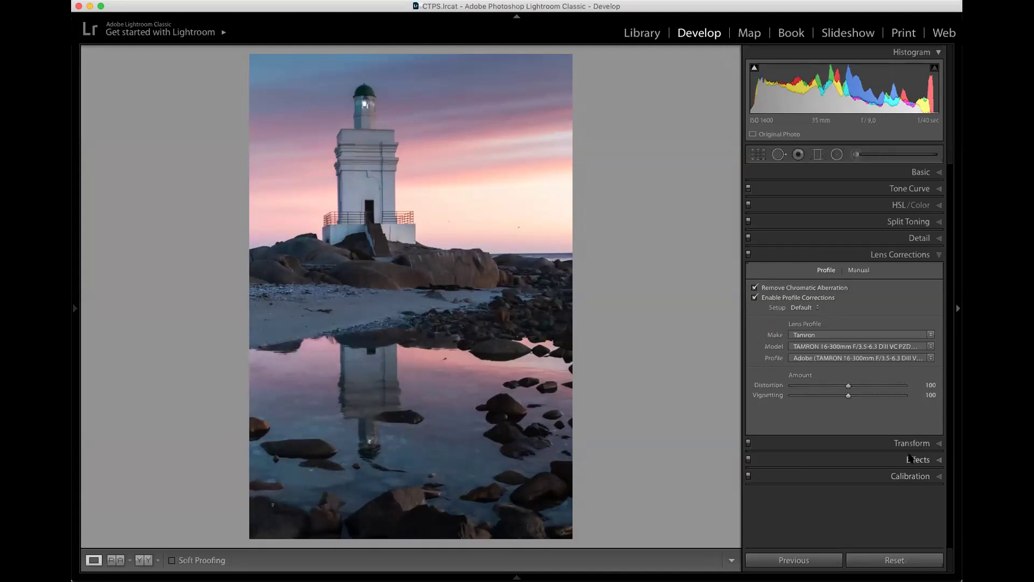
Start a guided Upright correction and draw vertical guides along the left and right edges of the lighthouse tower
{"action": "left_click", "coordinate": [922, 443]}
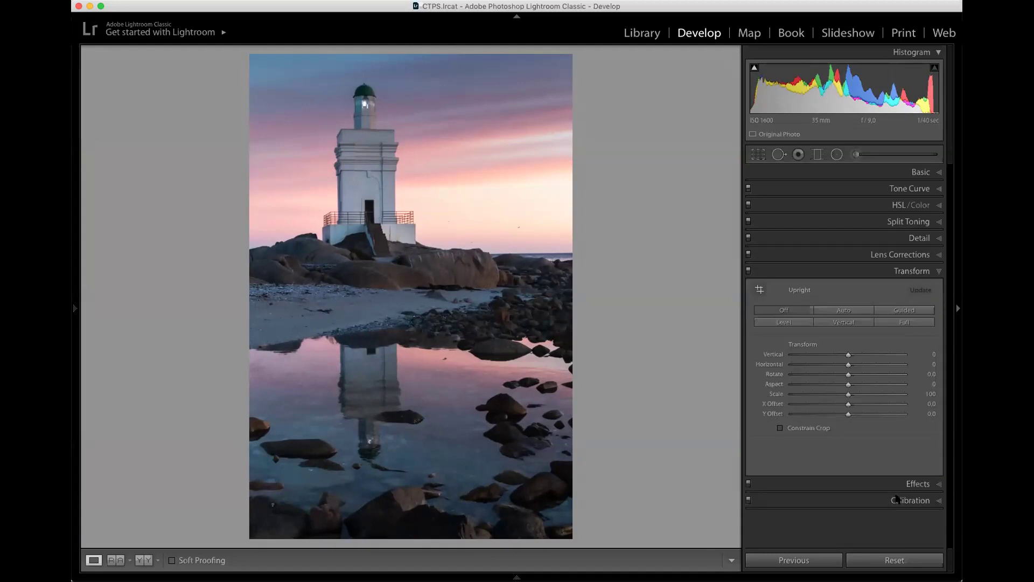
{"action": "left_click", "coordinate": [898, 310]}
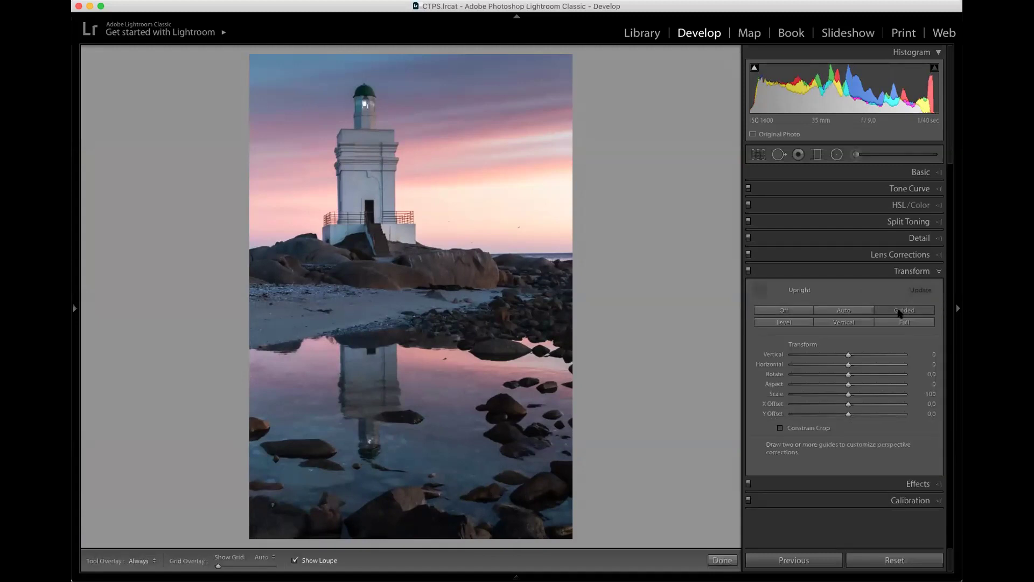
{"action": "left_click", "coordinate": [342, 153]}
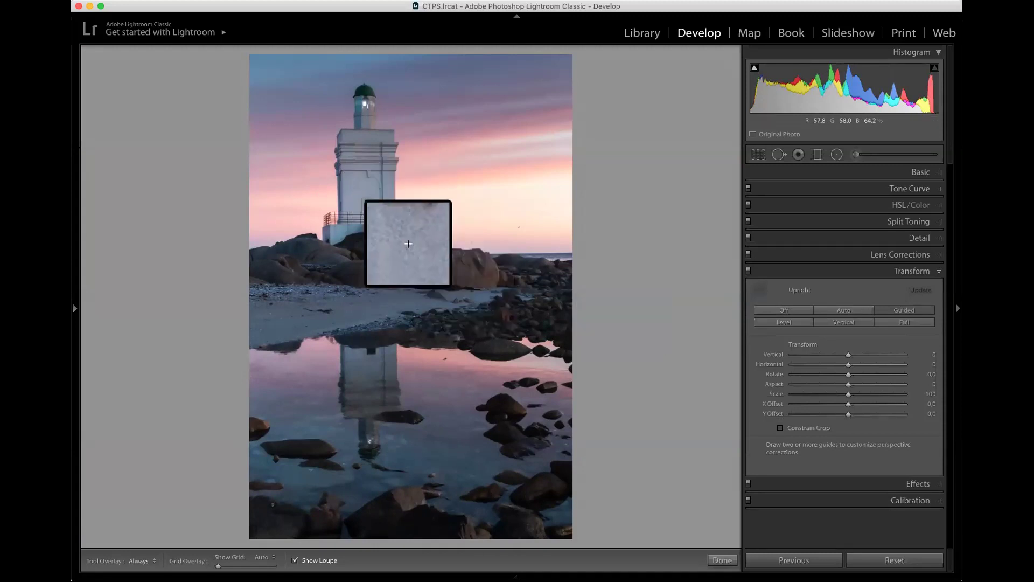
{"action": "mouse_move", "coordinate": [75, 243]}
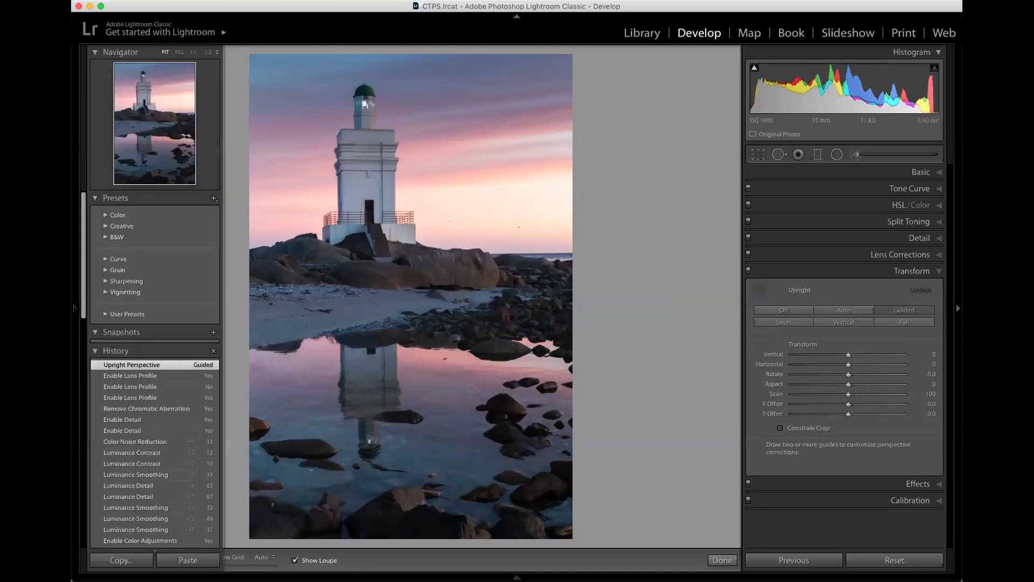
{"action": "left_click", "coordinate": [210, 54]}
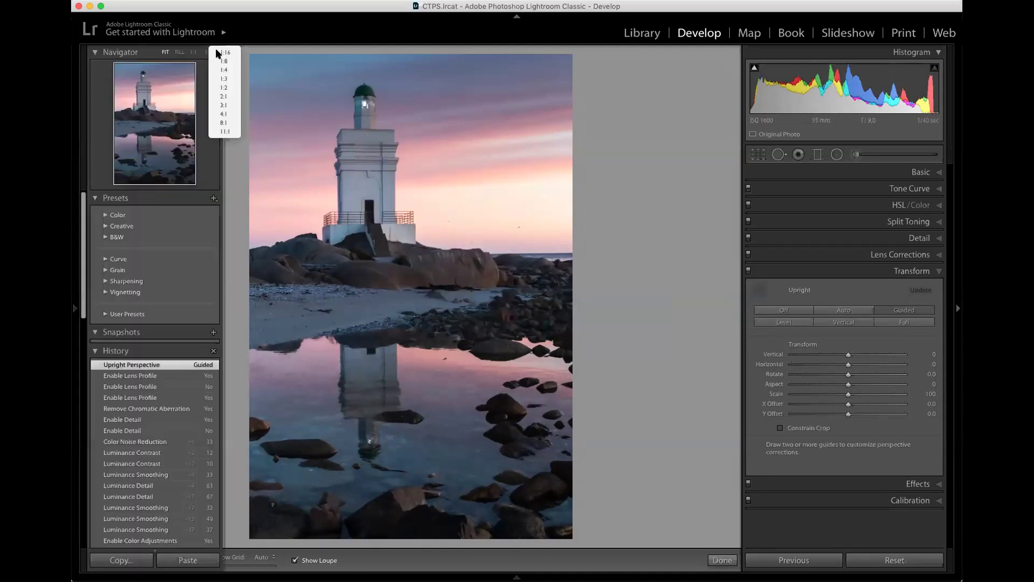
{"action": "left_click", "coordinate": [308, 179]}
{"action": "key", "text": "z"}
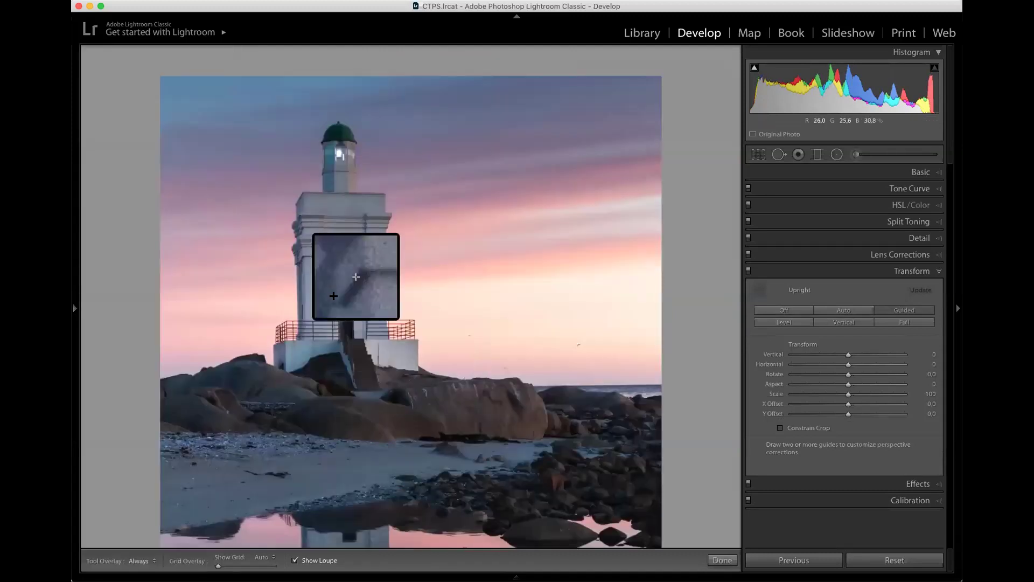
{"action": "left_click_drag", "start_coordinate": [304, 257], "coordinate": [307, 411]}
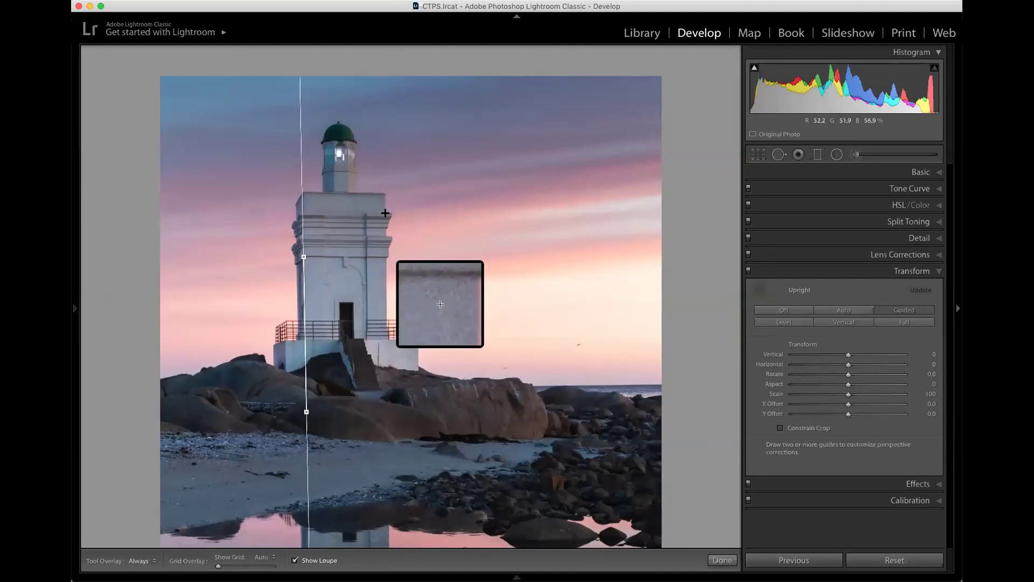
{"action": "left_click_drag", "start_coordinate": [384, 196], "coordinate": [388, 399]}
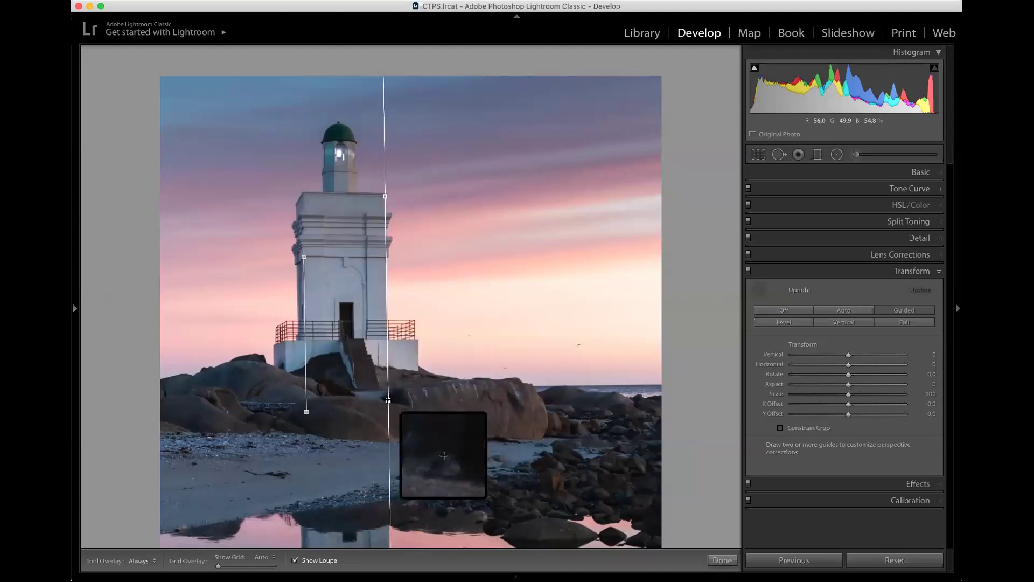
{"action": "left_click_drag", "start_coordinate": [388, 399], "coordinate": [386, 398]}
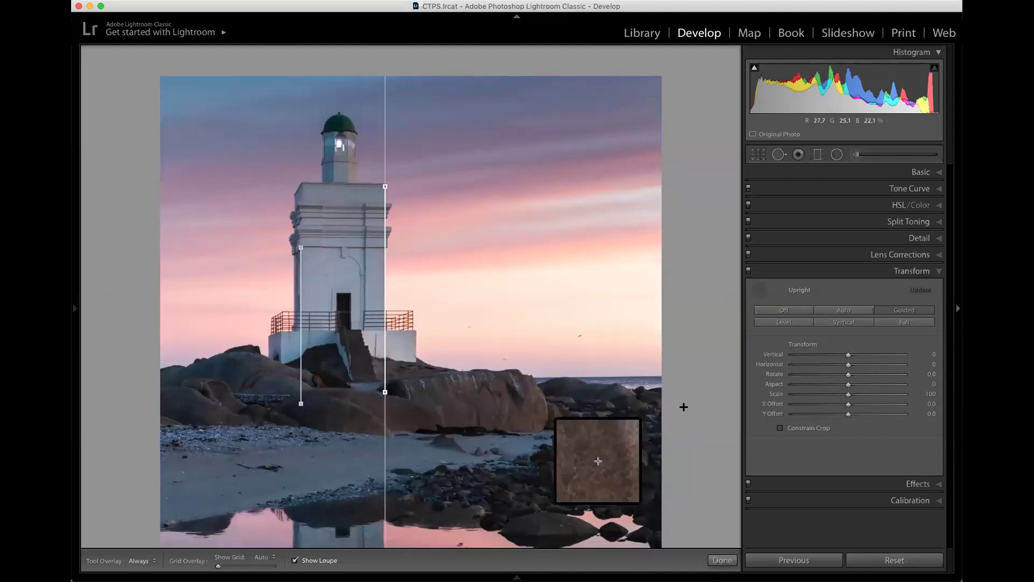
Compare the whole photo with and without the vertical perspective correction
{"action": "right_click", "coordinate": [560, 347]}
{"action": "left_click", "coordinate": [733, 201]}
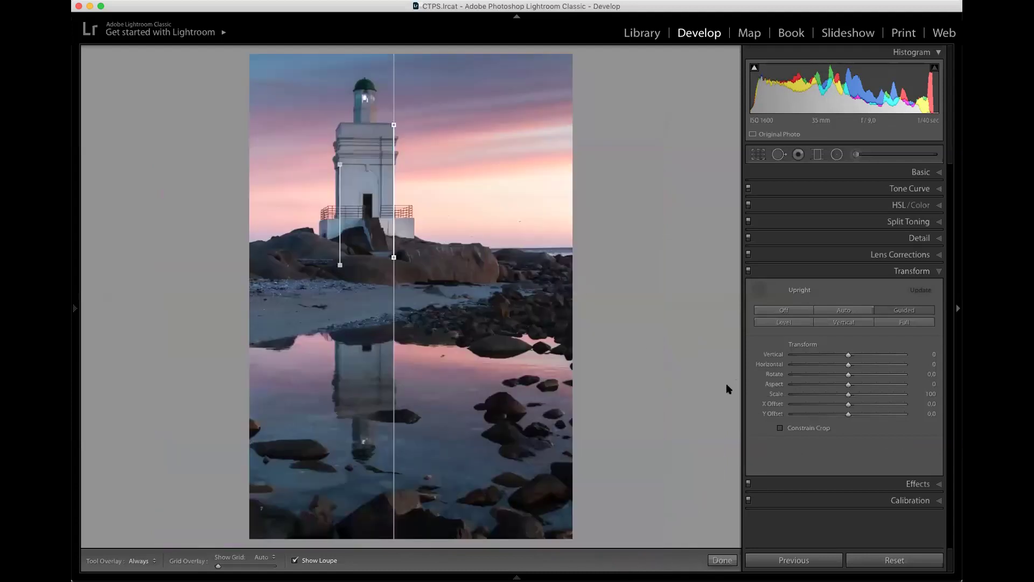
{"action": "left_click", "coordinate": [748, 270]}
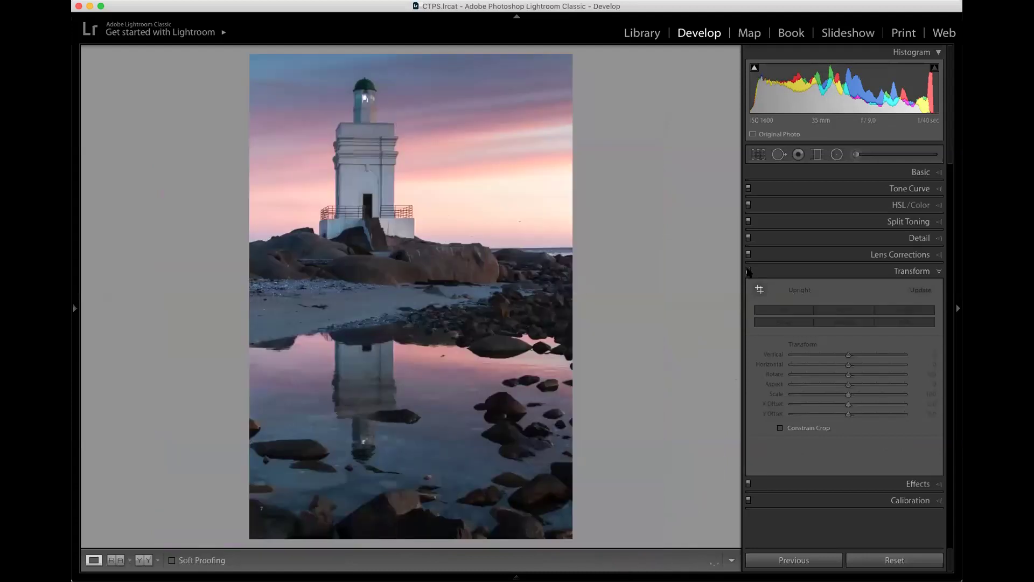
{"action": "left_click", "coordinate": [748, 271]}
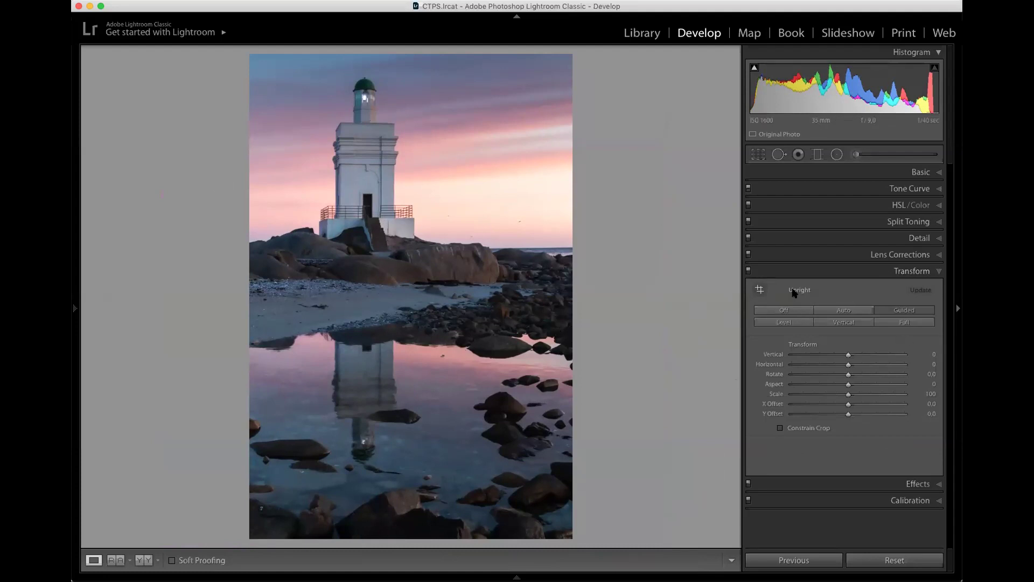
Add two horizontal Upright guides, one along the lighthouse's base platform and one along the tower's top ledge
{"action": "left_click", "coordinate": [760, 290]}
{"action": "left_click_drag", "start_coordinate": [394, 125], "coordinate": [393, 260]}
{"action": "left_click_drag", "start_coordinate": [340, 164], "coordinate": [339, 265]}
{"action": "mouse_move", "coordinate": [327, 217]}
{"action": "left_mouse_down"}
{"action": "mouse_move", "coordinate": [434, 207]}
{"action": "mouse_move", "coordinate": [450, 216]}
{"action": "left_mouse_up"}
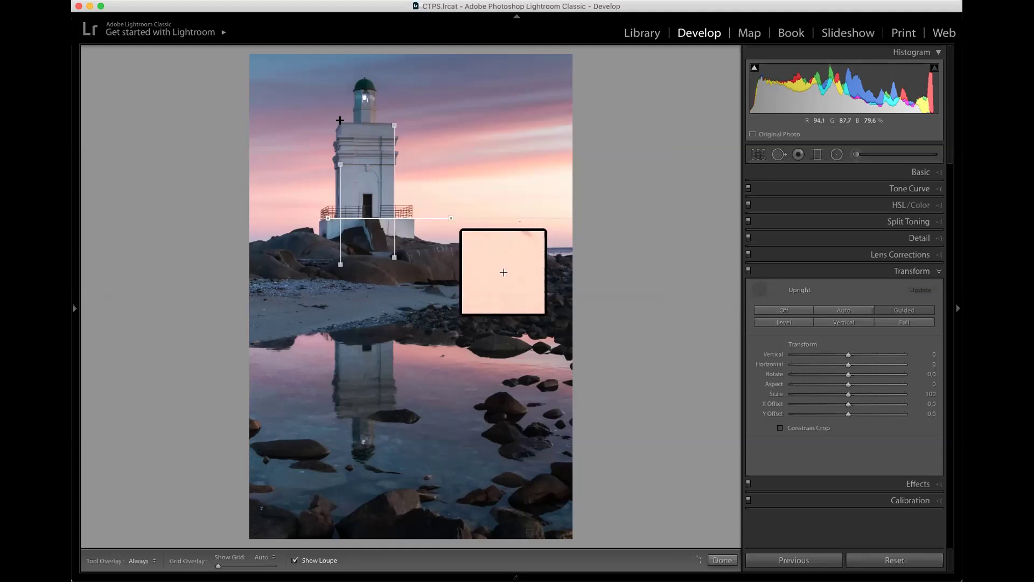
{"action": "left_click_drag", "start_coordinate": [341, 122], "coordinate": [455, 123]}
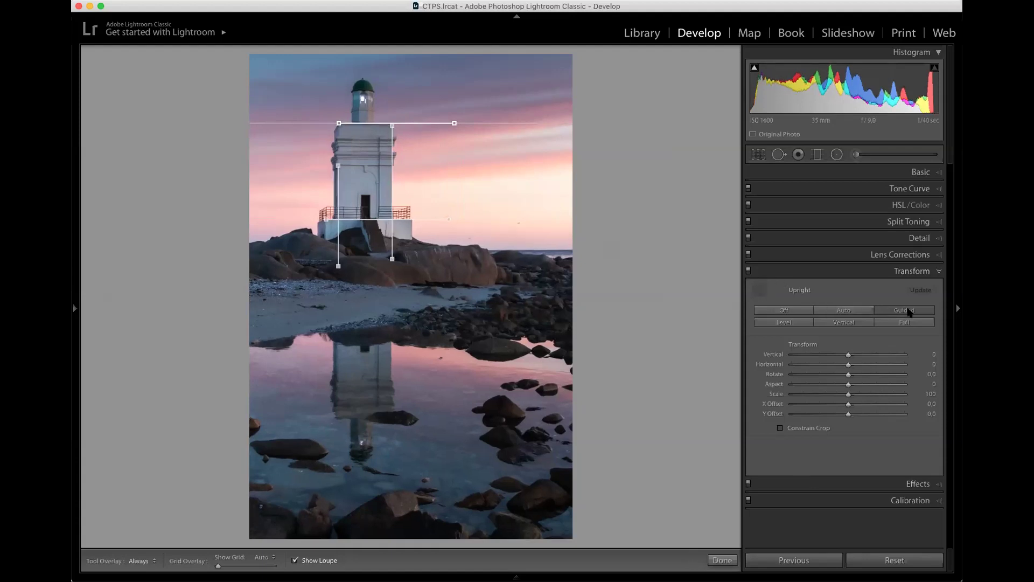
{"action": "left_click", "coordinate": [799, 313]}
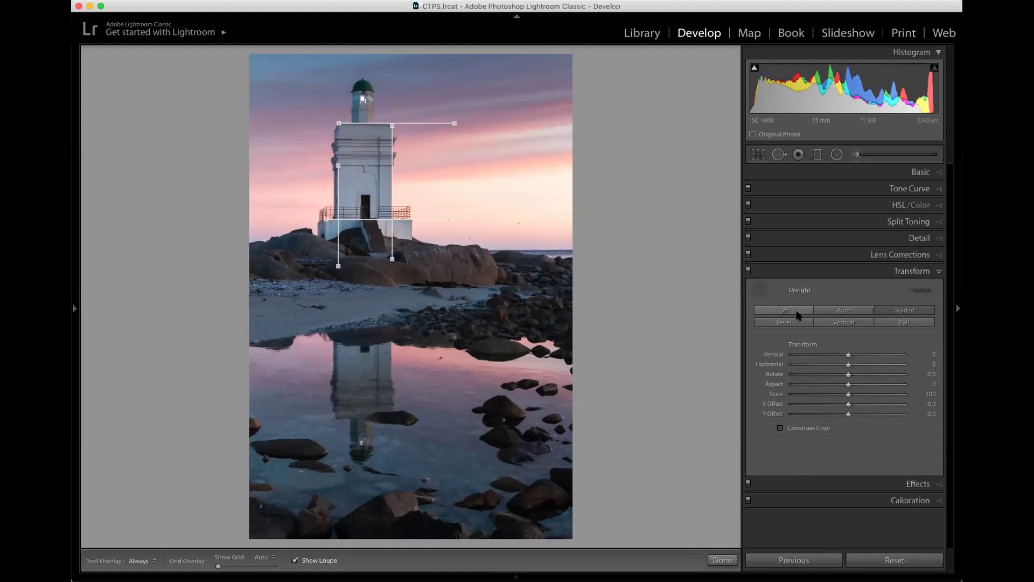
Compare the photo with and without the Transform correction, and view the unedited and edited versions side by side
{"action": "left_click", "coordinate": [748, 270]}
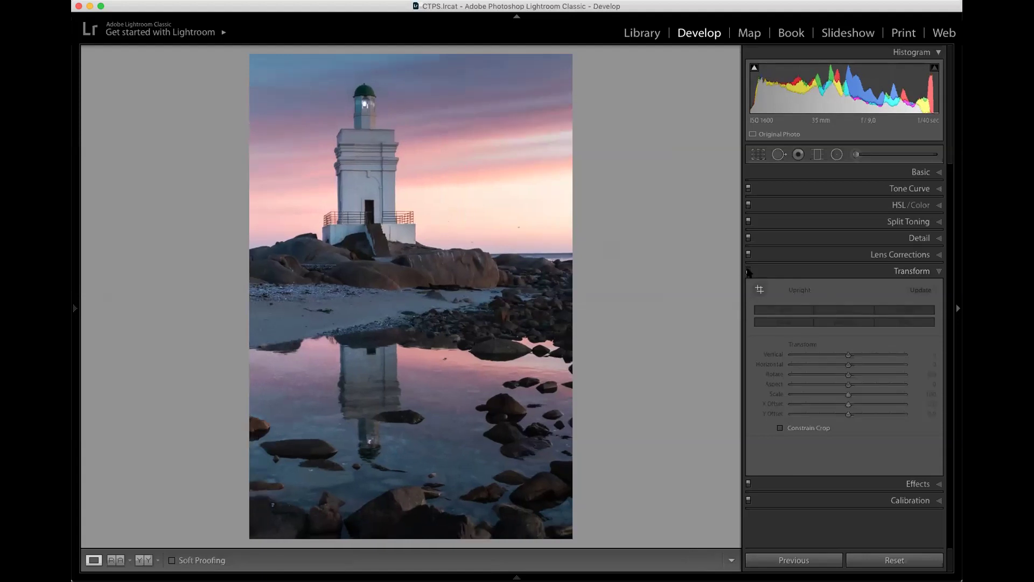
{"action": "left_click", "coordinate": [748, 269]}
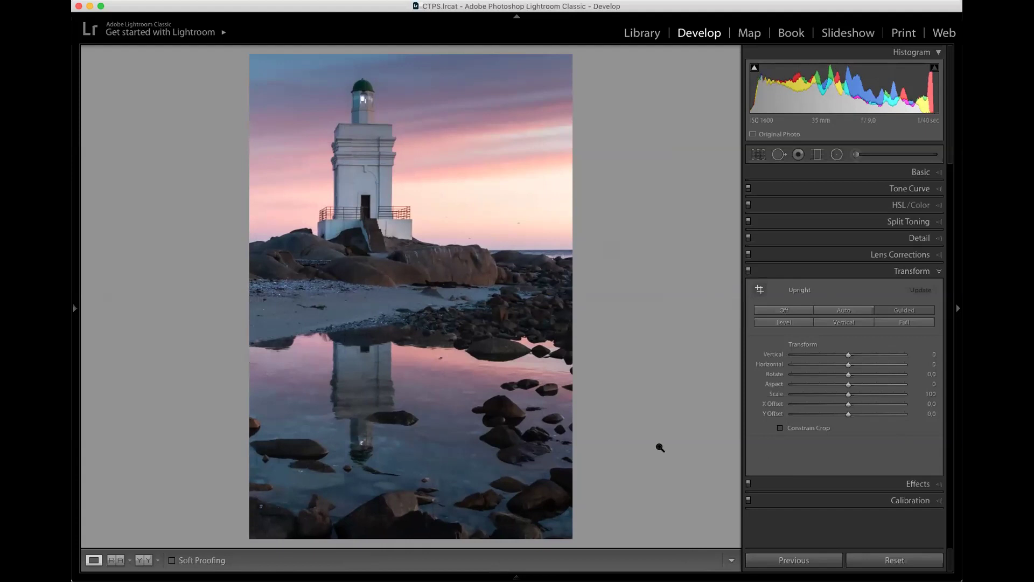
{"action": "key", "text": "y"}
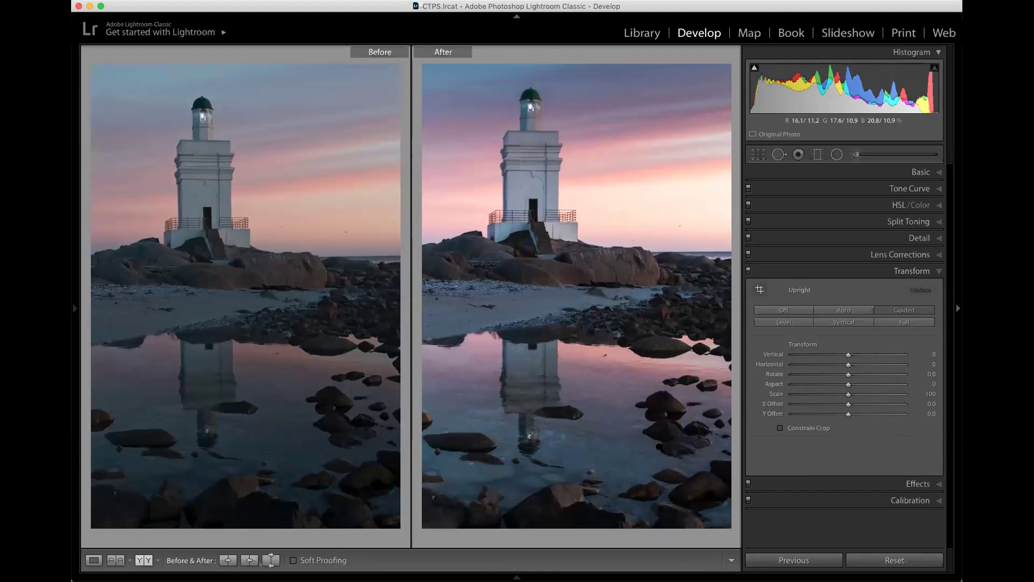
Return to the Library grid, select the third photo, Lets party .DNG, and leave the filmstrip hidden
{"action": "key", "text": "F7"}
{"action": "key", "text": "Tab"}
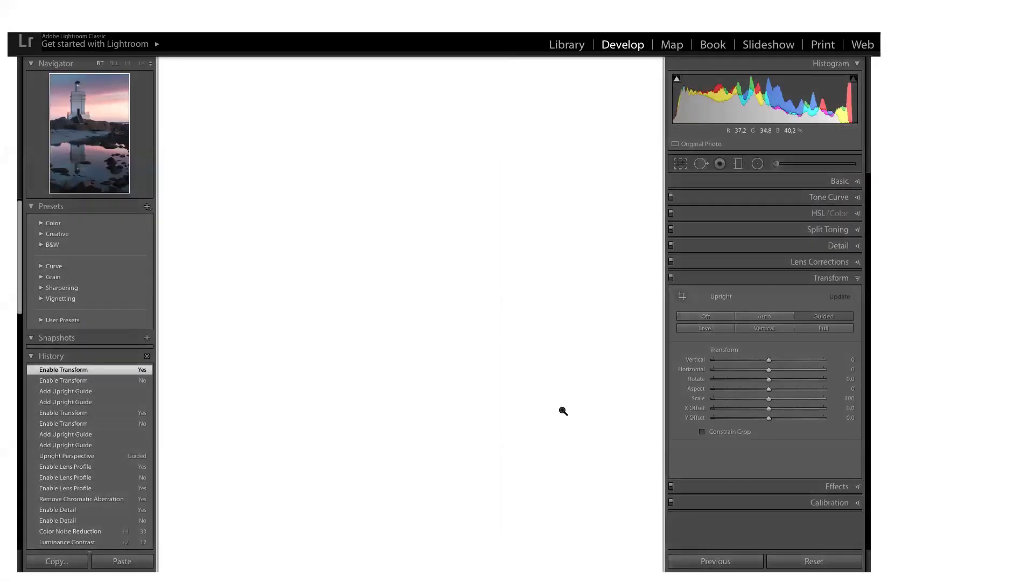
{"action": "key", "text": "g"}
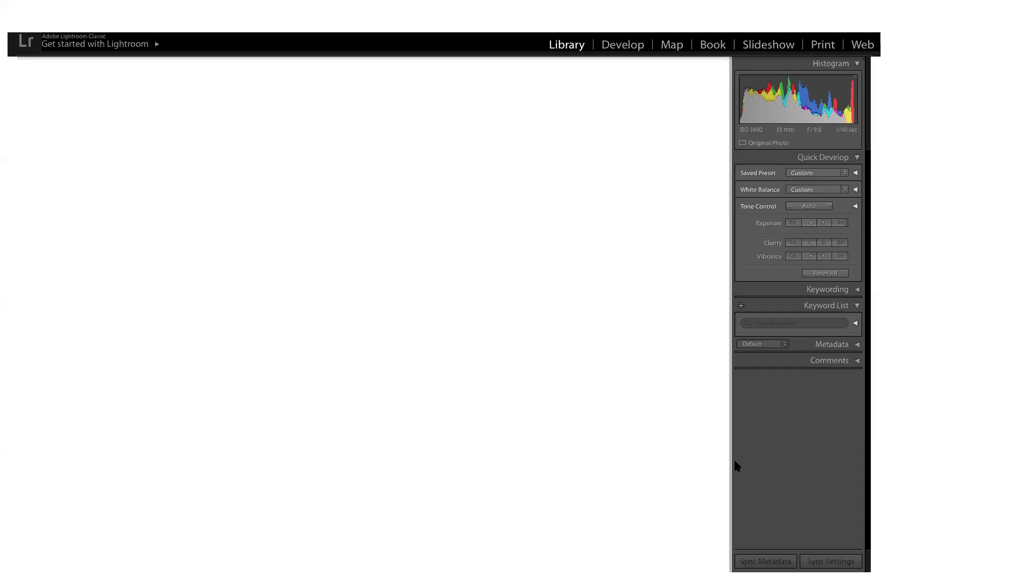
{"action": "left_click", "coordinate": [680, 419]}
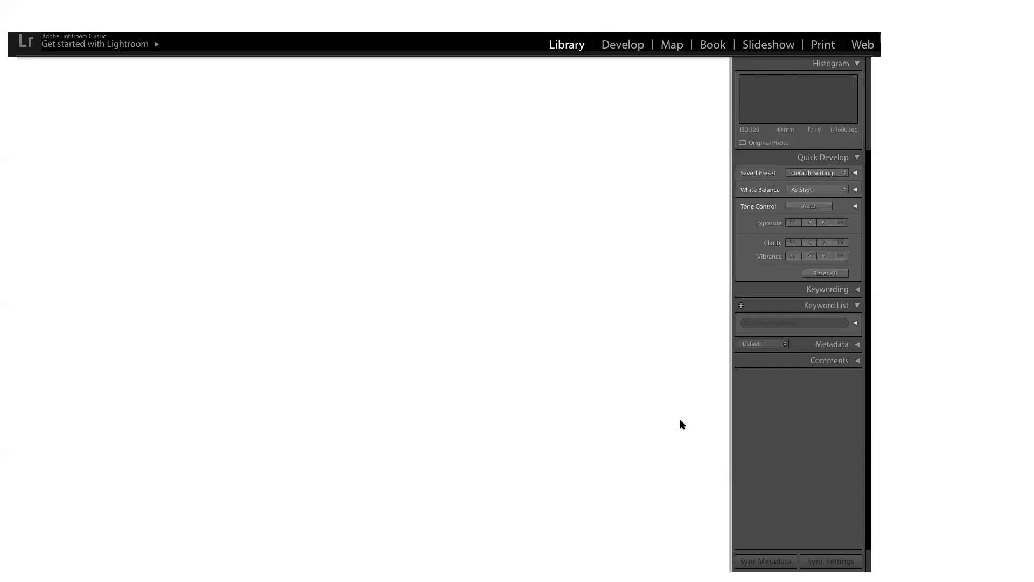
{"action": "left_click", "coordinate": [342, 137]}
{"action": "key", "text": "F6"}
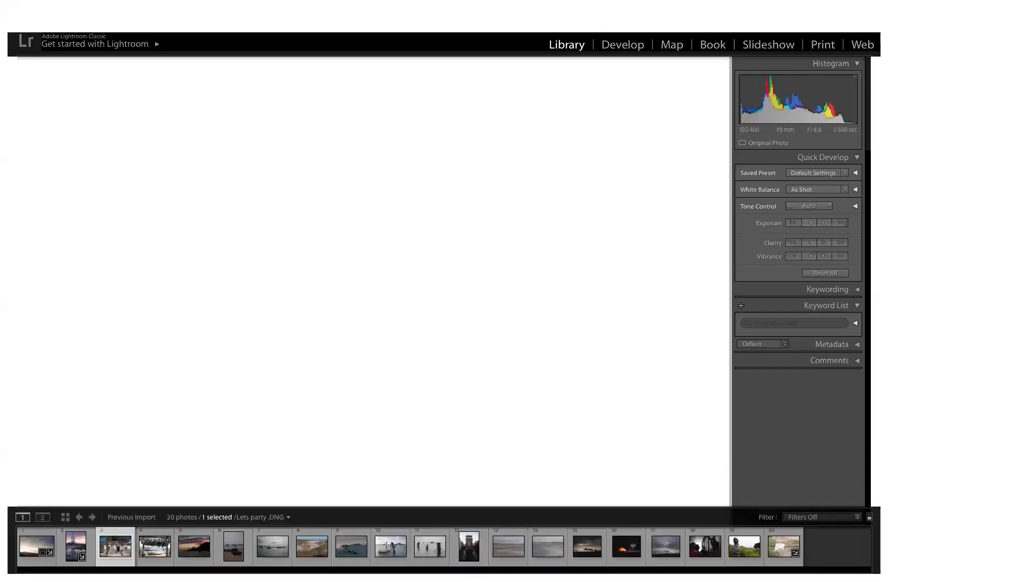
{"action": "key", "text": "F6"}
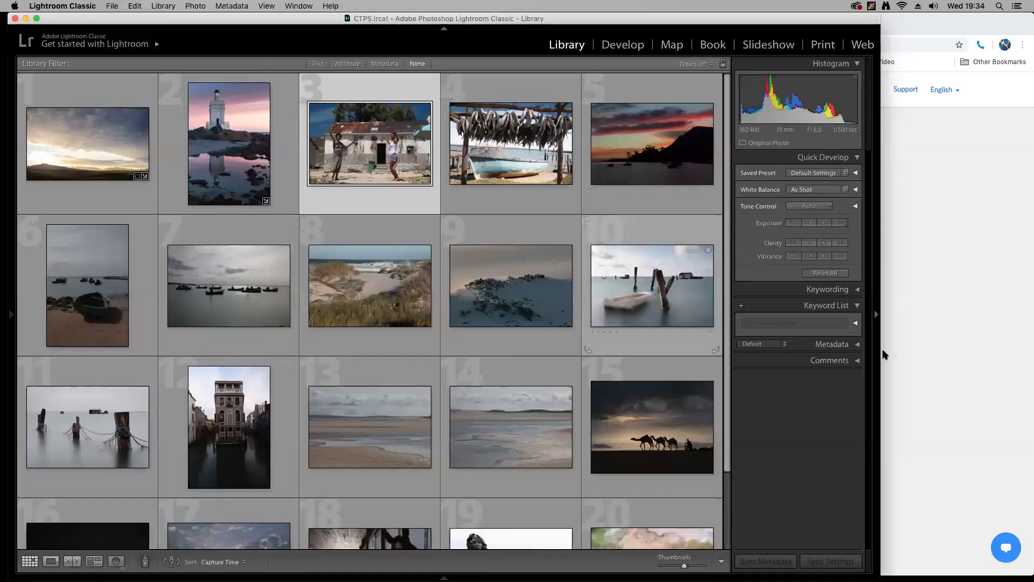
Open the selected photo in Develop in a wider window, with the presets side panel and filmstrip hidden
{"action": "left_click_drag", "start_coordinate": [882, 352], "coordinate": [1028, 348]}
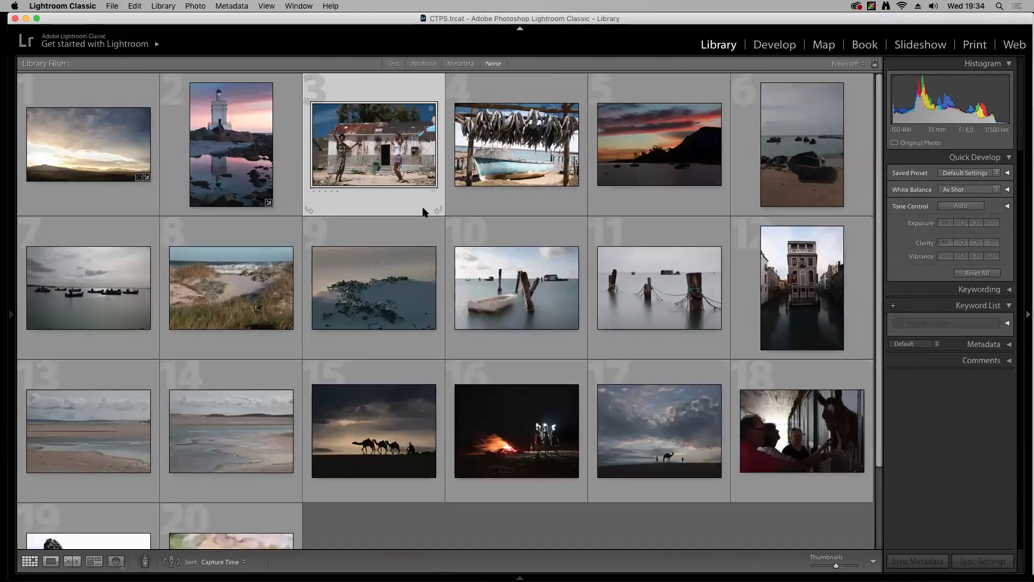
{"action": "key", "text": "d"}
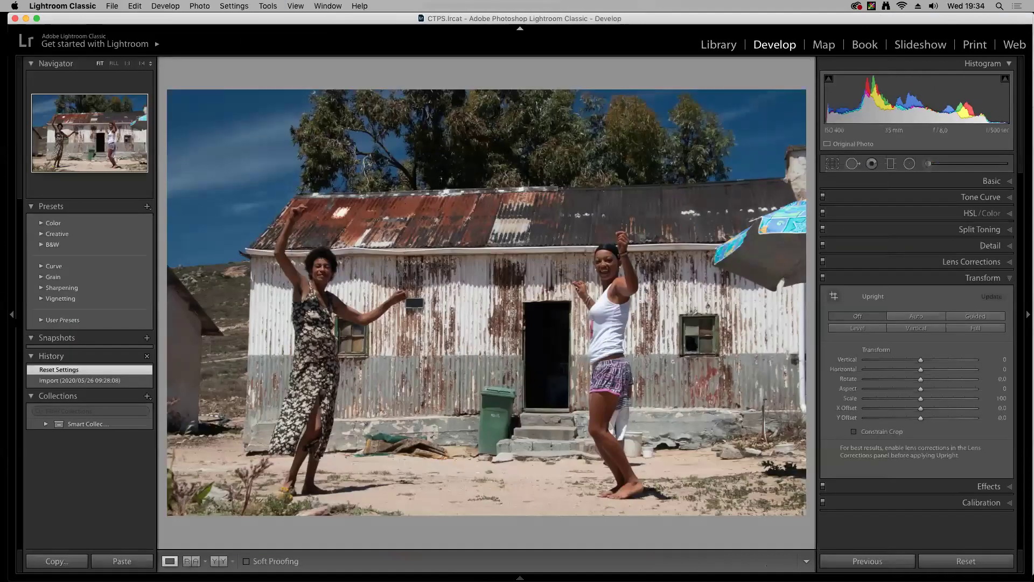
{"action": "left_click", "coordinate": [12, 314]}
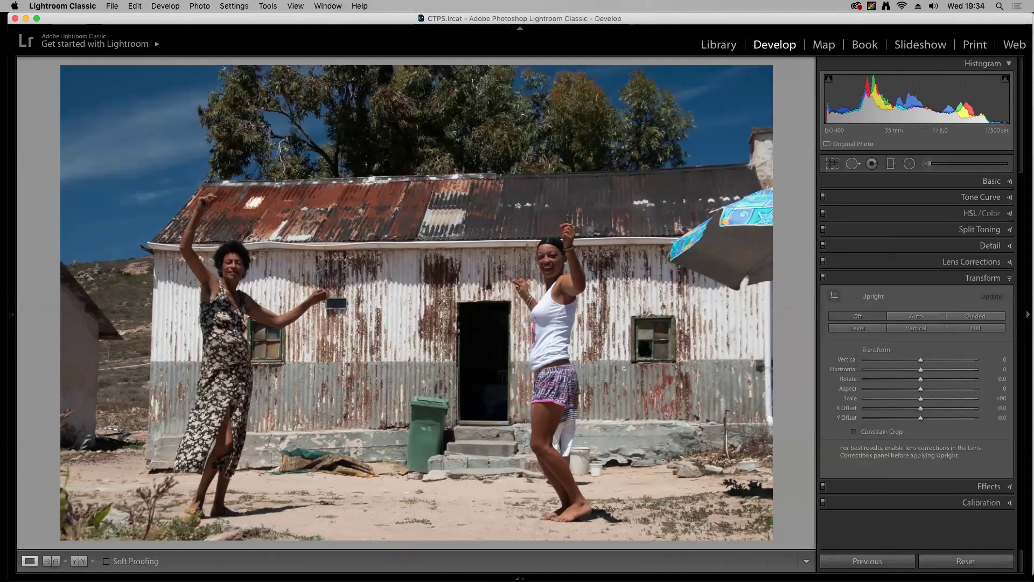
{"action": "key", "text": "F6"}
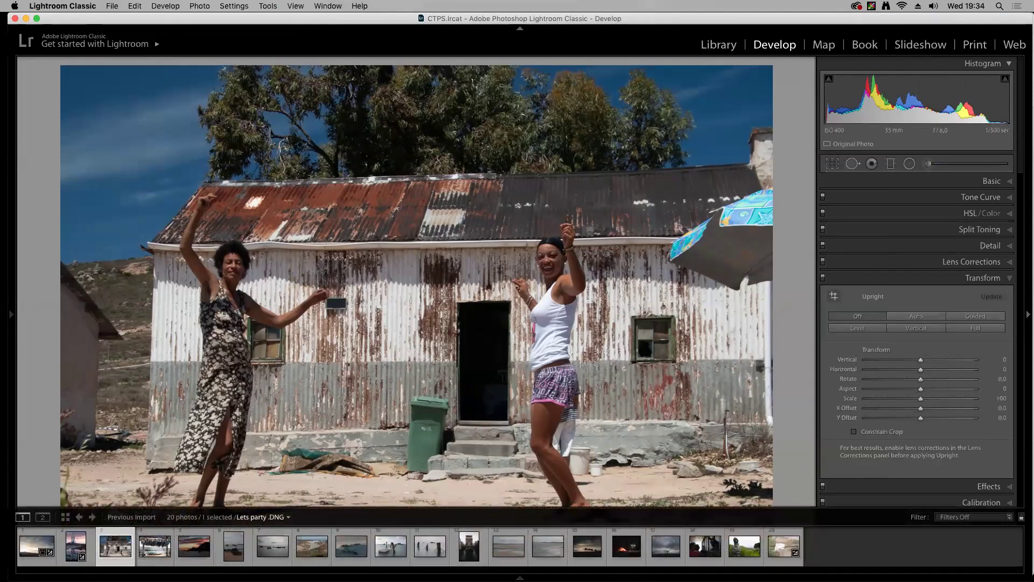
{"action": "mouse_move", "coordinate": [517, 580]}
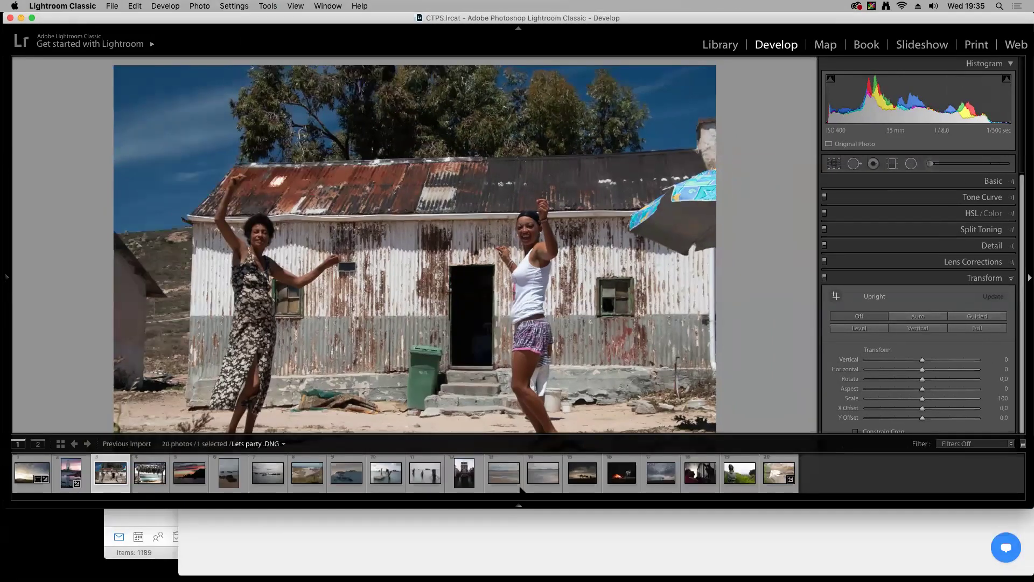
{"action": "left_click", "coordinate": [519, 506]}
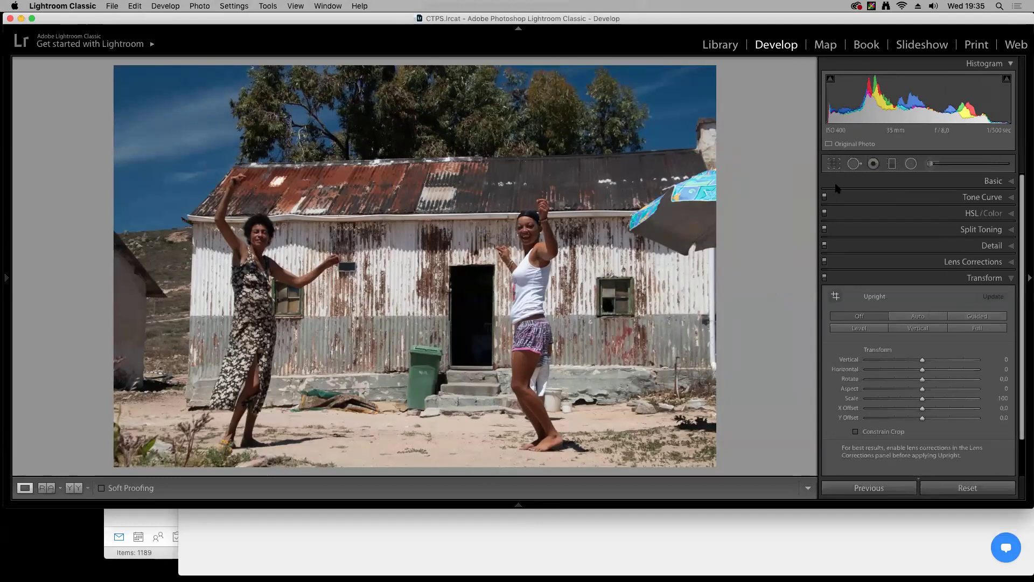
Set the white balance by sampling the white edge at the house's right end, with temperature adjusted to 5125
{"action": "left_click", "coordinate": [932, 181]}
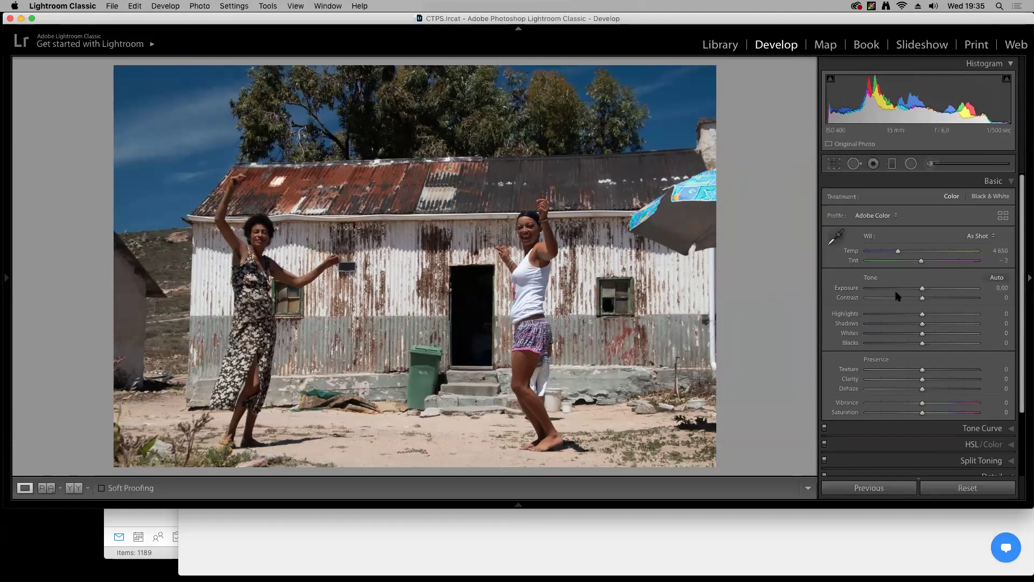
{"action": "left_click", "coordinate": [837, 236]}
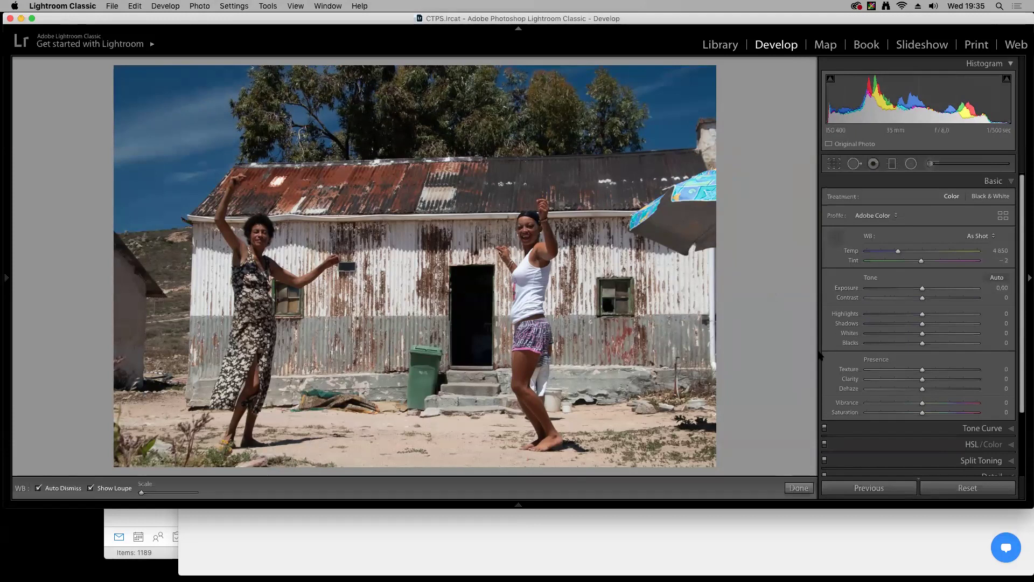
{"action": "left_click", "coordinate": [711, 291]}
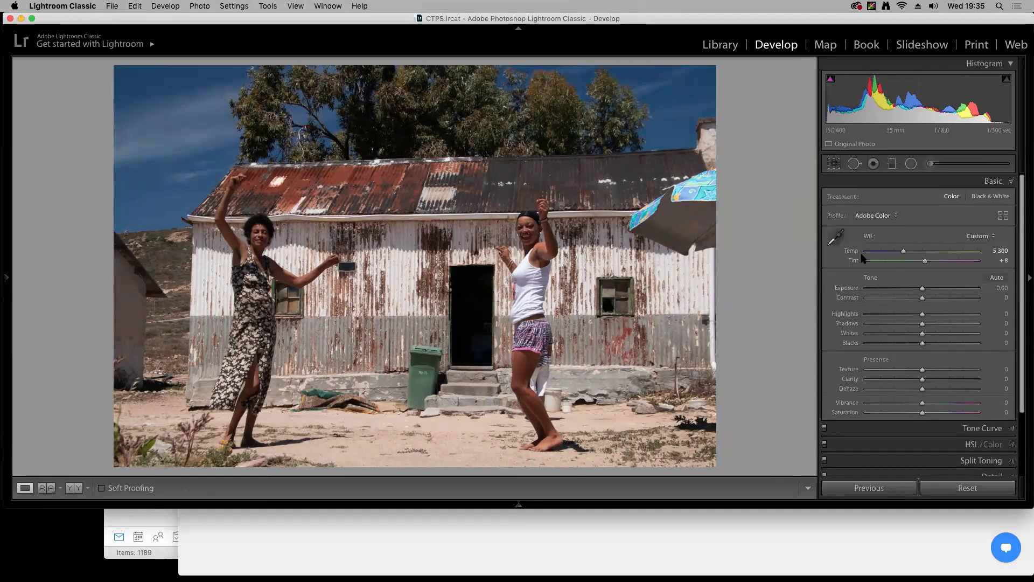
{"action": "left_click_drag", "start_coordinate": [903, 252], "coordinate": [899, 248]}
Set the exposure to -0.10, contrast to +12, highlights to -60, shadows to +14 and whites to +15
{"action": "left_click_drag", "start_coordinate": [922, 290], "coordinate": [918, 290]}
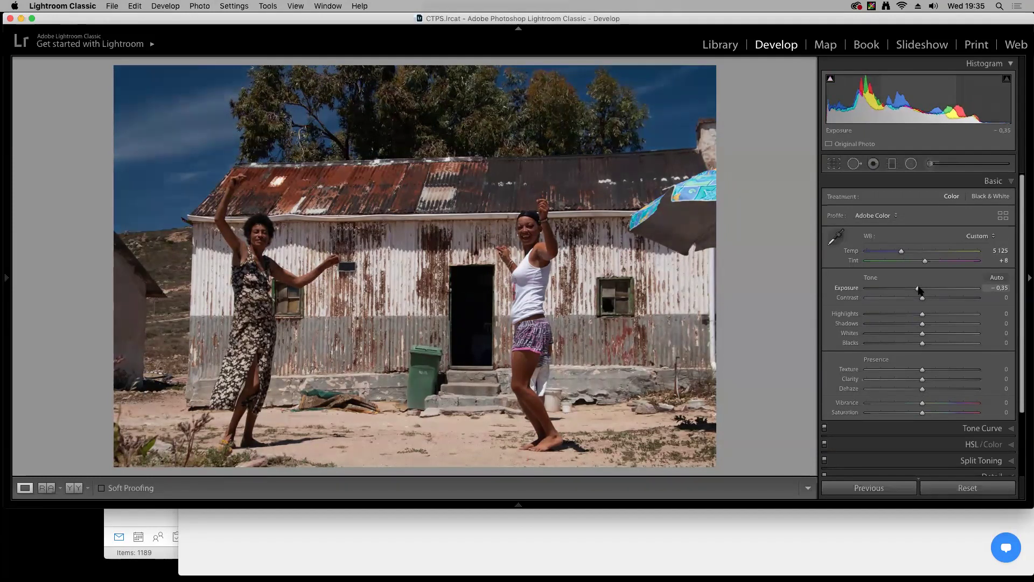
{"action": "left_click_drag", "start_coordinate": [918, 290], "coordinate": [919, 290]}
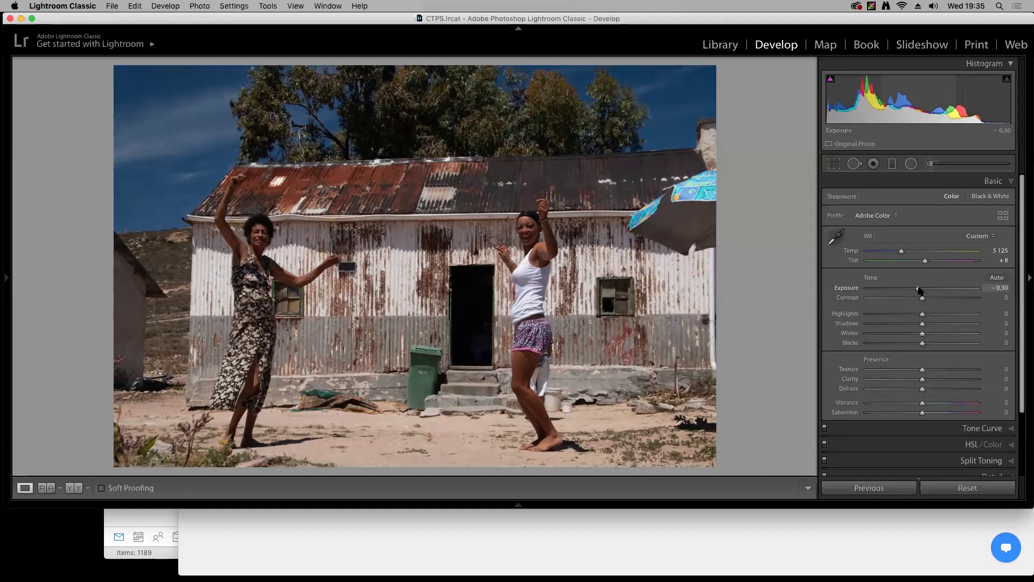
{"action": "mouse_move", "coordinate": [922, 297]}
{"action": "left_mouse_down"}
{"action": "mouse_move", "coordinate": [920, 316]}
{"action": "mouse_move", "coordinate": [889, 316]}
{"action": "left_mouse_up"}
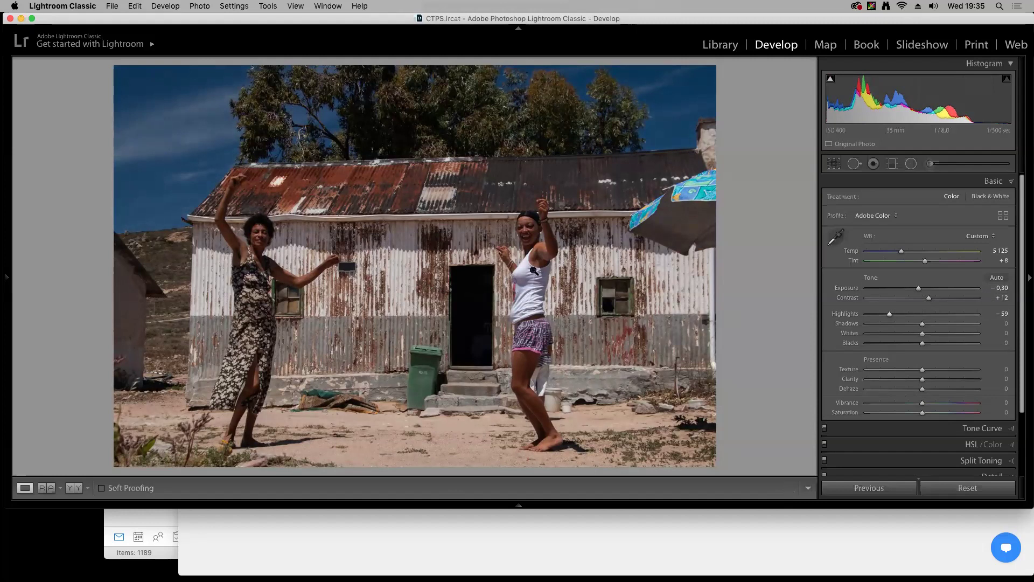
{"action": "left_click_drag", "start_coordinate": [889, 314], "coordinate": [932, 337]}
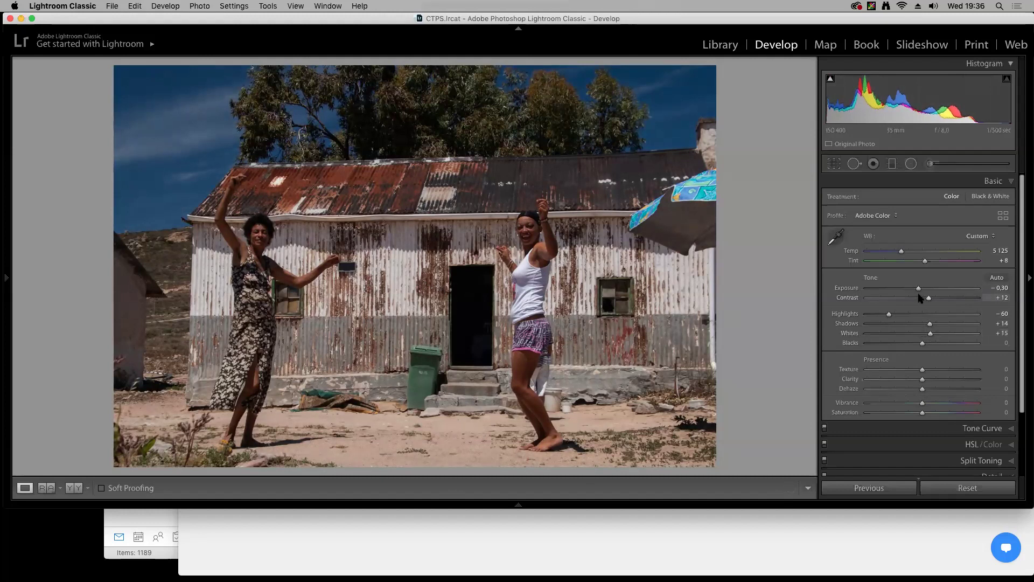
{"action": "left_click_drag", "start_coordinate": [918, 289], "coordinate": [922, 292]}
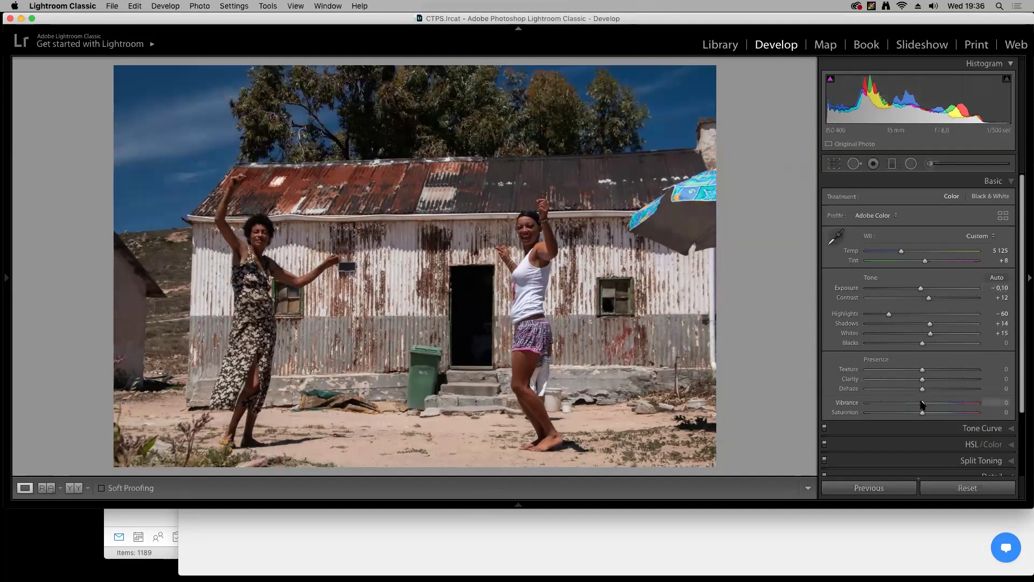
Try vibrance at -46 and saturation at -100, returning vibrance to 0 and saturation to -1
{"action": "left_click_drag", "start_coordinate": [922, 404], "coordinate": [898, 405]}
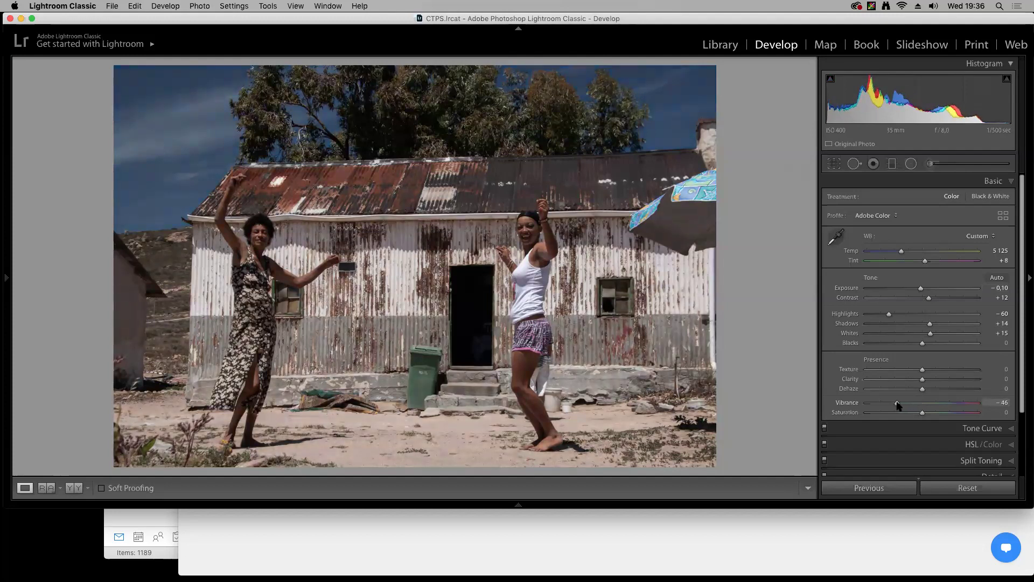
{"action": "double_click", "coordinate": [897, 405]}
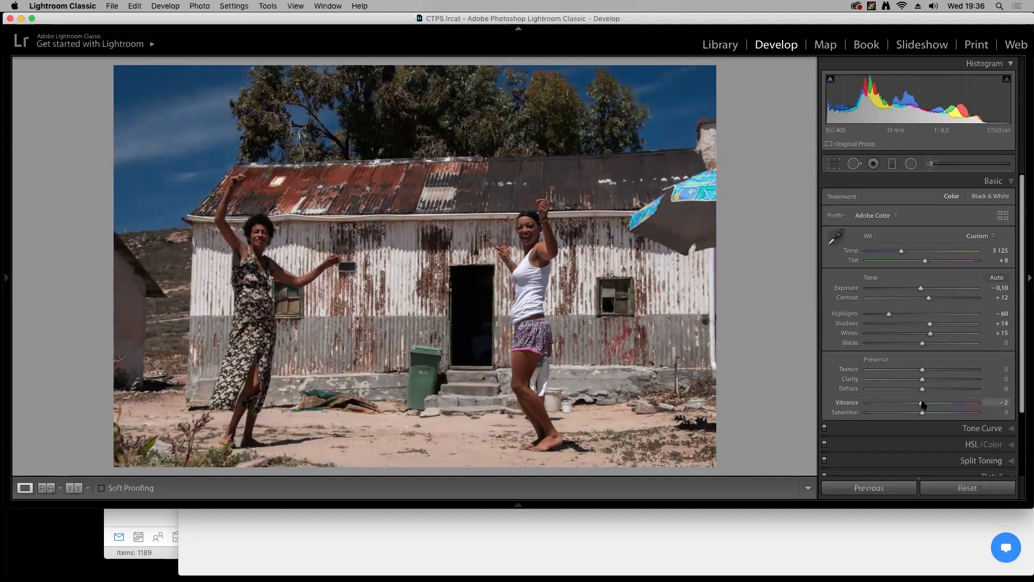
{"action": "left_click_drag", "start_coordinate": [923, 411], "coordinate": [848, 420]}
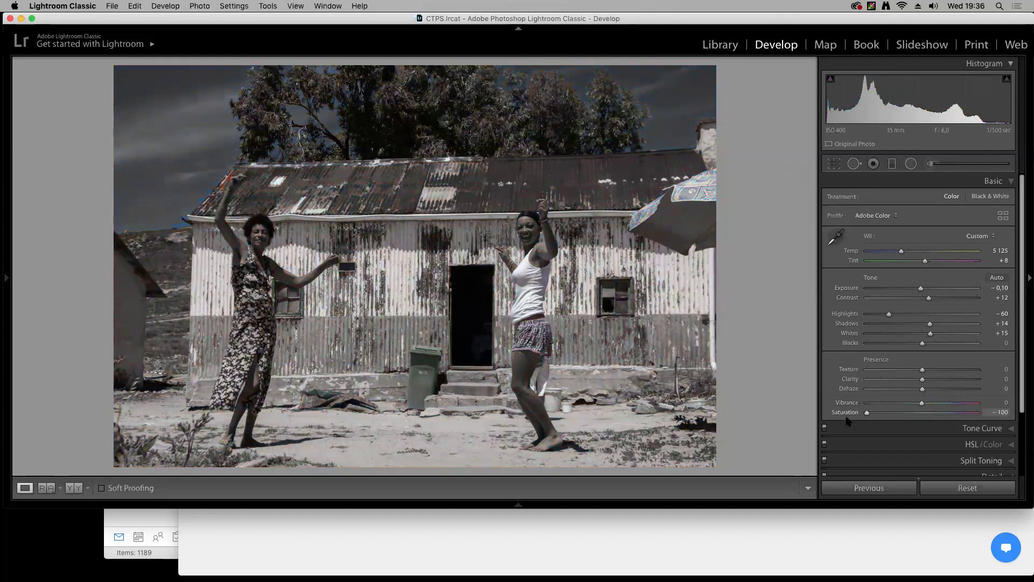
{"action": "left_click", "coordinate": [922, 419]}
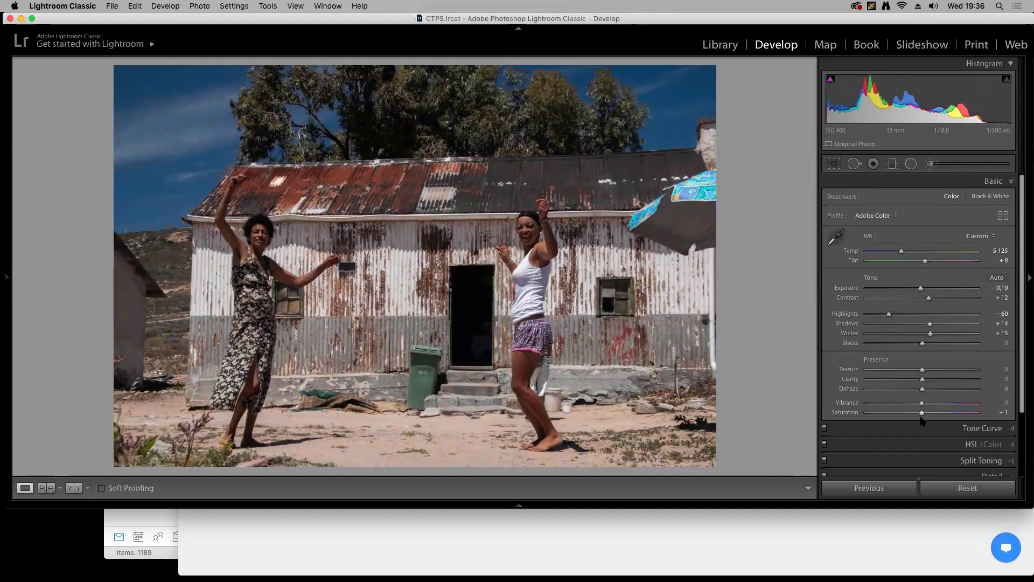
Add two horizontal Upright guides, one along the house's roof ridge and one along the base of the front wall
{"action": "scroll", "coordinate": [1022, 389], "scroll_direction": "down", "scroll_amount": 4}
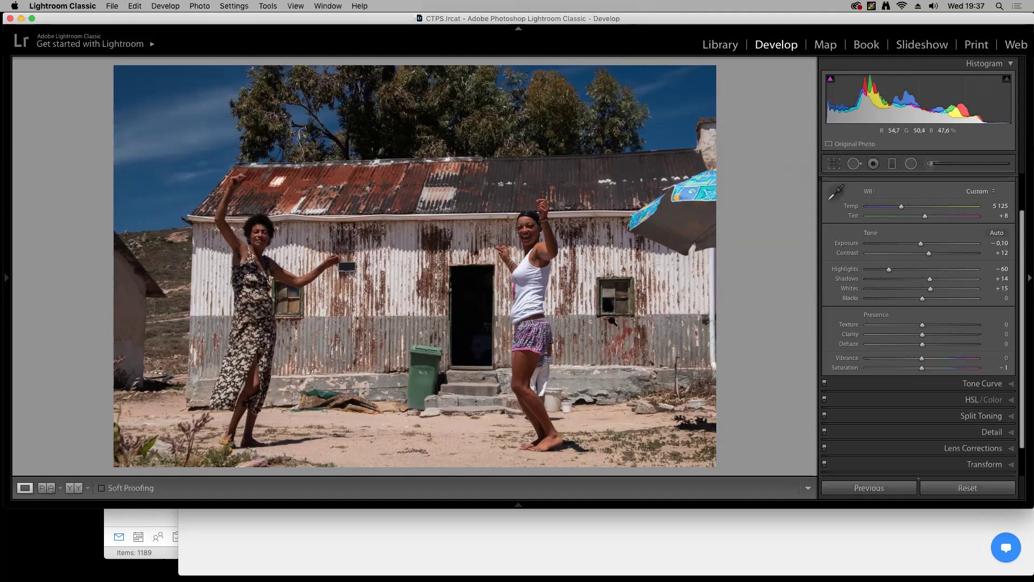
{"action": "scroll", "coordinate": [1023, 442], "scroll_direction": "down", "scroll_amount": 3}
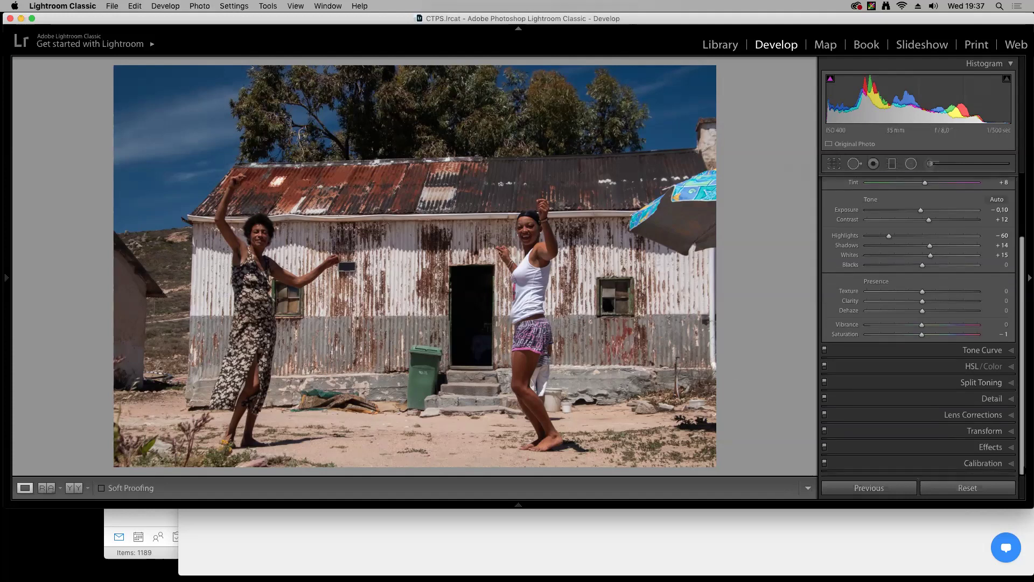
{"action": "left_click", "coordinate": [985, 431]}
{"action": "key", "text": "shift+t"}
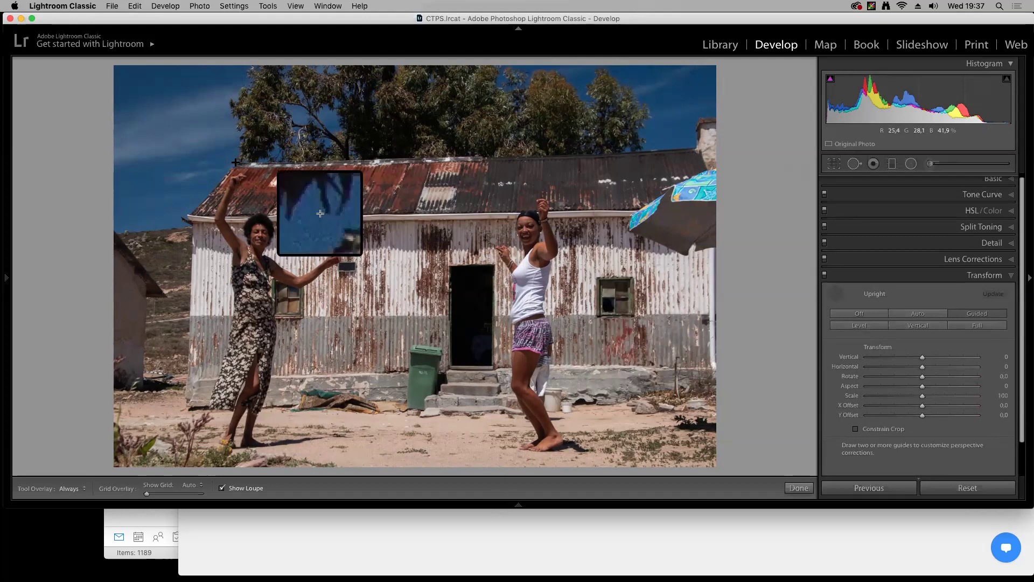
{"action": "left_click_drag", "start_coordinate": [237, 162], "coordinate": [681, 149]}
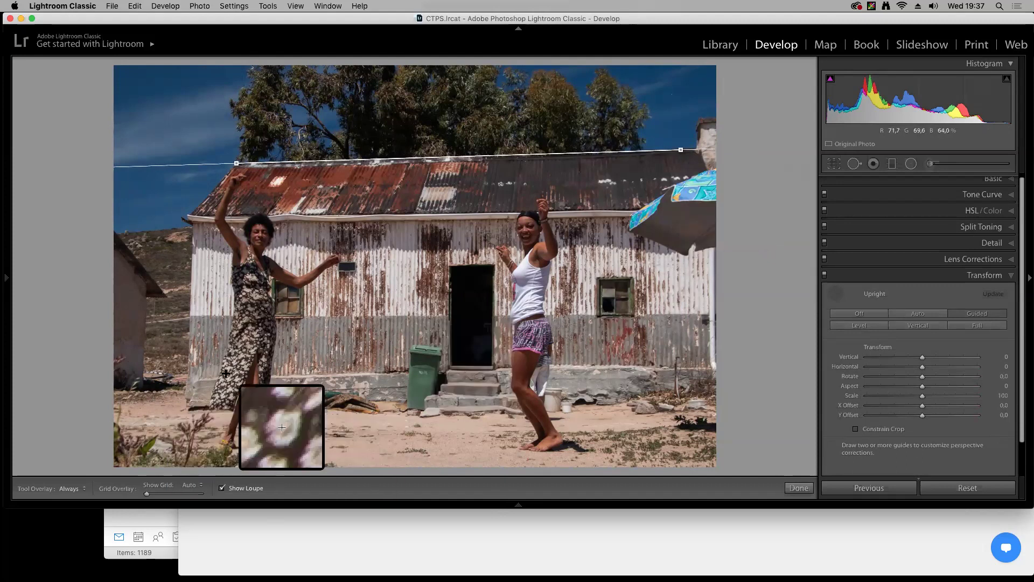
{"action": "mouse_move", "coordinate": [200, 380]}
{"action": "left_mouse_down"}
{"action": "mouse_move", "coordinate": [523, 337]}
{"action": "mouse_move", "coordinate": [615, 365]}
{"action": "mouse_move", "coordinate": [683, 367]}
{"action": "left_mouse_up"}
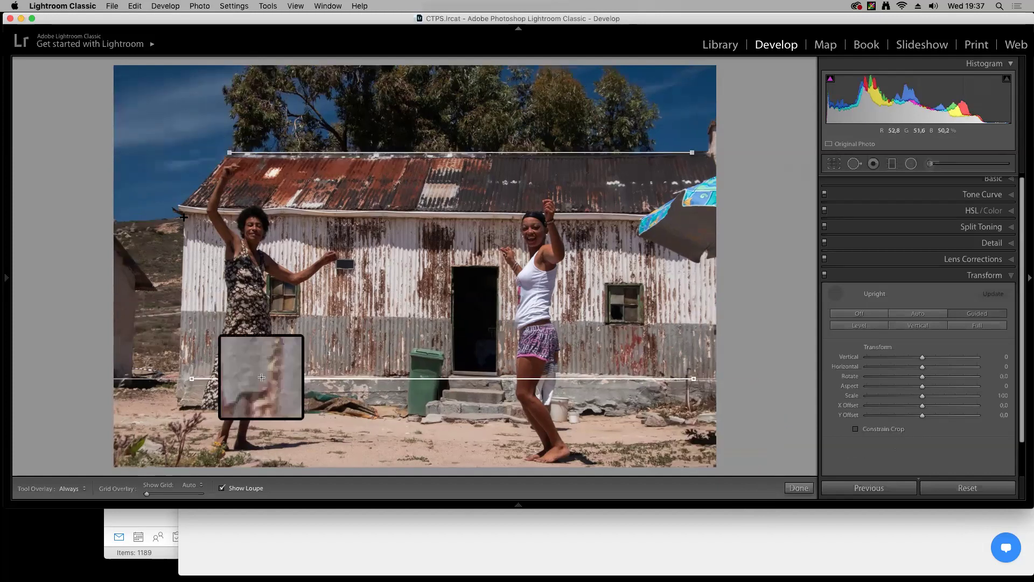
Add vertical Upright guides at the house's left corner and through the right window, and adjust the right ends of both horizontal guides
{"action": "left_click_drag", "start_coordinate": [183, 218], "coordinate": [177, 409]}
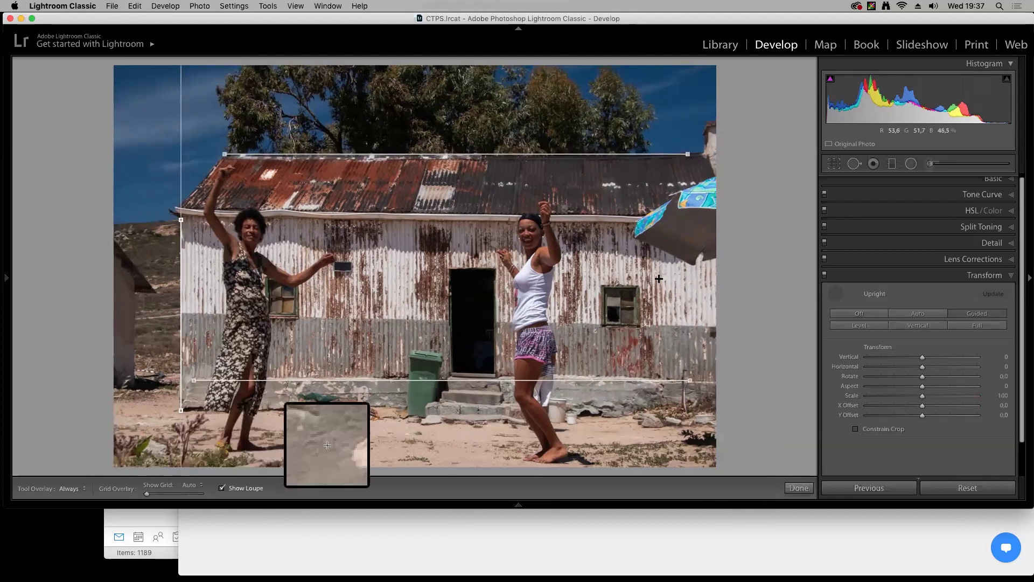
{"action": "left_click_drag", "start_coordinate": [616, 224], "coordinate": [618, 408]}
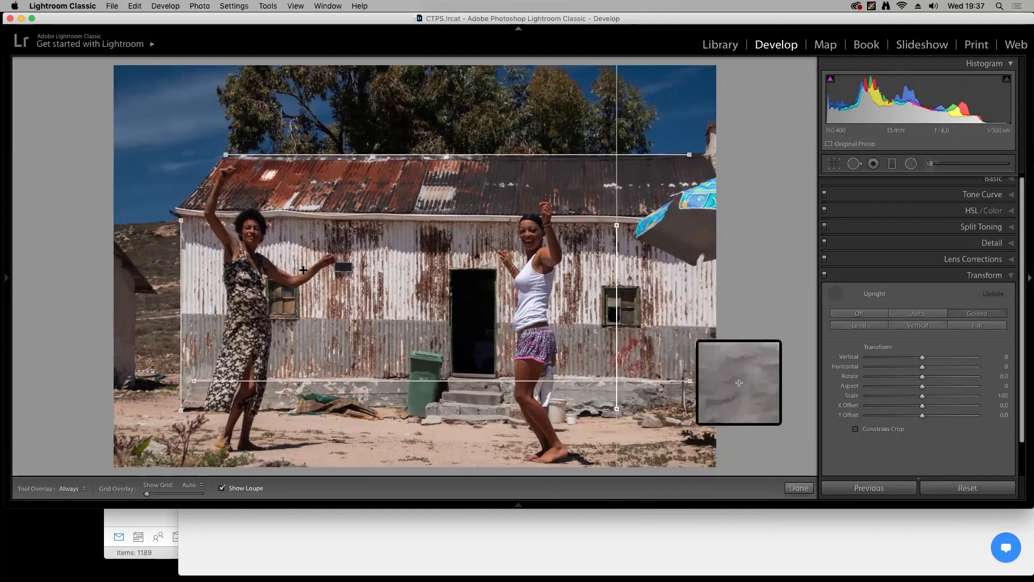
{"action": "left_click_drag", "start_coordinate": [689, 383], "coordinate": [691, 376]}
{"action": "left_click_drag", "start_coordinate": [690, 155], "coordinate": [687, 162]}
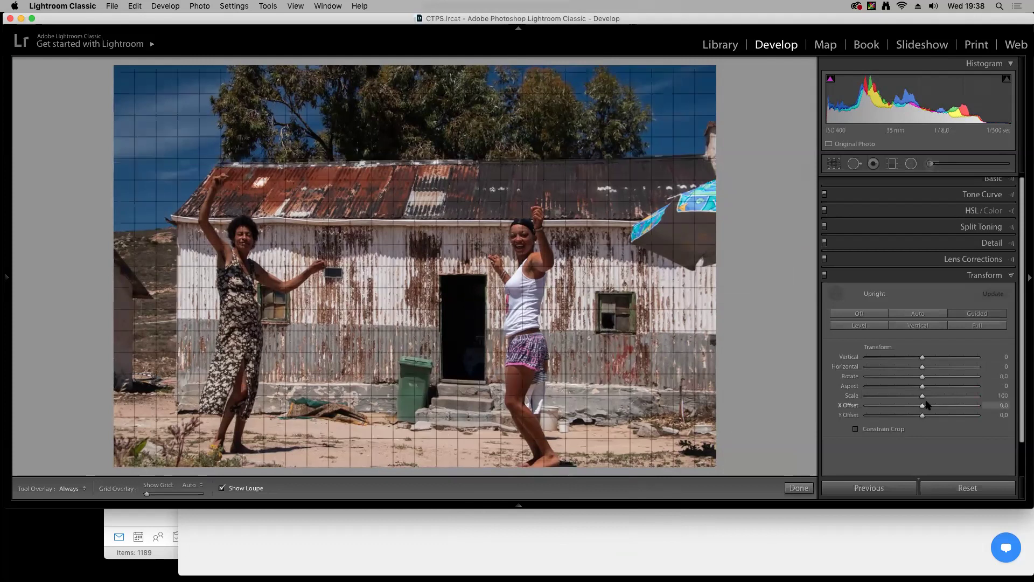
Set the X Offset to -0.3 and Y Offset to +2.2, and crop the photo's right side to cut off the umbrella
{"action": "left_click_drag", "start_coordinate": [922, 407], "coordinate": [923, 418]}
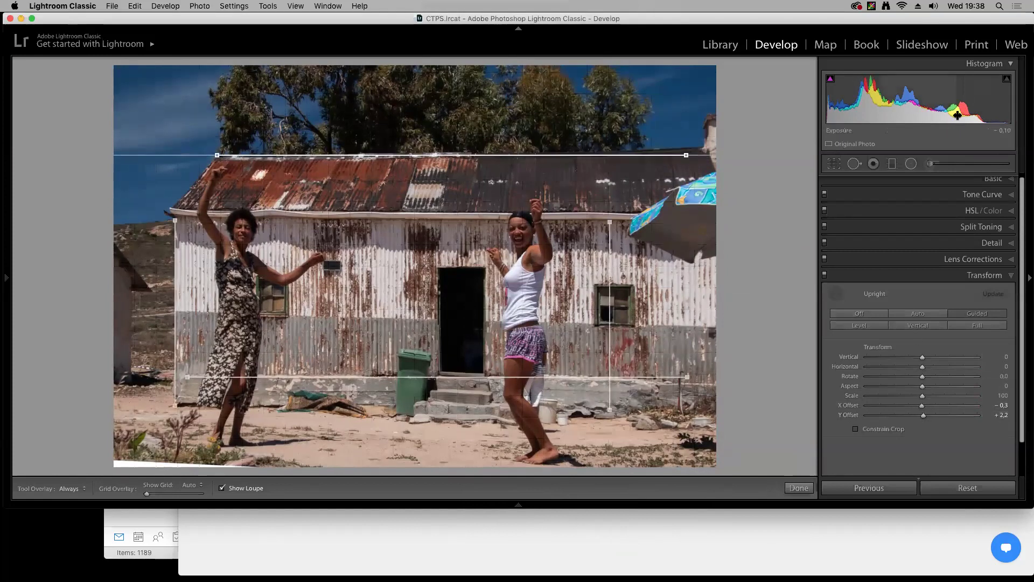
{"action": "left_click", "coordinate": [833, 163]}
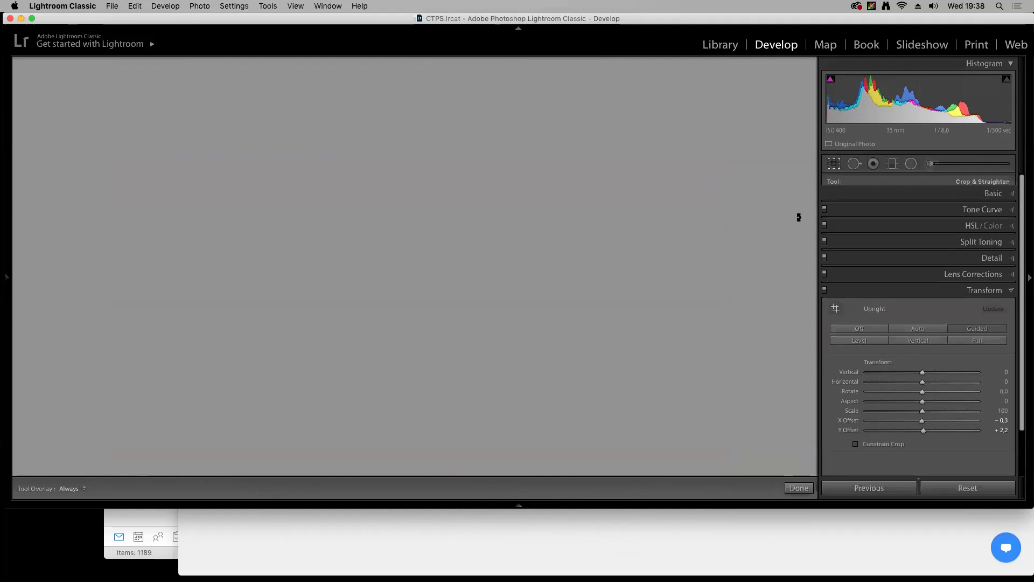
{"action": "left_click_drag", "start_coordinate": [717, 267], "coordinate": [671, 267]}
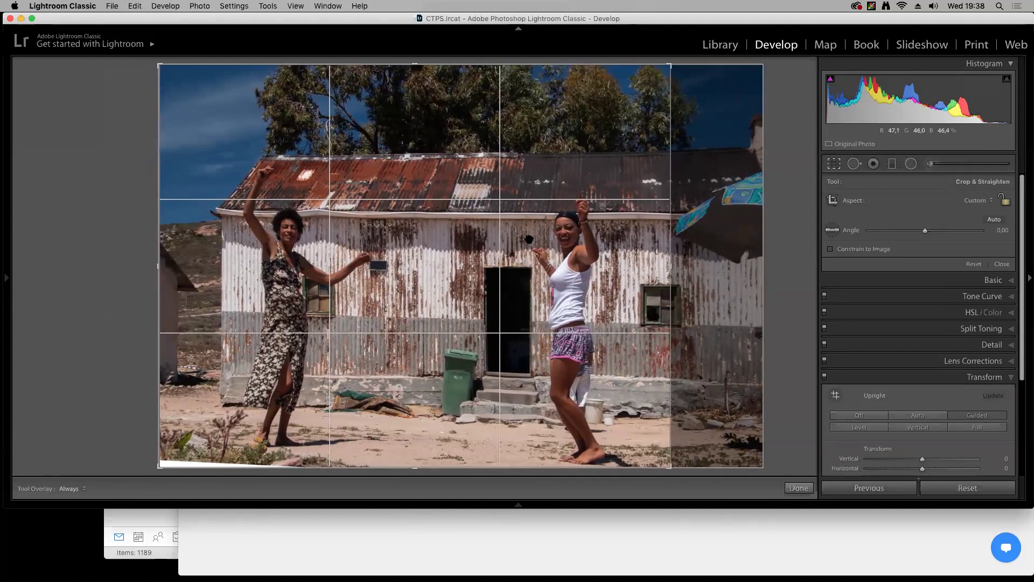
{"action": "key", "text": "Return"}
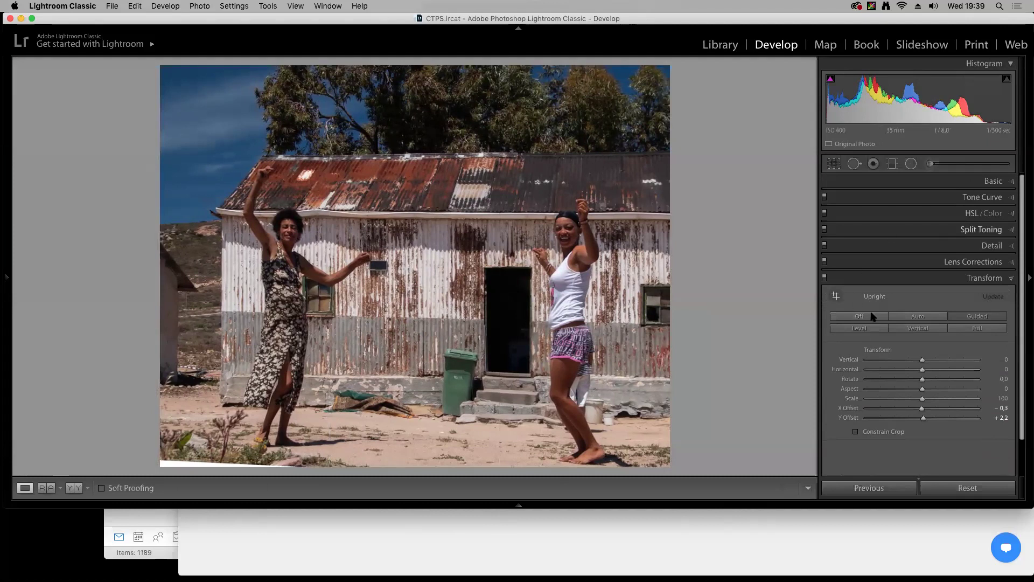
Convert the photo to black and white with the Basic settings shown in place of Transform
{"action": "left_click", "coordinate": [1009, 278]}
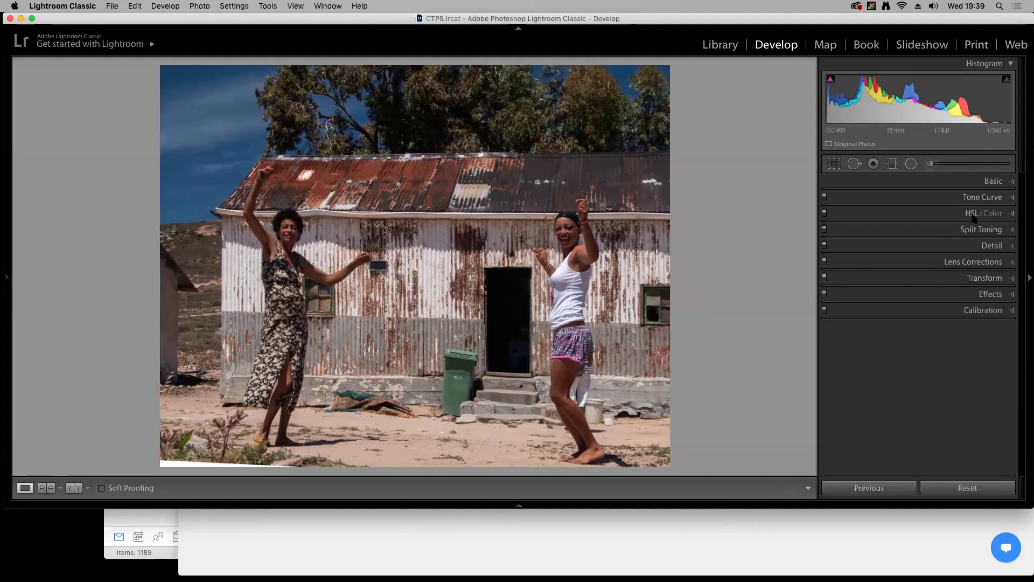
{"action": "left_click", "coordinate": [1010, 181]}
{"action": "key", "text": "v"}
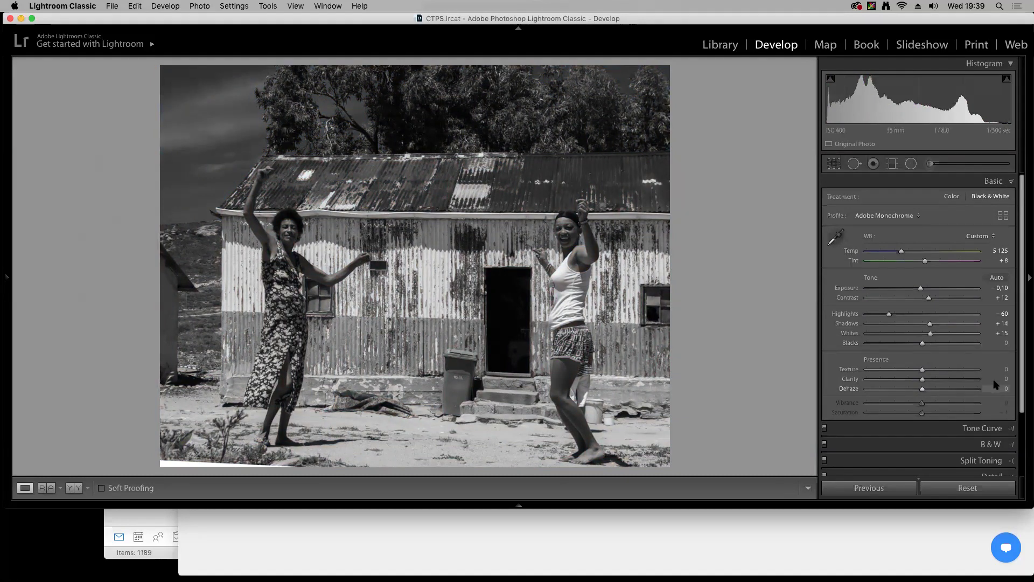
Set Blue to +62 in the Black & White Mix to lighten the sky
{"action": "left_click", "coordinate": [997, 444]}
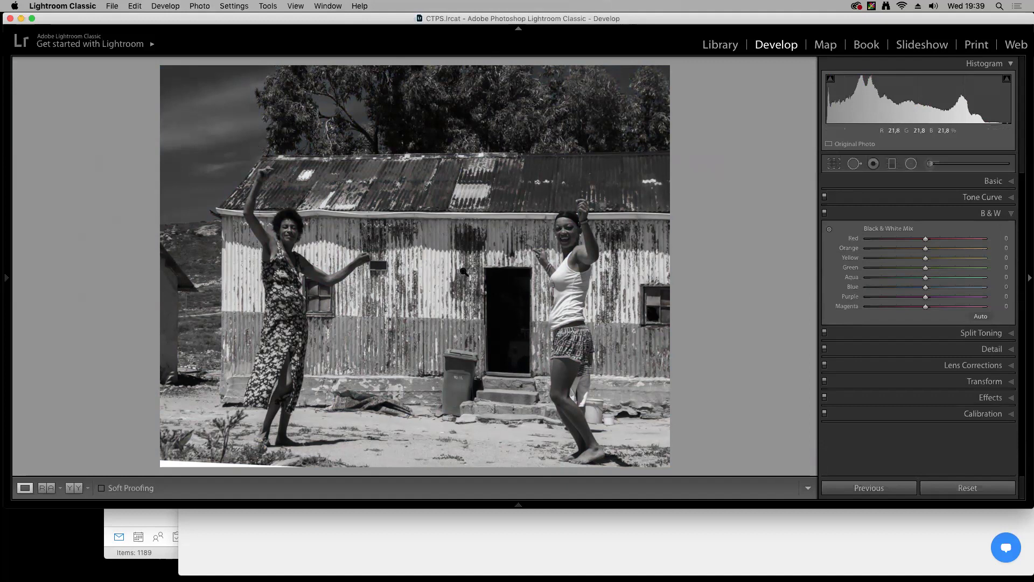
{"action": "left_click_drag", "start_coordinate": [925, 288], "coordinate": [955, 290]}
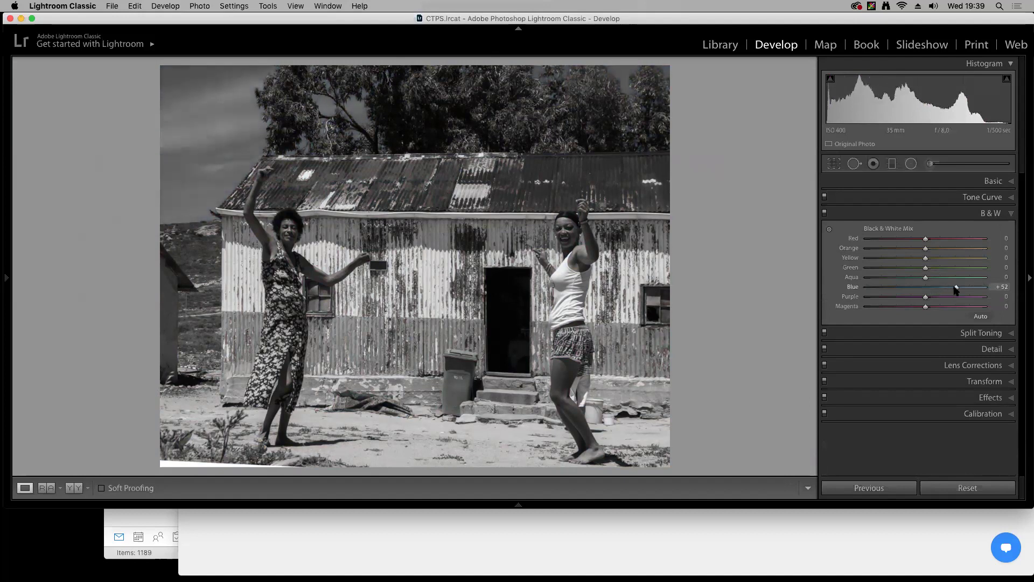
{"action": "left_click_drag", "start_coordinate": [956, 289], "coordinate": [963, 289]}
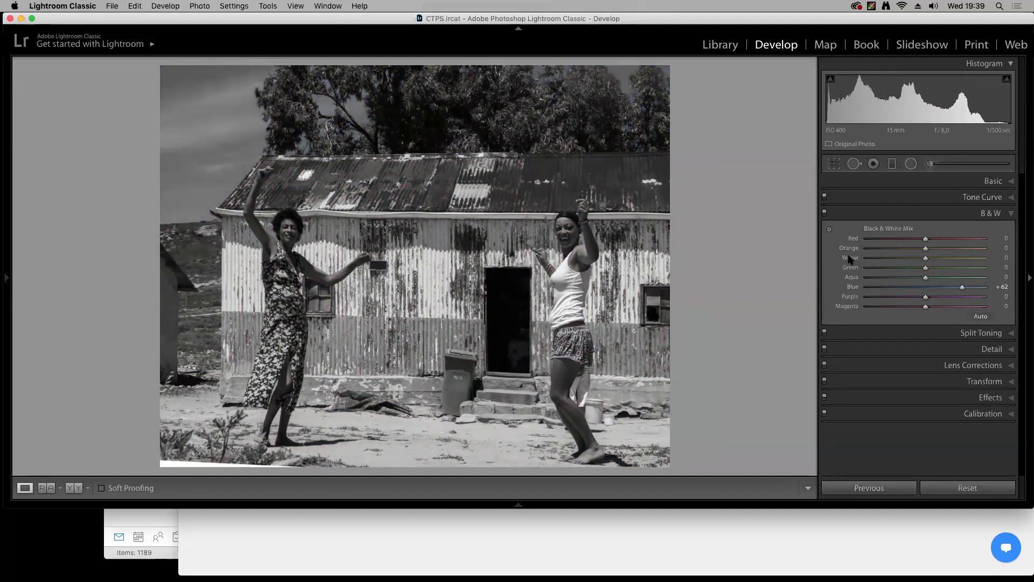
Set Red to +41 and Orange to +21 in the Black & White Mix, and show the Basic settings
{"action": "left_click_drag", "start_coordinate": [919, 239], "coordinate": [937, 250]}
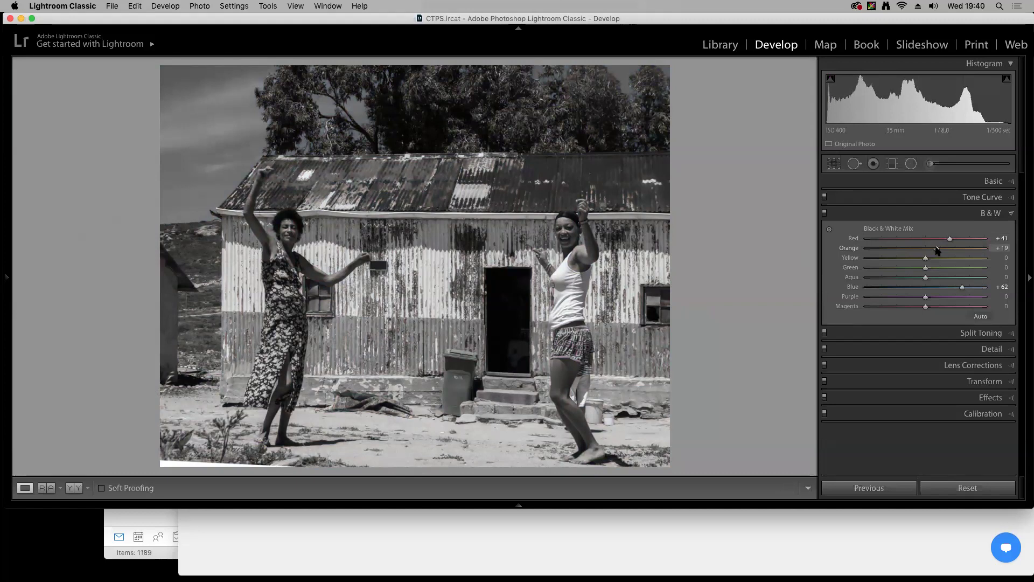
{"action": "left_click_drag", "start_coordinate": [937, 250], "coordinate": [938, 249]}
{"action": "left_click", "coordinate": [990, 181]}
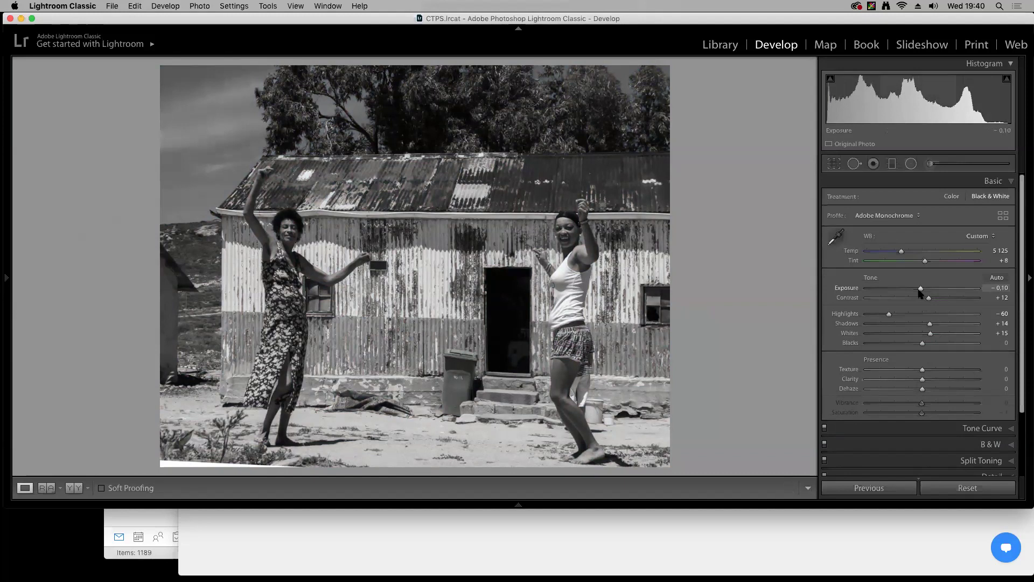
Compare the initial Convert to Black & White state in the History with the latest Orange Gray Level state
{"action": "left_click", "coordinate": [7, 278]}
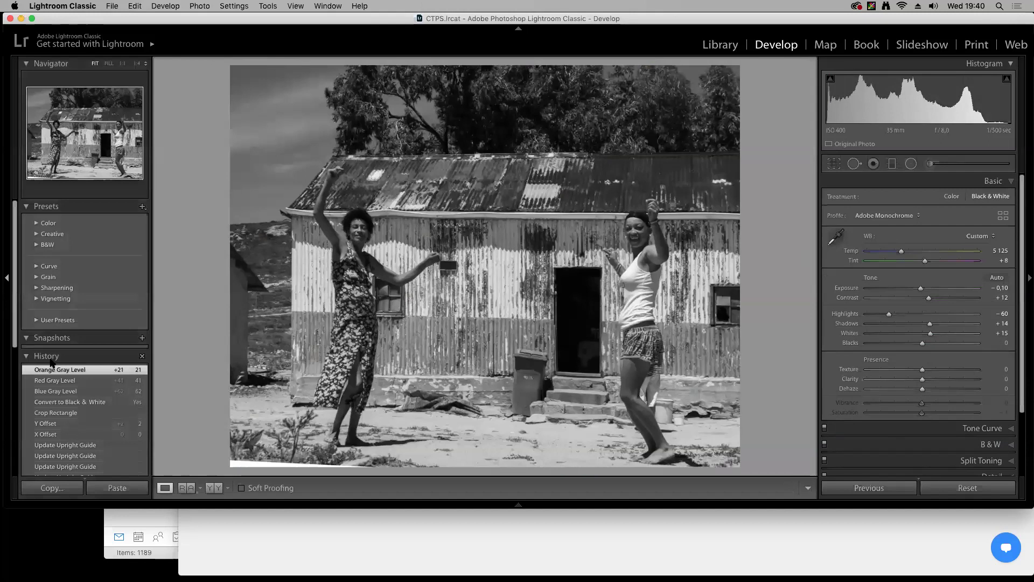
{"action": "left_click", "coordinate": [78, 403]}
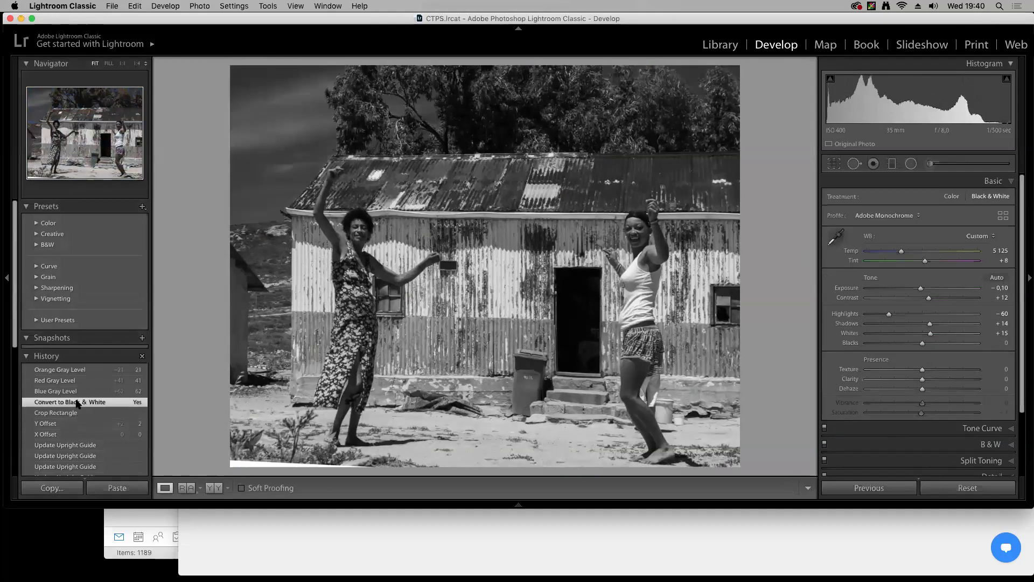
{"action": "left_click", "coordinate": [78, 371]}
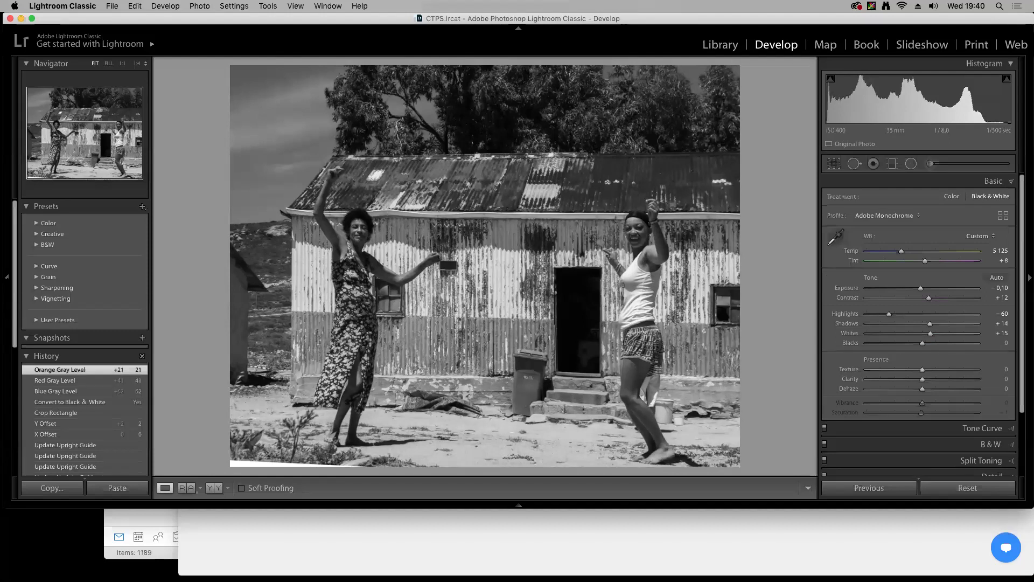
{"action": "key", "text": "F7"}
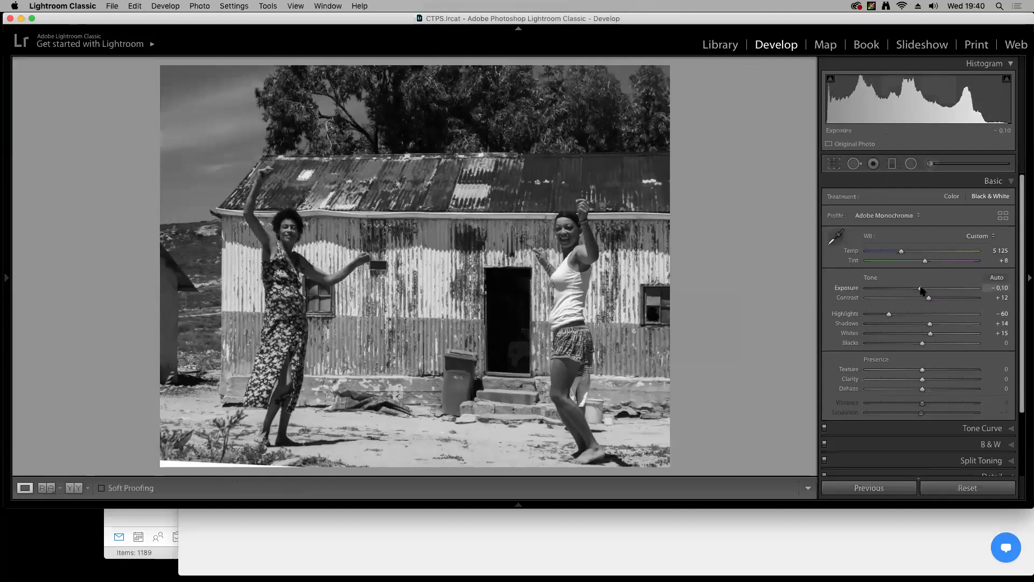
Set Exposure to -0.05 and Highlights to -67 for the black-and-white photo
{"action": "left_click_drag", "start_coordinate": [921, 290], "coordinate": [886, 315]}
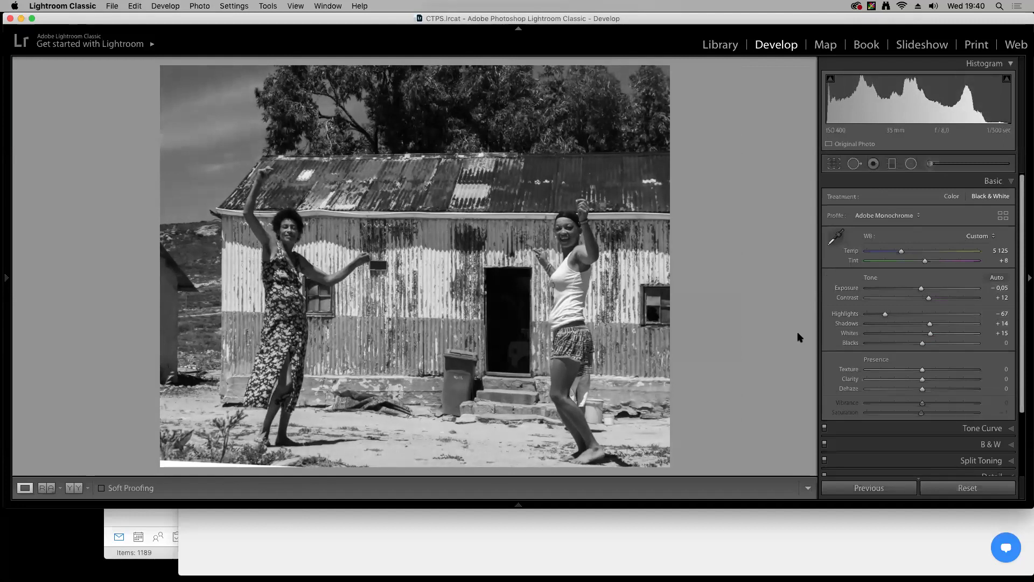
Zoom in on the white wedge at the photo's lower-left corner and try to heal it with a size 76 spot
{"action": "left_click", "coordinate": [313, 435]}
{"action": "left_click", "coordinate": [191, 451]}
{"action": "left_click", "coordinate": [196, 467]}
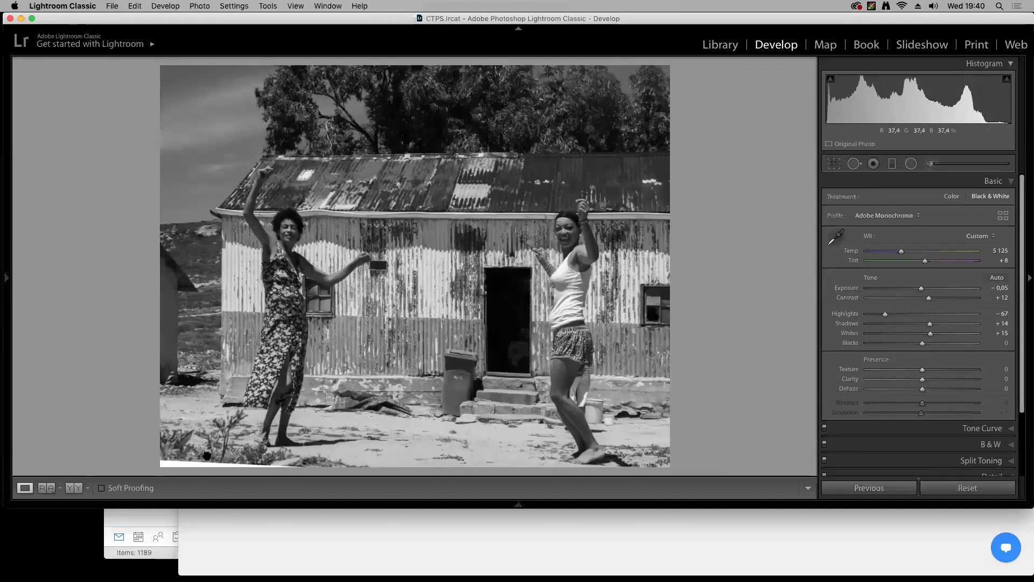
{"action": "left_click", "coordinate": [368, 379]}
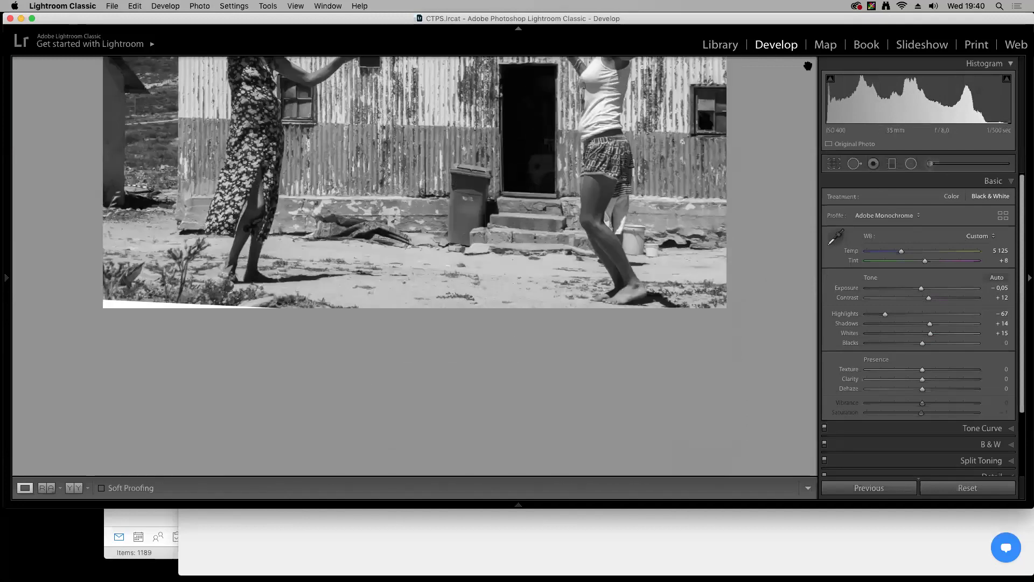
{"action": "left_click", "coordinate": [510, 329]}
{"action": "left_click", "coordinate": [854, 163]}
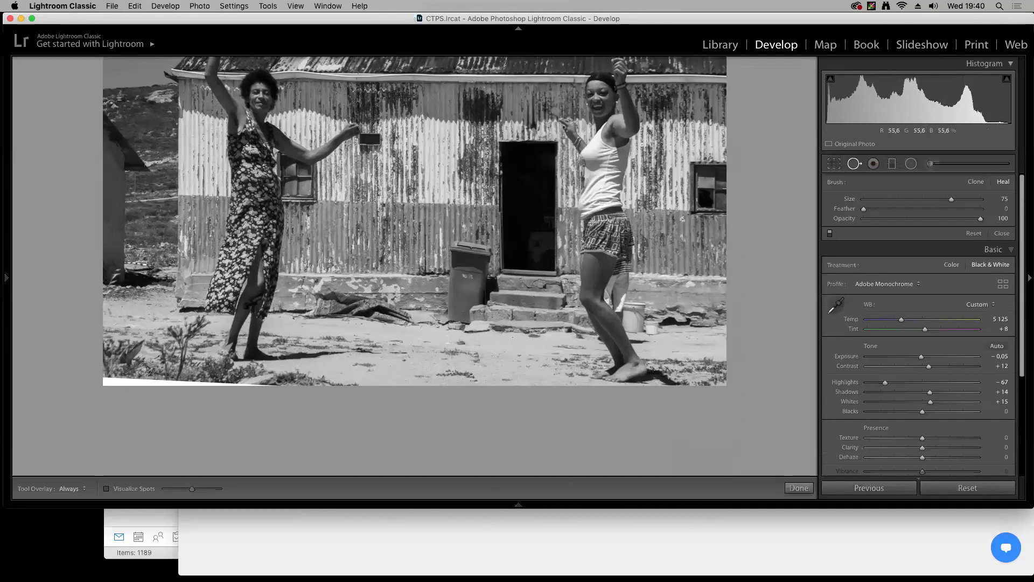
{"action": "scroll", "coordinate": [145, 369], "scroll_direction": "up", "scroll_amount": 1}
{"action": "mouse_move", "coordinate": [126, 375]}
{"action": "left_mouse_down"}
{"action": "mouse_move", "coordinate": [111, 378]}
{"action": "mouse_move", "coordinate": [115, 386]}
{"action": "left_mouse_up"}
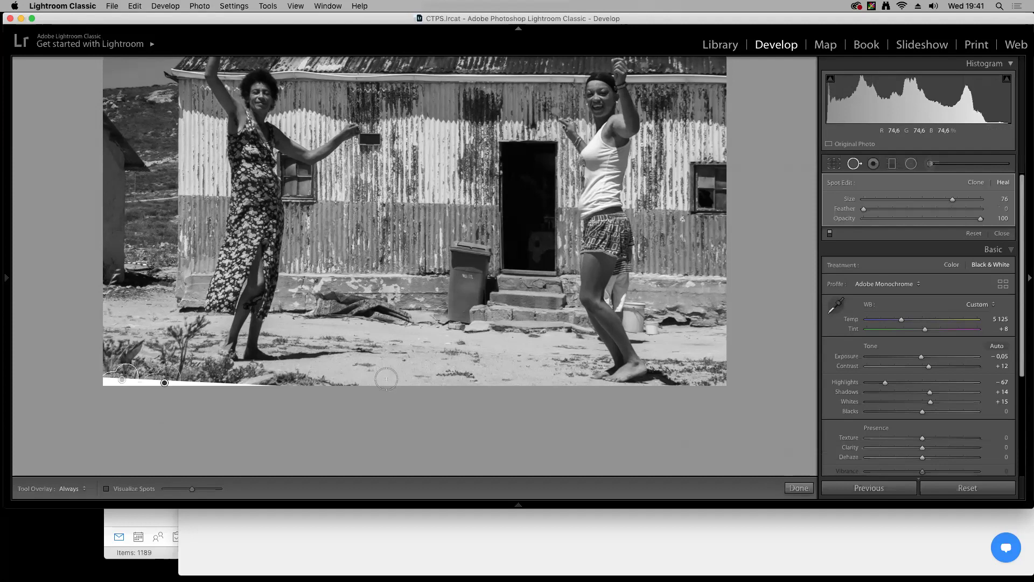
{"action": "key", "text": "q"}
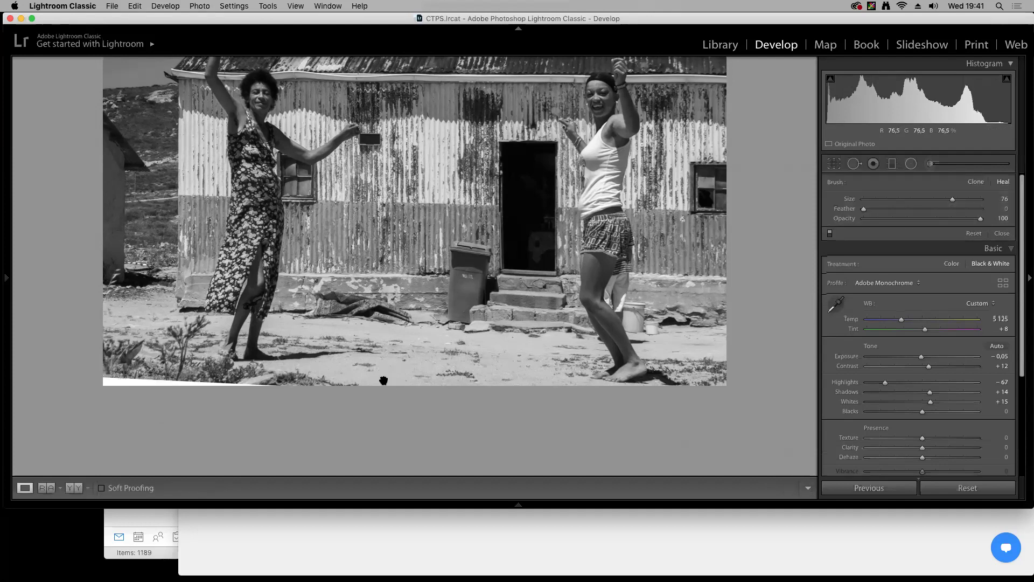
Set the Transform Horizontal value to -12 to remove the white wedge, and compare the photo before and after
{"action": "left_click", "coordinate": [994, 181]}
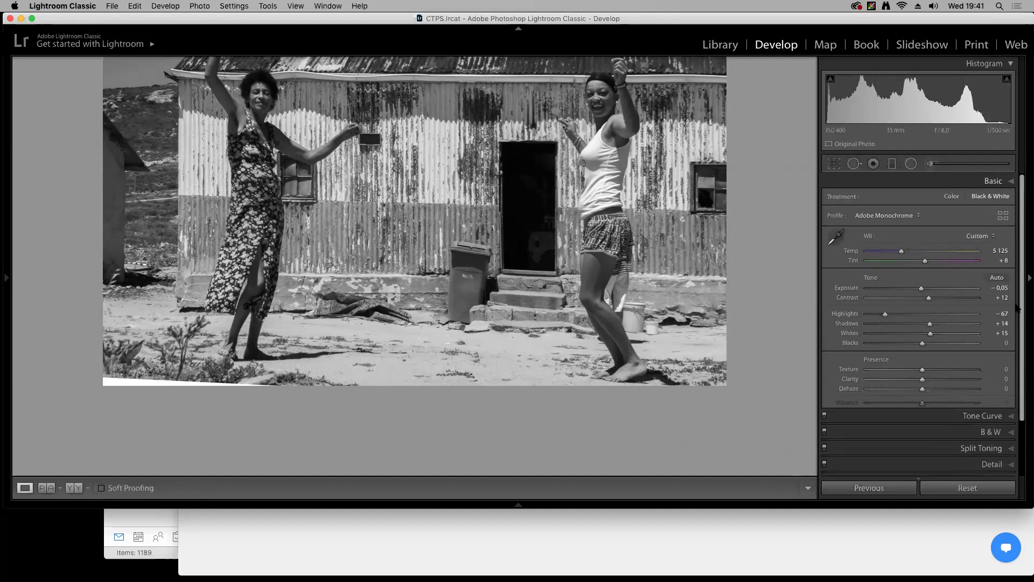
{"action": "left_click", "coordinate": [991, 278]}
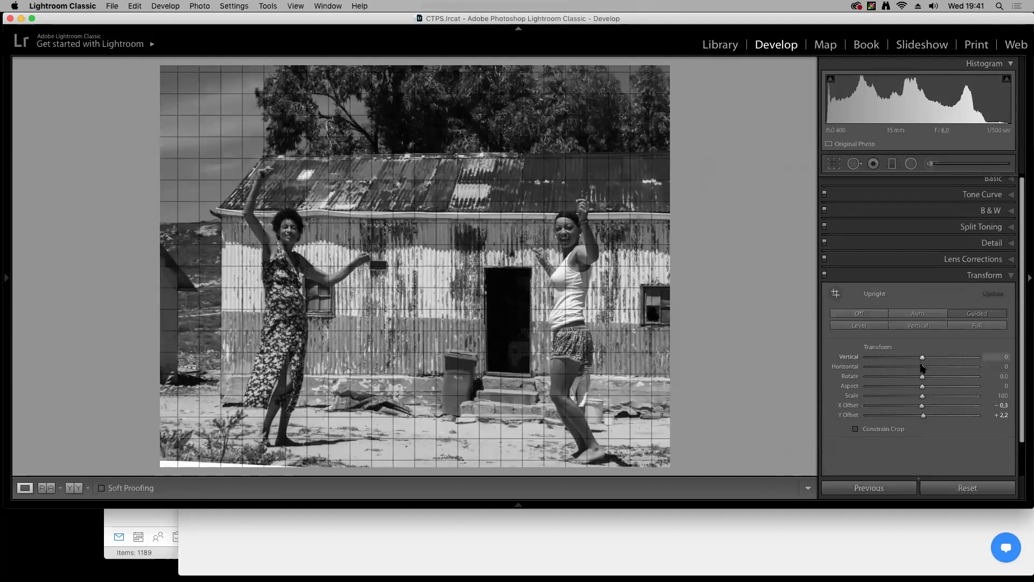
{"action": "left_click_drag", "start_coordinate": [923, 370], "coordinate": [916, 370]}
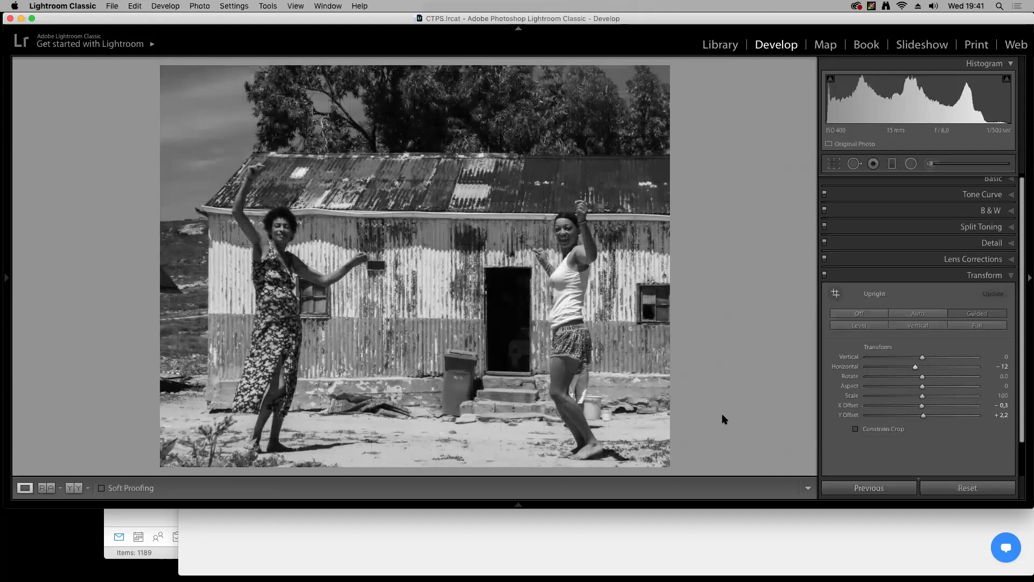
{"action": "key", "text": "y"}
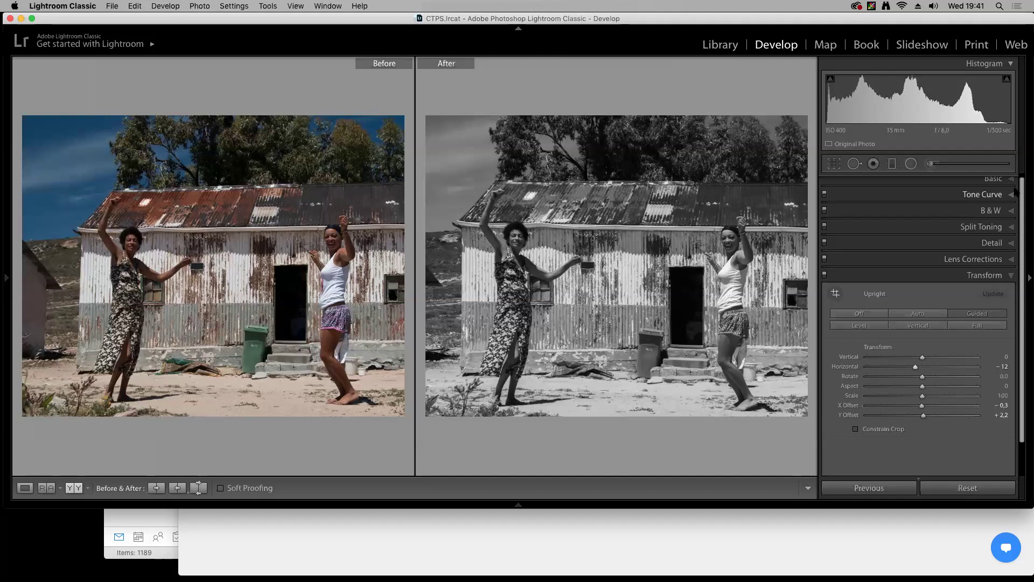
{"action": "key", "text": "y"}
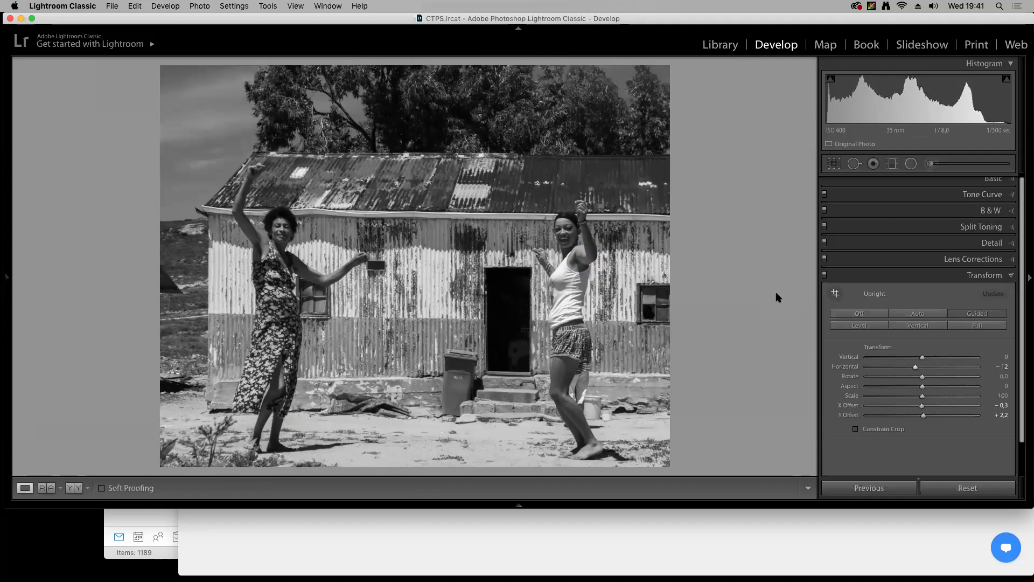
Select the photo of the blue boat under hanging fish in the Library grid and open its Enhance Details preview
{"action": "key", "text": "g"}
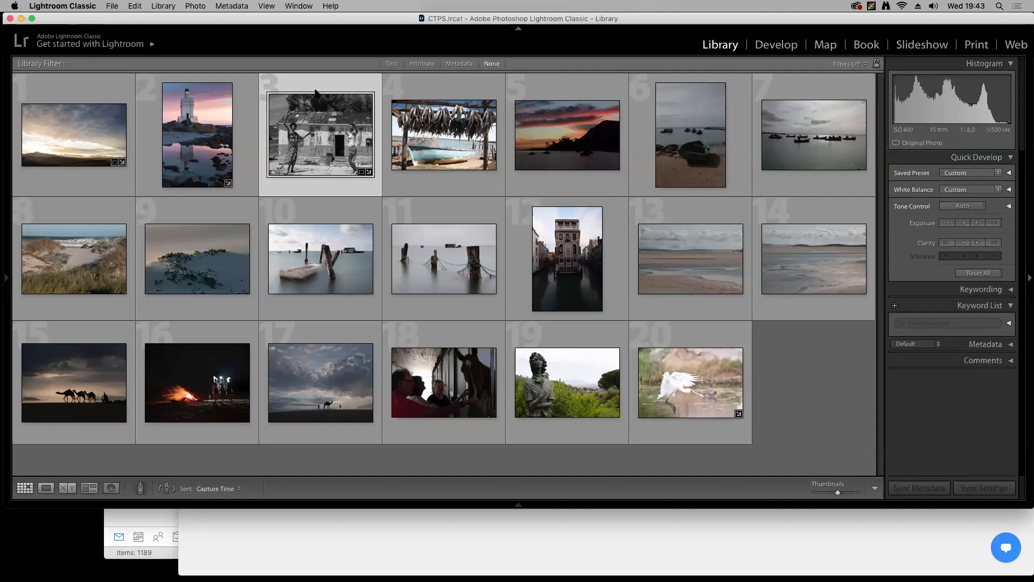
{"action": "left_click", "coordinate": [467, 144]}
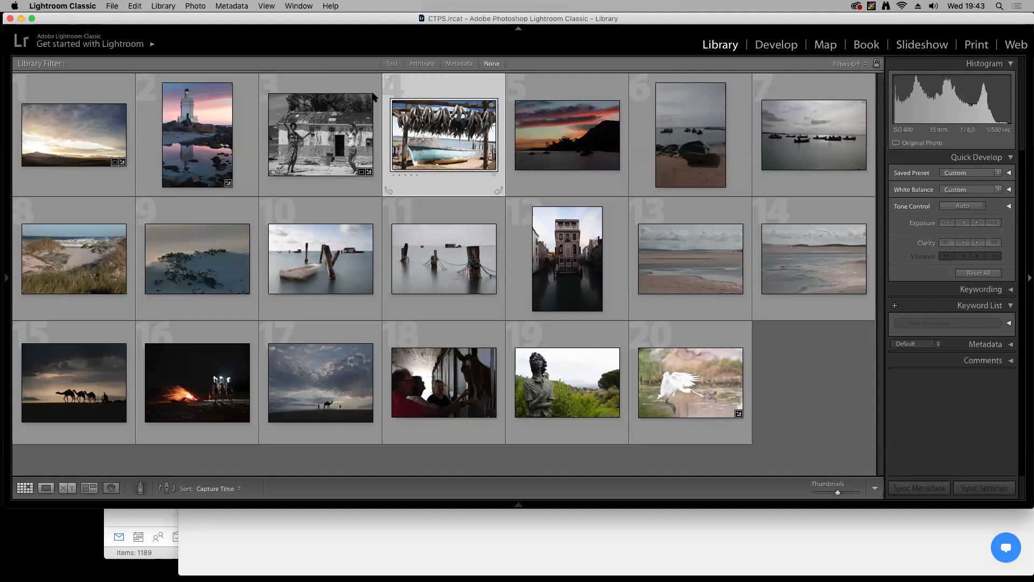
{"action": "left_click", "coordinate": [112, 6]}
{"action": "mouse_move", "coordinate": [135, 6]}
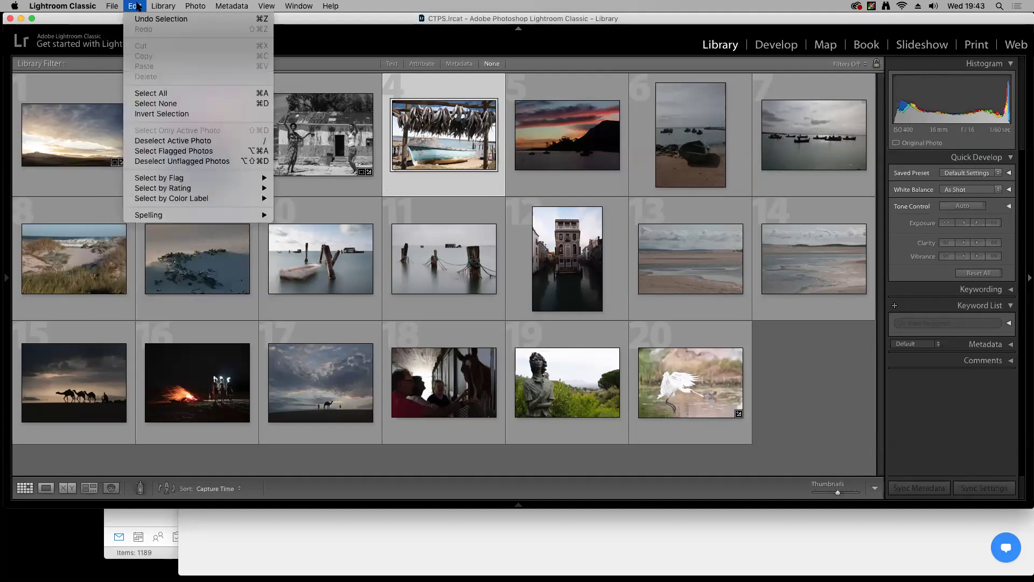
{"action": "left_click", "coordinate": [758, 68]}
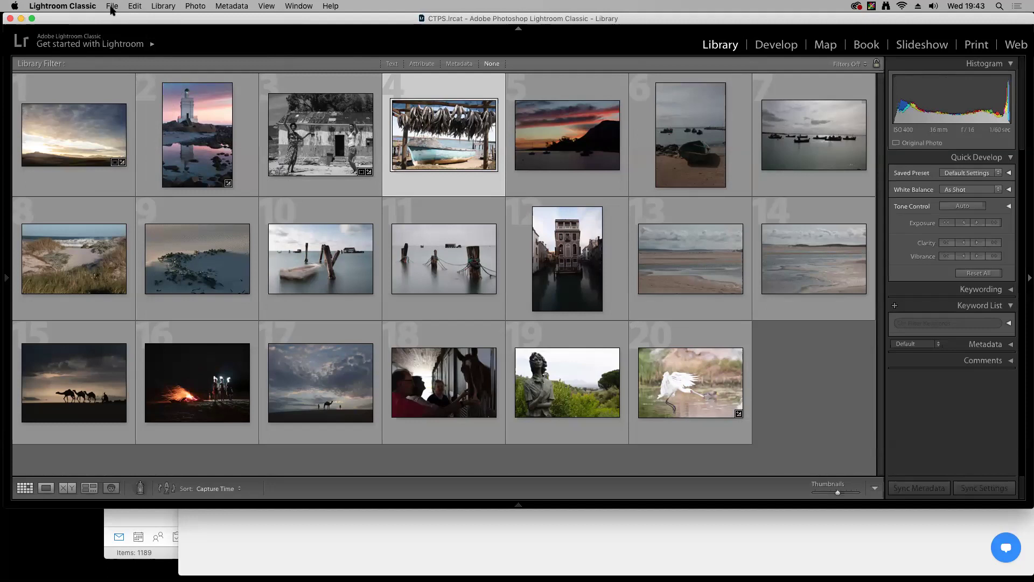
{"action": "right_click", "coordinate": [434, 126]}
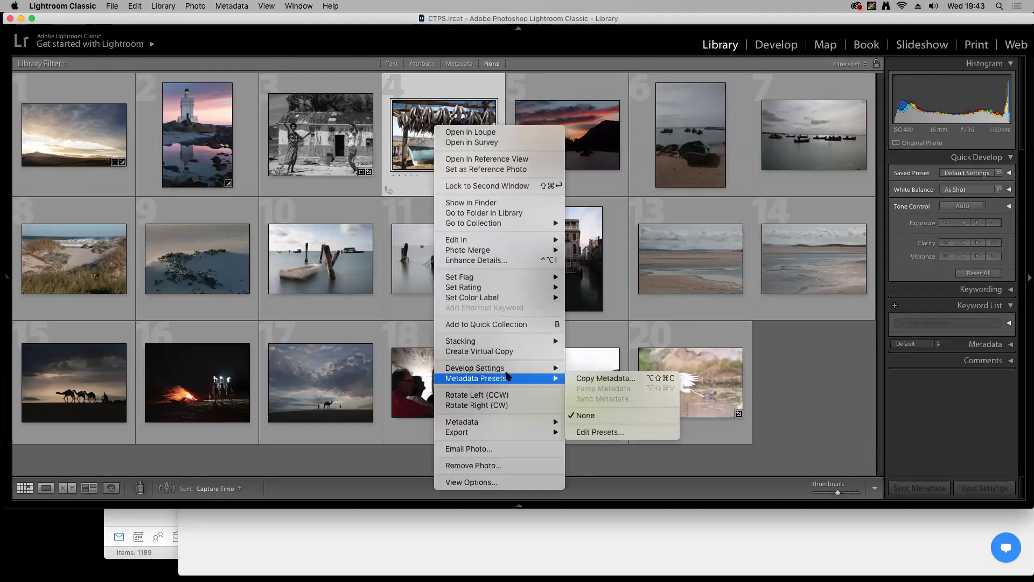
{"action": "left_click", "coordinate": [496, 260]}
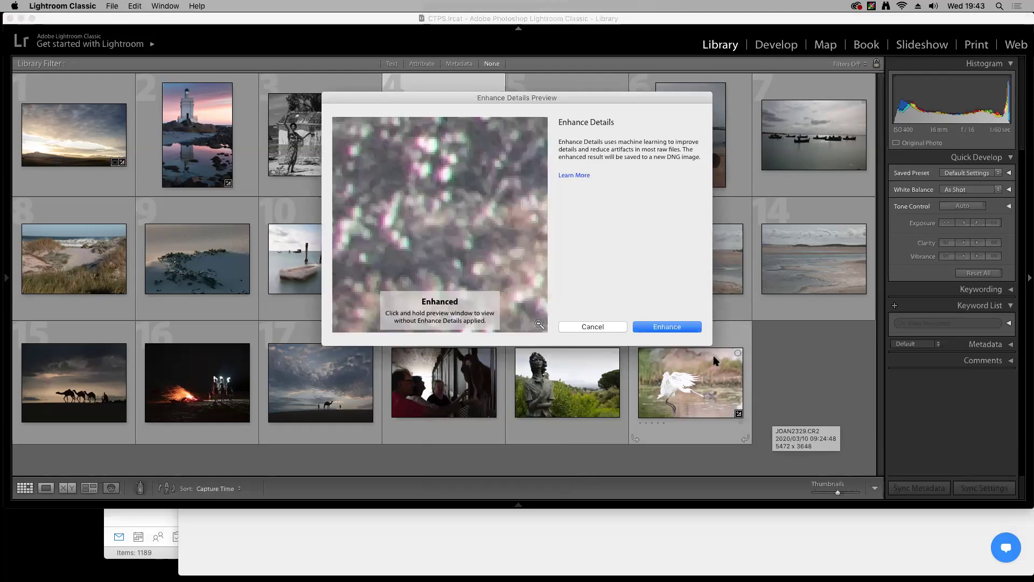
Compare the boat photo with and without Enhance Details at several places, and cancel the enhancement
{"action": "left_click", "coordinate": [458, 257]}
{"action": "left_click_drag", "start_coordinate": [458, 257], "coordinate": [477, 253]}
{"action": "left_click", "coordinate": [474, 251]}
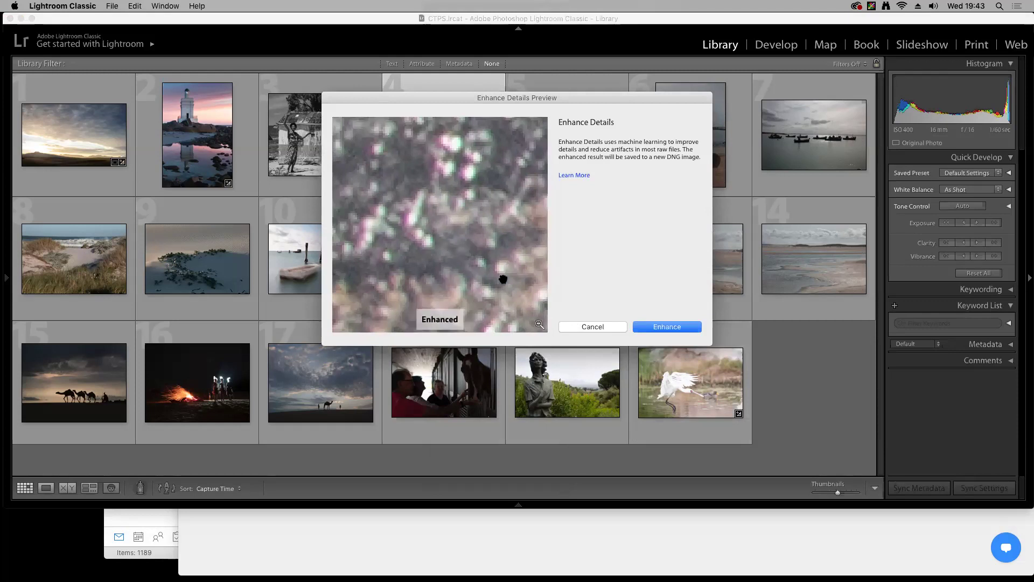
{"action": "left_click", "coordinate": [539, 325]}
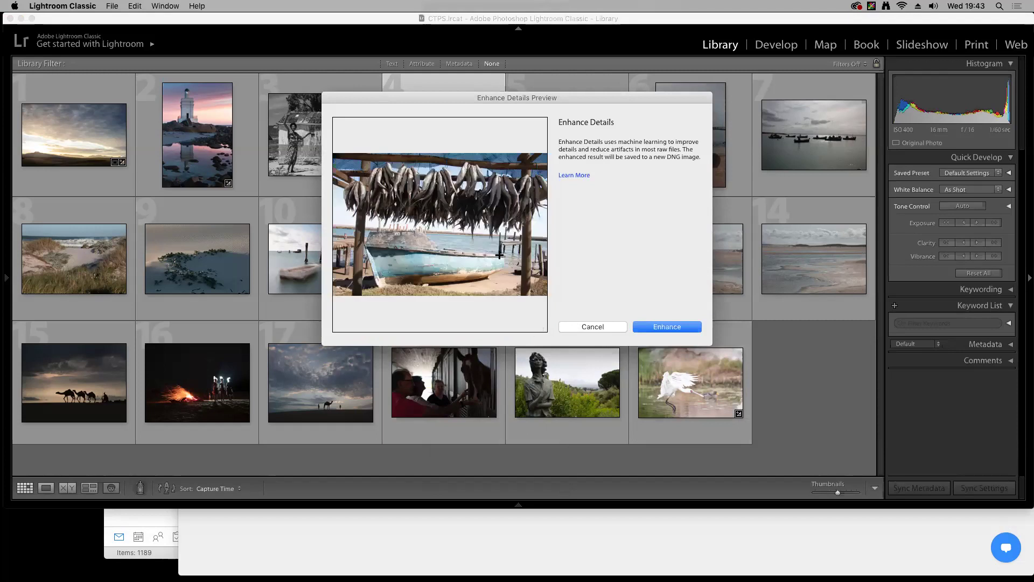
{"action": "left_click", "coordinate": [451, 190]}
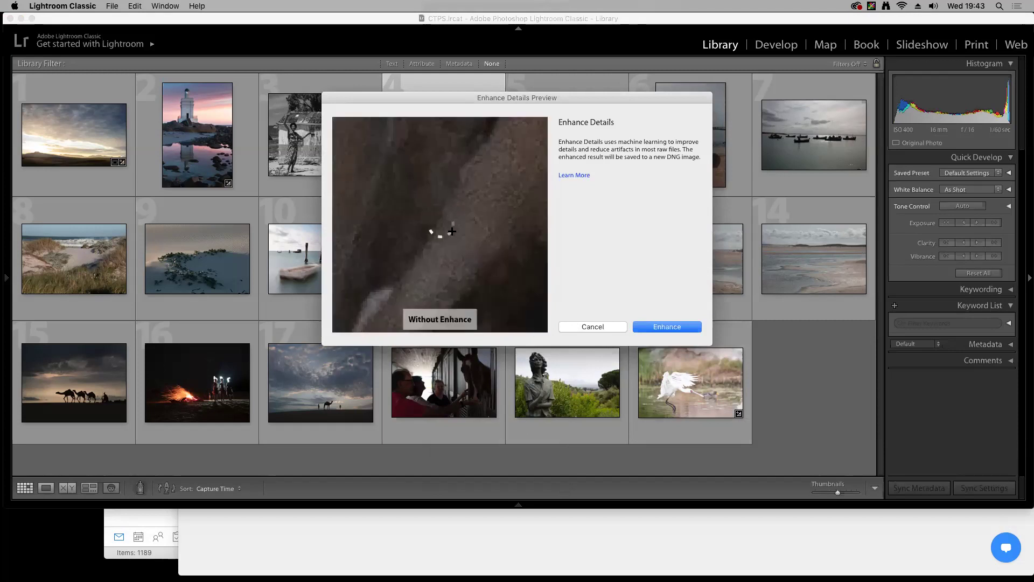
{"action": "left_click", "coordinate": [488, 249]}
{"action": "left_click", "coordinate": [488, 249]}
{"action": "left_click", "coordinate": [539, 325]}
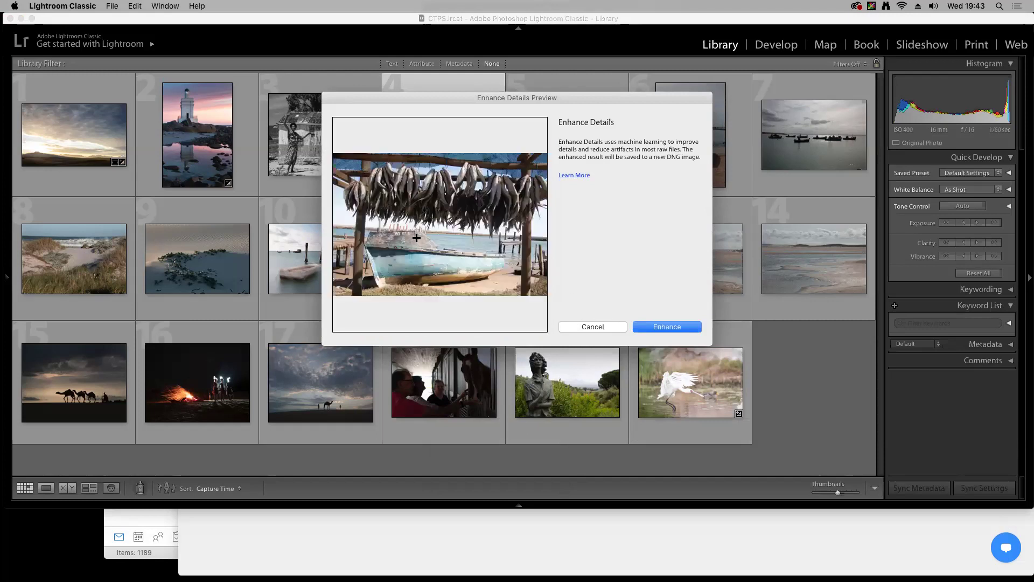
{"action": "left_click_drag", "start_coordinate": [407, 229], "coordinate": [459, 255]}
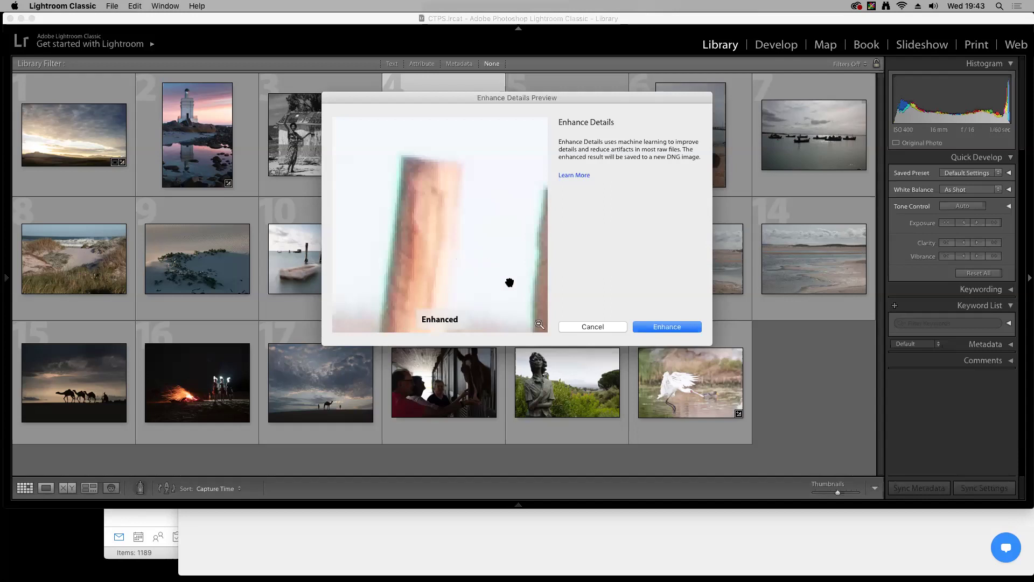
{"action": "left_click", "coordinate": [578, 327]}
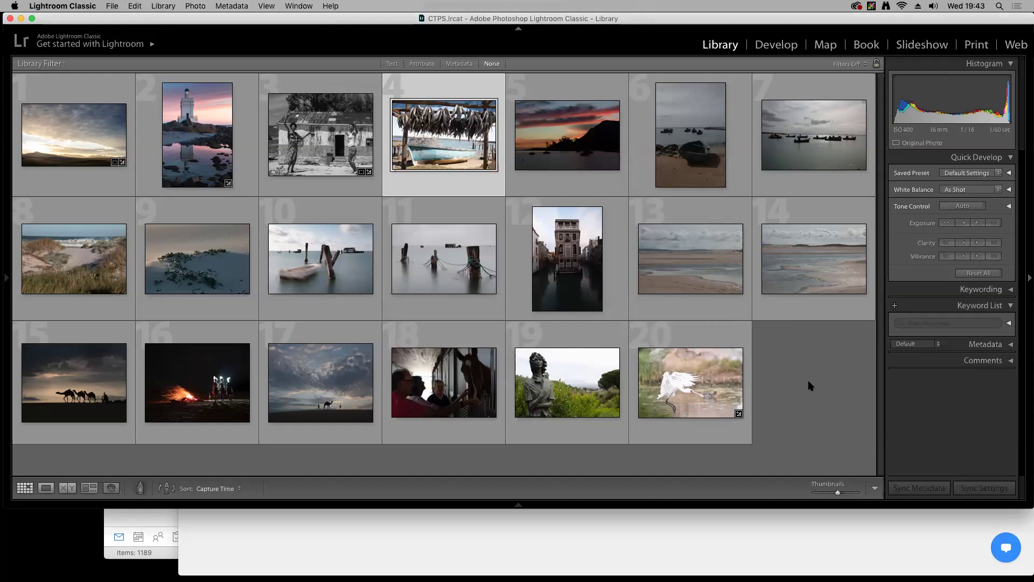
Open the boat photo in Develop and straighten it along the horizon to an angle of -3.25
{"action": "key", "text": "d"}
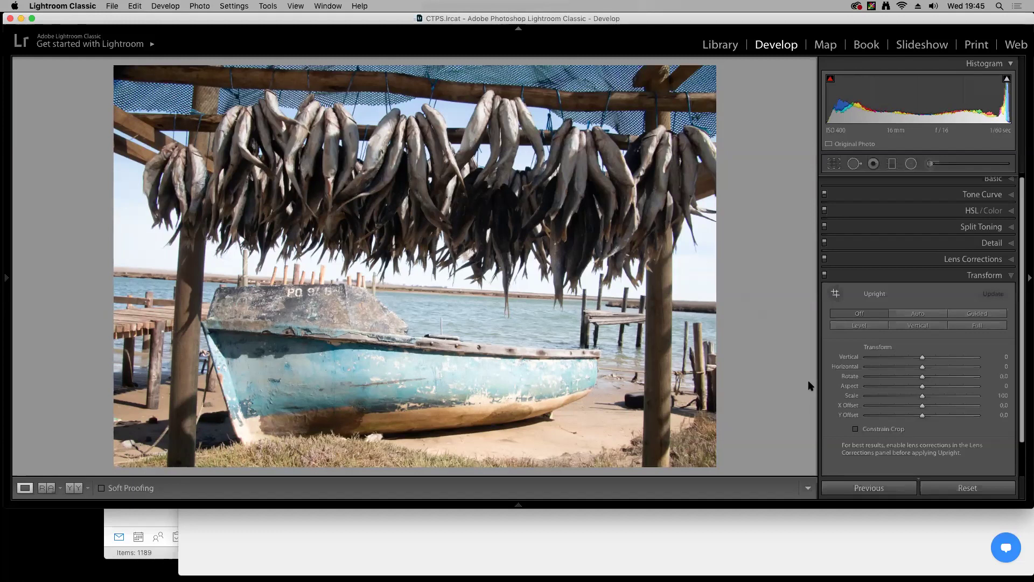
{"action": "key", "text": "r"}
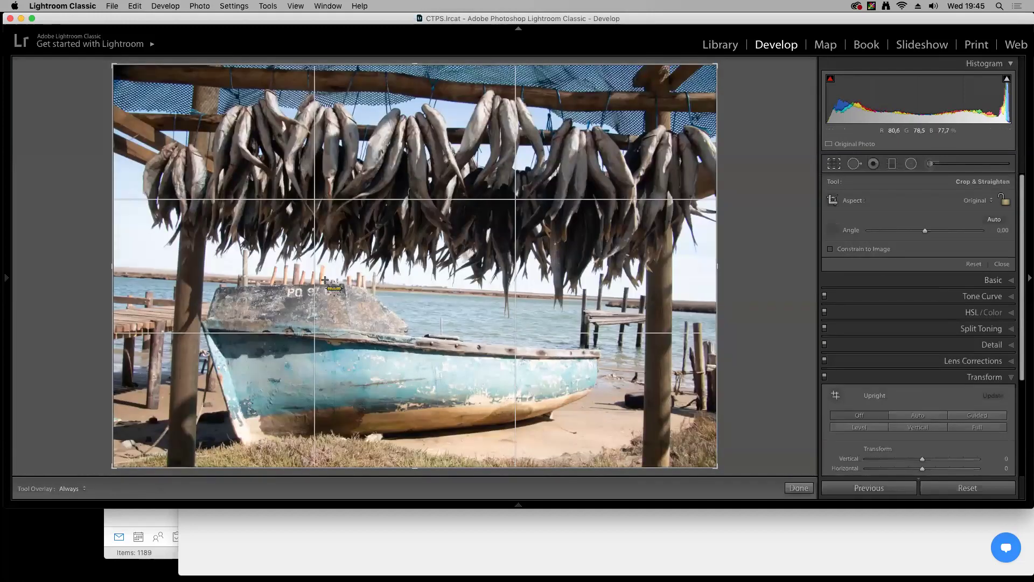
{"action": "mouse_move", "coordinate": [132, 268]}
{"action": "left_mouse_down"}
{"action": "mouse_move", "coordinate": [546, 269]}
{"action": "mouse_move", "coordinate": [771, 305]}
{"action": "left_mouse_up"}
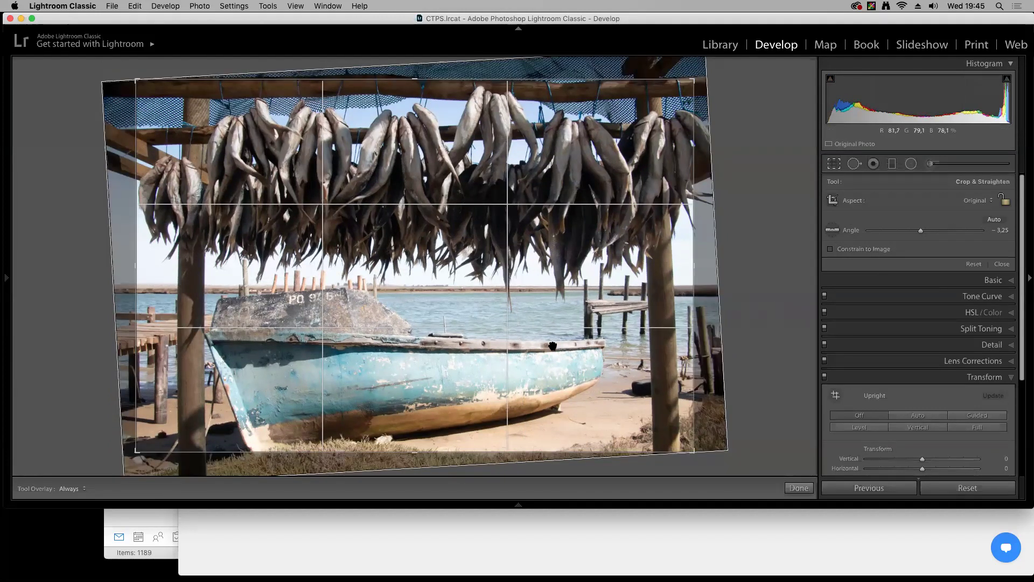
Shift the boat photo slightly left within the crop frame, trim the crop's upper edge slightly, and apply the crop
{"action": "left_click_drag", "start_coordinate": [544, 347], "coordinate": [528, 348]}
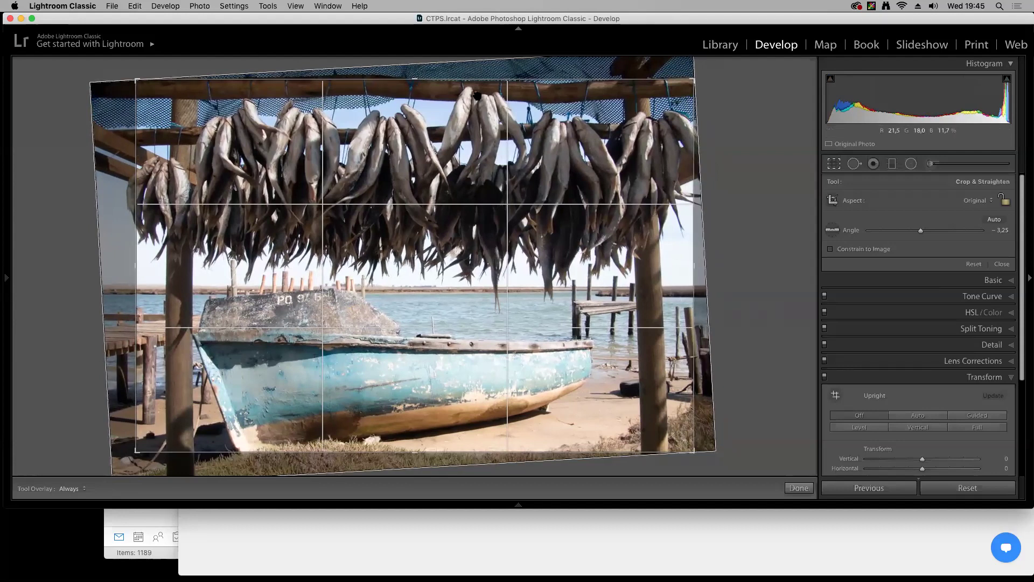
{"action": "left_click_drag", "start_coordinate": [414, 79], "coordinate": [414, 81]}
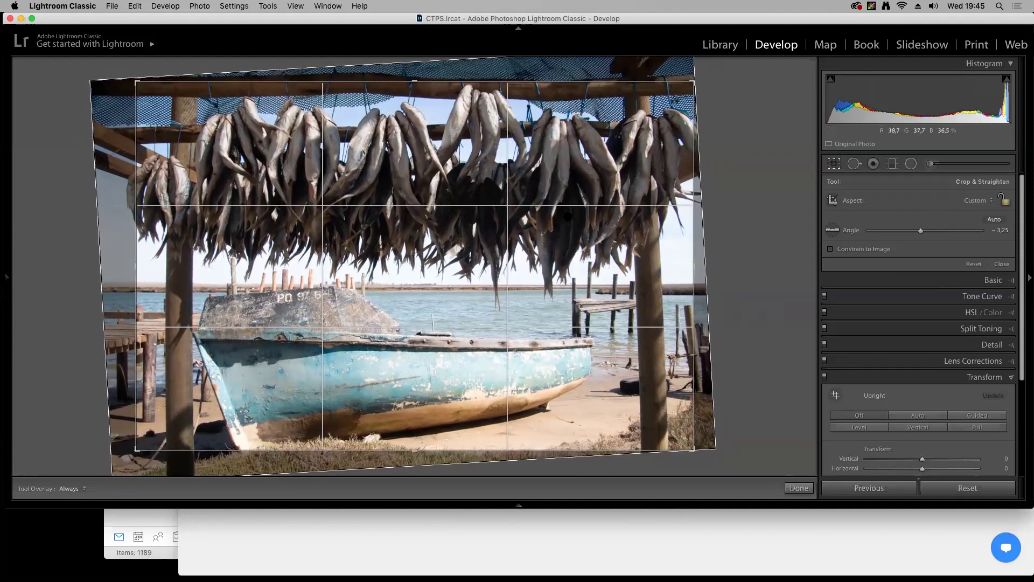
{"action": "key", "text": "Return"}
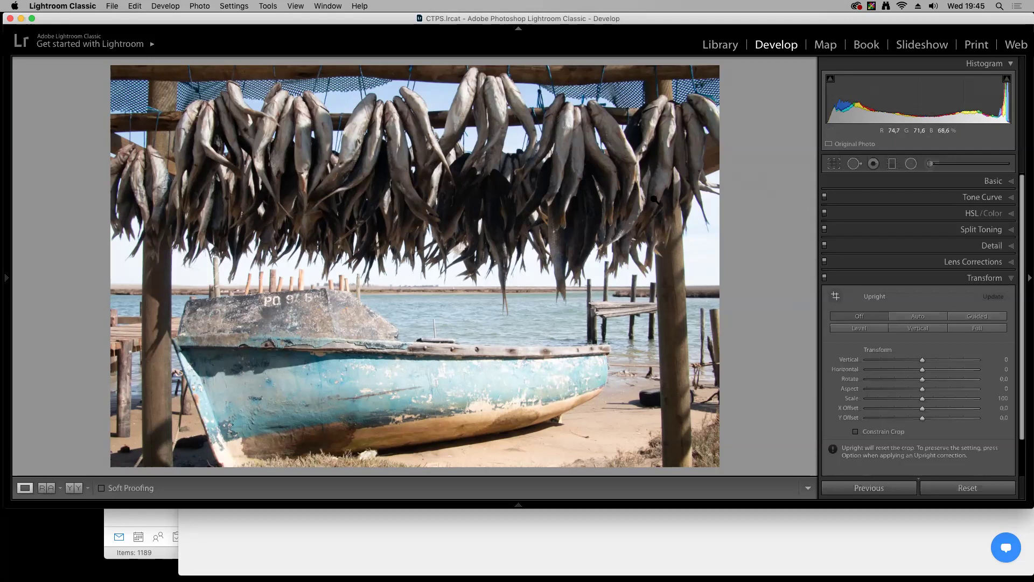
Darken the boat photo to an exposure of -0.85 and raise its contrast to +7
{"action": "left_click", "coordinate": [994, 182]}
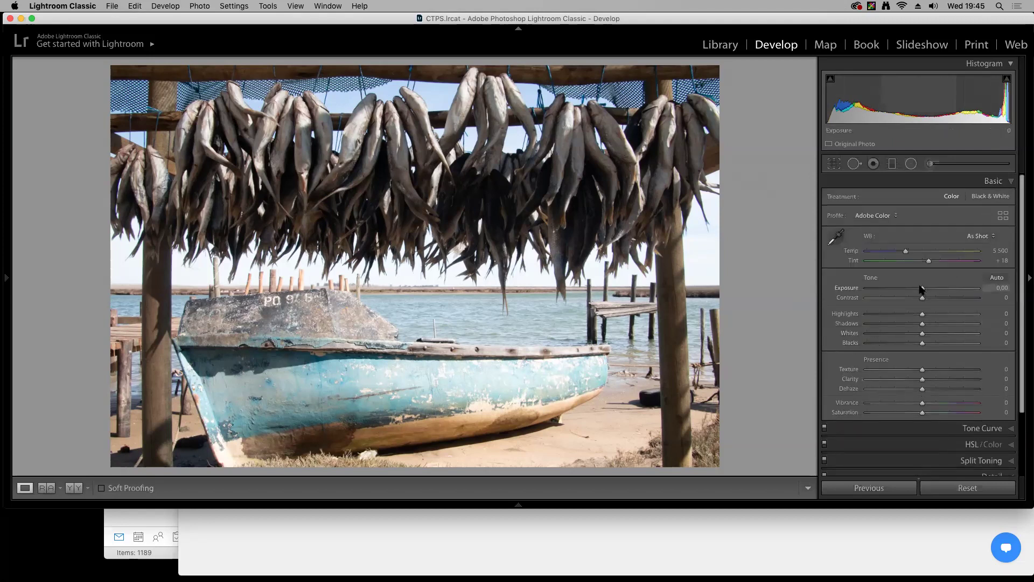
{"action": "left_click_drag", "start_coordinate": [922, 291], "coordinate": [916, 290]}
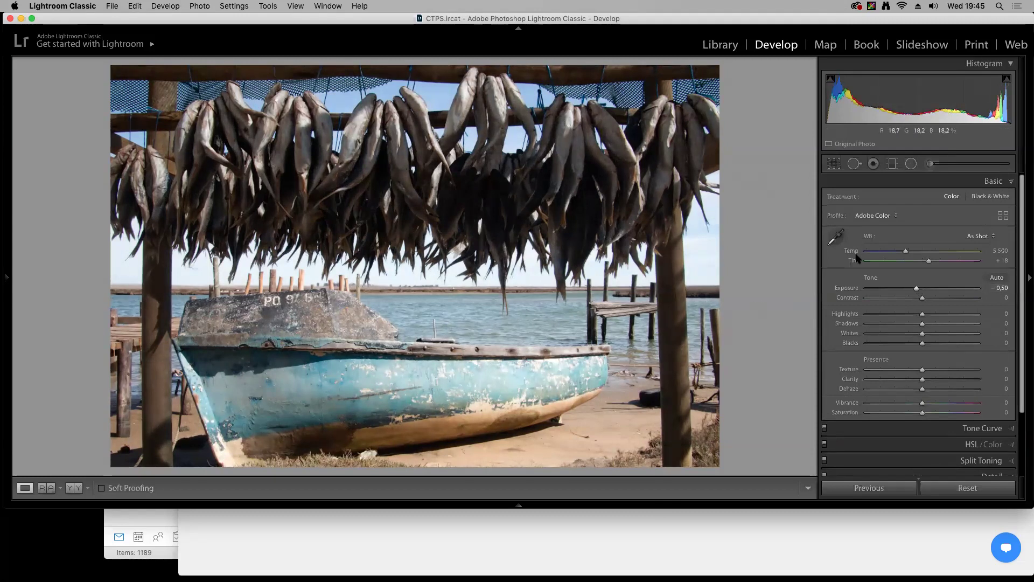
{"action": "double_click", "coordinate": [916, 291]}
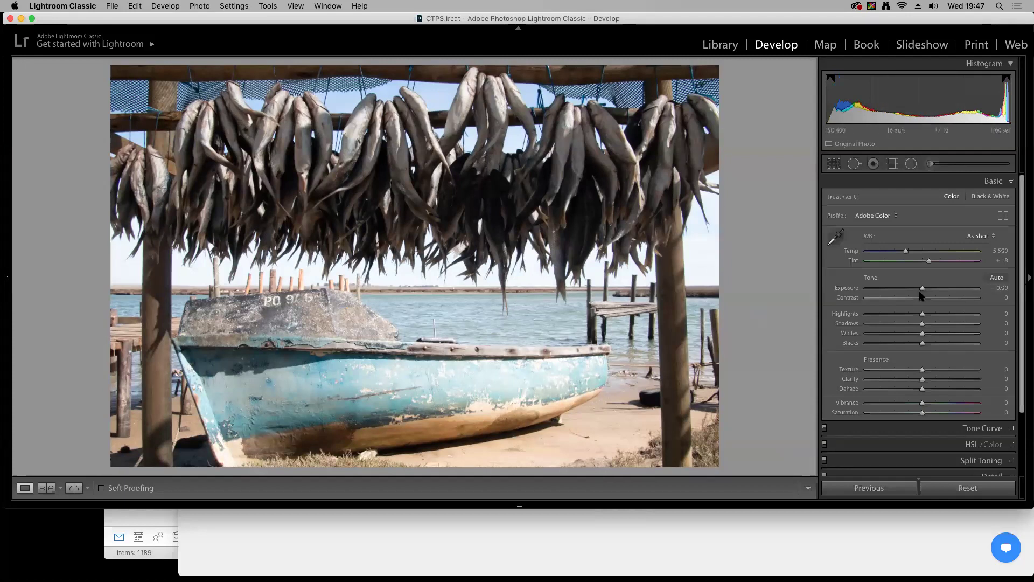
{"action": "left_click_drag", "start_coordinate": [922, 291], "coordinate": [913, 289]}
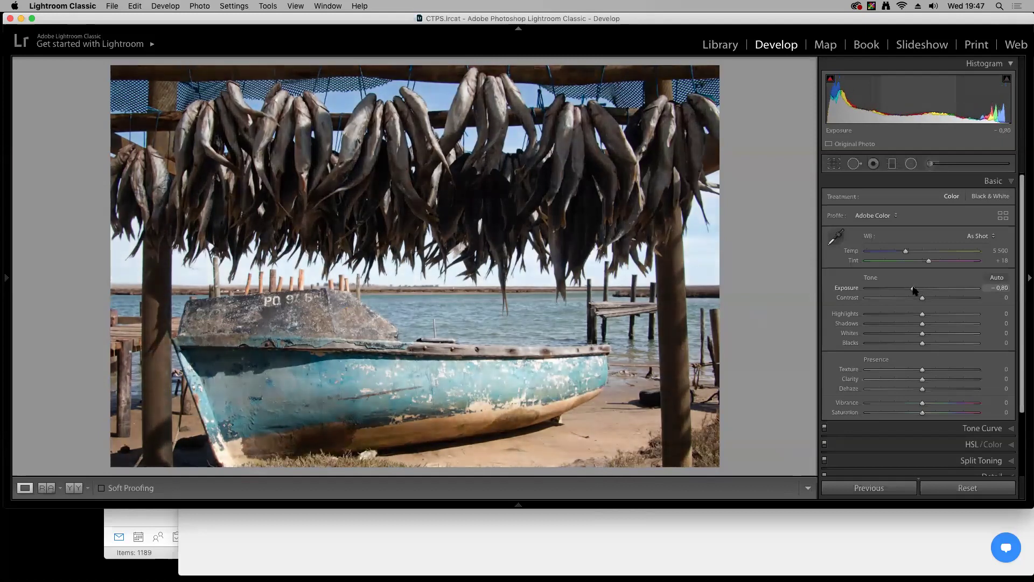
{"action": "left_click_drag", "start_coordinate": [914, 289], "coordinate": [914, 290]}
{"action": "left_click_drag", "start_coordinate": [914, 290], "coordinate": [913, 290]}
{"action": "left_click_drag", "start_coordinate": [913, 290], "coordinate": [926, 300]}
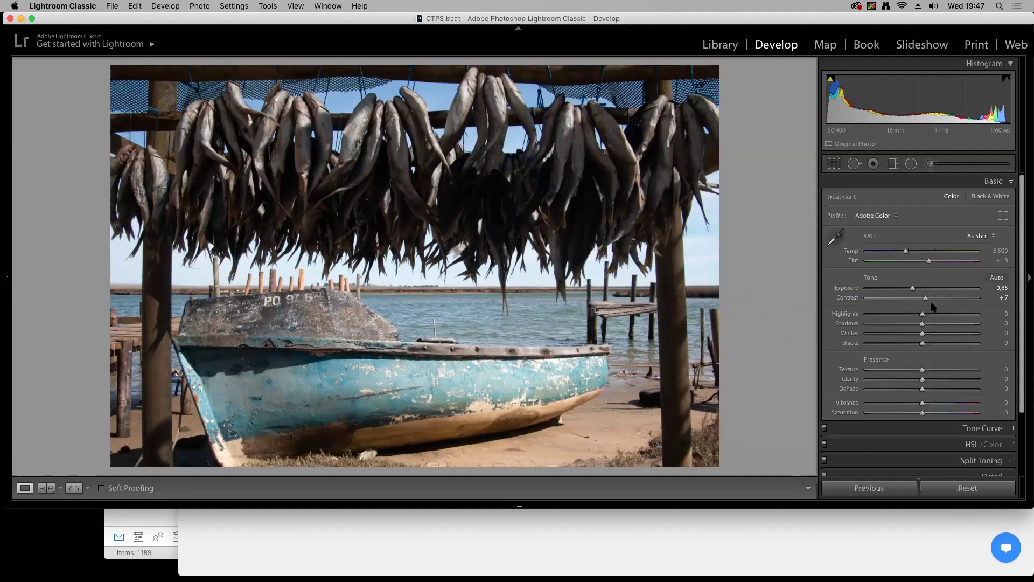
Set the boat photo's highlights to -26, shadows to -8, whites to +14 and blacks to -6
{"action": "left_click_drag", "start_coordinate": [921, 316], "coordinate": [909, 317]}
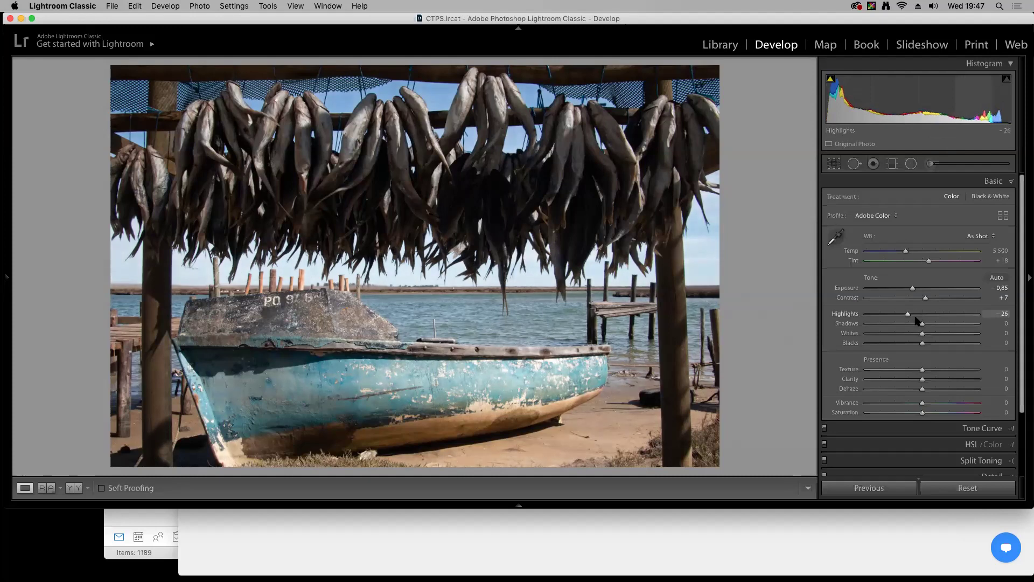
{"action": "left_click_drag", "start_coordinate": [923, 324], "coordinate": [949, 325]}
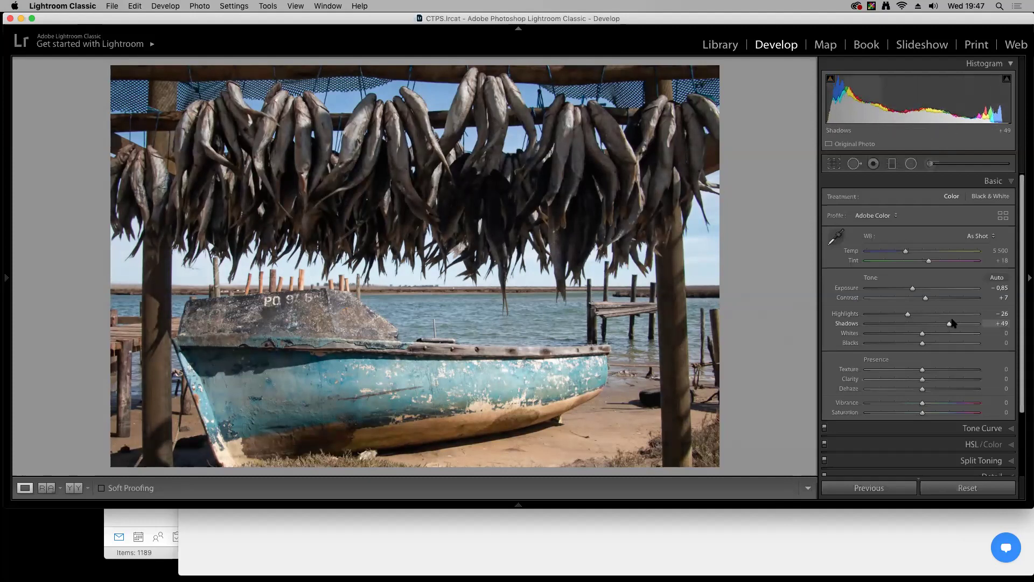
{"action": "left_click_drag", "start_coordinate": [950, 325], "coordinate": [929, 326]}
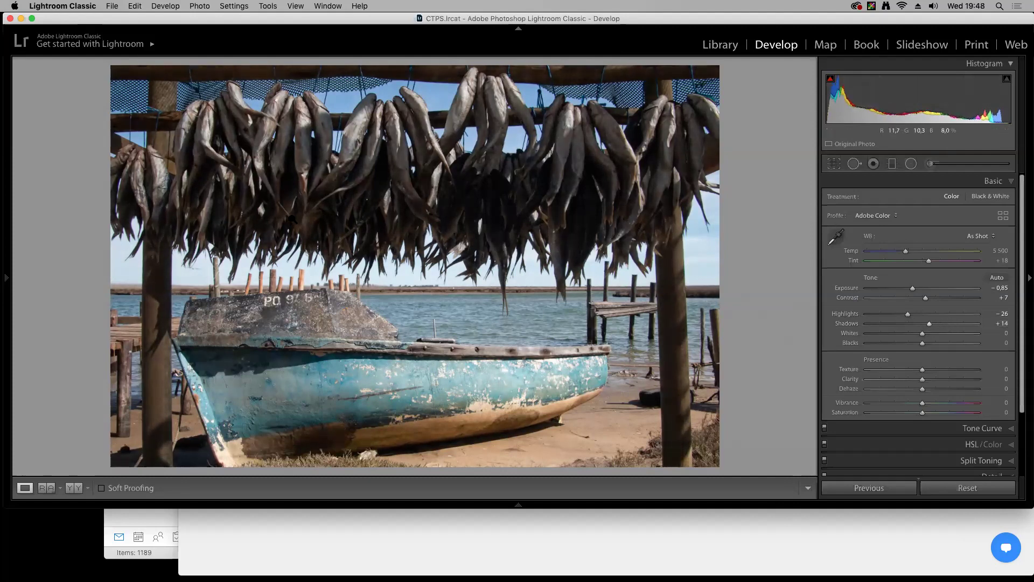
{"action": "left_click_drag", "start_coordinate": [925, 323], "coordinate": [958, 325]}
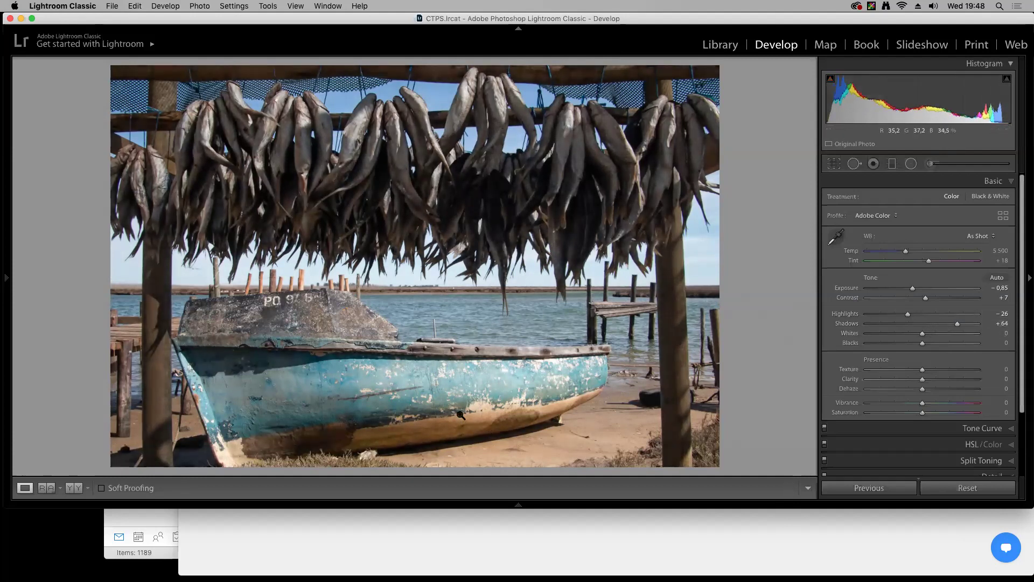
{"action": "left_click_drag", "start_coordinate": [957, 325], "coordinate": [913, 327]}
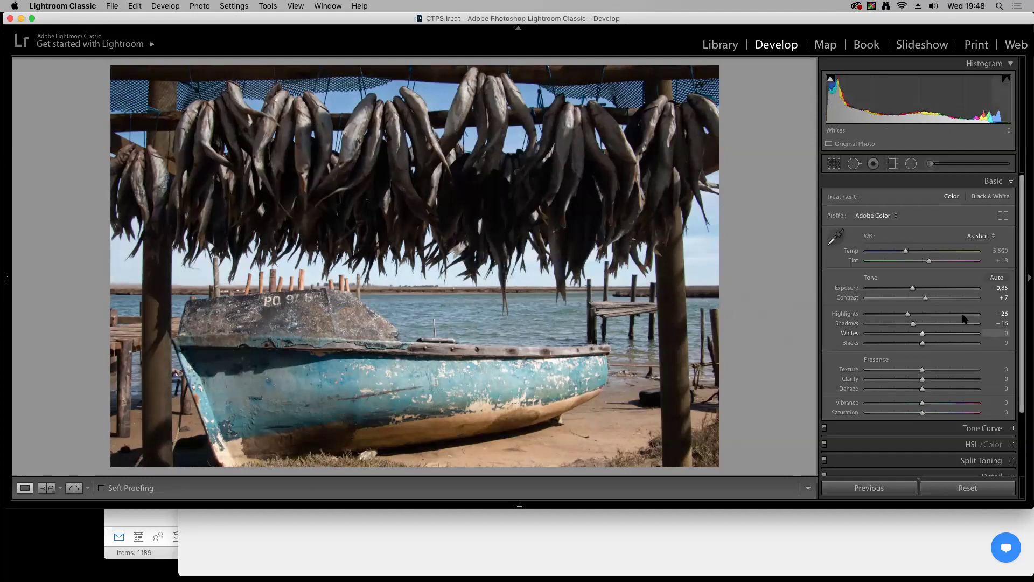
{"action": "mouse_move", "coordinate": [926, 336]}
{"action": "left_mouse_down"}
{"action": "mouse_move", "coordinate": [920, 345]}
{"action": "mouse_move", "coordinate": [918, 325]}
{"action": "left_mouse_up"}
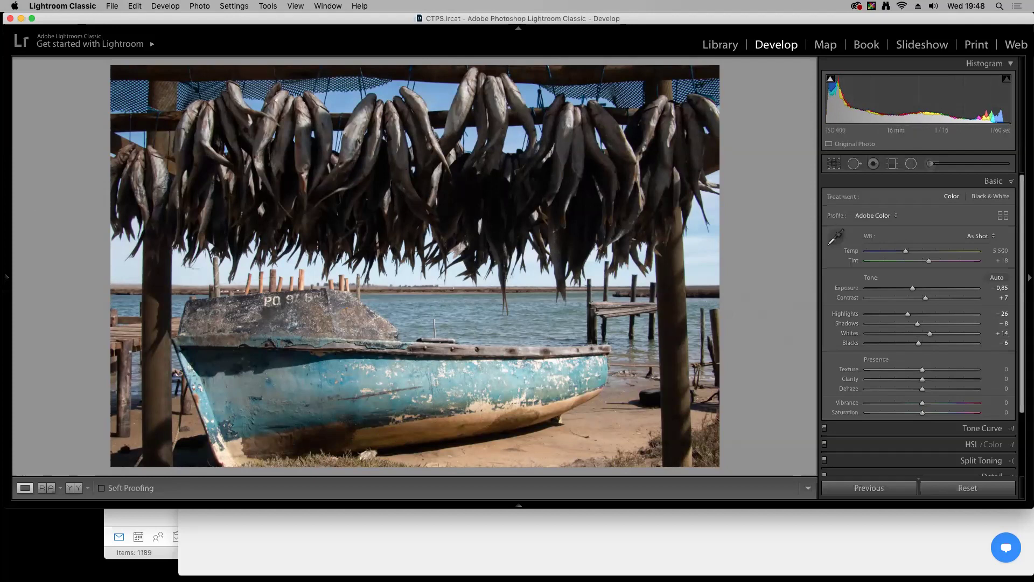
Raise the boat photo's texture to +24, checking the effect on the fish and boat in close-up
{"action": "mouse_move", "coordinate": [6, 277]}
{"action": "left_click", "coordinate": [137, 63]}
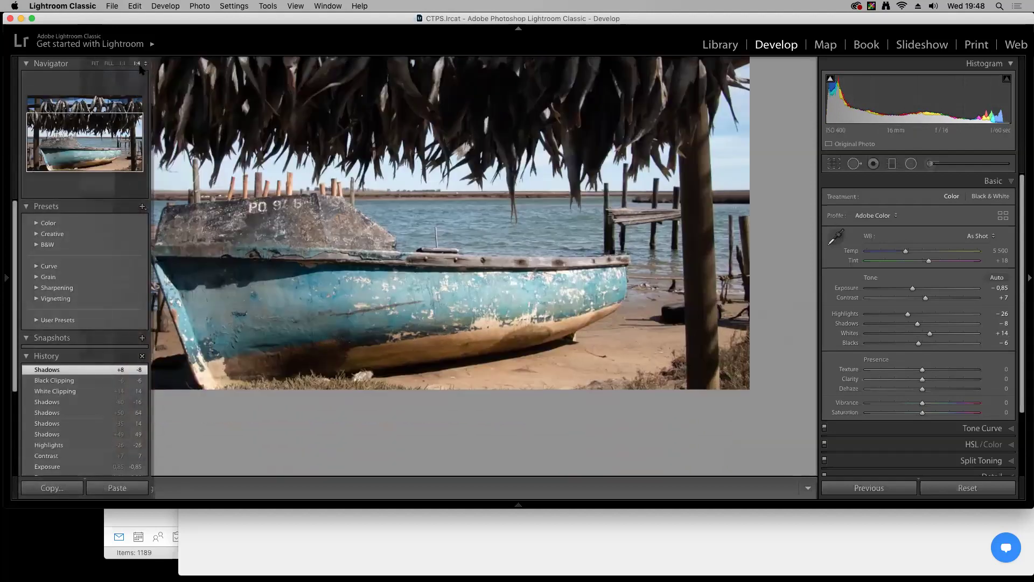
{"action": "left_click", "coordinate": [144, 64]}
{"action": "left_click", "coordinate": [158, 73]}
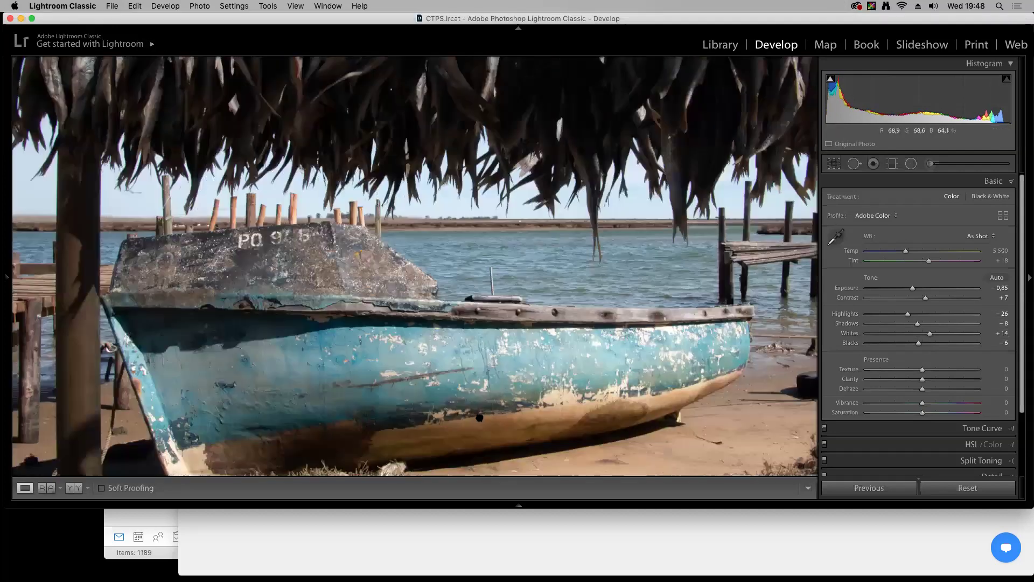
{"action": "left_click_drag", "start_coordinate": [421, 224], "coordinate": [399, 320]}
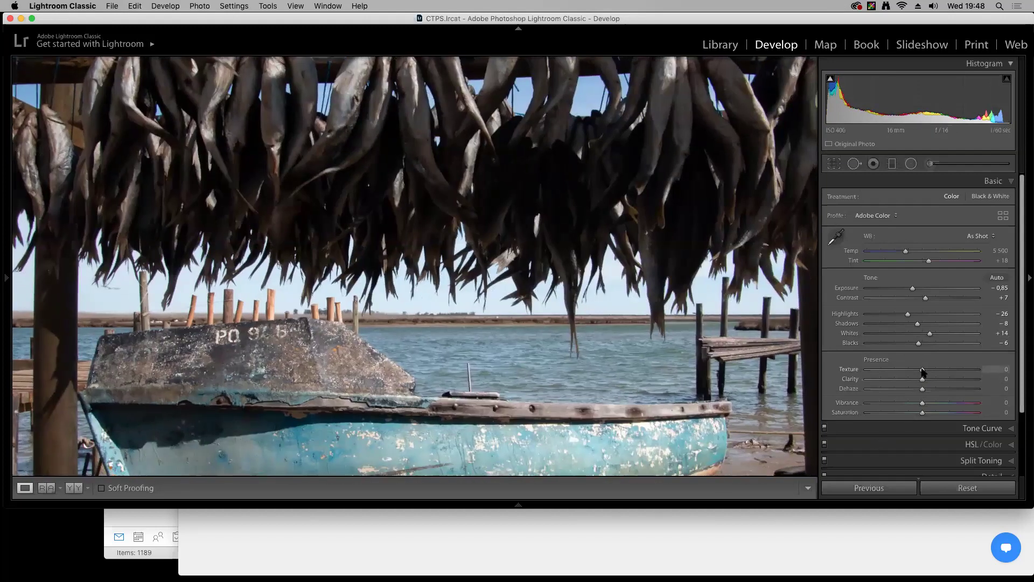
{"action": "left_click_drag", "start_coordinate": [925, 371], "coordinate": [928, 373]}
{"action": "left_click_drag", "start_coordinate": [928, 372], "coordinate": [941, 375]}
{"action": "left_click_drag", "start_coordinate": [588, 375], "coordinate": [599, 404]}
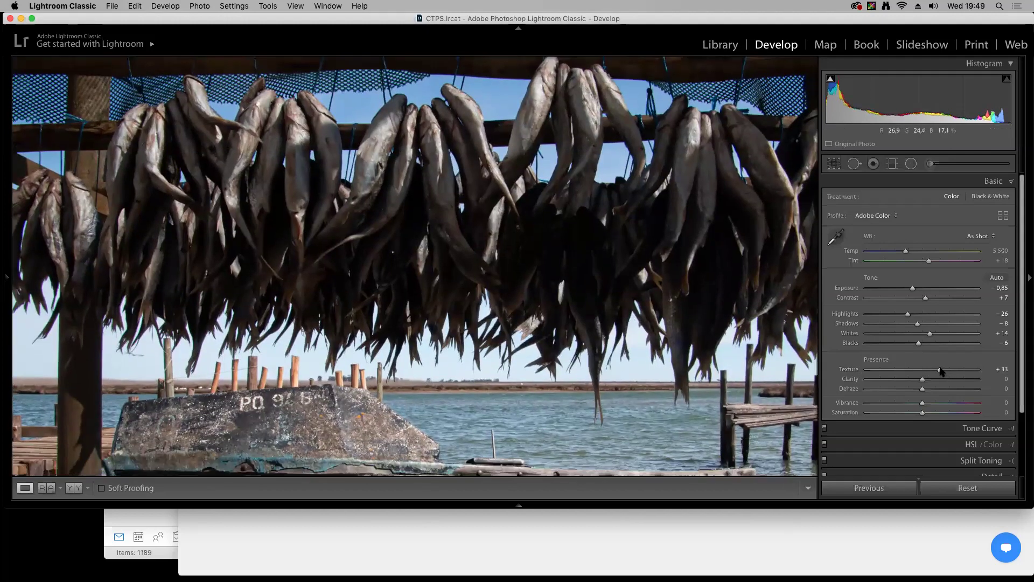
{"action": "left_click_drag", "start_coordinate": [941, 371], "coordinate": [939, 371]}
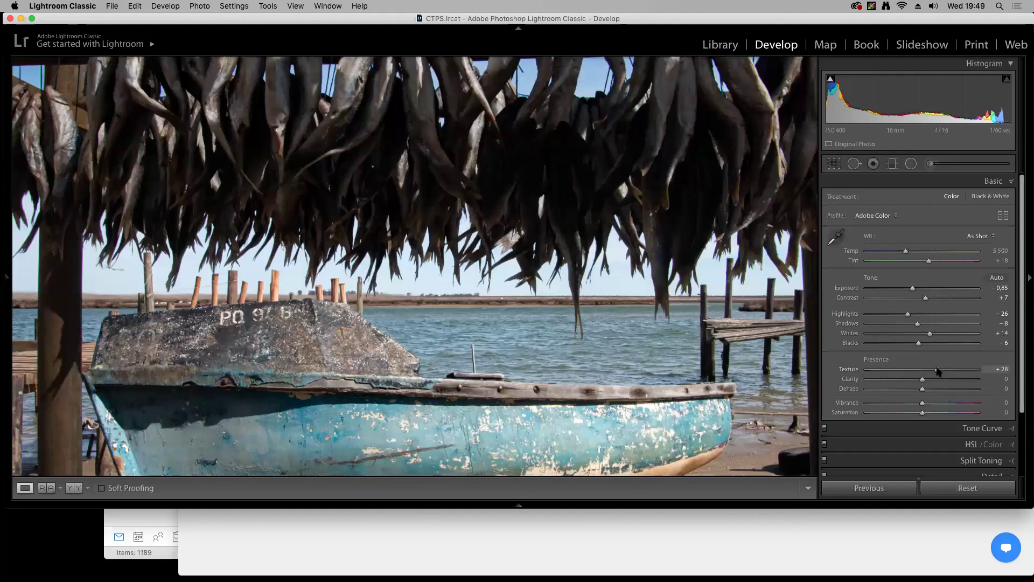
{"action": "left_click_drag", "start_coordinate": [936, 371], "coordinate": [936, 371]}
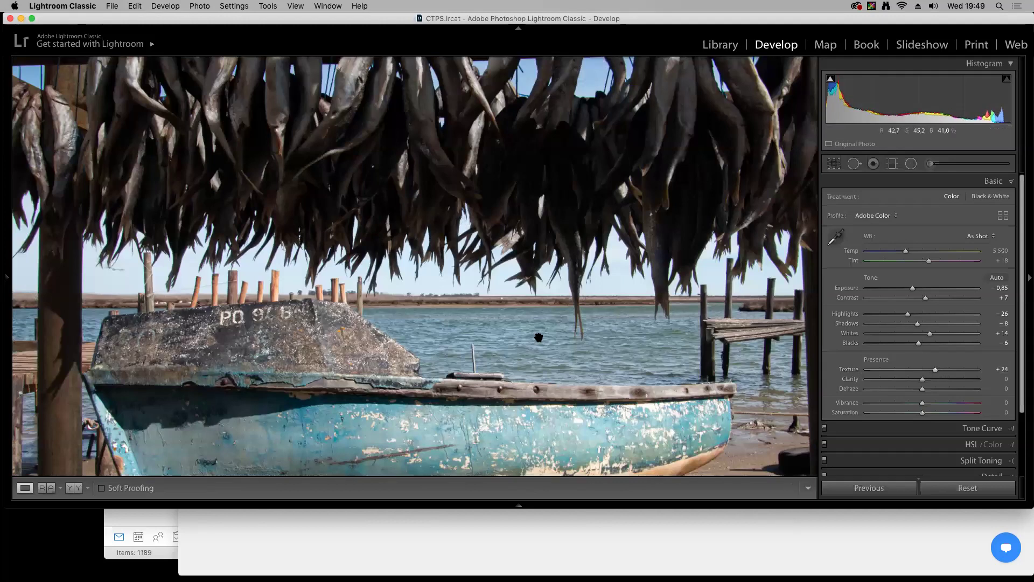
{"action": "left_click", "coordinate": [609, 388]}
{"action": "left_click", "coordinate": [609, 388]}
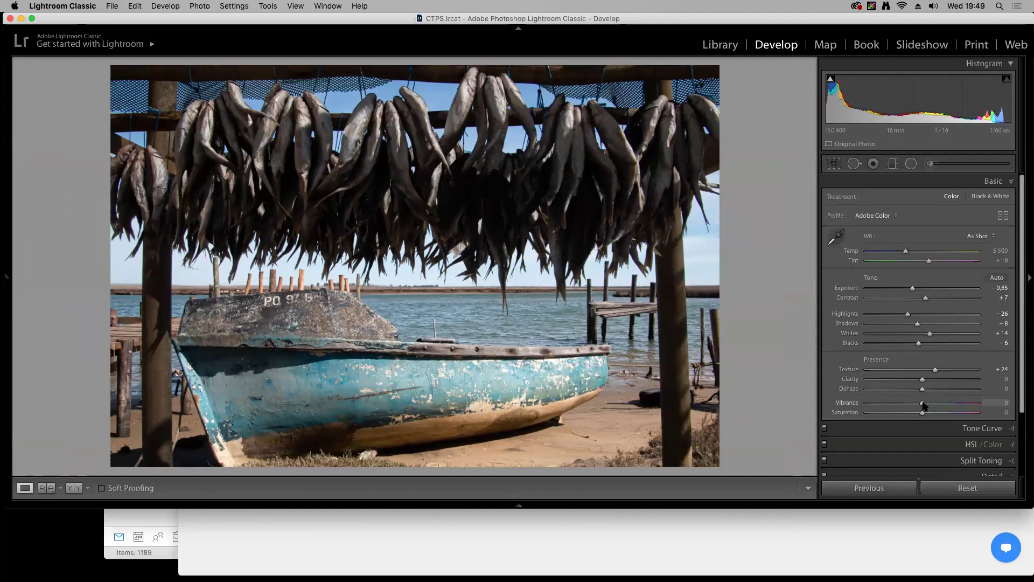
Reduce the boat photo's vibrance to -22 and compare the before and after versions side by side
{"action": "left_click_drag", "start_coordinate": [921, 402], "coordinate": [914, 402]}
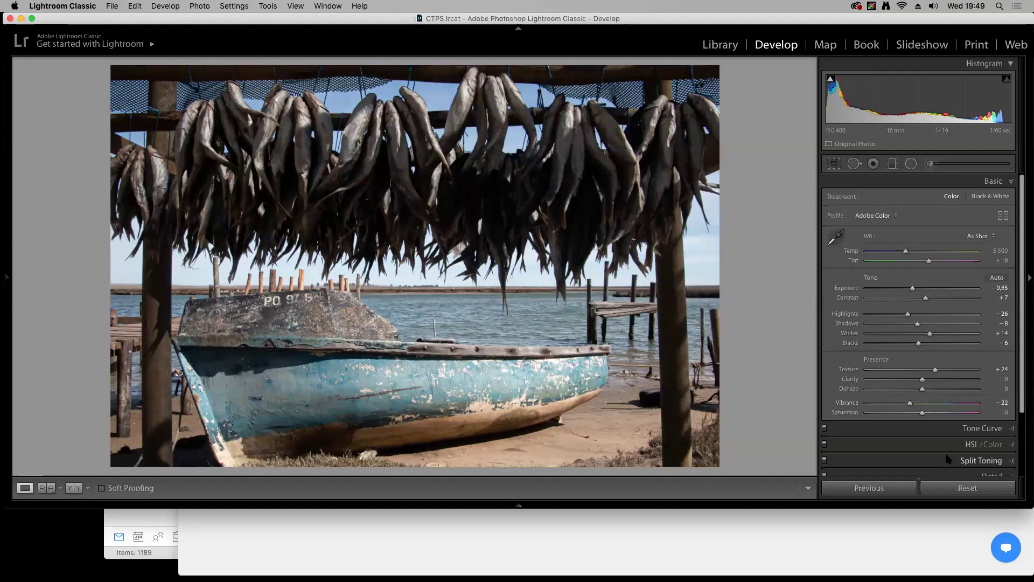
{"action": "key", "text": "y"}
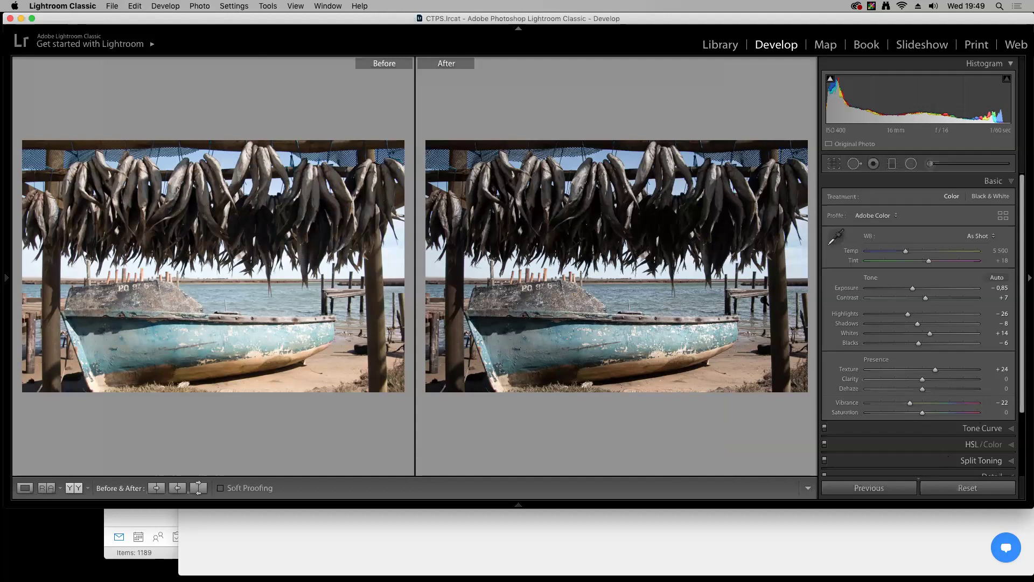
{"action": "mouse_move", "coordinate": [4, 277]}
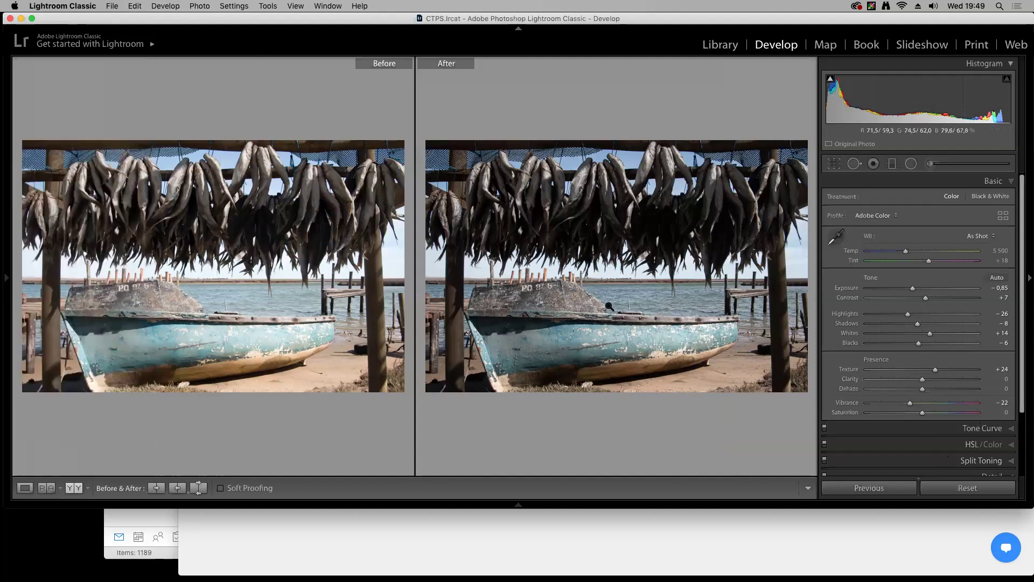
{"action": "key", "text": "y"}
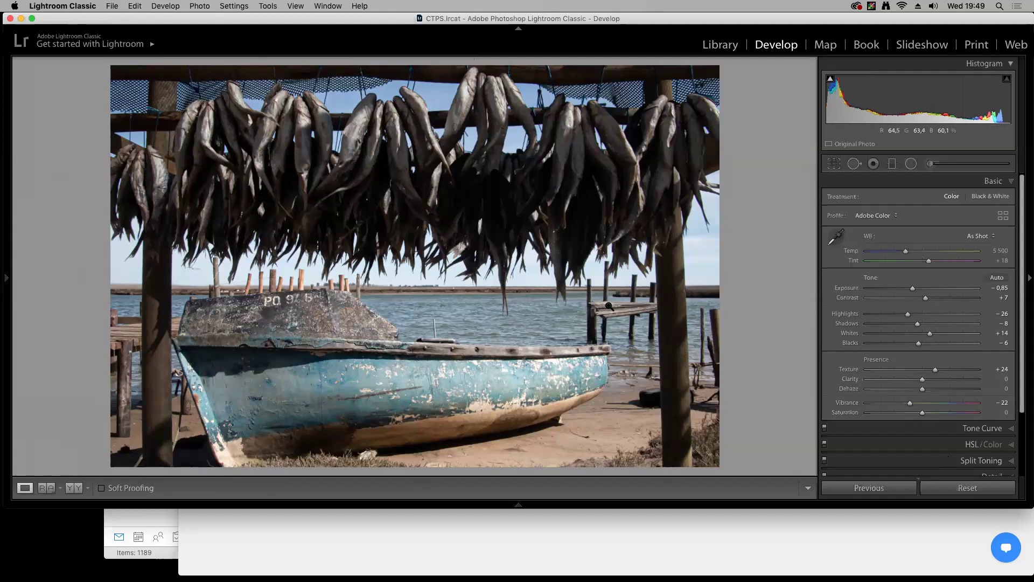
Place a wide, flat radial filter over the hanging fish and invert it to affect the area inside the ellipse
{"action": "left_click", "coordinate": [911, 165]}
{"action": "left_click_drag", "start_coordinate": [396, 191], "coordinate": [782, 256]}
{"action": "left_click_drag", "start_coordinate": [396, 191], "coordinate": [398, 197]}
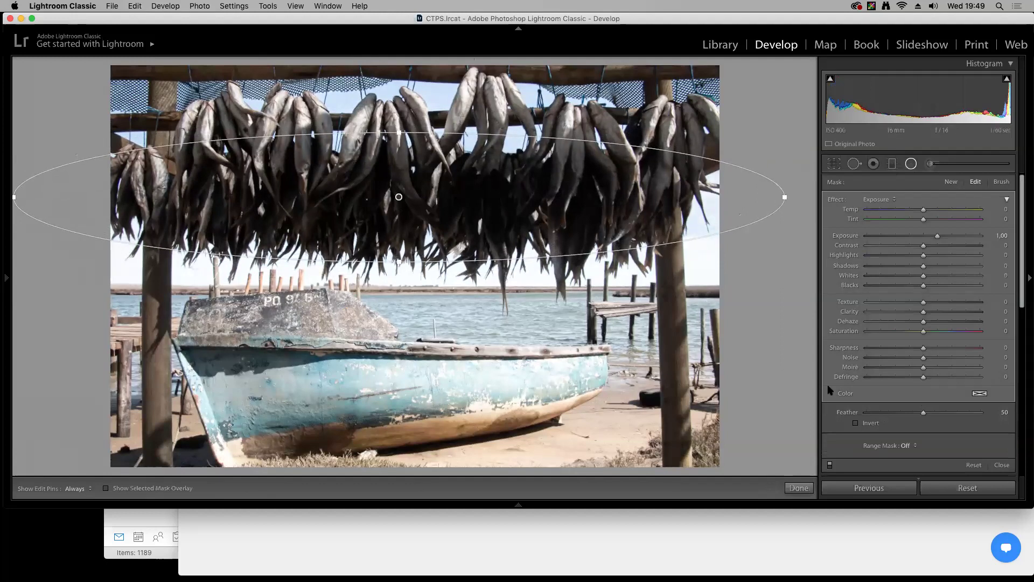
{"action": "left_click", "coordinate": [855, 423]}
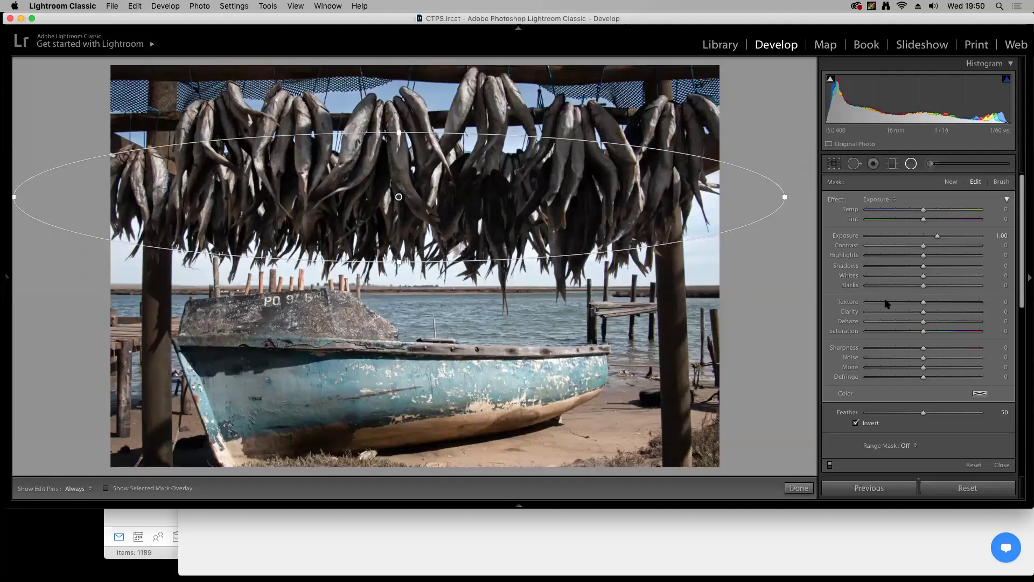
Set the radial filter's exposure to 0.69, shadows to 57 and blacks to -11
{"action": "mouse_move", "coordinate": [937, 240]}
{"action": "left_mouse_down"}
{"action": "mouse_move", "coordinate": [922, 240]}
{"action": "mouse_move", "coordinate": [930, 267]}
{"action": "mouse_move", "coordinate": [958, 269]}
{"action": "mouse_move", "coordinate": [930, 239]}
{"action": "left_mouse_up"}
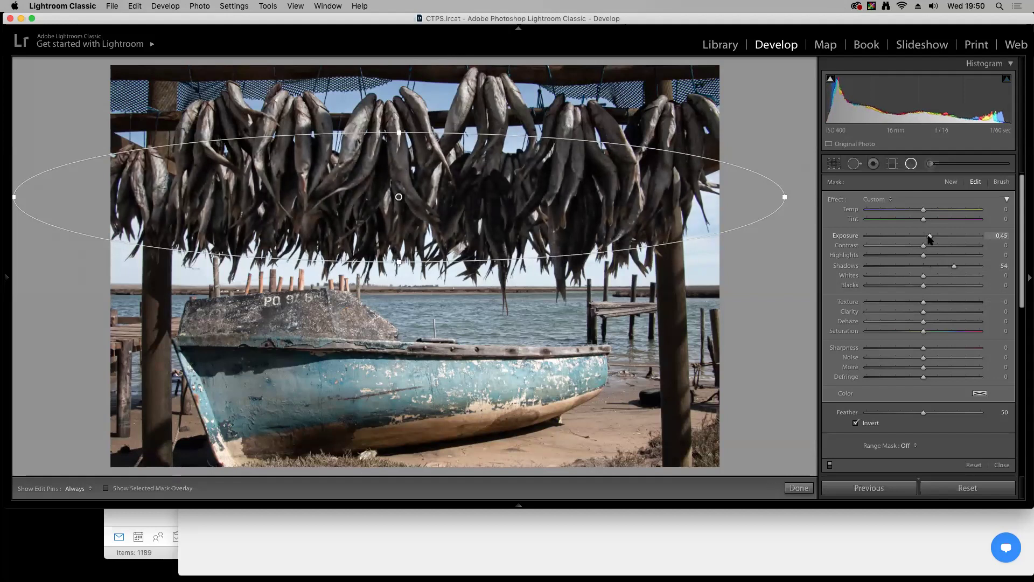
{"action": "left_click_drag", "start_coordinate": [923, 285], "coordinate": [932, 238]}
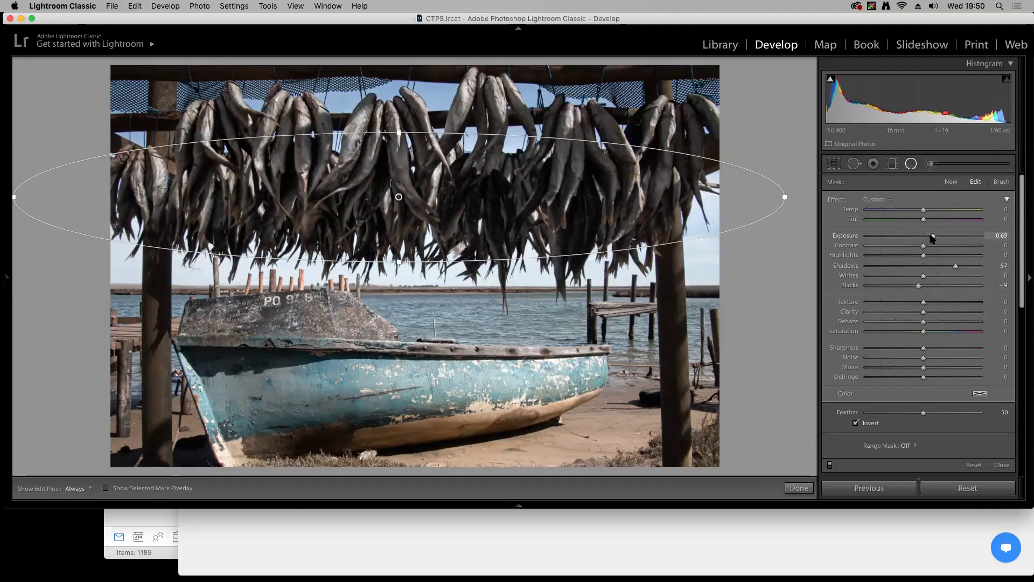
{"action": "left_click_drag", "start_coordinate": [919, 286], "coordinate": [919, 287]}
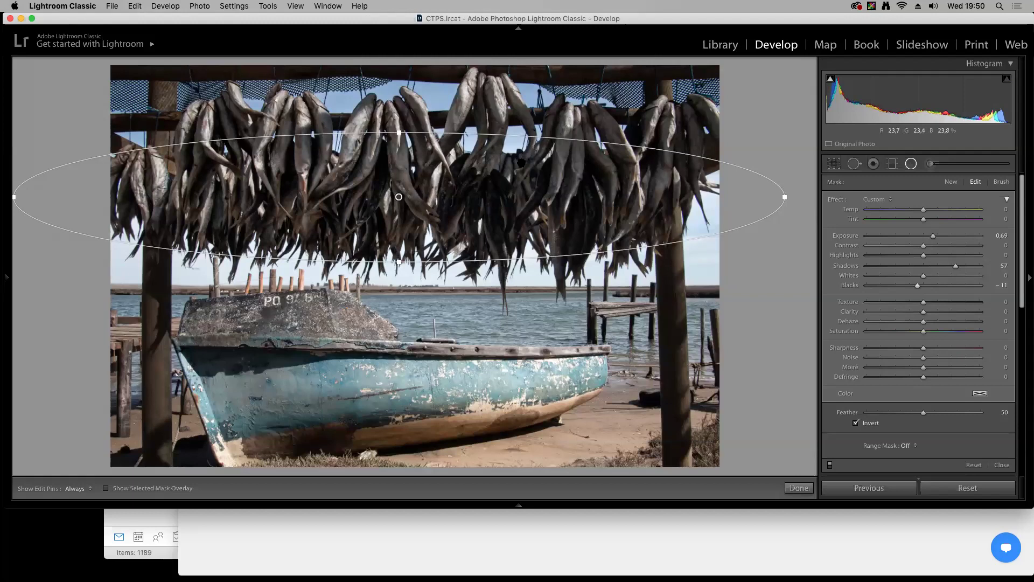
Raise the radial filter's texture to about 21, finish the filter, and compare the photo before and after
{"action": "key", "text": "super+equal"}
{"action": "key", "text": "super+equal"}
{"action": "key", "text": "super+equal"}
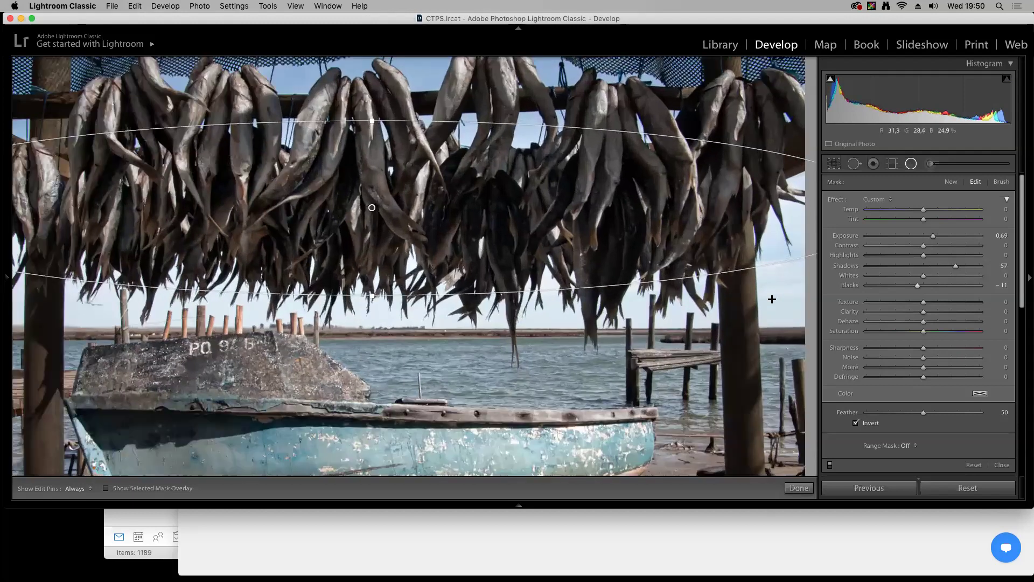
{"action": "left_click_drag", "start_coordinate": [923, 303], "coordinate": [935, 305]}
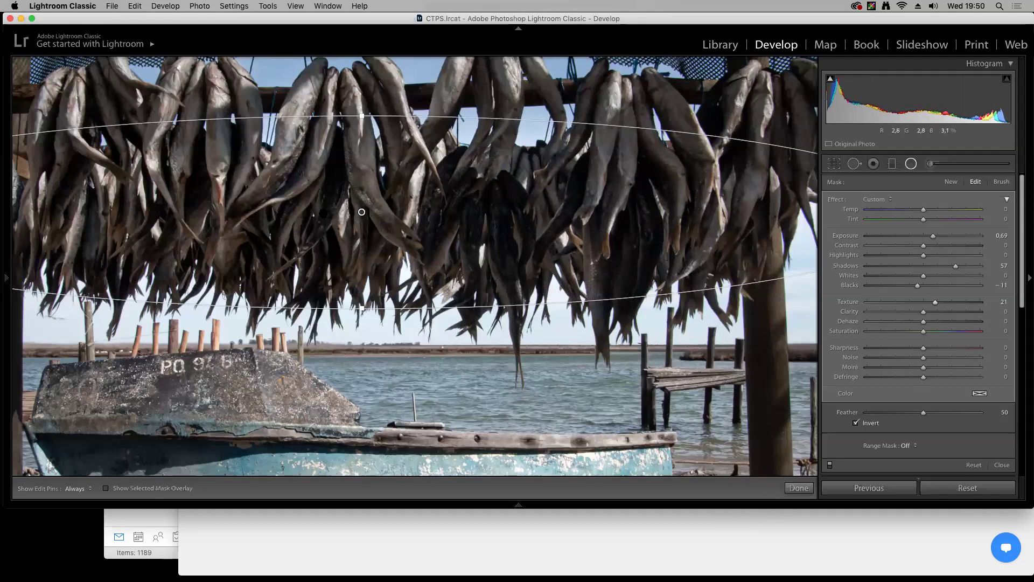
{"action": "left_click_drag", "start_coordinate": [935, 302], "coordinate": [936, 304]}
{"action": "left_click", "coordinate": [793, 488]}
{"action": "key", "text": "z"}
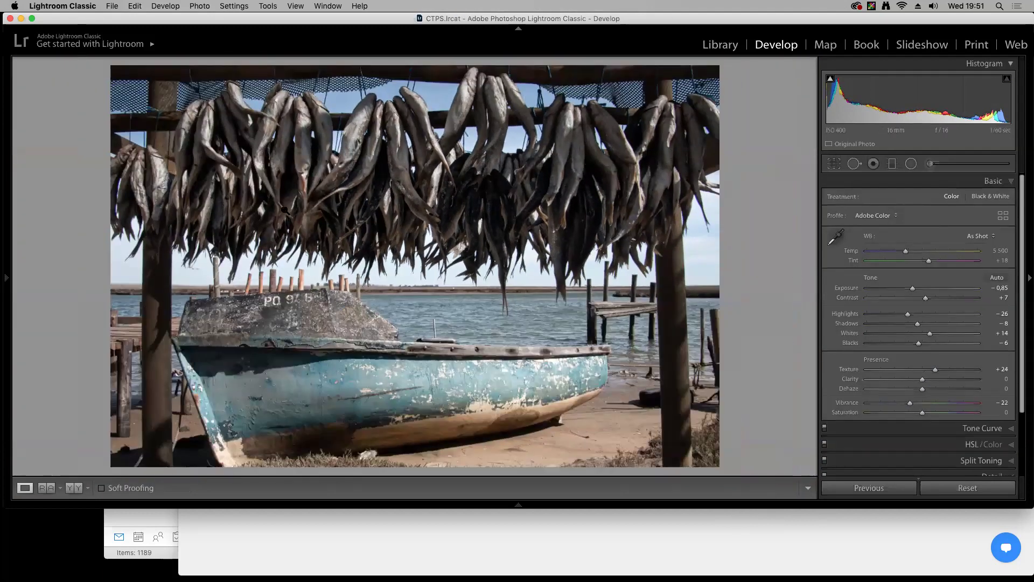
{"action": "key", "text": "y"}
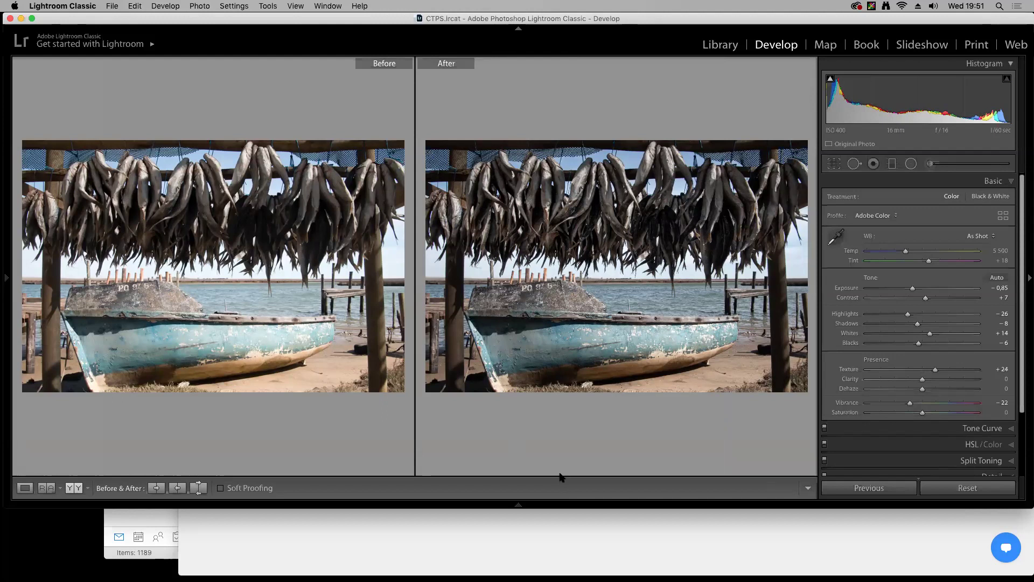
{"action": "key", "text": "y"}
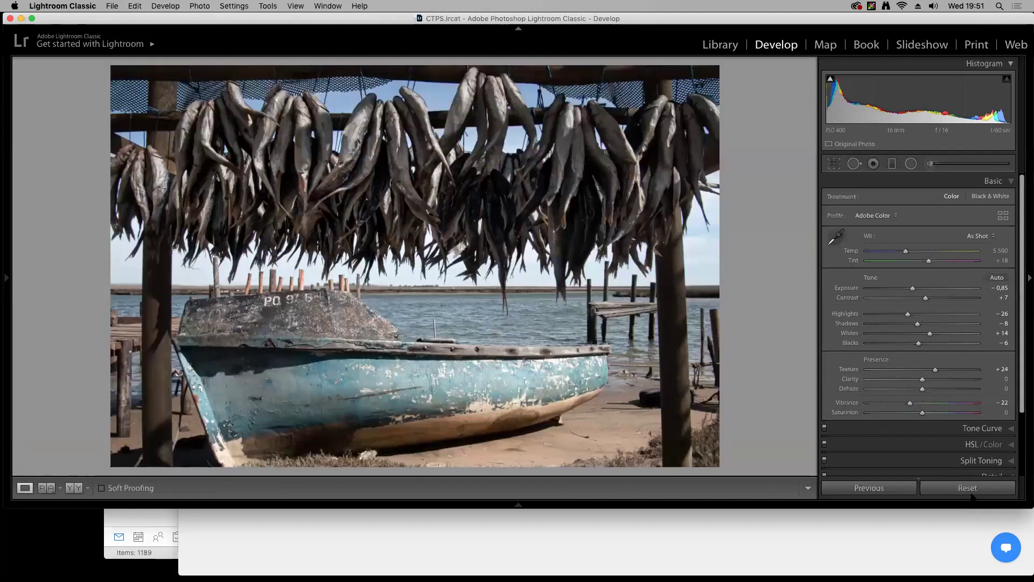
Lower the photo's blue luminance slightly, and set the color saturation to -3 for aqua and -16 for blue
{"action": "left_click", "coordinate": [971, 444]}
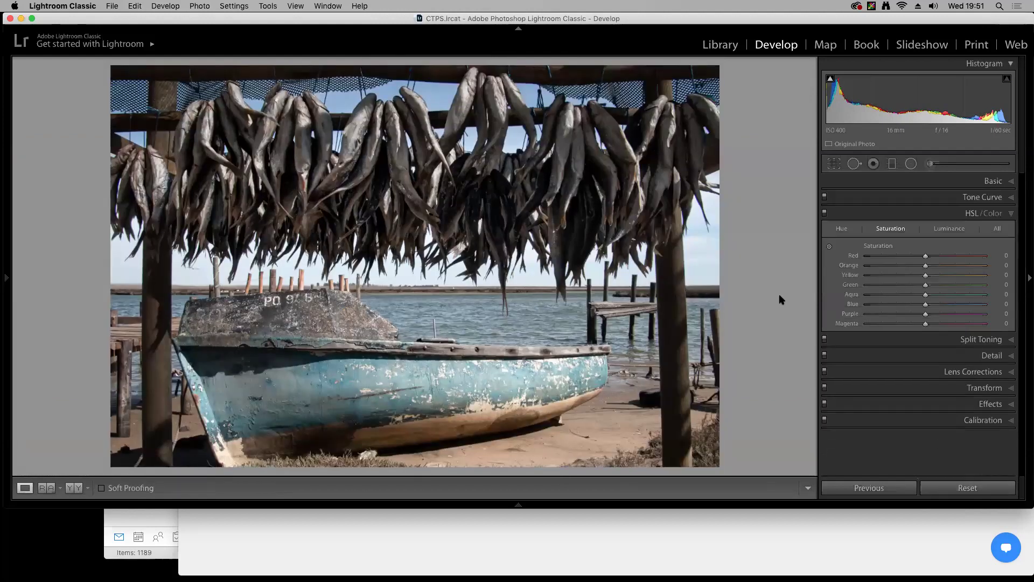
{"action": "left_click", "coordinate": [956, 229]}
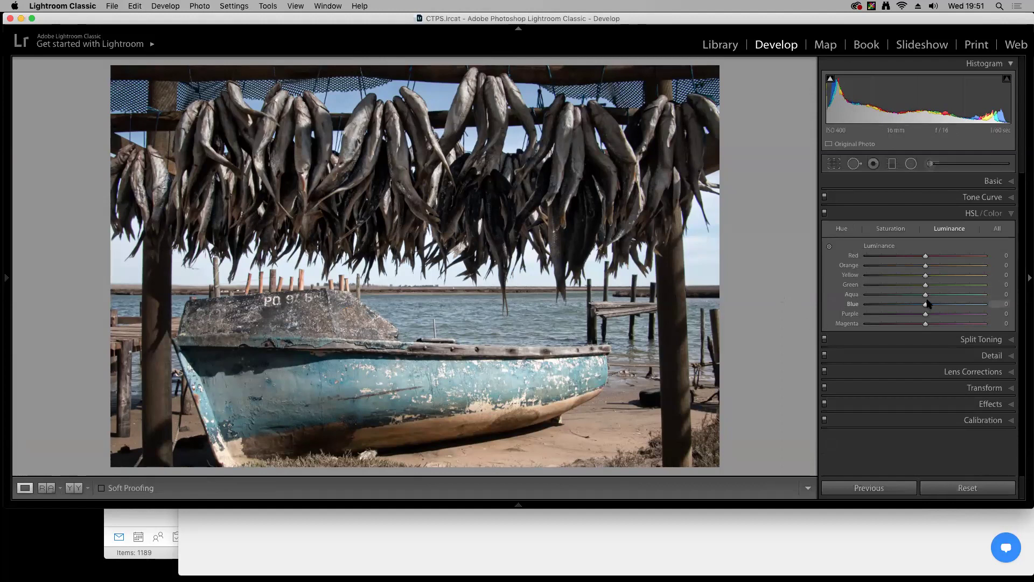
{"action": "mouse_move", "coordinate": [924, 308]}
{"action": "left_mouse_down"}
{"action": "mouse_move", "coordinate": [903, 308]}
{"action": "mouse_move", "coordinate": [924, 295]}
{"action": "mouse_move", "coordinate": [899, 304]}
{"action": "mouse_move", "coordinate": [910, 294]}
{"action": "mouse_move", "coordinate": [918, 306]}
{"action": "left_mouse_up"}
{"action": "left_click", "coordinate": [890, 229]}
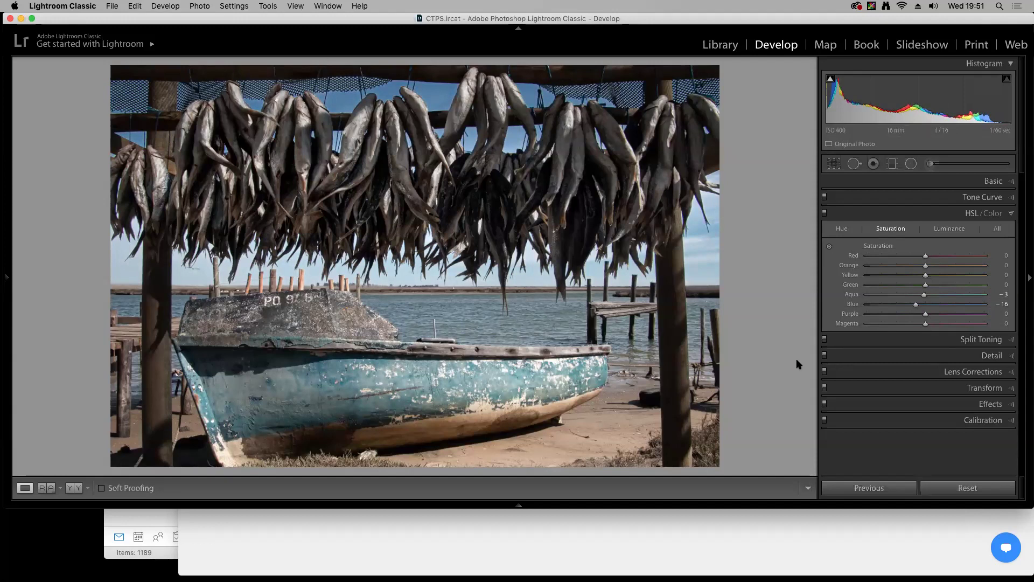
Place a graduated filter rising from the bottom foreground into the hull, set its exposure to -0.87, compare the effect, and finish it
{"action": "left_click", "coordinate": [892, 164]}
{"action": "left_click_drag", "start_coordinate": [475, 463], "coordinate": [472, 386]}
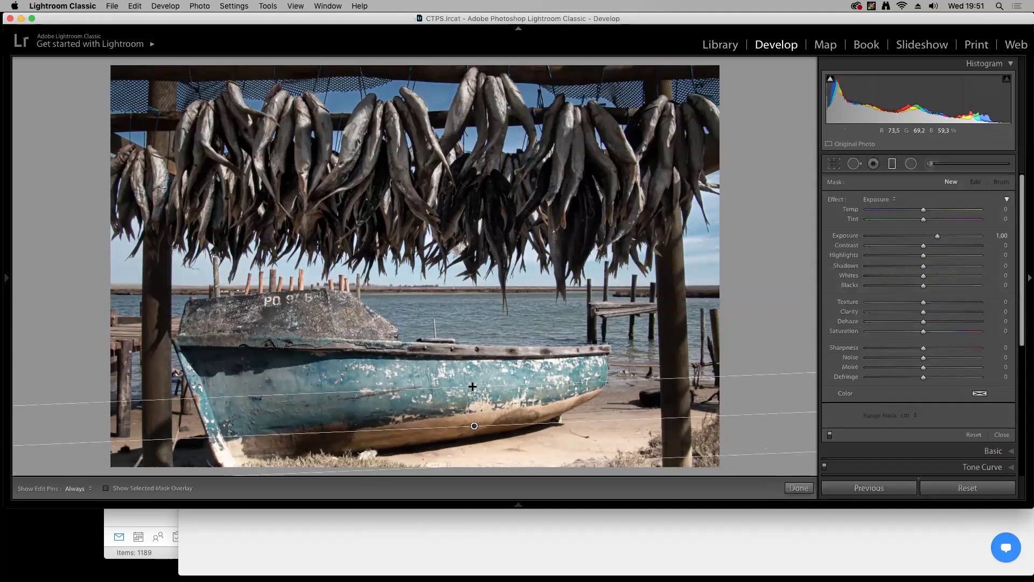
{"action": "left_click_drag", "start_coordinate": [938, 237], "coordinate": [909, 235]}
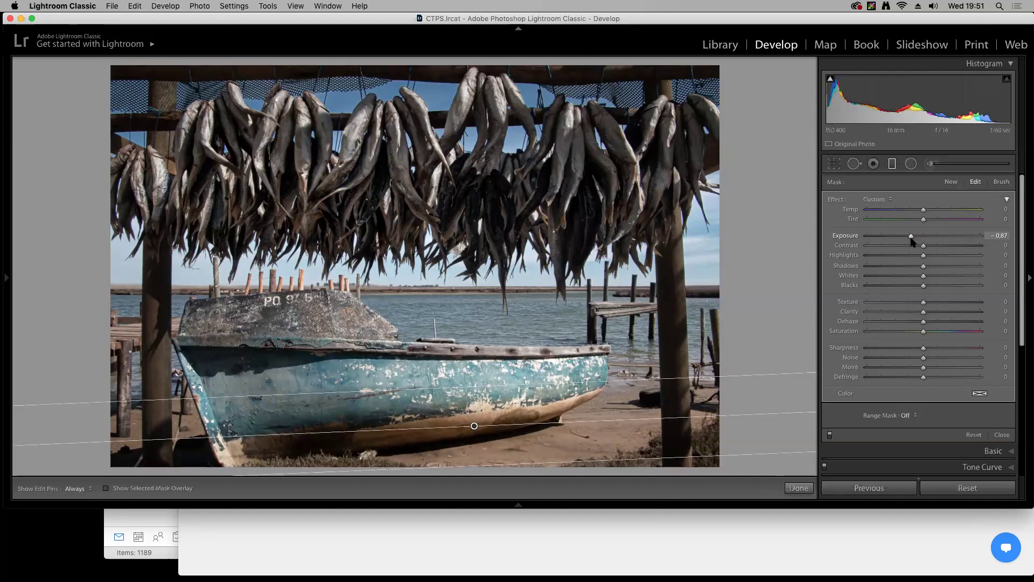
{"action": "left_click", "coordinate": [830, 435]}
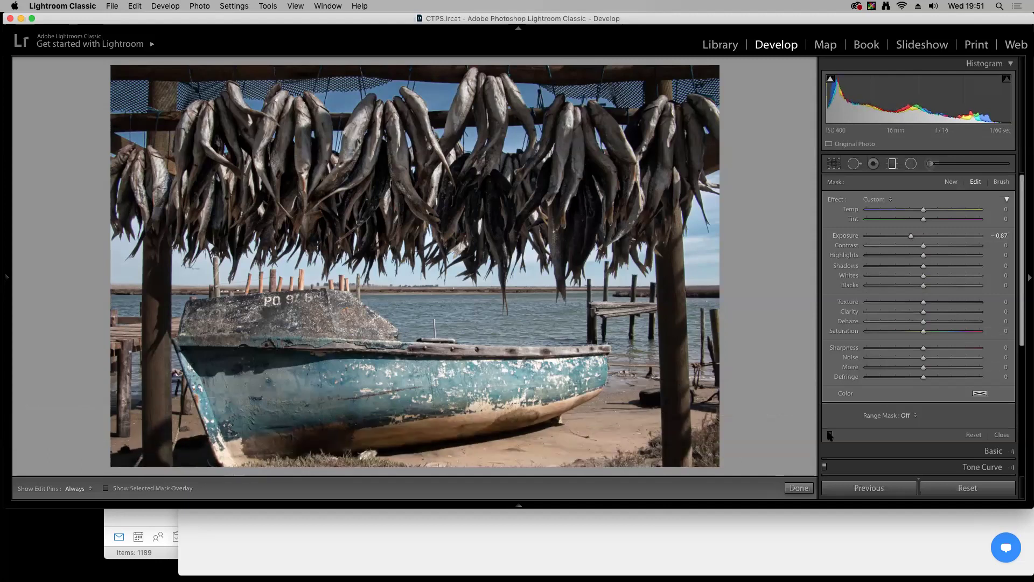
{"action": "left_click", "coordinate": [829, 435]}
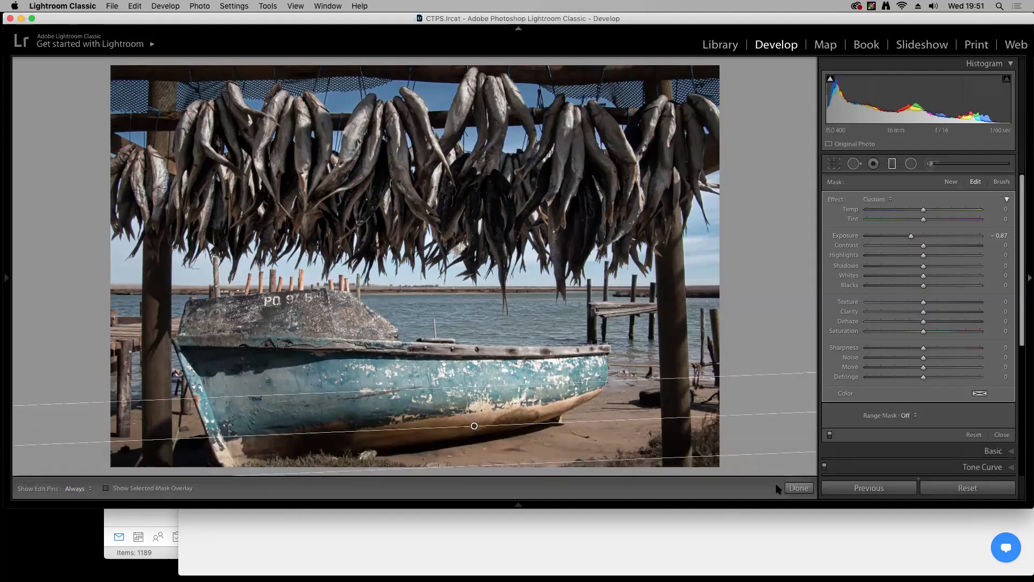
{"action": "left_click", "coordinate": [794, 488]}
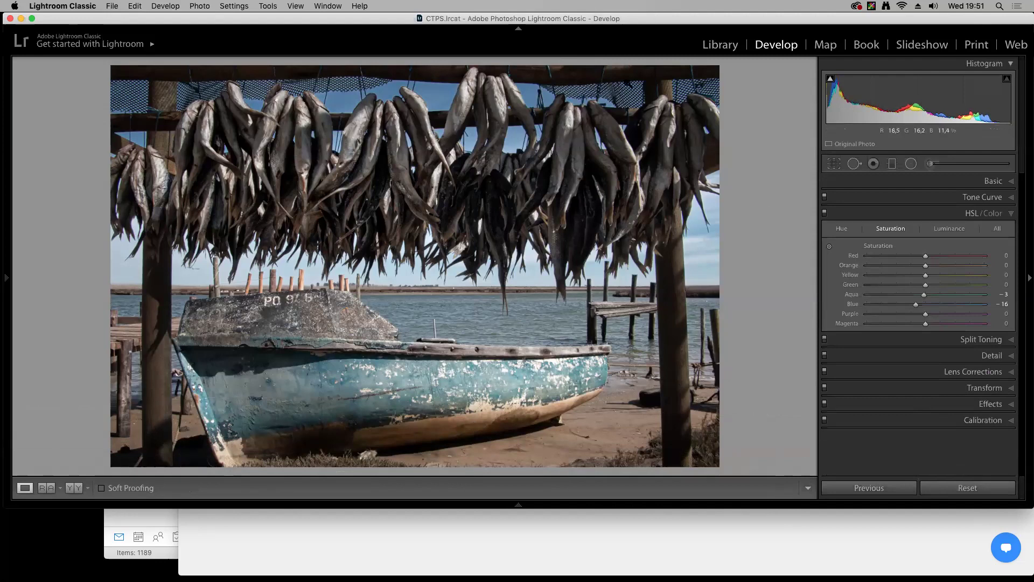
Inspect the hanging fish and netting up close for color fringing and remove the photo's chromatic aberration
{"action": "key", "text": "F7"}
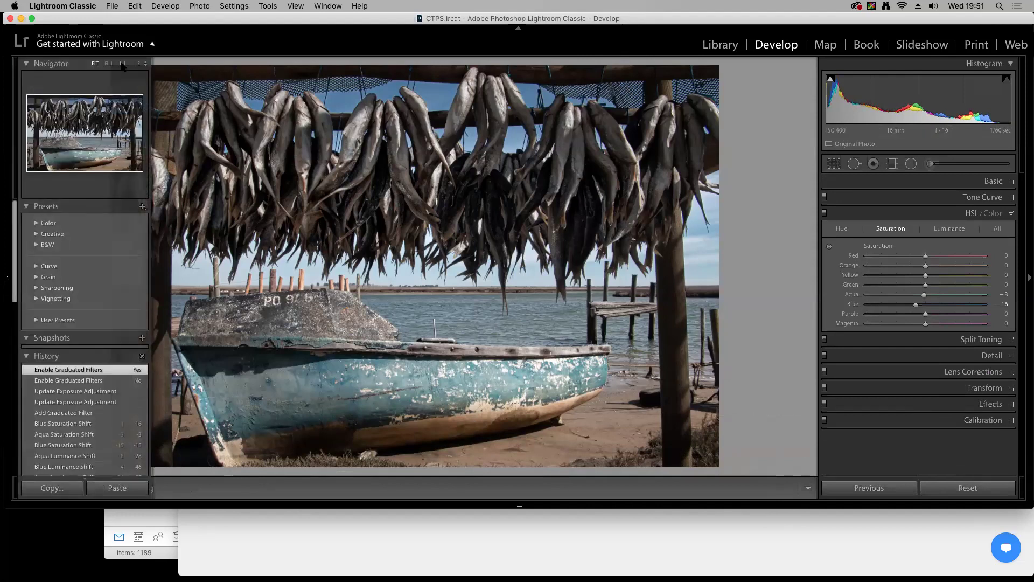
{"action": "left_click", "coordinate": [472, 390]}
{"action": "left_click_drag", "start_coordinate": [473, 390], "coordinate": [589, 297]}
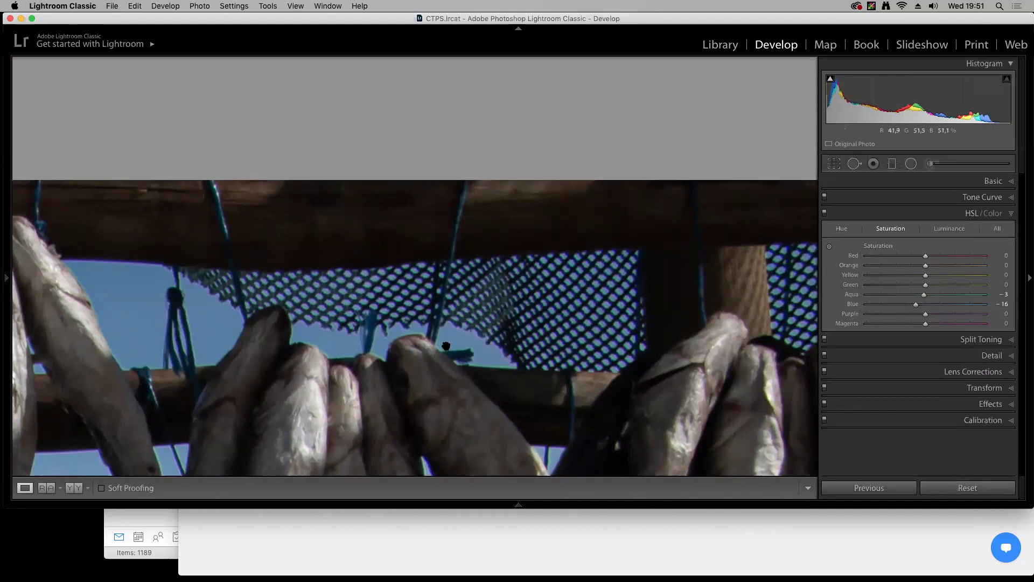
{"action": "left_click_drag", "start_coordinate": [446, 347], "coordinate": [450, 270]}
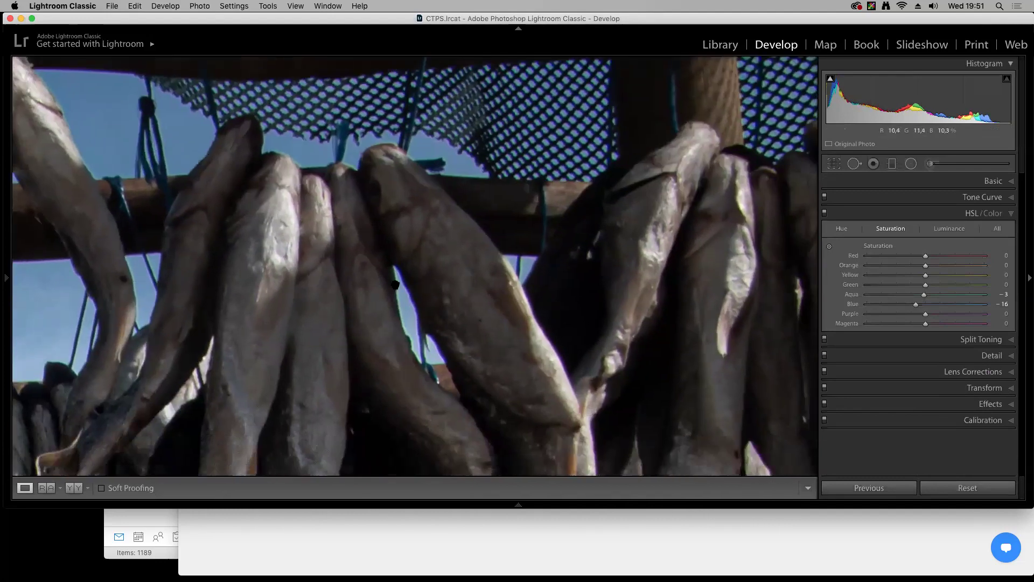
{"action": "left_click", "coordinate": [1003, 371]}
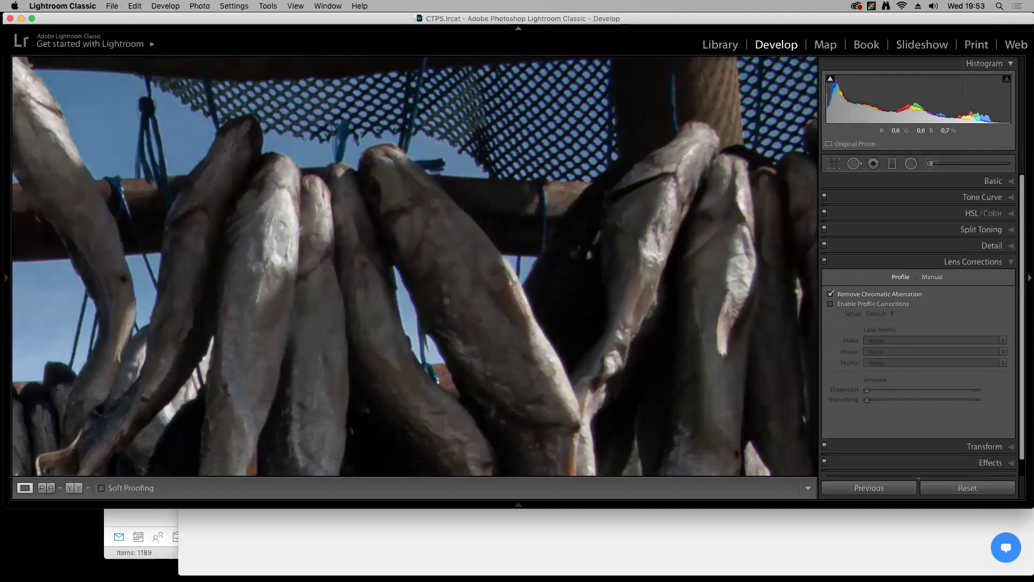
Enable the lens profile corrections while viewing the whole photo, switching them off and on to compare
{"action": "key", "text": "super+minus"}
{"action": "key", "text": "super+minus"}
{"action": "key", "text": "super+minus"}
{"action": "left_click", "coordinate": [828, 305]}
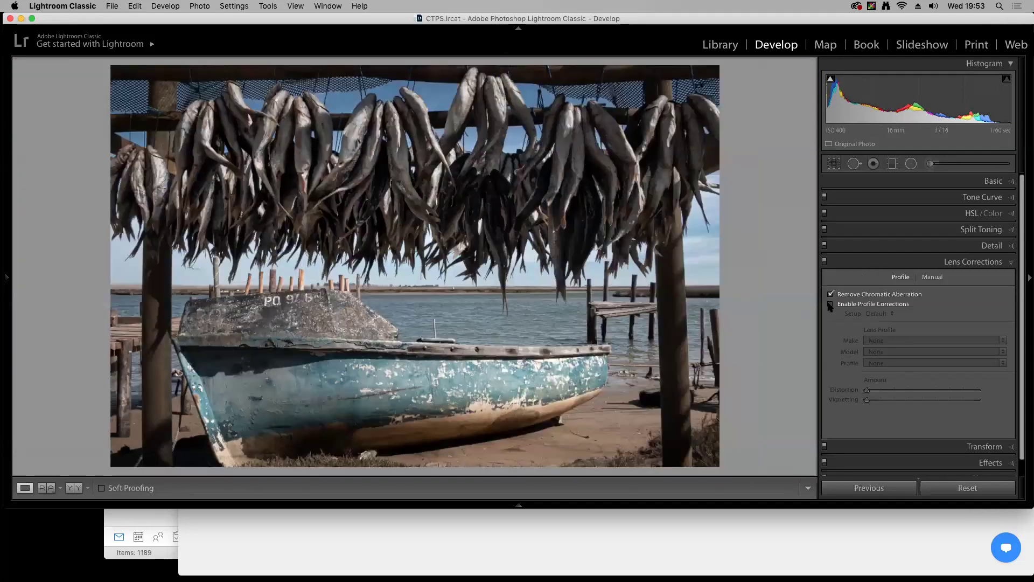
{"action": "left_click", "coordinate": [831, 304]}
{"action": "left_click", "coordinate": [830, 304]}
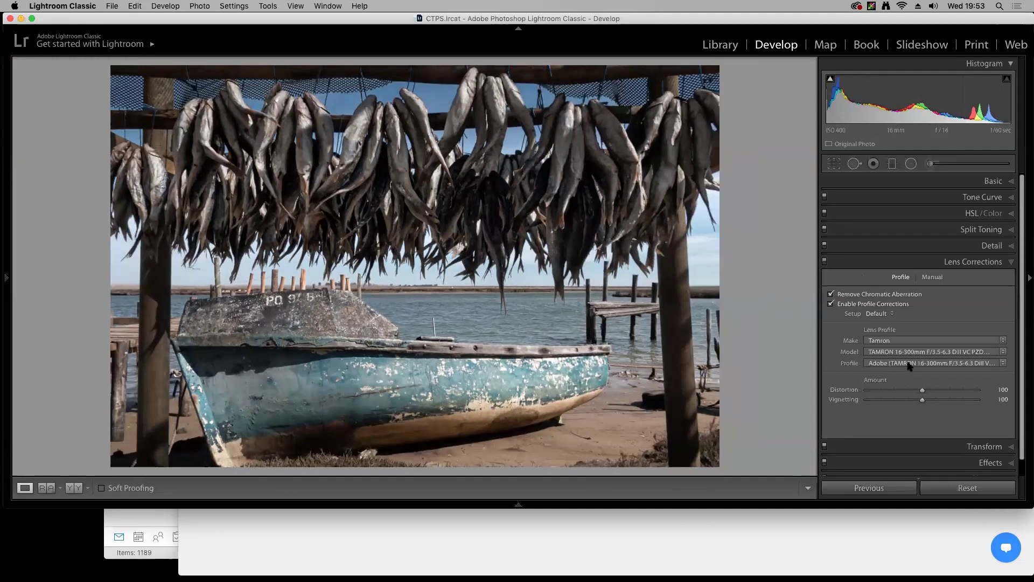
Choose guided Upright for the boat photo and reset its crop and straightening angle to the full frame
{"action": "left_click", "coordinate": [984, 446]}
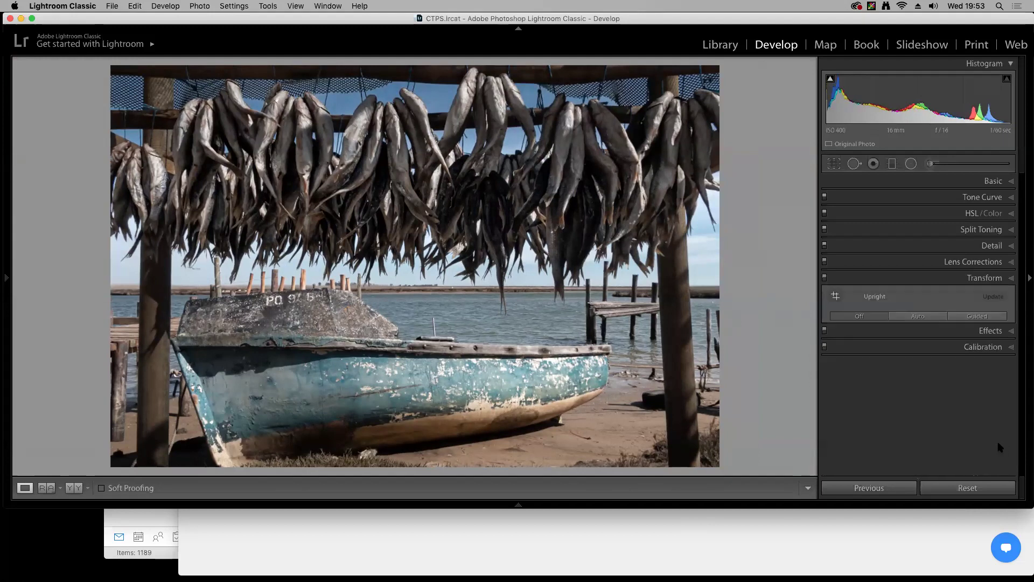
{"action": "left_click", "coordinate": [976, 313]}
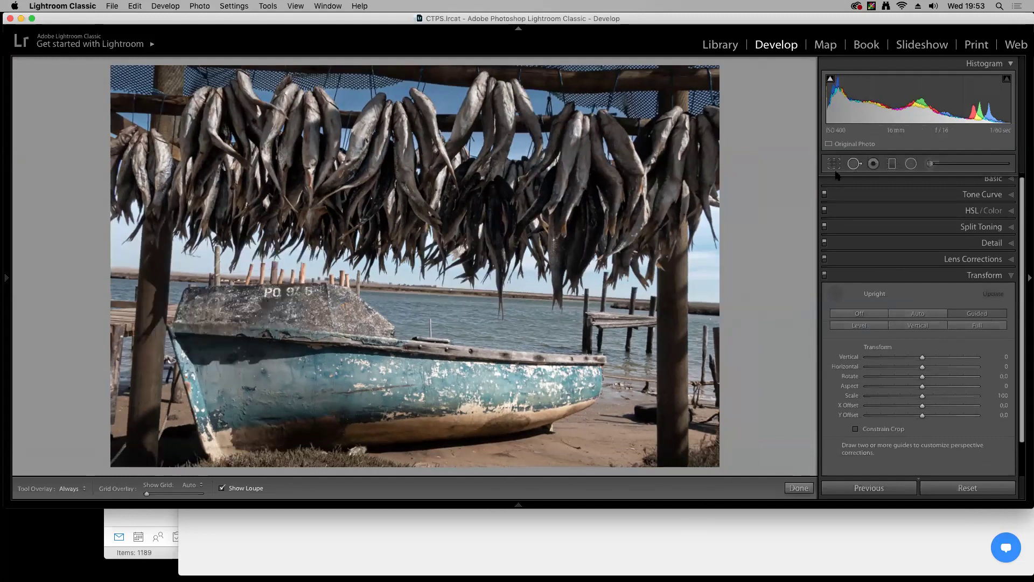
{"action": "key", "text": "r"}
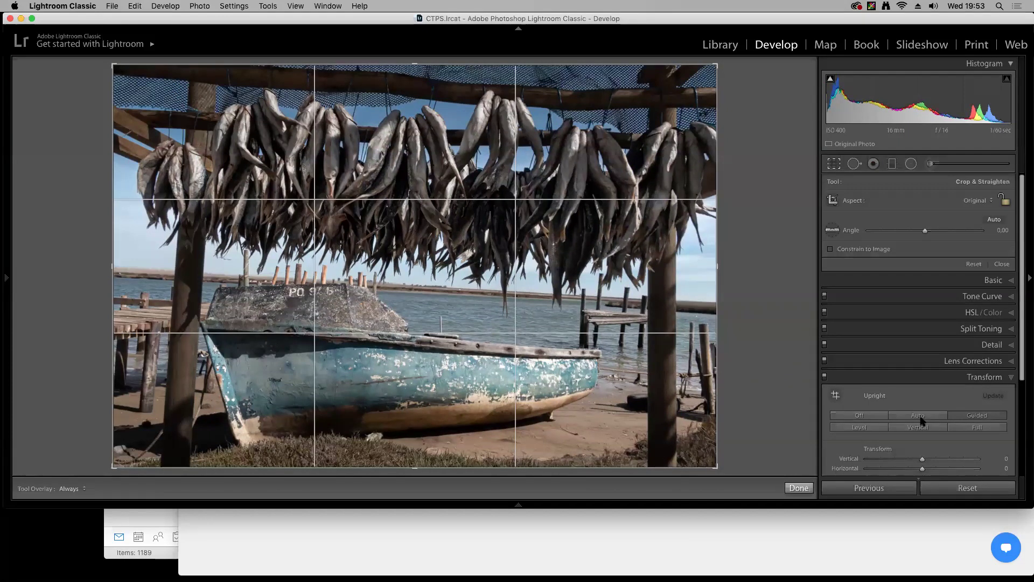
{"action": "left_click", "coordinate": [798, 488]}
Draw two vertical Upright guides along the outer edges of the two wooden posts
{"action": "left_click", "coordinate": [975, 315]}
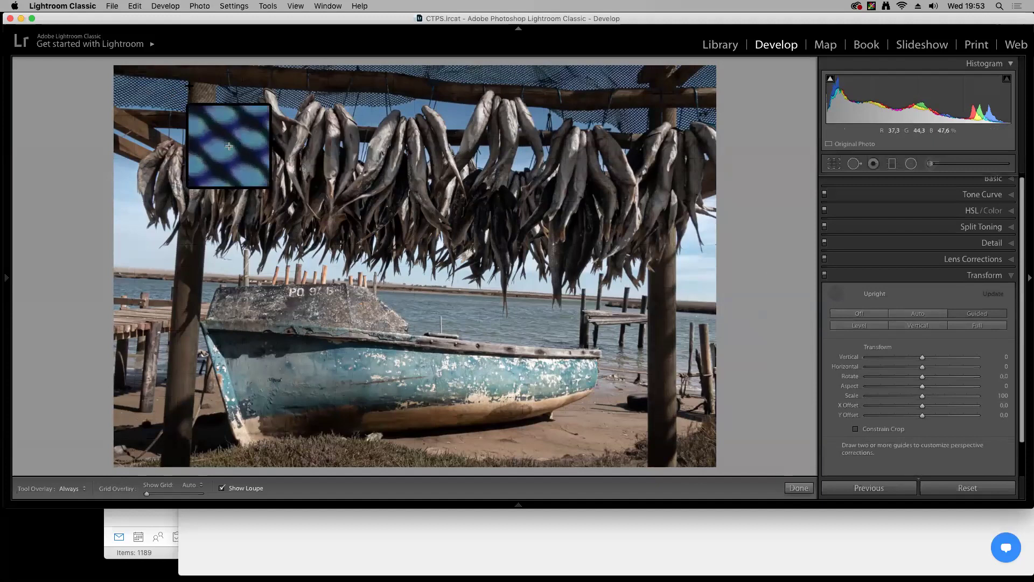
{"action": "mouse_move", "coordinate": [189, 84]}
{"action": "left_mouse_down"}
{"action": "mouse_move", "coordinate": [192, 275]}
{"action": "mouse_move", "coordinate": [161, 464]}
{"action": "left_mouse_up"}
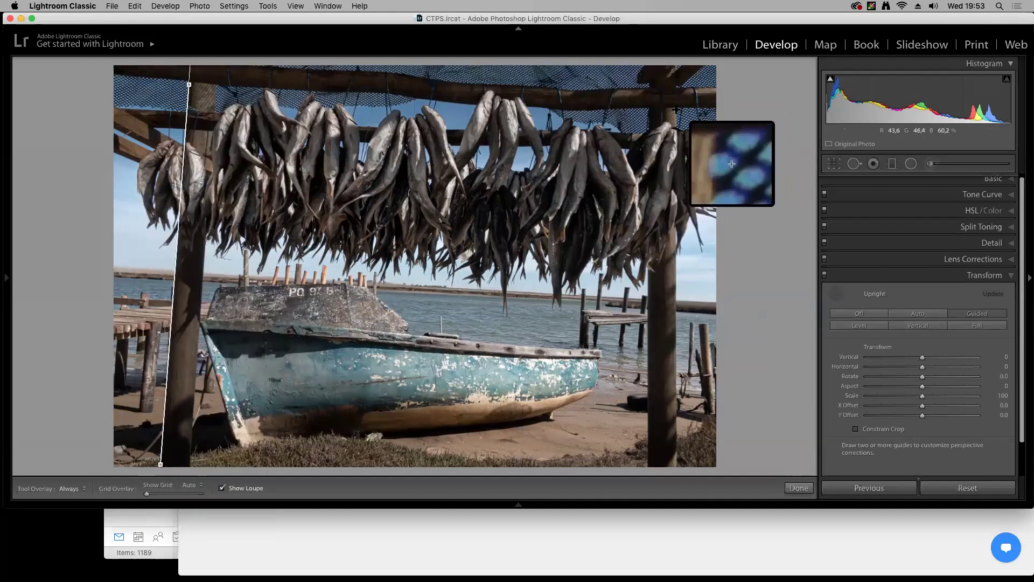
{"action": "mouse_move", "coordinate": [676, 109]}
{"action": "left_mouse_down"}
{"action": "mouse_move", "coordinate": [687, 425]}
{"action": "mouse_move", "coordinate": [676, 451]}
{"action": "left_mouse_up"}
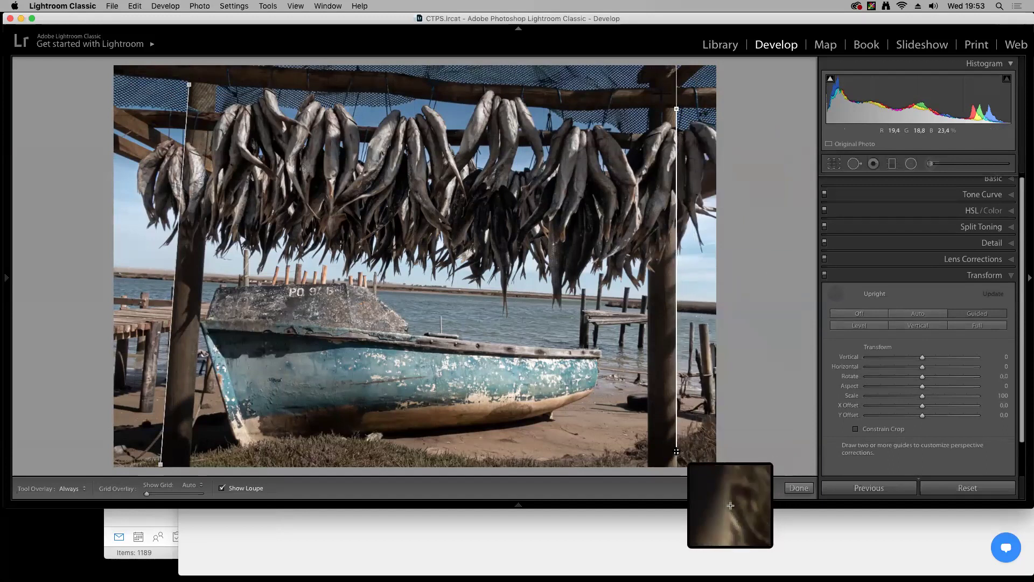
{"action": "left_click_drag", "start_coordinate": [676, 452], "coordinate": [677, 451]}
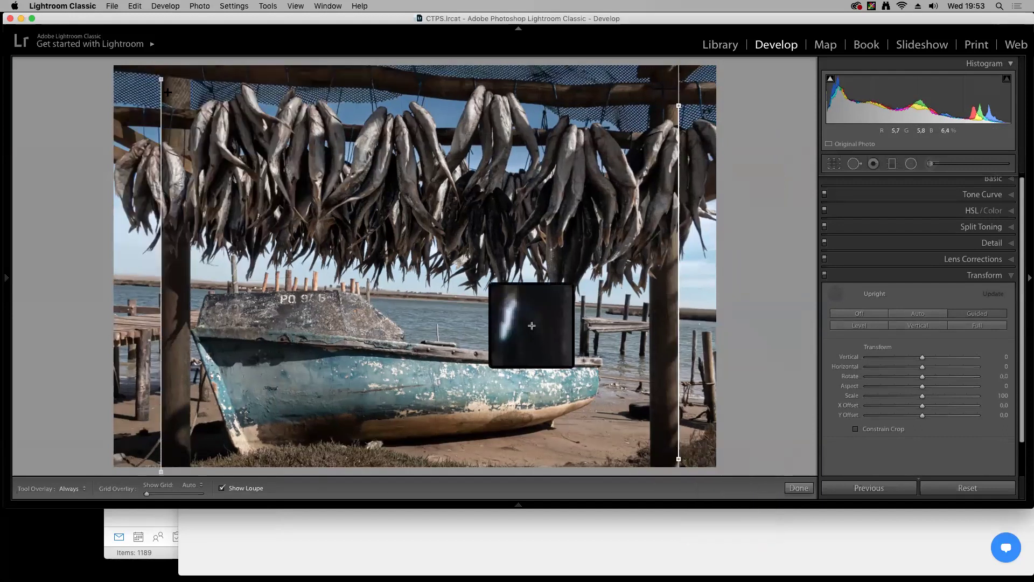
Draw horizontal Upright guides along the horizon and the upper wooden beam, and check the crop
{"action": "mouse_move", "coordinate": [114, 284]}
{"action": "left_mouse_down"}
{"action": "mouse_move", "coordinate": [559, 293]}
{"action": "mouse_move", "coordinate": [698, 311]}
{"action": "left_mouse_up"}
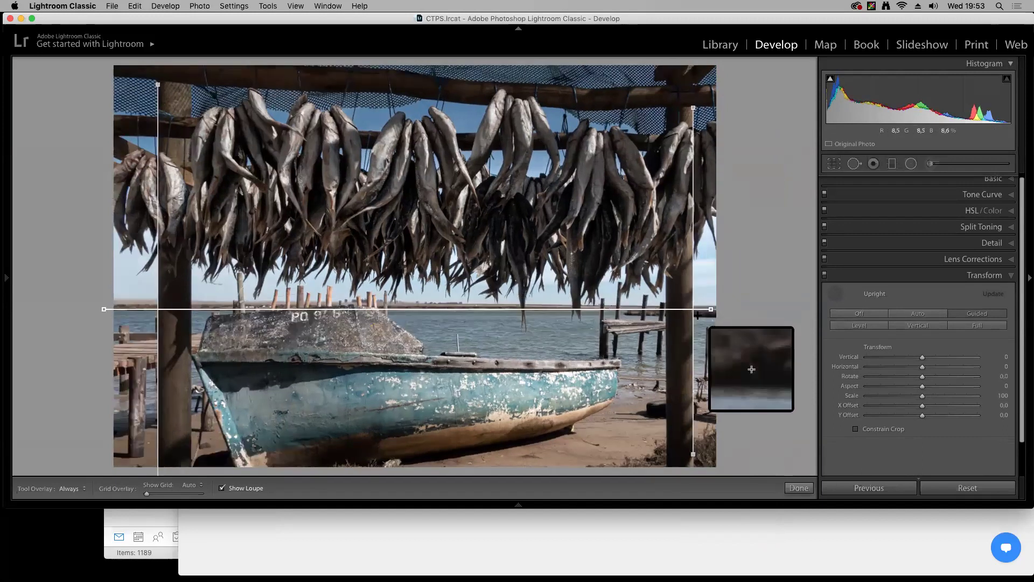
{"action": "left_click_drag", "start_coordinate": [116, 75], "coordinate": [724, 99]}
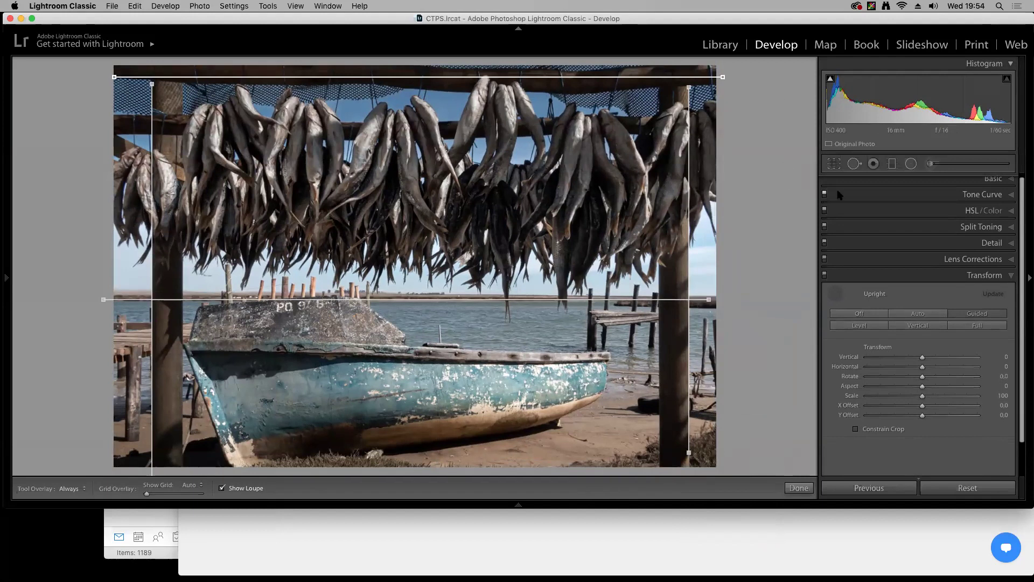
{"action": "left_click", "coordinate": [834, 165]}
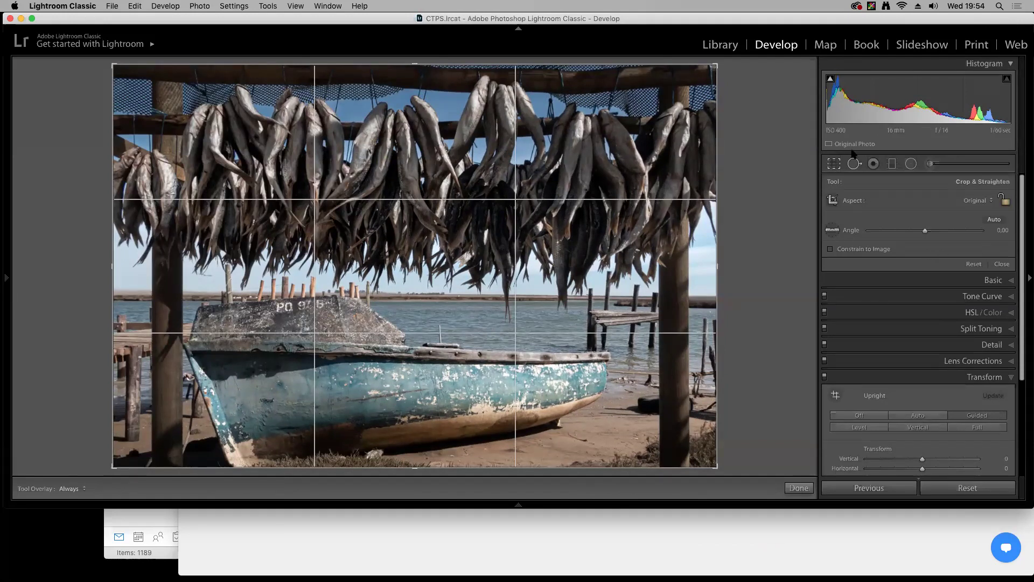
{"action": "left_click", "coordinate": [833, 165]}
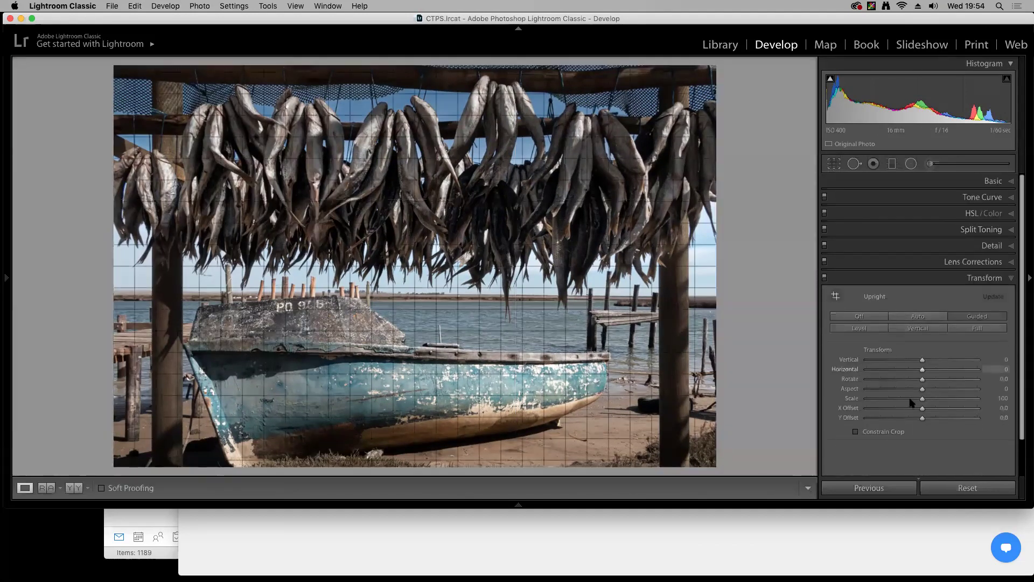
Set the transform scale to 96, the X offset to +0.5 and the Y offset to -0.5
{"action": "left_click_drag", "start_coordinate": [923, 401], "coordinate": [918, 401]}
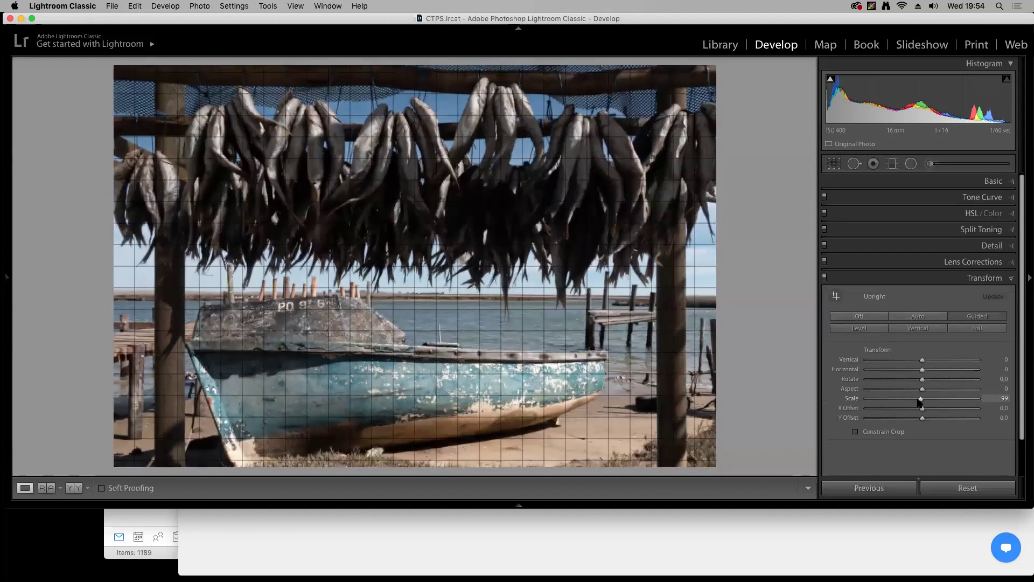
{"action": "left_click_drag", "start_coordinate": [918, 401], "coordinate": [916, 401]}
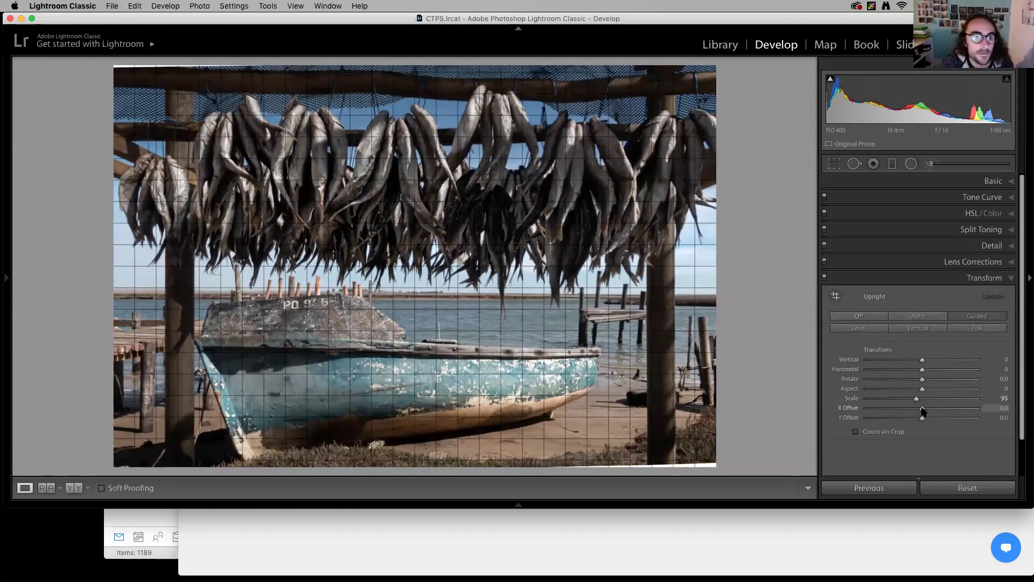
{"action": "left_click", "coordinate": [923, 410]}
{"action": "left_click_drag", "start_coordinate": [922, 418], "coordinate": [923, 417]}
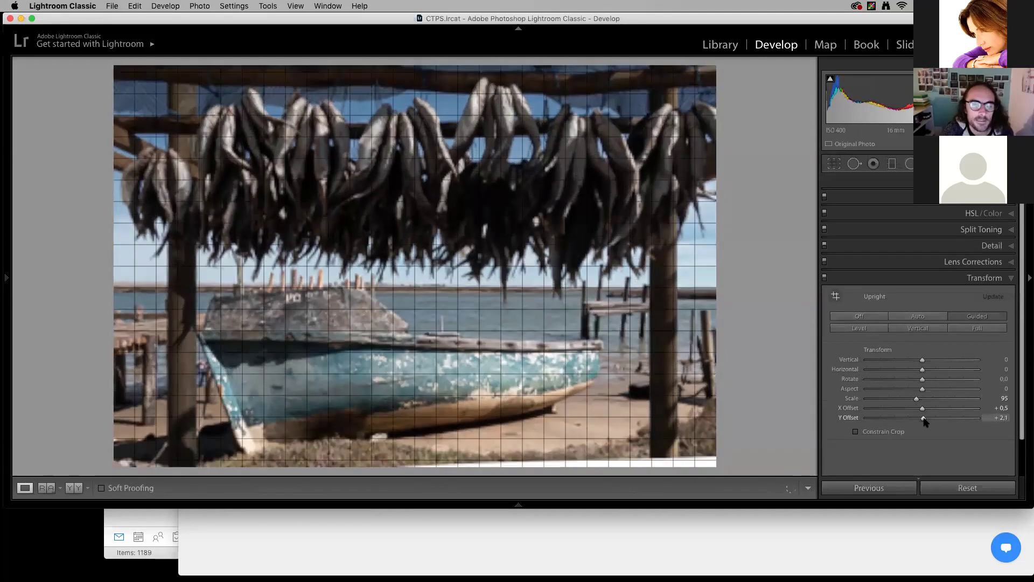
{"action": "left_click_drag", "start_coordinate": [923, 418], "coordinate": [922, 418]}
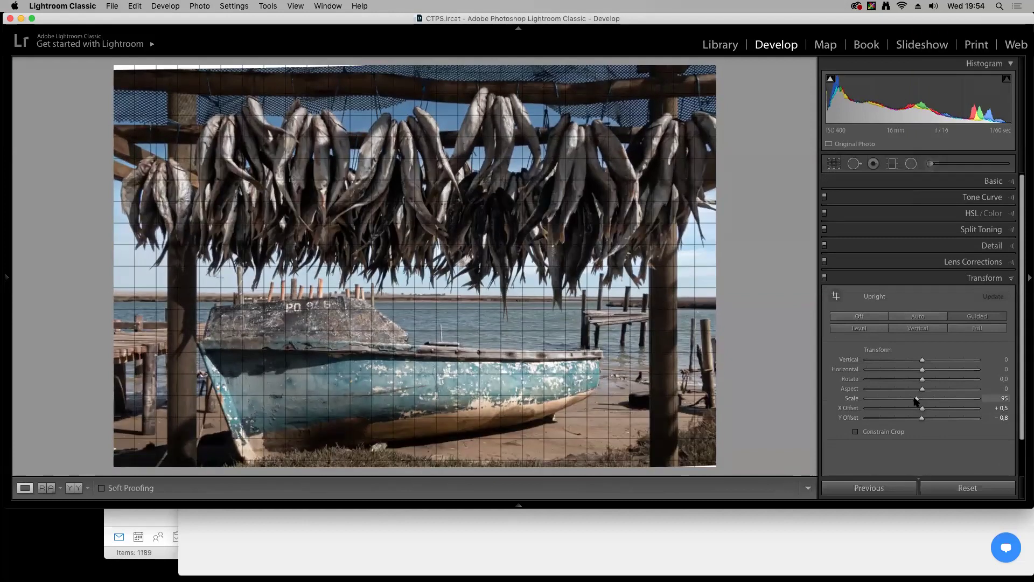
{"action": "left_click_drag", "start_coordinate": [917, 399], "coordinate": [919, 419]}
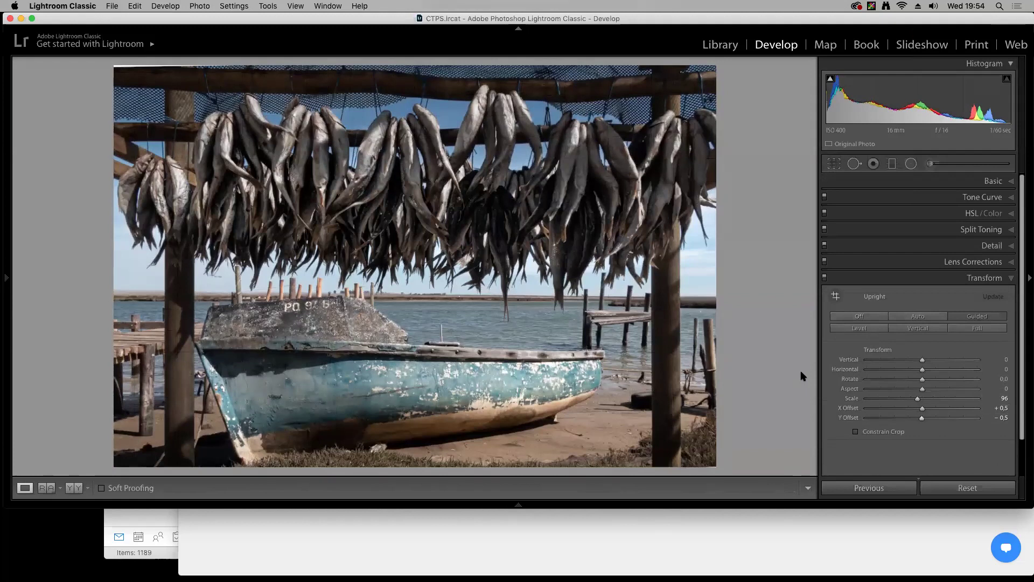
Compare the boat photo before and after, and bring up the sunset harbor photo in single view
{"action": "key", "text": "y"}
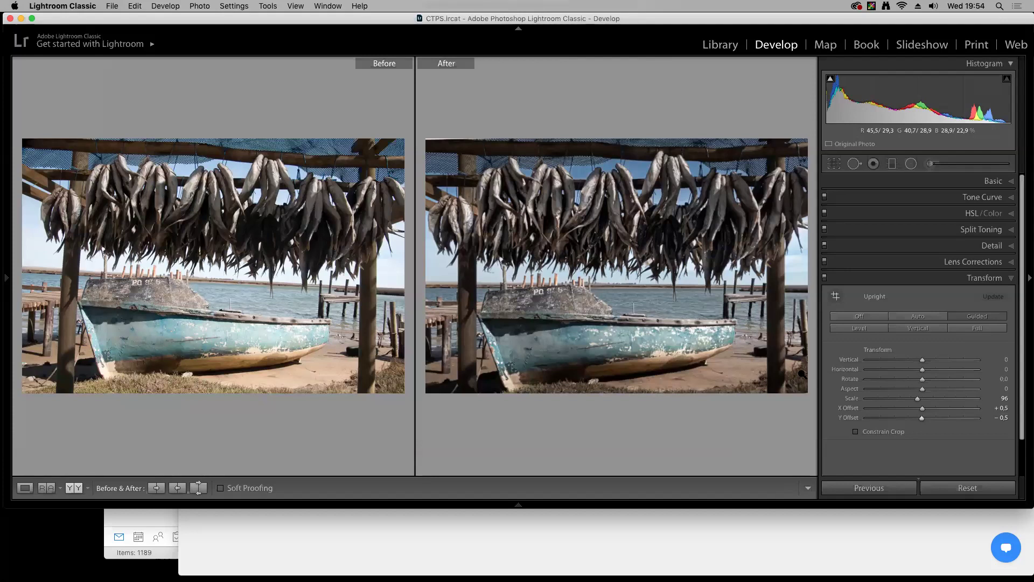
{"action": "key", "text": "Right"}
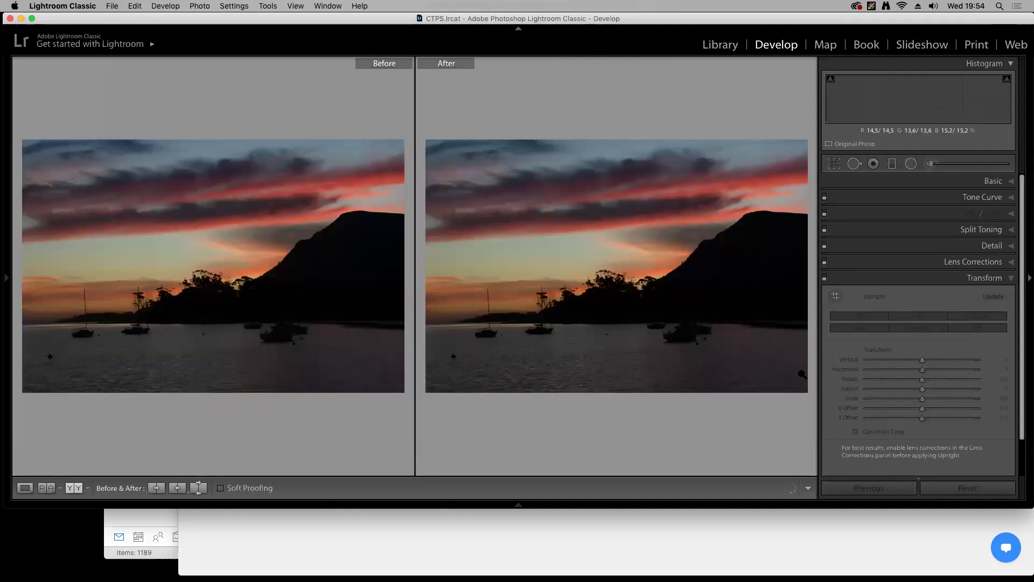
{"action": "key", "text": "y"}
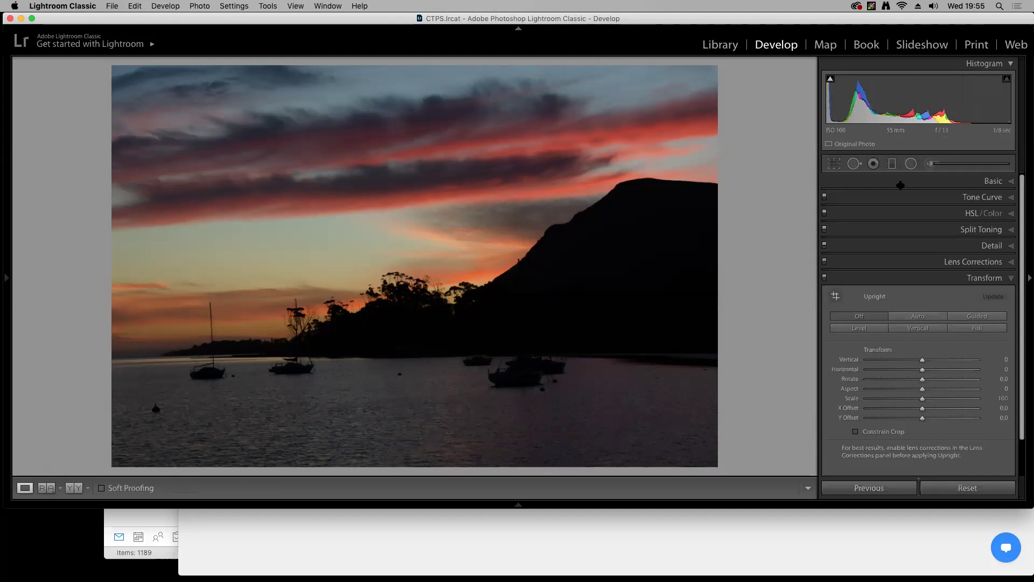
Set the sunset photo's white balance temperature to 3654 and its exposure to +0.15
{"action": "left_click", "coordinate": [994, 182]}
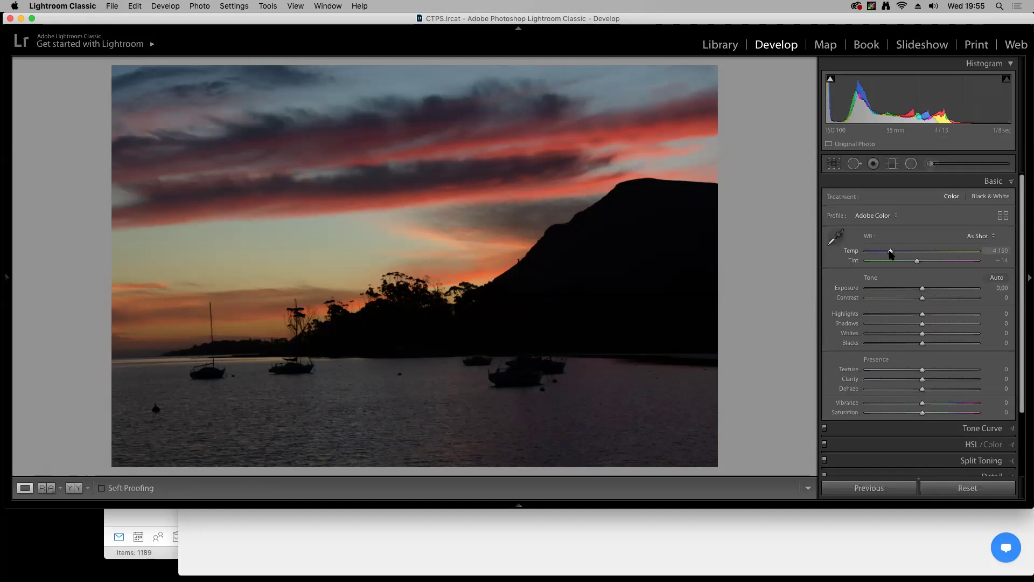
{"action": "left_click_drag", "start_coordinate": [890, 253], "coordinate": [885, 253]}
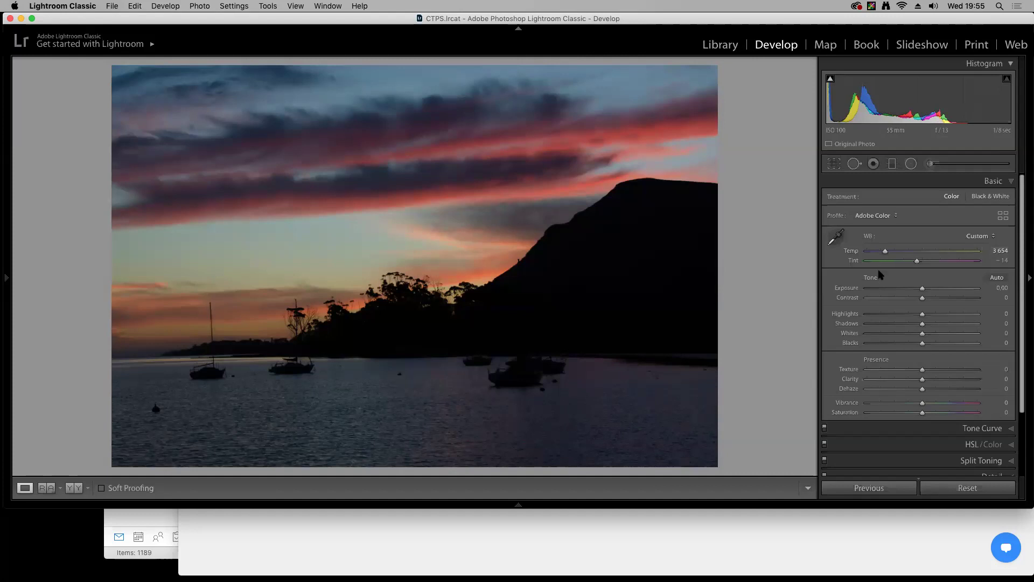
{"action": "left_click_drag", "start_coordinate": [923, 289], "coordinate": [925, 291]}
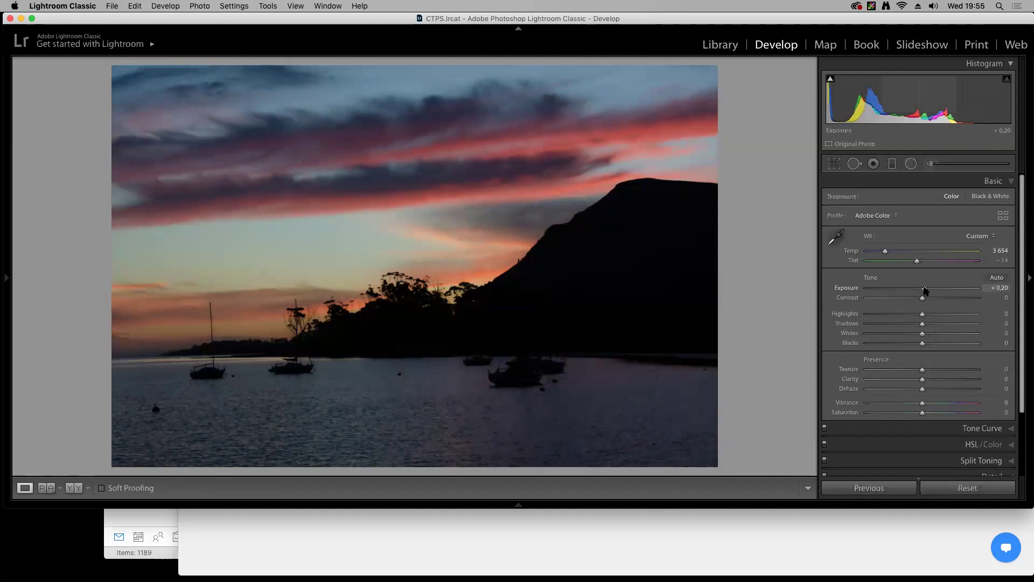
{"action": "left_click_drag", "start_coordinate": [925, 289], "coordinate": [924, 289]}
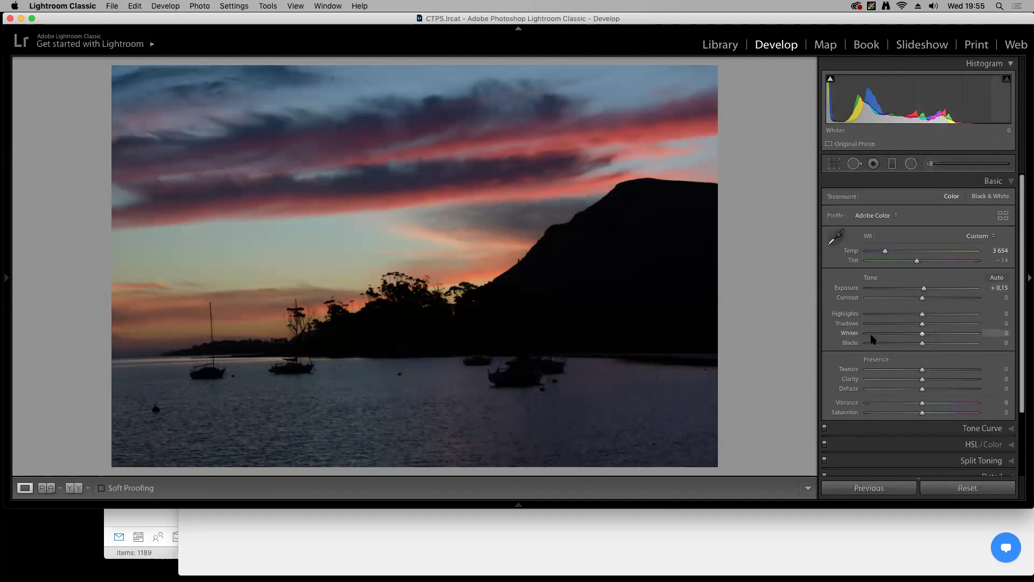
Lower the sunset photo's shadows to -15 and its blacks to -7, judging the blacks with the clipping preview
{"action": "left_click_drag", "start_coordinate": [923, 325], "coordinate": [914, 325]}
{"action": "key", "text": "alt"}
{"action": "left_click", "coordinate": [923, 344], "text": "alt"}
{"action": "left_click_drag", "start_coordinate": [922, 345], "coordinate": [920, 346]}
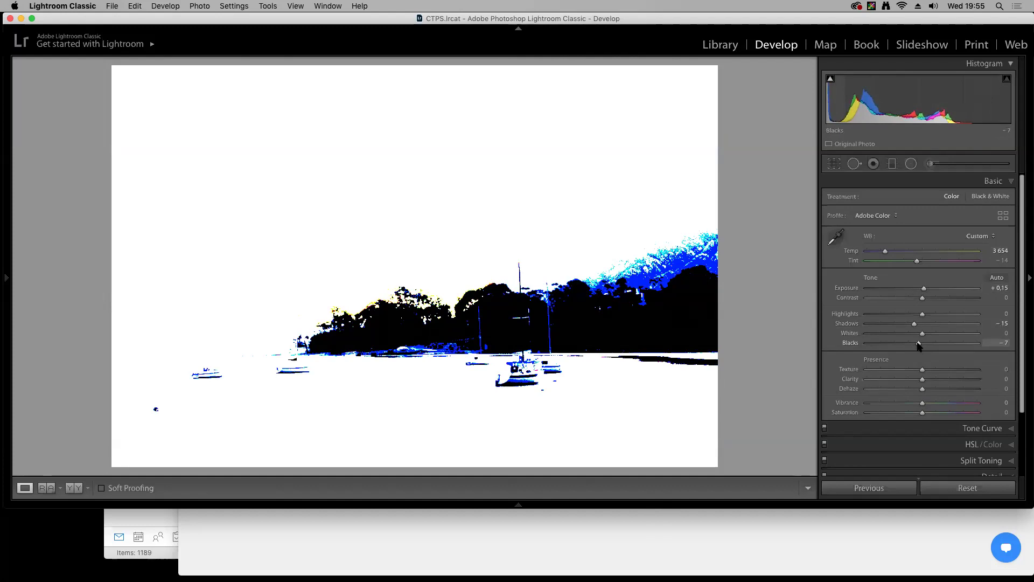
Brighten the water with a graduated filter at exposure 1.00, its narrow transition just above the waterline, and never show the edit pins
{"action": "left_click_drag", "start_coordinate": [918, 345], "coordinate": [918, 345]}
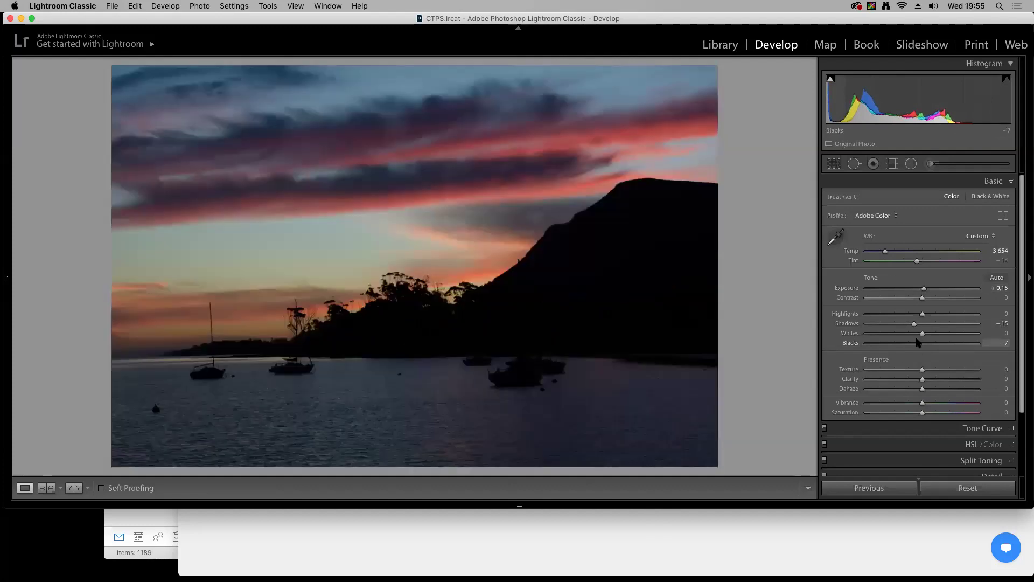
{"action": "left_click", "coordinate": [892, 164]}
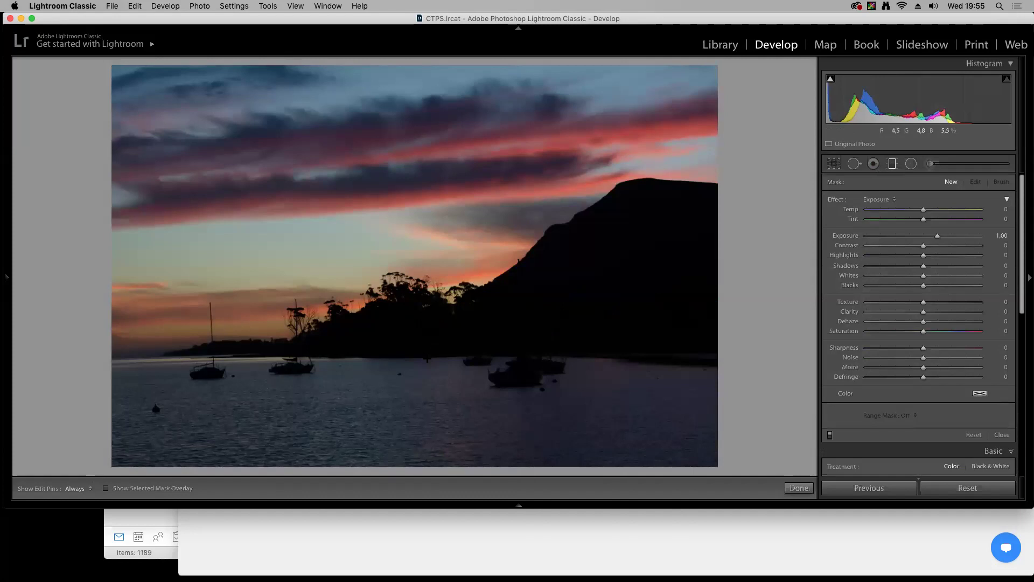
{"action": "left_click_drag", "start_coordinate": [427, 358], "coordinate": [427, 328]}
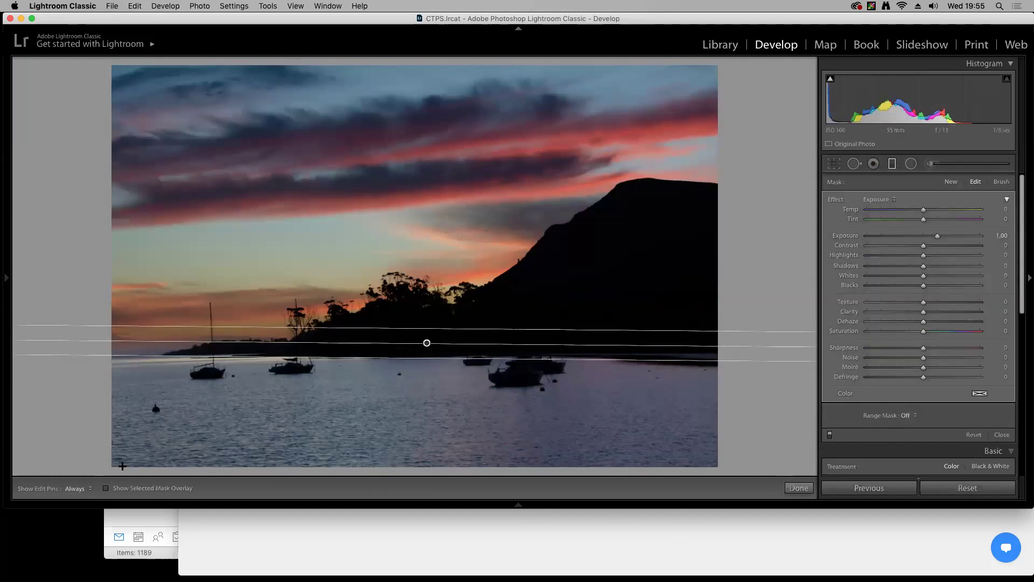
{"action": "left_click", "coordinate": [90, 489]}
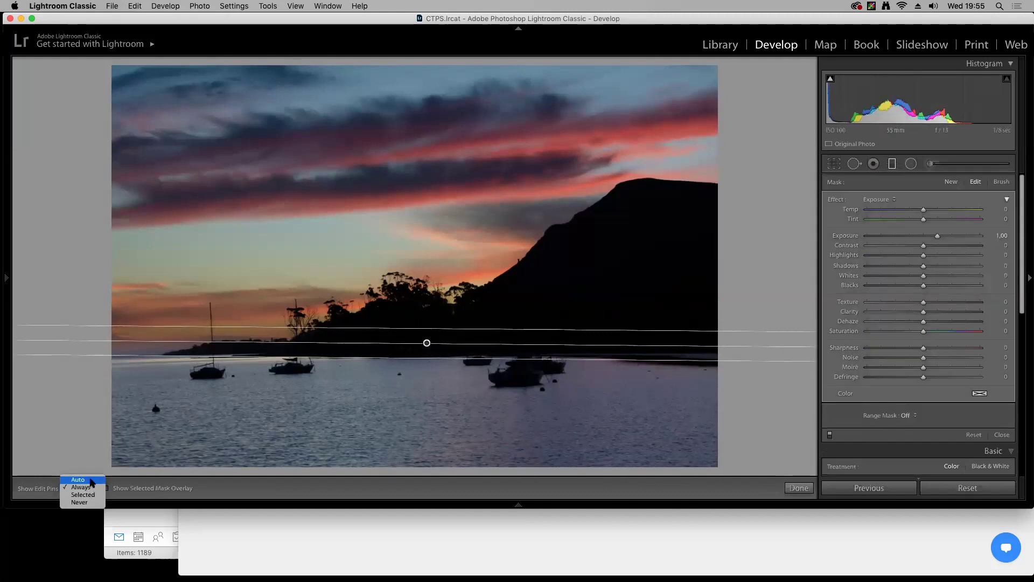
{"action": "left_click", "coordinate": [81, 502]}
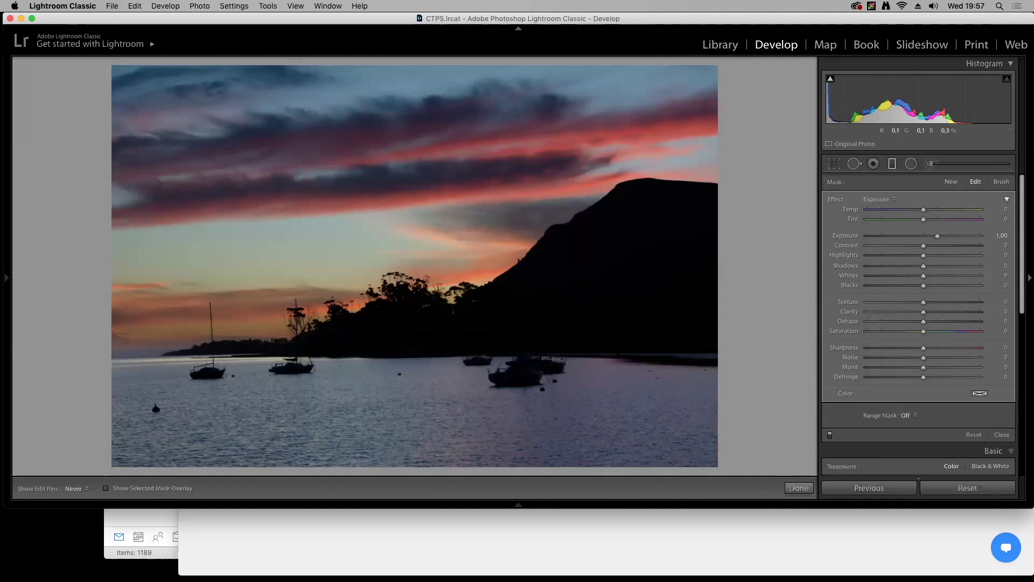
Set the water filter's temp to 11, tint 14, exposure 0.70, contrast 15, shadows 16 and whites 52, and compare the photo before and after
{"action": "left_click_drag", "start_coordinate": [937, 236], "coordinate": [953, 276]}
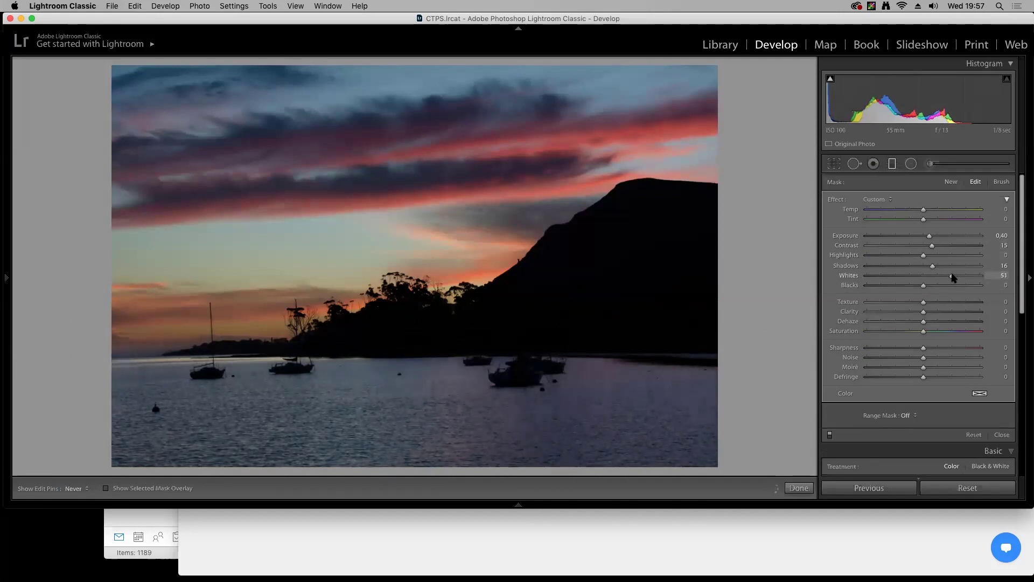
{"action": "left_click_drag", "start_coordinate": [929, 237], "coordinate": [934, 238]}
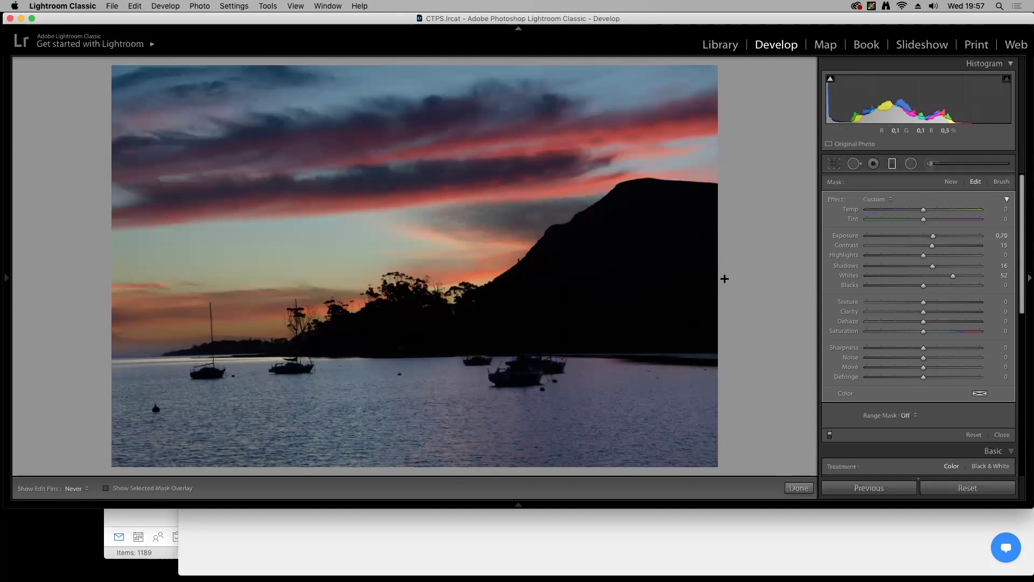
{"action": "left_click_drag", "start_coordinate": [923, 211], "coordinate": [931, 222]}
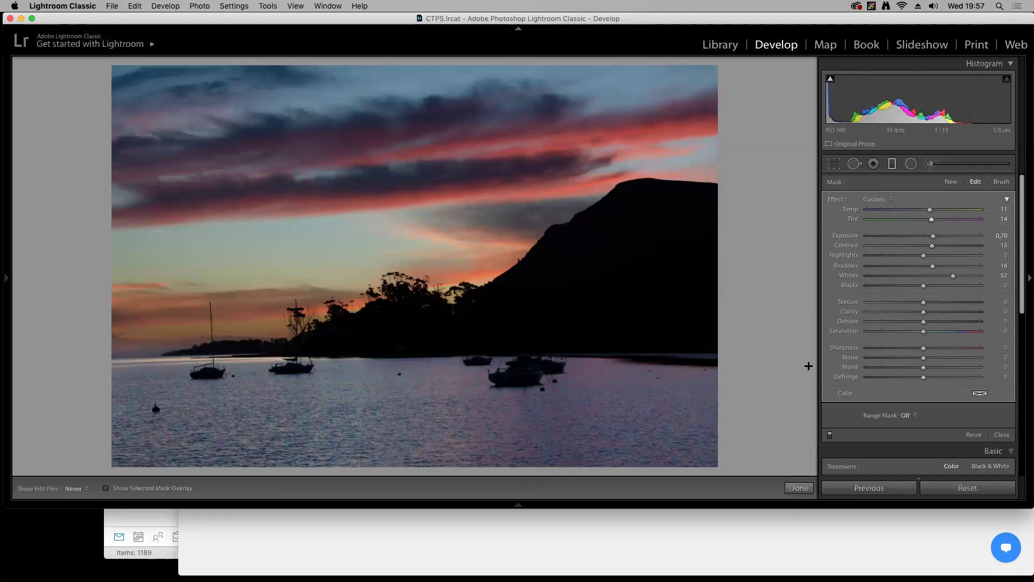
{"action": "key", "text": "y"}
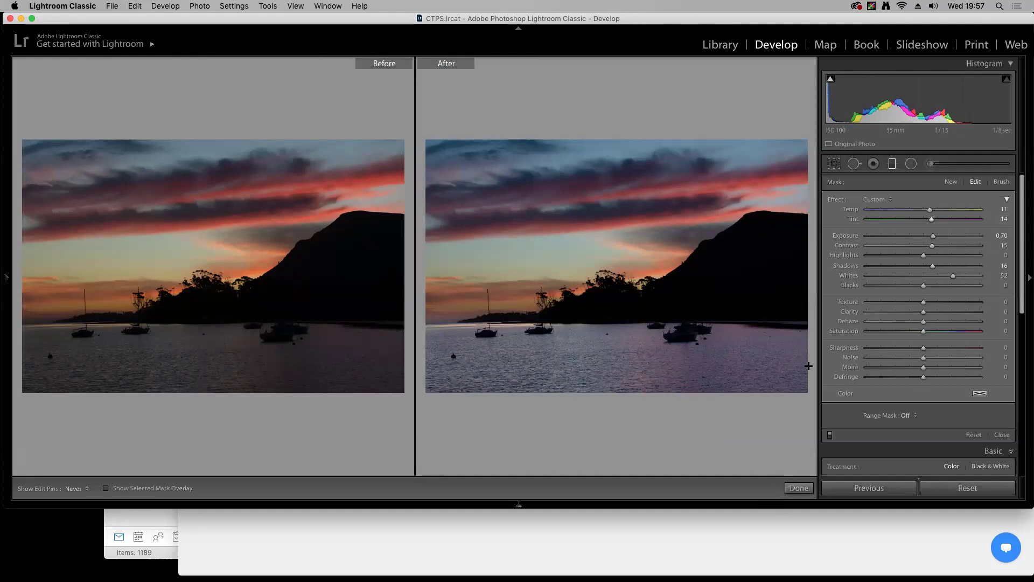
{"action": "key", "text": "y"}
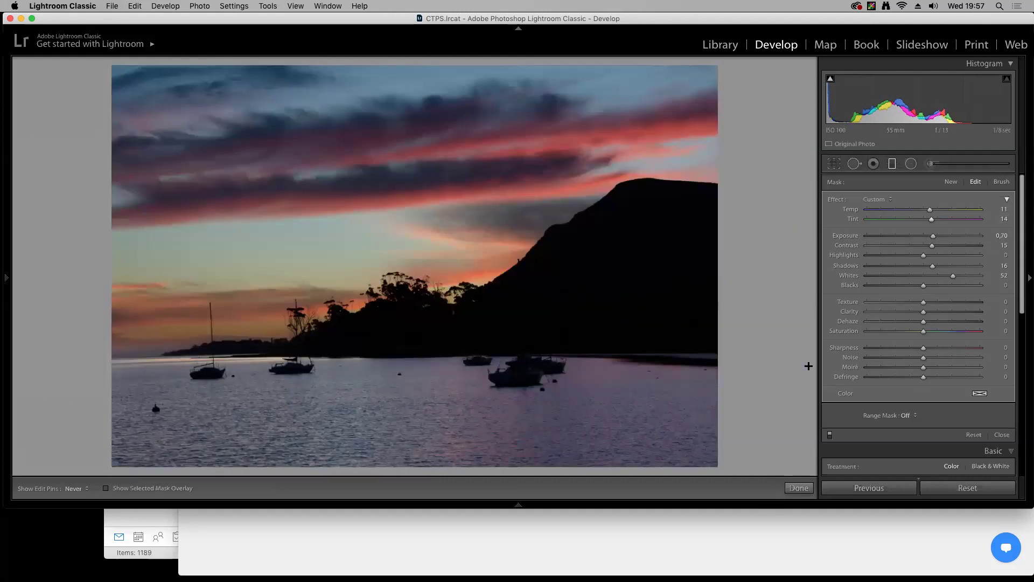
{"action": "scroll", "coordinate": [995, 404], "scroll_direction": "down", "scroll_amount": 5}
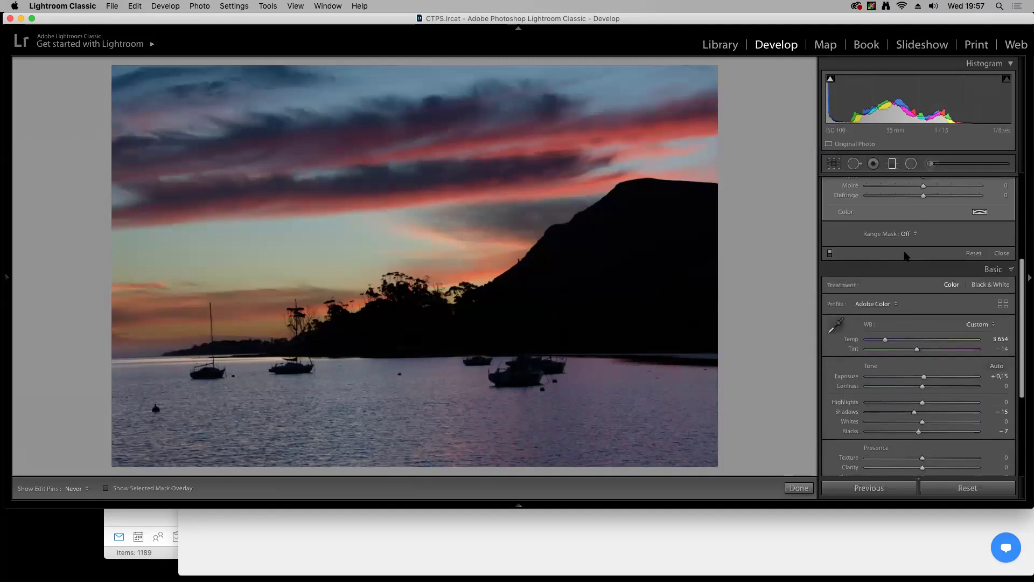
{"action": "scroll", "coordinate": [918, 297], "scroll_direction": "up", "scroll_amount": 5}
{"action": "key", "text": "m"}
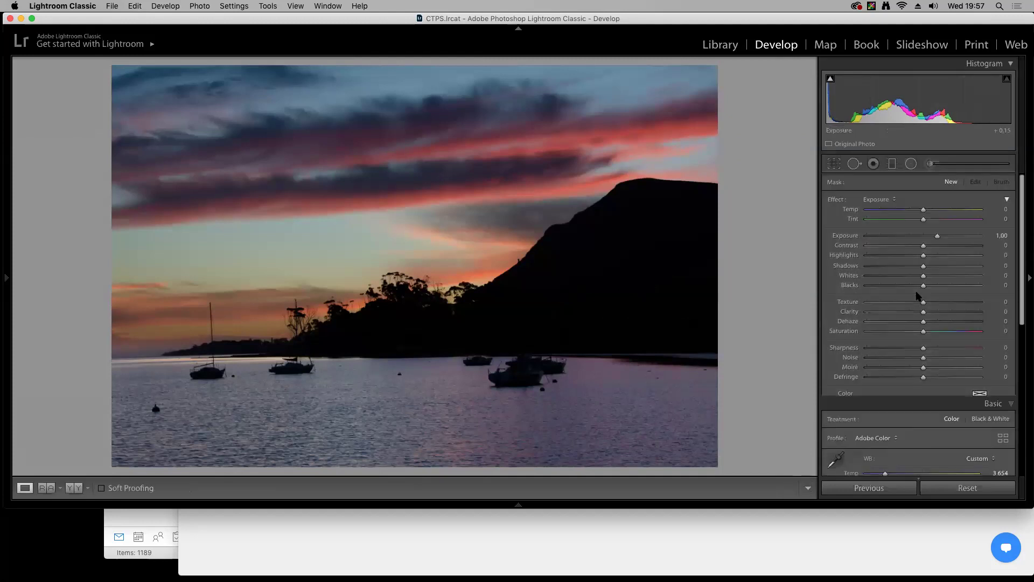
Shape the sunset photo's RGB point curve into a gentle S, raising the highlights slightly and lowering the shadows slightly
{"action": "left_click", "coordinate": [980, 429]}
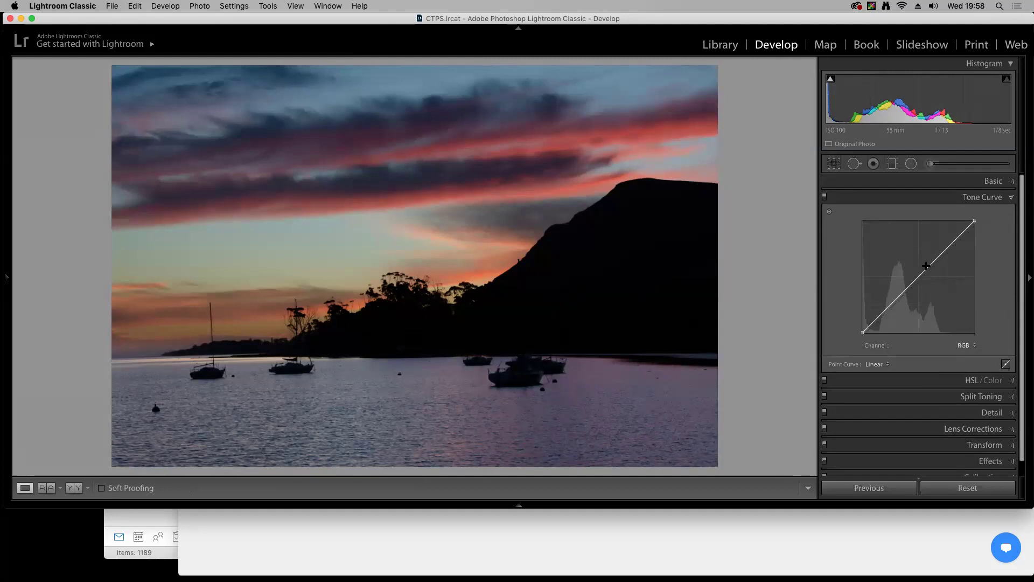
{"action": "left_click_drag", "start_coordinate": [947, 247], "coordinate": [945, 245]}
{"action": "key", "text": "shift+f"}
{"action": "left_click_drag", "start_coordinate": [878, 317], "coordinate": [880, 318]}
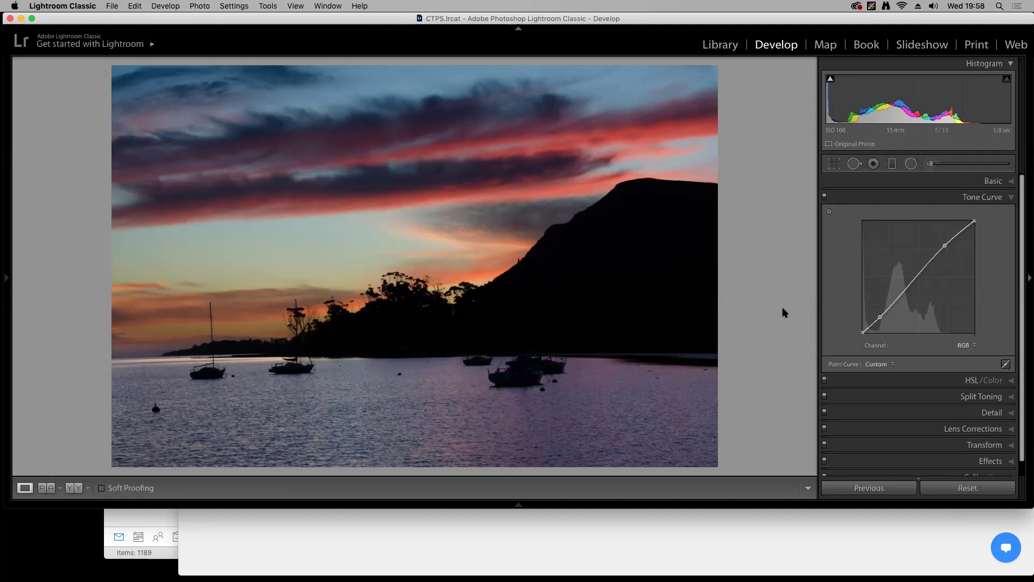
Set the sunset photo's blue luminance to -28 and compare the photo before and after
{"action": "left_click", "coordinate": [973, 380]}
{"action": "left_click", "coordinate": [959, 230]}
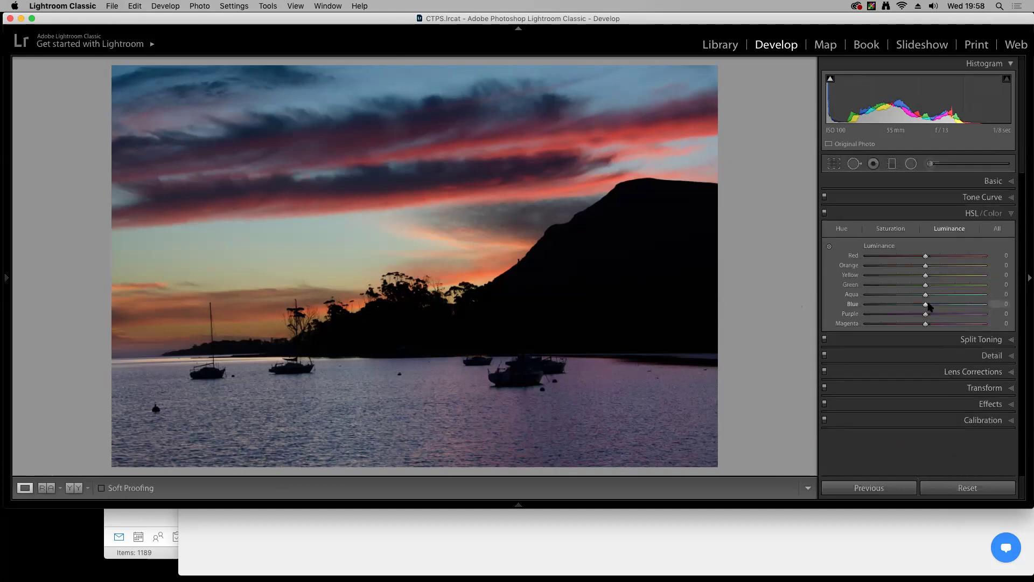
{"action": "left_click_drag", "start_coordinate": [926, 305], "coordinate": [910, 305]}
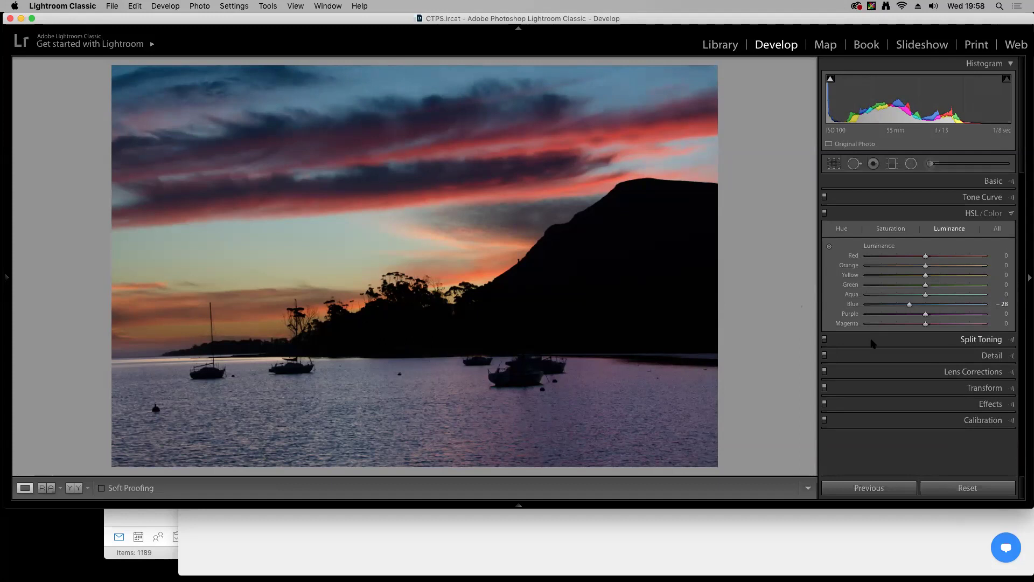
{"action": "key", "text": "y"}
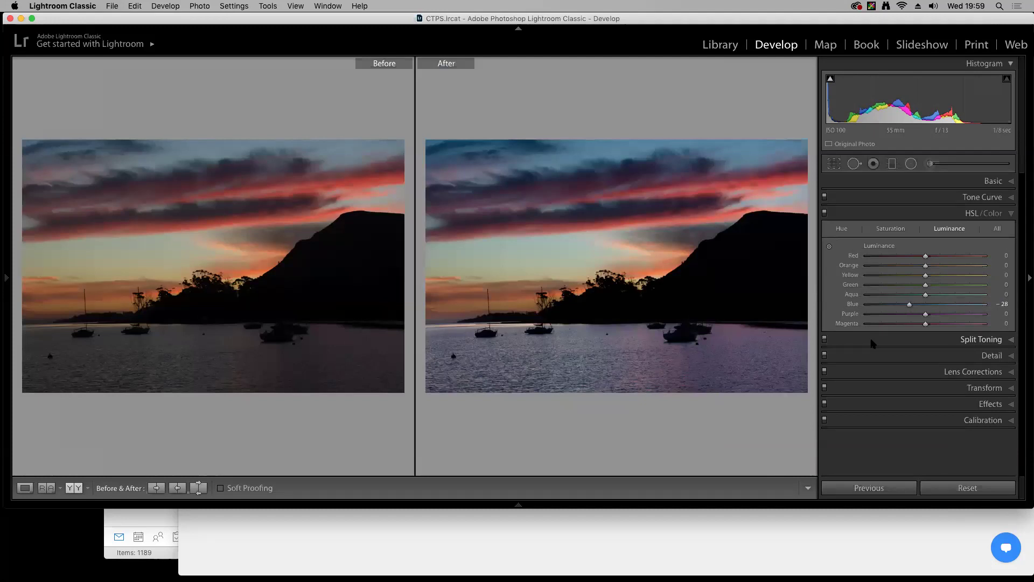
{"action": "key", "text": "y"}
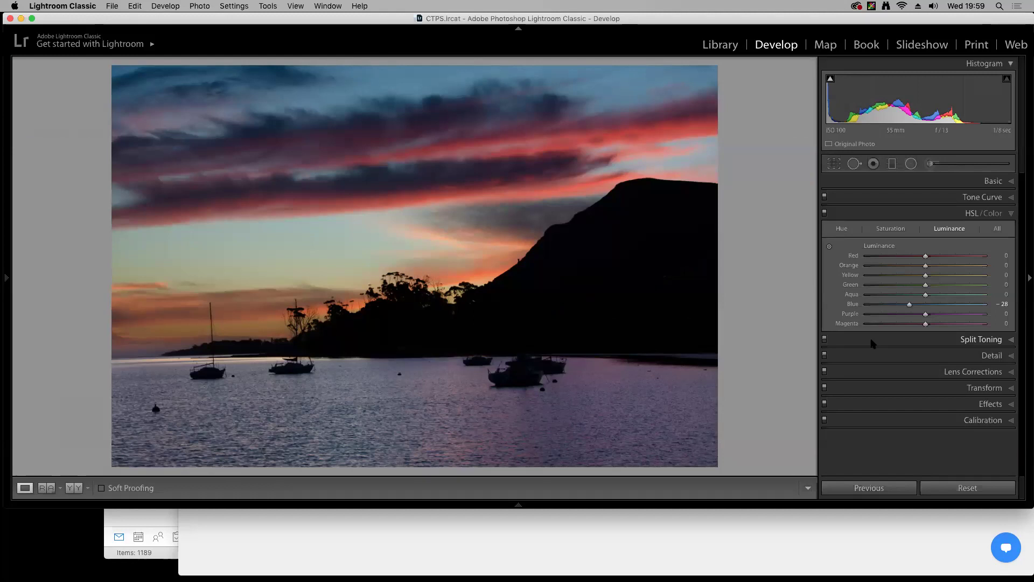
Choose photo 14, the tidal beach under clouds, in the library grid and open it for developing
{"action": "key", "text": "g"}
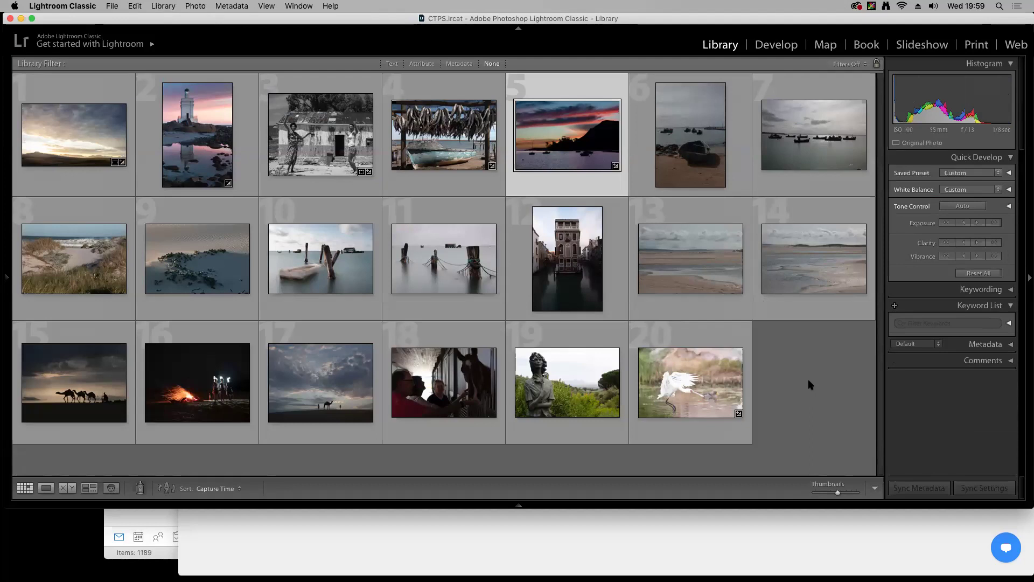
{"action": "left_click", "coordinate": [824, 265]}
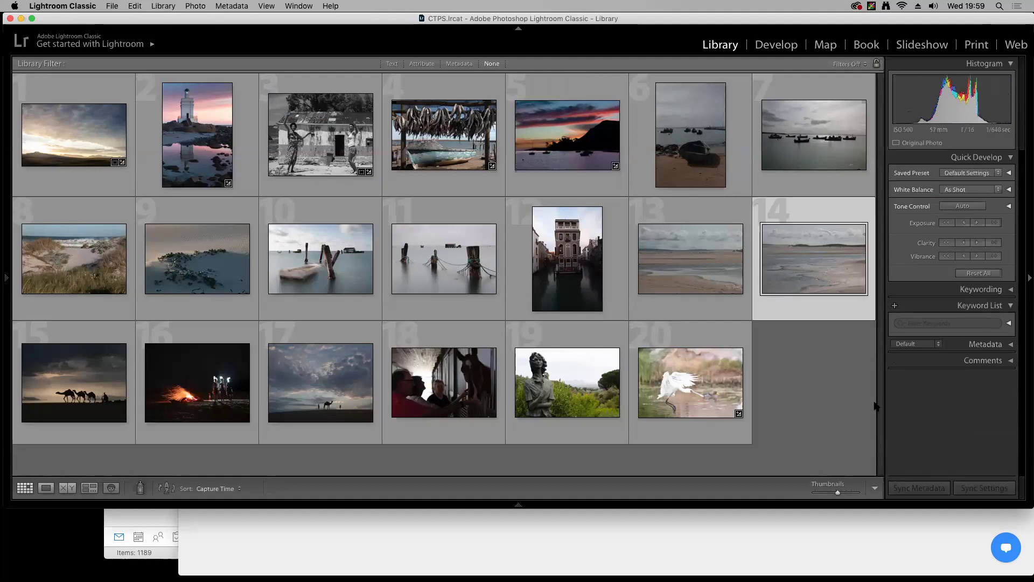
{"action": "key", "text": "d"}
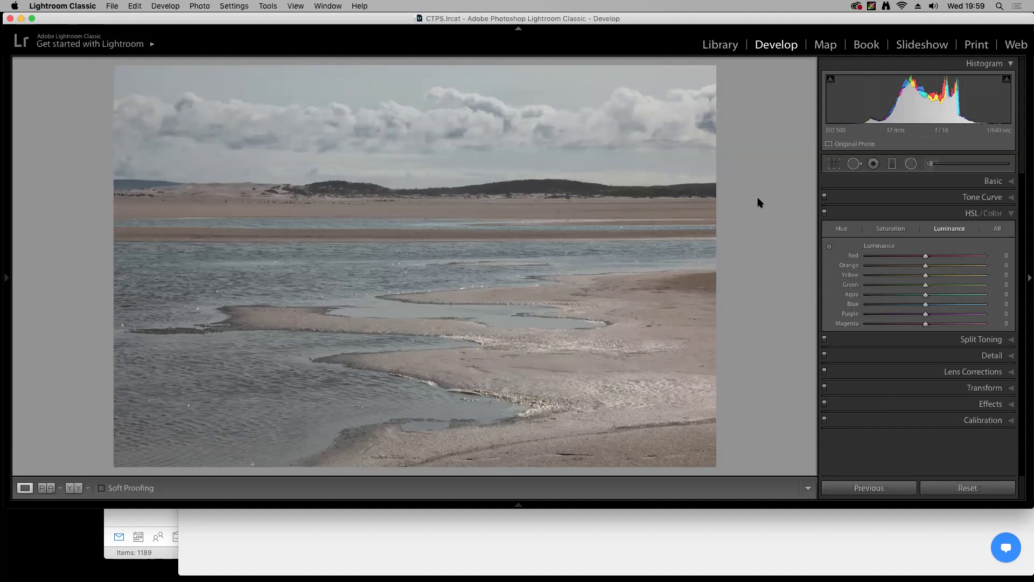
{"action": "key", "text": "g"}
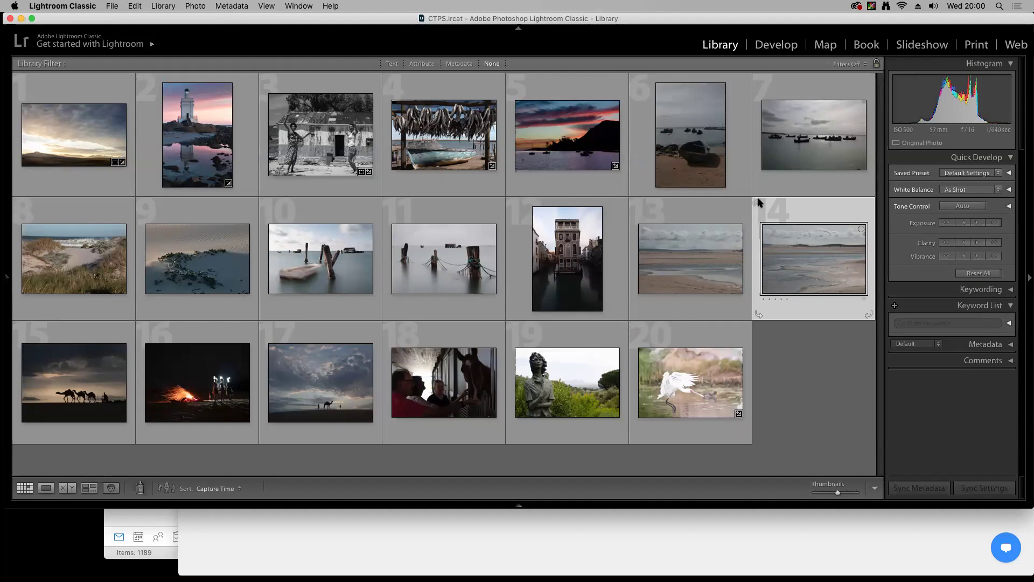
{"action": "key", "text": "d"}
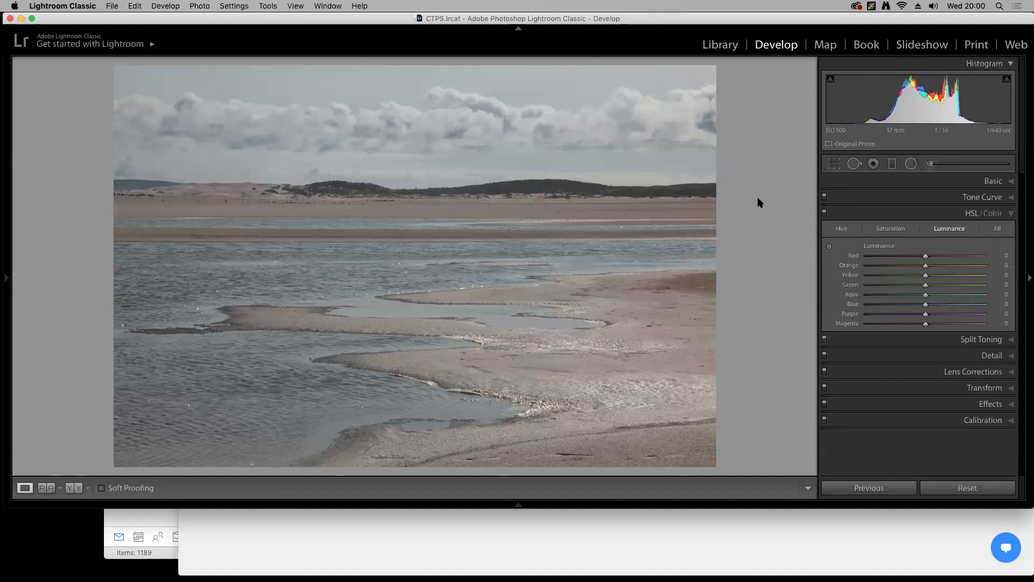
Darken the beach photo with a graduated filter at exposure -1.60, running from the photo's top edge down to its bottom edge
{"action": "left_click", "coordinate": [892, 163]}
{"action": "left_click_drag", "start_coordinate": [931, 232], "coordinate": [912, 237]}
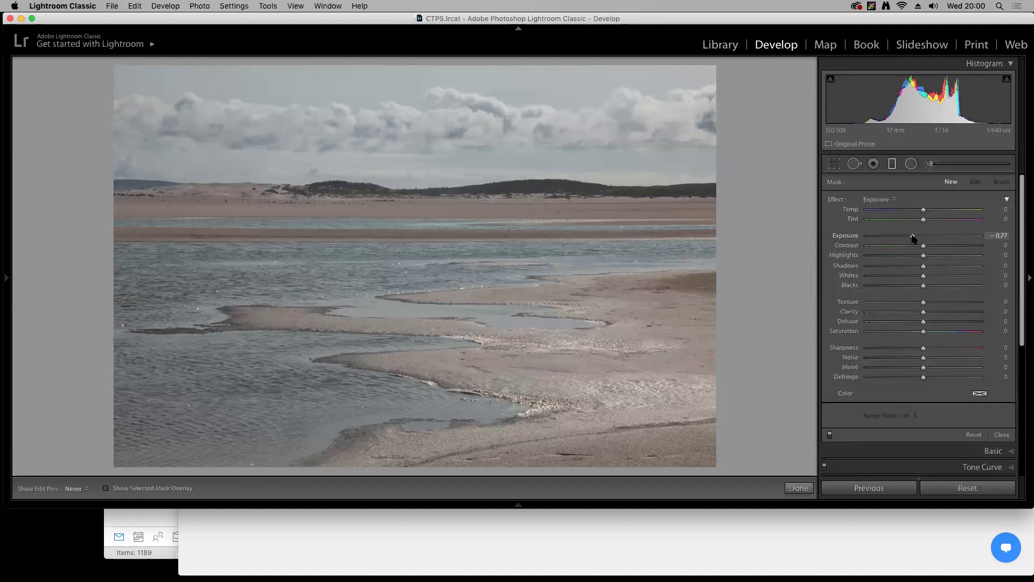
{"action": "left_click_drag", "start_coordinate": [913, 236], "coordinate": [902, 238]}
{"action": "left_click_drag", "start_coordinate": [479, 66], "coordinate": [479, 464]}
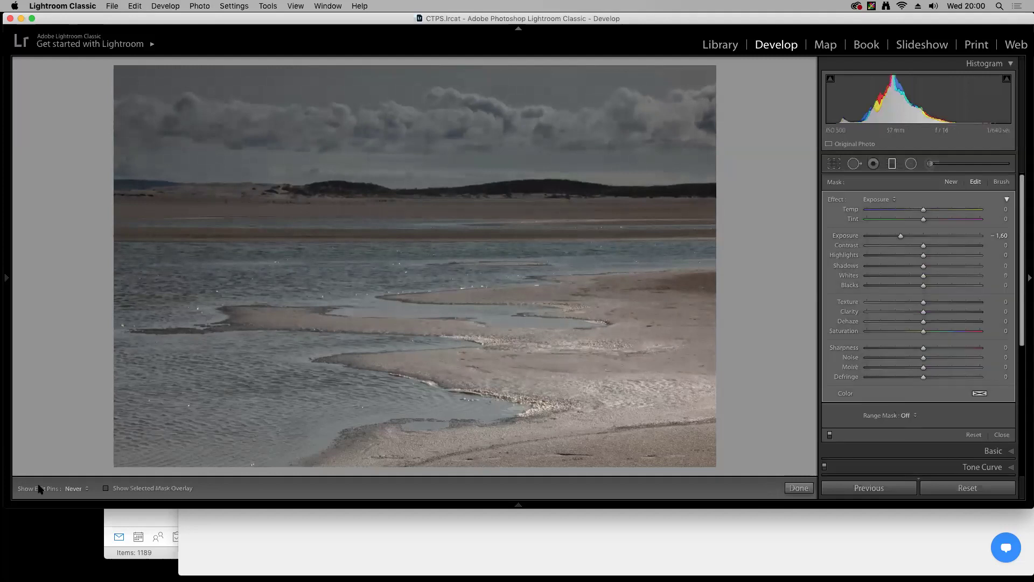
Show the edit pins always and set the graduated filter's exposure to -1.13
{"action": "left_click", "coordinate": [83, 489]}
{"action": "left_click", "coordinate": [90, 470]}
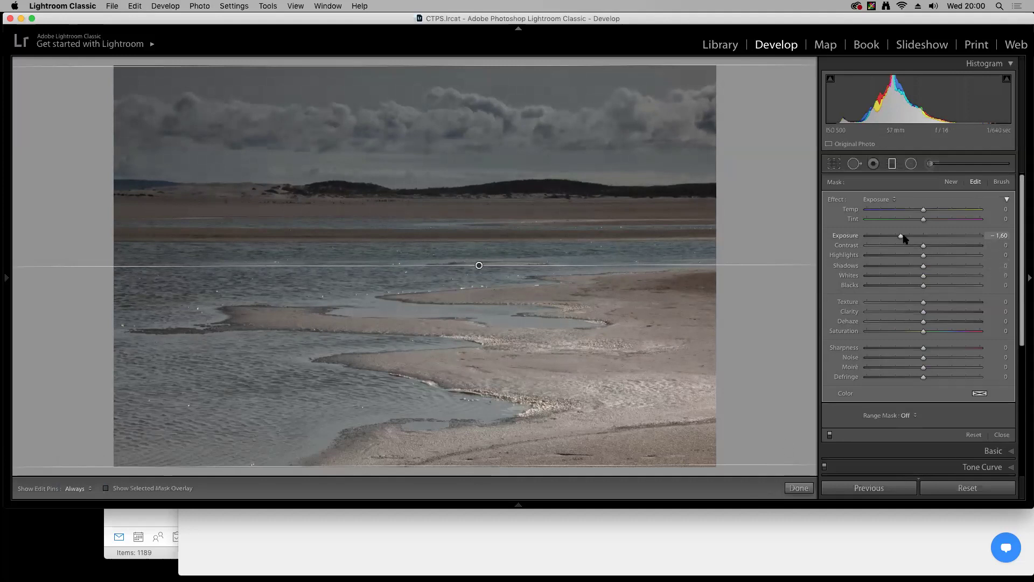
{"action": "left_click_drag", "start_coordinate": [903, 239], "coordinate": [903, 239]}
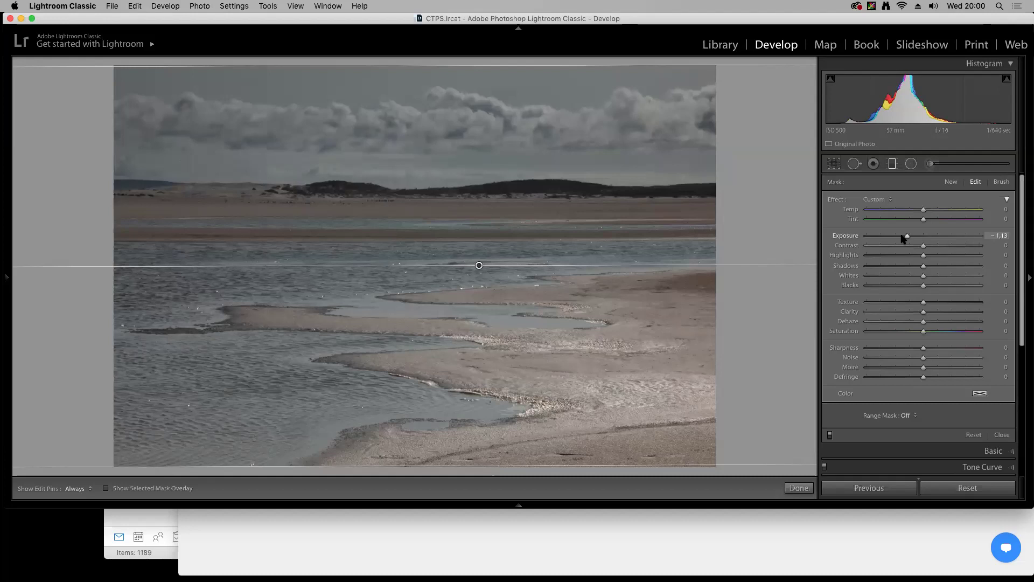
Compress the graduated filter into a narrow transition along the beach horizon and set its exposure to -0.82
{"action": "left_click_drag", "start_coordinate": [572, 464], "coordinate": [568, 196]}
{"action": "left_click_drag", "start_coordinate": [586, 74], "coordinate": [577, 160]}
{"action": "mouse_move", "coordinate": [475, 177]}
{"action": "left_mouse_down"}
{"action": "mouse_move", "coordinate": [480, 198]}
{"action": "mouse_move", "coordinate": [477, 189]}
{"action": "left_mouse_up"}
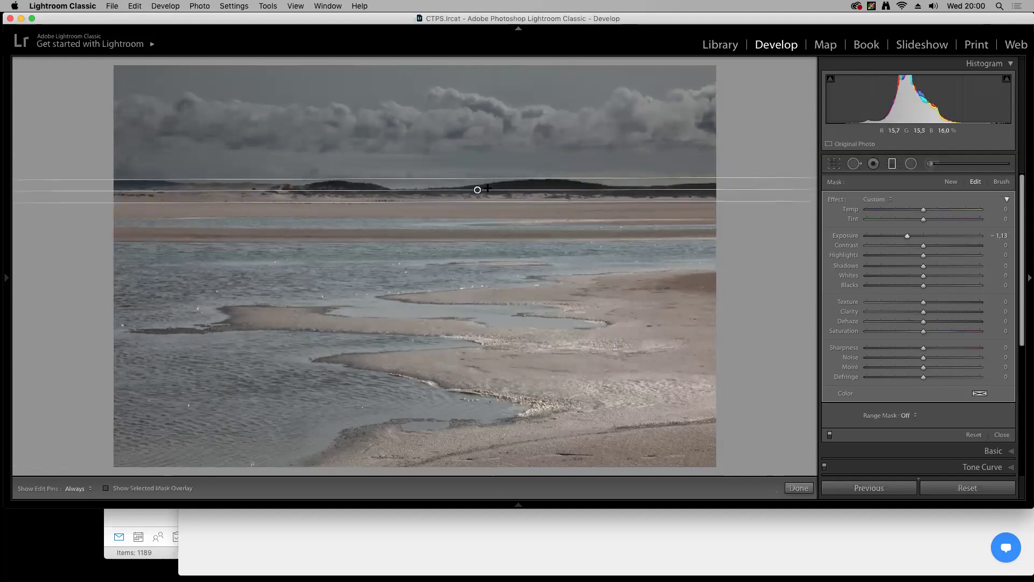
{"action": "mouse_move", "coordinate": [909, 237]}
{"action": "left_mouse_down"}
{"action": "mouse_move", "coordinate": [926, 236]}
{"action": "mouse_move", "coordinate": [893, 235]}
{"action": "mouse_move", "coordinate": [931, 240]}
{"action": "mouse_move", "coordinate": [912, 239]}
{"action": "left_mouse_up"}
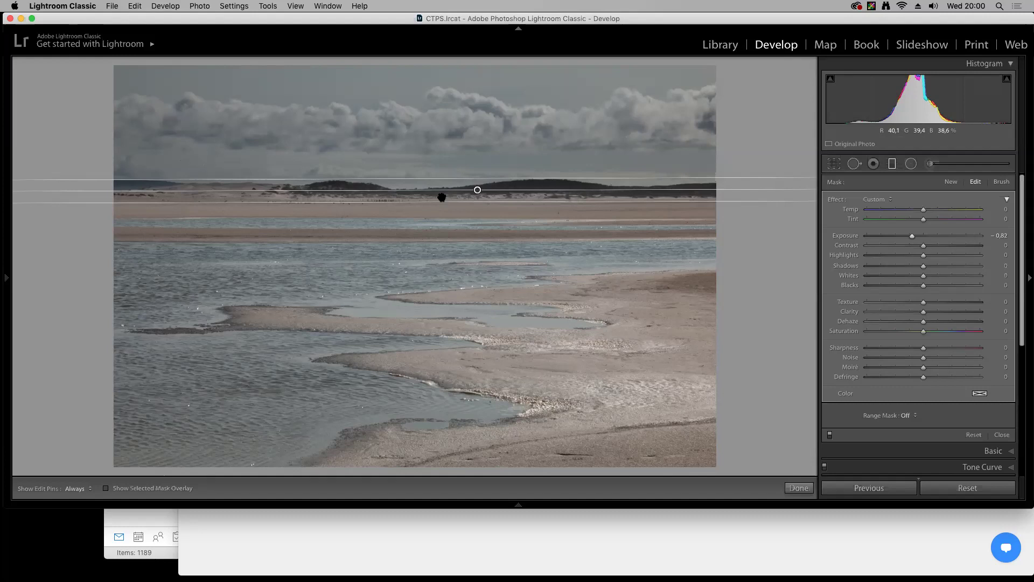
Open the portrait photo of the boat on the beach for developing and straighten its horizon to an angle of 0.97
{"action": "key", "text": "g"}
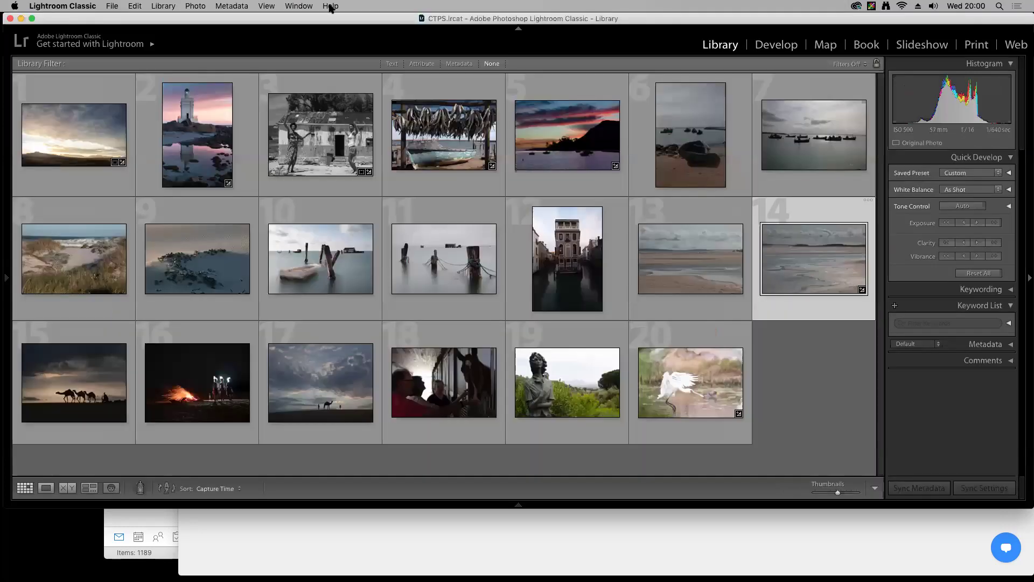
{"action": "left_click", "coordinate": [690, 135]}
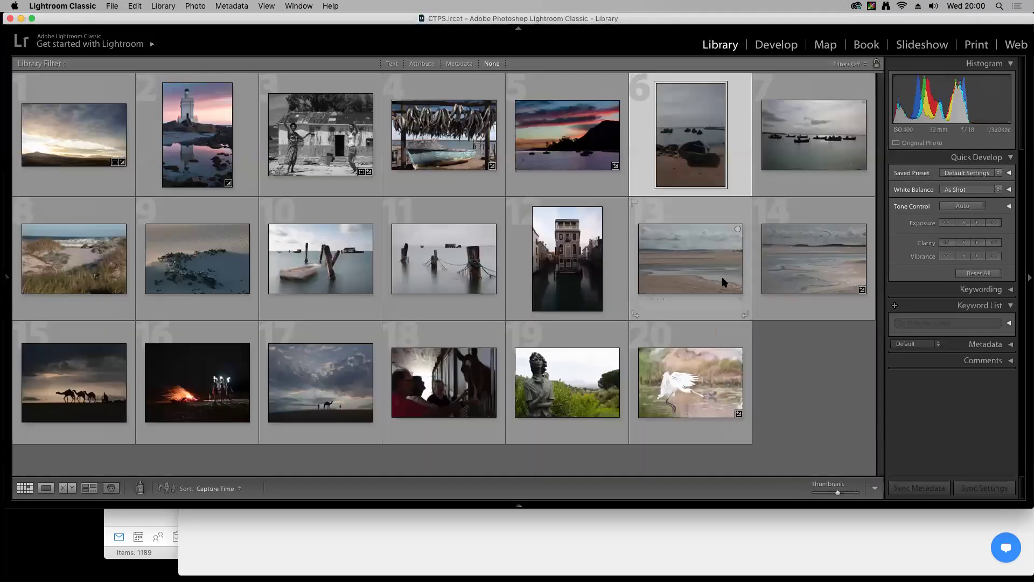
{"action": "key", "text": "d"}
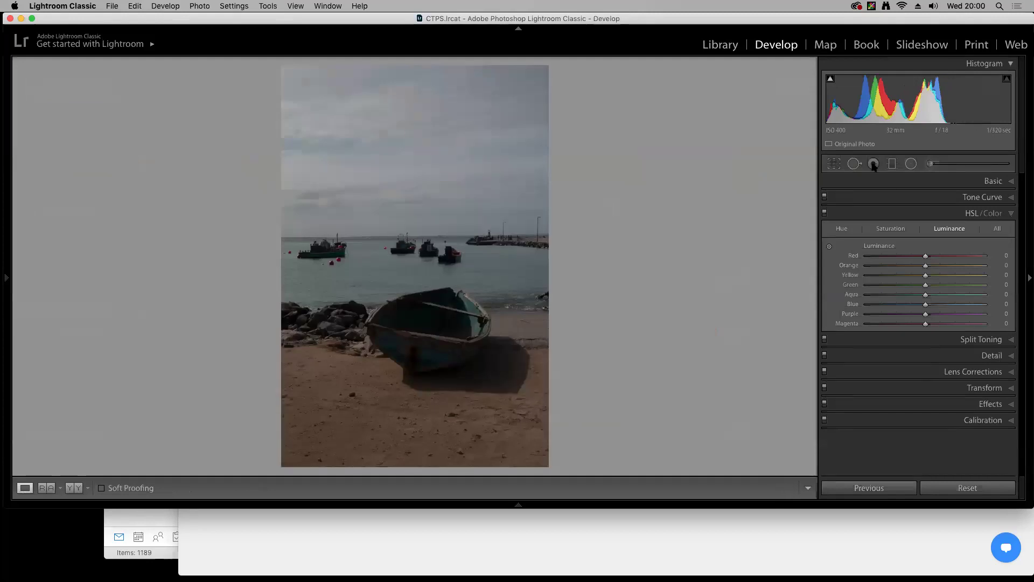
{"action": "left_click", "coordinate": [834, 163]}
{"action": "mouse_move", "coordinate": [291, 237]}
{"action": "left_mouse_down"}
{"action": "mouse_move", "coordinate": [526, 214]}
{"action": "mouse_move", "coordinate": [575, 229]}
{"action": "left_mouse_up"}
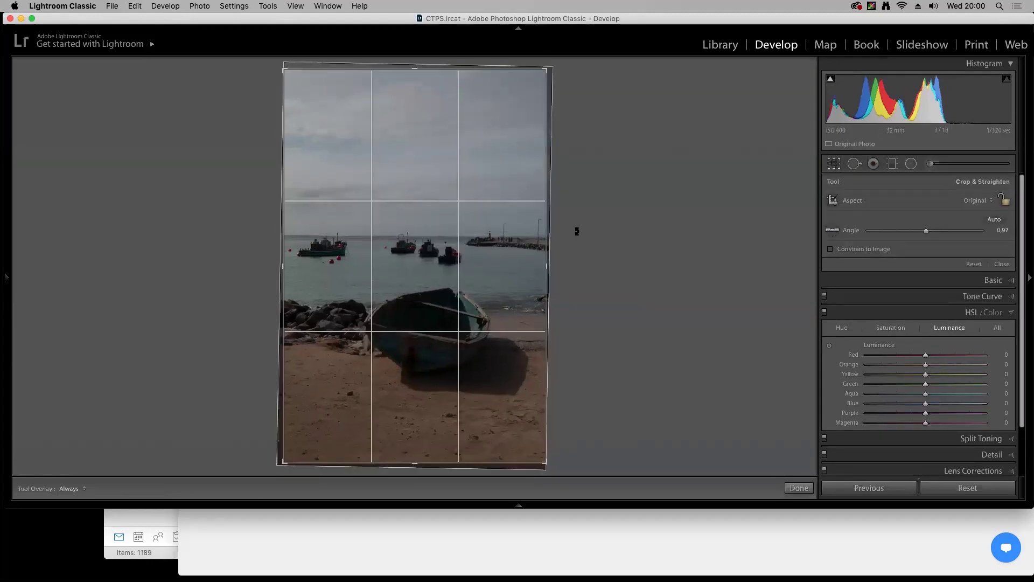
{"action": "key", "text": "Return"}
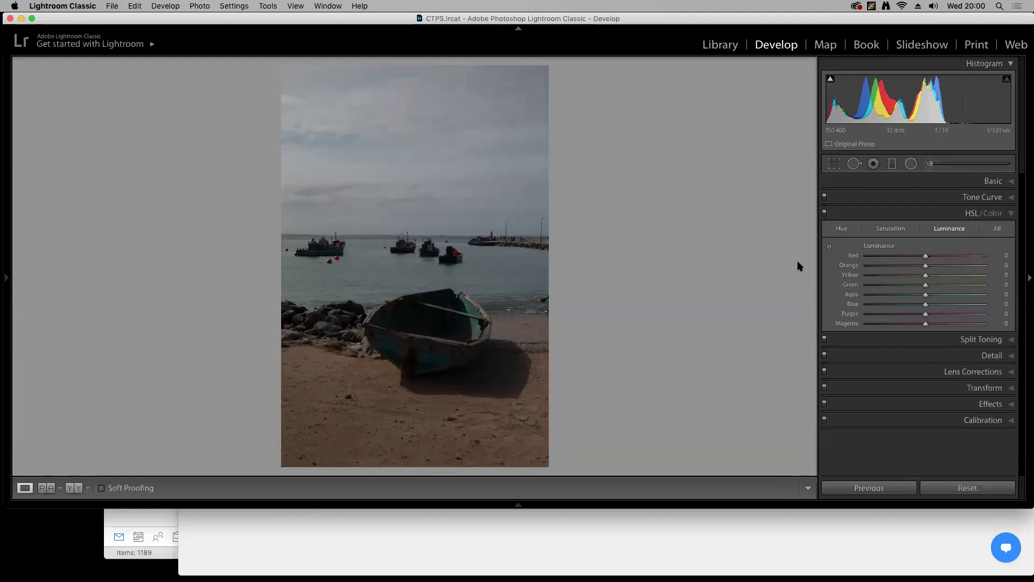
Inspect the boat's dark interior up close and set the photo's exposure to +0.85
{"action": "left_click", "coordinate": [993, 181]}
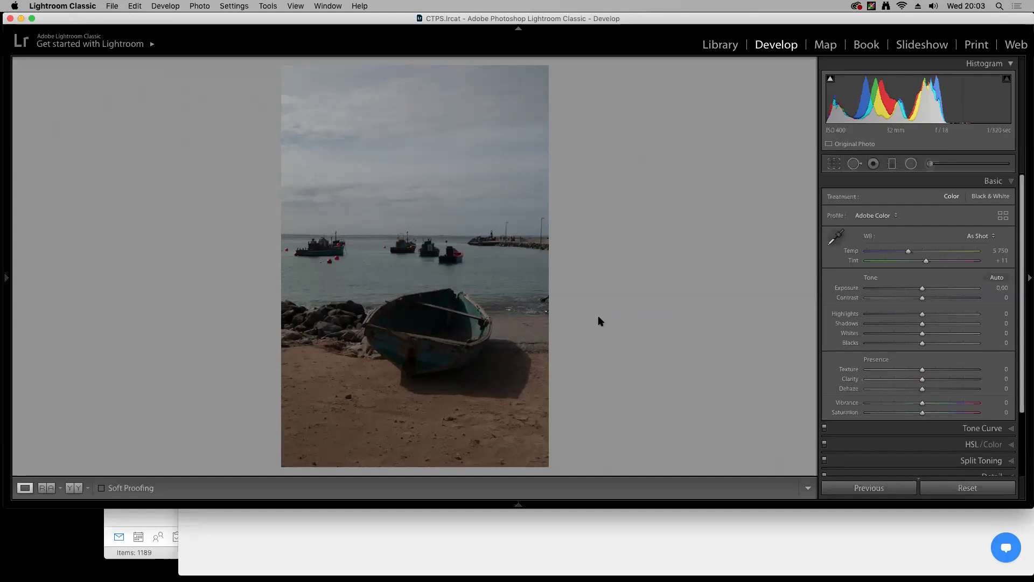
{"action": "left_click", "coordinate": [430, 318]}
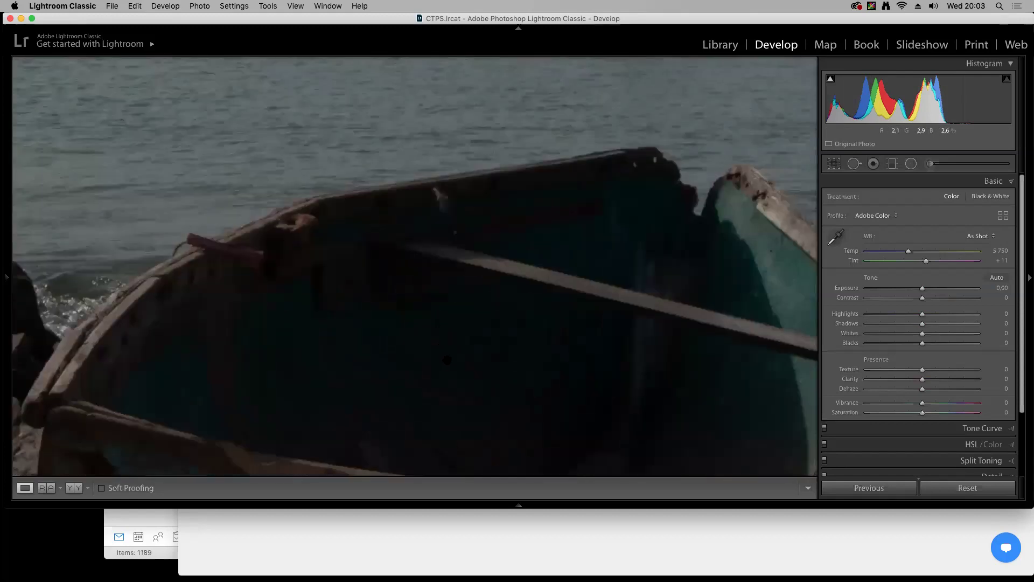
{"action": "scroll", "coordinate": [458, 192], "scroll_direction": "right", "scroll_amount": 15}
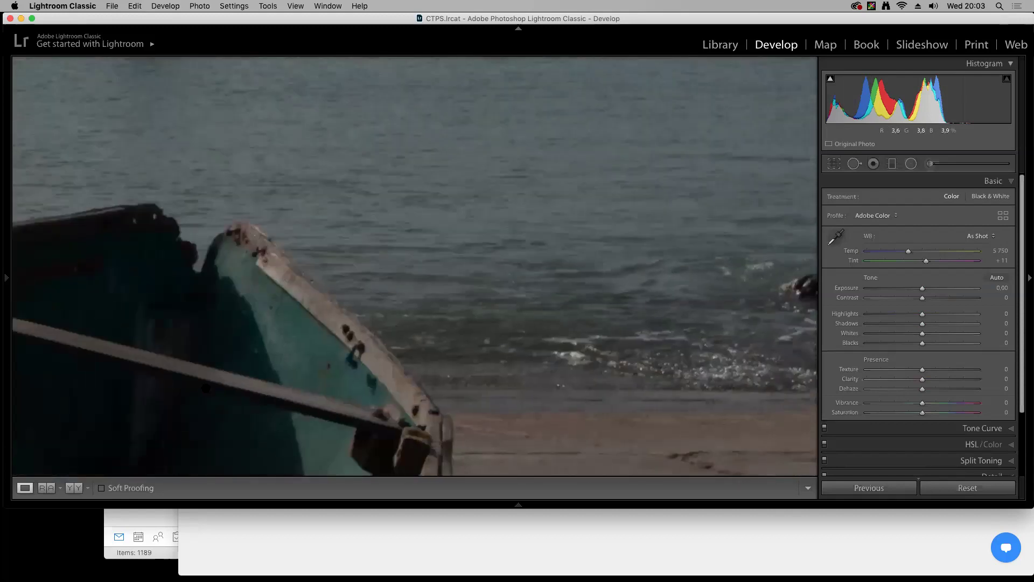
{"action": "scroll", "coordinate": [457, 193], "scroll_direction": "left", "scroll_amount": 15}
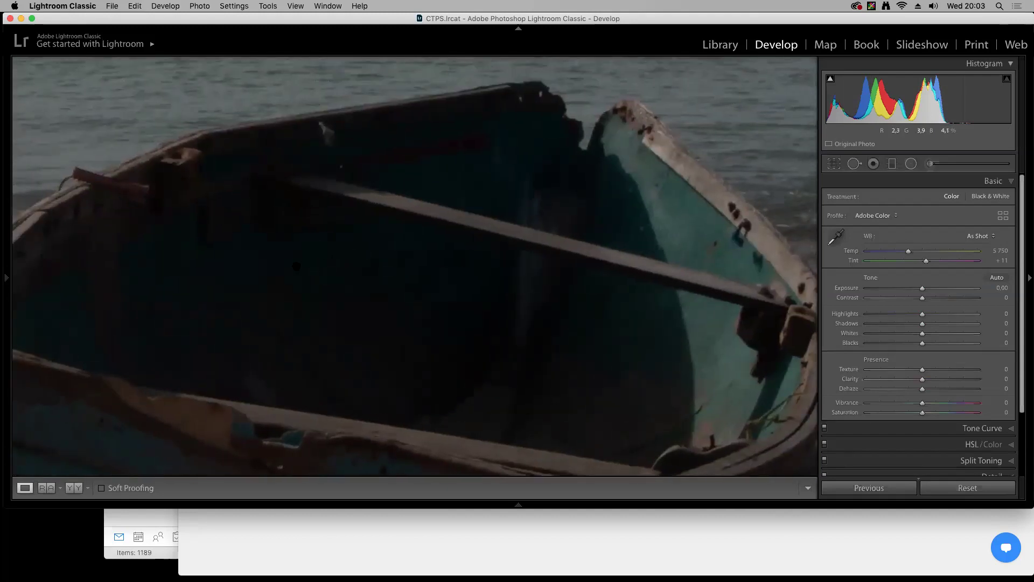
{"action": "left_click", "coordinate": [367, 287]}
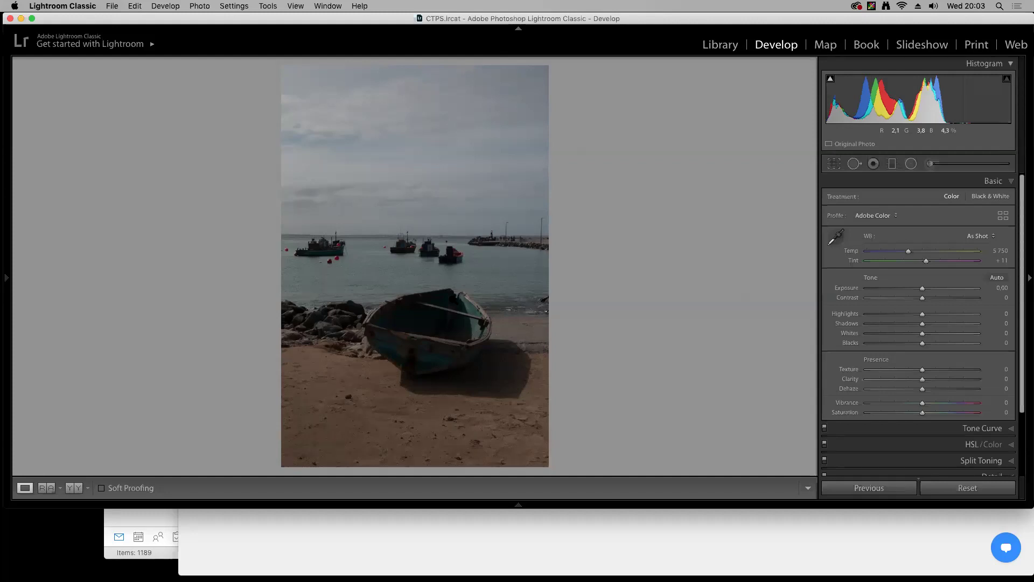
{"action": "left_click_drag", "start_coordinate": [922, 290], "coordinate": [932, 291]}
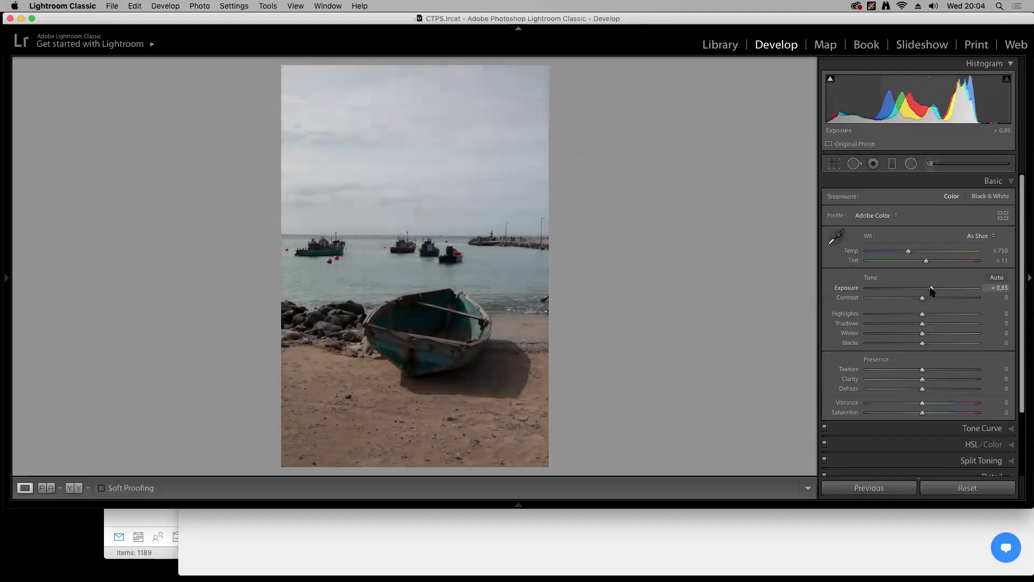
Recheck the boat's interior up close, then set Contrast to +25, Highlights to -11, Whites to +14 and Blacks to -4
{"action": "left_click", "coordinate": [448, 344]}
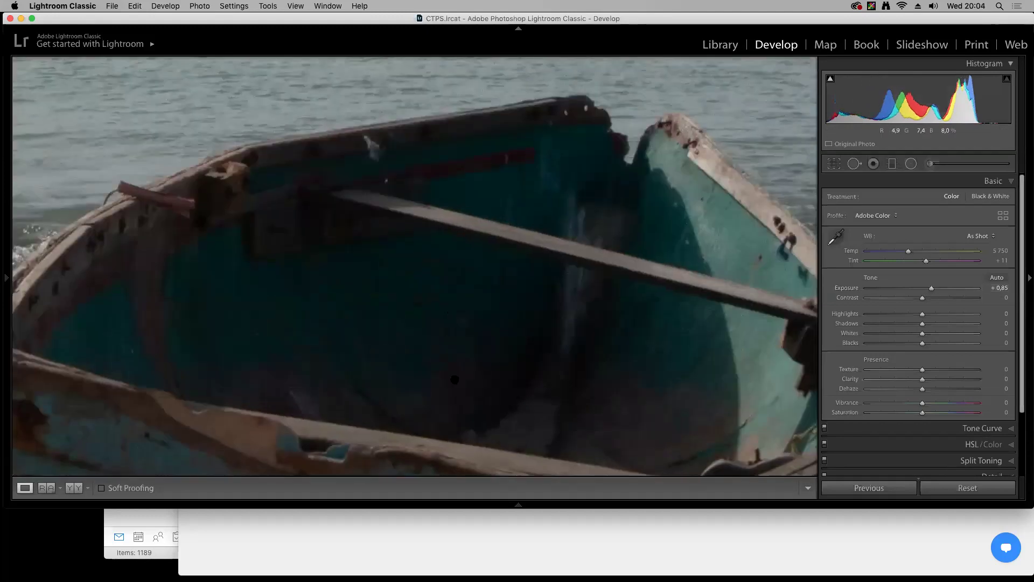
{"action": "scroll", "coordinate": [455, 380], "scroll_direction": "up", "scroll_amount": 2}
{"action": "scroll", "coordinate": [359, 386], "scroll_direction": "right", "scroll_amount": 10}
{"action": "scroll", "coordinate": [438, 360], "scroll_direction": "left", "scroll_amount": 5}
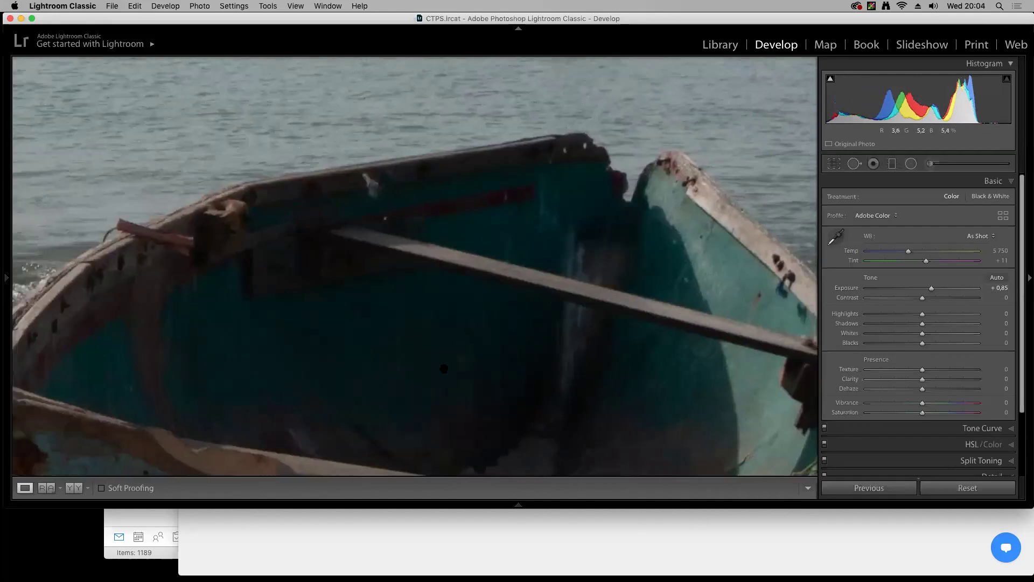
{"action": "left_click", "coordinate": [462, 347]}
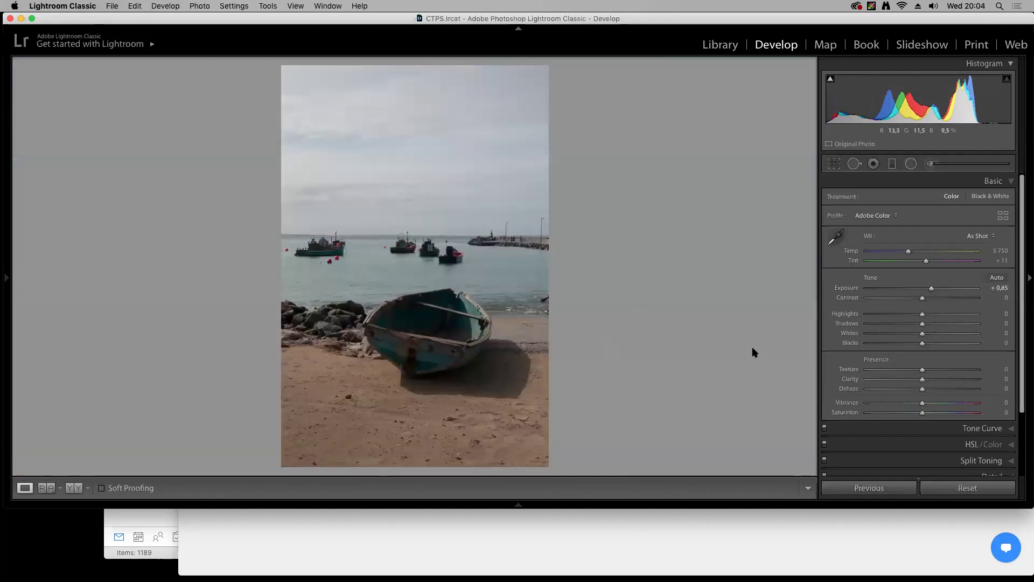
{"action": "left_click_drag", "start_coordinate": [922, 300], "coordinate": [921, 345]}
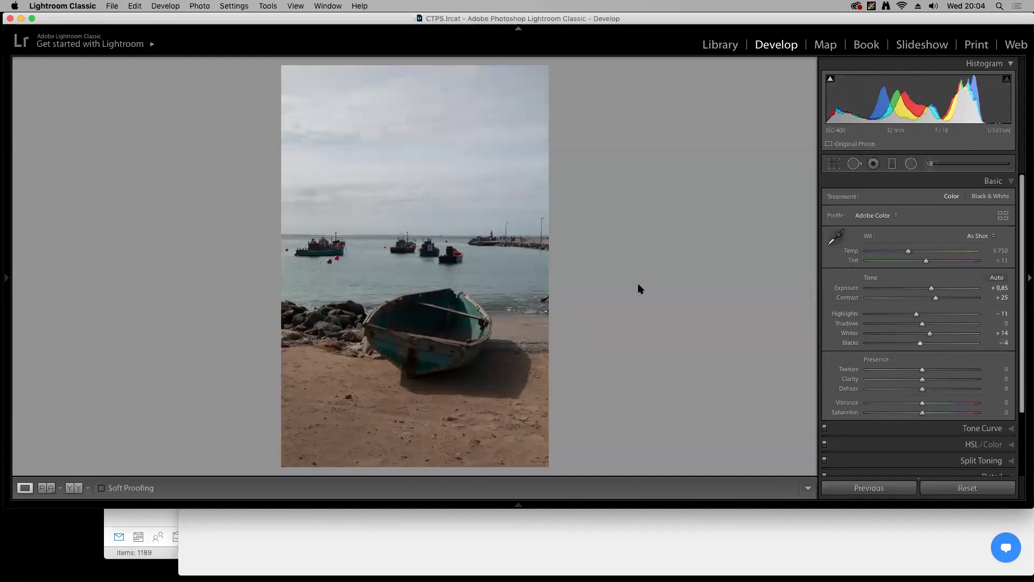
Compare the edited boat photo with its original, side by side and through the Reset Settings and Black Clipping history states
{"action": "key", "text": "y"}
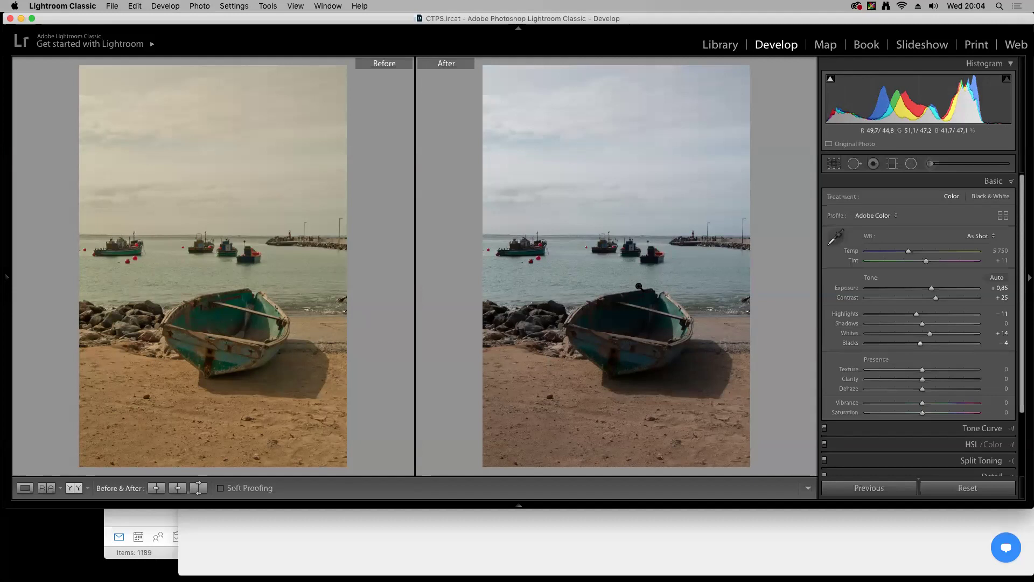
{"action": "key", "text": "y"}
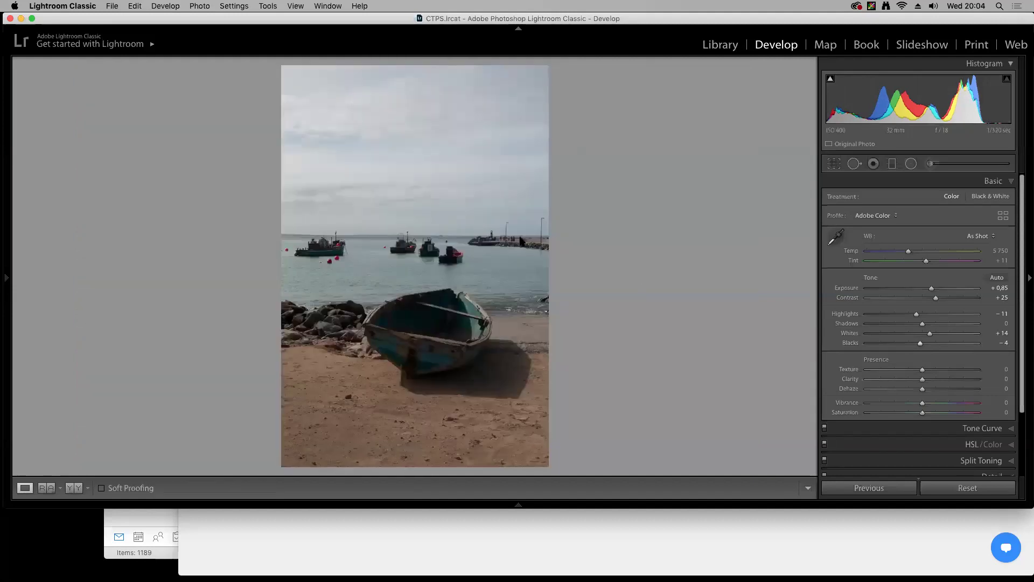
{"action": "mouse_move", "coordinate": [6, 277]}
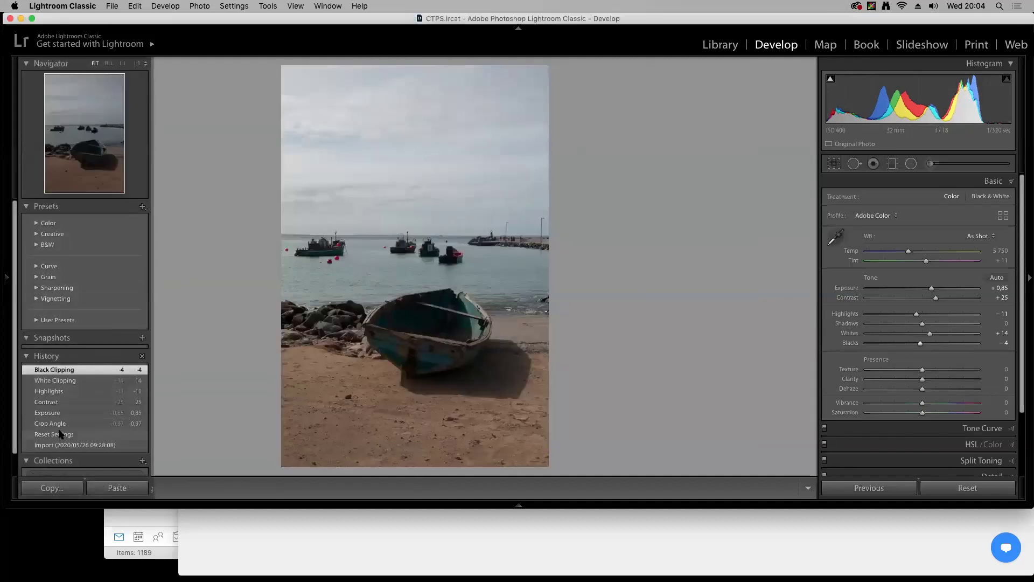
{"action": "left_click", "coordinate": [59, 435]}
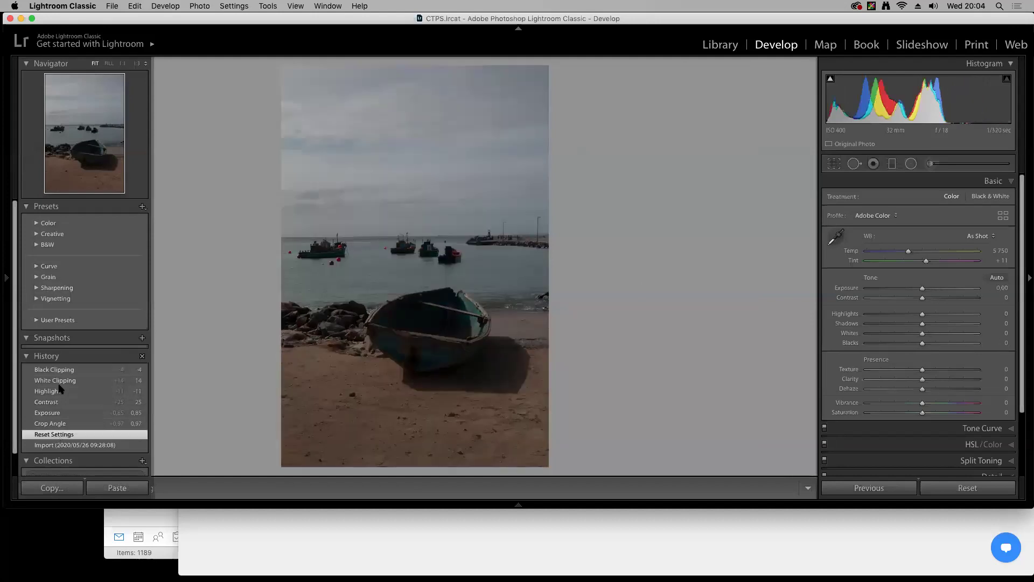
{"action": "left_click", "coordinate": [58, 371]}
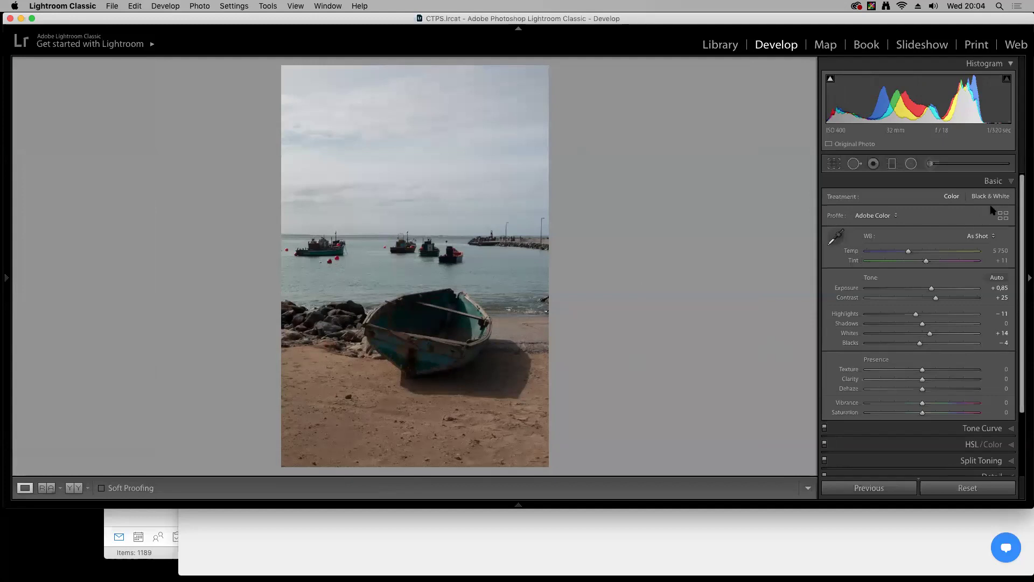
Convert the boat photo to black and white with the Adobe Monochrome profile and set Clarity to +19
{"action": "left_click", "coordinate": [896, 219]}
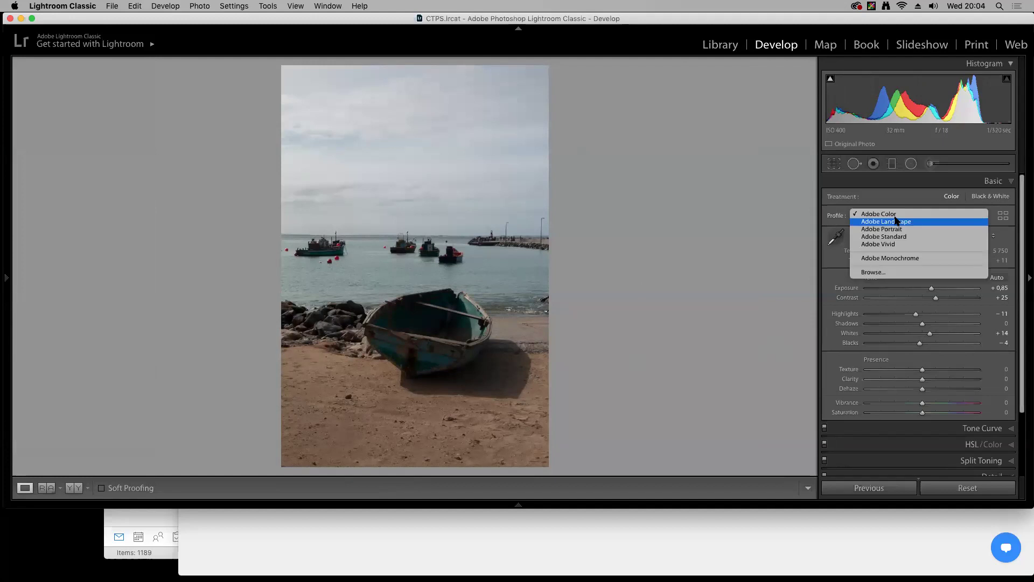
{"action": "left_click", "coordinate": [901, 259]}
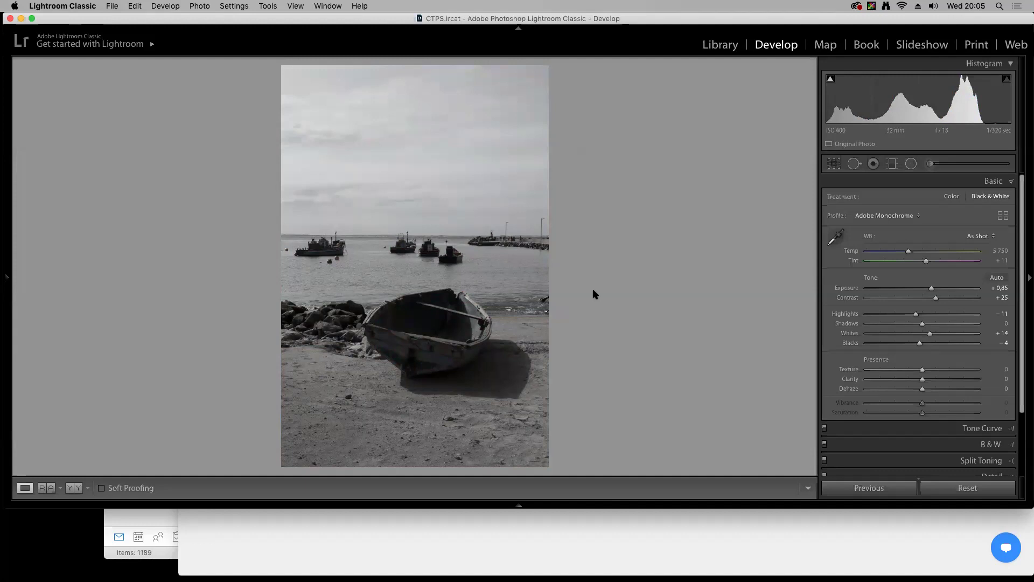
{"action": "left_click", "coordinate": [396, 283]}
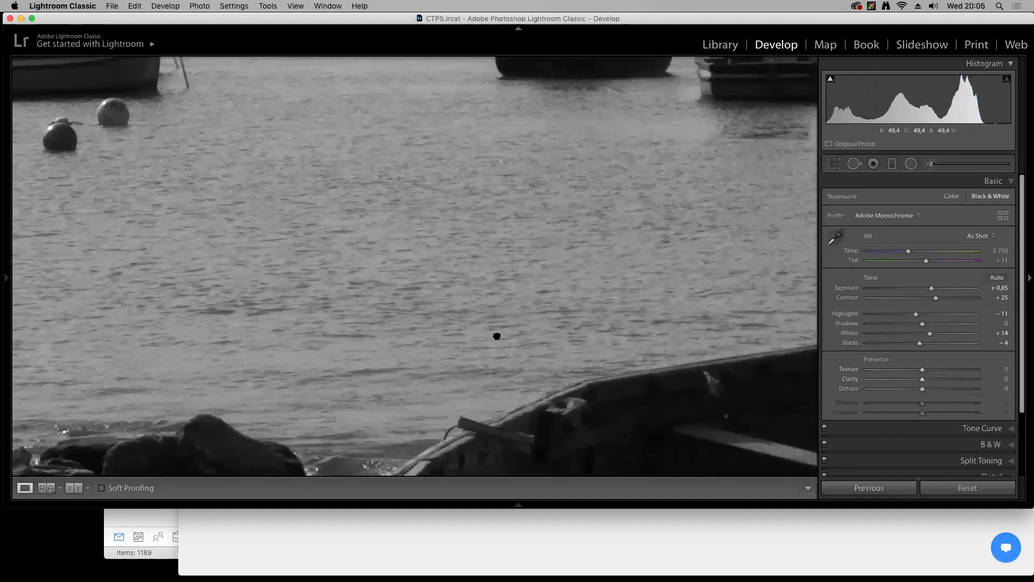
{"action": "left_click", "coordinate": [496, 336]}
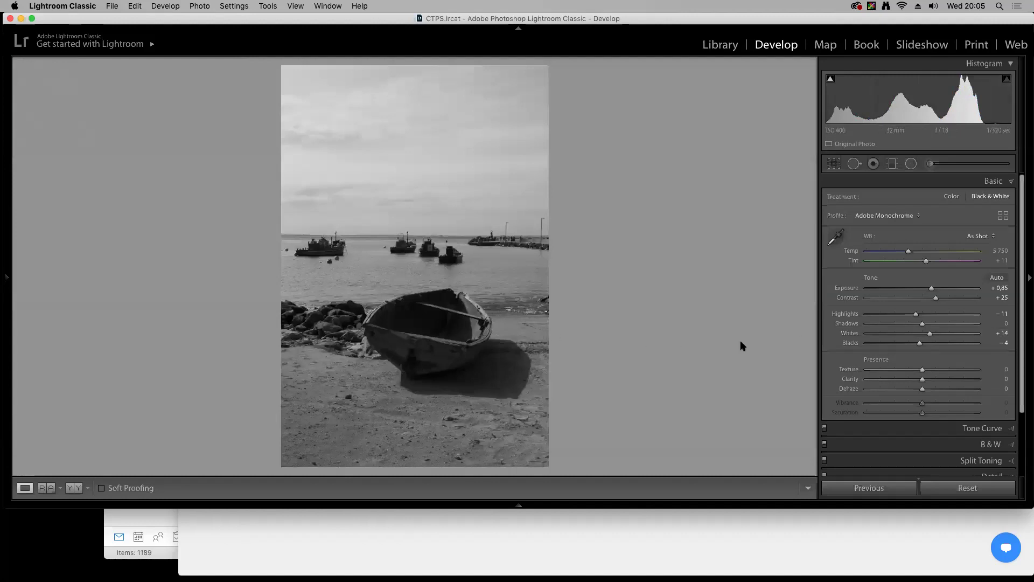
{"action": "left_click_drag", "start_coordinate": [922, 381], "coordinate": [934, 384]}
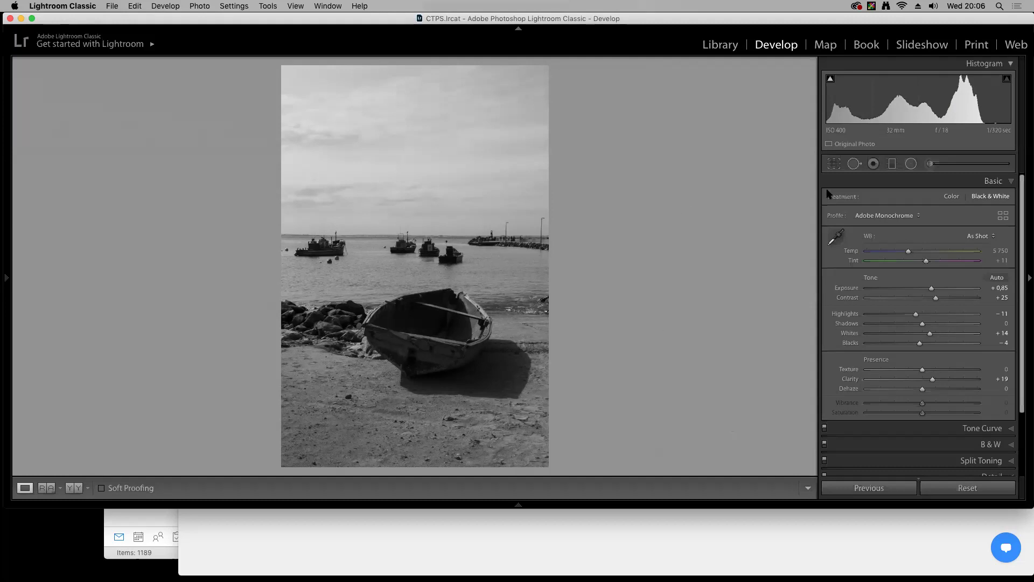
Crop the photo to the 4 x 5 / 8 x 10 aspect ratio, shifting the image slightly upward within the frame
{"action": "left_click", "coordinate": [834, 164]}
{"action": "left_click", "coordinate": [977, 201]}
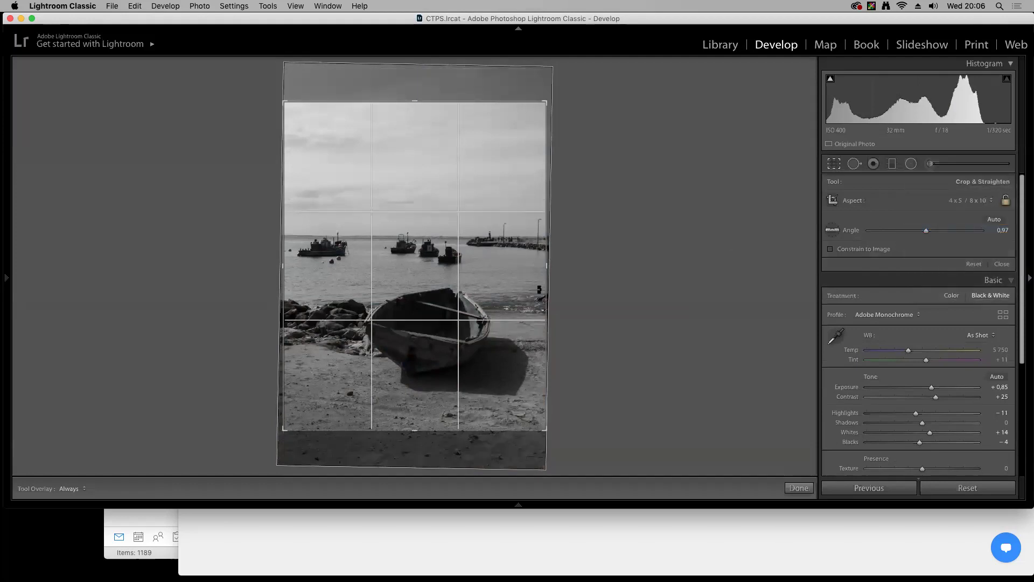
{"action": "left_click_drag", "start_coordinate": [500, 303], "coordinate": [501, 294]}
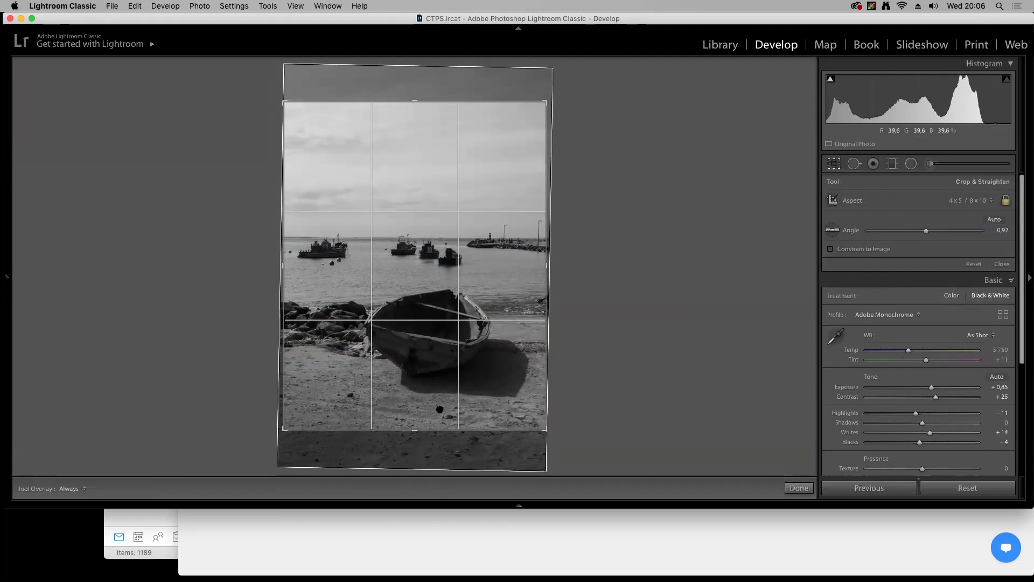
{"action": "left_click_drag", "start_coordinate": [442, 408], "coordinate": [440, 403]}
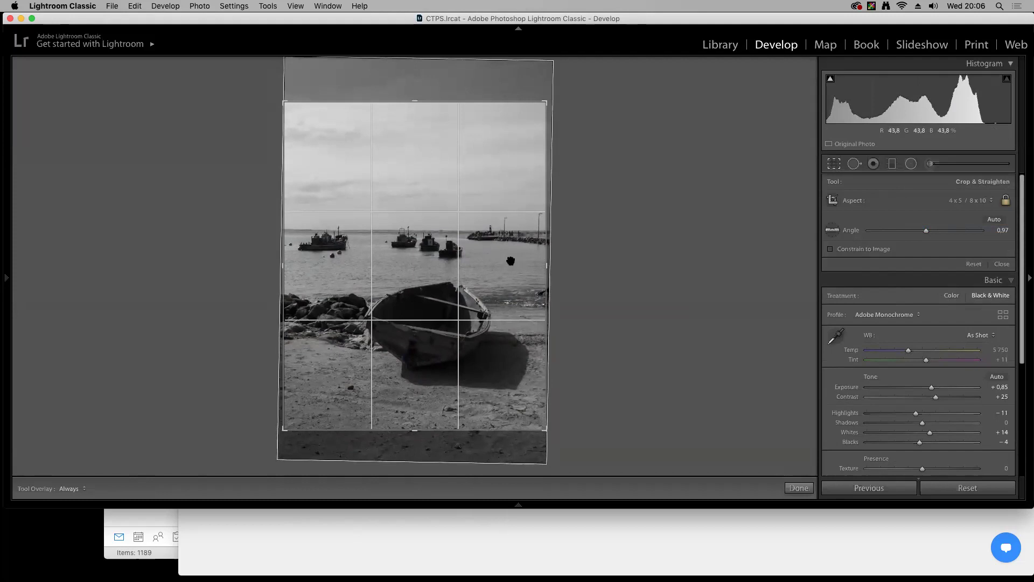
{"action": "key", "text": "Return"}
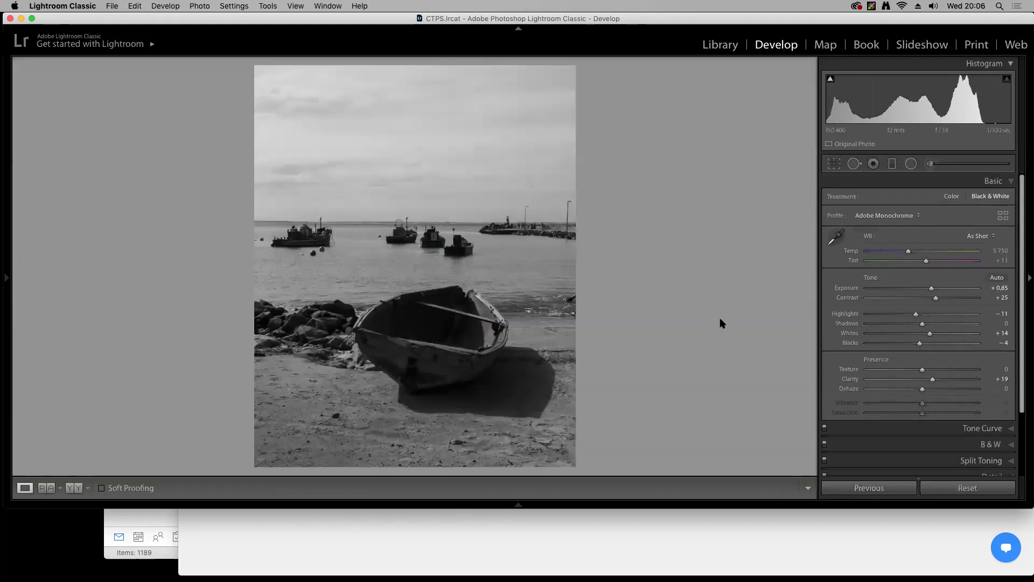
Add a graduated filter with exposure -0.26 over the sky, from the photo's upper edge down to the horizon
{"action": "left_click", "coordinate": [891, 165]}
{"action": "left_click_drag", "start_coordinate": [900, 237], "coordinate": [919, 238]}
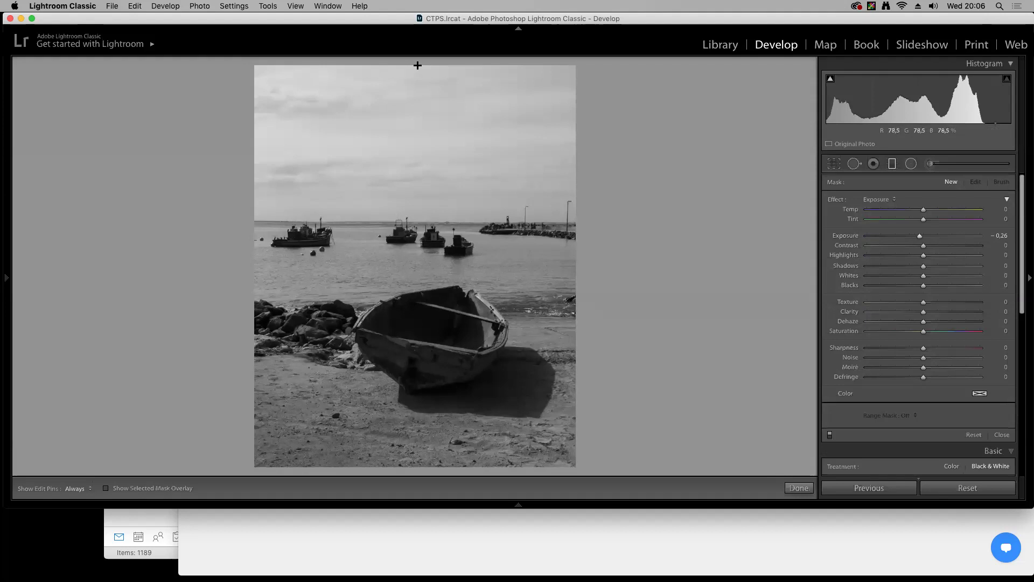
{"action": "left_click_drag", "start_coordinate": [417, 65], "coordinate": [417, 221]}
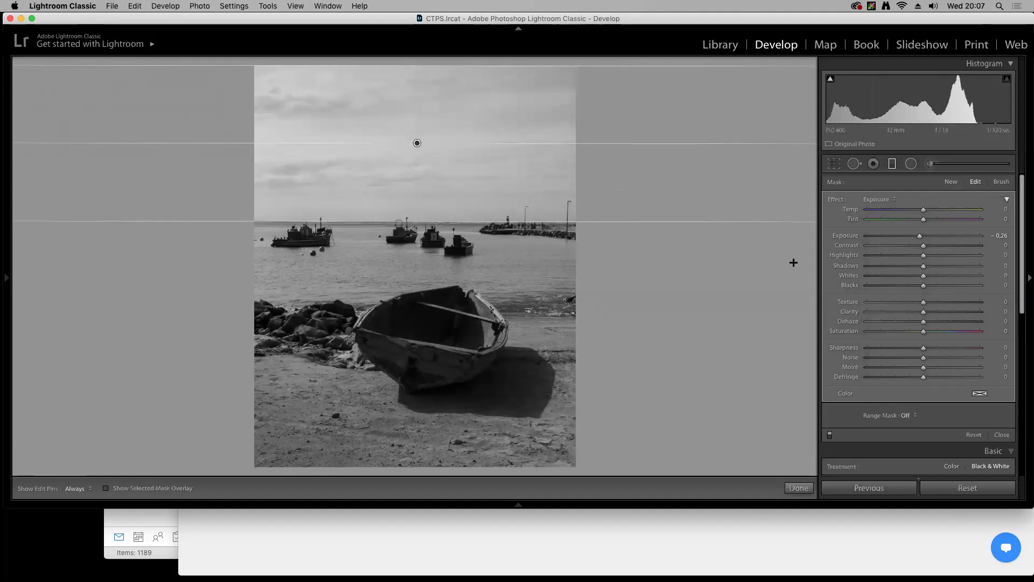
Darken the sky with the graduated filter, setting its contrast to 37 and exposure to -1.65
{"action": "left_click_drag", "start_coordinate": [920, 237], "coordinate": [946, 247]}
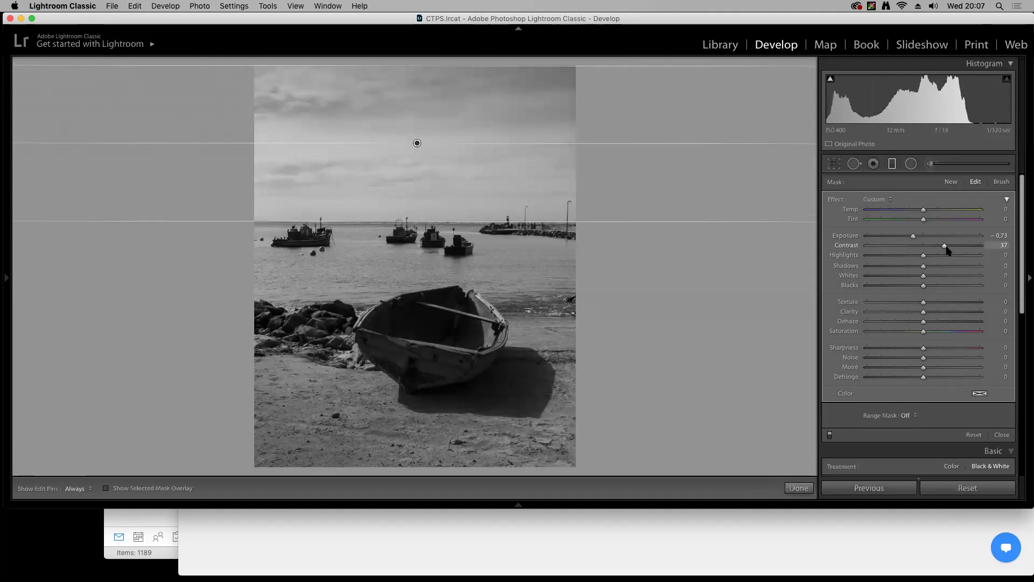
{"action": "left_click_drag", "start_coordinate": [417, 144], "coordinate": [419, 142]}
{"action": "left_click_drag", "start_coordinate": [910, 236], "coordinate": [903, 239]}
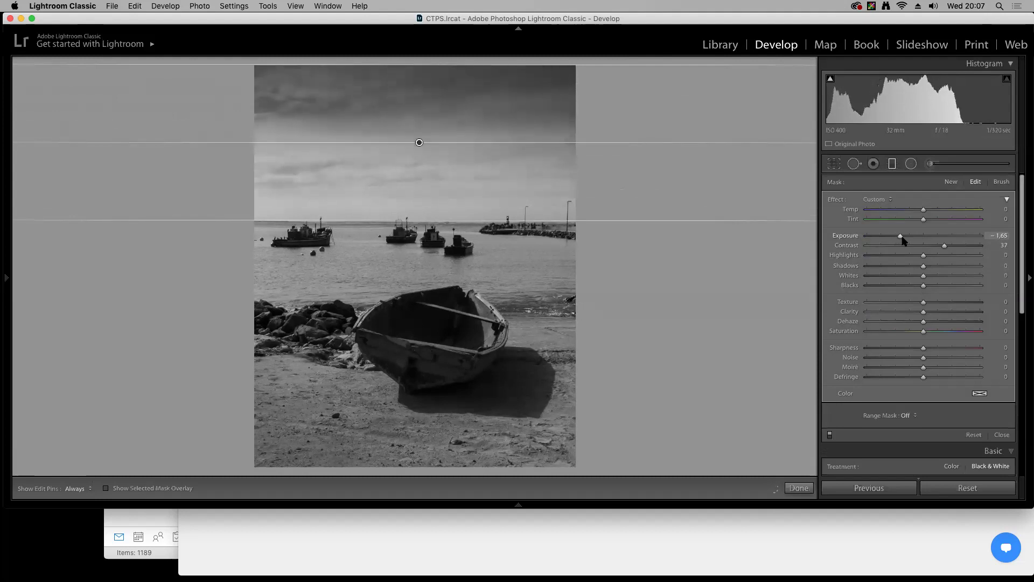
Lower the sky filter's centre toward the horizon and extend its gradient from near the photo's upper edge into the water
{"action": "left_click_drag", "start_coordinate": [419, 142], "coordinate": [418, 181]}
{"action": "left_click_drag", "start_coordinate": [439, 256], "coordinate": [439, 270]}
{"action": "left_click_drag", "start_coordinate": [452, 98], "coordinate": [452, 80]}
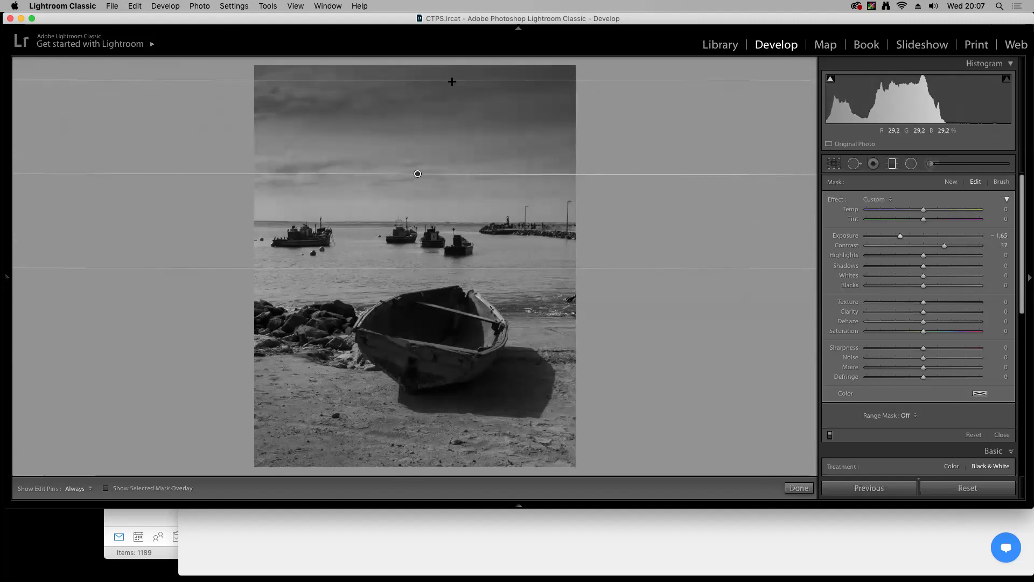
Set the sky filter's whites to 21, clarity to 100 and exposure to -1.48, and compare the photo without and with the filter
{"action": "left_click_drag", "start_coordinate": [923, 275], "coordinate": [987, 320]}
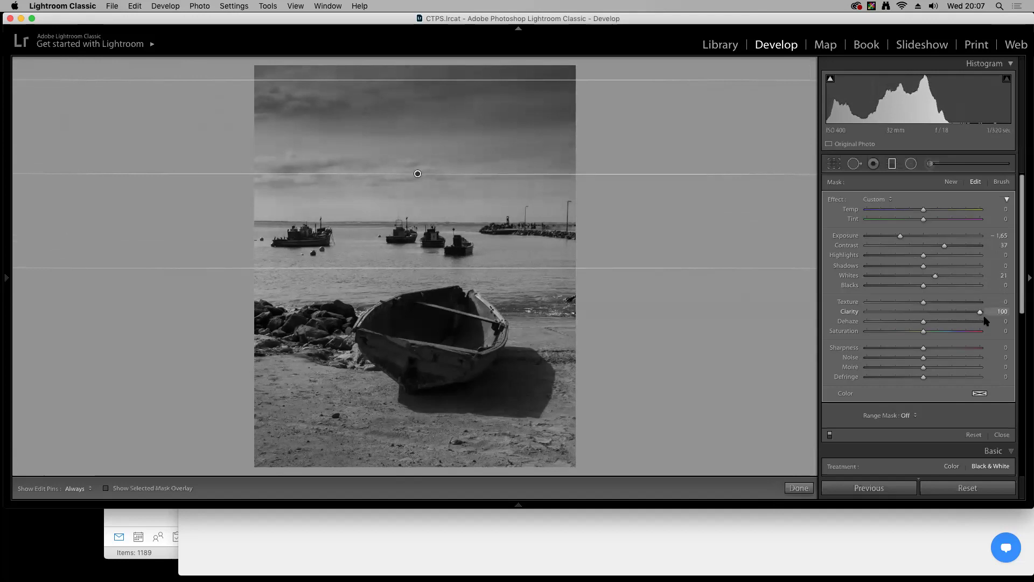
{"action": "left_click_drag", "start_coordinate": [900, 235], "coordinate": [906, 239]}
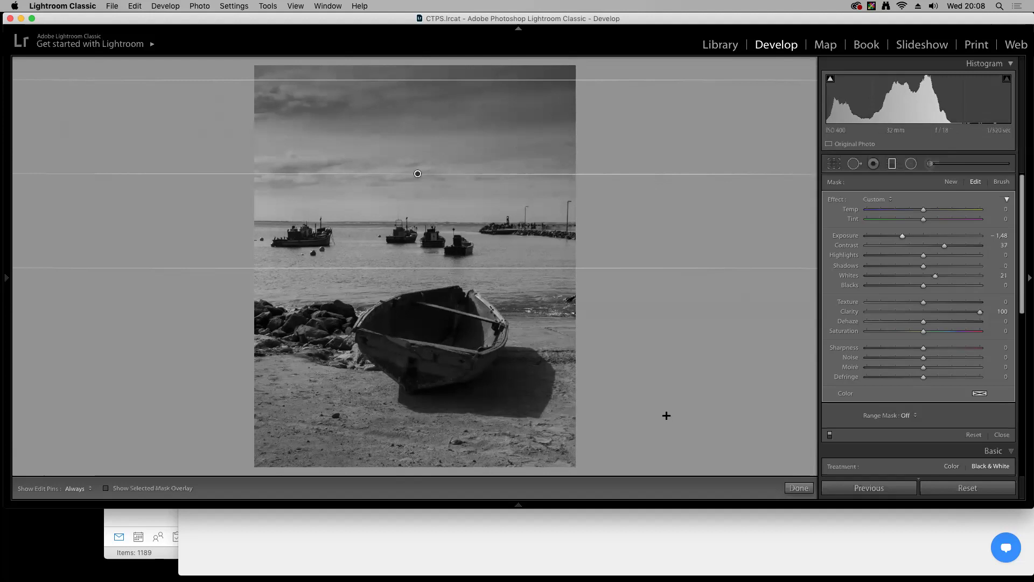
{"action": "left_click", "coordinate": [830, 434]}
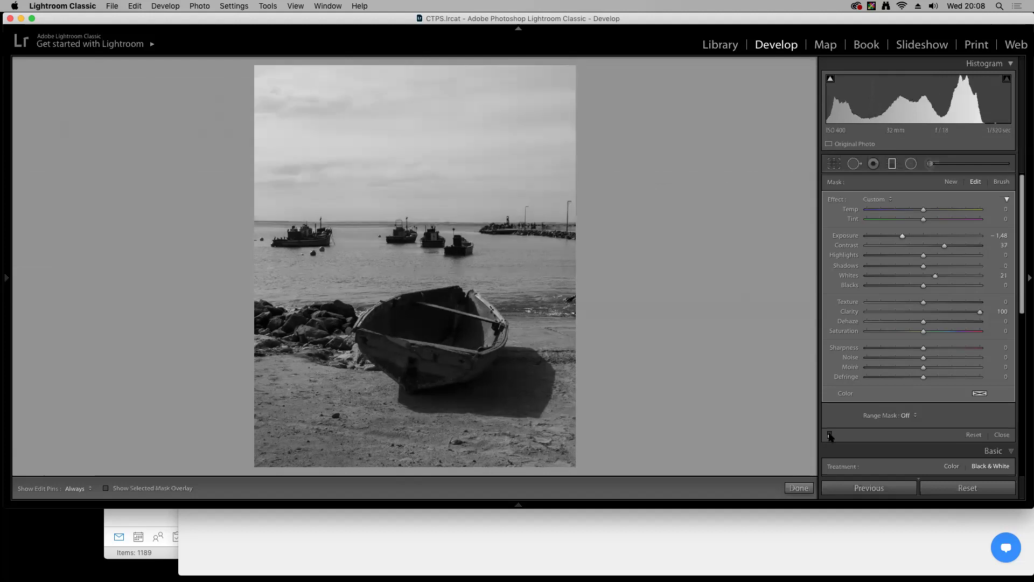
{"action": "left_click", "coordinate": [829, 434]}
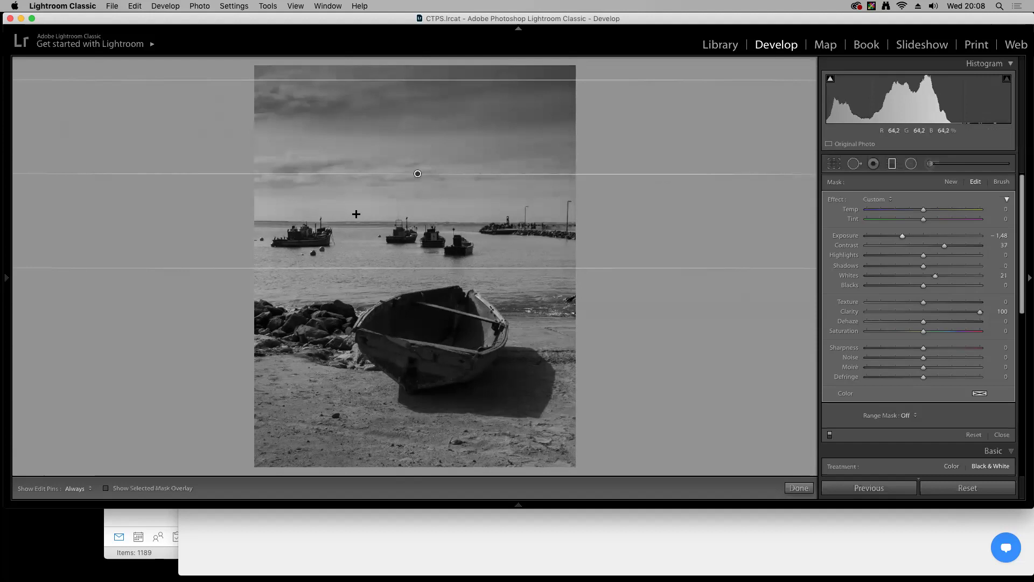
Add a second, narrow graduated filter across the horizon and reset its exposure, contrast, whites and clarity to zero
{"action": "left_click_drag", "start_coordinate": [362, 212], "coordinate": [362, 237]}
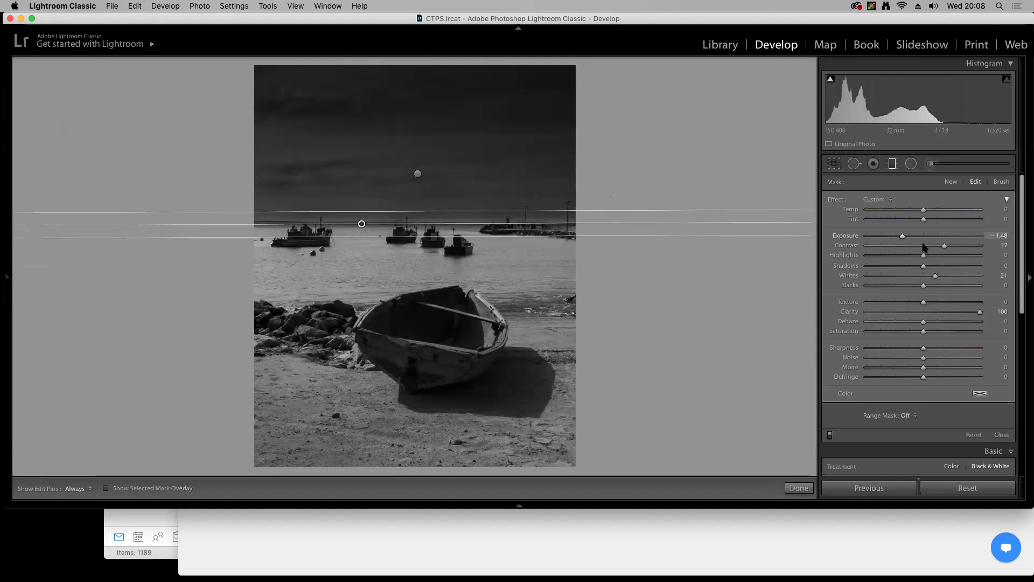
{"action": "double_click", "coordinate": [902, 237]}
{"action": "double_click", "coordinate": [943, 245]}
{"action": "double_click", "coordinate": [935, 275]}
{"action": "double_click", "coordinate": [980, 312]}
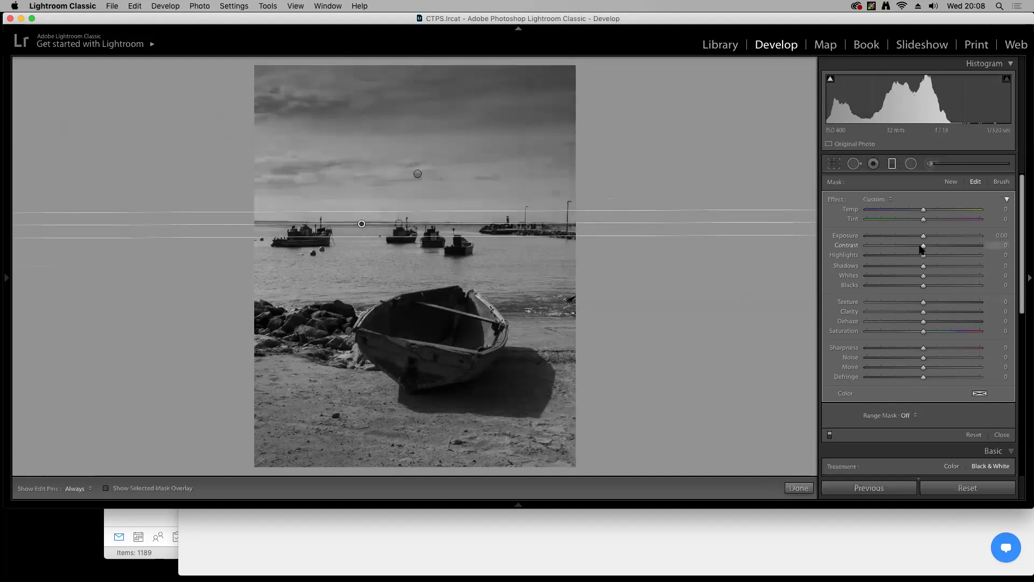
Set the horizon filter's contrast to 13, slightly raise its clarity and exposure, compare the photo without and with filters, and finish filter editing
{"action": "left_click_drag", "start_coordinate": [923, 246], "coordinate": [930, 247]}
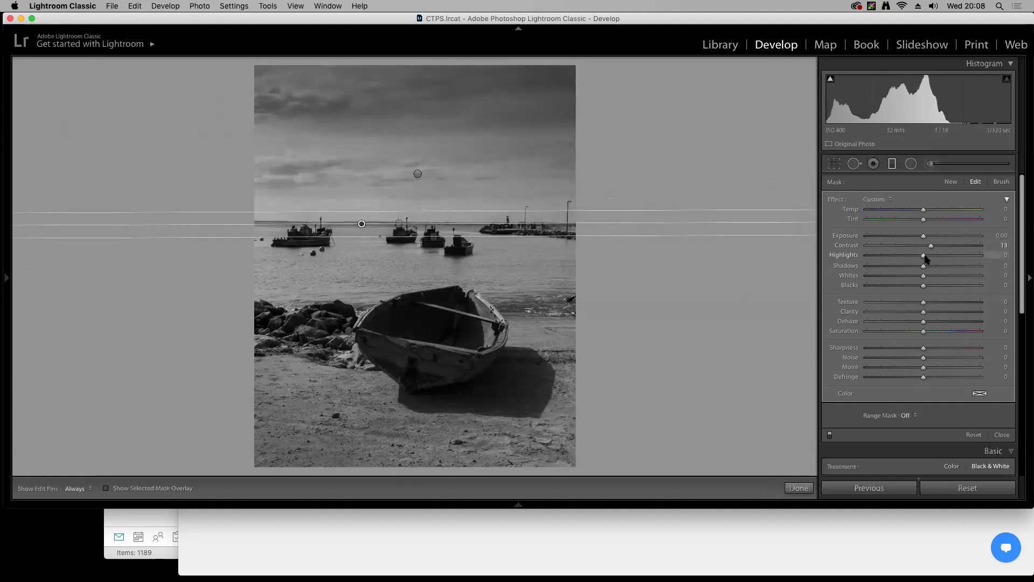
{"action": "left_click_drag", "start_coordinate": [923, 312], "coordinate": [937, 312]}
{"action": "left_click_drag", "start_coordinate": [924, 237], "coordinate": [936, 247]}
{"action": "left_click", "coordinate": [830, 434]}
{"action": "left_click", "coordinate": [829, 435]}
{"action": "left_click", "coordinate": [799, 488]}
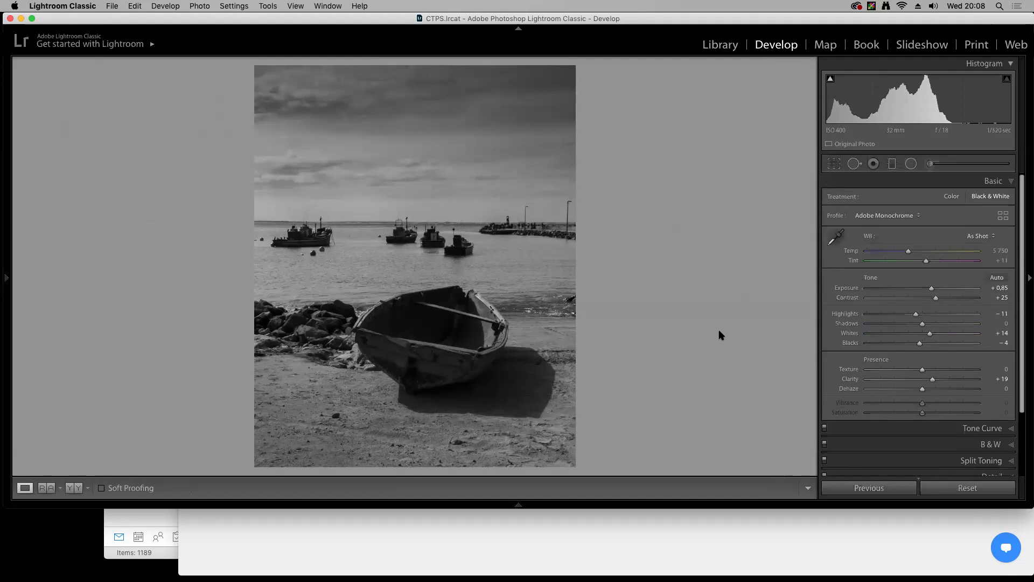
Shape the tone curve into an S, raising the highlights to about 73 / 85% and holding the shadows near 20 / 19%
{"action": "left_click", "coordinate": [969, 428]}
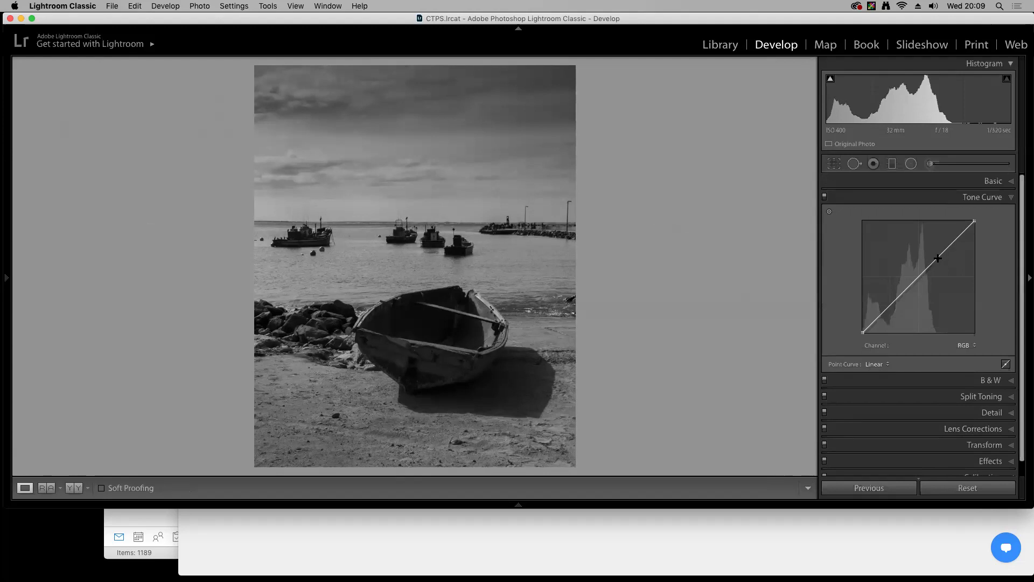
{"action": "left_click_drag", "start_coordinate": [946, 250], "coordinate": [946, 239]}
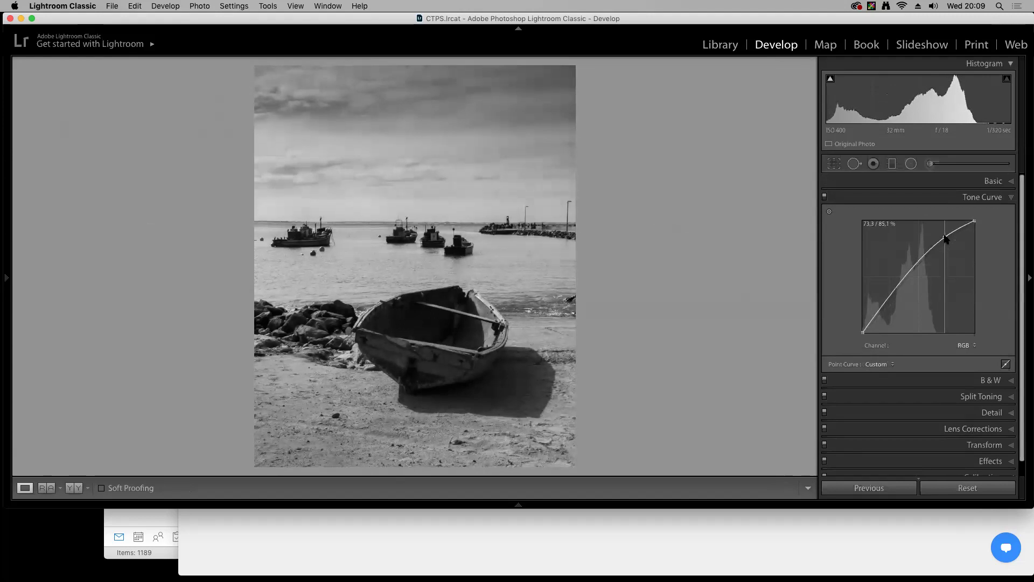
{"action": "left_click_drag", "start_coordinate": [884, 306], "coordinate": [884, 312]}
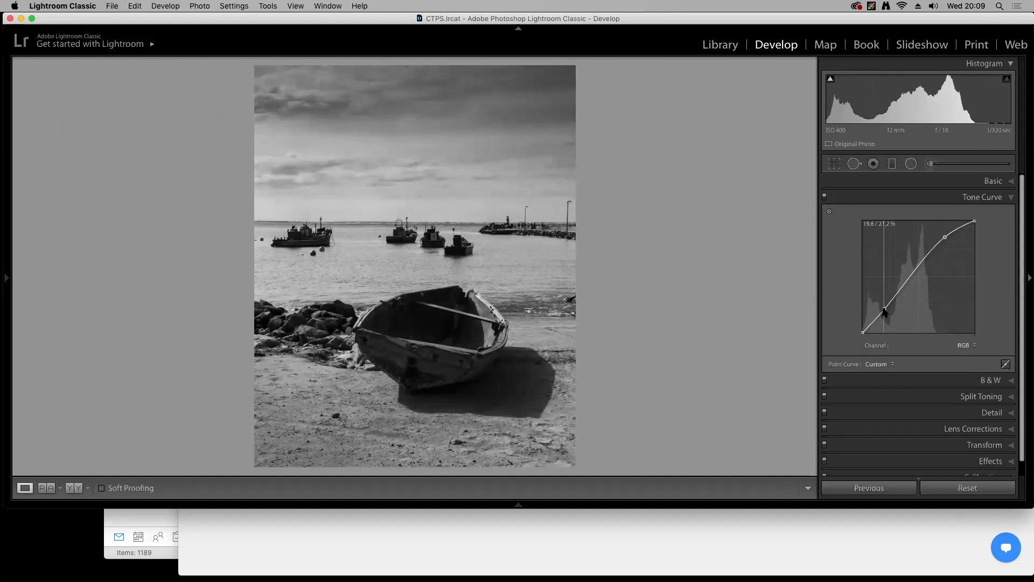
{"action": "left_click_drag", "start_coordinate": [884, 311], "coordinate": [883, 310]}
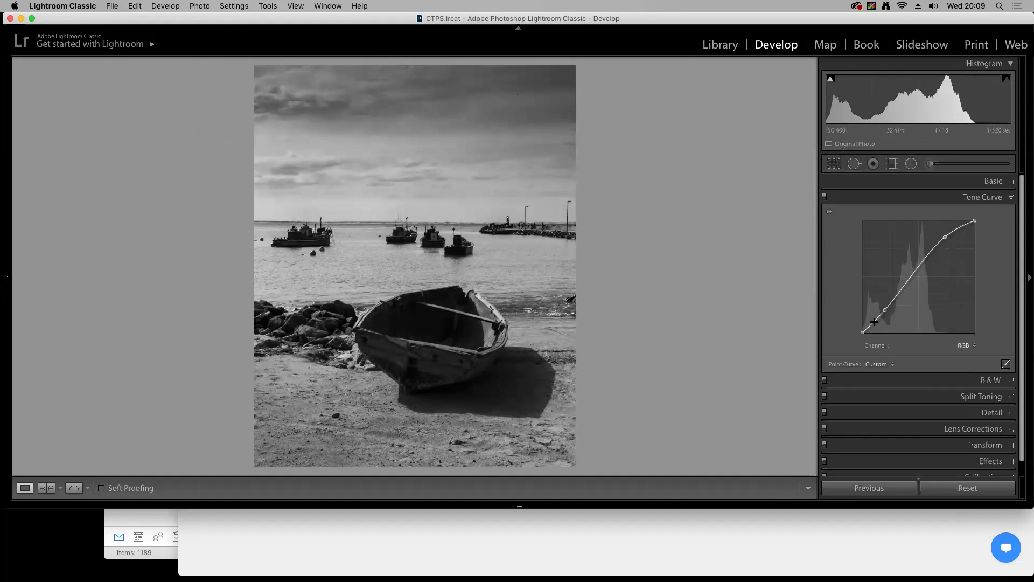
{"action": "left_click_drag", "start_coordinate": [885, 310], "coordinate": [885, 312]}
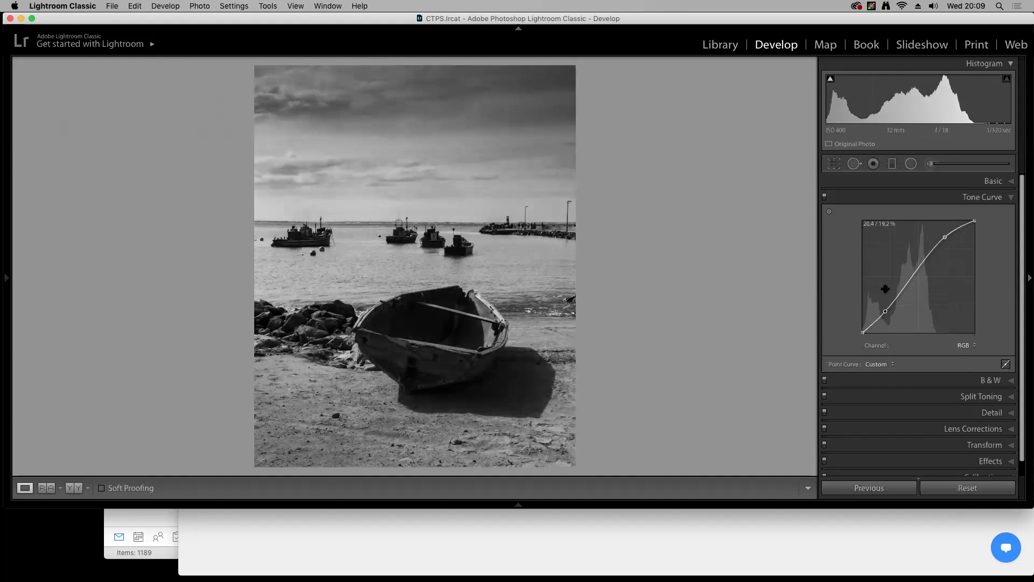
Set the sky filter's exposure to -1.14, shift its gradient down to centre just above the horizon, and finish filter editing
{"action": "left_click", "coordinate": [892, 163]}
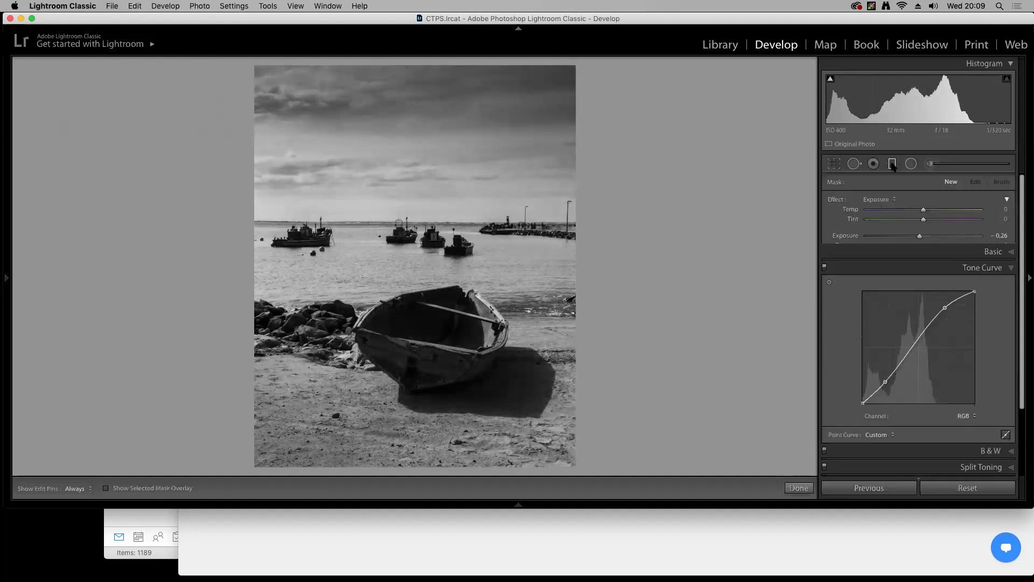
{"action": "left_click", "coordinate": [415, 174]}
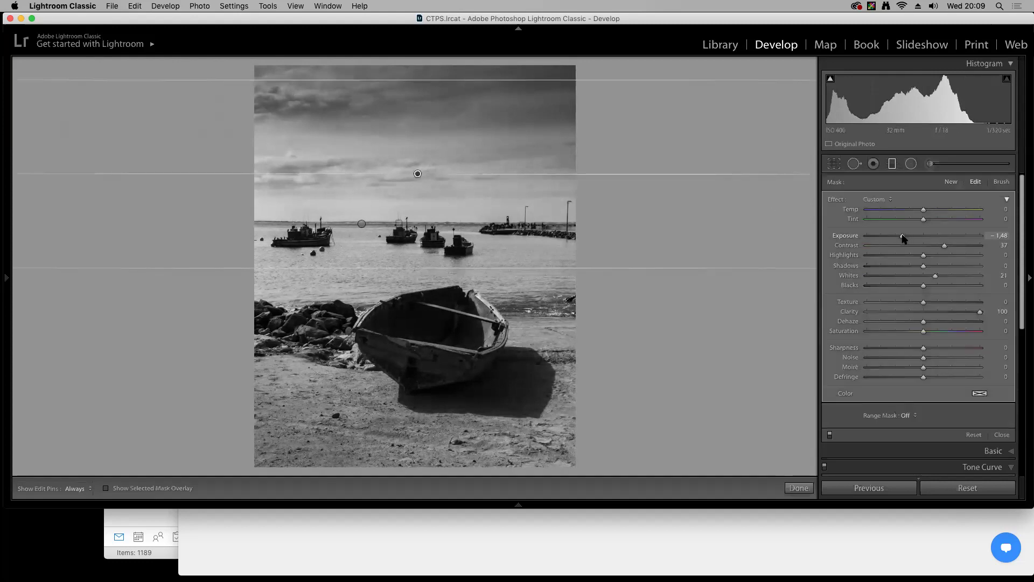
{"action": "left_click_drag", "start_coordinate": [902, 236], "coordinate": [908, 235]}
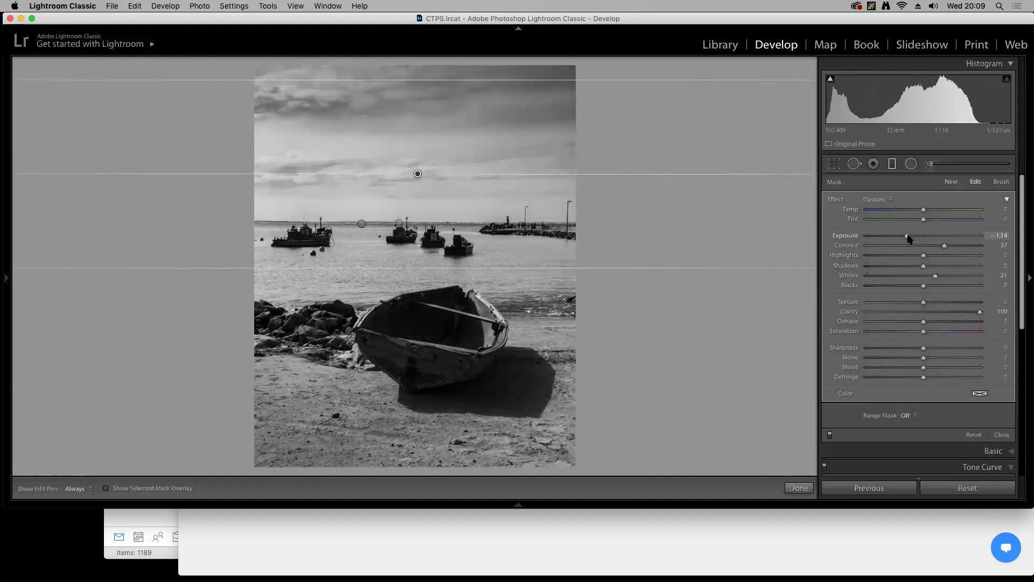
{"action": "left_click_drag", "start_coordinate": [417, 173], "coordinate": [416, 192]}
{"action": "left_click_drag", "start_coordinate": [423, 286], "coordinate": [424, 273]}
{"action": "left_click_drag", "start_coordinate": [417, 183], "coordinate": [416, 200]}
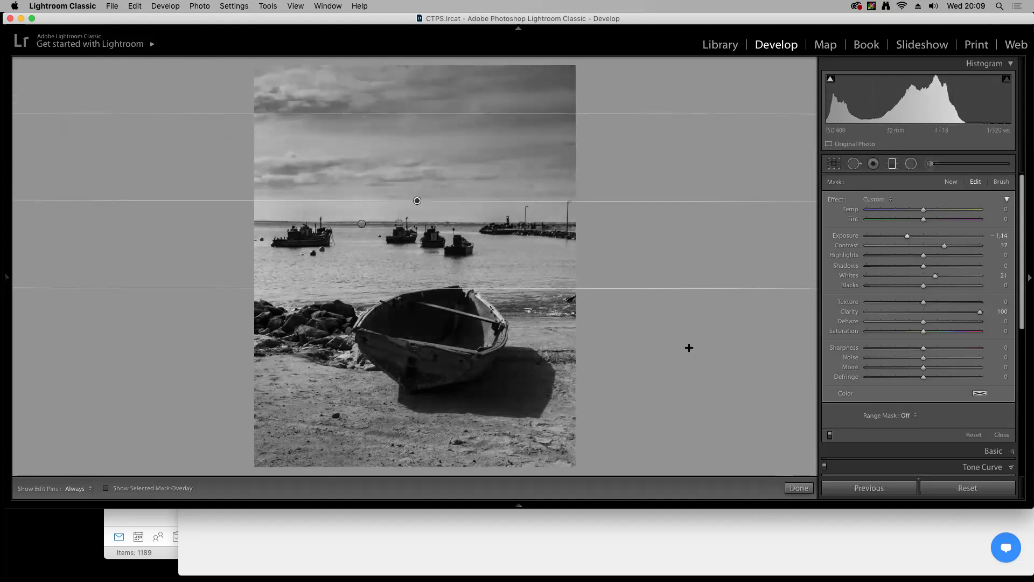
{"action": "left_click", "coordinate": [799, 488]}
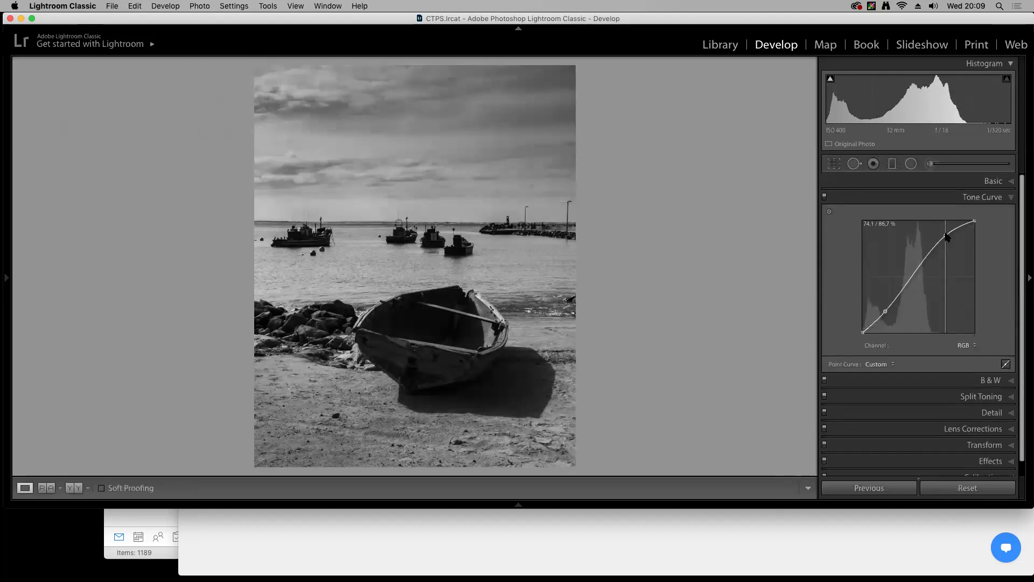
Fine-tune the tone curve, nudging the highlight point up to about 74 / 87% and the shadow point slightly down
{"action": "left_click", "coordinate": [945, 236]}
{"action": "left_click_drag", "start_coordinate": [885, 311], "coordinate": [886, 314]}
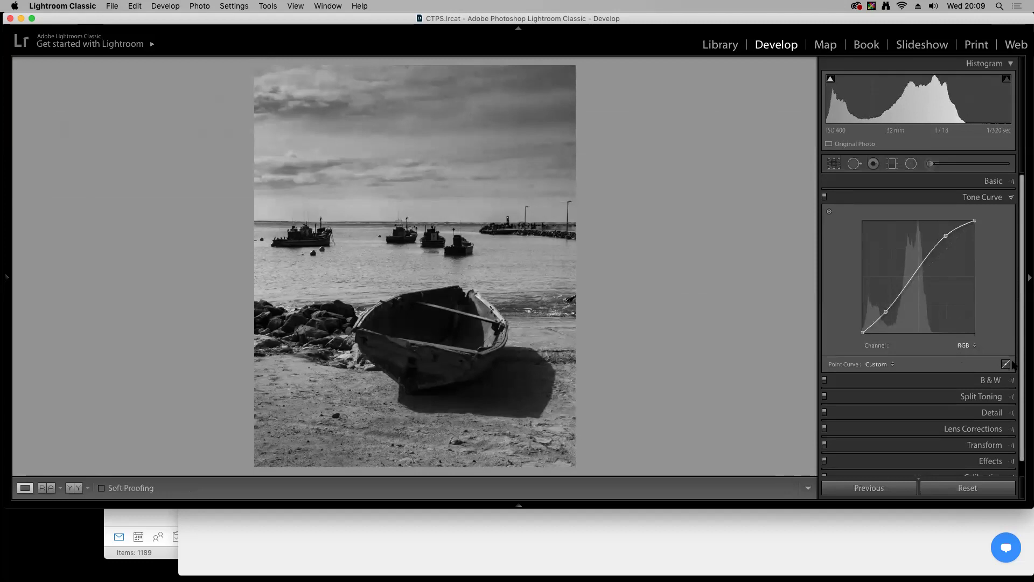
Add a Highlight Priority post-crop vignette with amount -9, midpoint 62 and feather 72
{"action": "scroll", "coordinate": [1022, 365], "scroll_direction": "down", "scroll_amount": 1}
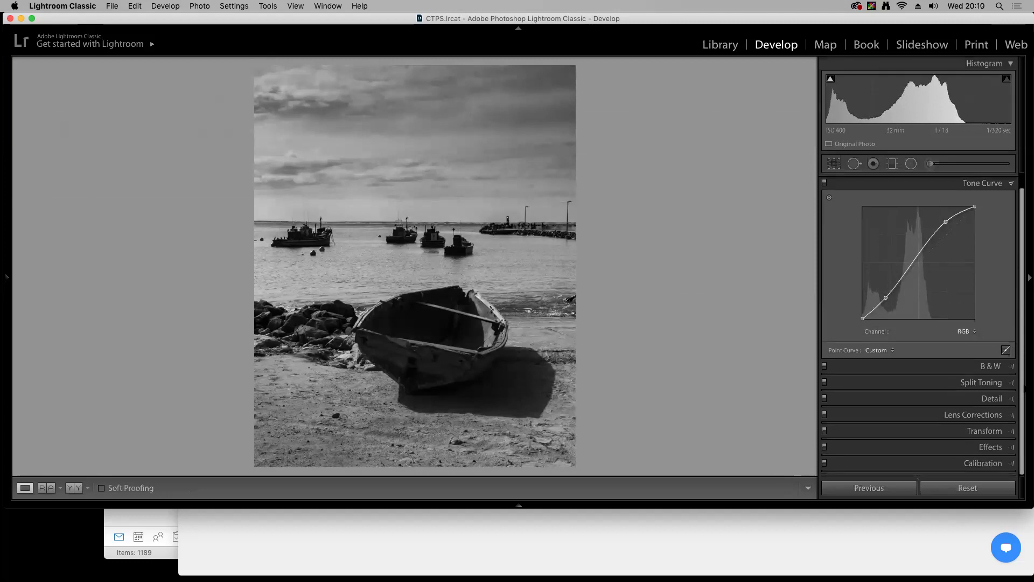
{"action": "left_click", "coordinate": [1010, 447]}
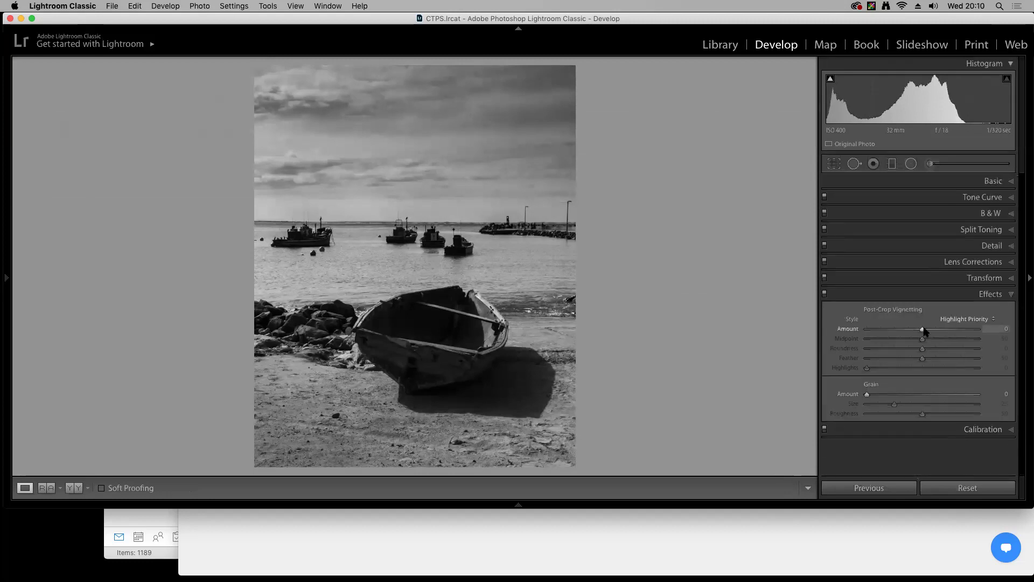
{"action": "left_click_drag", "start_coordinate": [923, 330], "coordinate": [919, 329]}
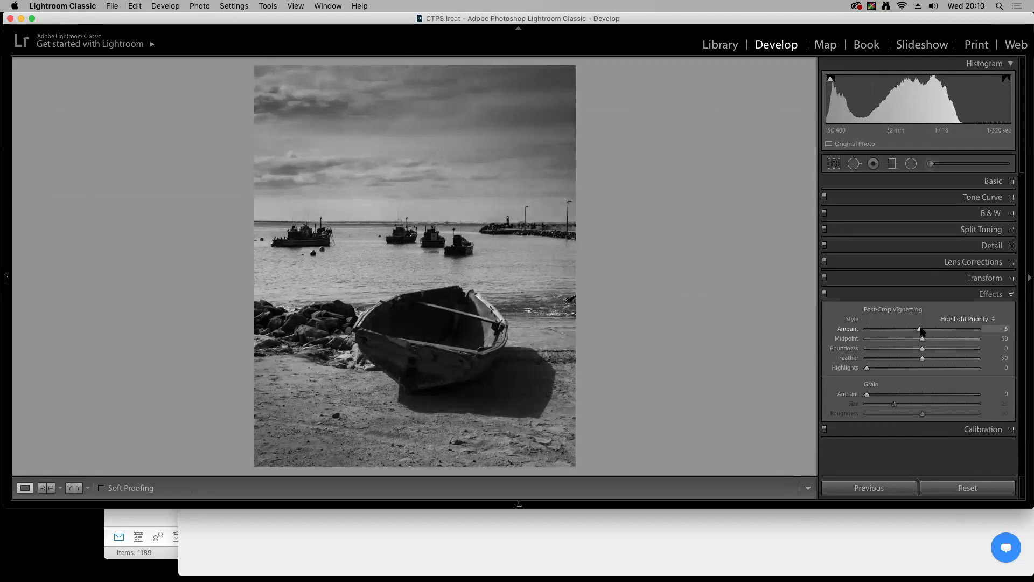
{"action": "left_click_drag", "start_coordinate": [920, 330], "coordinate": [934, 341]}
{"action": "left_click_drag", "start_coordinate": [934, 341], "coordinate": [946, 360]}
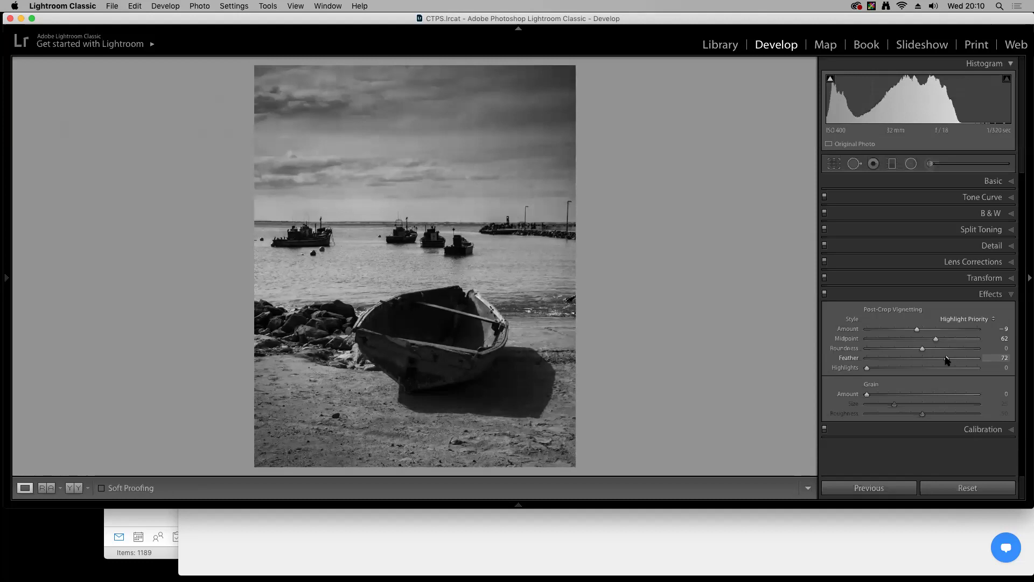
Soften the vignette to amount -5, comparing the photo without and with the effect
{"action": "left_click", "coordinate": [824, 294]}
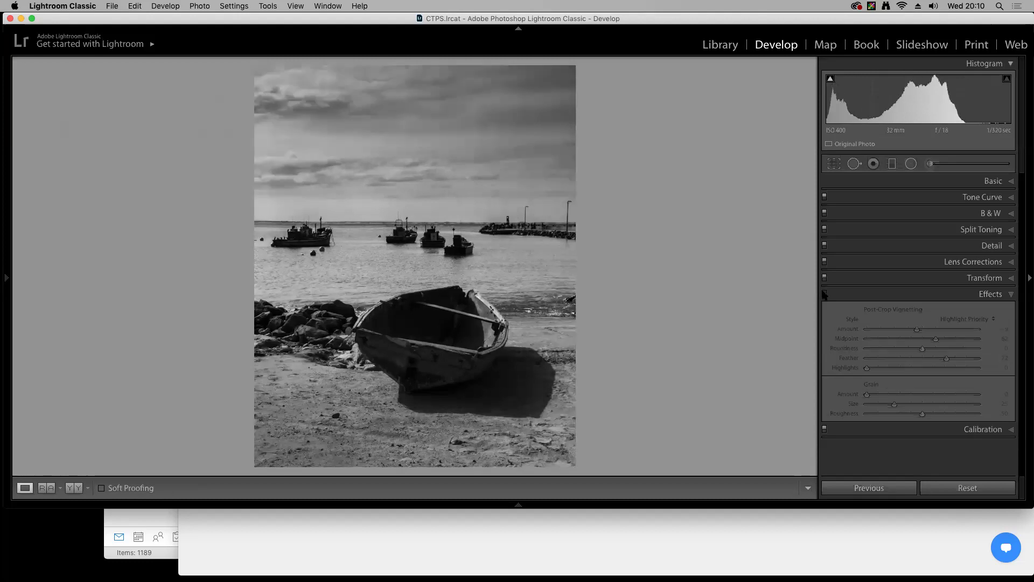
{"action": "left_click", "coordinate": [824, 293]}
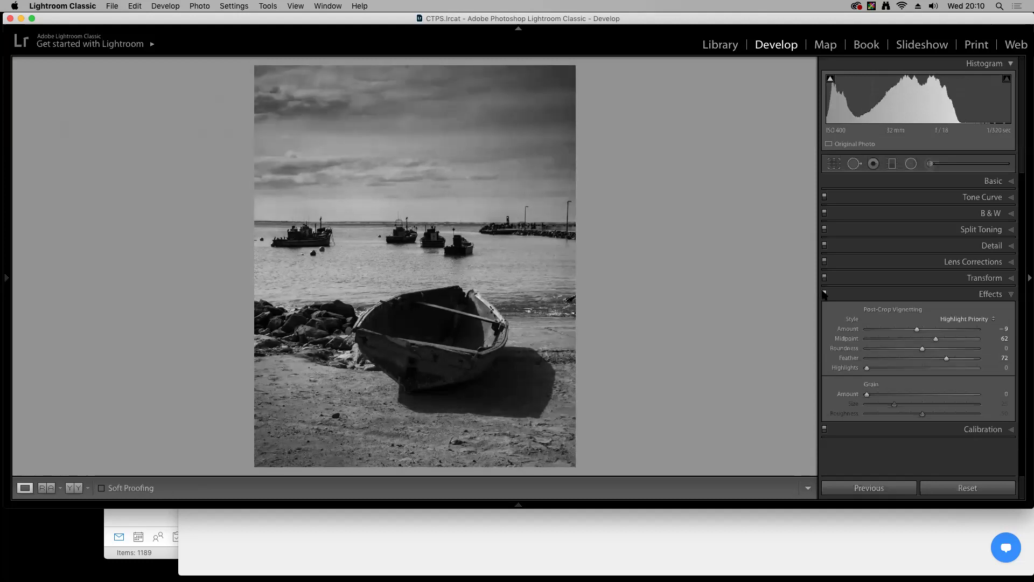
{"action": "left_click_drag", "start_coordinate": [916, 330], "coordinate": [919, 330]}
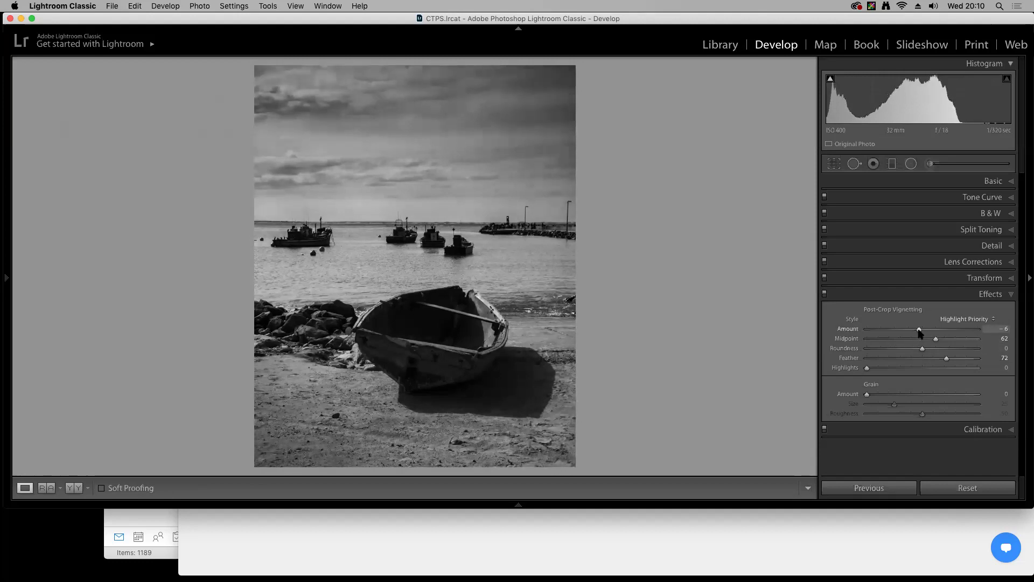
{"action": "left_click", "coordinate": [823, 293]}
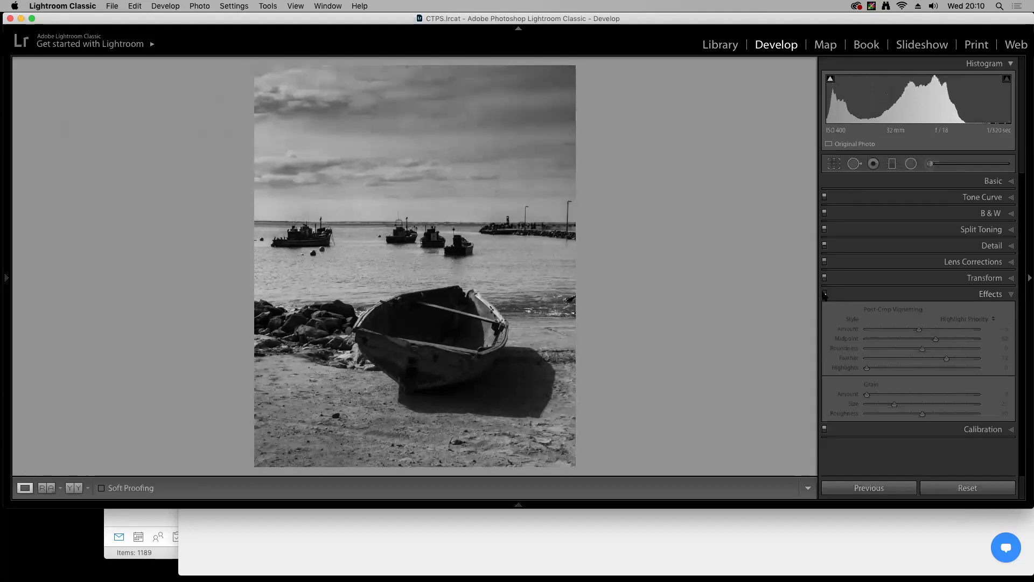
{"action": "left_click", "coordinate": [824, 294]}
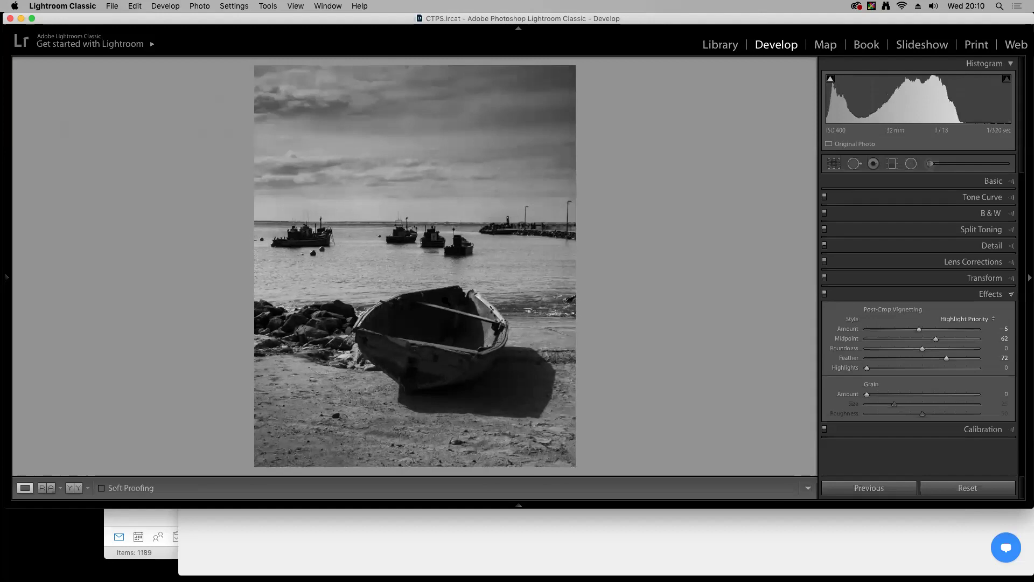
Inspect the beached boat's edge and the surrounding water and sand in close-up
{"action": "left_click", "coordinate": [444, 297]}
{"action": "left_click_drag", "start_coordinate": [422, 429], "coordinate": [337, 297]}
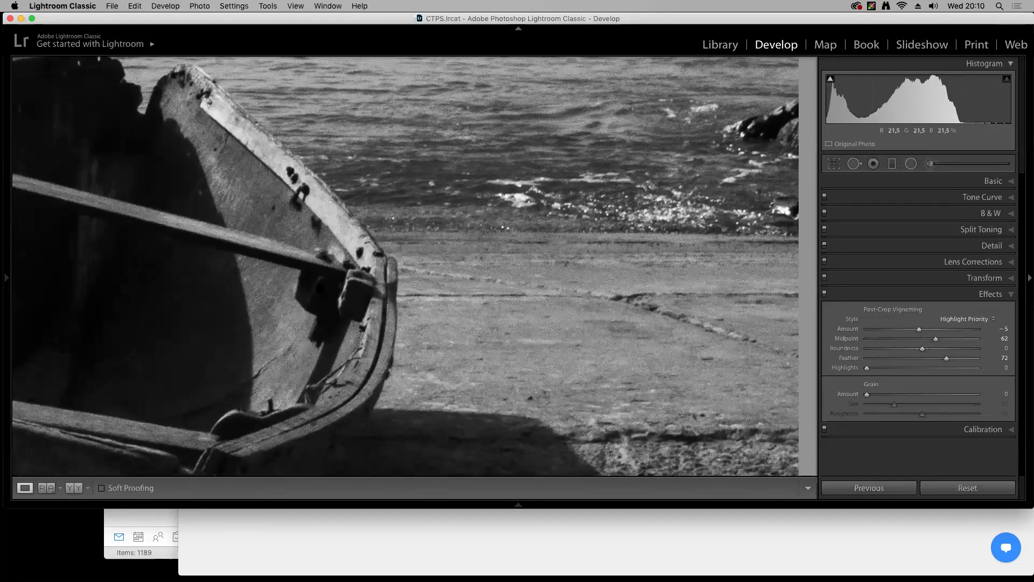
{"action": "left_click_drag", "start_coordinate": [302, 229], "coordinate": [318, 281]}
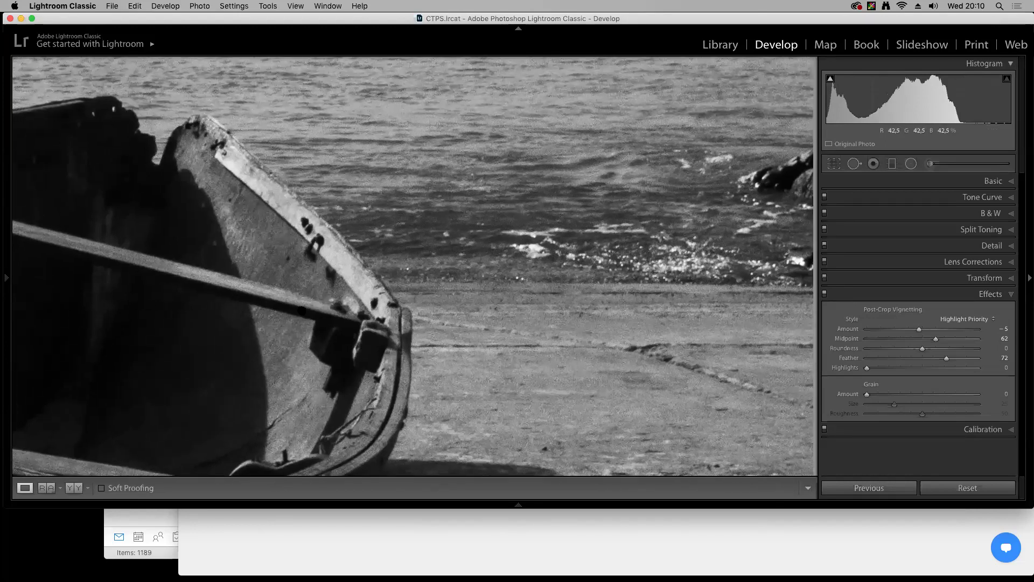
{"action": "left_click", "coordinate": [317, 310]}
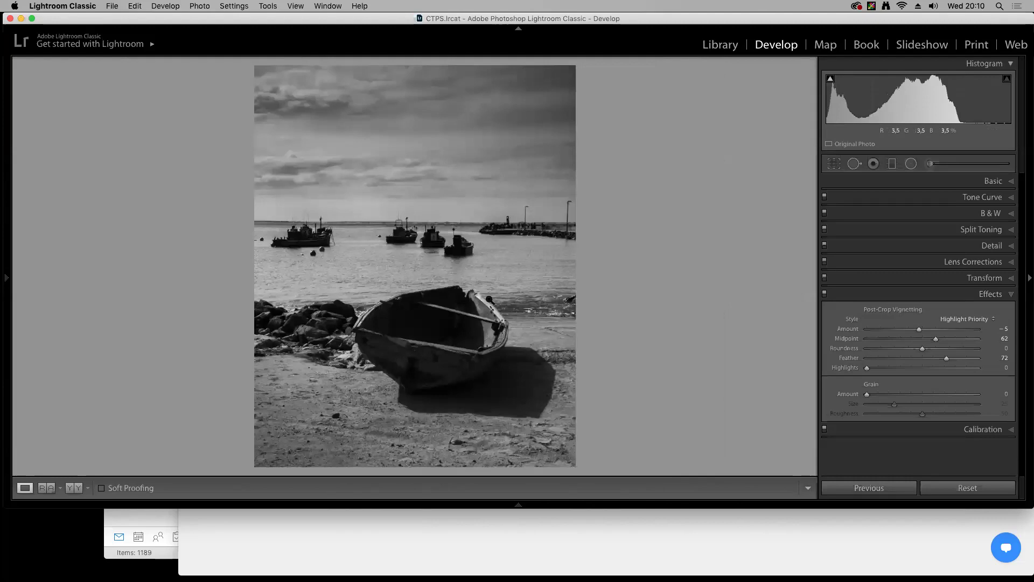
{"action": "left_click", "coordinate": [494, 317]}
{"action": "left_click_drag", "start_coordinate": [550, 352], "coordinate": [415, 300]}
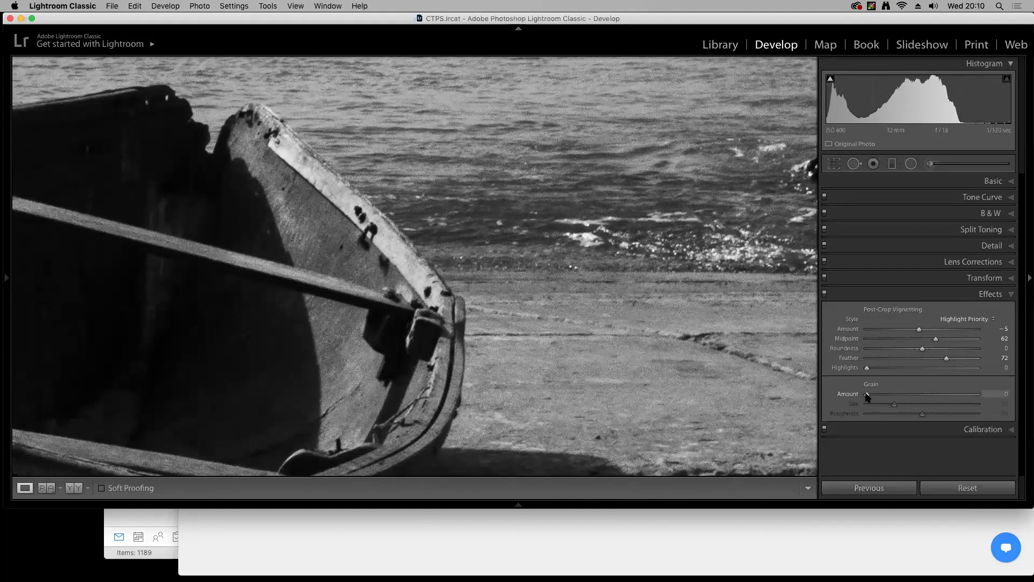
Add grain with amount 31 and roughness 58, comparing the photo without and with the effects
{"action": "left_click_drag", "start_coordinate": [867, 396], "coordinate": [892, 396]}
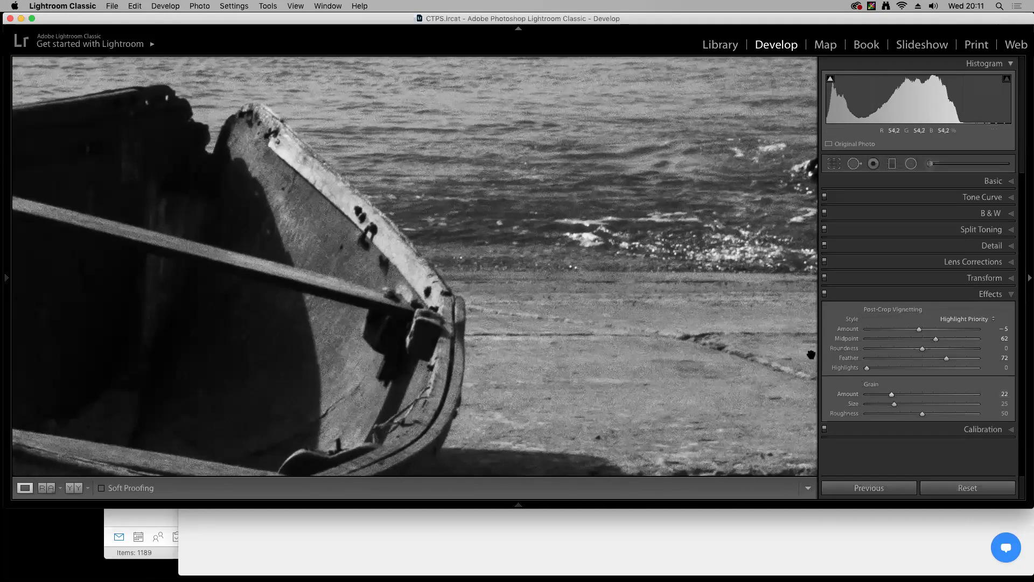
{"action": "mouse_move", "coordinate": [891, 396]}
{"action": "left_mouse_down"}
{"action": "mouse_move", "coordinate": [931, 413]}
{"action": "mouse_move", "coordinate": [892, 403]}
{"action": "left_mouse_up"}
{"action": "left_click", "coordinate": [825, 294]}
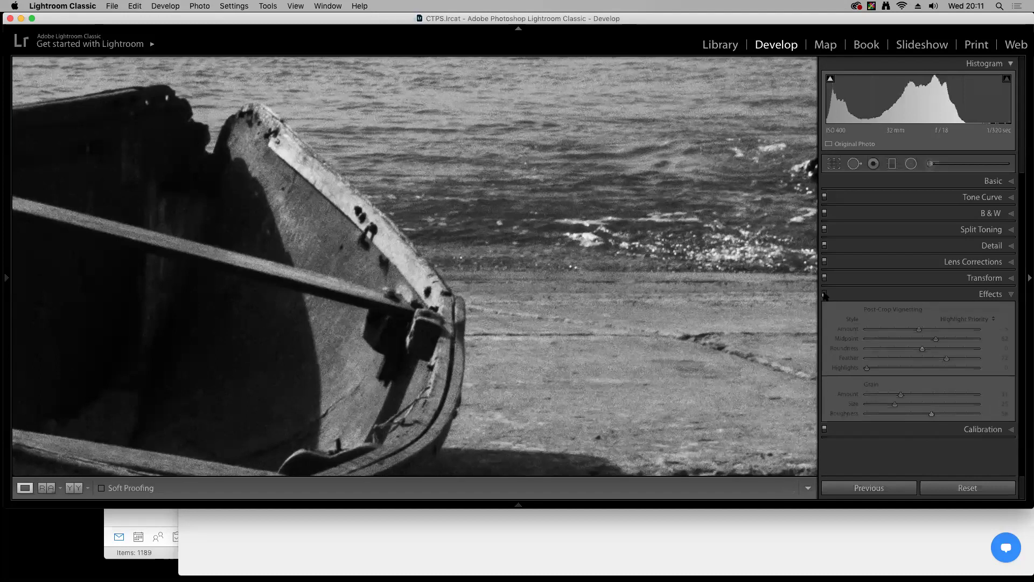
{"action": "left_click", "coordinate": [824, 294]}
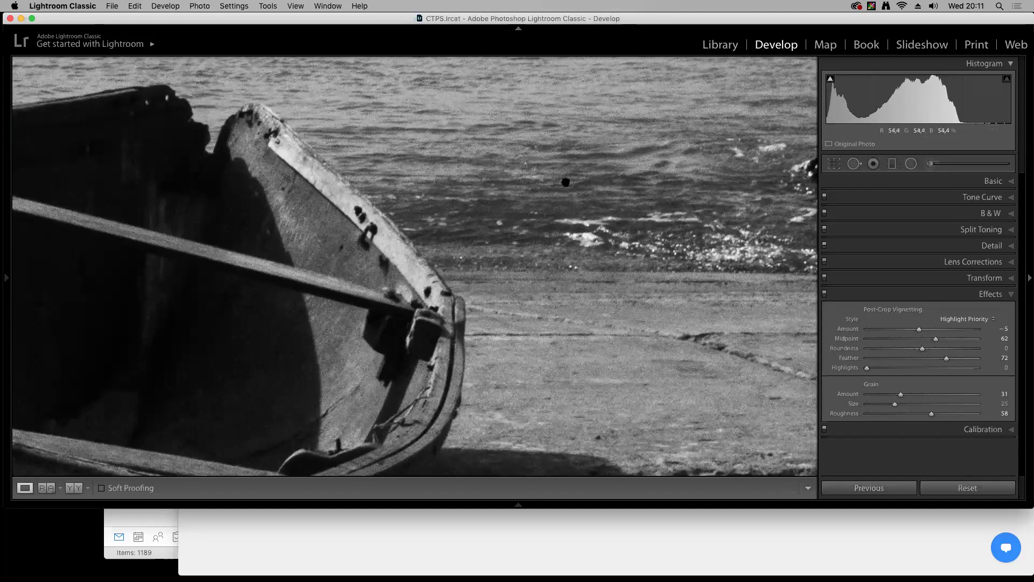
Check the grain in the sky around the pier, and reduce the grain amount to 25
{"action": "left_click_drag", "start_coordinate": [565, 179], "coordinate": [595, 293]}
{"action": "key", "text": "Right"}
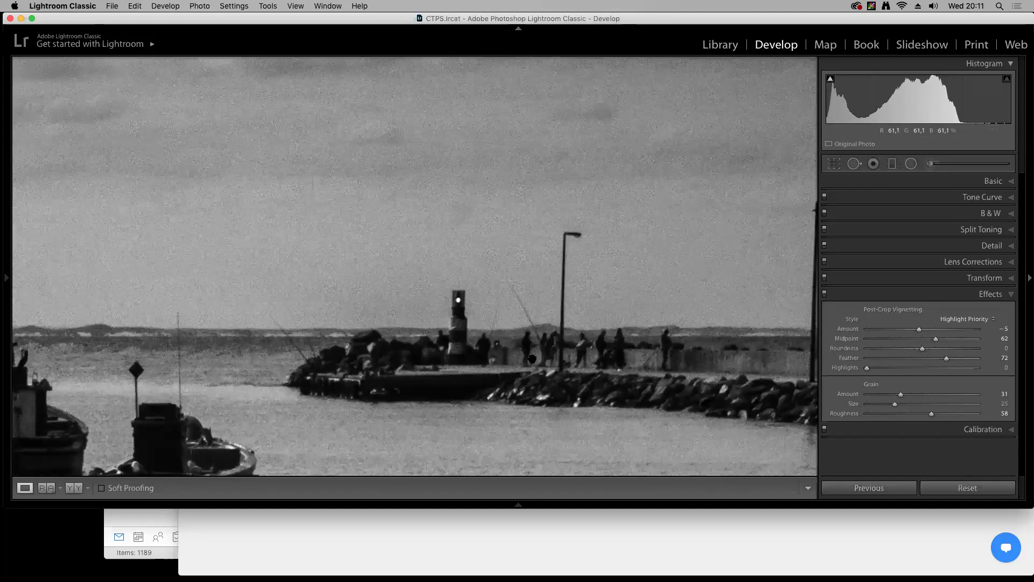
{"action": "left_click", "coordinate": [556, 224]}
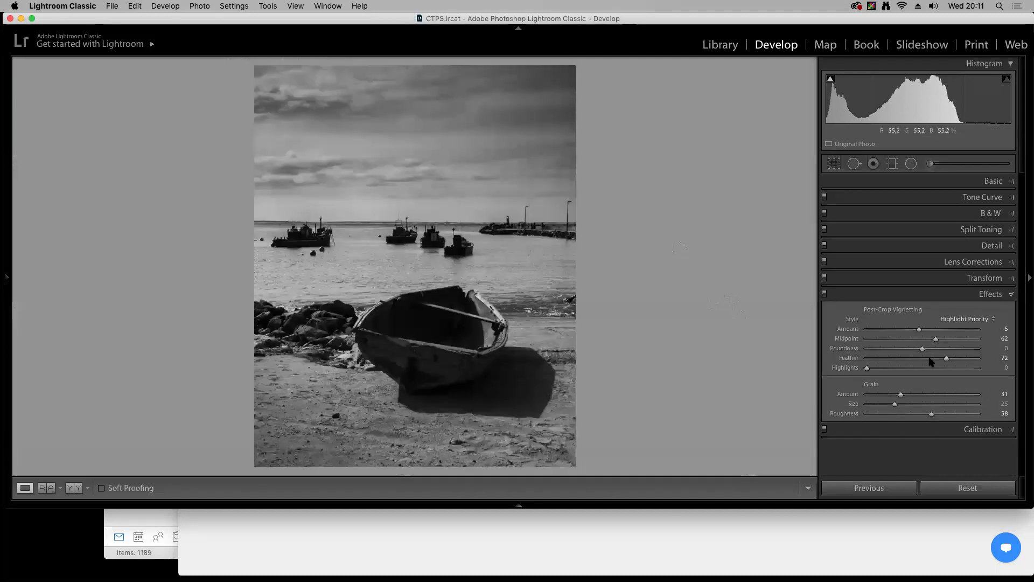
{"action": "left_click_drag", "start_coordinate": [901, 395], "coordinate": [894, 396]}
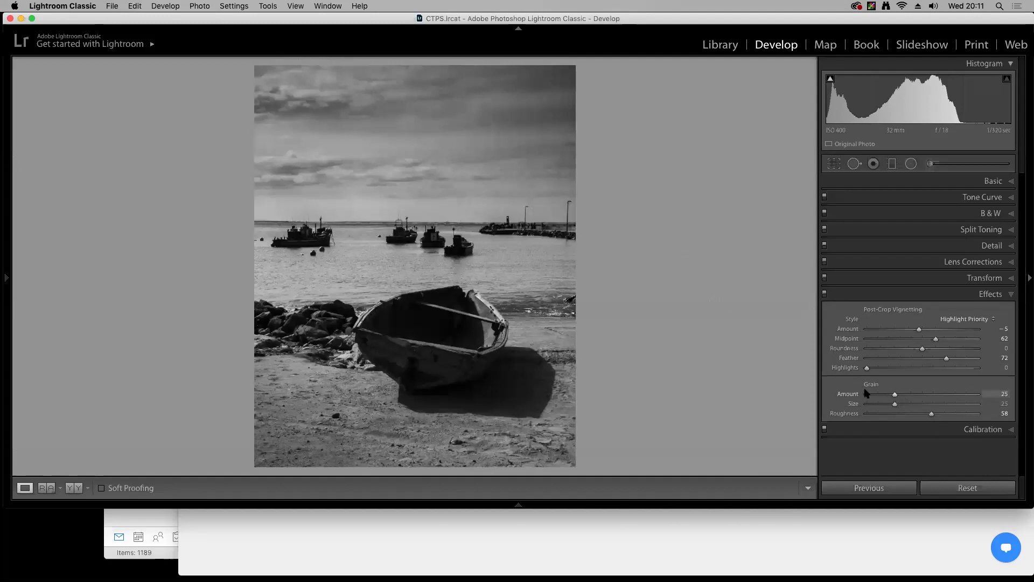
Split-tone the photo with highlights at hue 42, saturation 20 and shadows at hue 236, saturation 11
{"action": "left_click", "coordinate": [1011, 294]}
{"action": "left_click", "coordinate": [970, 229]}
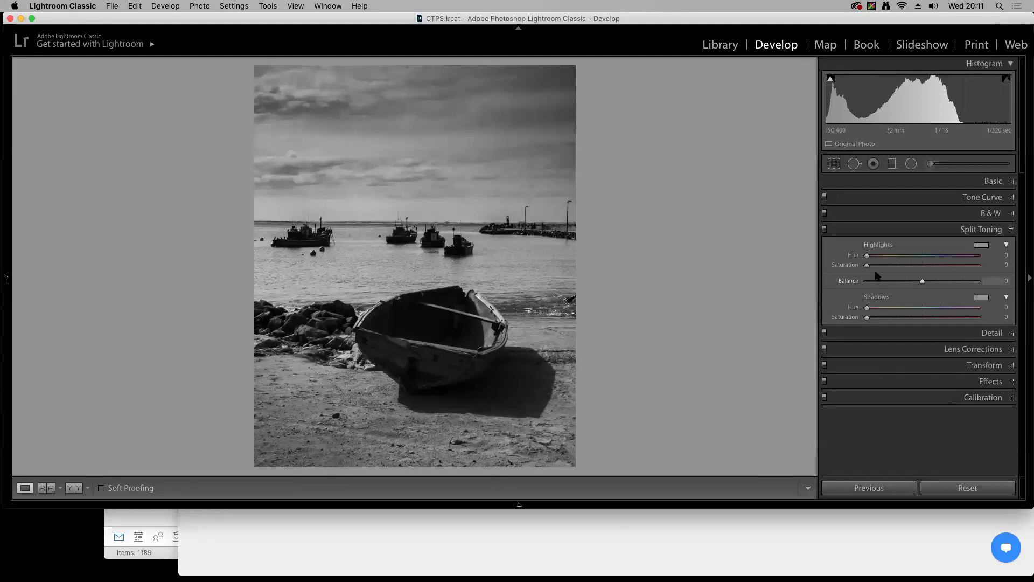
{"action": "left_click_drag", "start_coordinate": [867, 255], "coordinate": [890, 268]}
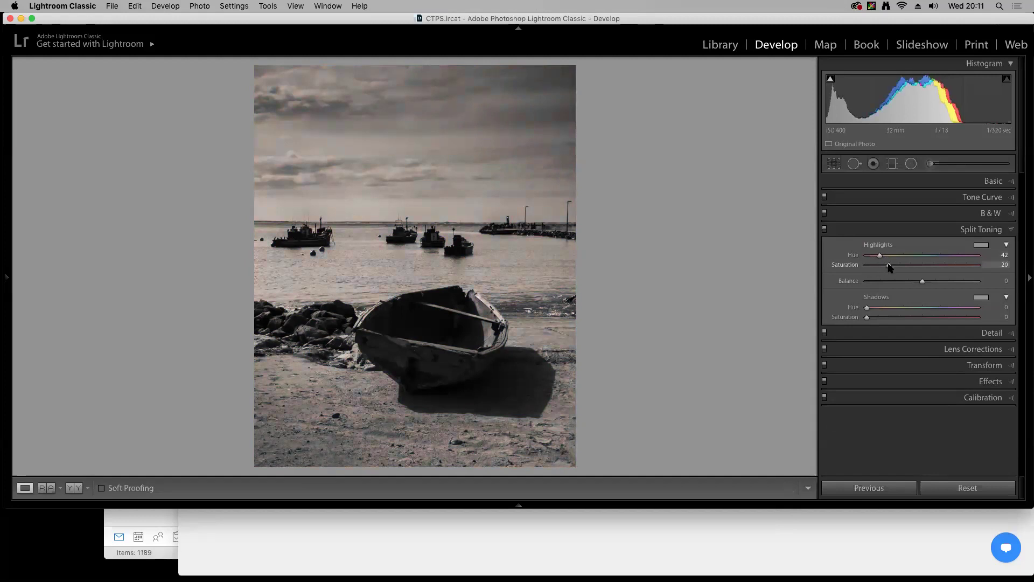
{"action": "key", "text": "alt"}
{"action": "left_click_drag", "start_coordinate": [867, 308], "coordinate": [940, 310]}
{"action": "left_click_drag", "start_coordinate": [867, 317], "coordinate": [879, 319]}
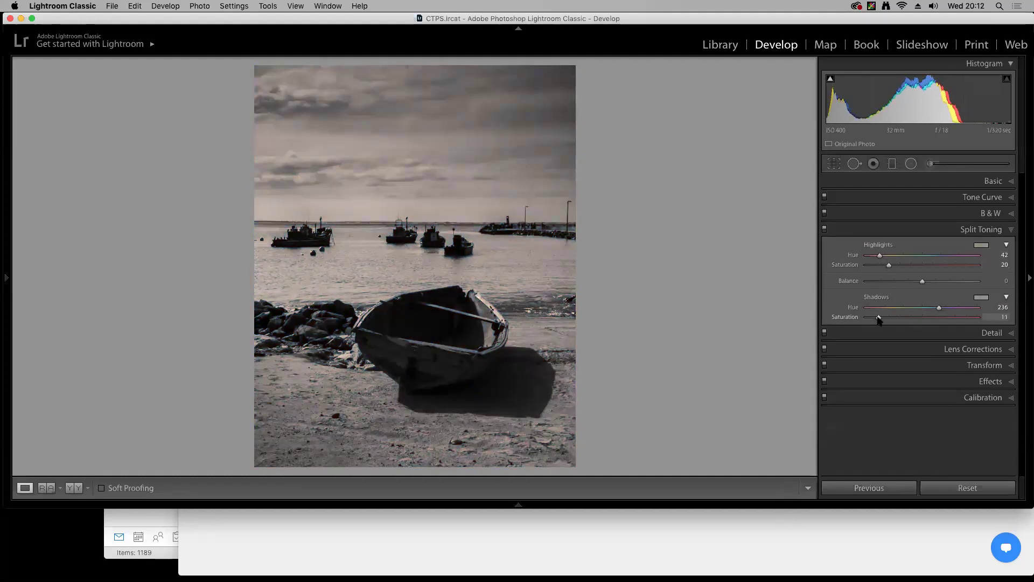
Set the split toning balance to +31 and highlight saturation to 18, comparing the result with the untoned and original versions
{"action": "left_click_drag", "start_coordinate": [922, 281], "coordinate": [939, 283]}
{"action": "left_click_drag", "start_coordinate": [888, 265], "coordinate": [887, 268]}
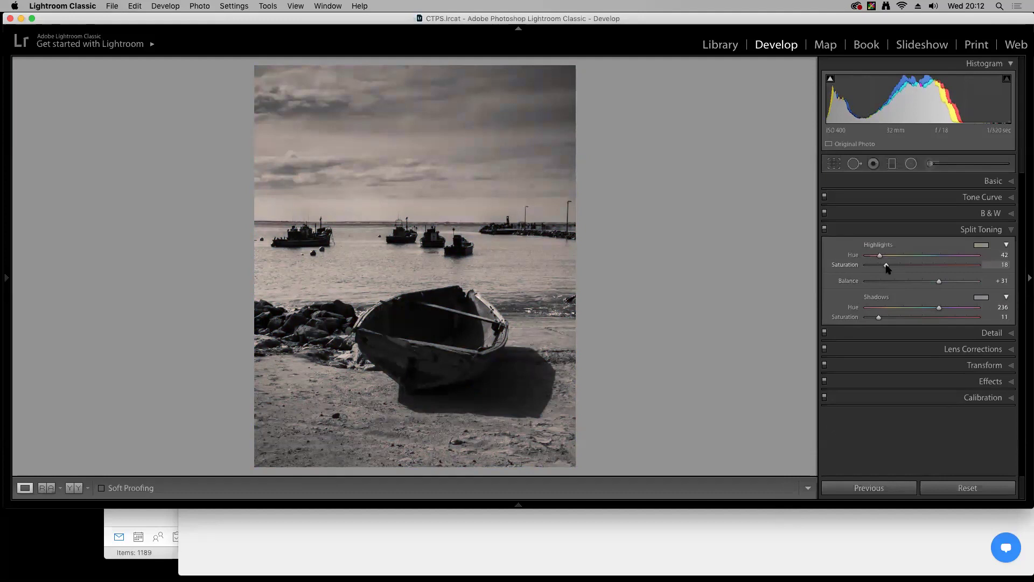
{"action": "left_click", "coordinate": [825, 230]}
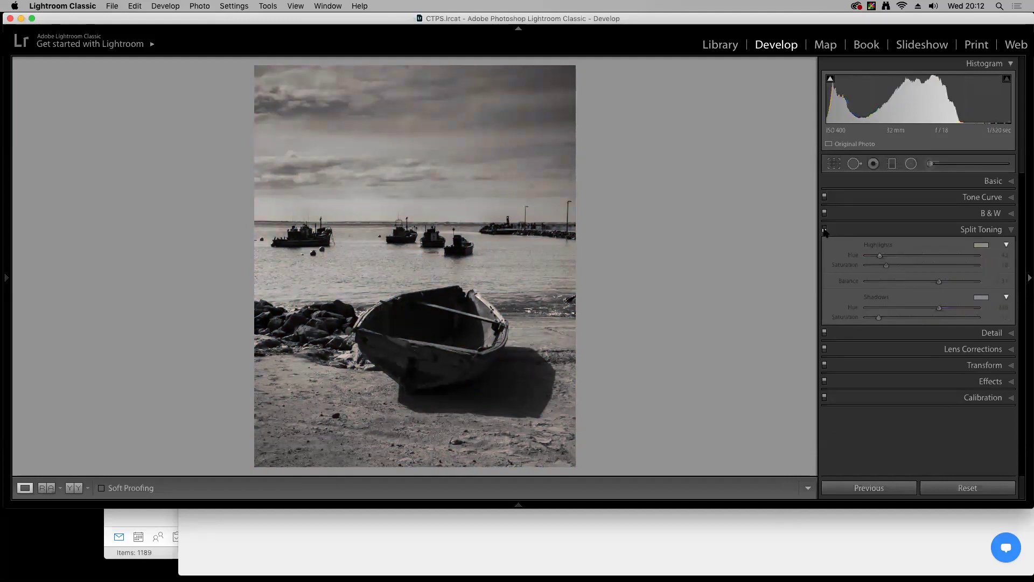
{"action": "left_click", "coordinate": [825, 230]}
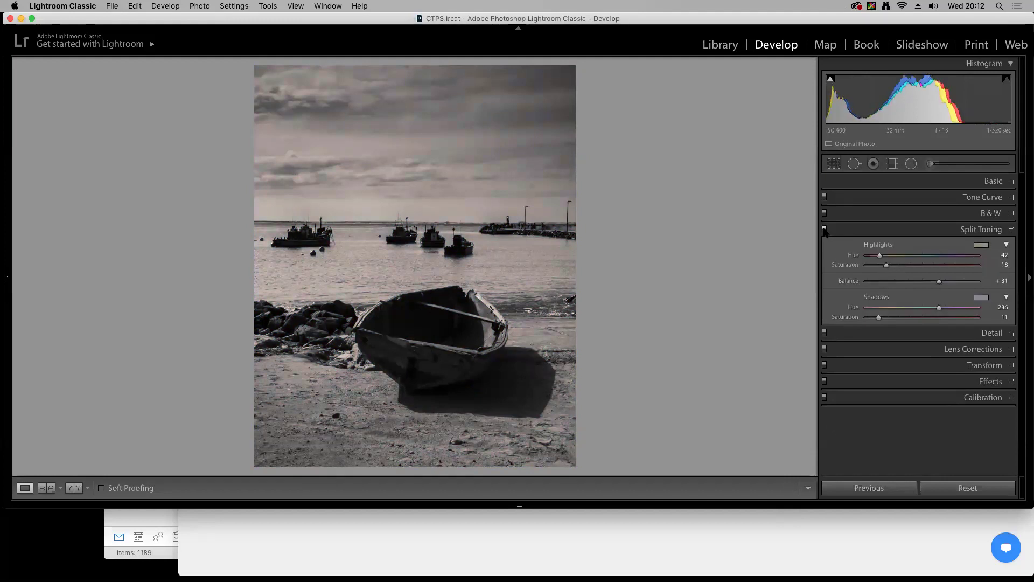
{"action": "key", "text": "y"}
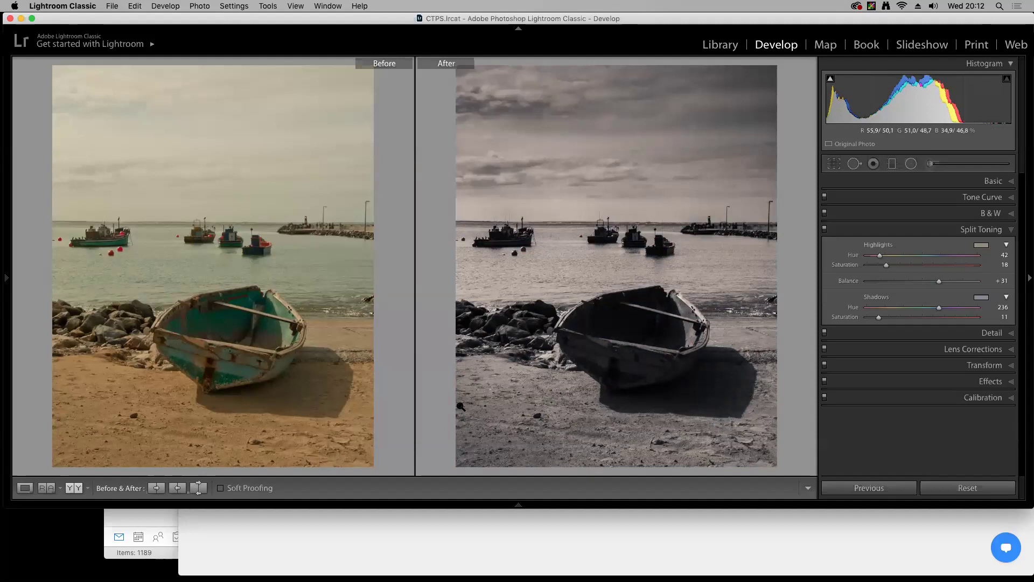
{"action": "key", "text": "y"}
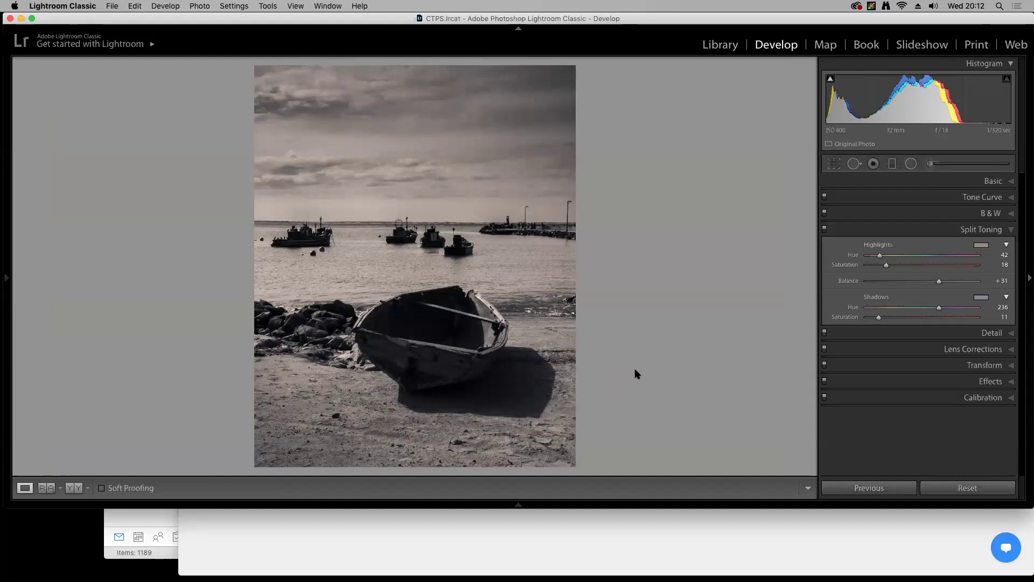
Add the neighbouring moored fishing boats photo to the library selection and survey it beside the beached boat picture
{"action": "key", "text": "g"}
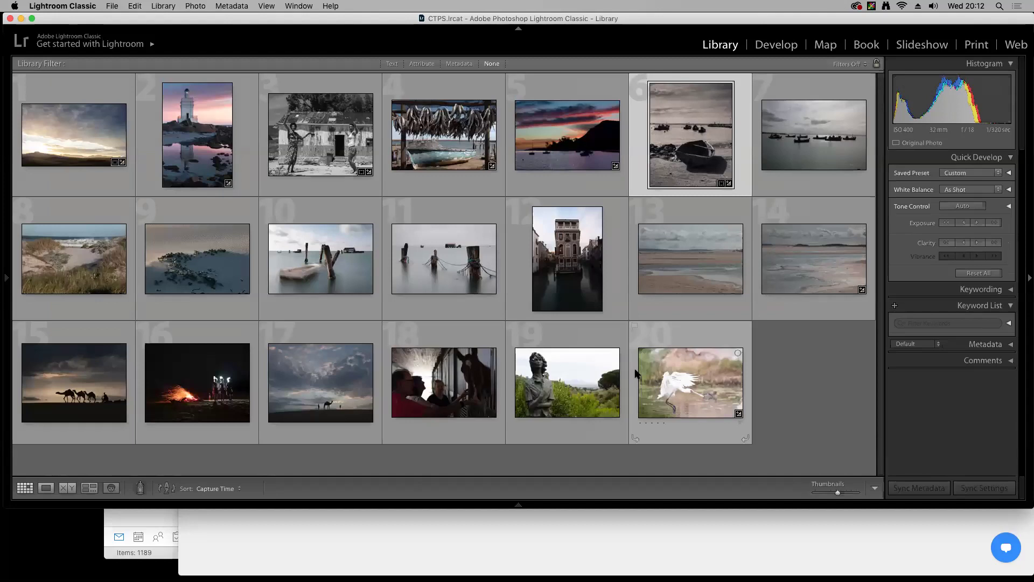
{"action": "left_click", "coordinate": [808, 144], "text": "super"}
{"action": "key", "text": "n"}
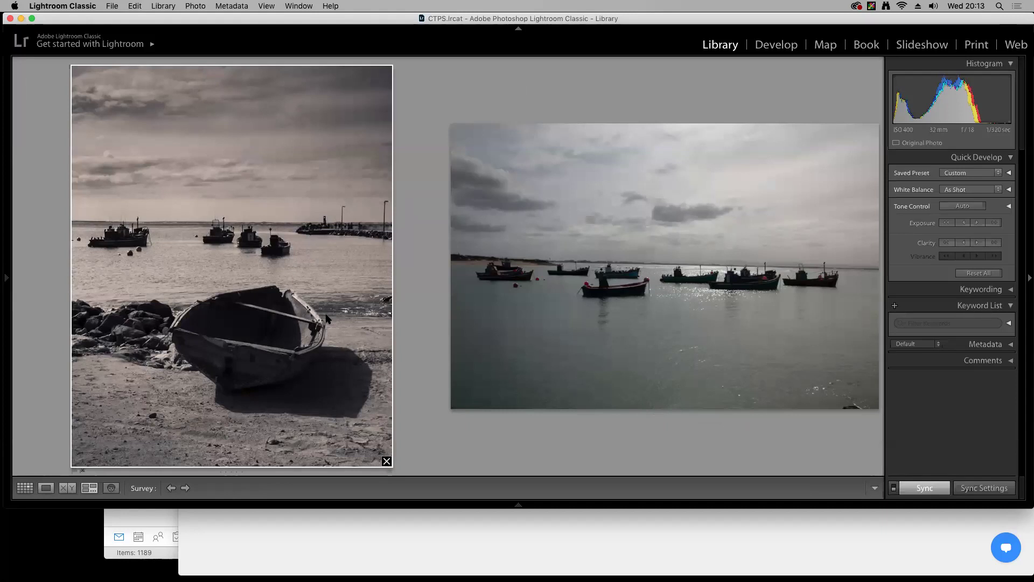
Synchronize the beached boat's develop settings, including all local adjustments, to the moored fishing boats photo
{"action": "key", "text": "g"}
{"action": "key", "text": "F6"}
{"action": "left_click", "coordinate": [983, 487]}
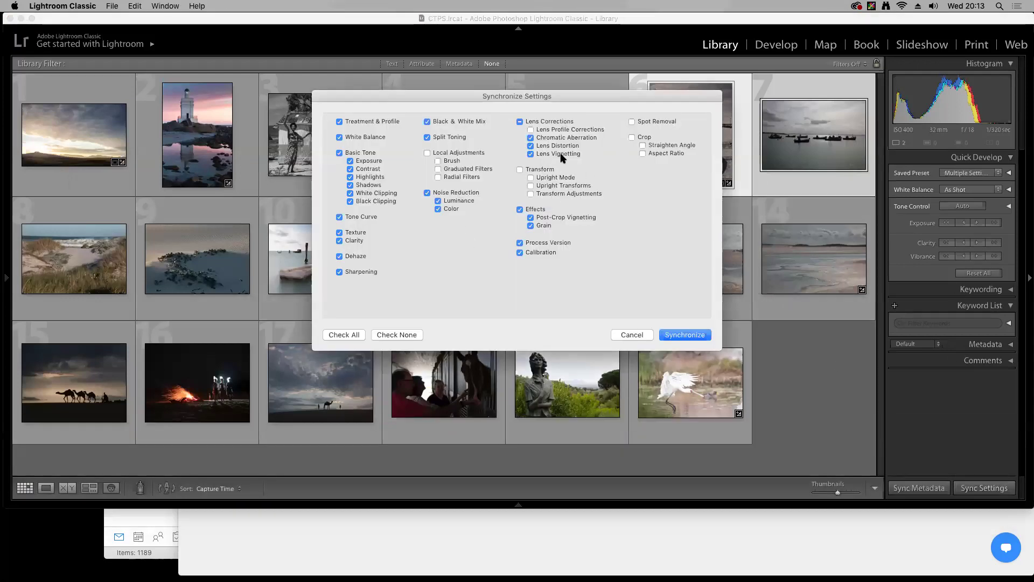
{"action": "left_click", "coordinate": [452, 153]}
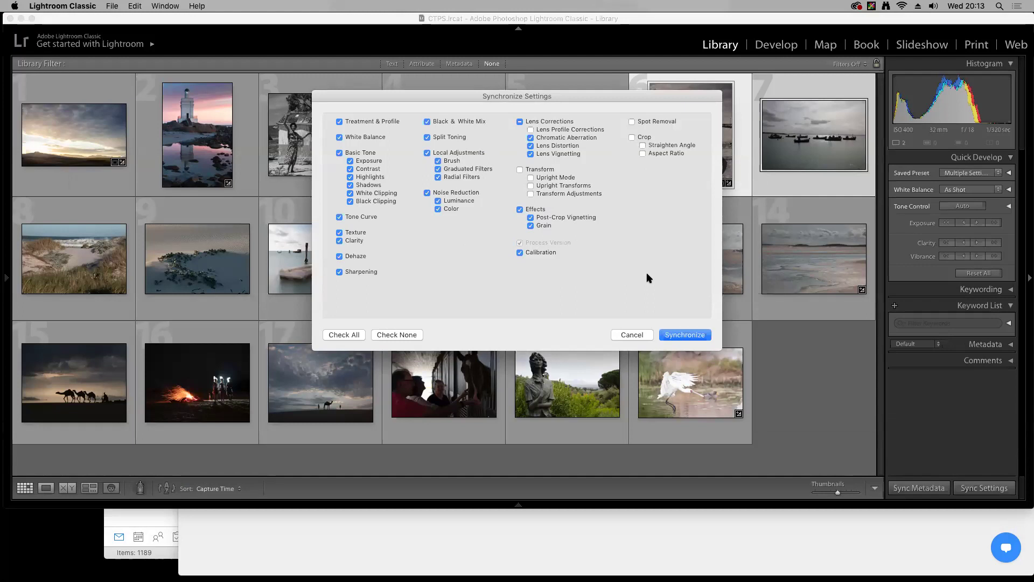
{"action": "left_click", "coordinate": [685, 335]}
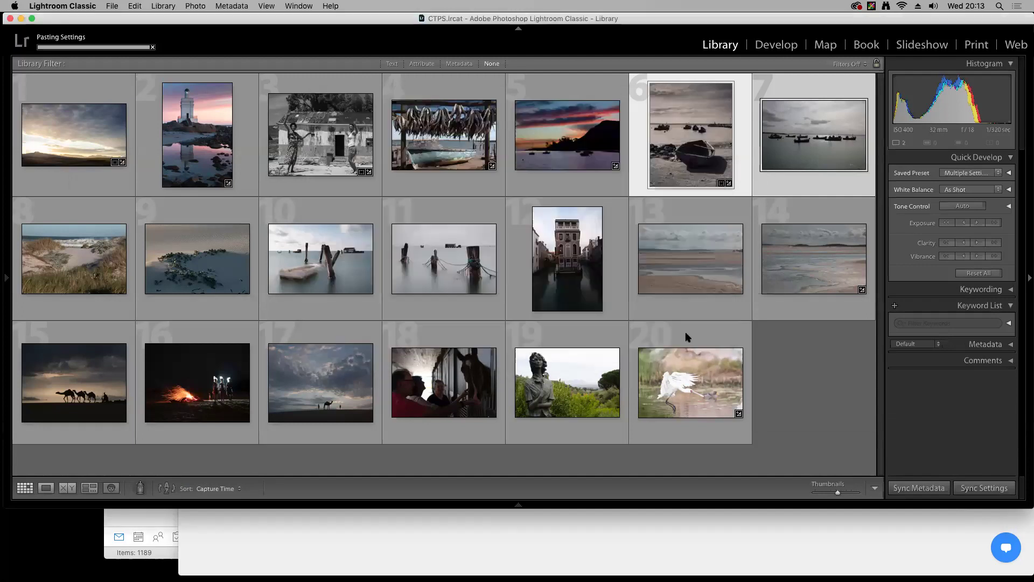
Open the moored boats photo for developing and straighten it along the horizon with an angle of -1.47
{"action": "left_click", "coordinate": [812, 156]}
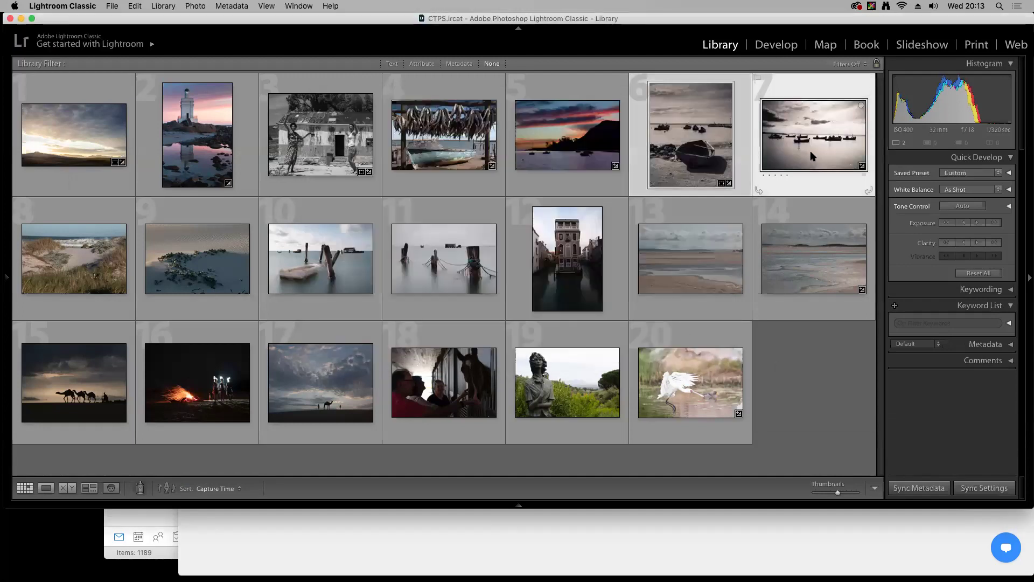
{"action": "key", "text": "d"}
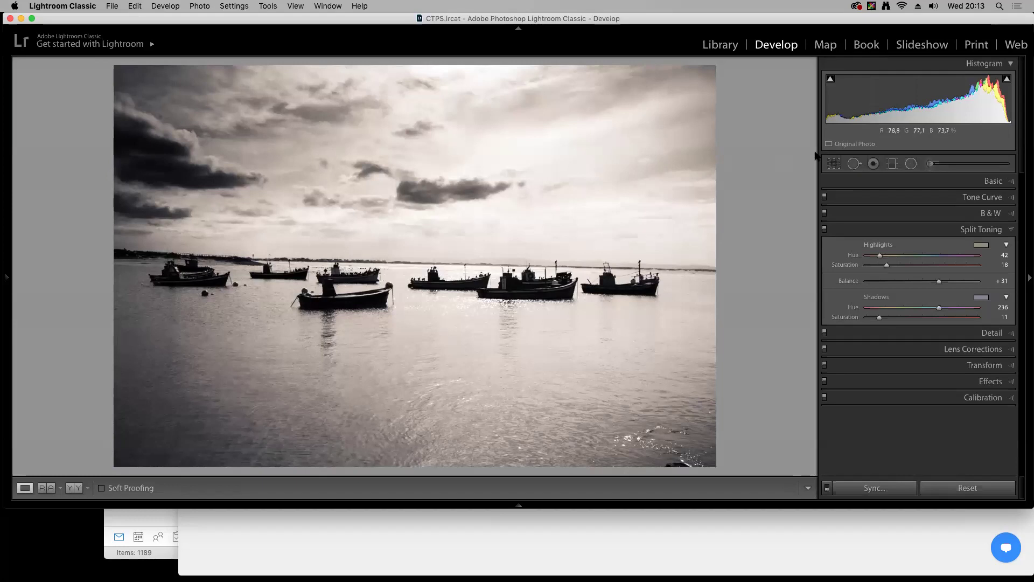
{"action": "left_click", "coordinate": [834, 163]}
{"action": "left_click", "coordinate": [831, 230]}
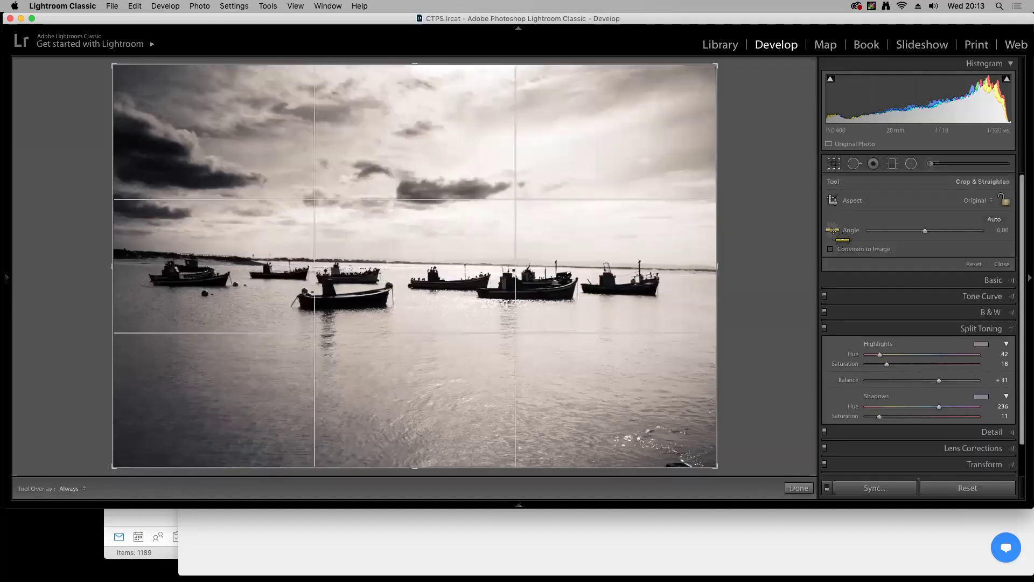
{"action": "left_click_drag", "start_coordinate": [170, 256], "coordinate": [707, 268]}
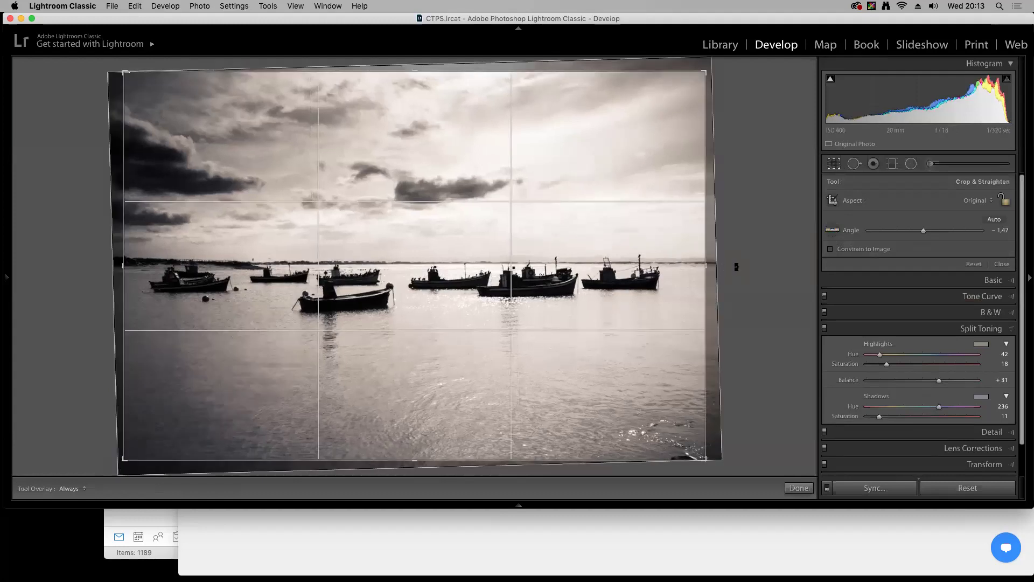
{"action": "key", "text": "Return"}
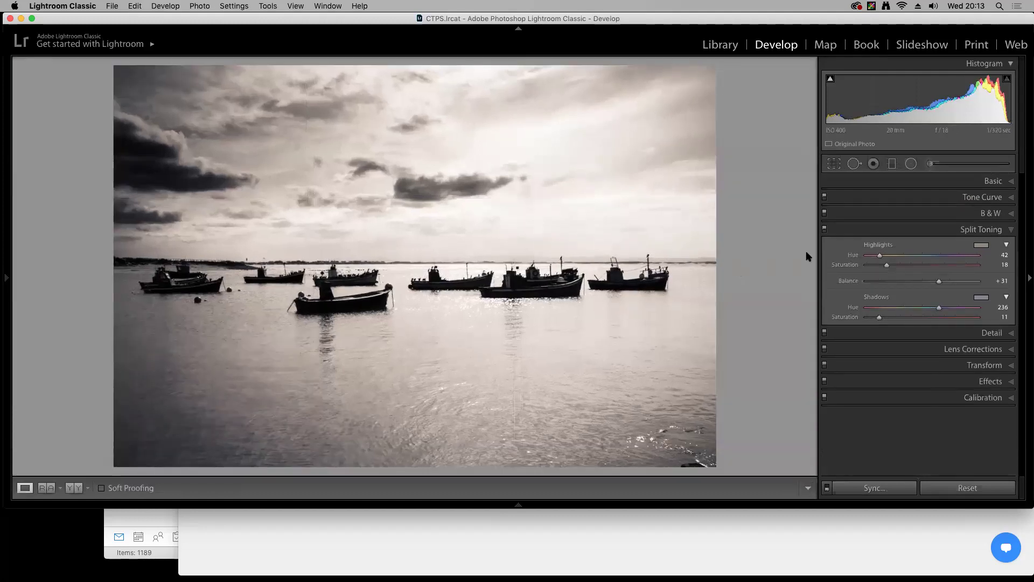
Narrow the sky's graduated filter so its transition sits closer around the horizon
{"action": "left_click", "coordinate": [891, 163]}
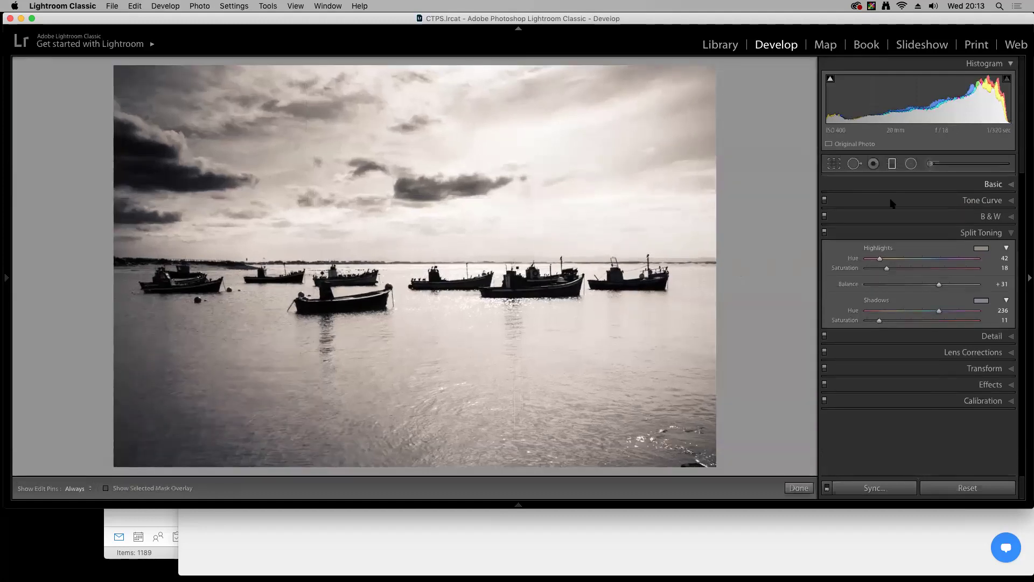
{"action": "left_click", "coordinate": [413, 217]}
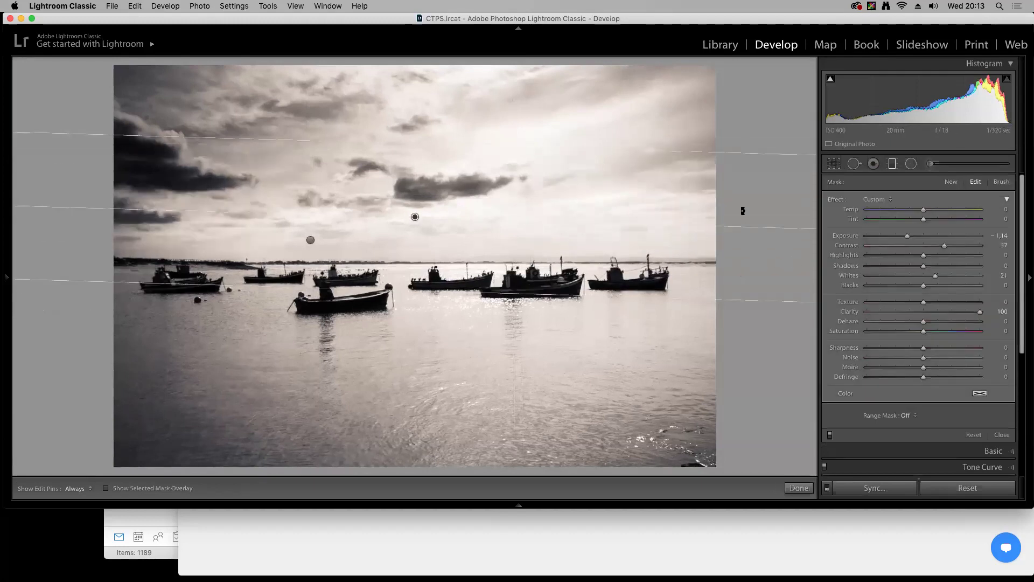
{"action": "left_click_drag", "start_coordinate": [510, 144], "coordinate": [509, 221]}
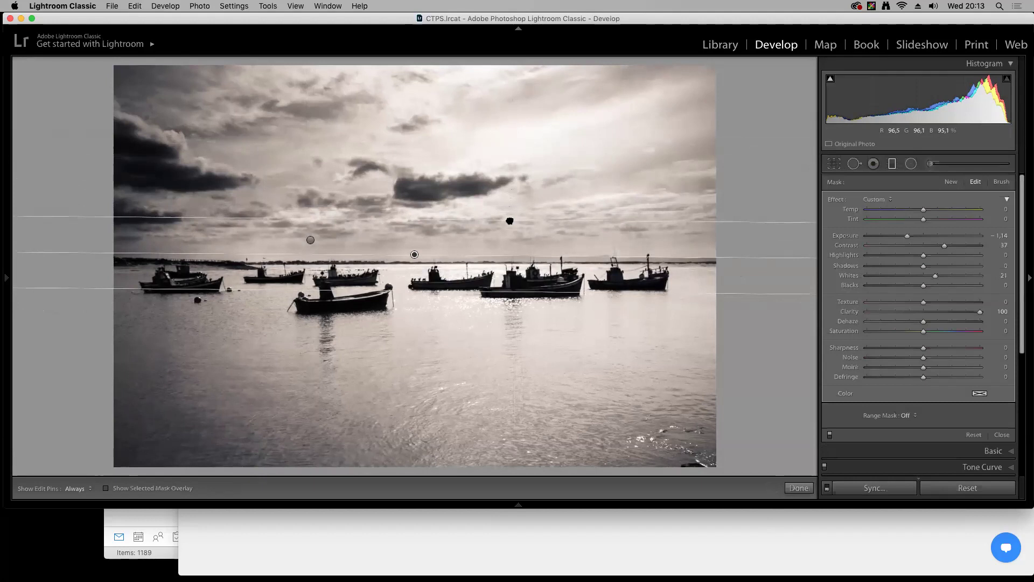
Move the second graduated filter down onto the foreground water, level it and widen its transition below the boats
{"action": "left_click", "coordinate": [310, 240]}
{"action": "left_click_drag", "start_coordinate": [309, 249], "coordinate": [301, 347]}
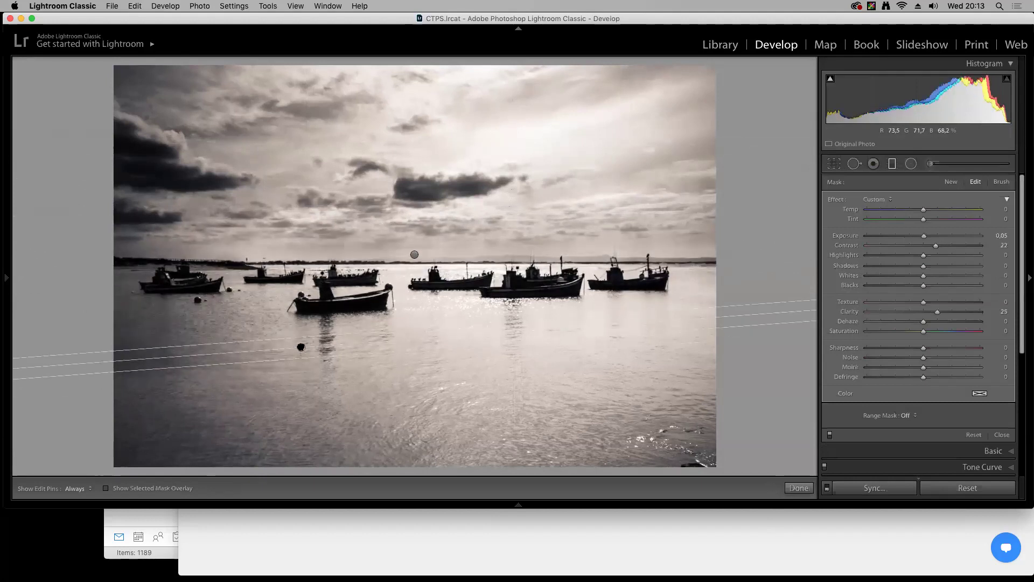
{"action": "mouse_move", "coordinate": [103, 361]}
{"action": "left_mouse_down"}
{"action": "mouse_move", "coordinate": [100, 329]}
{"action": "mouse_move", "coordinate": [100, 353]}
{"action": "left_mouse_up"}
{"action": "left_click_drag", "start_coordinate": [302, 347], "coordinate": [422, 400]}
{"action": "left_click_drag", "start_coordinate": [433, 337], "coordinate": [622, 391]}
{"action": "left_click_drag", "start_coordinate": [421, 393], "coordinate": [423, 378]}
{"action": "left_click_drag", "start_coordinate": [431, 305], "coordinate": [423, 362]}
{"action": "left_click_drag", "start_coordinate": [425, 305], "coordinate": [425, 321]}
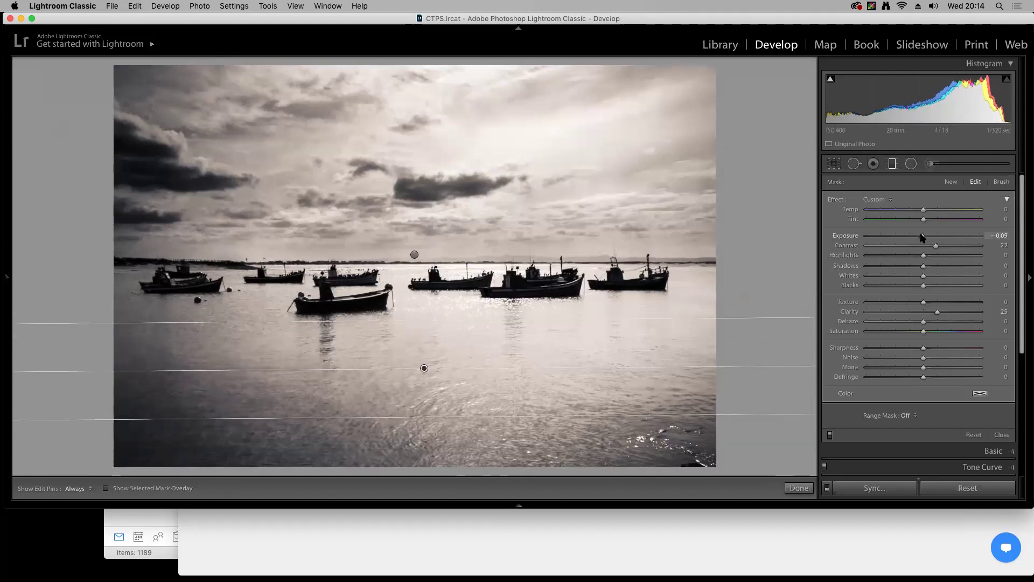
Set the water filter's exposure to -0.45 and the sky filter's to -1.31, and finish editing the filters
{"action": "left_click_drag", "start_coordinate": [924, 236], "coordinate": [919, 238]}
{"action": "left_click", "coordinate": [414, 254]}
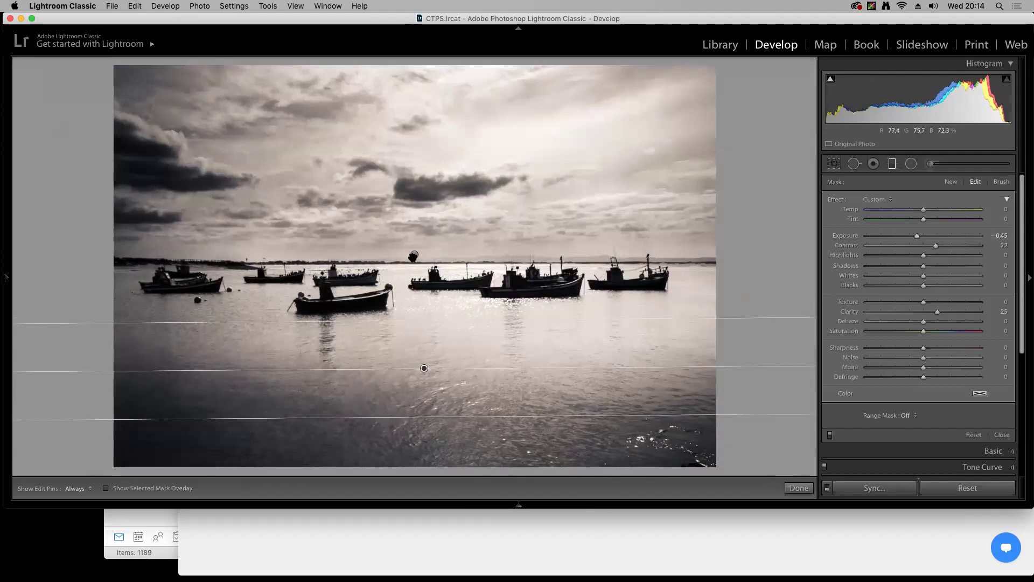
{"action": "left_click_drag", "start_coordinate": [906, 237], "coordinate": [905, 238]}
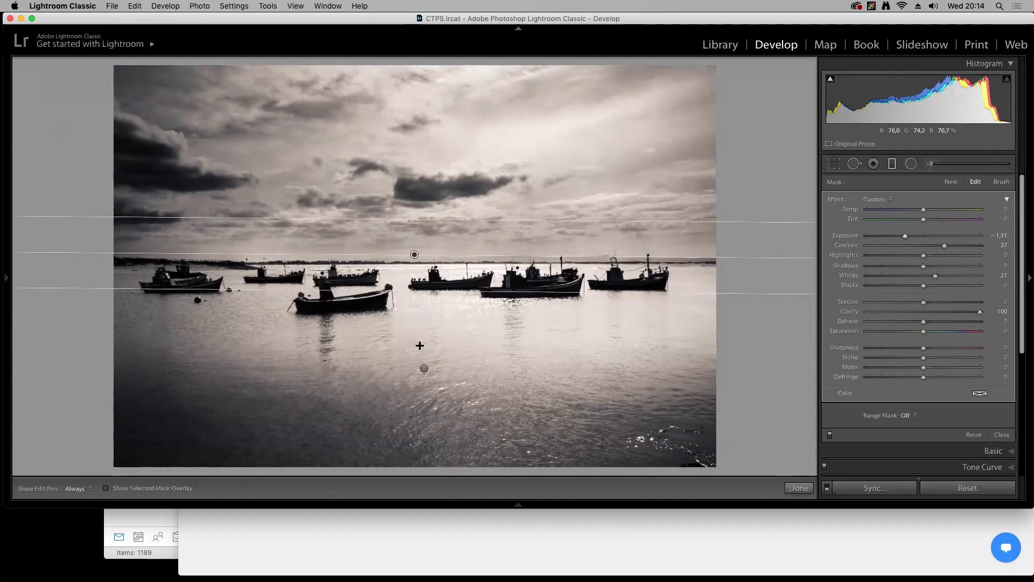
{"action": "key", "text": "m"}
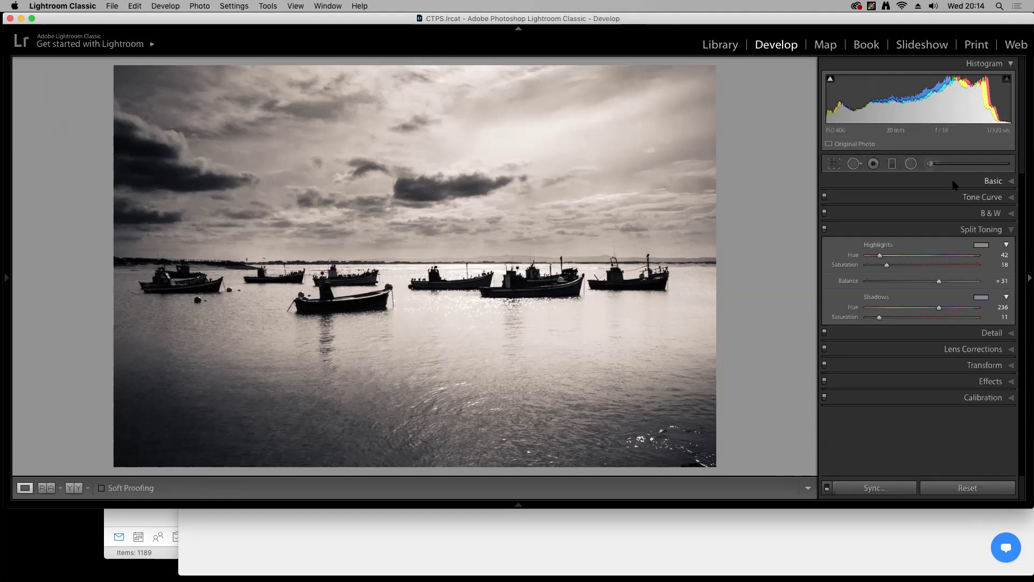
Add a sideways graduated filter fading from the photo's left edge toward the right-hand boats, with exposure 0.37
{"action": "left_click", "coordinate": [892, 163]}
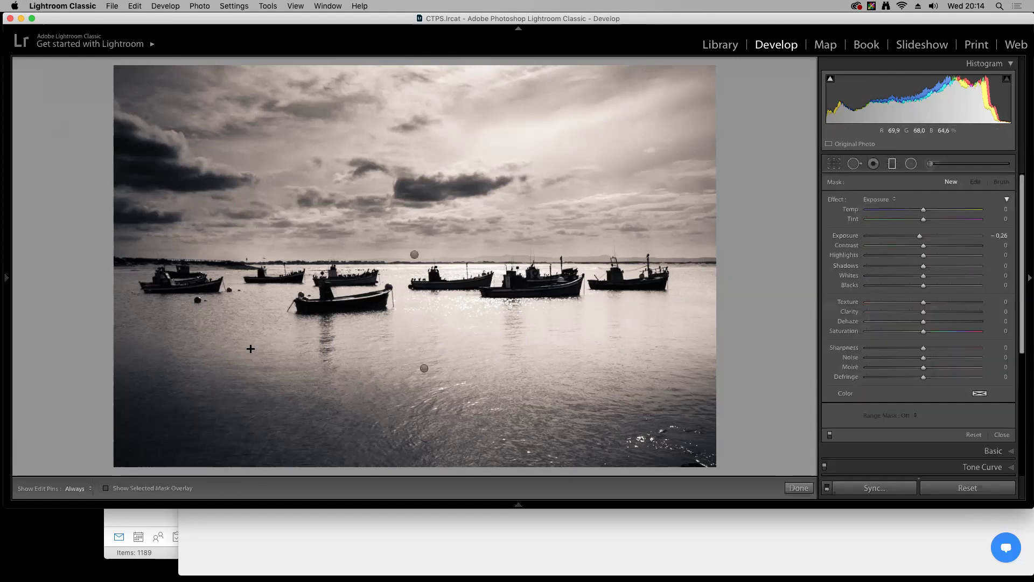
{"action": "left_click_drag", "start_coordinate": [118, 306], "coordinate": [573, 303]}
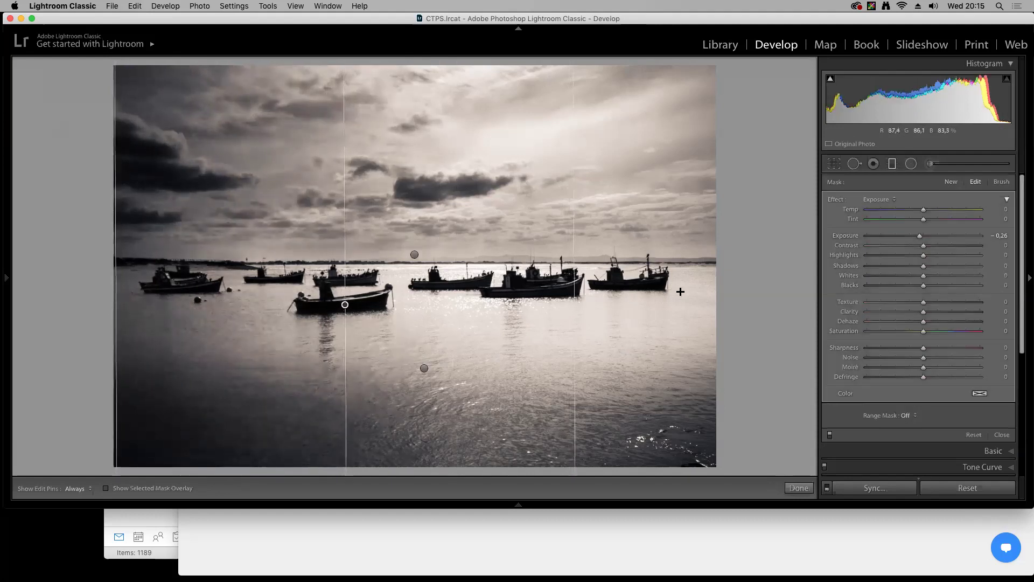
{"action": "double_click", "coordinate": [924, 237]}
{"action": "left_click_drag", "start_coordinate": [924, 238], "coordinate": [928, 240]}
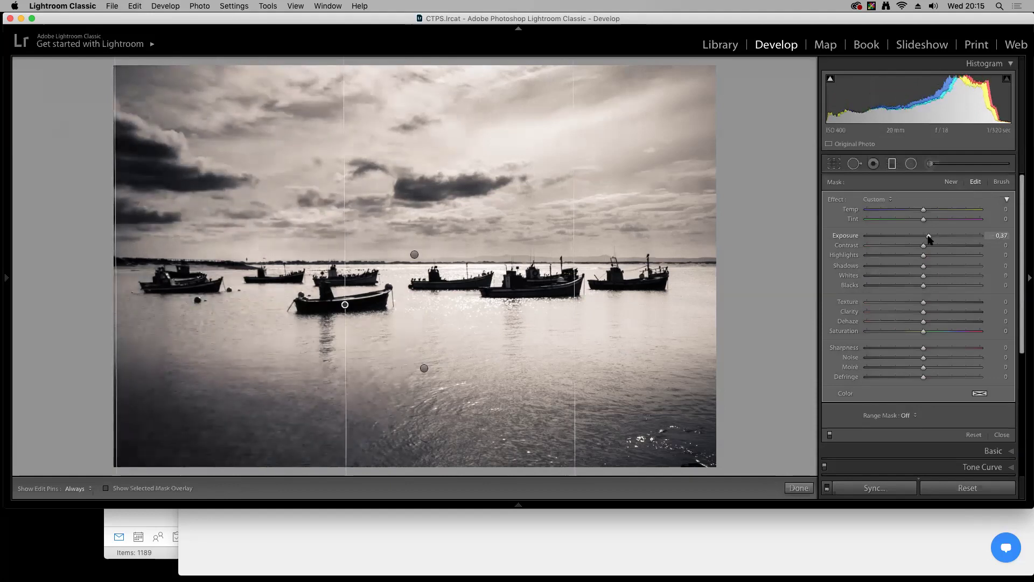
Set the sideways graduated filter's exposure to 0.41, compare the photo without and with the filters, and finish editing them
{"action": "left_click_drag", "start_coordinate": [929, 239], "coordinate": [929, 239]}
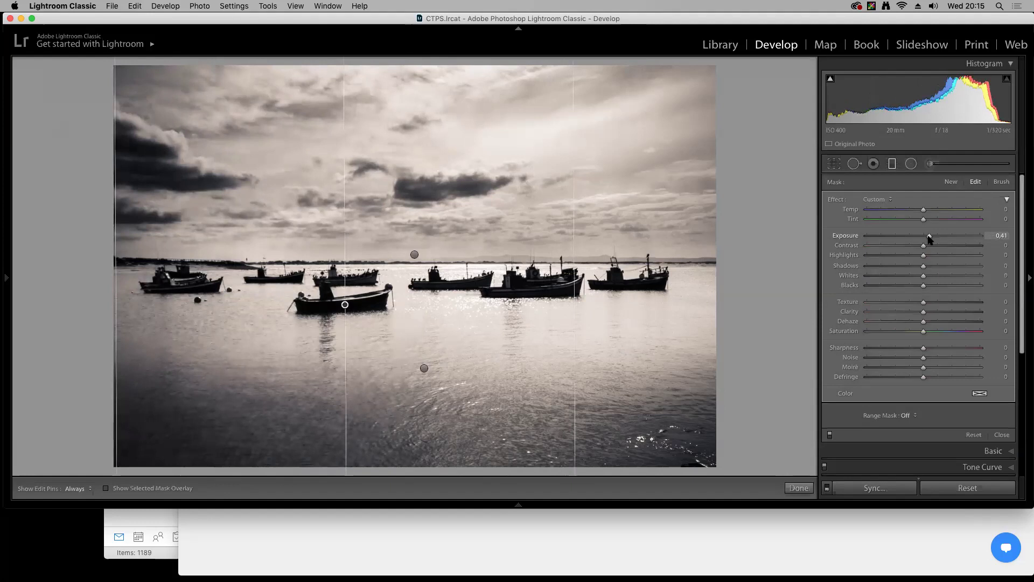
{"action": "left_click", "coordinate": [829, 435]}
{"action": "left_click", "coordinate": [829, 434]}
{"action": "key", "text": "m"}
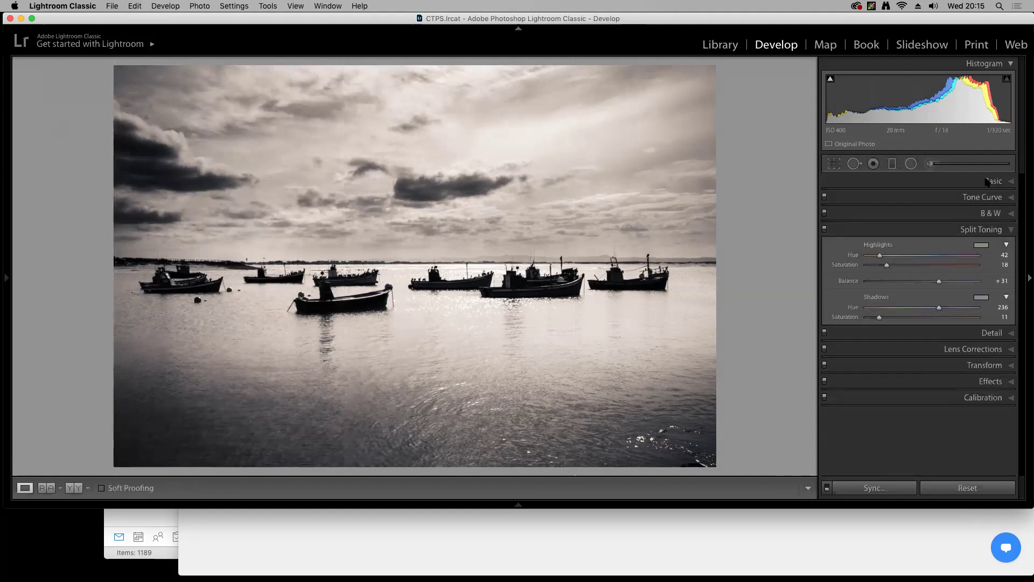
Set the moored boats photo's highlights to -67 and whites to +30, checking the bright water around the boats up close
{"action": "left_click", "coordinate": [986, 182]}
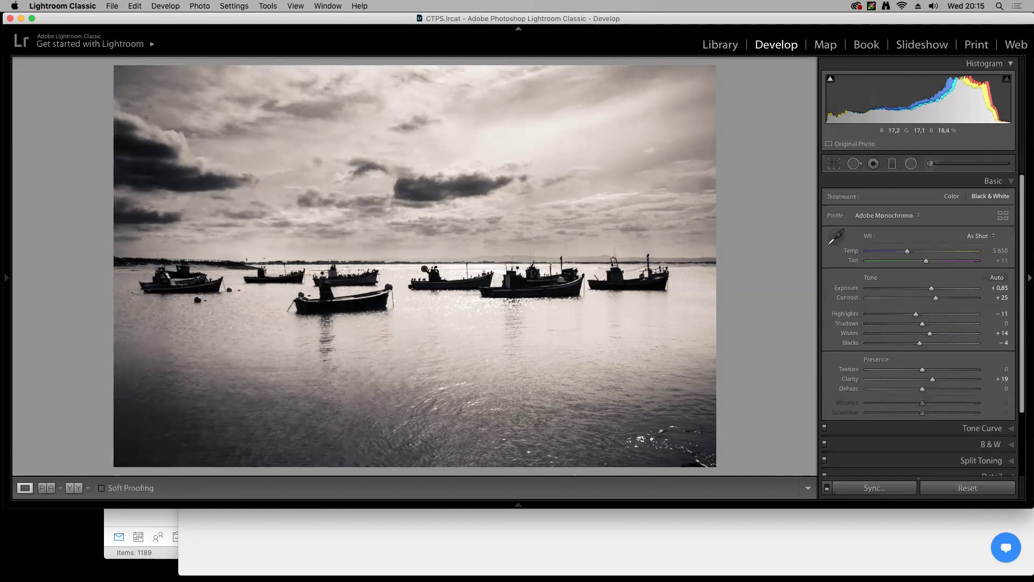
{"action": "left_click", "coordinate": [483, 340]}
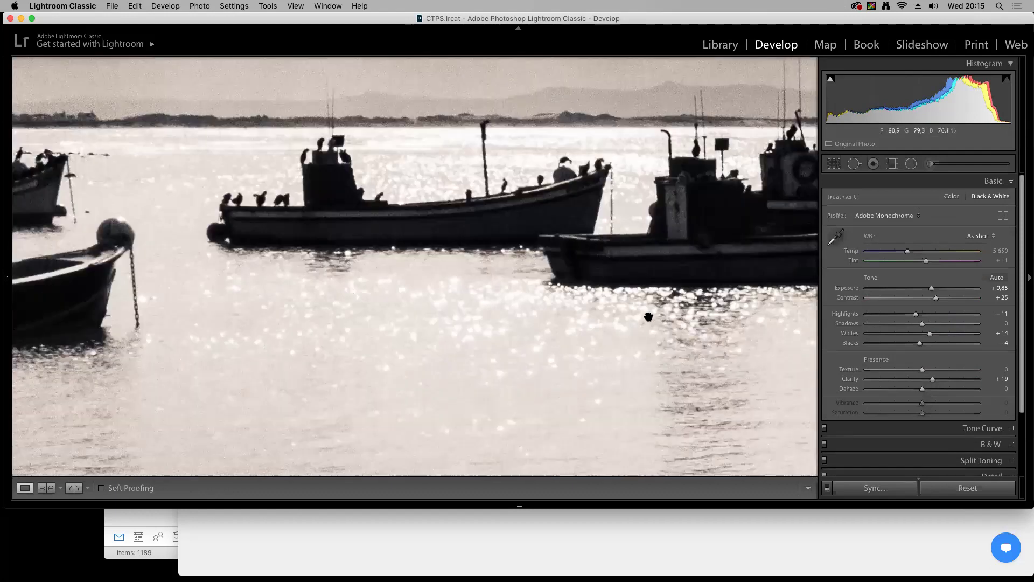
{"action": "left_click", "coordinate": [441, 270]}
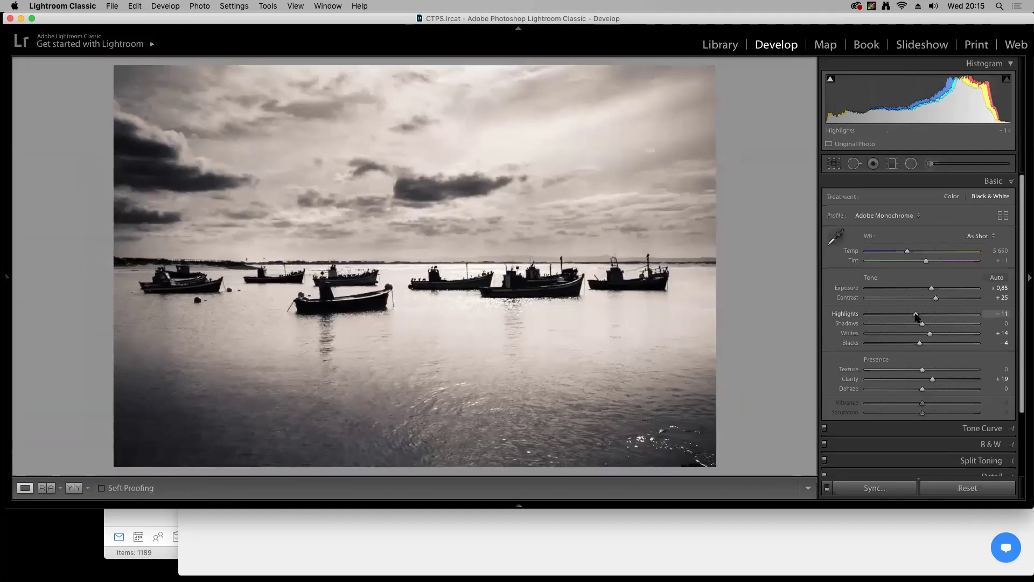
{"action": "left_click_drag", "start_coordinate": [916, 315], "coordinate": [897, 319]}
{"action": "left_click_drag", "start_coordinate": [398, 269], "coordinate": [412, 343]}
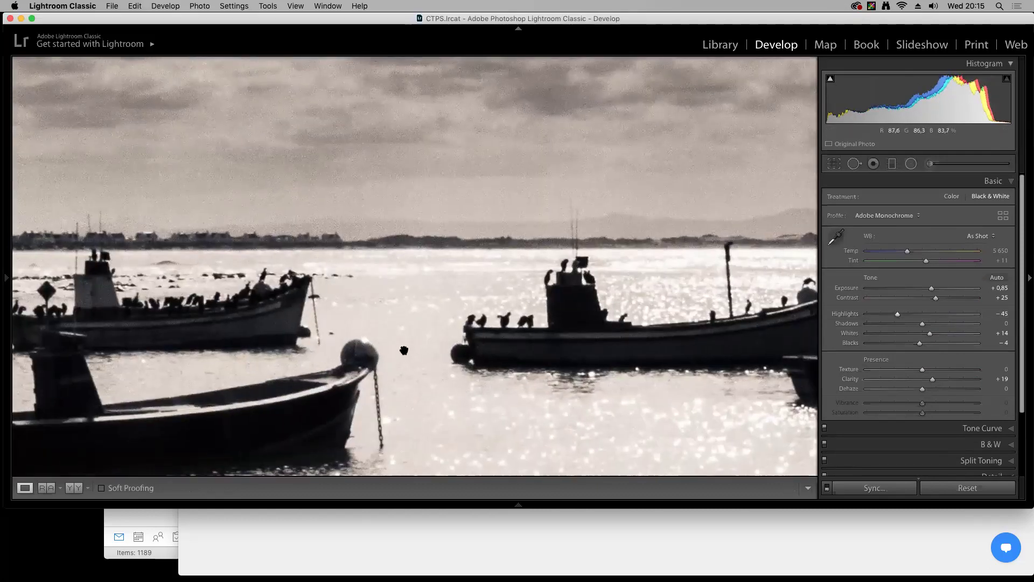
{"action": "left_click_drag", "start_coordinate": [897, 314], "coordinate": [939, 334]}
{"action": "key", "text": "z"}
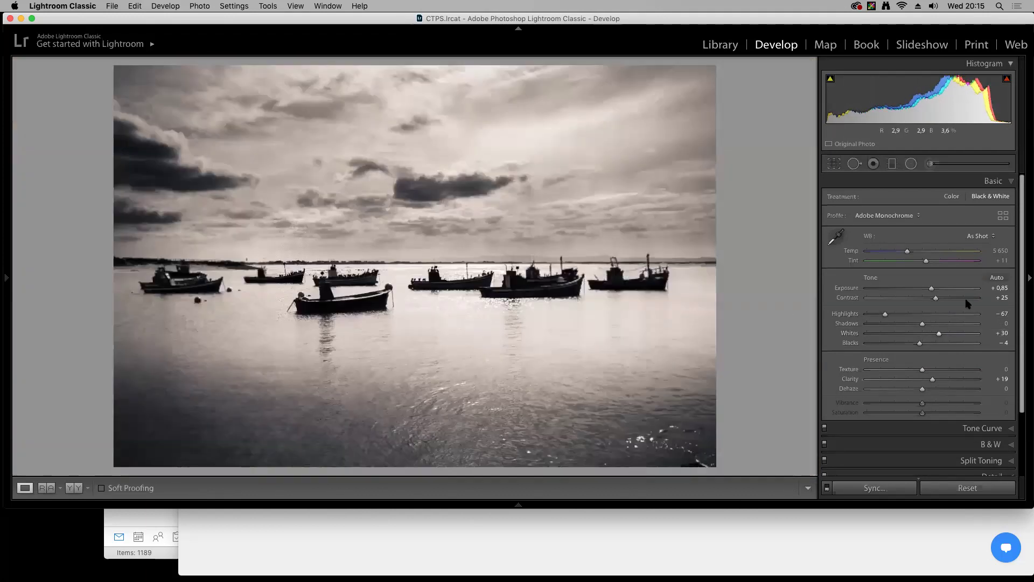
Compare the moored boats photo before and after the highlights and whites changes using its edit history
{"action": "left_click", "coordinate": [7, 263]}
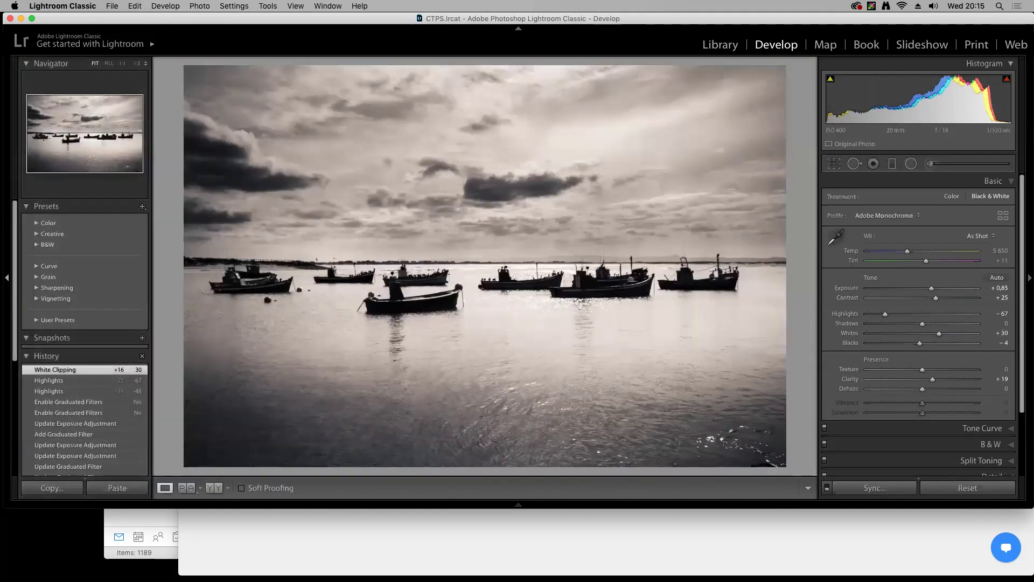
{"action": "left_click", "coordinate": [63, 403]}
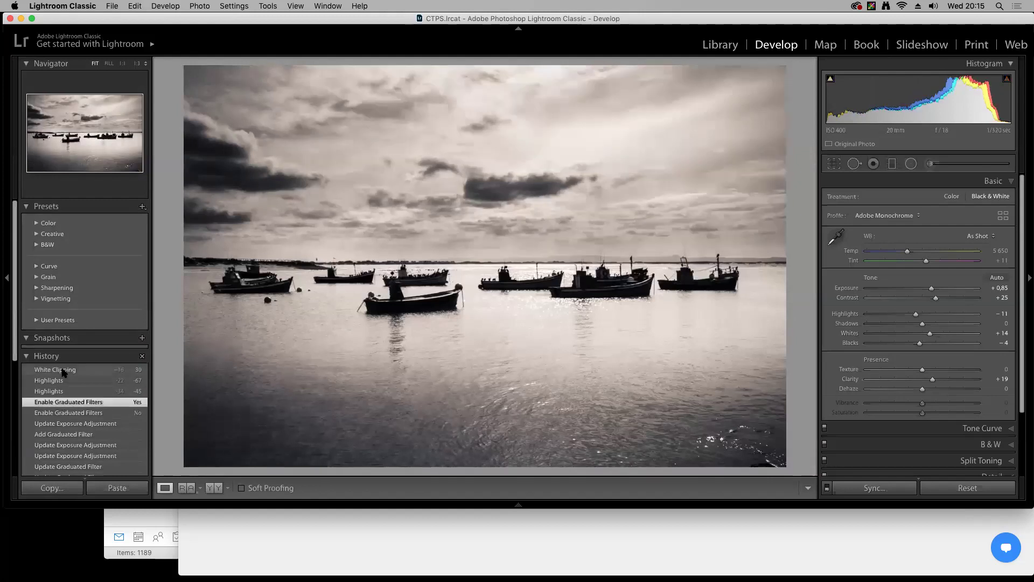
{"action": "left_click", "coordinate": [63, 371]}
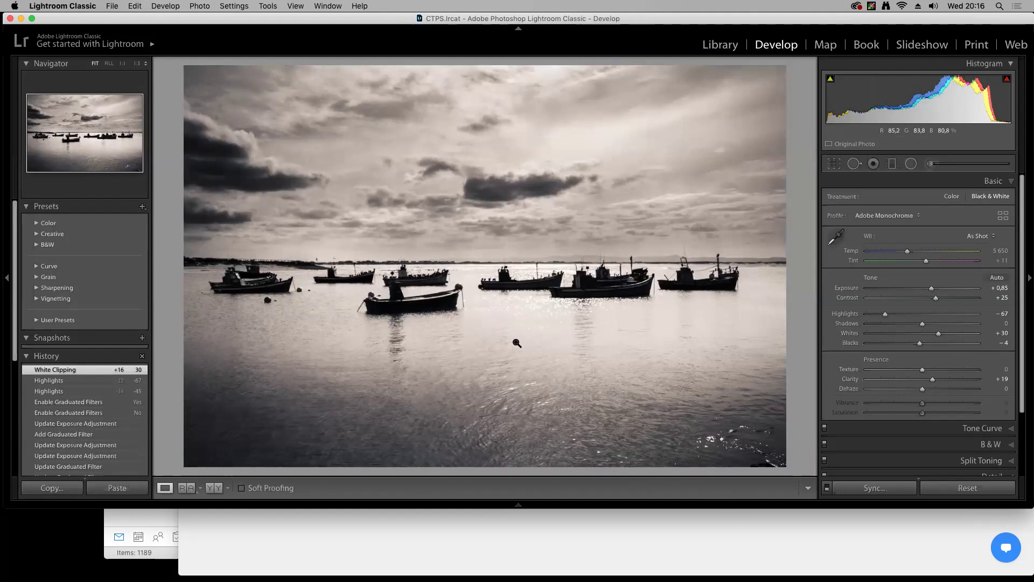
Compare the beached boat and moored boats photos side by side in Survey view and return to the grid
{"action": "key", "text": "g"}
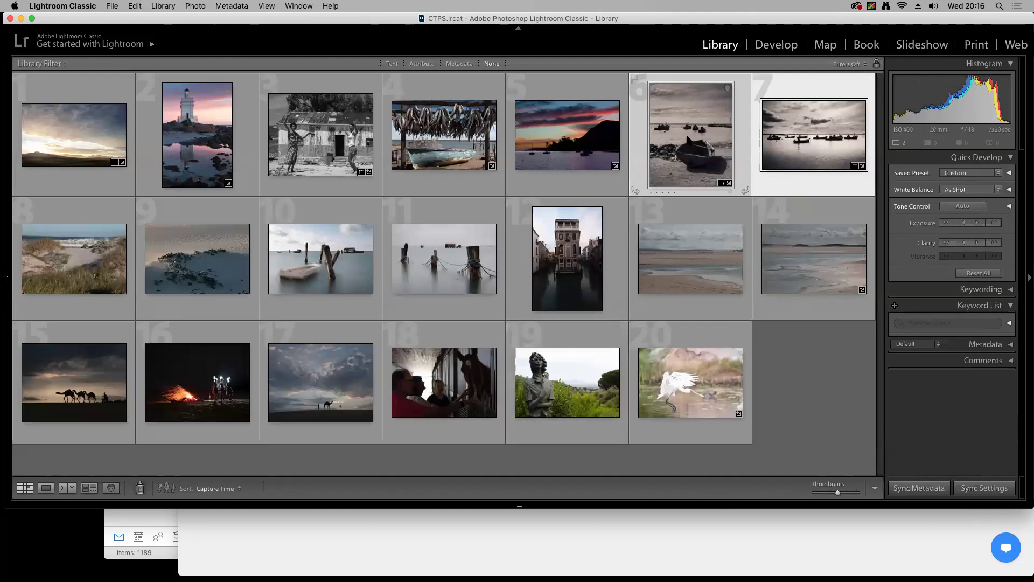
{"action": "left_click", "coordinate": [682, 153]}
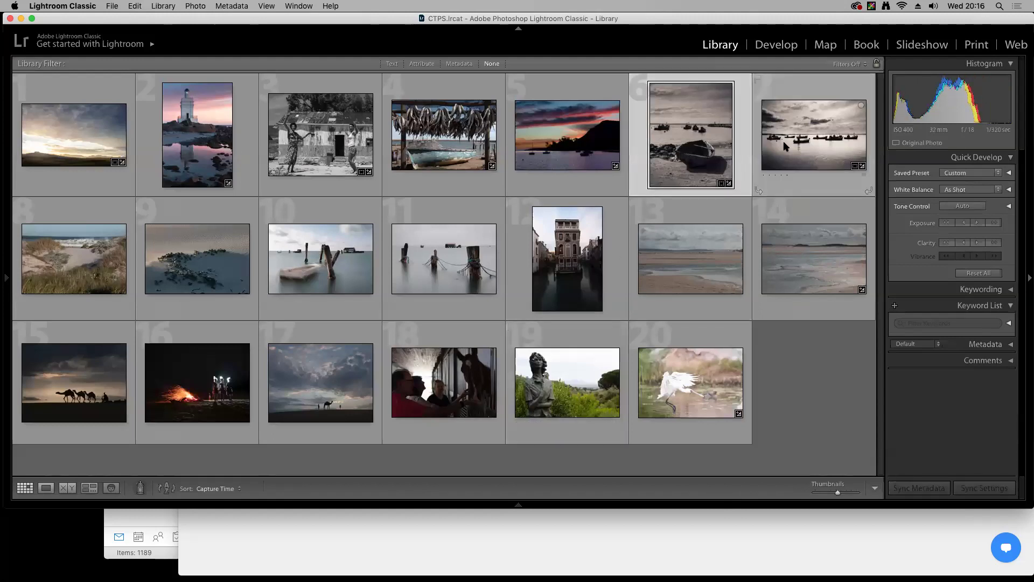
{"action": "key", "text": "e"}
{"action": "key", "text": "g"}
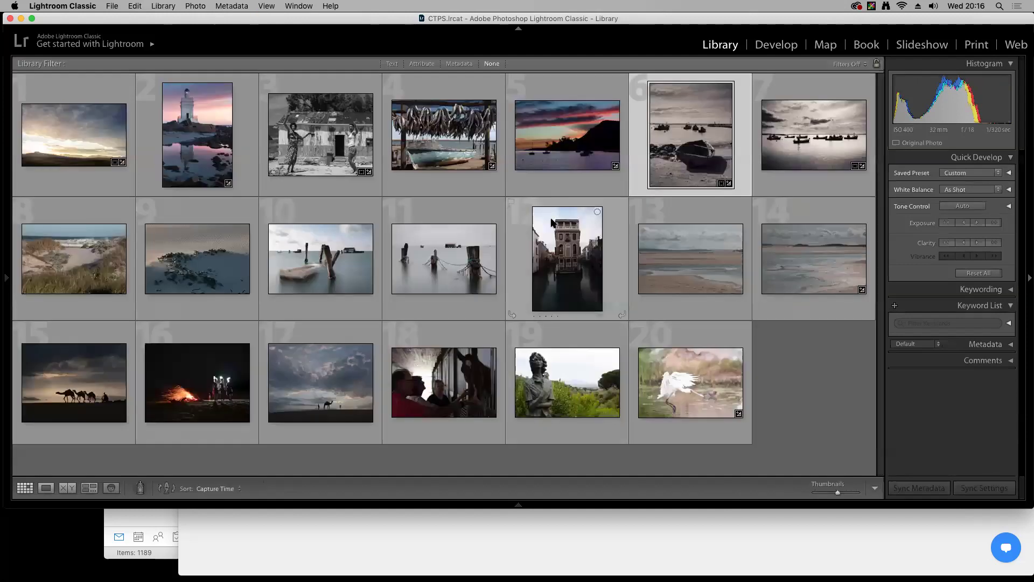
{"action": "left_click", "coordinate": [794, 170], "text": "super"}
{"action": "key", "text": "n"}
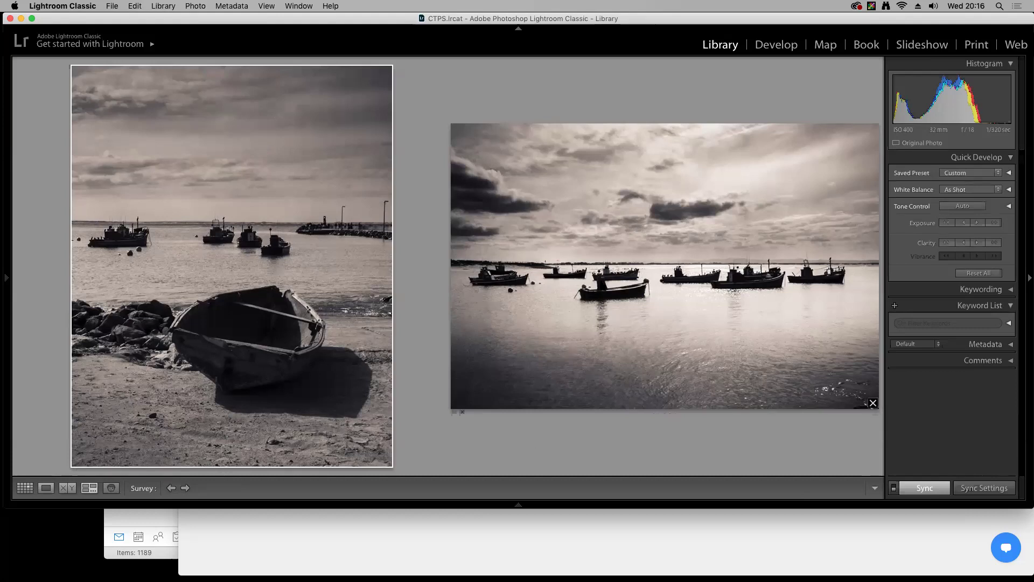
{"action": "key", "text": "g"}
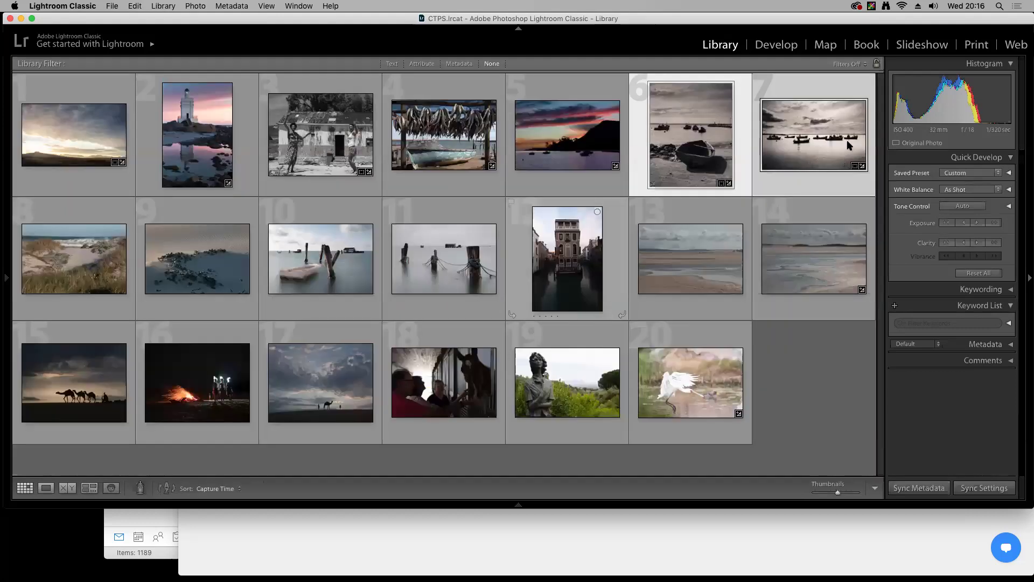
Set the moored boats photo as the reference photo and open the beached boat photo beside it in Reference View
{"action": "left_click", "coordinate": [807, 134]}
{"action": "right_click", "coordinate": [807, 135]}
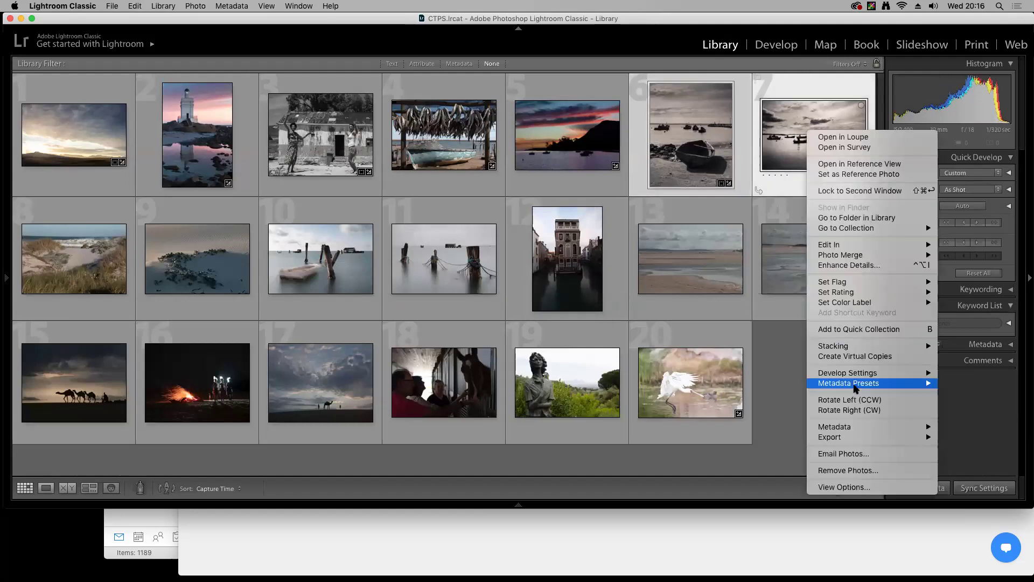
{"action": "mouse_move", "coordinate": [850, 374]}
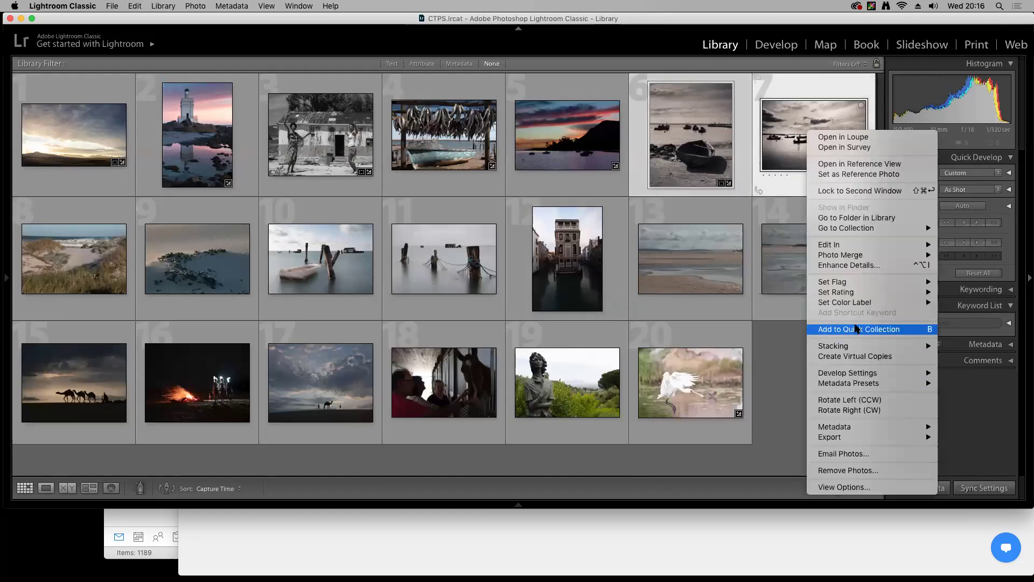
{"action": "left_click", "coordinate": [858, 174]}
{"action": "left_click", "coordinate": [690, 155]}
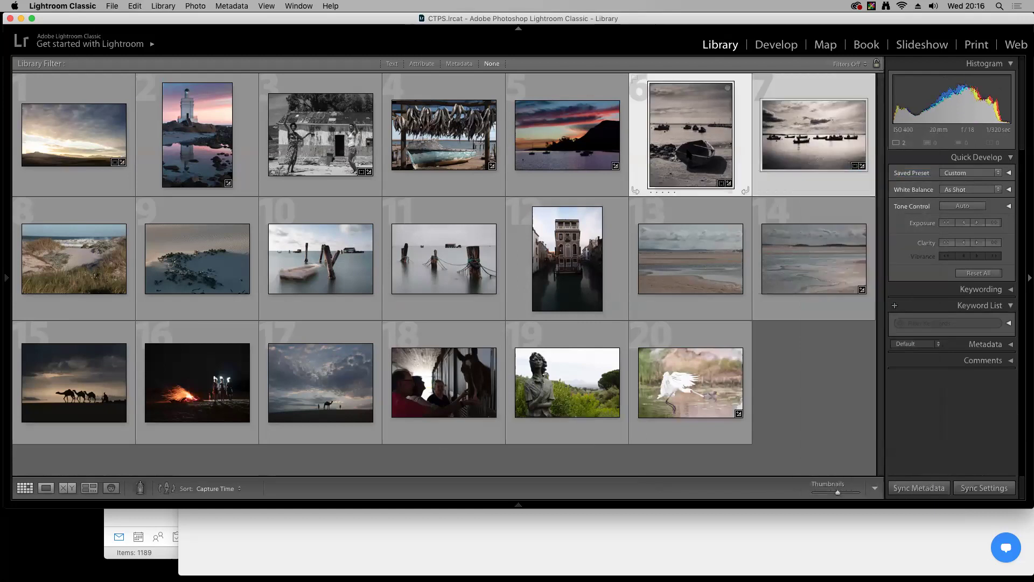
{"action": "key", "text": "d"}
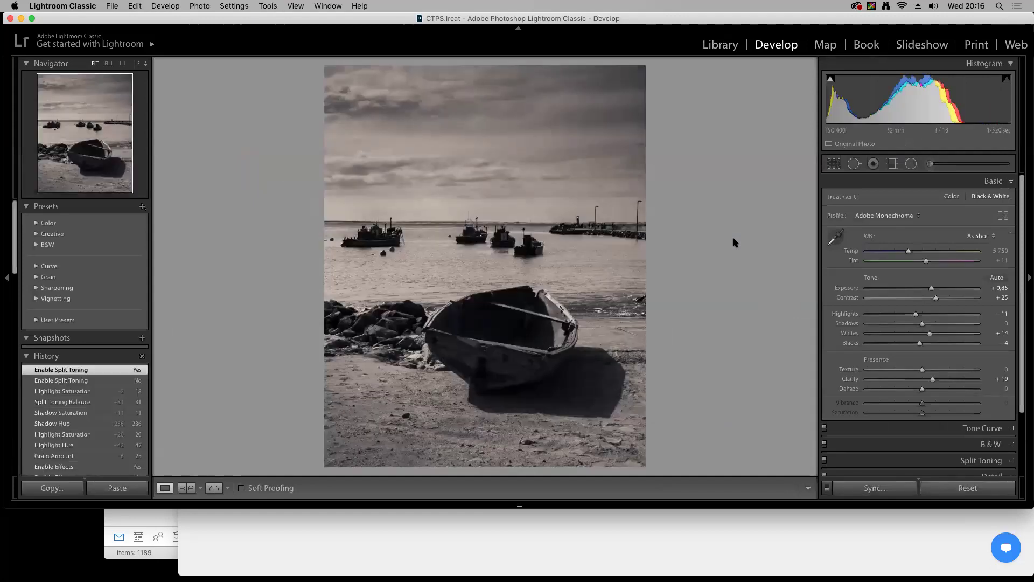
{"action": "key", "text": "F7"}
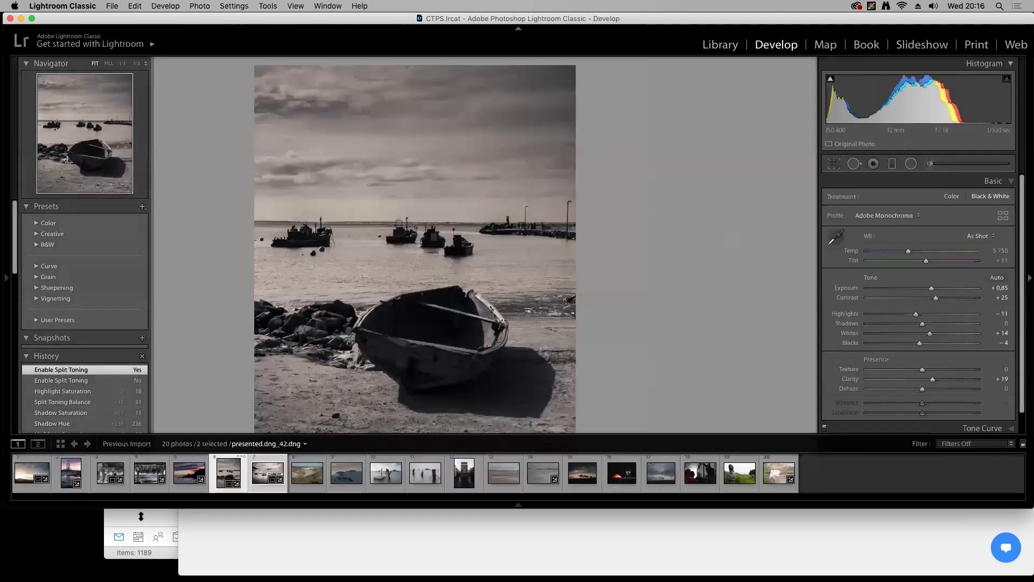
{"action": "left_click", "coordinate": [46, 489]}
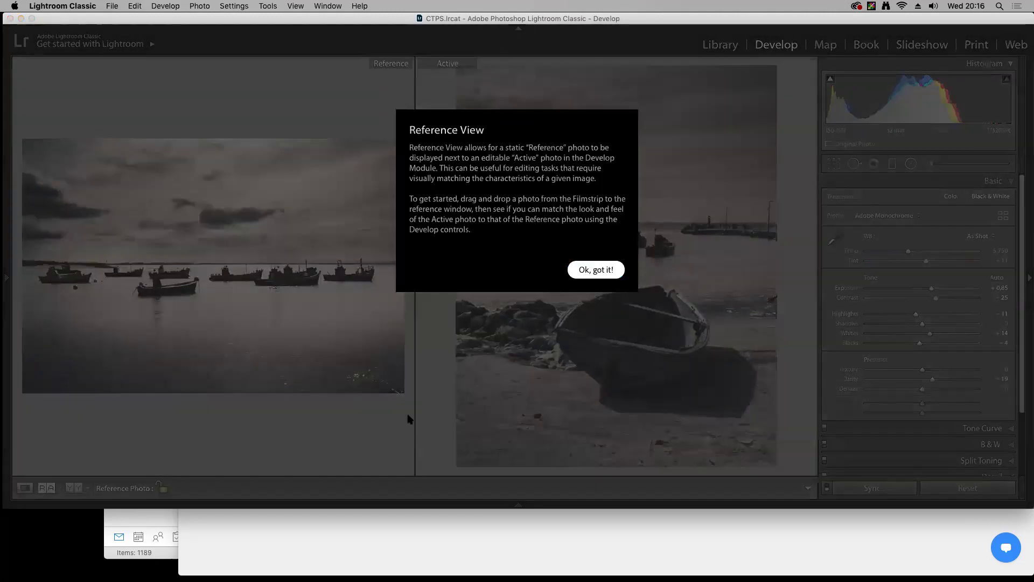
{"action": "key", "text": "Return"}
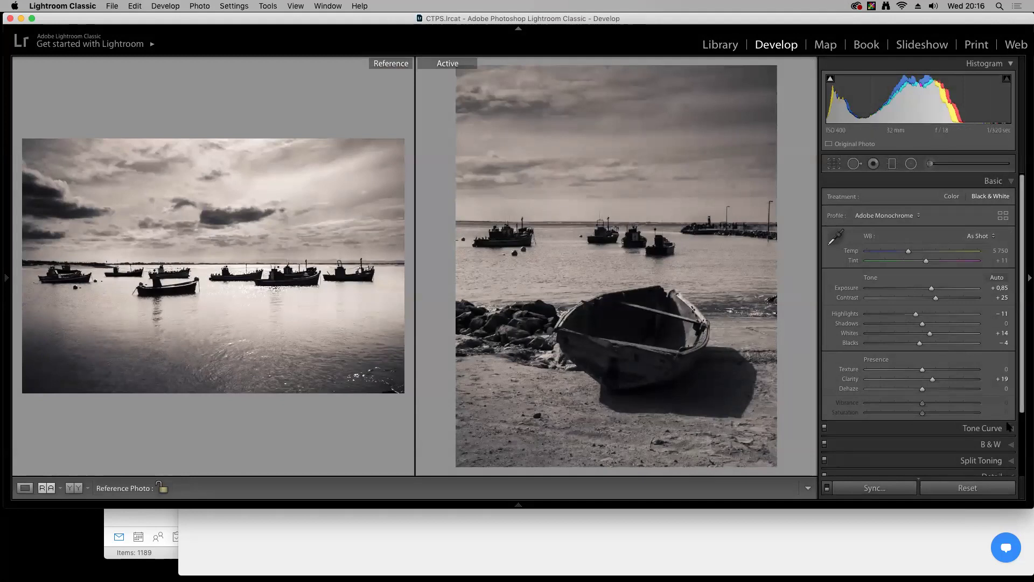
Brighten the beached boat photo by raising the shadow, highlight and midtone points of its tone curve
{"action": "left_click", "coordinate": [983, 428]}
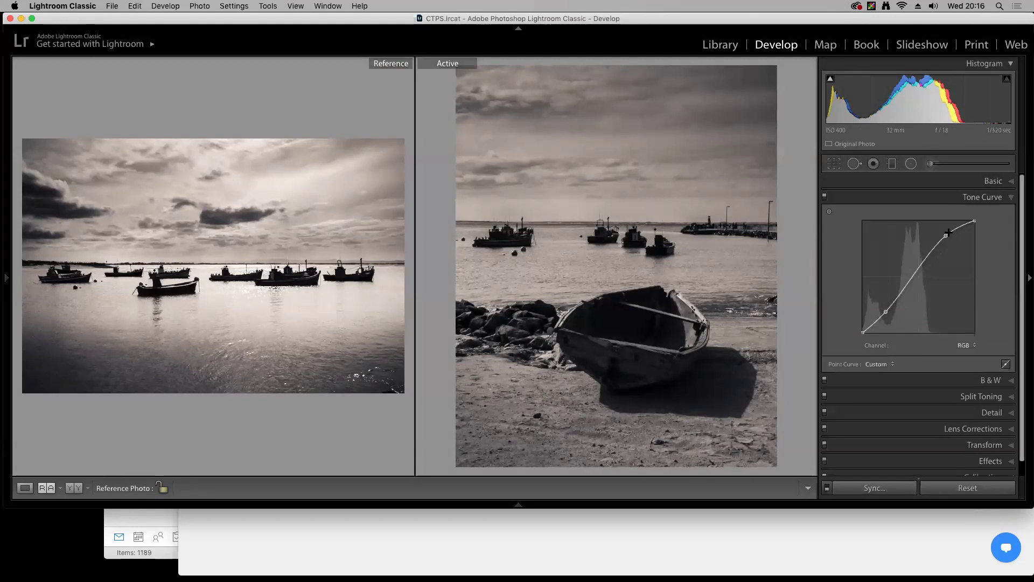
{"action": "left_click_drag", "start_coordinate": [889, 313], "coordinate": [882, 313]}
{"action": "left_click_drag", "start_coordinate": [945, 235], "coordinate": [941, 235]}
{"action": "mouse_move", "coordinate": [915, 268]}
{"action": "left_mouse_down"}
{"action": "mouse_move", "coordinate": [936, 232]}
{"action": "mouse_move", "coordinate": [909, 265]}
{"action": "left_mouse_up"}
Set the beached boat photo's whites to +30 and its post-crop vignetting amount to -14
{"action": "left_click", "coordinate": [993, 181]}
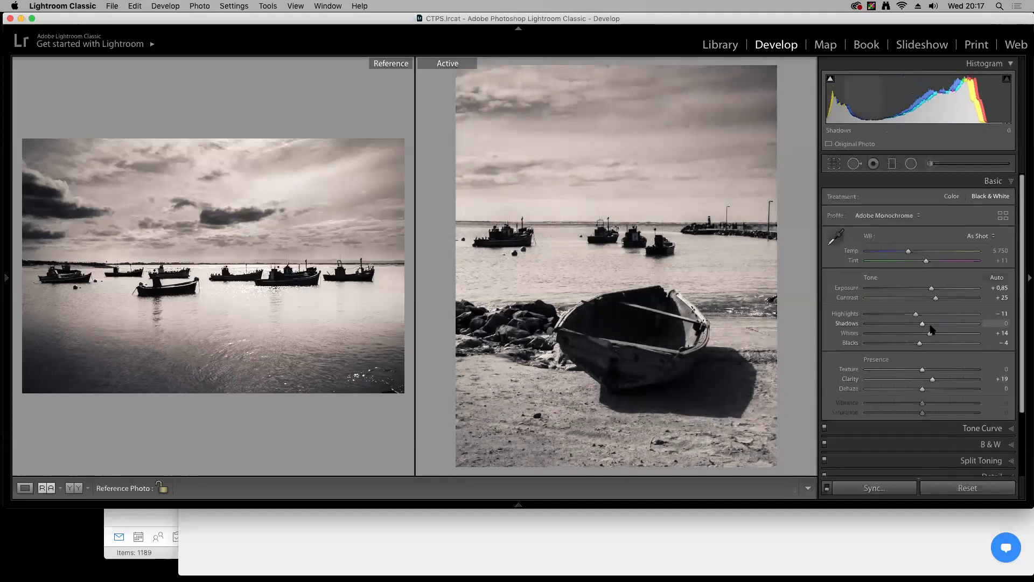
{"action": "left_click_drag", "start_coordinate": [930, 334], "coordinate": [938, 335]}
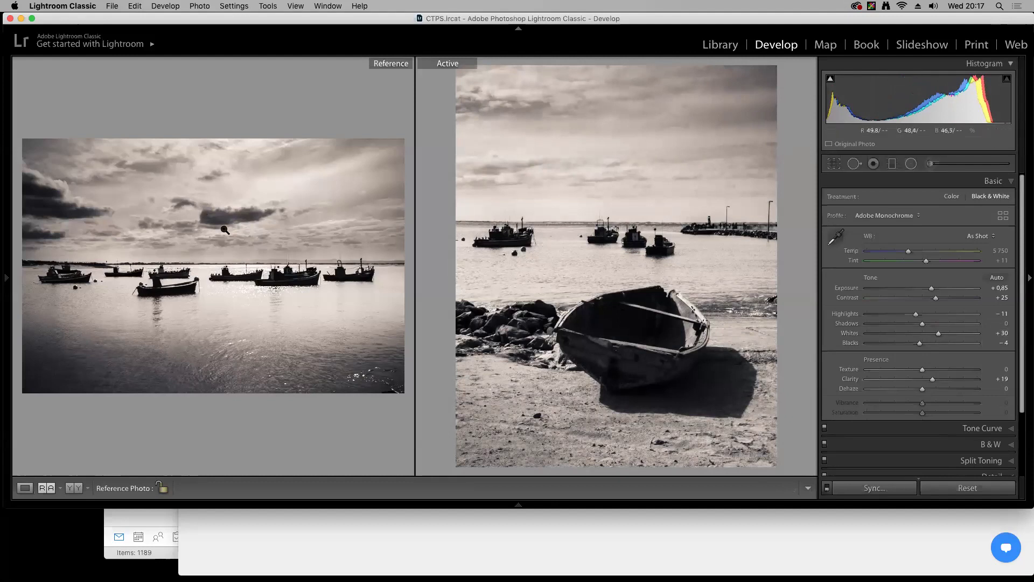
{"action": "scroll", "coordinate": [991, 409], "scroll_direction": "down", "scroll_amount": 3}
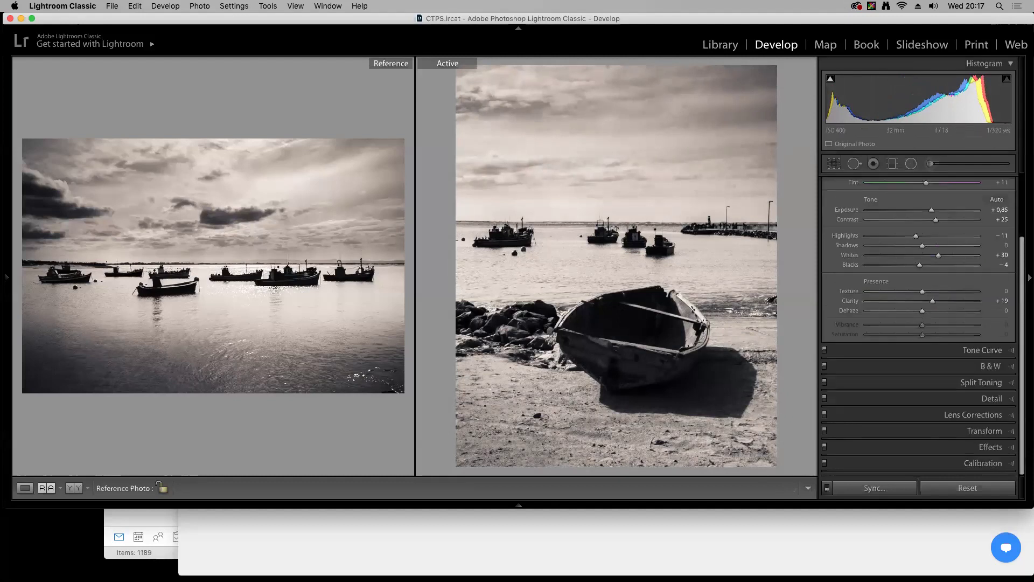
{"action": "left_click", "coordinate": [990, 447]}
{"action": "mouse_move", "coordinate": [922, 329]}
{"action": "left_mouse_down"}
{"action": "mouse_move", "coordinate": [948, 358]}
{"action": "mouse_move", "coordinate": [914, 329]}
{"action": "left_mouse_up"}
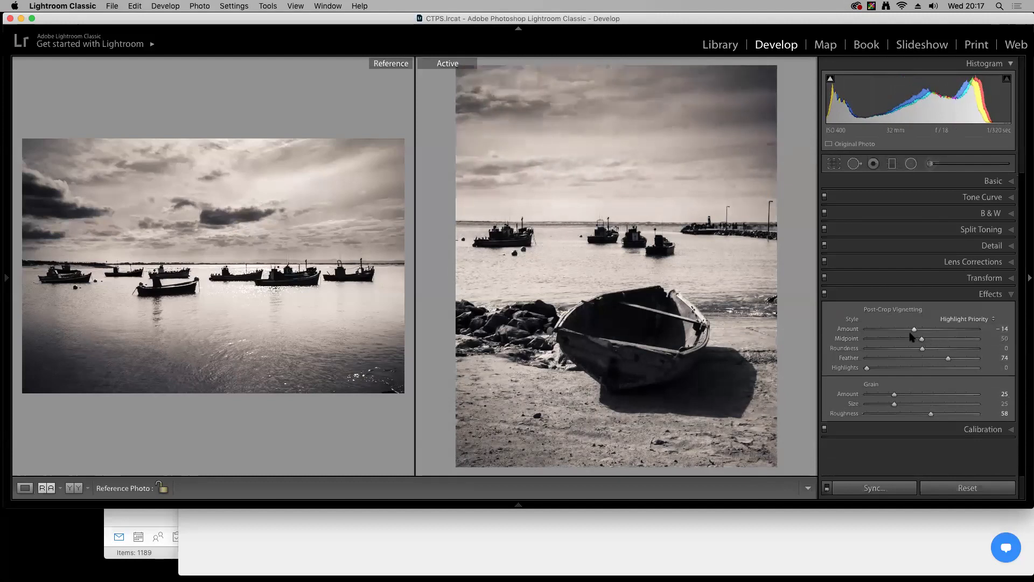
Compare the two finished boat photos in Survey view, return to the grid and deselect them
{"action": "key", "text": "n"}
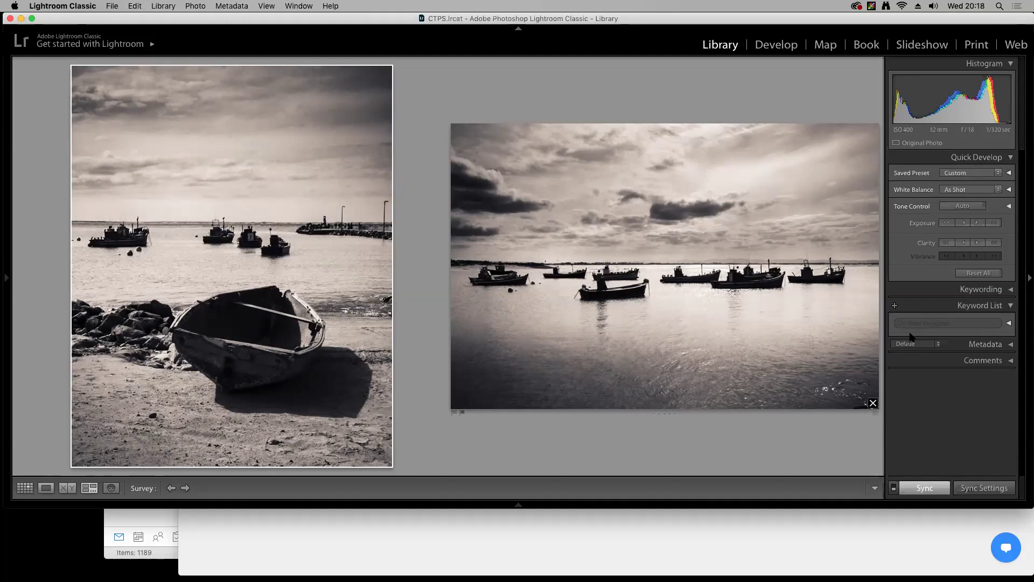
{"action": "key", "text": "g"}
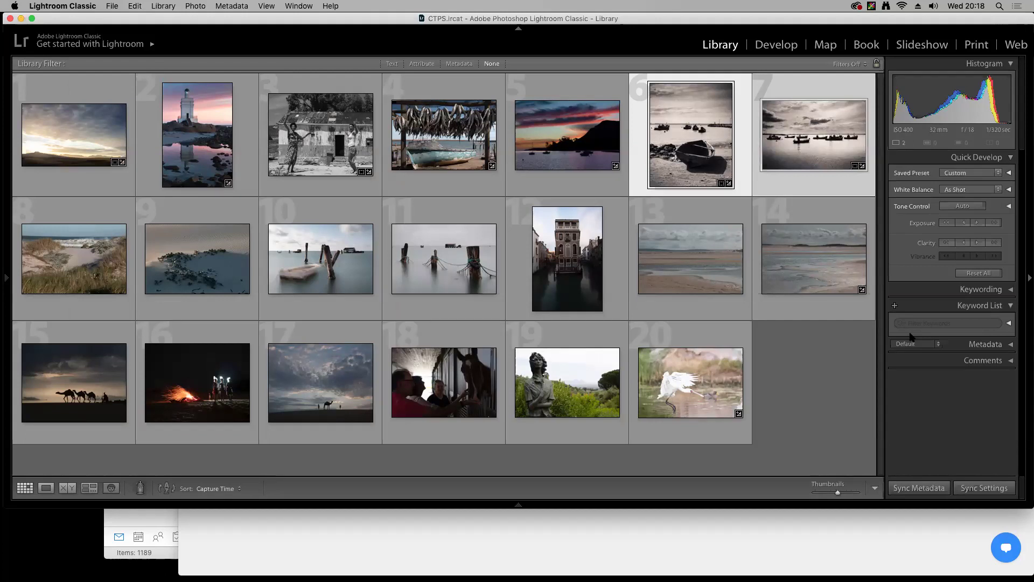
{"action": "left_click", "coordinate": [842, 404]}
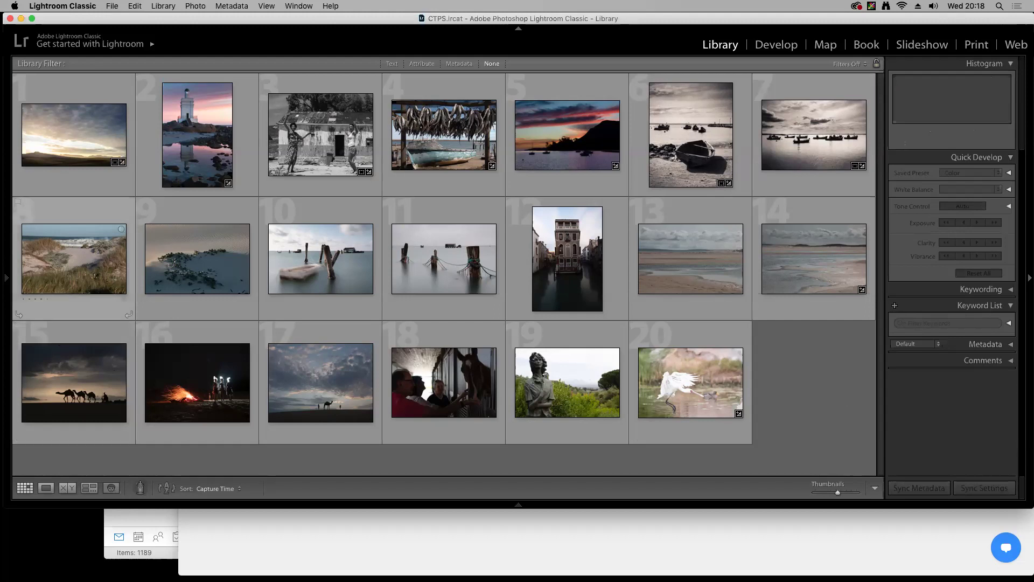
Open the beach dunes photo for developing, remove its chromatic aberration and enable the lens profile corrections
{"action": "left_click", "coordinate": [52, 277]}
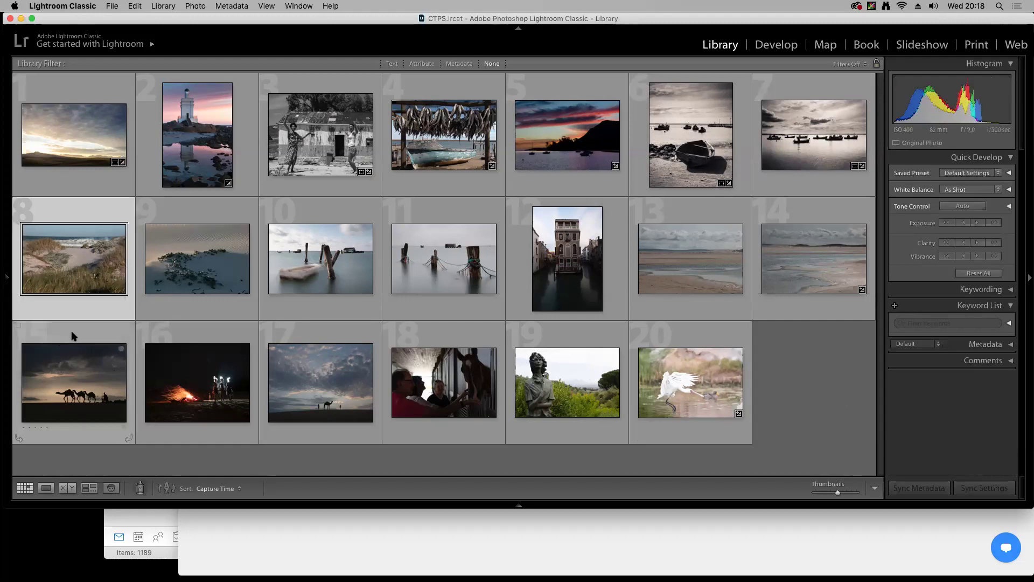
{"action": "key", "text": "d"}
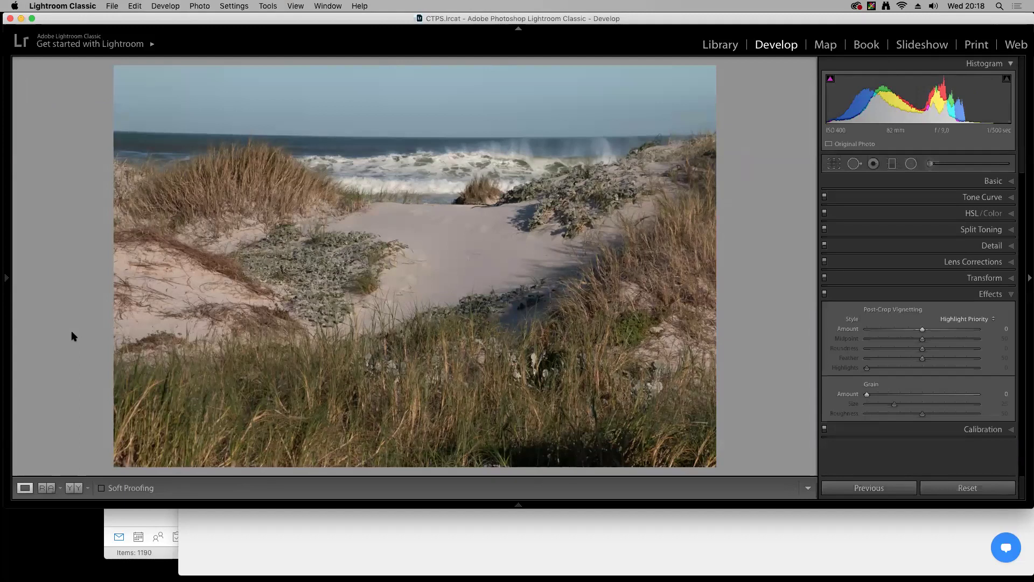
{"action": "mouse_move", "coordinate": [6, 277]}
{"action": "left_click", "coordinate": [979, 278]}
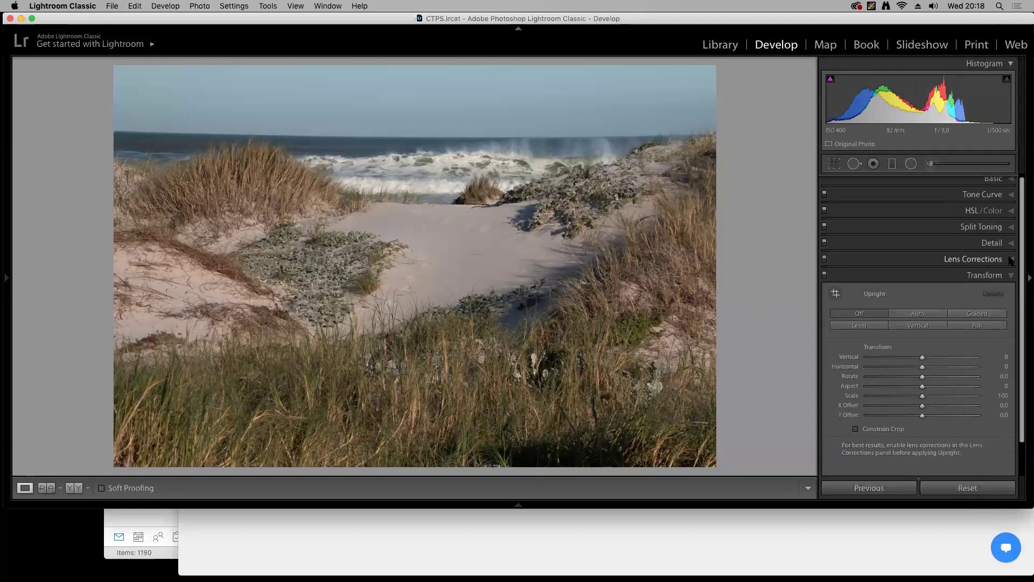
{"action": "left_click", "coordinate": [974, 259]}
{"action": "left_click", "coordinate": [831, 294]}
{"action": "left_click", "coordinate": [830, 304]}
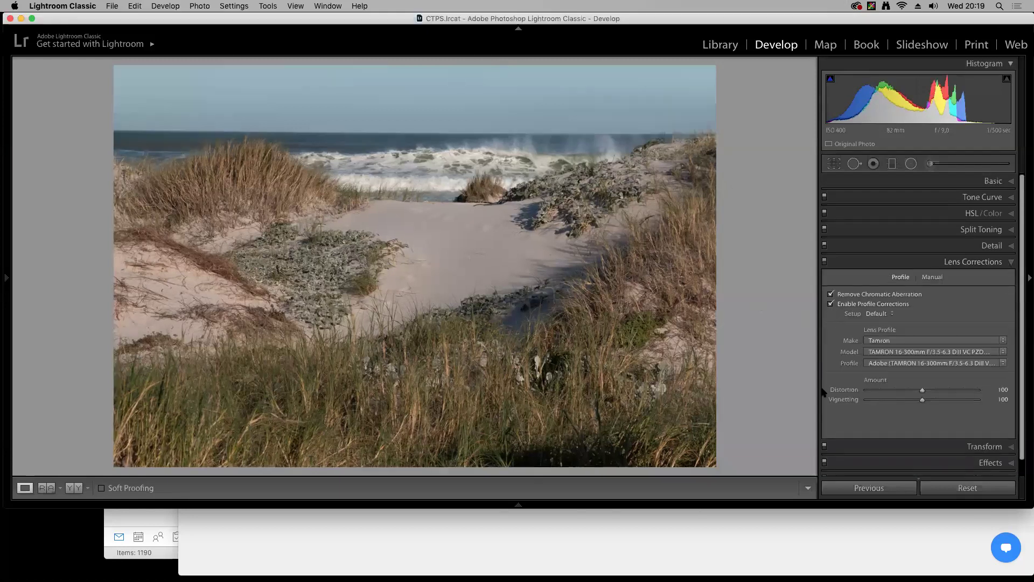
Straighten the beach dunes photo along the sea horizon, rotating the crop by -0.43
{"action": "left_click", "coordinate": [834, 163]}
{"action": "left_click", "coordinate": [832, 230]}
{"action": "left_click_drag", "start_coordinate": [124, 129], "coordinate": [709, 133]}
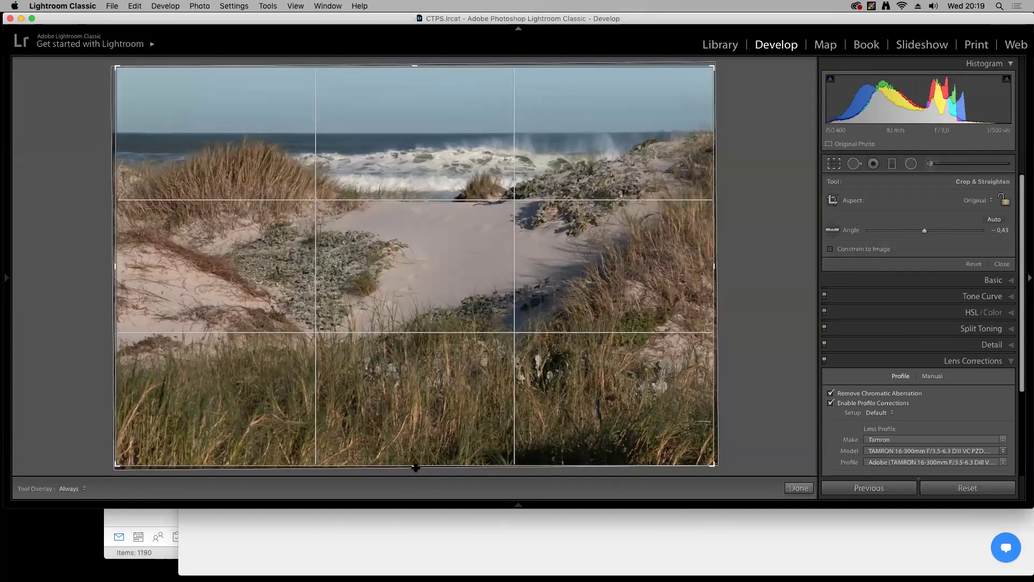
Trim a strip from the bottom edge of the dunes photo's crop, apply it and convert the photo to black and white
{"action": "left_click_drag", "start_coordinate": [415, 459], "coordinate": [415, 458]}
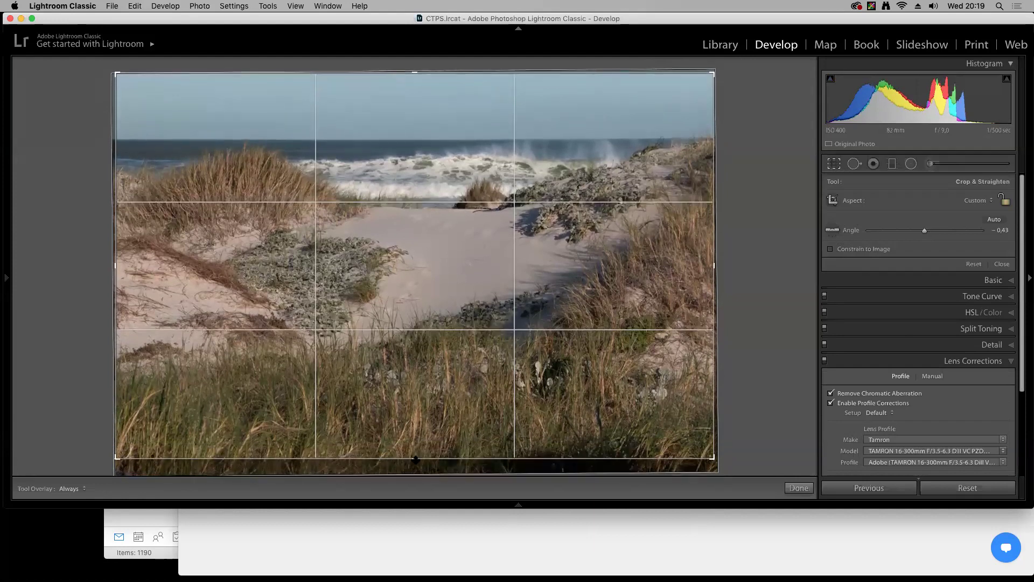
{"action": "key", "text": "Return"}
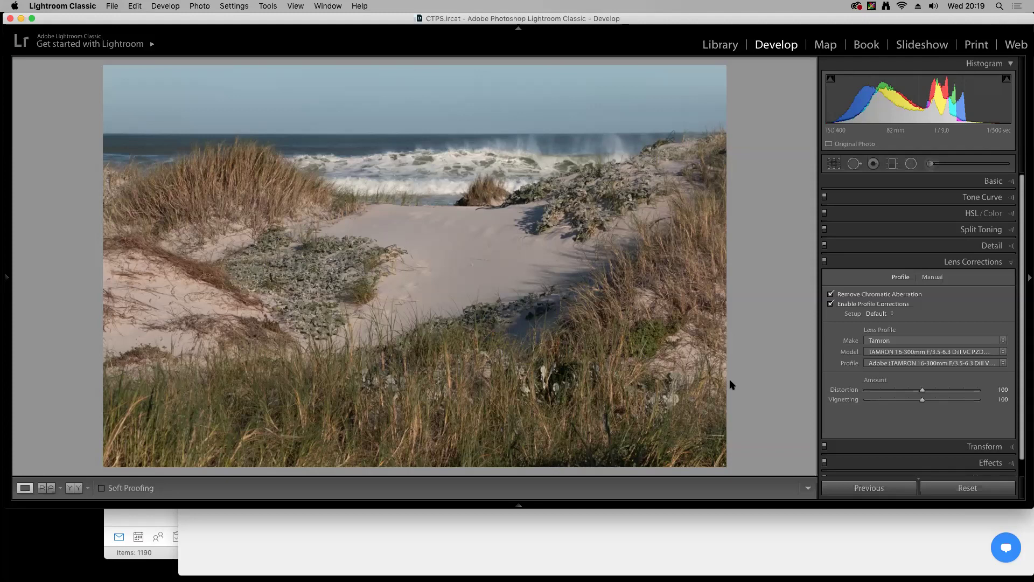
{"action": "left_click", "coordinate": [993, 180]}
{"action": "left_click", "coordinate": [990, 196]}
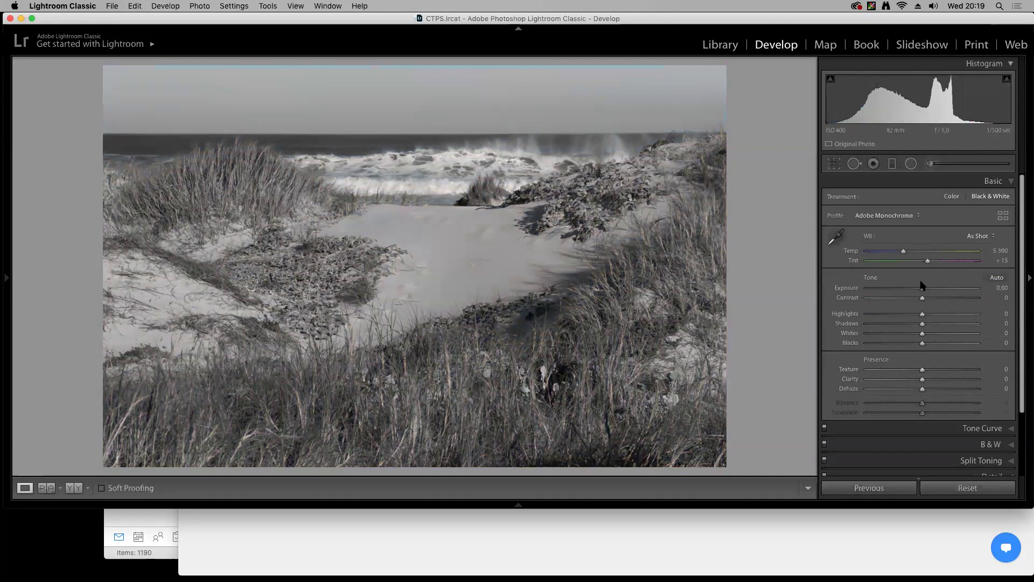
Set the dunes photo's exposure to +0.20, contrast +20, highlights -26, shadows -21, whites +25 and blacks -16
{"action": "left_click_drag", "start_coordinate": [922, 289], "coordinate": [910, 316]}
{"action": "mouse_move", "coordinate": [909, 317]}
{"action": "left_mouse_down"}
{"action": "mouse_move", "coordinate": [936, 335]}
{"action": "mouse_move", "coordinate": [913, 324]}
{"action": "left_mouse_up"}
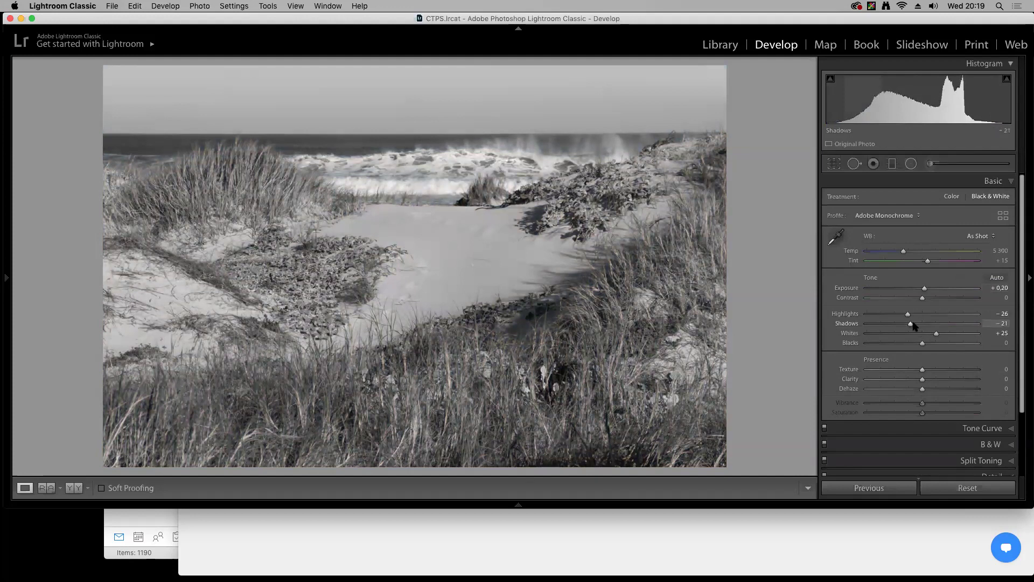
{"action": "left_click_drag", "start_coordinate": [922, 344], "coordinate": [913, 345]}
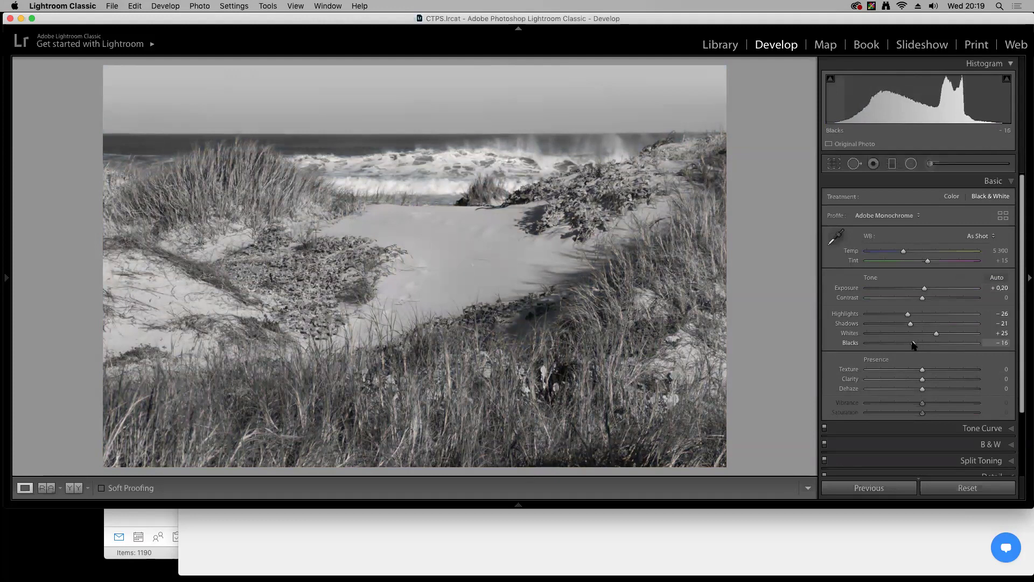
{"action": "left_click_drag", "start_coordinate": [922, 297], "coordinate": [934, 302]}
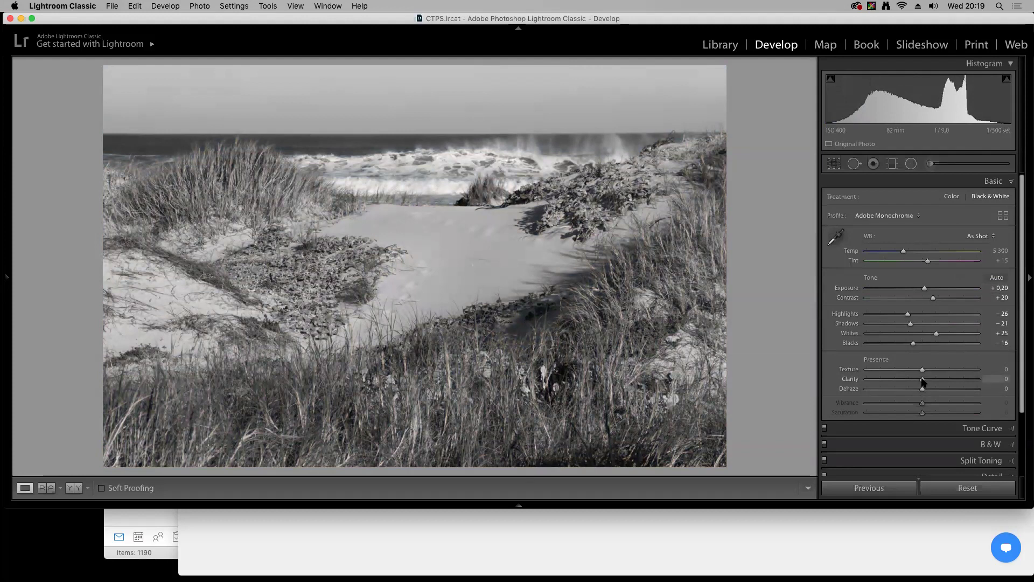
Raise the dunes photo's clarity to +11, checking the shrubs and the grass tuft up close
{"action": "left_click_drag", "start_coordinate": [923, 380], "coordinate": [924, 380]}
{"action": "left_click", "coordinate": [473, 376]}
{"action": "left_click_drag", "start_coordinate": [490, 340], "coordinate": [439, 361]}
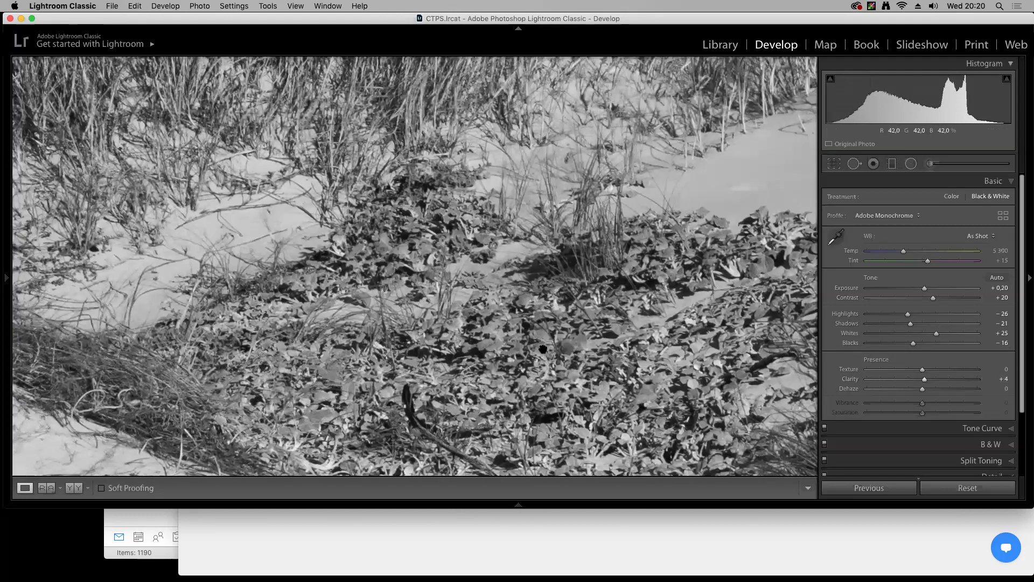
{"action": "left_click", "coordinate": [461, 264]}
{"action": "mouse_move", "coordinate": [925, 381]}
{"action": "left_mouse_down"}
{"action": "mouse_move", "coordinate": [940, 382]}
{"action": "mouse_move", "coordinate": [926, 381]}
{"action": "left_mouse_up"}
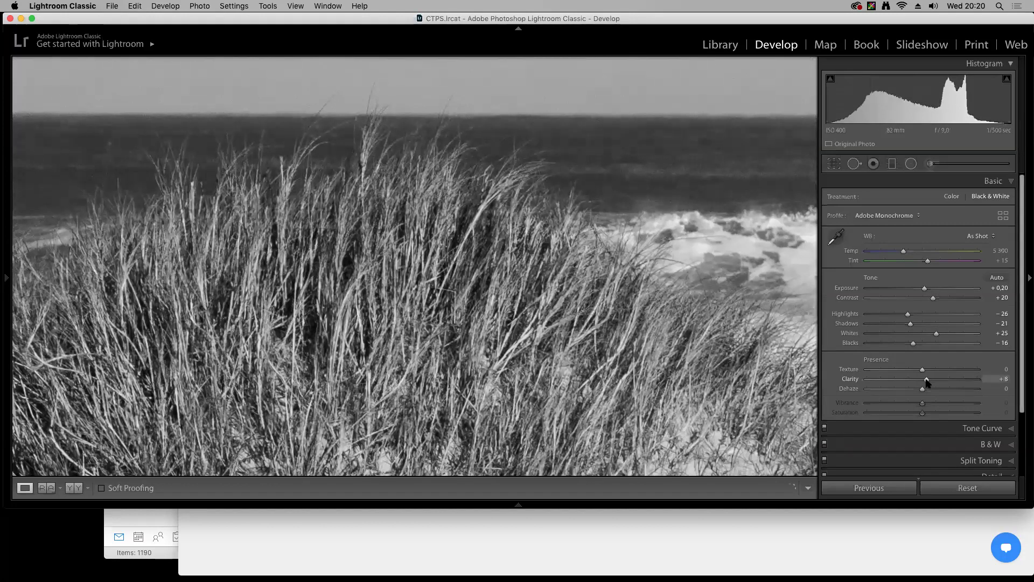
{"action": "left_click", "coordinate": [656, 382]}
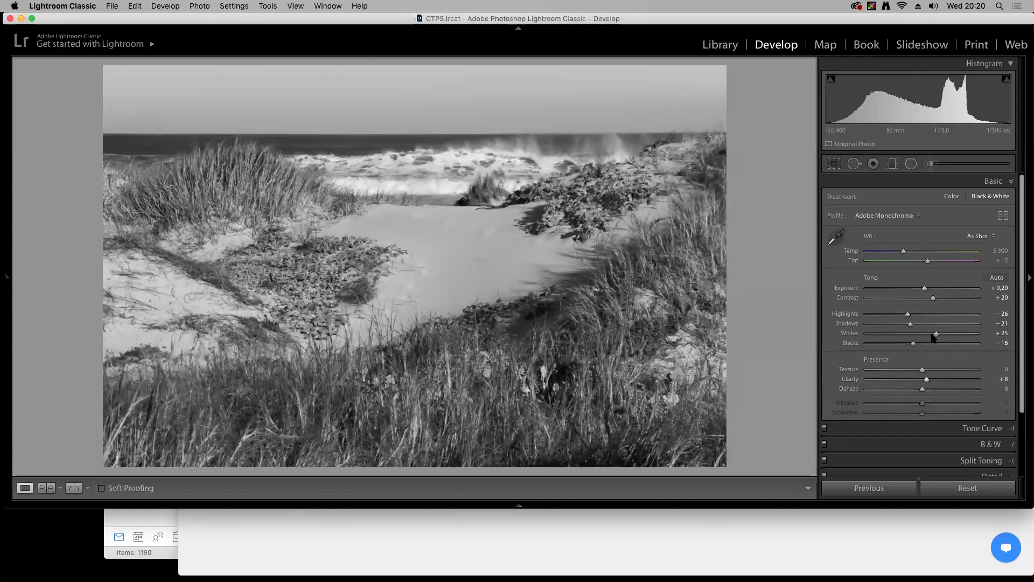
{"action": "key", "text": "Up"}
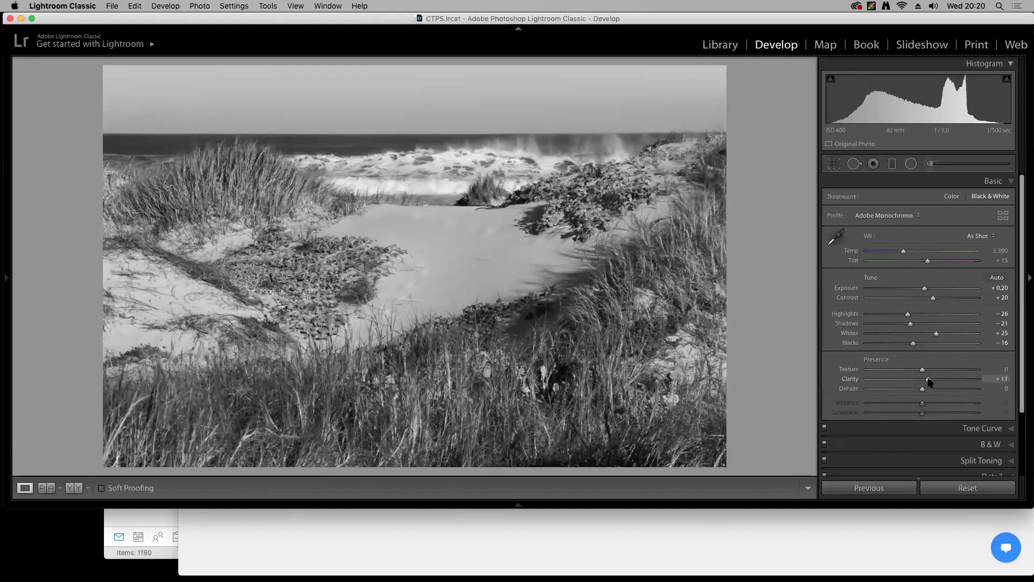
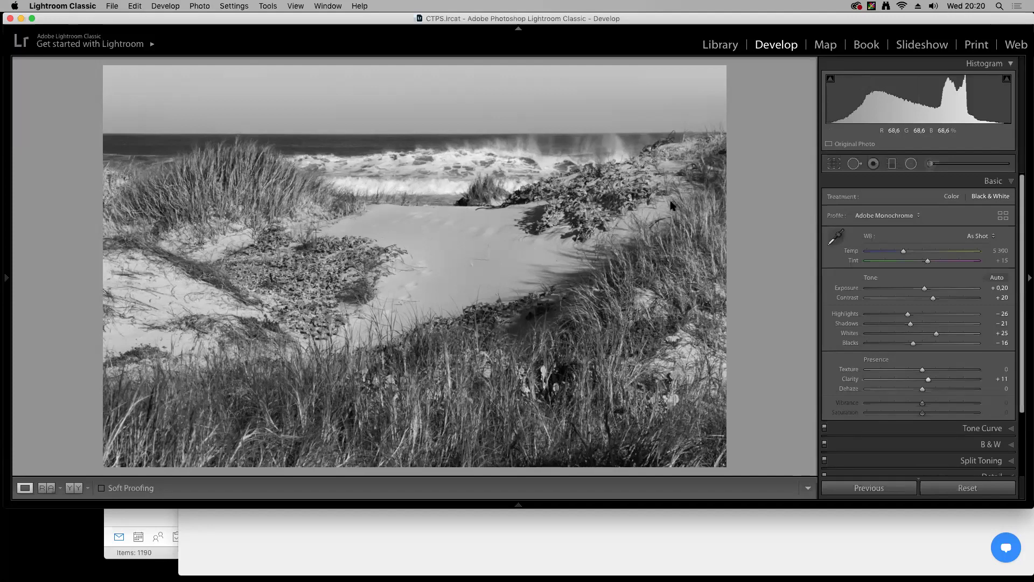
Darken the sky with a graduated filter fading out at the sea horizon, with its exposure set to -0.79
{"action": "left_click", "coordinate": [892, 165]}
{"action": "left_click_drag", "start_coordinate": [501, 69], "coordinate": [502, 129]}
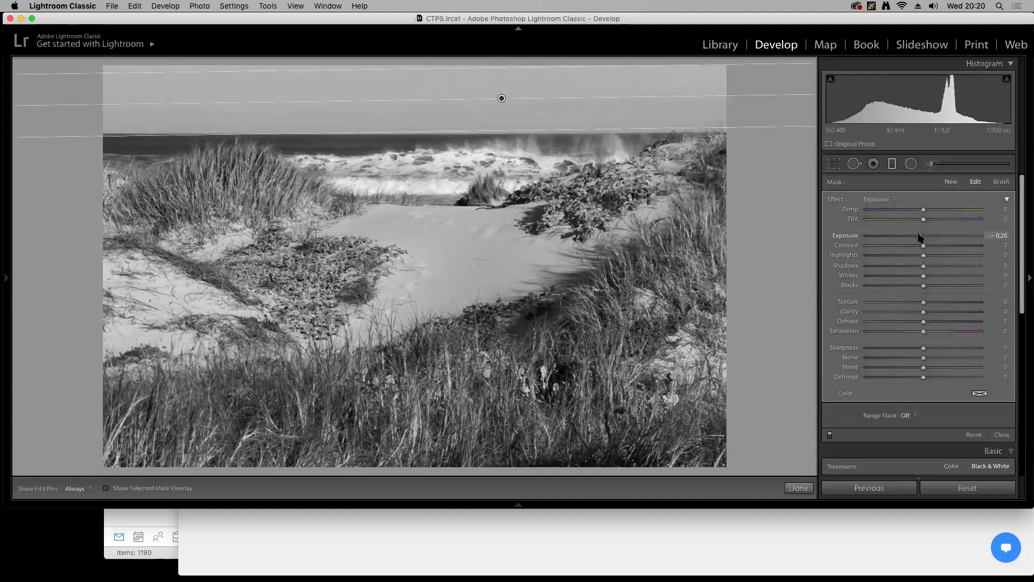
{"action": "left_click_drag", "start_coordinate": [918, 239], "coordinate": [914, 238]}
{"action": "left_click_drag", "start_coordinate": [580, 129], "coordinate": [577, 121]}
{"action": "left_click_drag", "start_coordinate": [501, 94], "coordinate": [500, 101]}
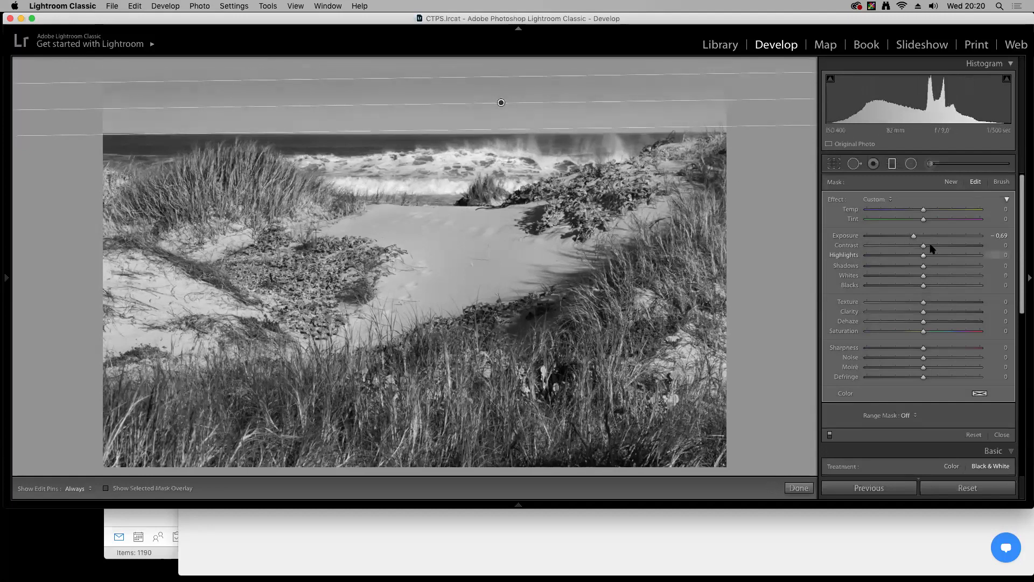
{"action": "left_click_drag", "start_coordinate": [912, 237], "coordinate": [912, 237]}
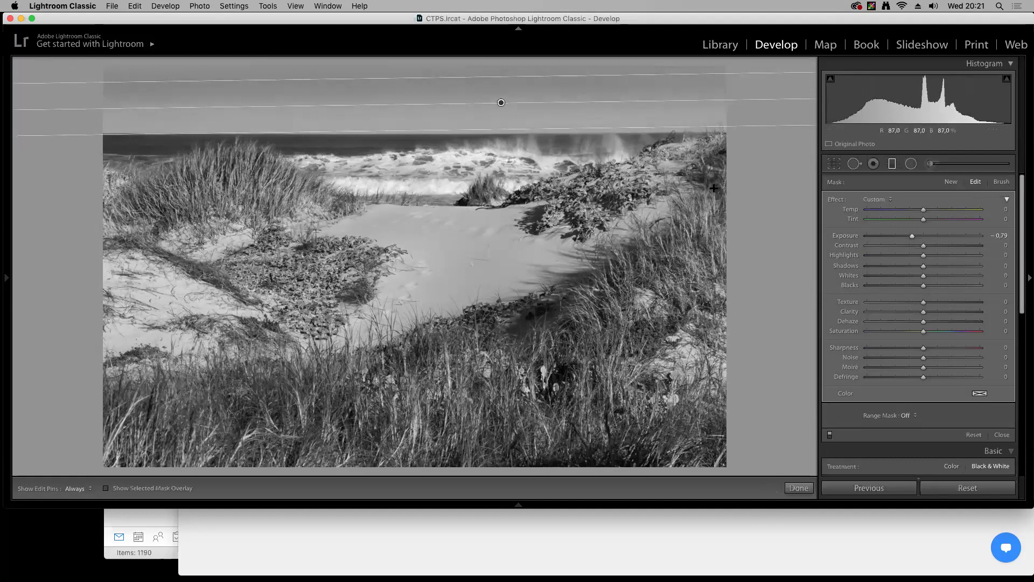
Close the graduated filter and change the background colour around the photo to Darker Gray
{"action": "right_click", "coordinate": [764, 156]}
{"action": "right_click", "coordinate": [741, 171]}
{"action": "right_click", "coordinate": [741, 171]}
{"action": "left_click", "coordinate": [718, 256]}
{"action": "key", "text": "shift+m"}
{"action": "right_click", "coordinate": [780, 228]}
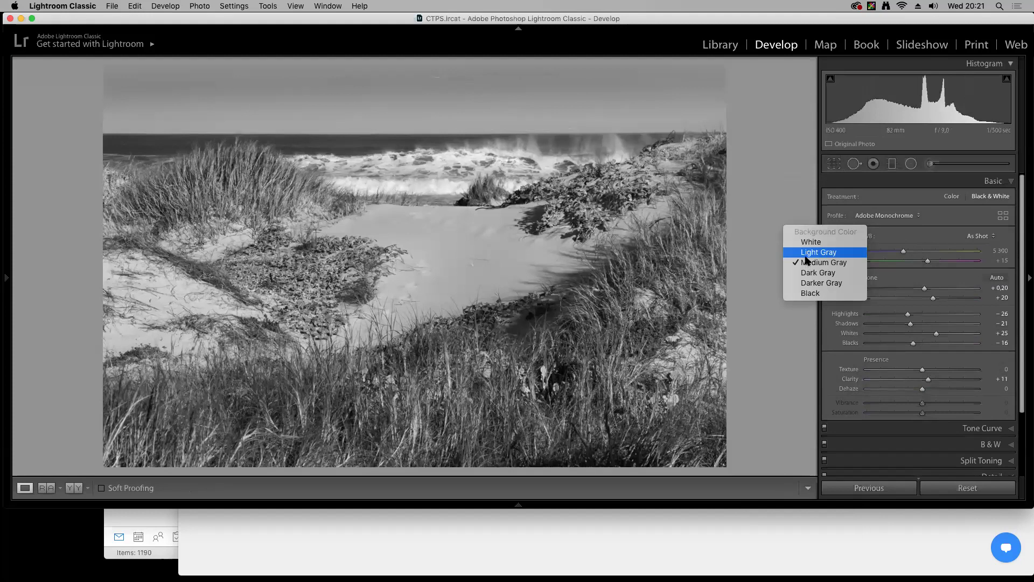
{"action": "left_click", "coordinate": [814, 283]}
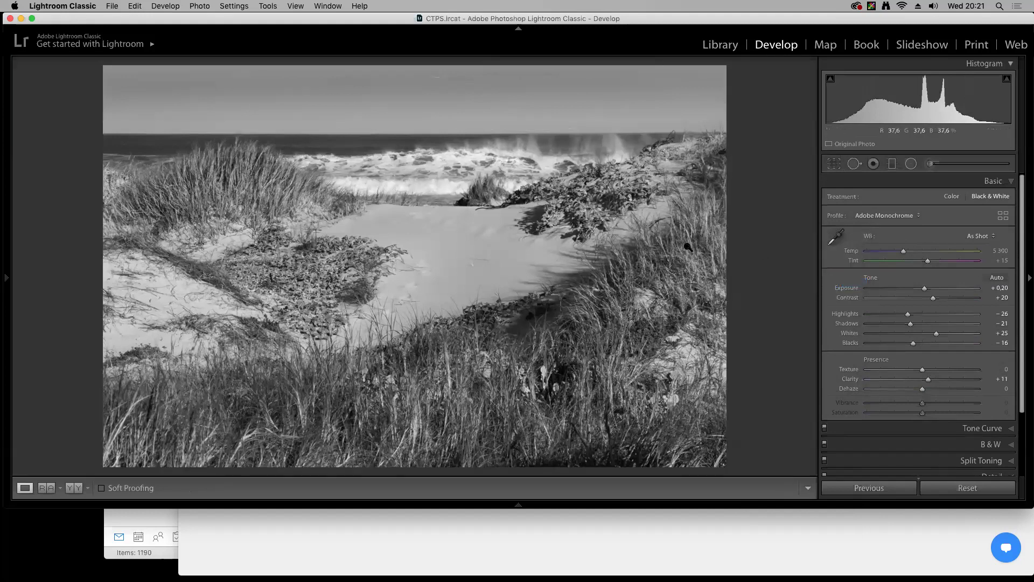
Add a slanted graduated filter over the foreground grass with exposure -0.75 and contrast -53
{"action": "left_click", "coordinate": [892, 163]}
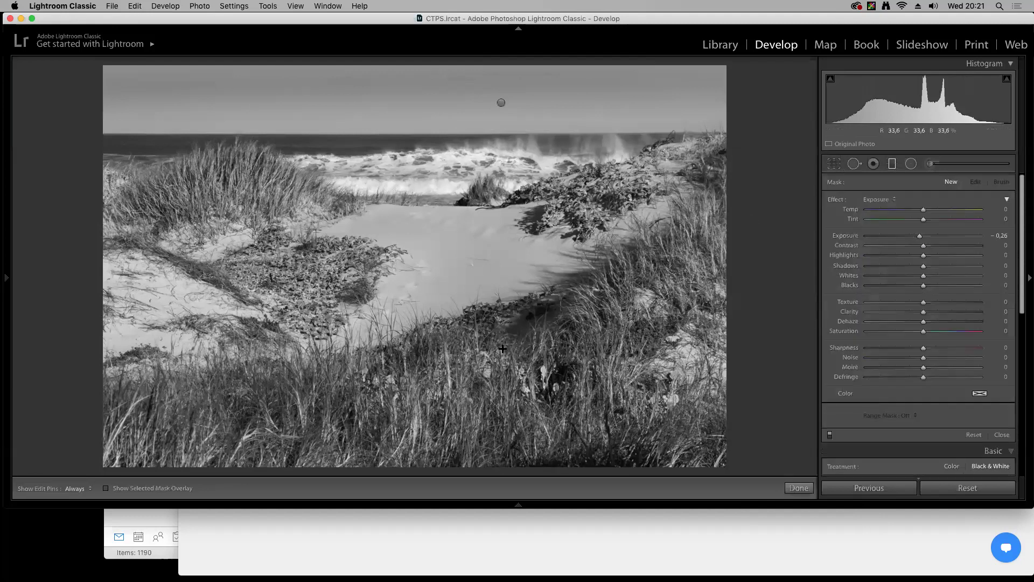
{"action": "left_click_drag", "start_coordinate": [502, 348], "coordinate": [490, 291]}
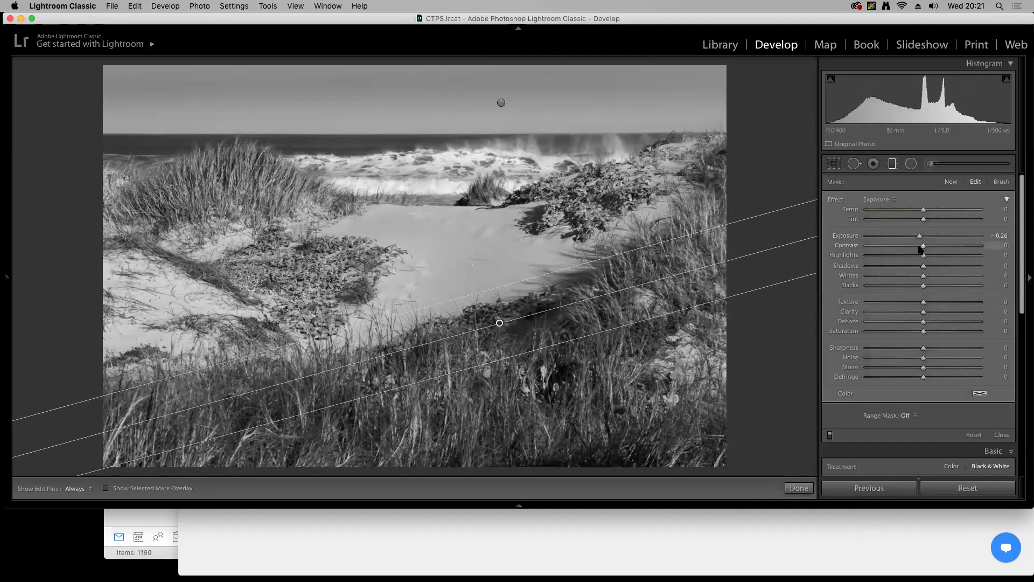
{"action": "mouse_move", "coordinate": [923, 248]}
{"action": "left_mouse_down"}
{"action": "mouse_move", "coordinate": [897, 246]}
{"action": "mouse_move", "coordinate": [912, 237]}
{"action": "left_mouse_up"}
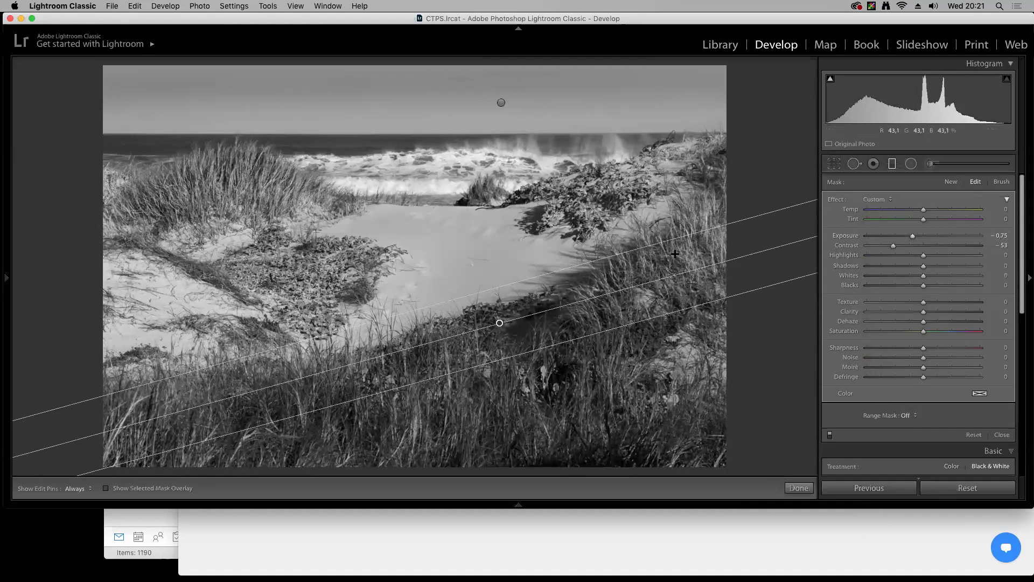
Add graduated filters with exposure -0.75 and contrast -53 over the right grass slope and lower-left corner, then compare the photo without the filters
{"action": "left_click_drag", "start_coordinate": [705, 221], "coordinate": [654, 189]}
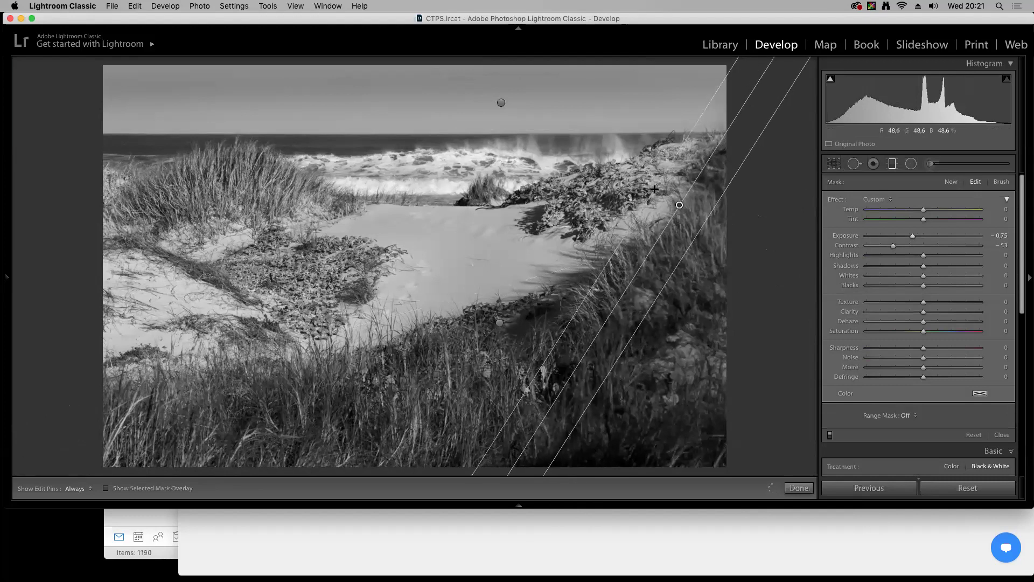
{"action": "left_click_drag", "start_coordinate": [621, 297], "coordinate": [630, 301]}
{"action": "left_click_drag", "start_coordinate": [677, 207], "coordinate": [685, 210]}
{"action": "left_click_drag", "start_coordinate": [131, 462], "coordinate": [174, 376]}
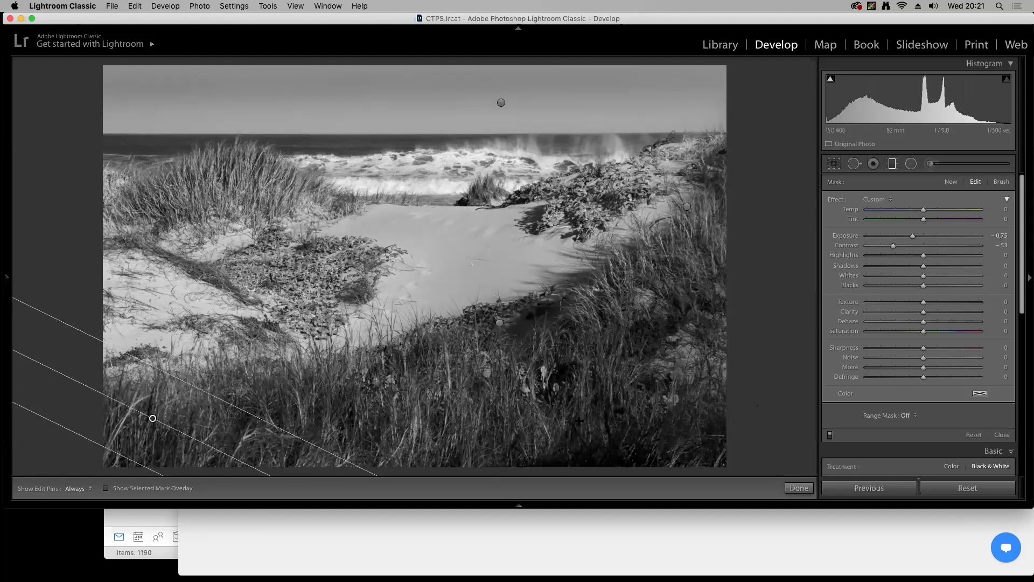
{"action": "left_click", "coordinate": [830, 435]}
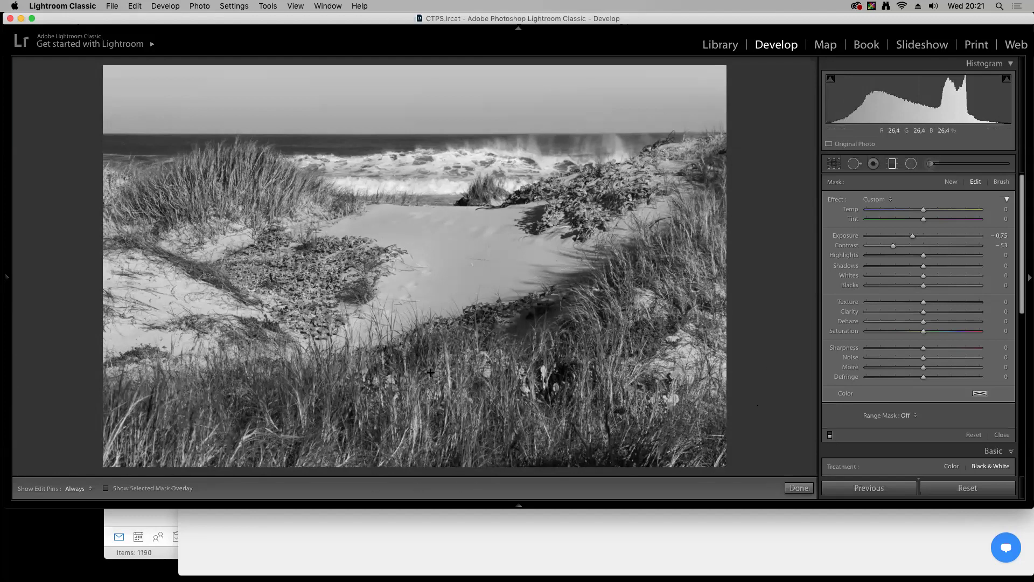
{"action": "left_click", "coordinate": [829, 435]}
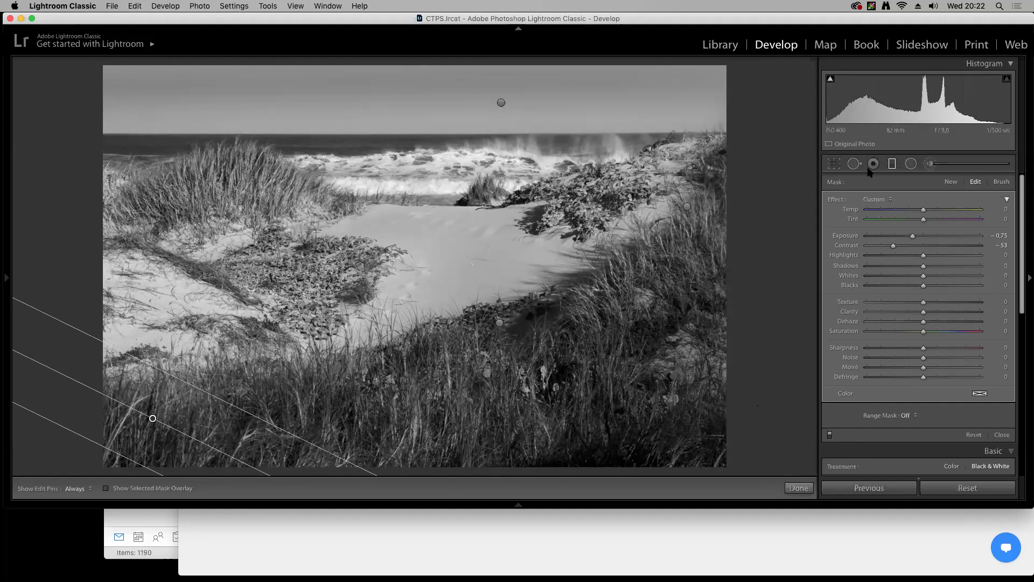
Darken the large grass tuft on the left dune with an inverted radial filter, exposure -0.70 and contrast -11
{"action": "left_click", "coordinate": [910, 164]}
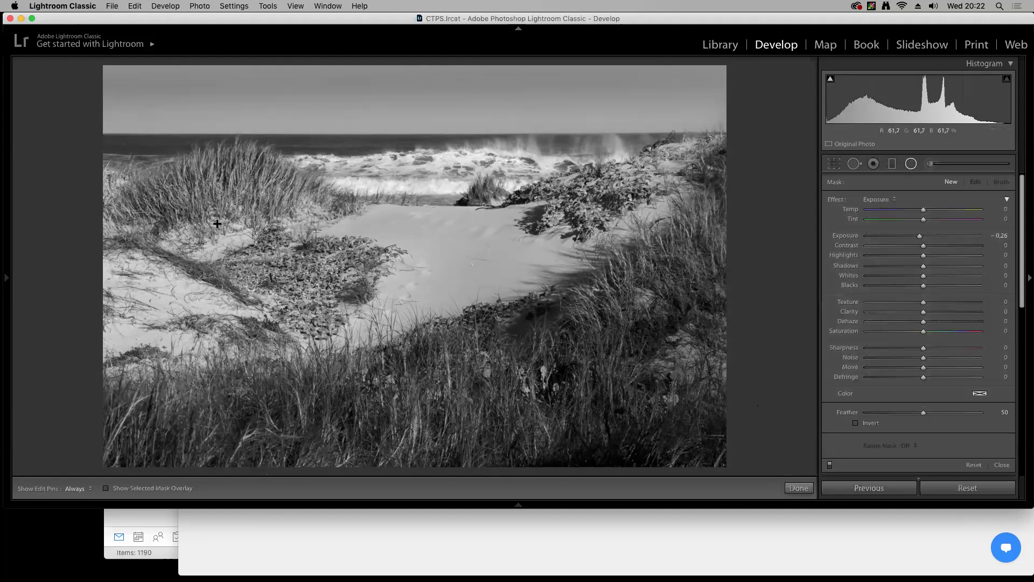
{"action": "left_click_drag", "start_coordinate": [219, 214], "coordinate": [337, 277]}
{"action": "left_click_drag", "start_coordinate": [220, 213], "coordinate": [223, 206]}
{"action": "left_click_drag", "start_coordinate": [918, 235], "coordinate": [915, 236]}
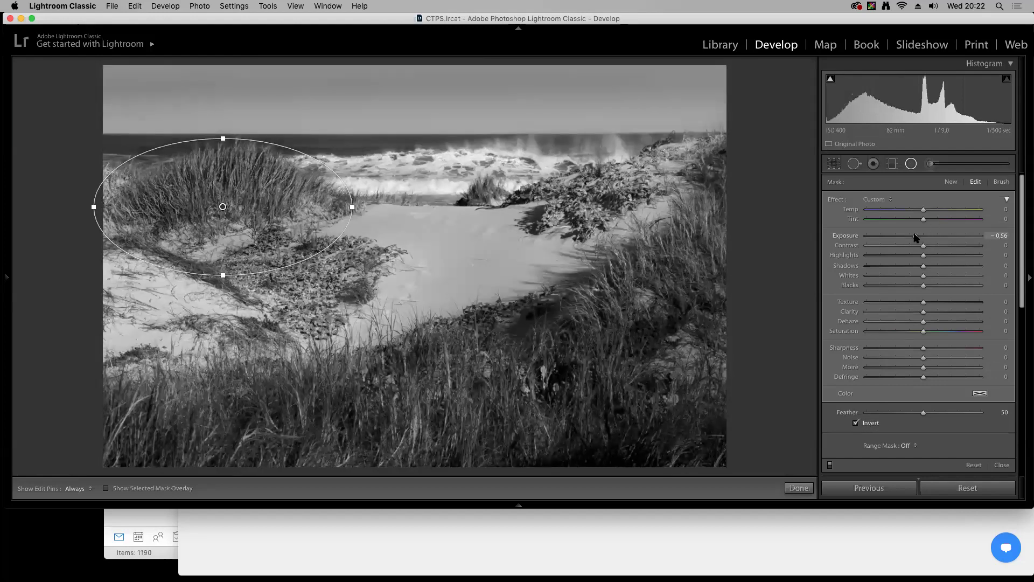
{"action": "left_click_drag", "start_coordinate": [914, 237], "coordinate": [913, 237]}
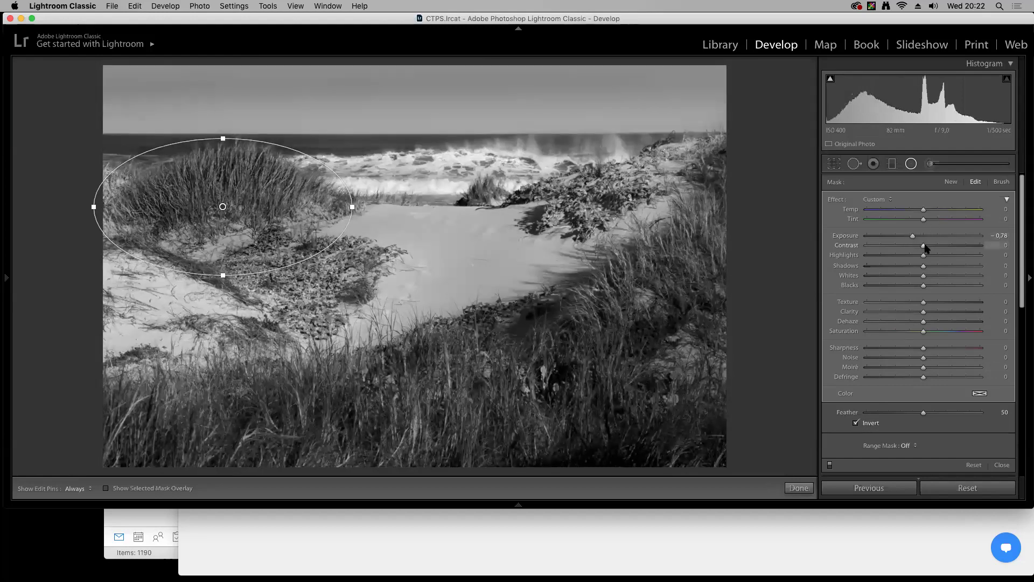
{"action": "left_click_drag", "start_coordinate": [914, 236], "coordinate": [916, 238]}
Duplicate the radial filter onto the shrub patch below the grass tuft, shrink it to fit and set its feather to 66
{"action": "right_click", "coordinate": [224, 205]}
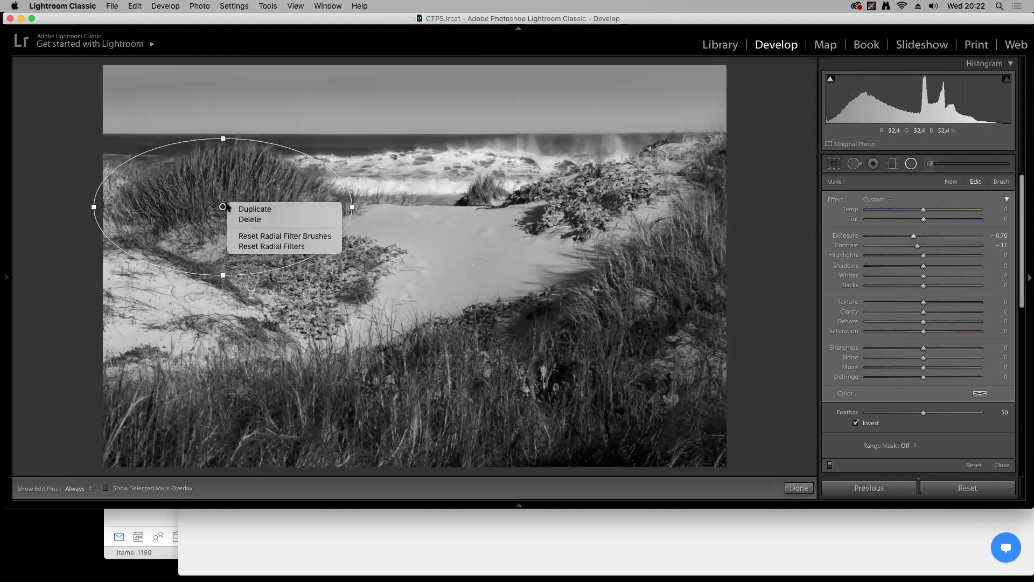
{"action": "left_click", "coordinate": [253, 209]}
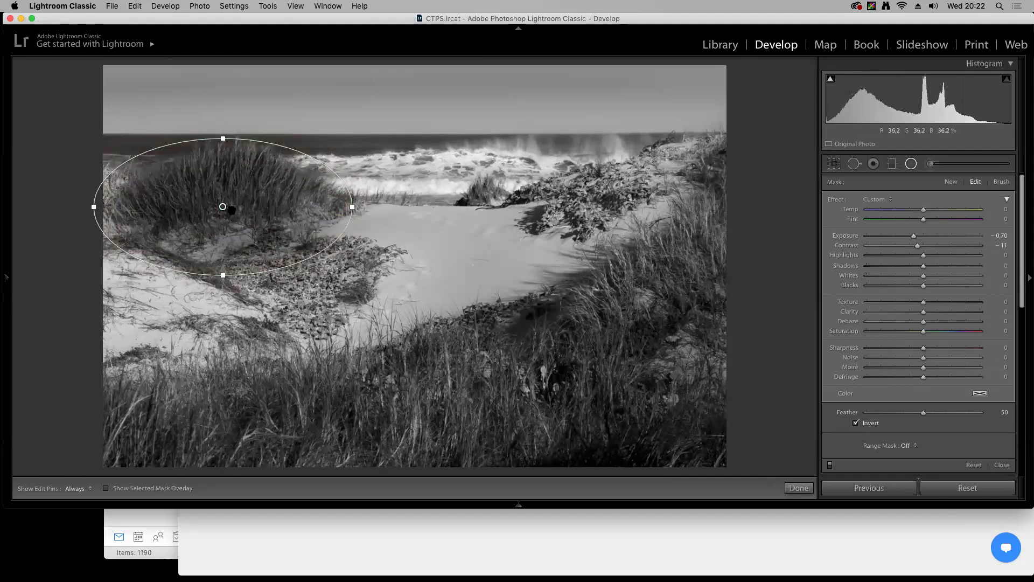
{"action": "left_click_drag", "start_coordinate": [222, 206], "coordinate": [287, 276]}
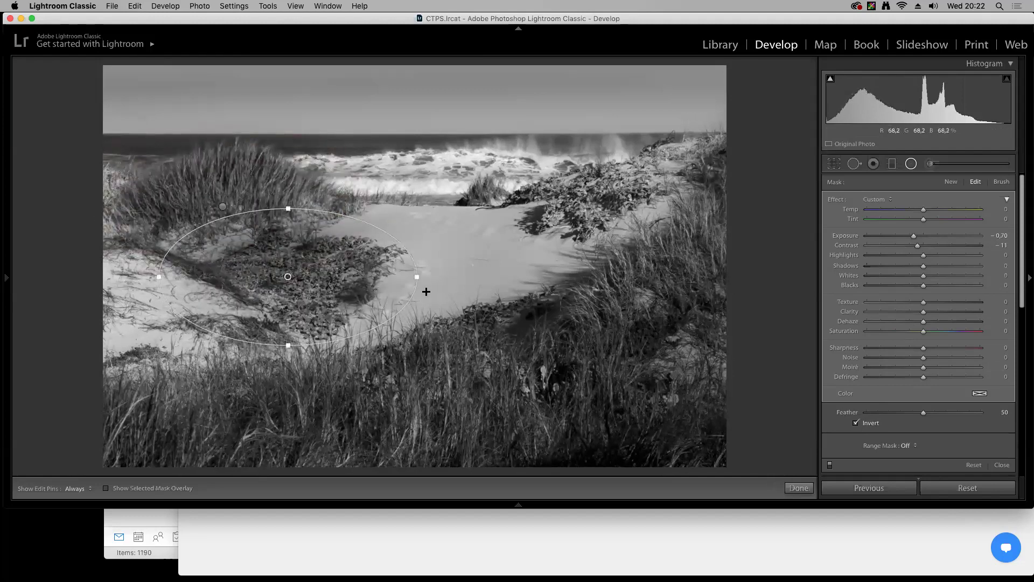
{"action": "left_click_drag", "start_coordinate": [415, 275], "coordinate": [383, 276]}
{"action": "left_click_drag", "start_coordinate": [200, 282], "coordinate": [217, 277]}
{"action": "left_click_drag", "start_coordinate": [289, 209], "coordinate": [289, 236]}
{"action": "left_click_drag", "start_coordinate": [291, 308], "coordinate": [291, 328]}
{"action": "left_click_drag", "start_coordinate": [288, 277], "coordinate": [297, 281]}
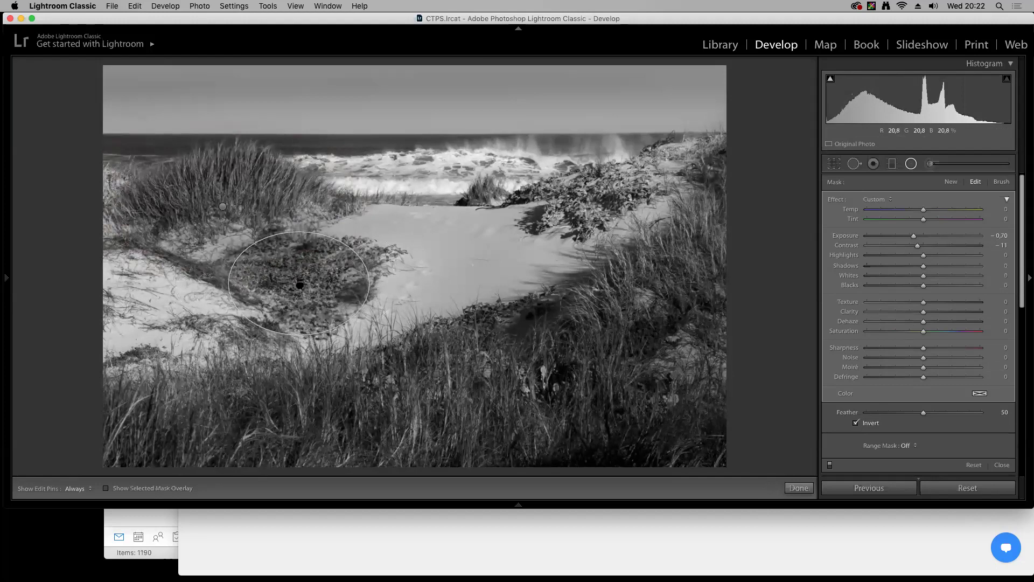
{"action": "left_click_drag", "start_coordinate": [923, 414], "coordinate": [941, 415]}
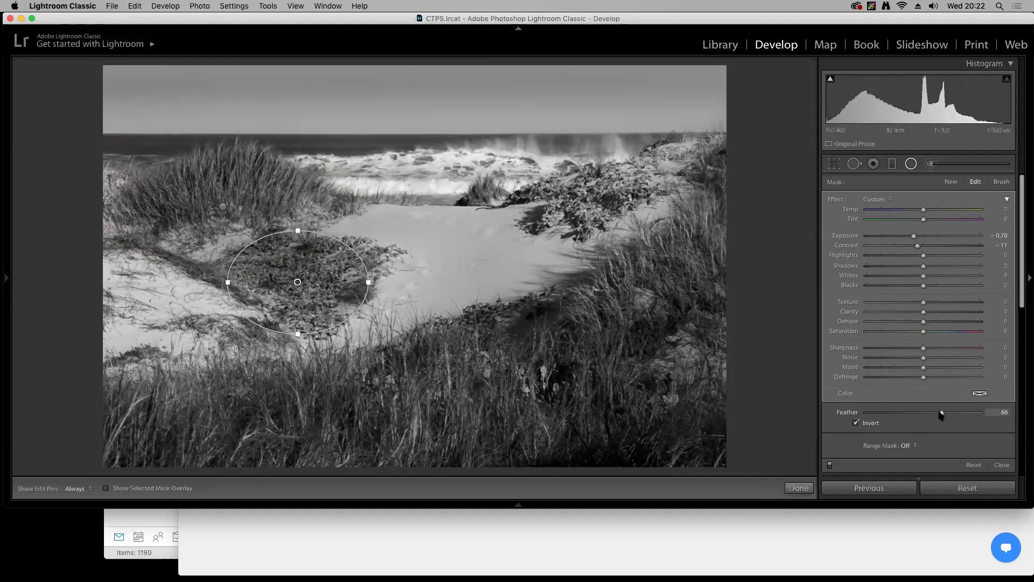
Duplicate the shrub patch's radial filter onto the plants on the right dune, then rotate and stretch it along the slope
{"action": "right_click", "coordinate": [297, 281]}
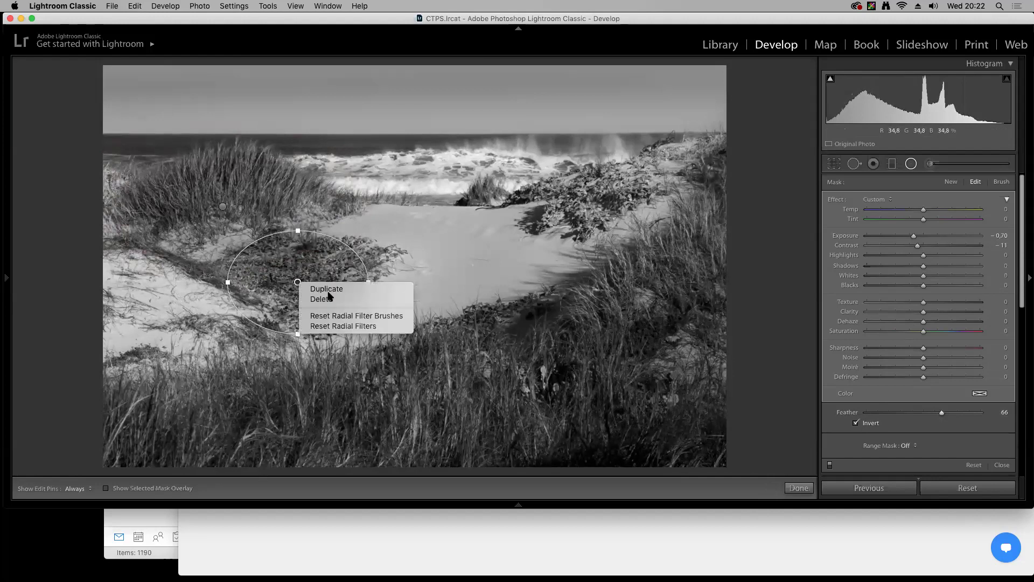
{"action": "left_click", "coordinate": [323, 289]}
{"action": "left_click_drag", "start_coordinate": [297, 282], "coordinate": [584, 188]}
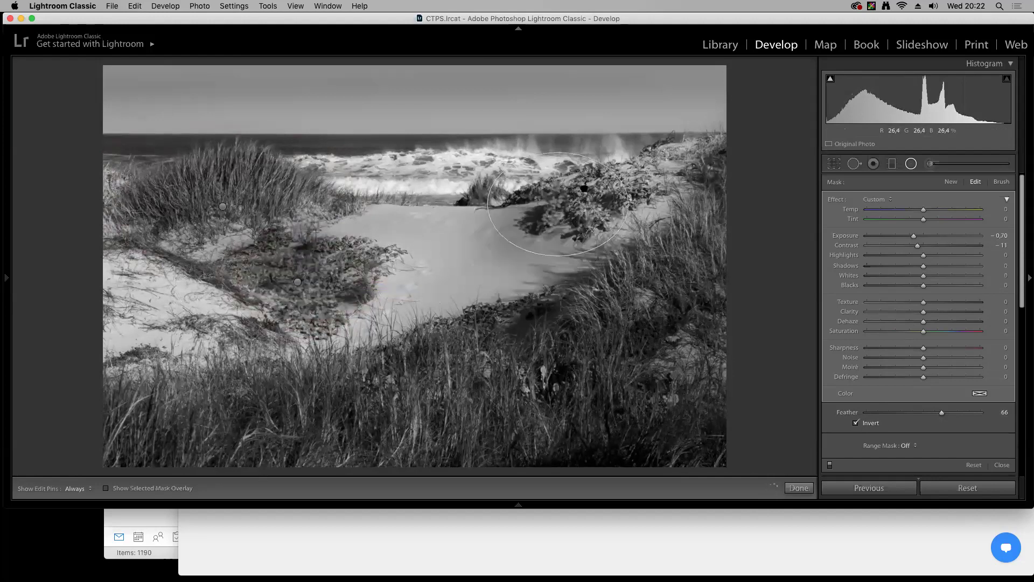
{"action": "left_click_drag", "start_coordinate": [665, 191], "coordinate": [710, 145]}
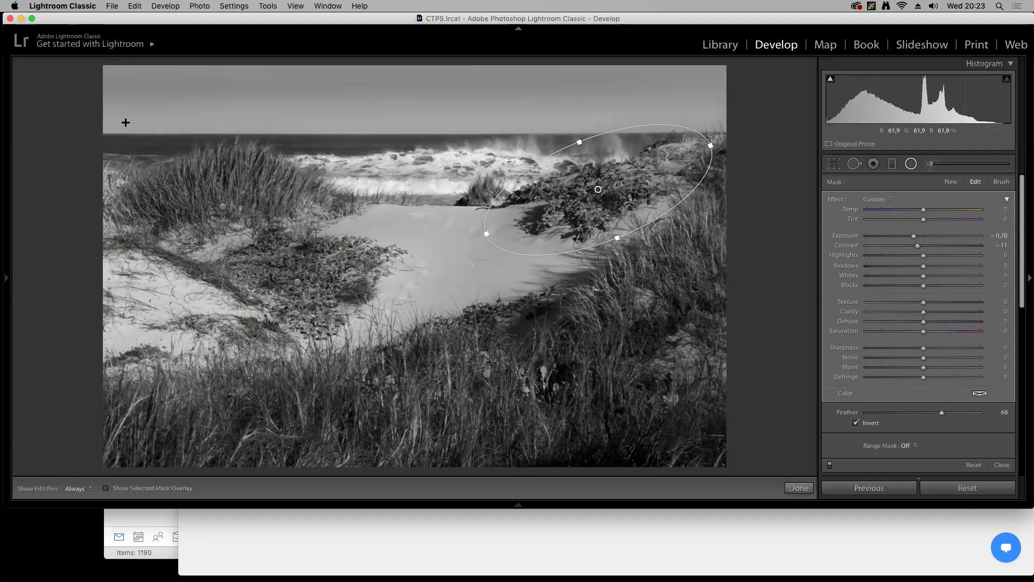
{"action": "left_click", "coordinate": [892, 163]}
{"action": "mouse_move", "coordinate": [108, 262]}
{"action": "left_mouse_down"}
{"action": "mouse_move", "coordinate": [222, 271]}
{"action": "mouse_move", "coordinate": [121, 267]}
{"action": "left_mouse_up"}
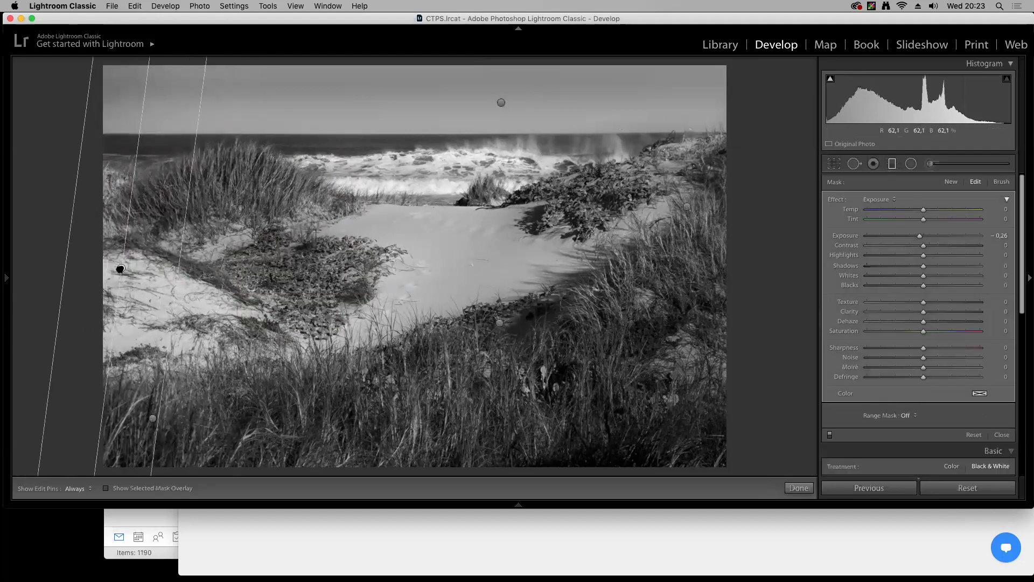
{"action": "left_click_drag", "start_coordinate": [918, 236], "coordinate": [910, 240]}
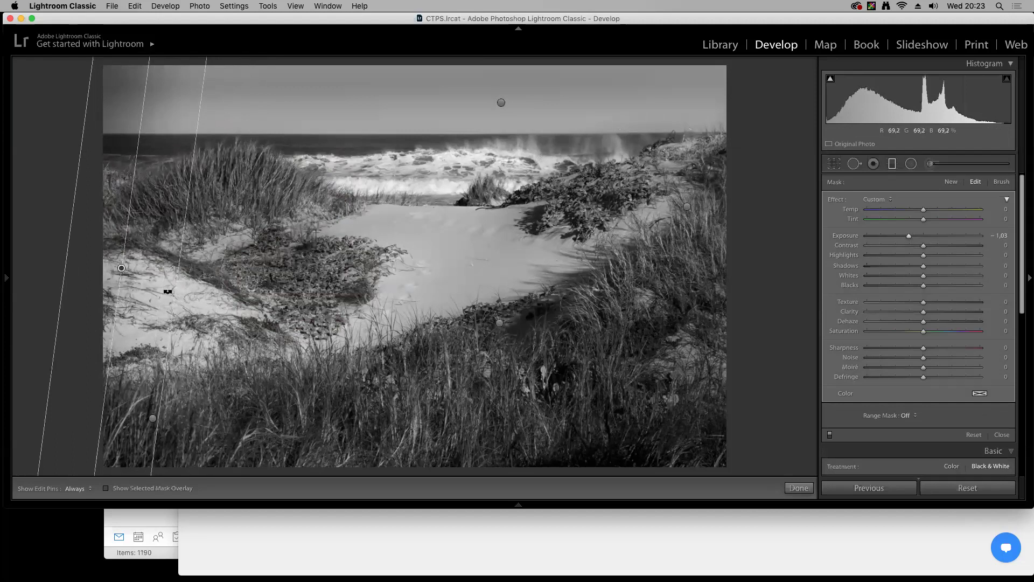
{"action": "mouse_move", "coordinate": [173, 277]}
{"action": "left_mouse_down"}
{"action": "mouse_move", "coordinate": [189, 275]}
{"action": "mouse_move", "coordinate": [181, 279]}
{"action": "left_mouse_up"}
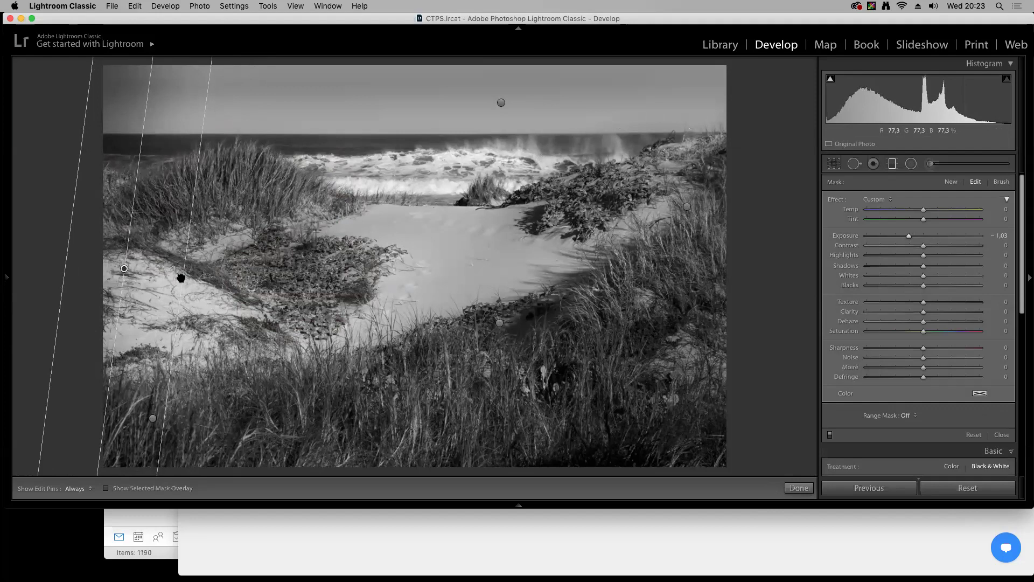
{"action": "key", "text": "Delete"}
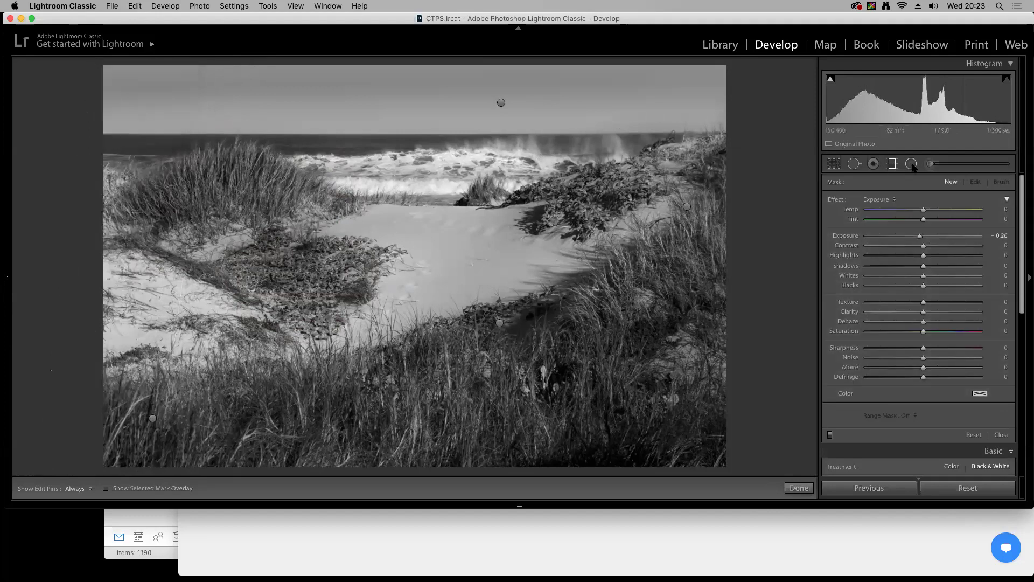
Draw a radial filter over the bright sand at the photo's left edge, centre it there and flatten the ellipse
{"action": "left_click", "coordinate": [911, 164]}
{"action": "left_click_drag", "start_coordinate": [109, 276], "coordinate": [165, 314]}
{"action": "left_click_drag", "start_coordinate": [227, 323], "coordinate": [227, 341]}
{"action": "left_click_drag", "start_coordinate": [107, 275], "coordinate": [113, 287]}
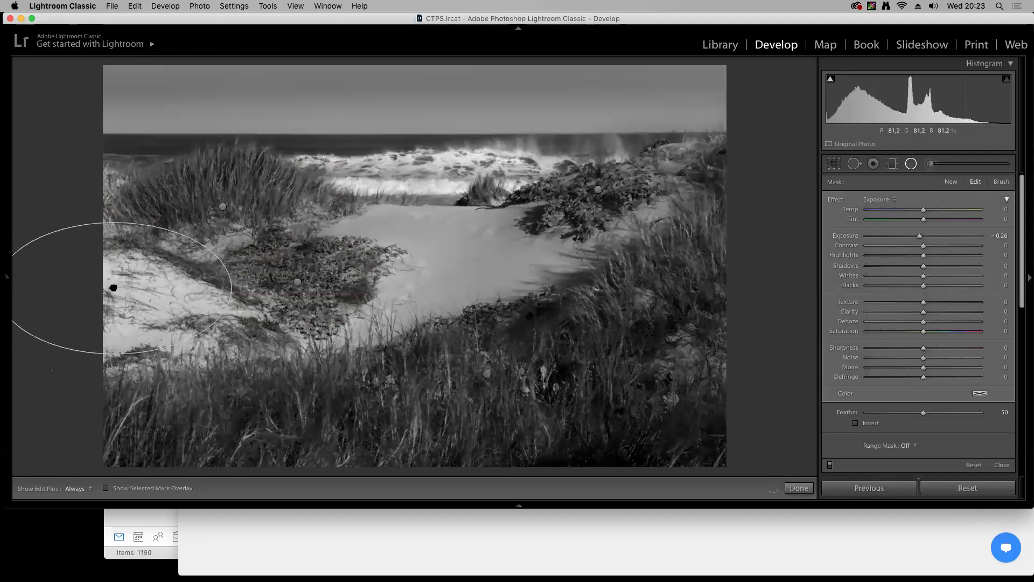
{"action": "left_click_drag", "start_coordinate": [113, 223], "coordinate": [113, 234]}
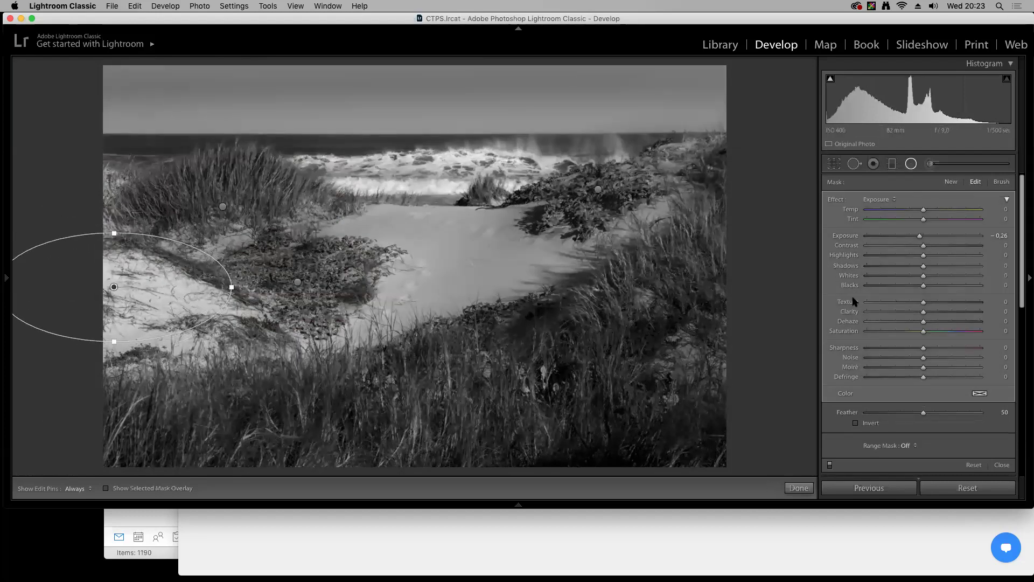
Invert the sand's radial filter with exposure -0.21, highlights -90 and feather 33, then compare the photo without the radial filters
{"action": "double_click", "coordinate": [919, 236]}
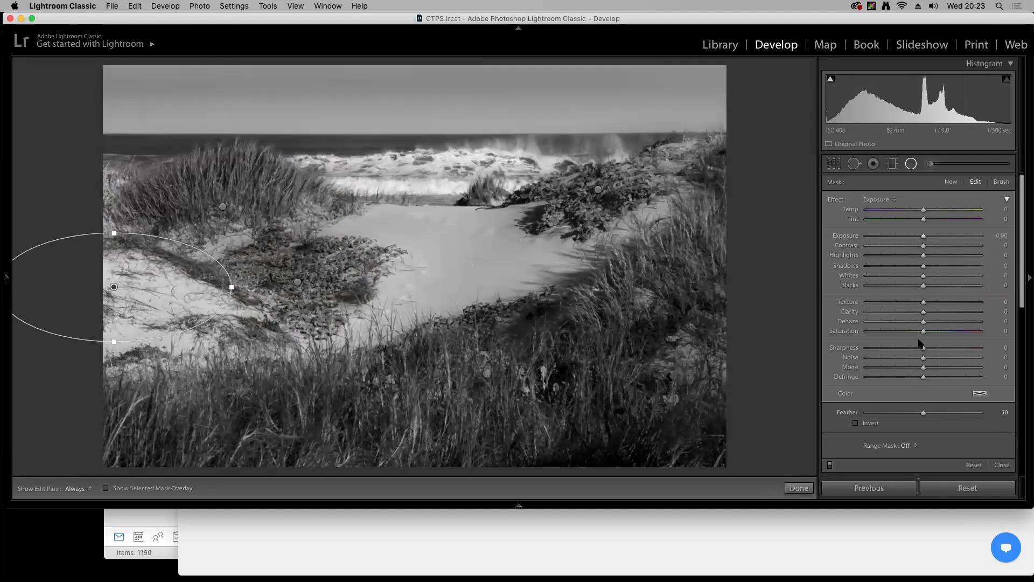
{"action": "left_click", "coordinate": [856, 424]}
{"action": "left_click_drag", "start_coordinate": [923, 256], "coordinate": [874, 262]}
{"action": "left_click_drag", "start_coordinate": [114, 287], "coordinate": [118, 287]}
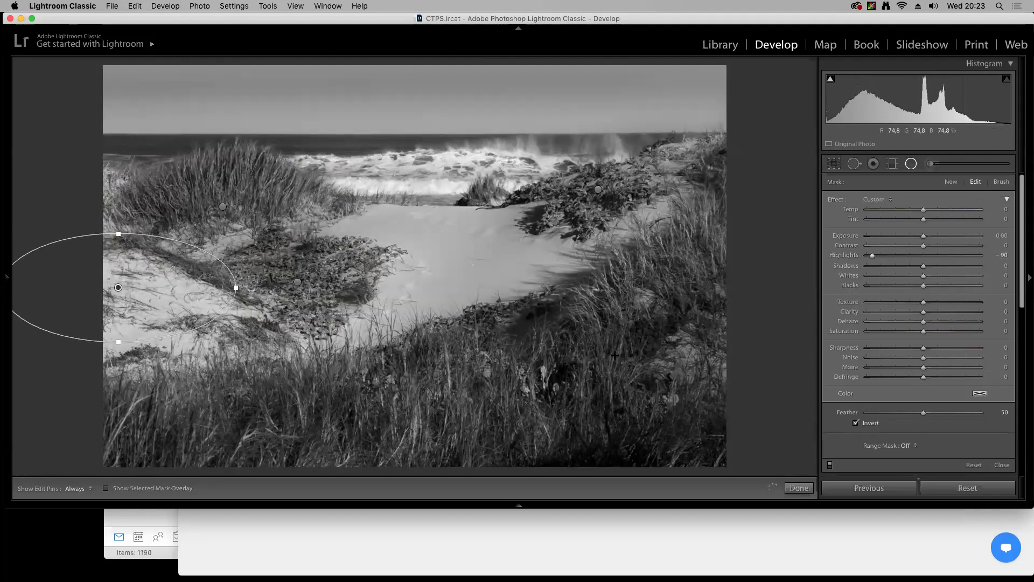
{"action": "left_click_drag", "start_coordinate": [923, 413], "coordinate": [903, 414]}
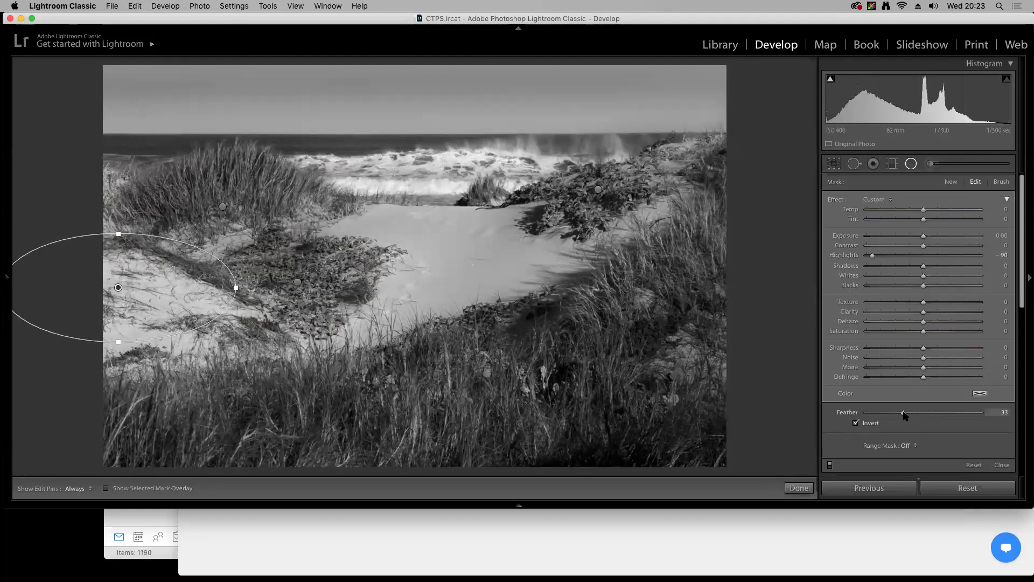
{"action": "left_click_drag", "start_coordinate": [923, 235], "coordinate": [920, 236]}
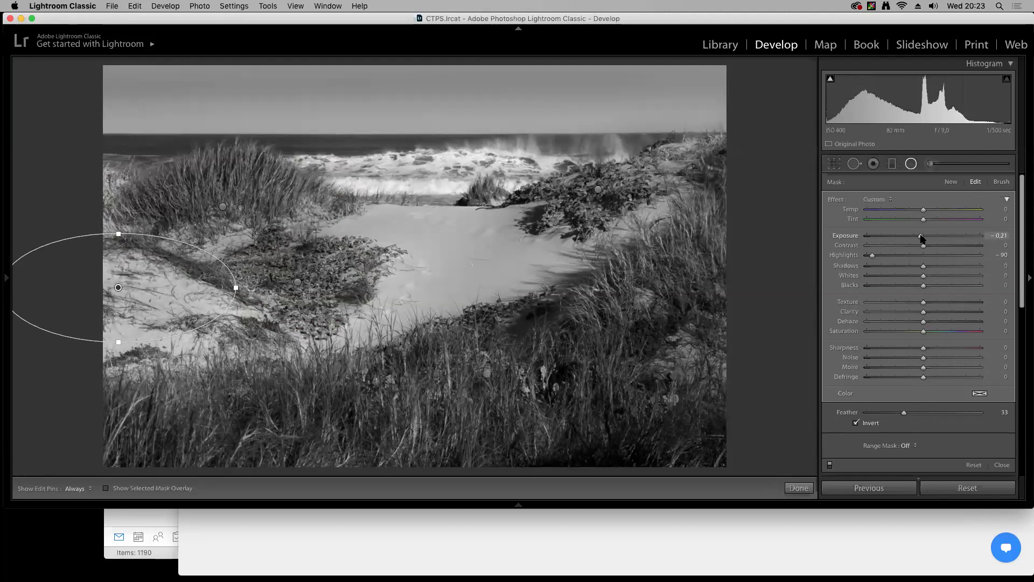
{"action": "left_click", "coordinate": [829, 465]}
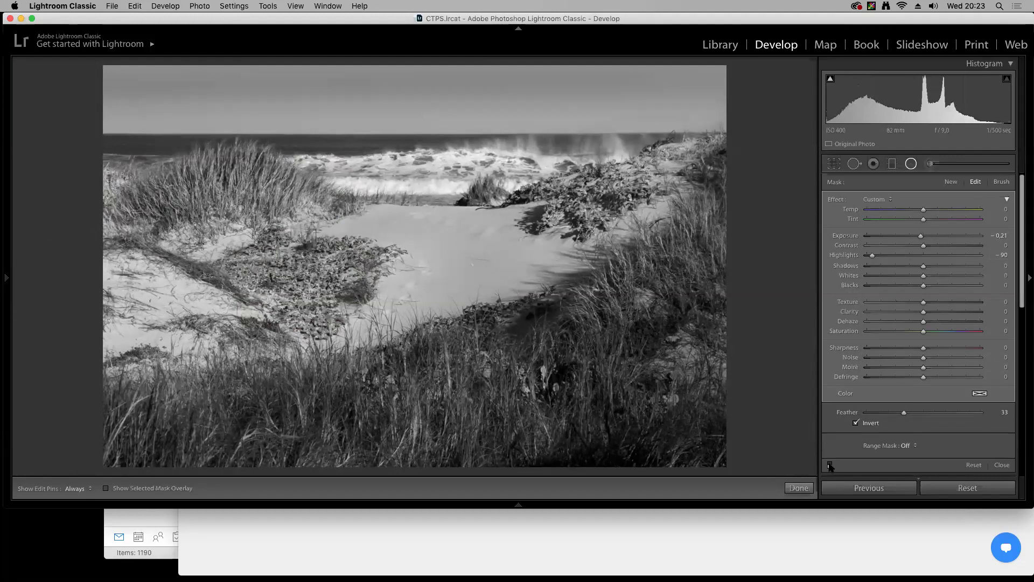
{"action": "left_click", "coordinate": [829, 465]}
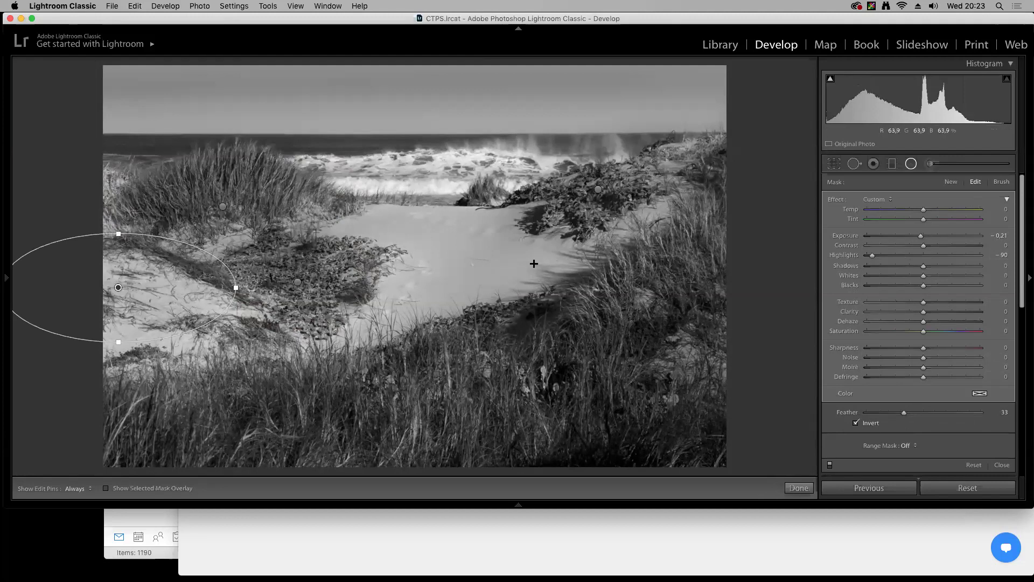
Add an inverted radial filter over the breaking waves with exposure 0, whites 18 and clarity 19
{"action": "left_click_drag", "start_coordinate": [436, 166], "coordinate": [572, 210]}
{"action": "left_click_drag", "start_coordinate": [436, 166], "coordinate": [448, 168]}
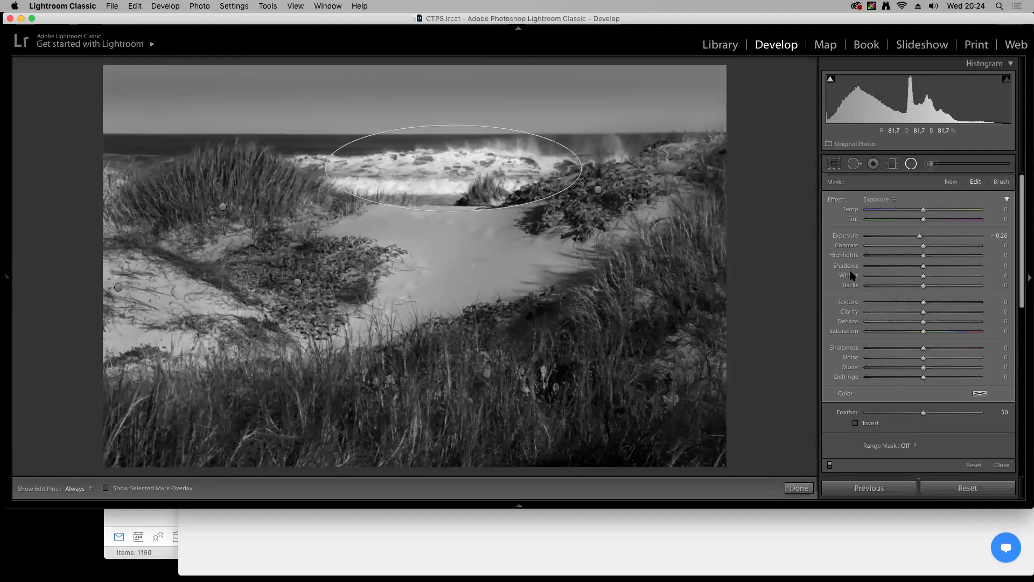
{"action": "double_click", "coordinate": [920, 236]}
{"action": "left_click", "coordinate": [856, 422]}
{"action": "left_click_drag", "start_coordinate": [924, 276], "coordinate": [933, 276]}
{"action": "left_click_drag", "start_coordinate": [924, 313], "coordinate": [934, 314]}
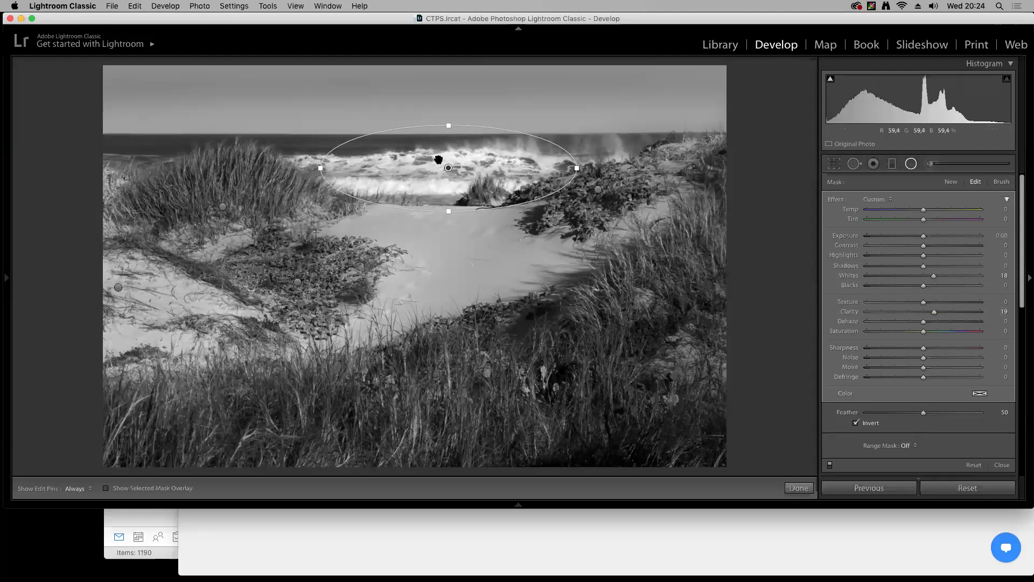
Make the waves' radial filter slightly taller, shift it toward the right dune and compare the photo before and after
{"action": "left_click_drag", "start_coordinate": [448, 125], "coordinate": [449, 119]}
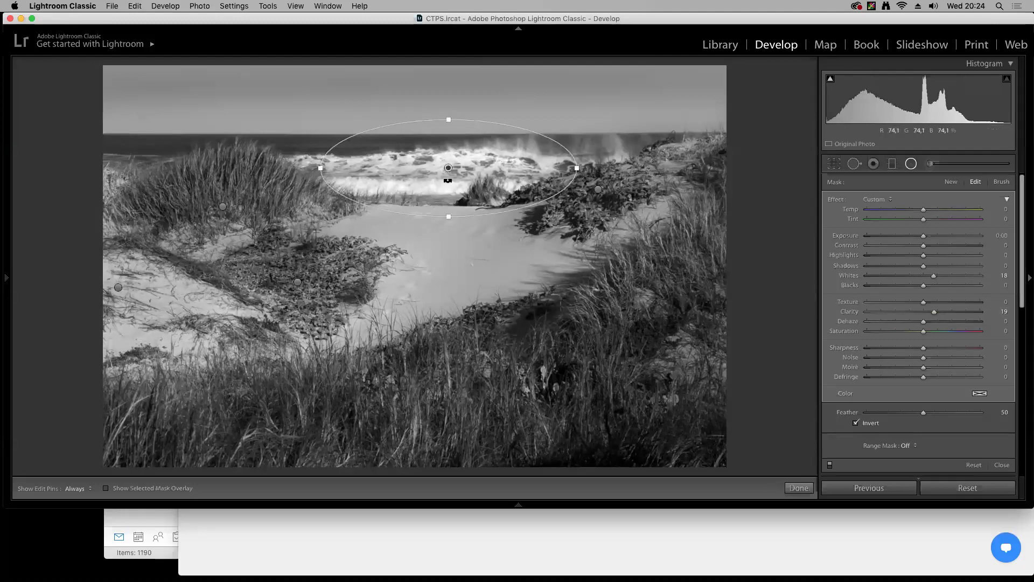
{"action": "left_click_drag", "start_coordinate": [451, 168], "coordinate": [459, 168]}
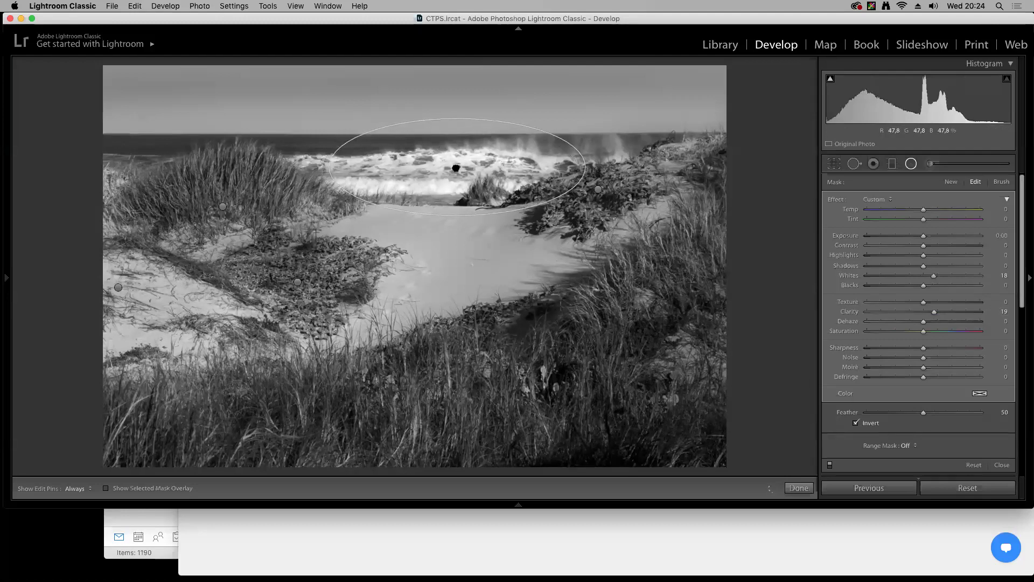
{"action": "left_click", "coordinate": [855, 424]}
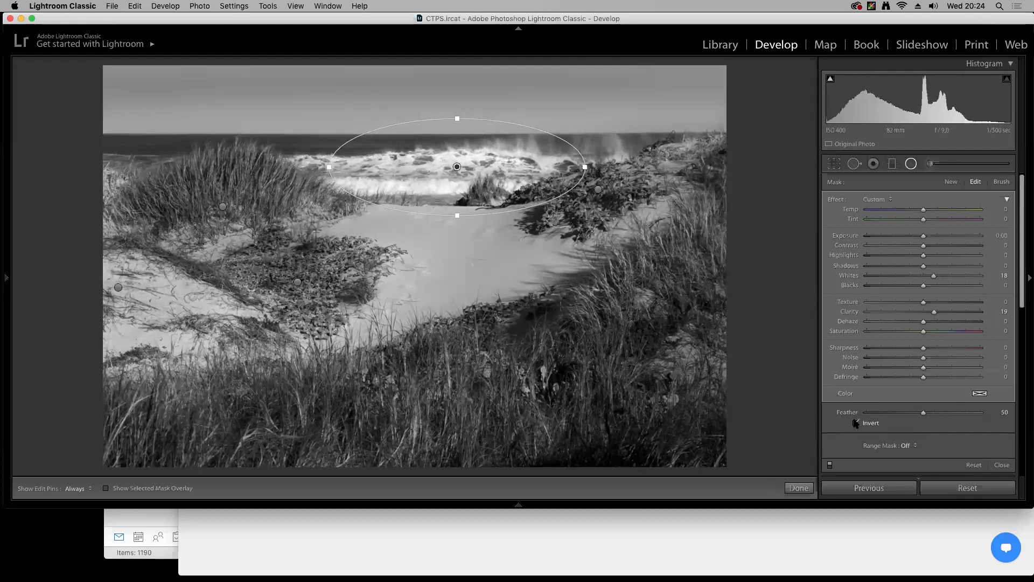
{"action": "key", "text": "y"}
{"action": "key", "text": "u"}
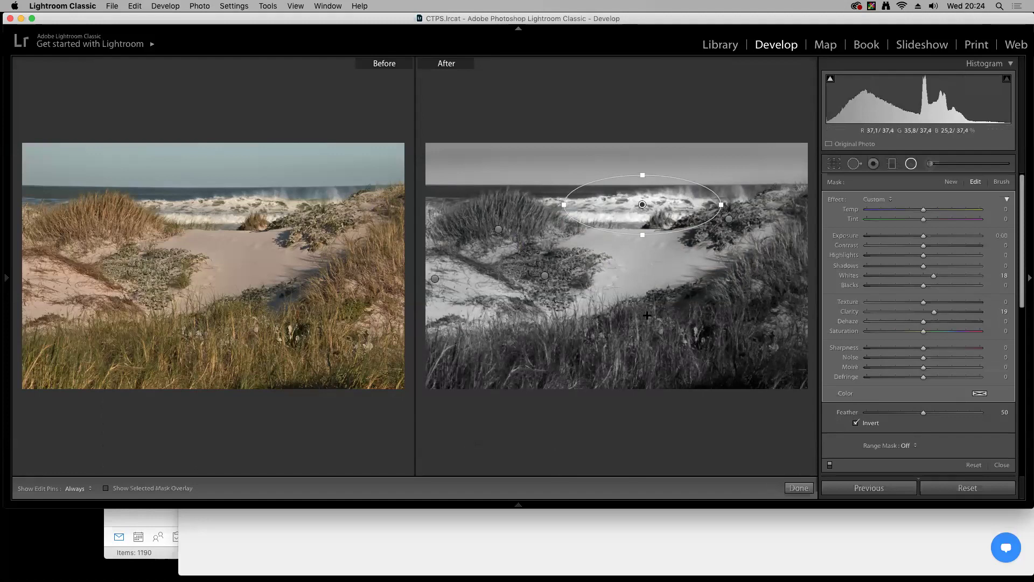
Crop the photo to the 4 x 5 / 8 x 10 aspect ratio, shifting the image so the left edge is trimmed
{"action": "key", "text": "r"}
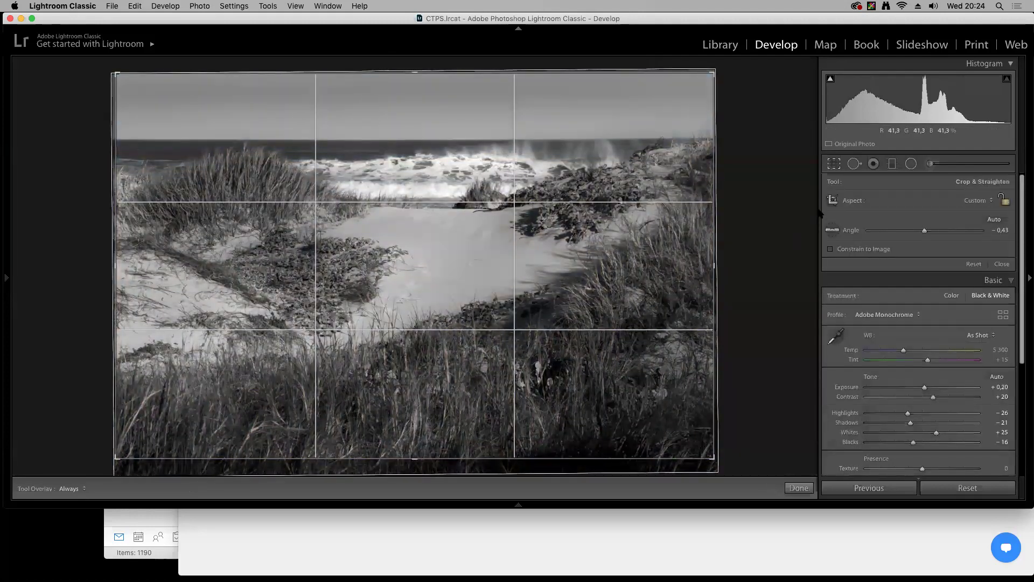
{"action": "left_click", "coordinate": [978, 200]}
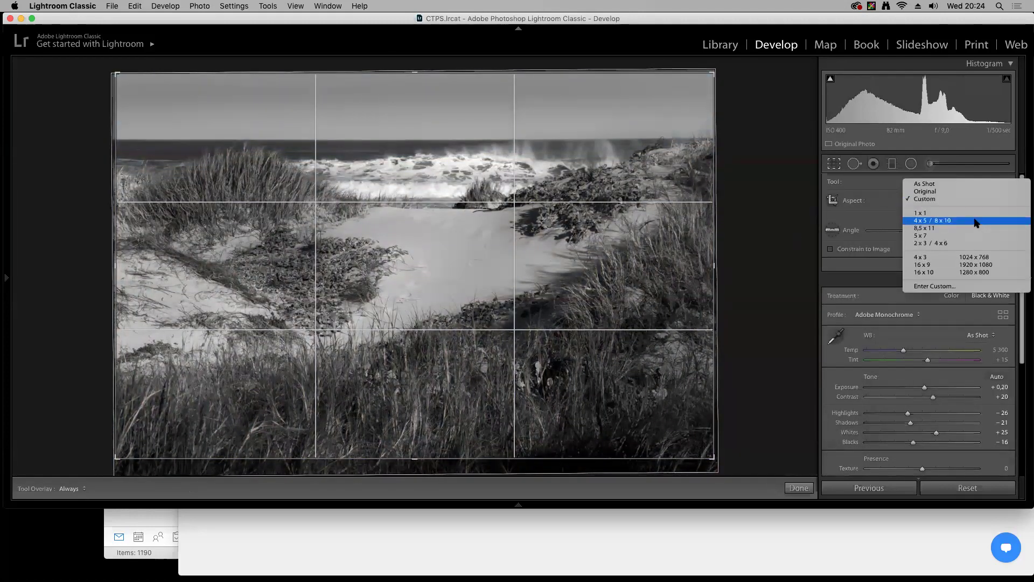
{"action": "key", "text": "Escape"}
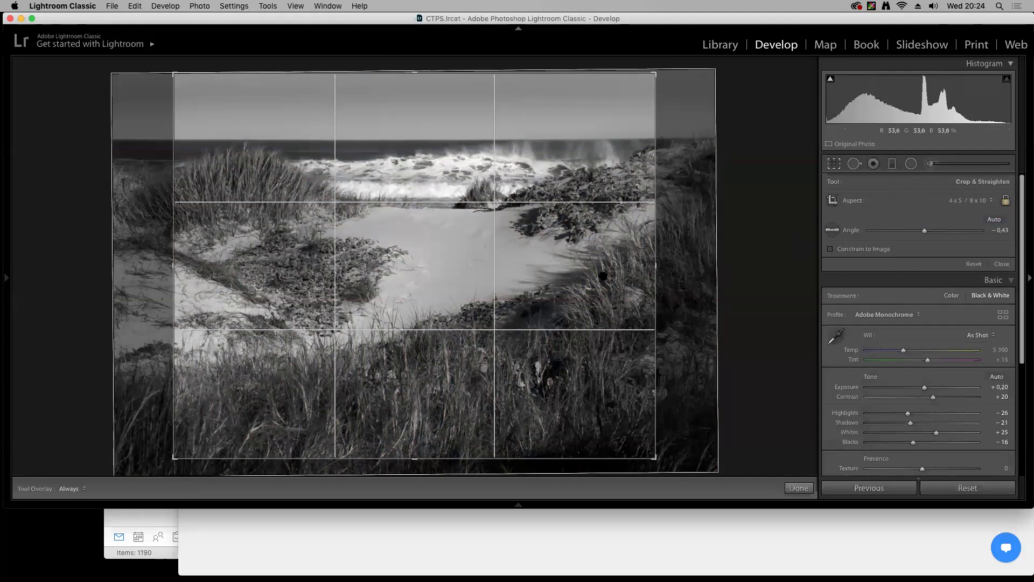
{"action": "left_click_drag", "start_coordinate": [602, 277], "coordinate": [569, 276]}
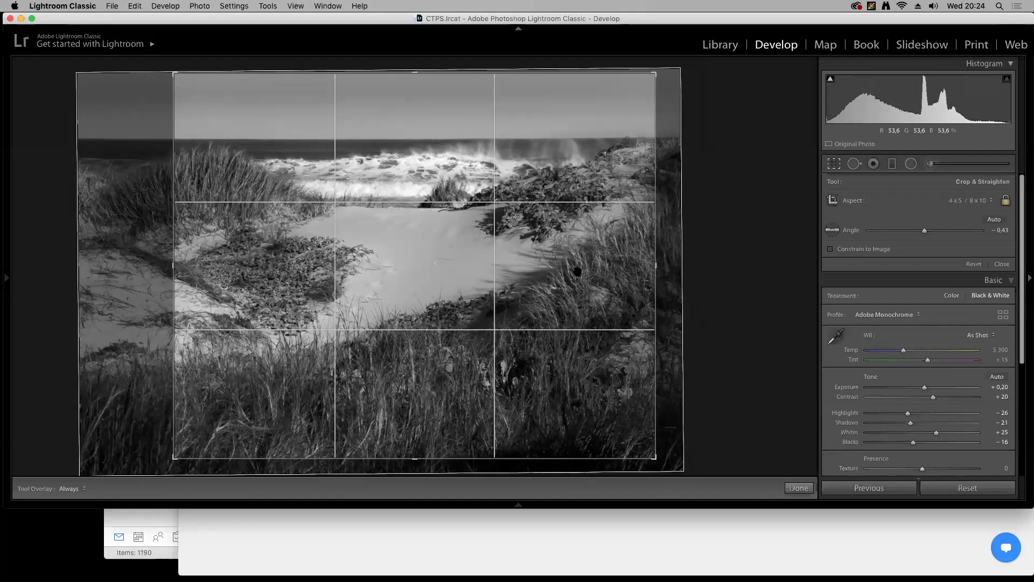
{"action": "key", "text": "Return"}
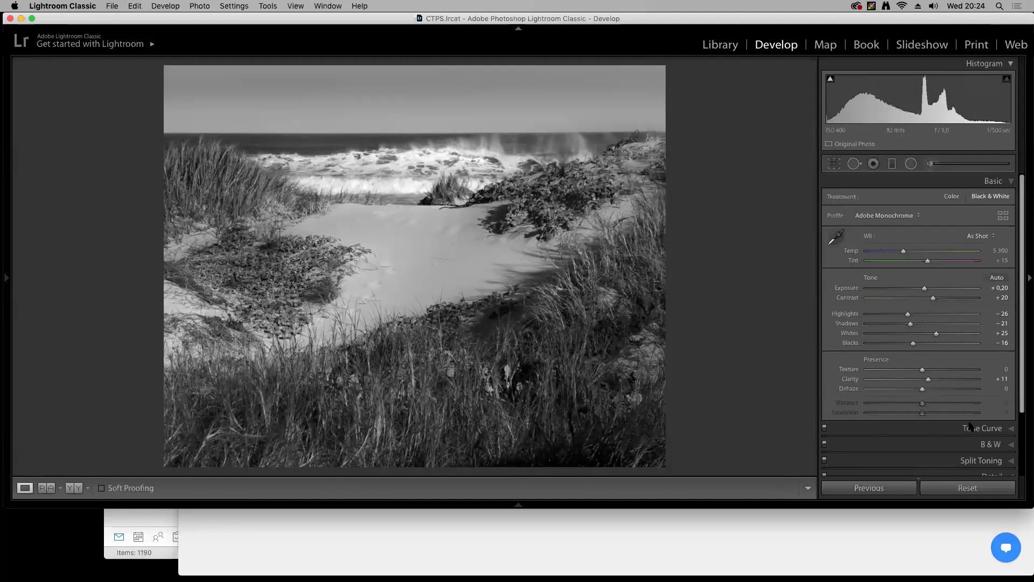
Shape the RGB tone curve into a gentle S by raising the highlights and lowering the shadows
{"action": "left_click", "coordinate": [974, 428]}
{"action": "left_click_drag", "start_coordinate": [934, 263], "coordinate": [931, 260]}
{"action": "left_click_drag", "start_coordinate": [892, 301], "coordinate": [896, 309]}
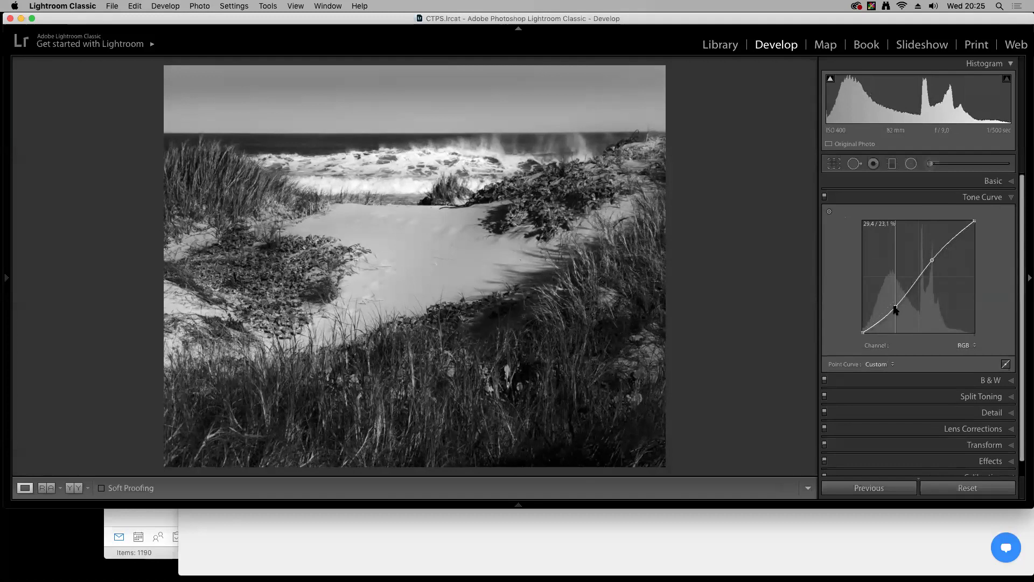
{"action": "left_click_drag", "start_coordinate": [934, 263], "coordinate": [938, 259]}
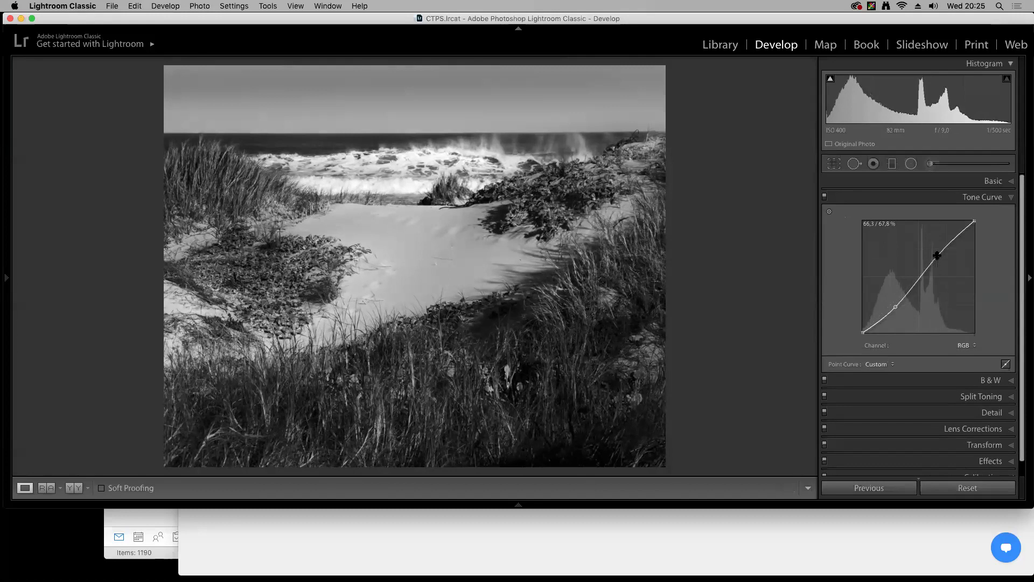
Shift the sky's graduated filter upward, adjust its angle slightly and set its exposure to -1.20
{"action": "left_click", "coordinate": [892, 163]}
{"action": "left_click", "coordinate": [465, 102]}
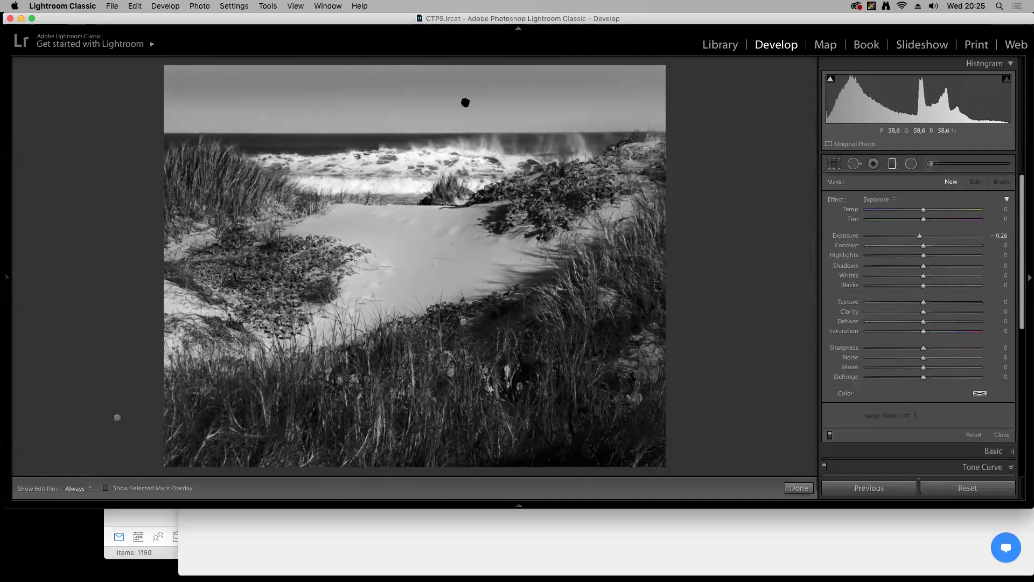
{"action": "left_click_drag", "start_coordinate": [464, 102], "coordinate": [468, 90]}
{"action": "left_click_drag", "start_coordinate": [695, 84], "coordinate": [697, 87]}
{"action": "left_click_drag", "start_coordinate": [910, 237], "coordinate": [903, 236]}
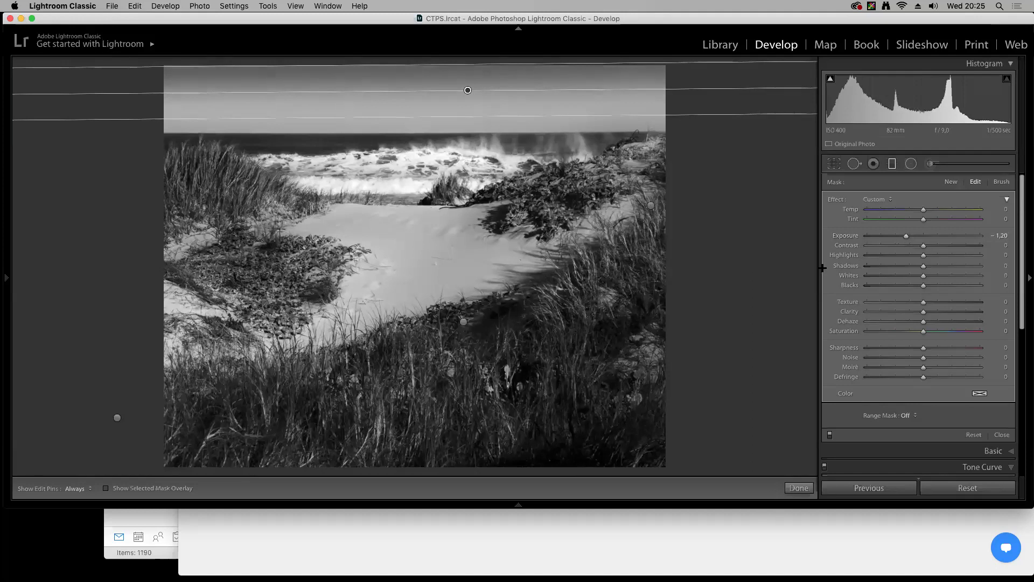
{"action": "key", "text": "Escape"}
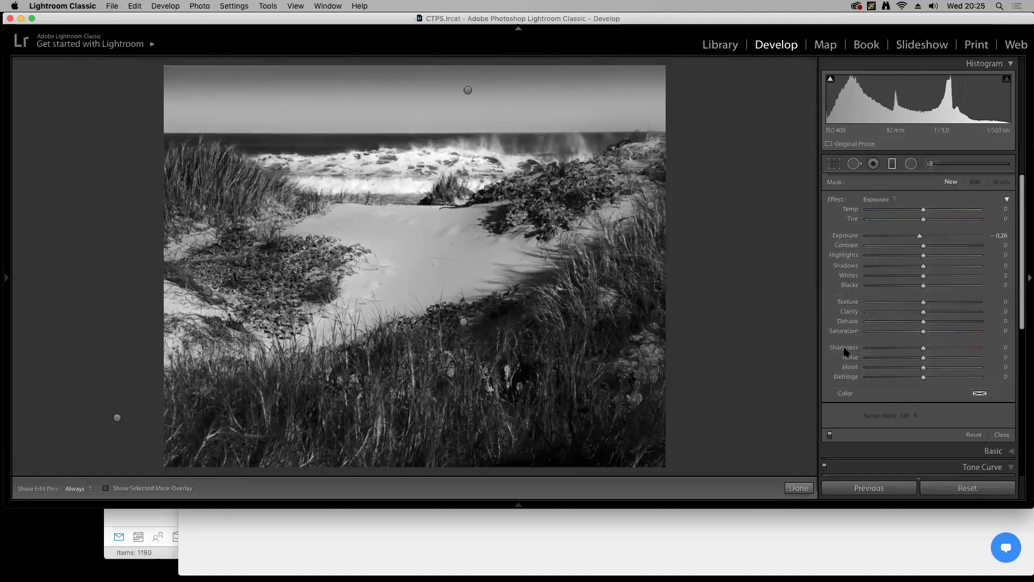
{"action": "left_click", "coordinate": [1001, 434]}
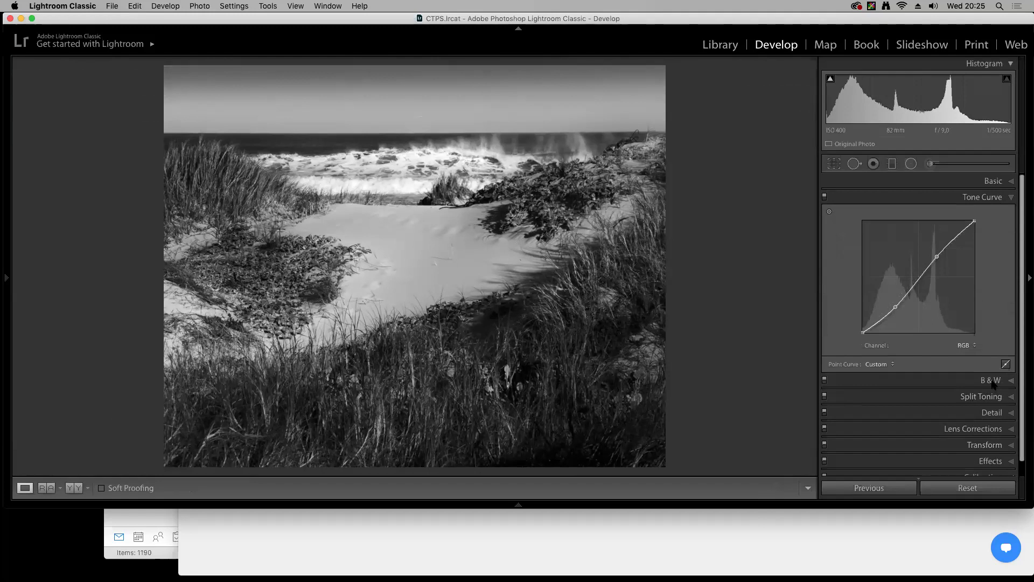
Set the black and white mix to green -71, aqua -2 and blue -28
{"action": "left_click", "coordinate": [989, 380]}
{"action": "left_click_drag", "start_coordinate": [926, 279], "coordinate": [883, 270]}
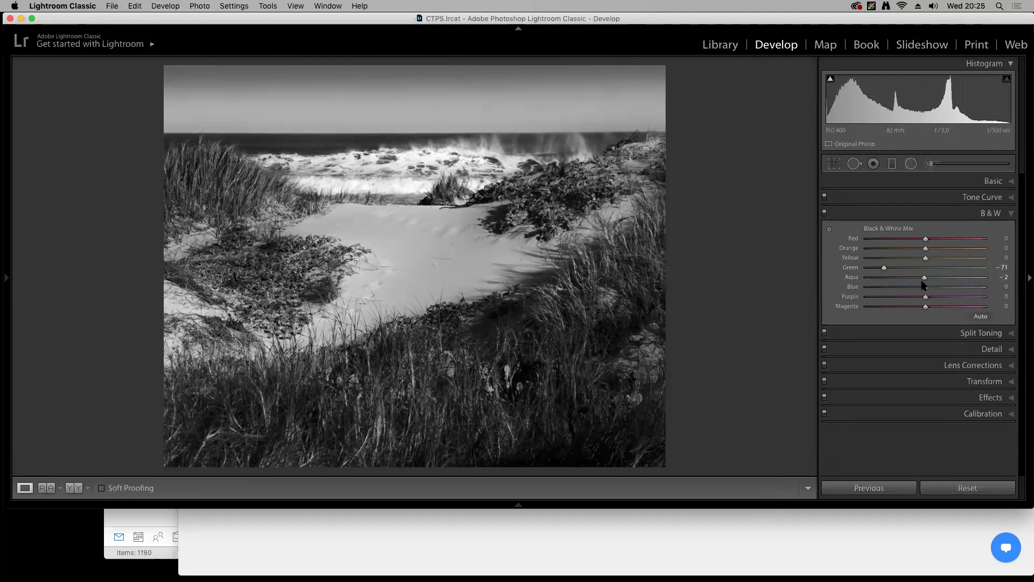
{"action": "left_click_drag", "start_coordinate": [926, 288], "coordinate": [913, 290]}
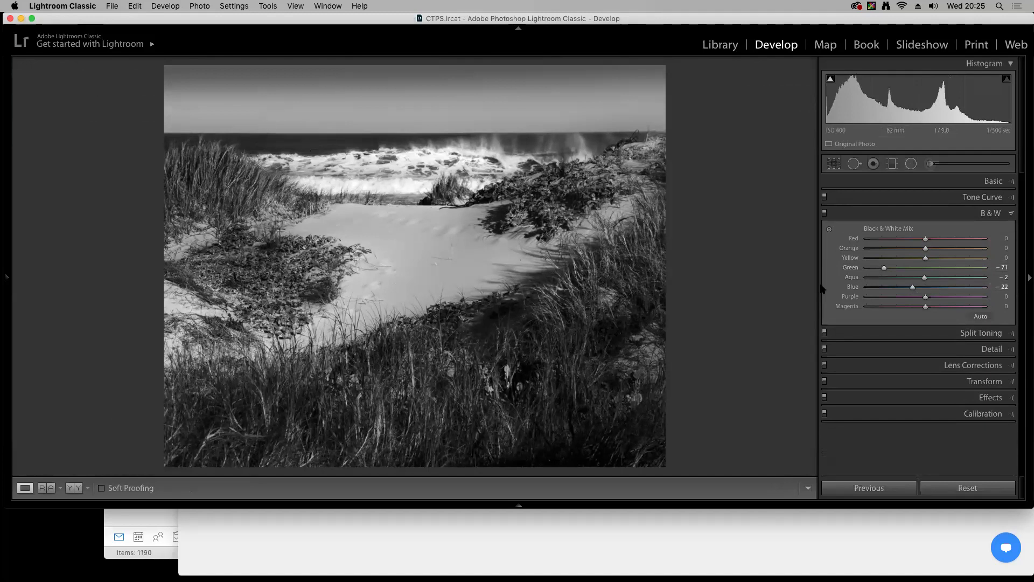
{"action": "left_click_drag", "start_coordinate": [914, 290], "coordinate": [910, 289]}
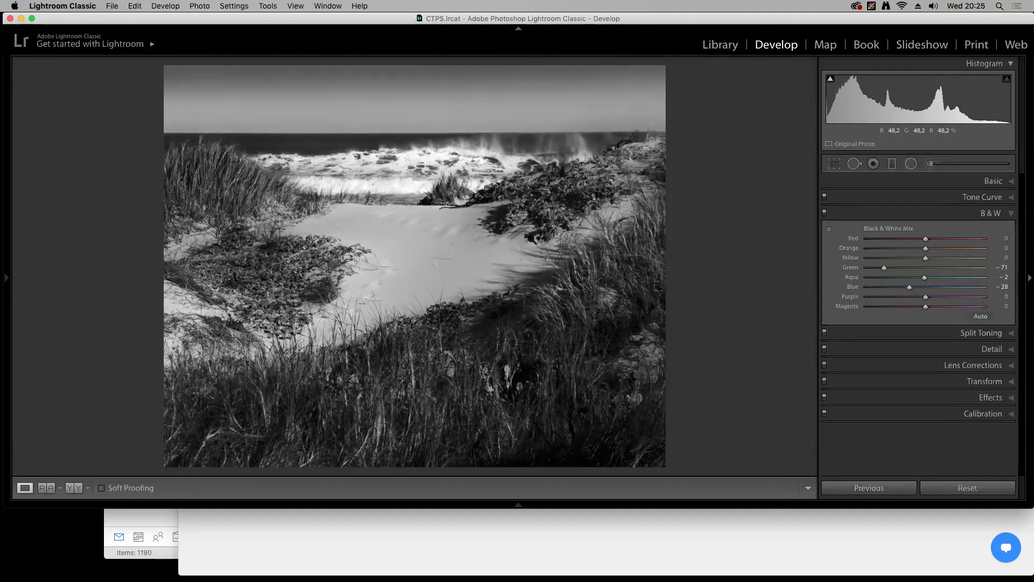
Try black and white backgrounds around the photo, then set the background to gray
{"action": "right_click", "coordinate": [699, 243]}
{"action": "left_click", "coordinate": [728, 309]}
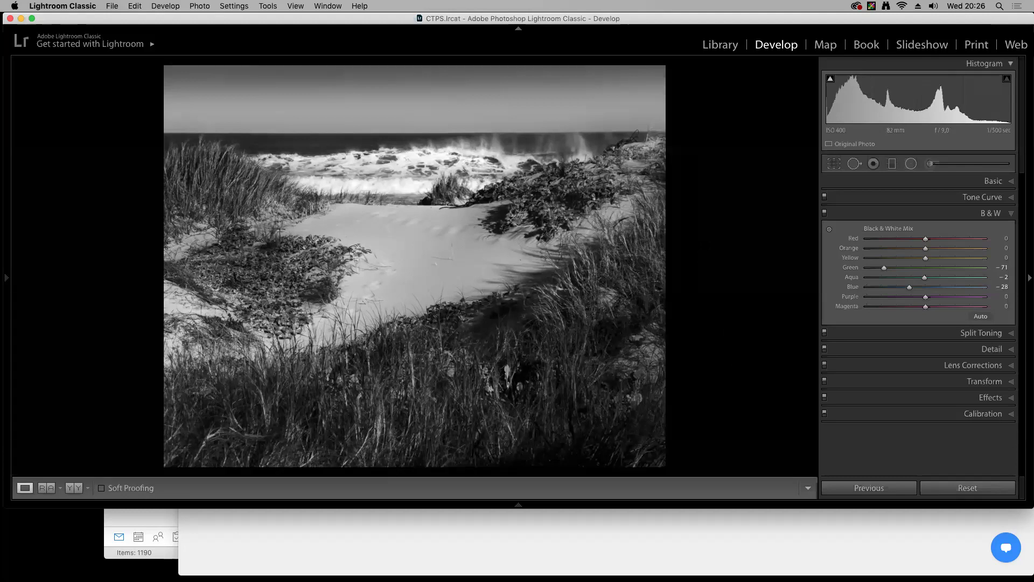
{"action": "right_click", "coordinate": [705, 241]}
{"action": "left_click", "coordinate": [720, 254]}
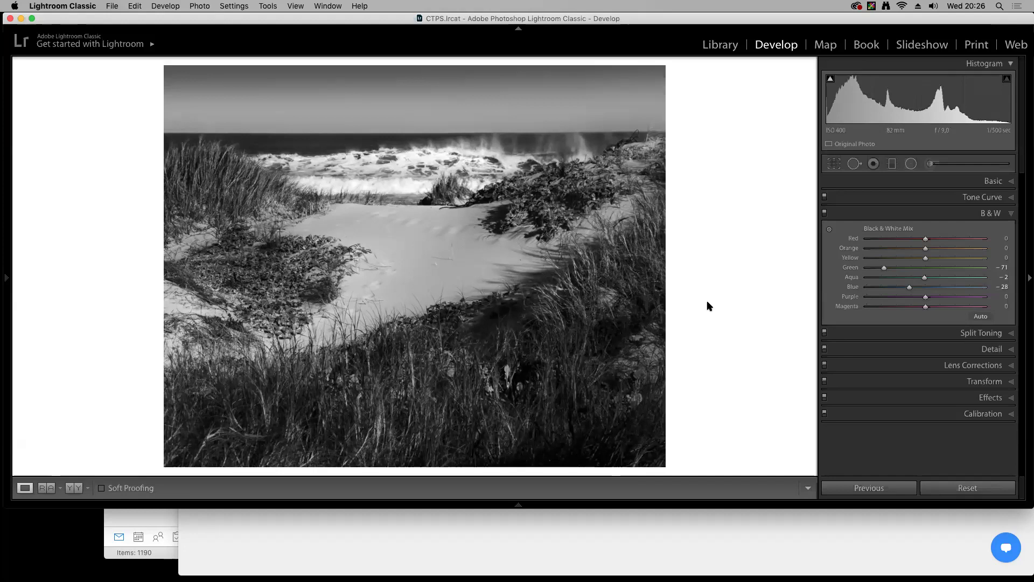
{"action": "right_click", "coordinate": [701, 227]}
{"action": "left_click", "coordinate": [730, 266]}
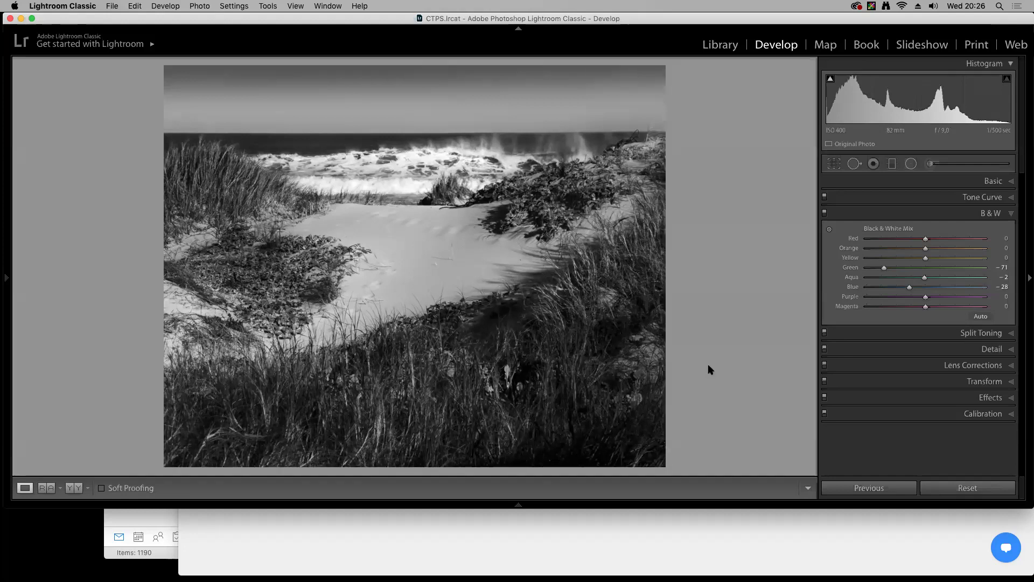
Open the photo of green plants on the shaded dune for developing and set exposure +0.45, temperature 5223 and tint +12
{"action": "key", "text": "g"}
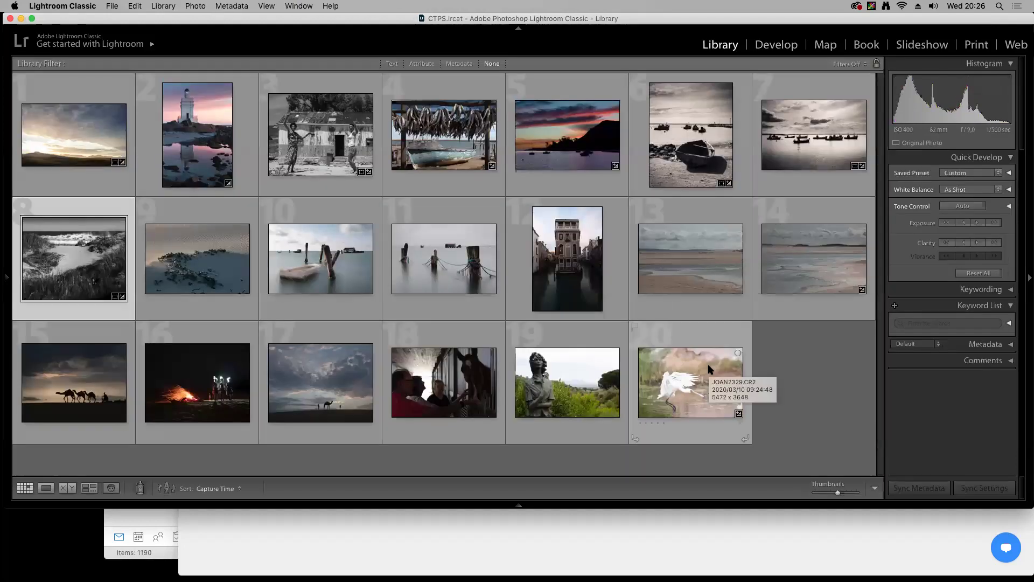
{"action": "left_click", "coordinate": [182, 287]}
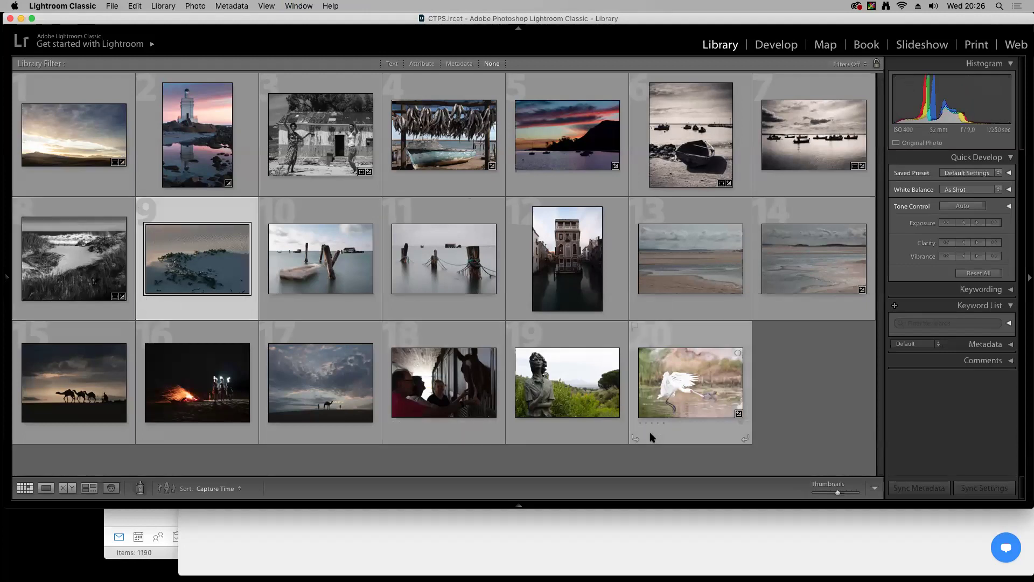
{"action": "key", "text": "d"}
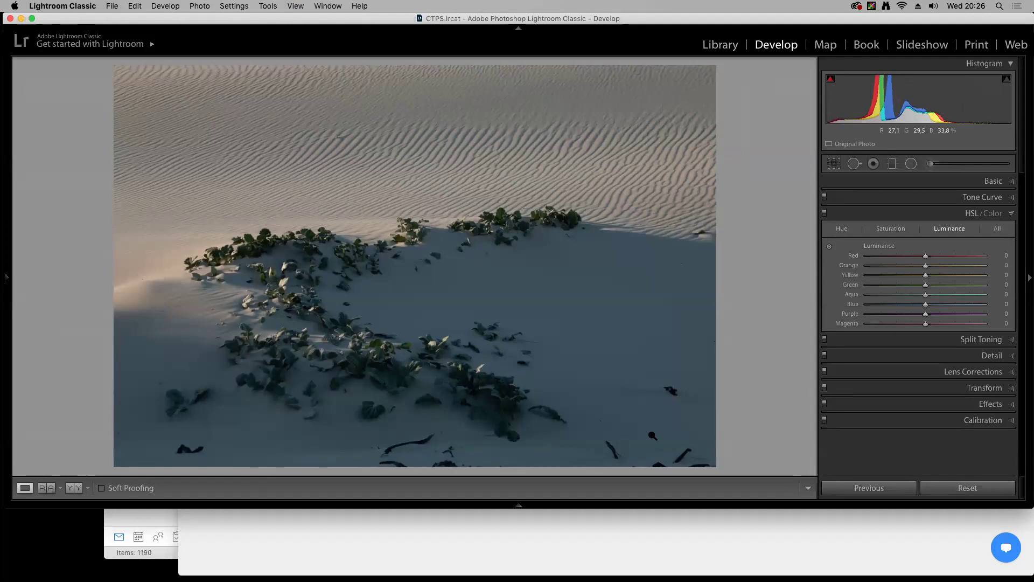
{"action": "left_click", "coordinate": [993, 181]}
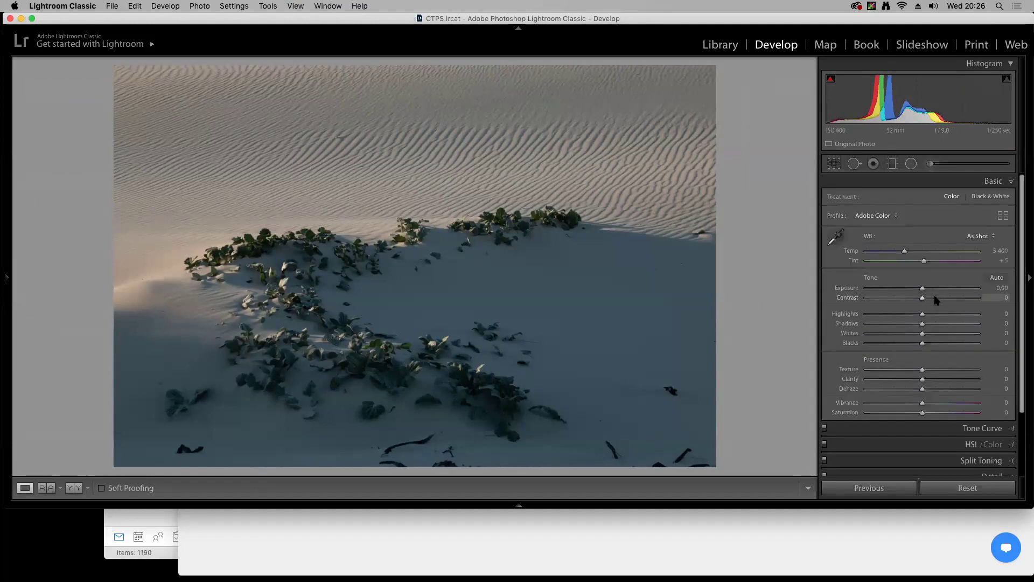
{"action": "left_click_drag", "start_coordinate": [922, 290], "coordinate": [928, 289]}
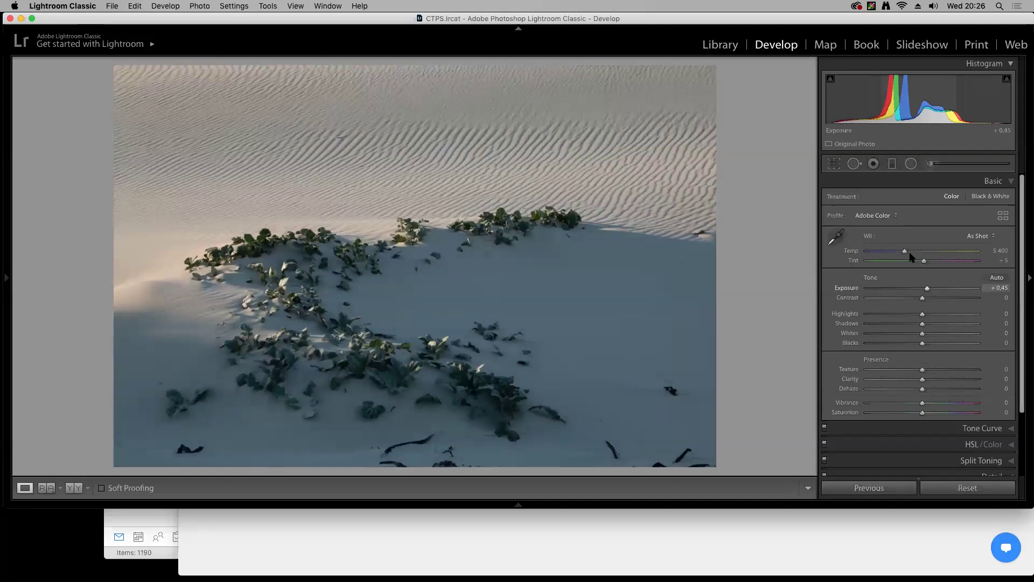
{"action": "left_click_drag", "start_coordinate": [904, 252], "coordinate": [904, 252]}
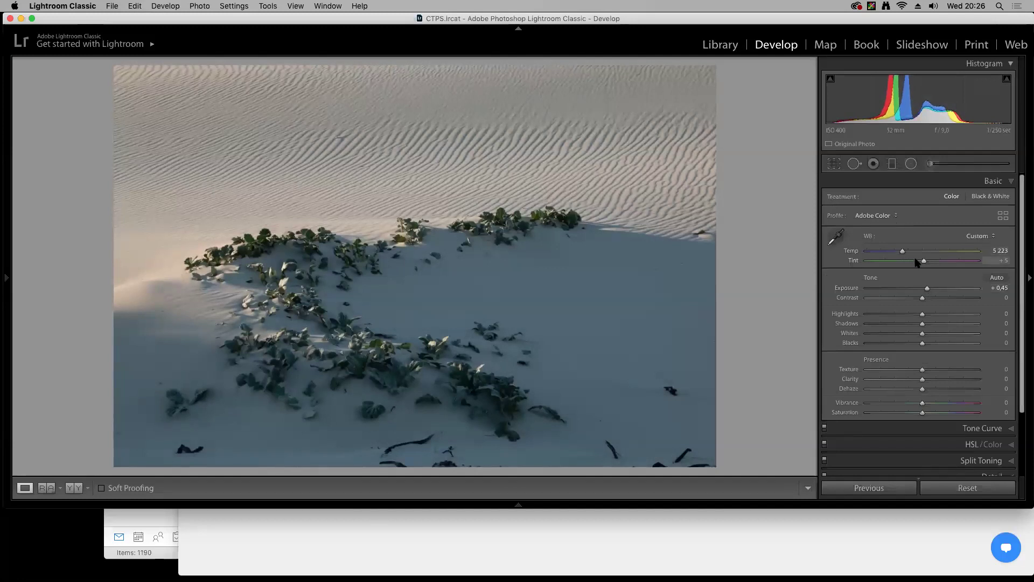
{"action": "left_click_drag", "start_coordinate": [924, 261], "coordinate": [925, 261]}
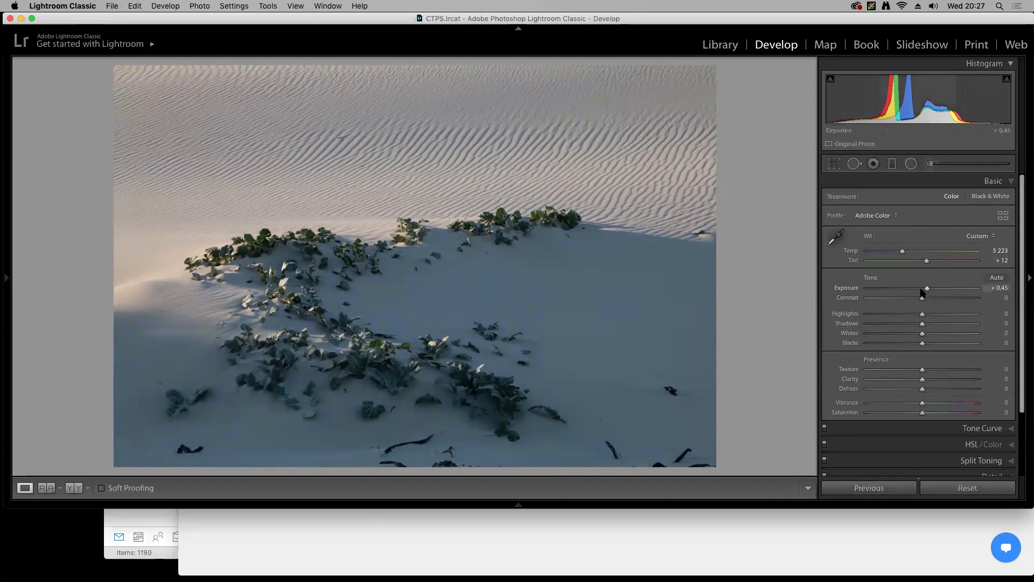
Set the photo's exposure to +1.45, contrast -7, highlights -49, shadows -41 and blacks -3
{"action": "left_click_drag", "start_coordinate": [926, 289], "coordinate": [938, 292]}
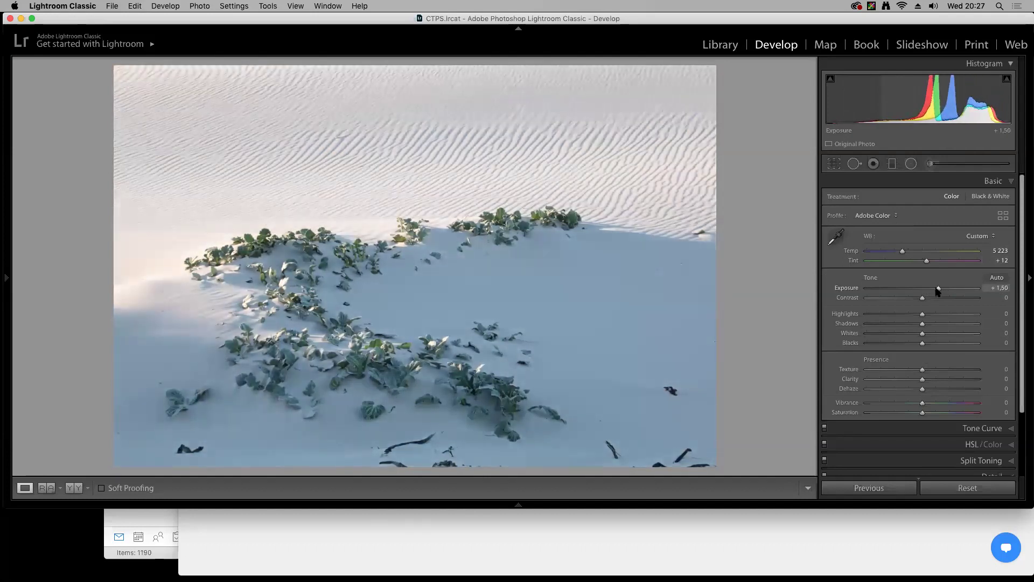
{"action": "left_click_drag", "start_coordinate": [937, 291], "coordinate": [938, 291]}
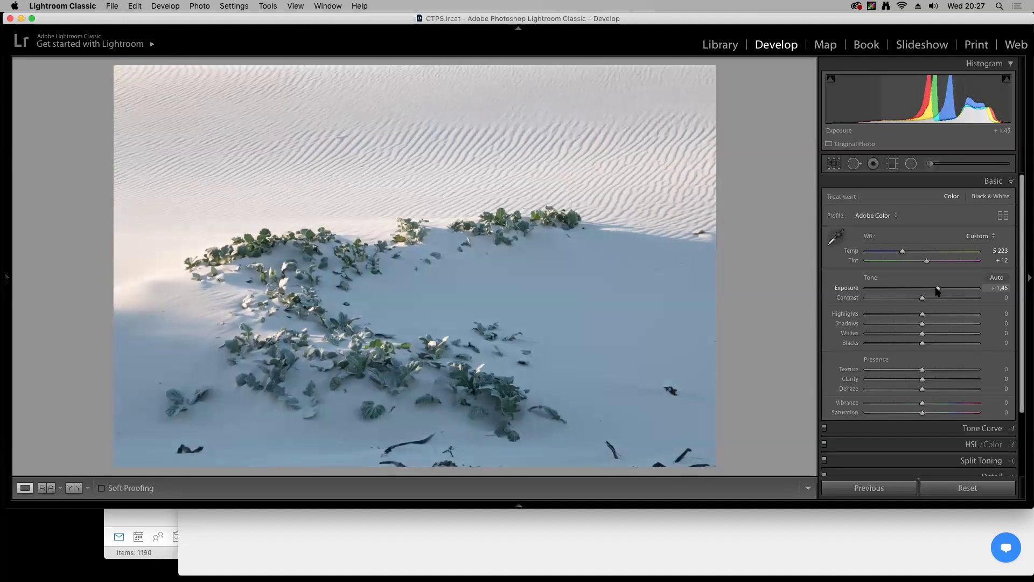
{"action": "left_click_drag", "start_coordinate": [922, 301], "coordinate": [894, 316]}
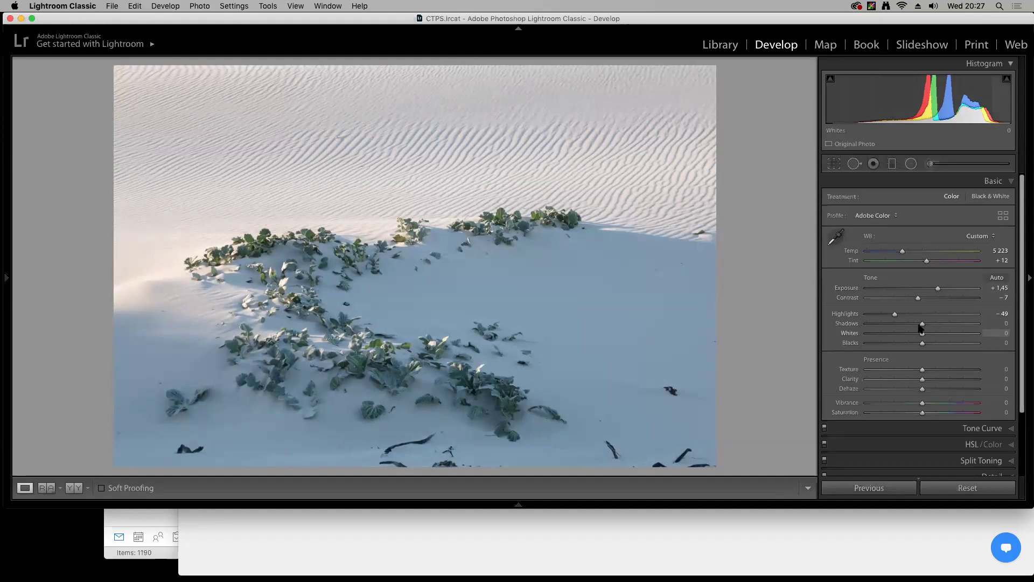
{"action": "mouse_move", "coordinate": [922, 324]}
{"action": "left_mouse_down"}
{"action": "mouse_move", "coordinate": [900, 326]}
{"action": "mouse_move", "coordinate": [909, 329]}
{"action": "left_mouse_up"}
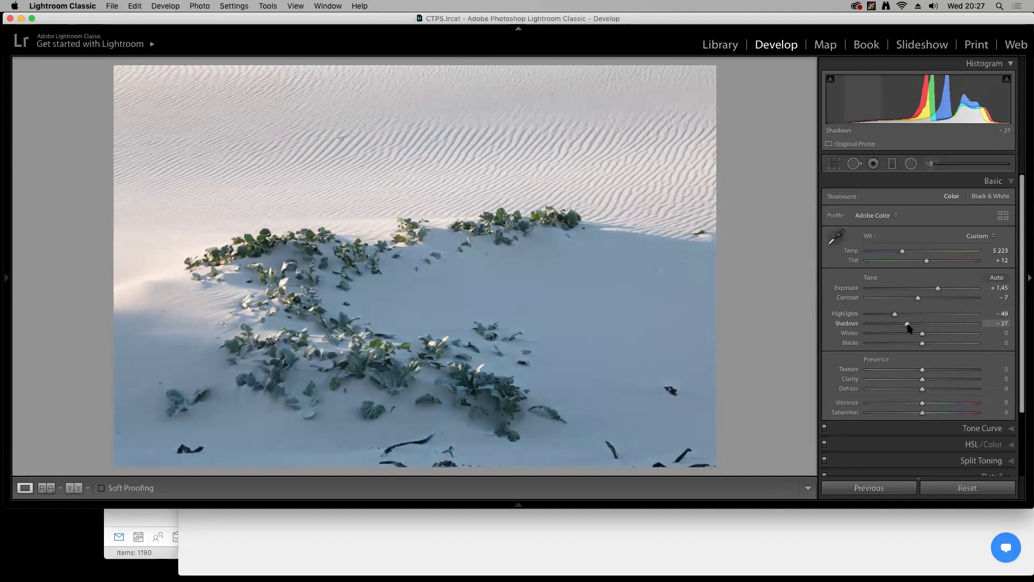
{"action": "mouse_move", "coordinate": [907, 326]}
{"action": "left_mouse_down"}
{"action": "mouse_move", "coordinate": [918, 326]}
{"action": "mouse_move", "coordinate": [902, 329]}
{"action": "left_mouse_up"}
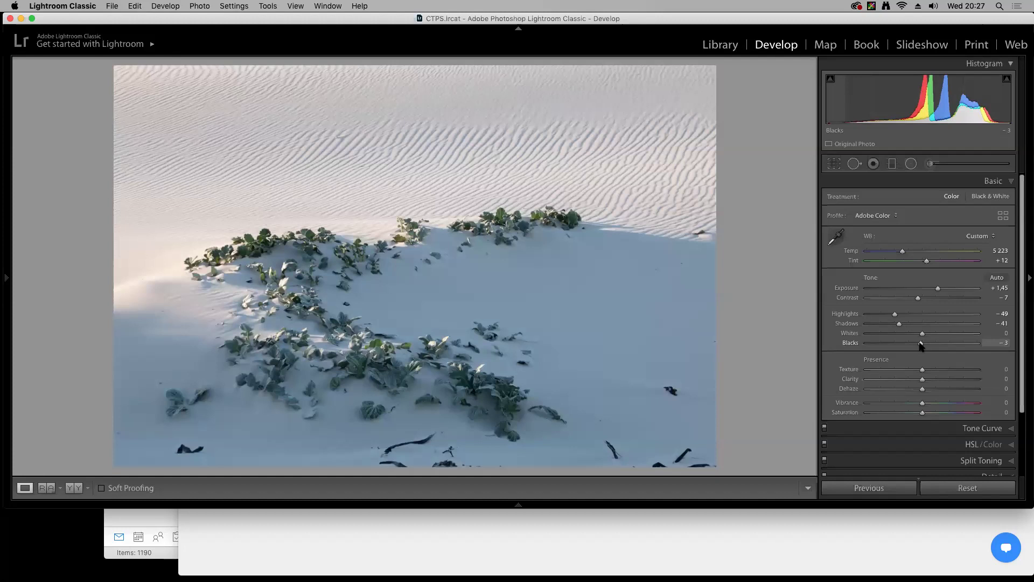
Add a graduated filter over the rippled sand at the top, lower its exposure to -0.99 and extend it slightly downward
{"action": "left_click", "coordinate": [893, 165]}
{"action": "left_click_drag", "start_coordinate": [473, 69], "coordinate": [472, 169]}
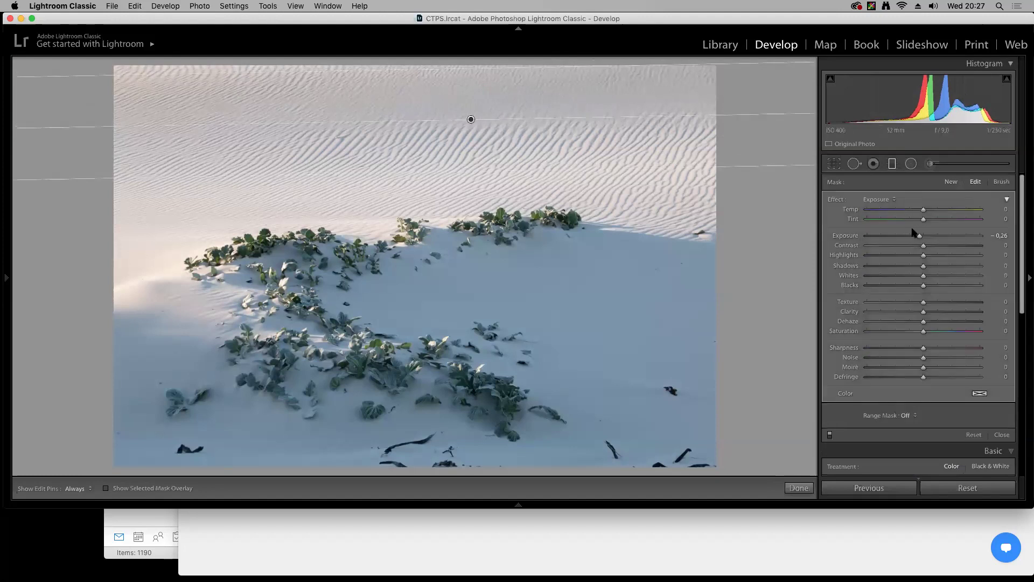
{"action": "left_click_drag", "start_coordinate": [918, 235], "coordinate": [908, 238]}
{"action": "left_click_drag", "start_coordinate": [489, 173], "coordinate": [484, 192]}
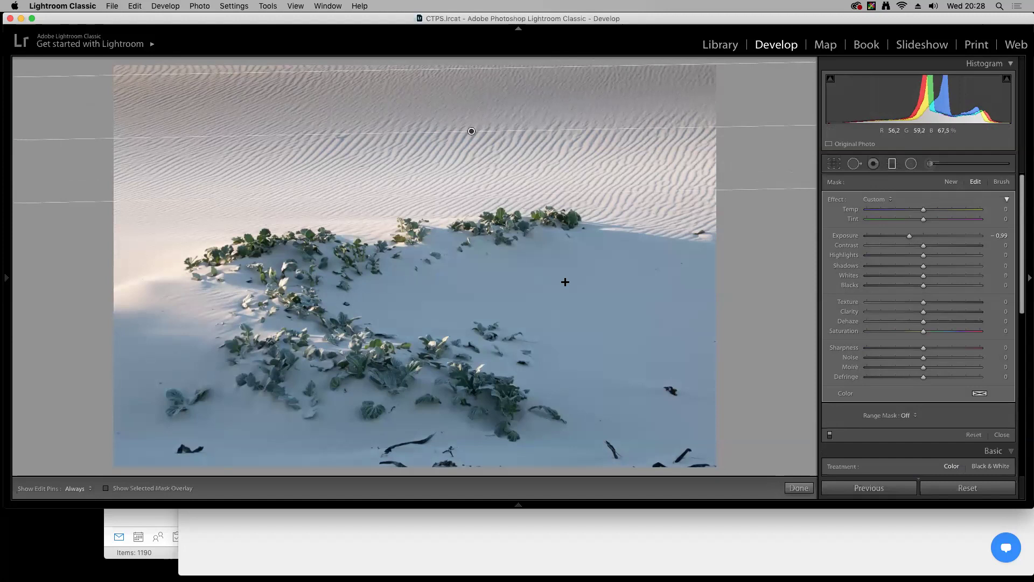
{"action": "left_click", "coordinate": [735, 332]}
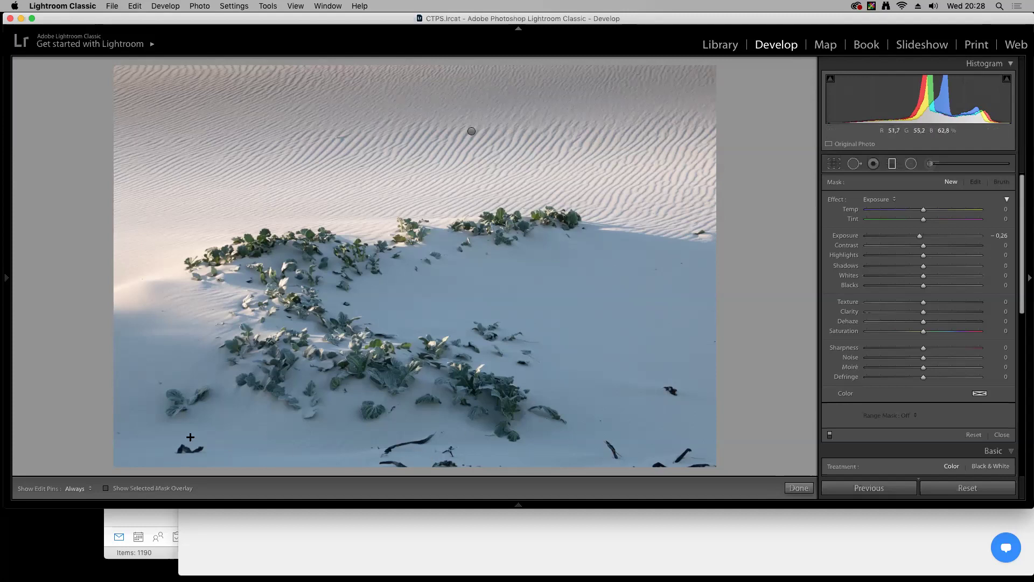
{"action": "left_click", "coordinate": [5, 277]}
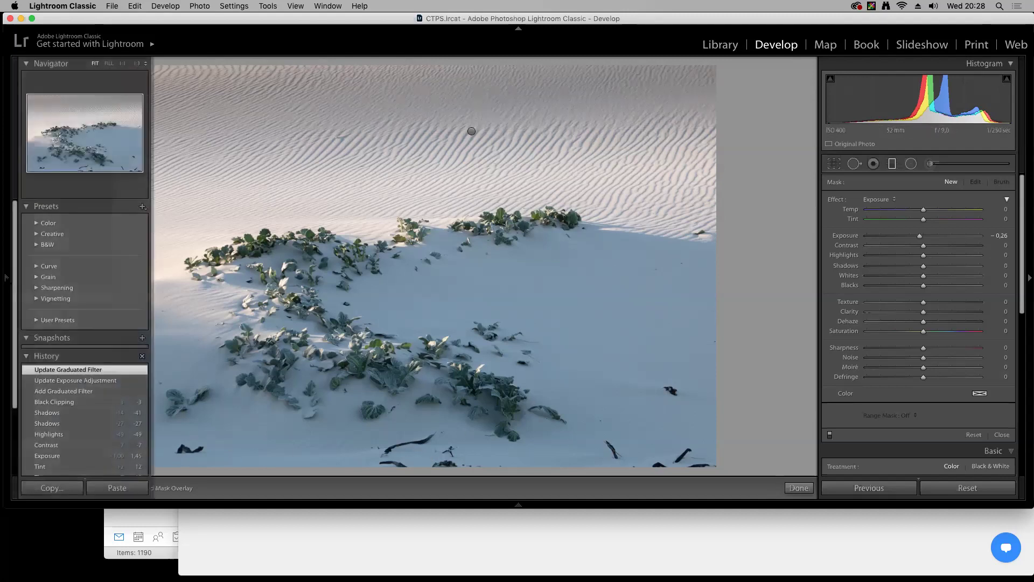
{"action": "key", "text": "z"}
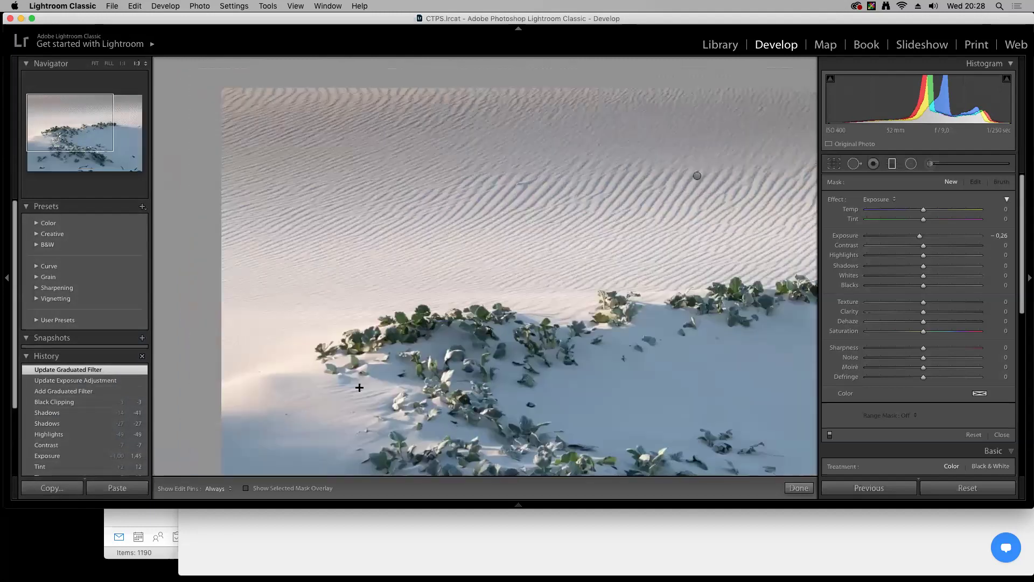
{"action": "left_click_drag", "start_coordinate": [323, 241], "coordinate": [372, 430]}
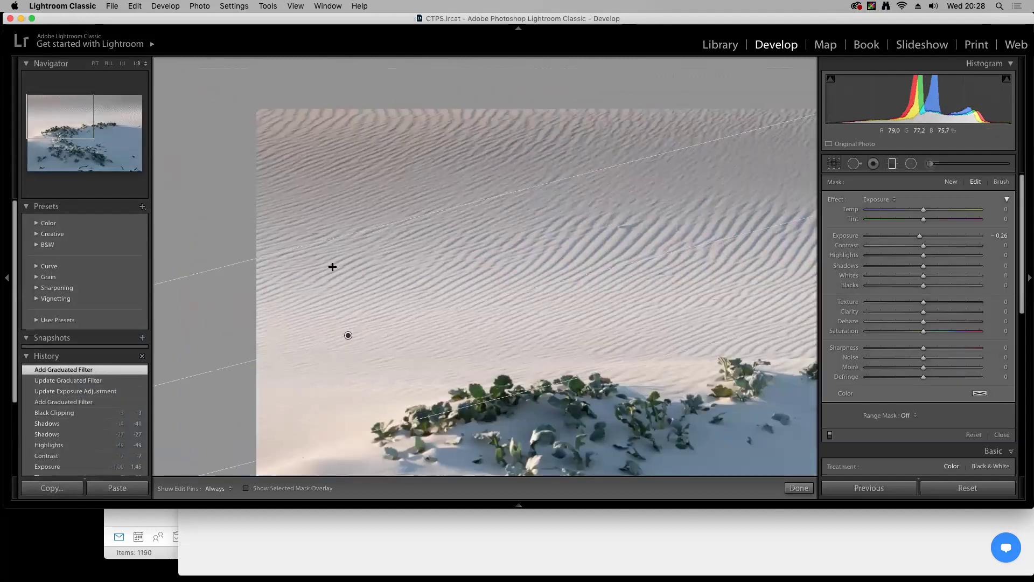
{"action": "key", "text": "Delete"}
Heal away the dark debris near the photo's lower-left corner with Spot Removal
{"action": "left_click_drag", "start_coordinate": [361, 198], "coordinate": [341, 62]}
{"action": "scroll", "coordinate": [718, 228], "scroll_direction": "down", "scroll_amount": 5}
{"action": "key", "text": "q"}
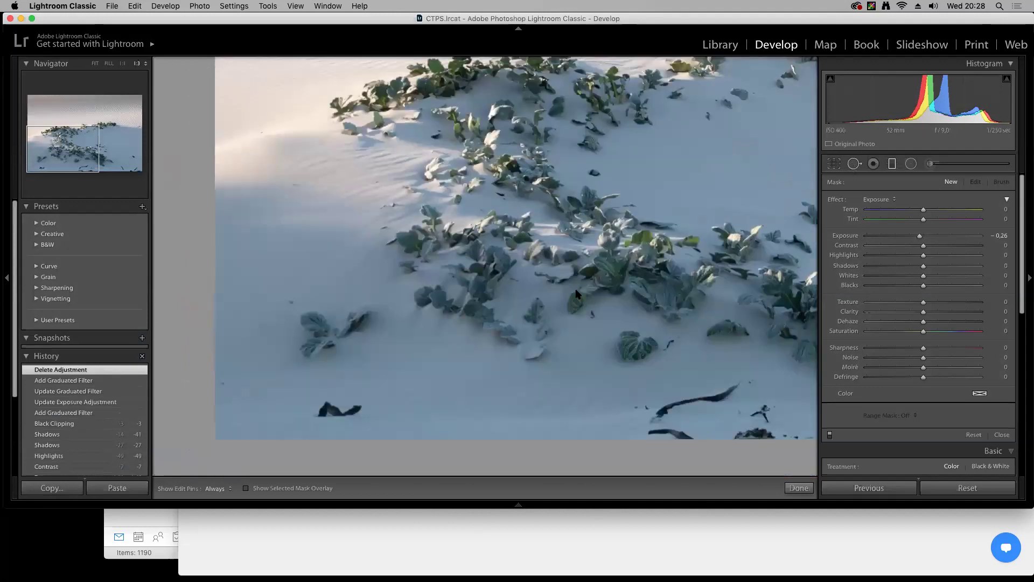
{"action": "left_click_drag", "start_coordinate": [329, 412], "coordinate": [360, 404]}
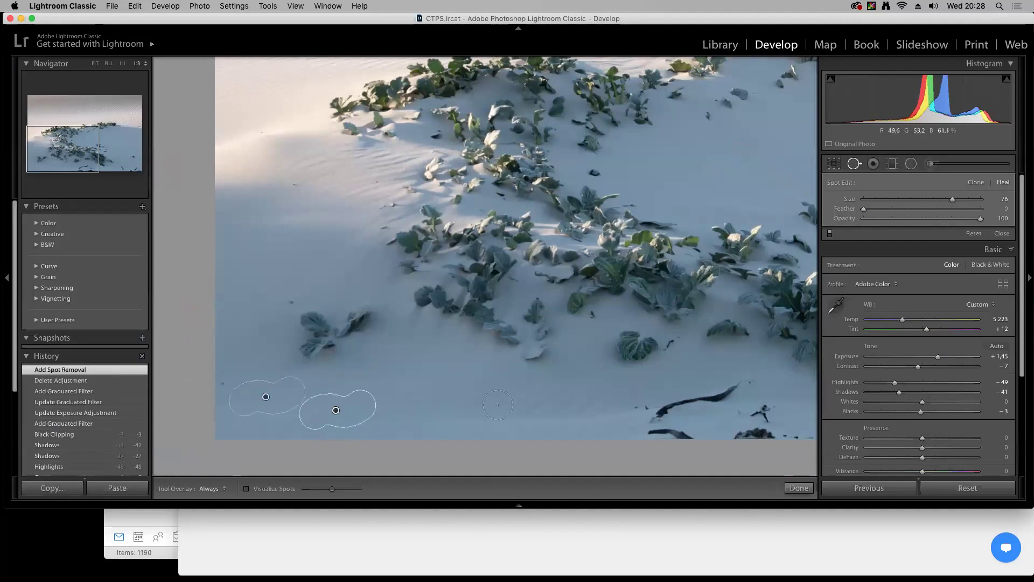
Heal away the two isolated dark pieces on the lower-right sand and the one at the right edge of the shadow line
{"action": "left_click_drag", "start_coordinate": [662, 360], "coordinate": [403, 354]}
{"action": "left_click_drag", "start_coordinate": [697, 370], "coordinate": [478, 381]}
{"action": "left_click_drag", "start_coordinate": [535, 400], "coordinate": [555, 426]}
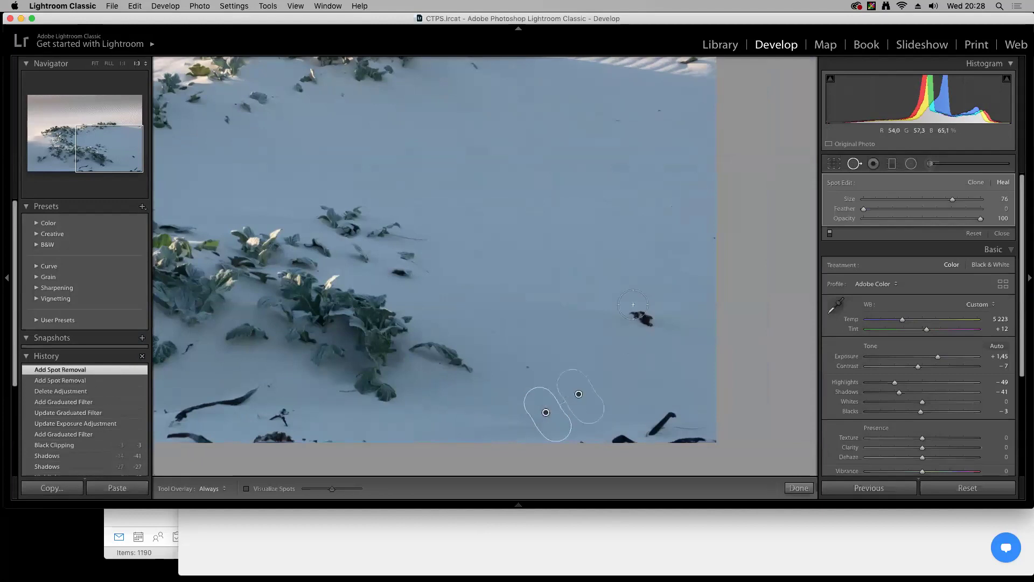
{"action": "left_click_drag", "start_coordinate": [643, 314], "coordinate": [661, 328]}
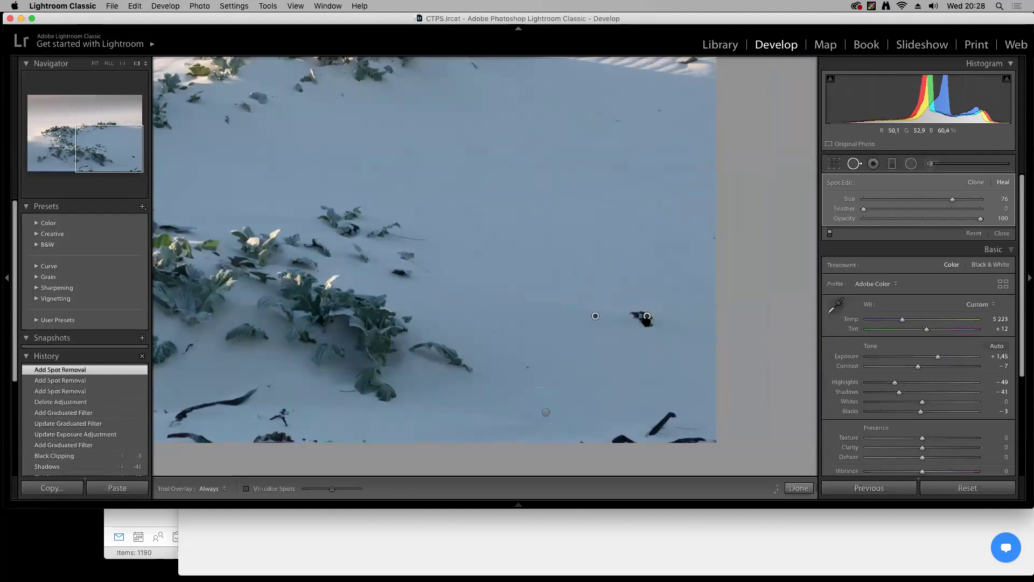
{"action": "scroll", "coordinate": [538, 397], "scroll_direction": "up", "scroll_amount": 10}
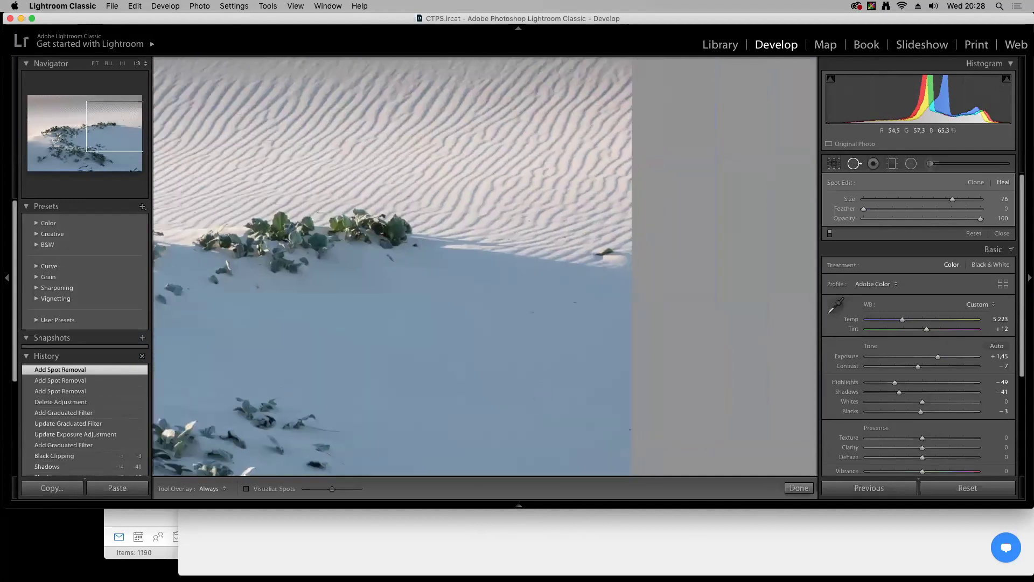
{"action": "left_click", "coordinate": [594, 271]}
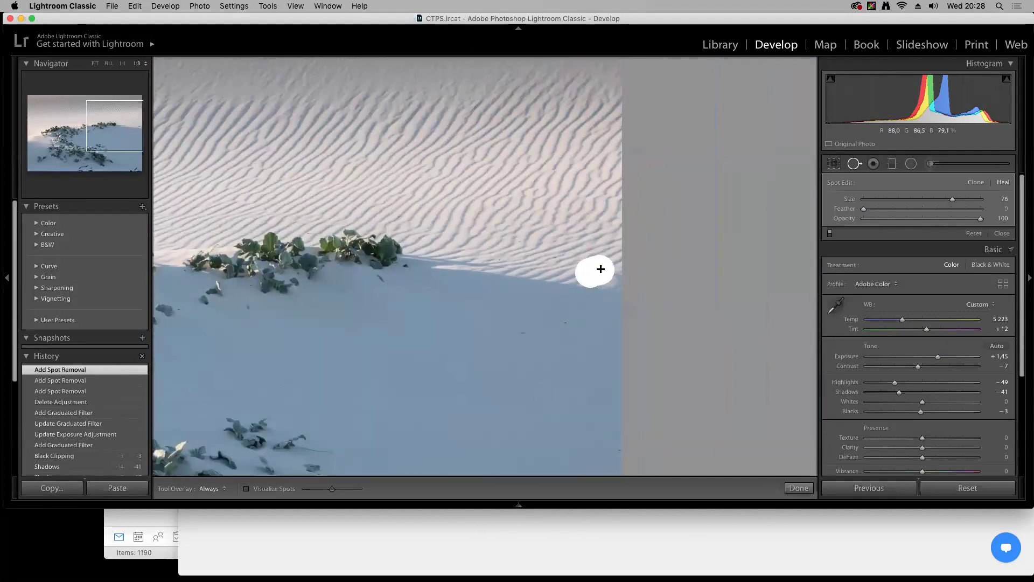
Heal away the sticks and dark debris in the photo's lower-right corner, moving the heal sources onto clean sand
{"action": "scroll", "coordinate": [597, 358], "scroll_direction": "down", "scroll_amount": 10}
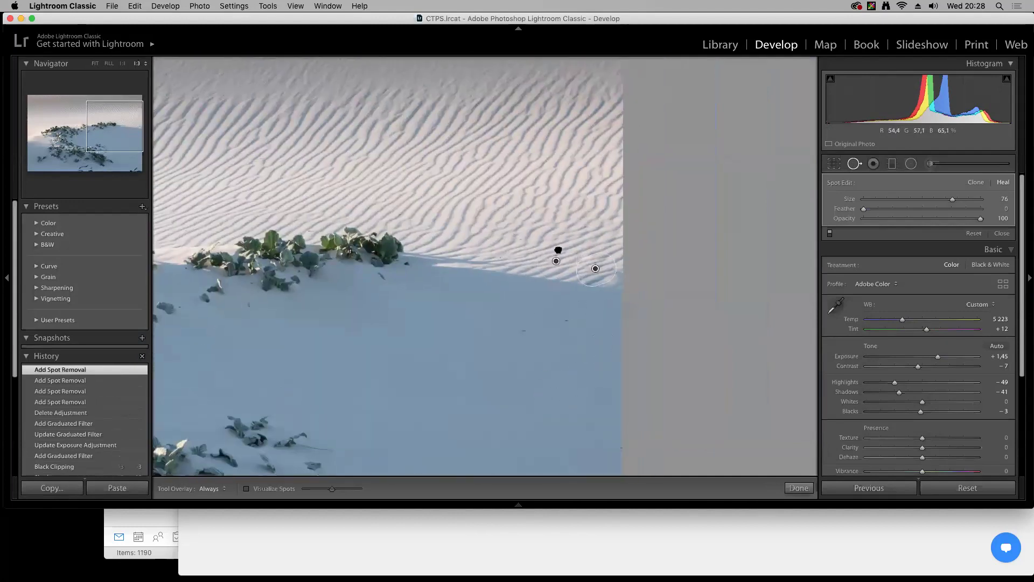
{"action": "left_click_drag", "start_coordinate": [564, 389], "coordinate": [587, 356]}
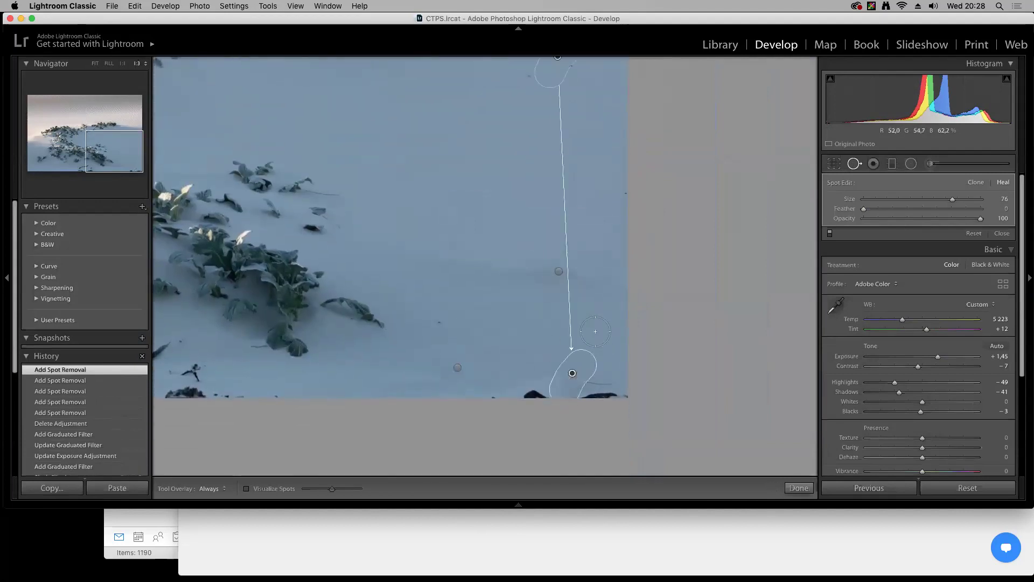
{"action": "left_click_drag", "start_coordinate": [521, 389], "coordinate": [545, 397]}
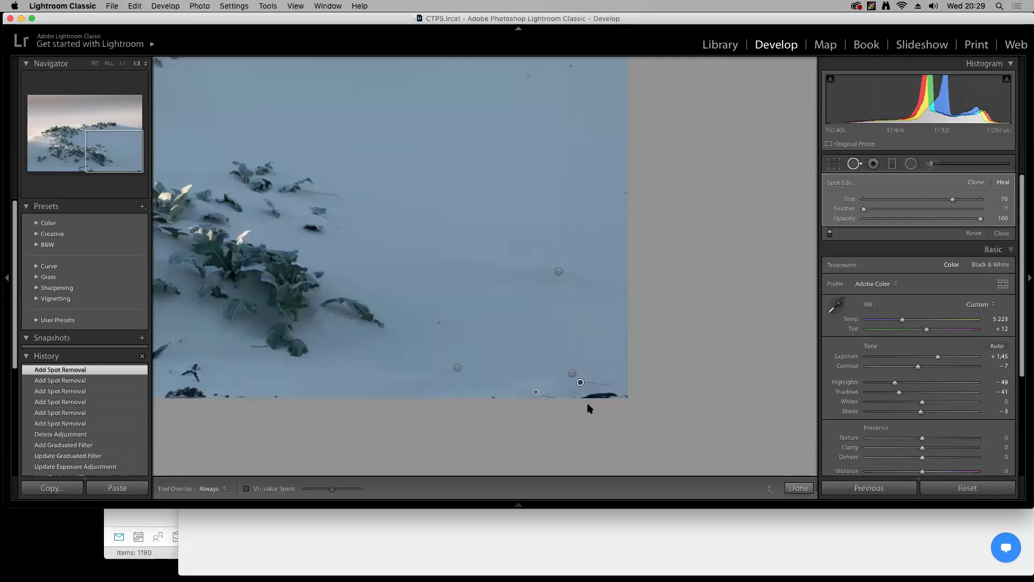
{"action": "left_click_drag", "start_coordinate": [579, 377], "coordinate": [531, 336]}
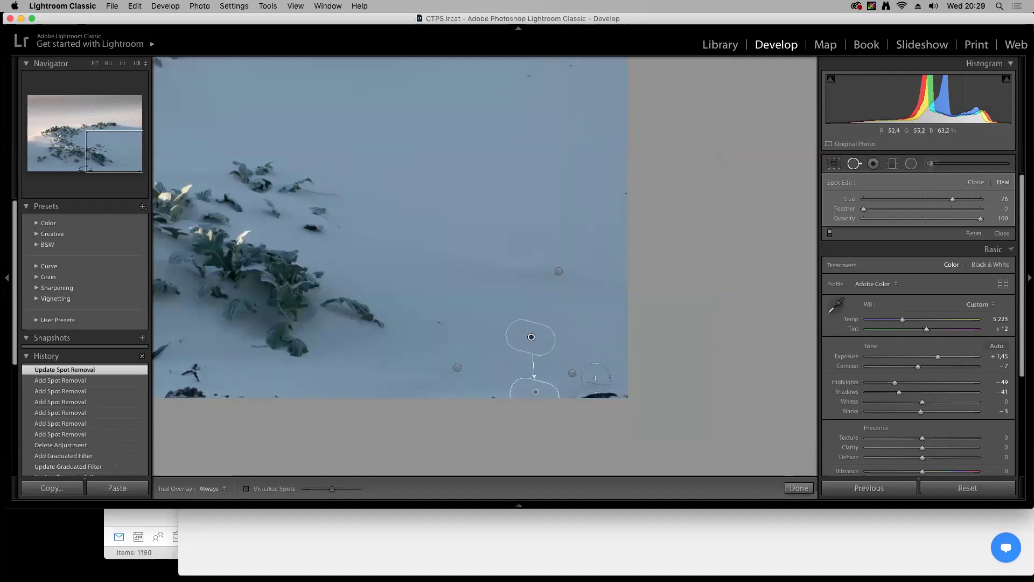
{"action": "mouse_move", "coordinate": [596, 381]}
{"action": "left_mouse_down"}
{"action": "mouse_move", "coordinate": [609, 388]}
{"action": "mouse_move", "coordinate": [584, 393]}
{"action": "mouse_move", "coordinate": [621, 391]}
{"action": "left_mouse_up"}
{"action": "left_click_drag", "start_coordinate": [296, 161], "coordinate": [495, 174]}
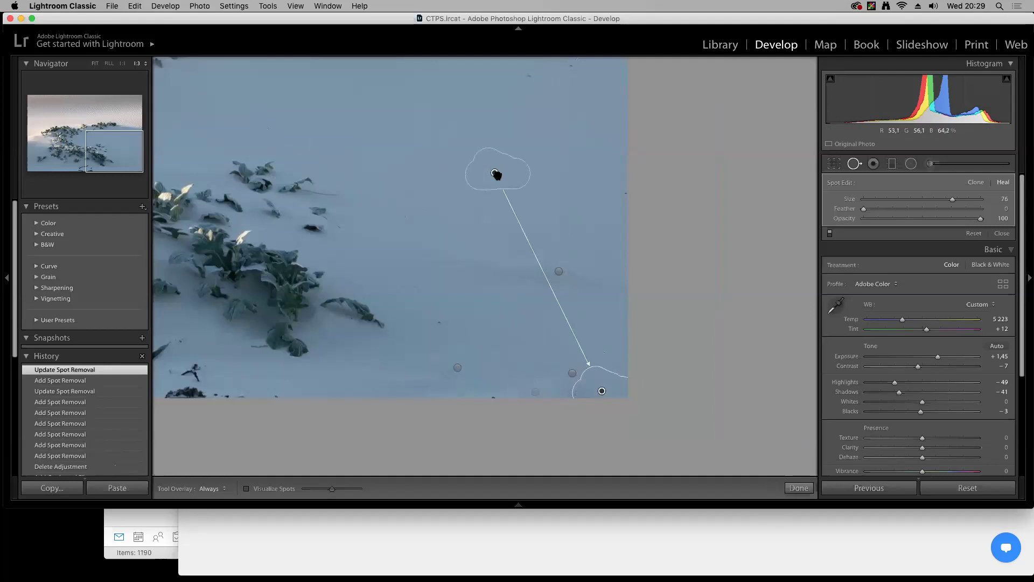
Heal away the small branched twig and the long curved stick, including its leftover end, near the photo's bottom centre
{"action": "scroll", "coordinate": [450, 310], "scroll_direction": "left", "scroll_amount": 10}
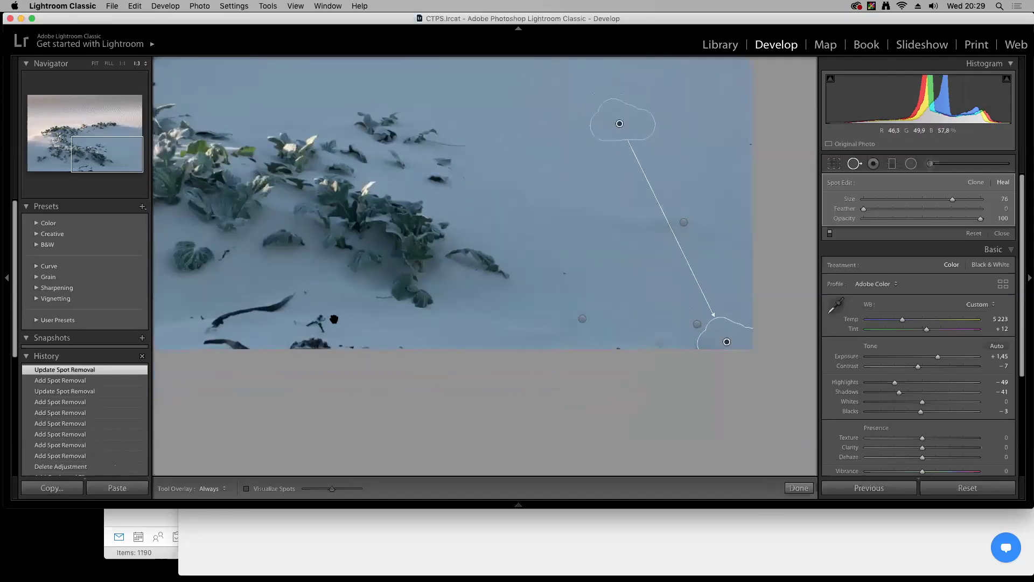
{"action": "scroll", "coordinate": [460, 345], "scroll_direction": "left", "scroll_amount": 5}
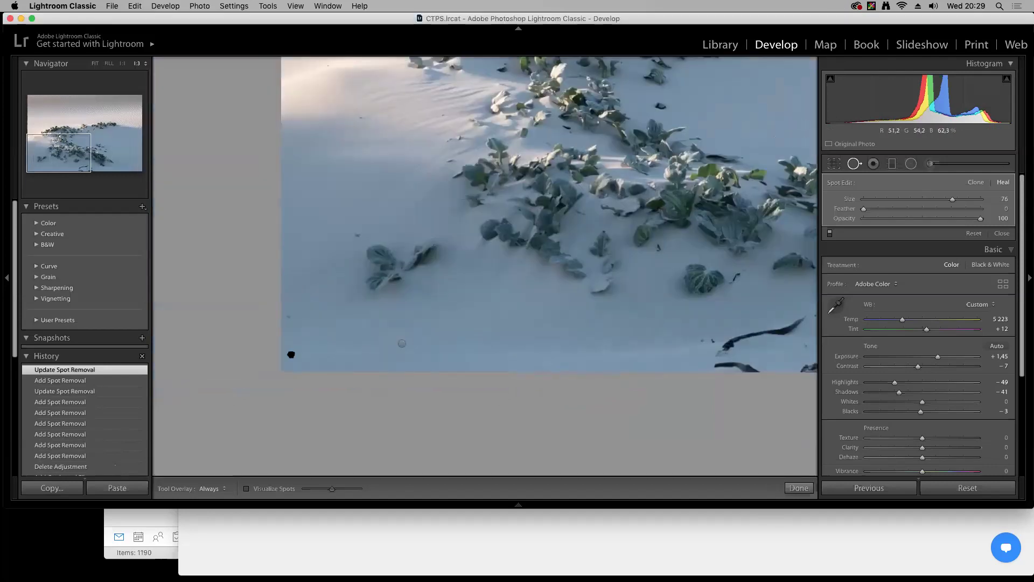
{"action": "scroll", "coordinate": [345, 359], "scroll_direction": "right", "scroll_amount": 6}
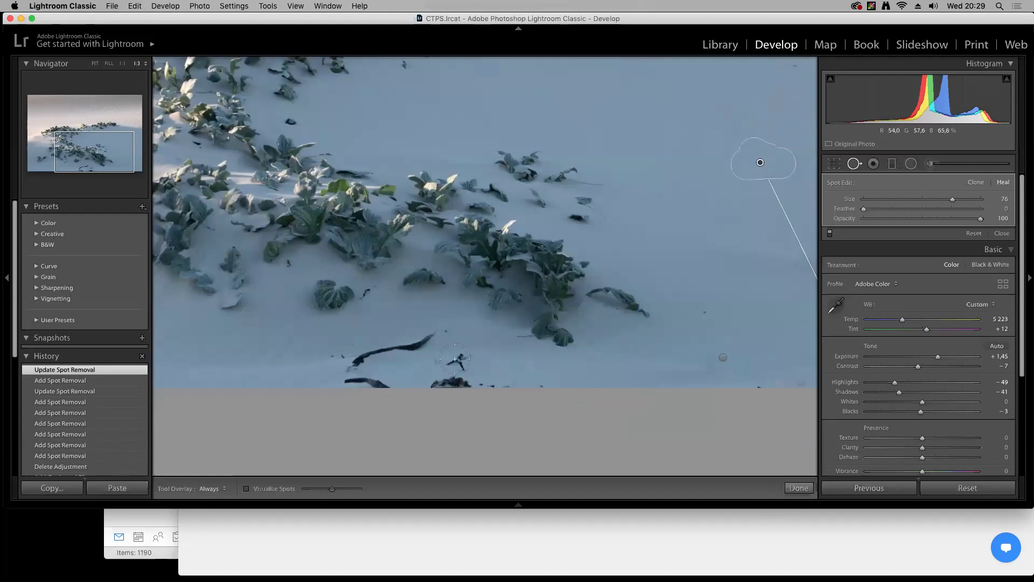
{"action": "left_click_drag", "start_coordinate": [457, 358], "coordinate": [434, 361]}
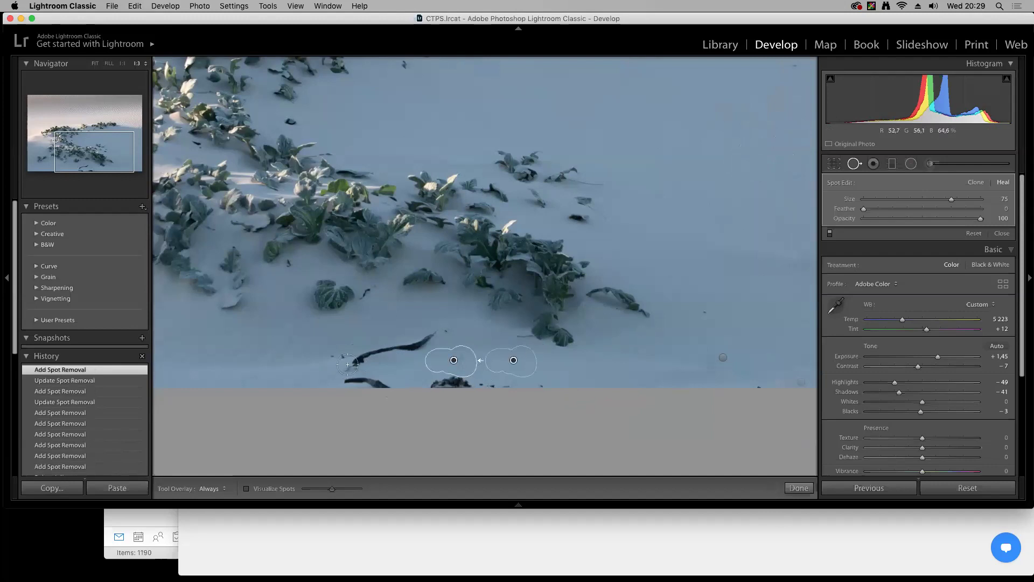
{"action": "left_click_drag", "start_coordinate": [351, 361], "coordinate": [443, 328]}
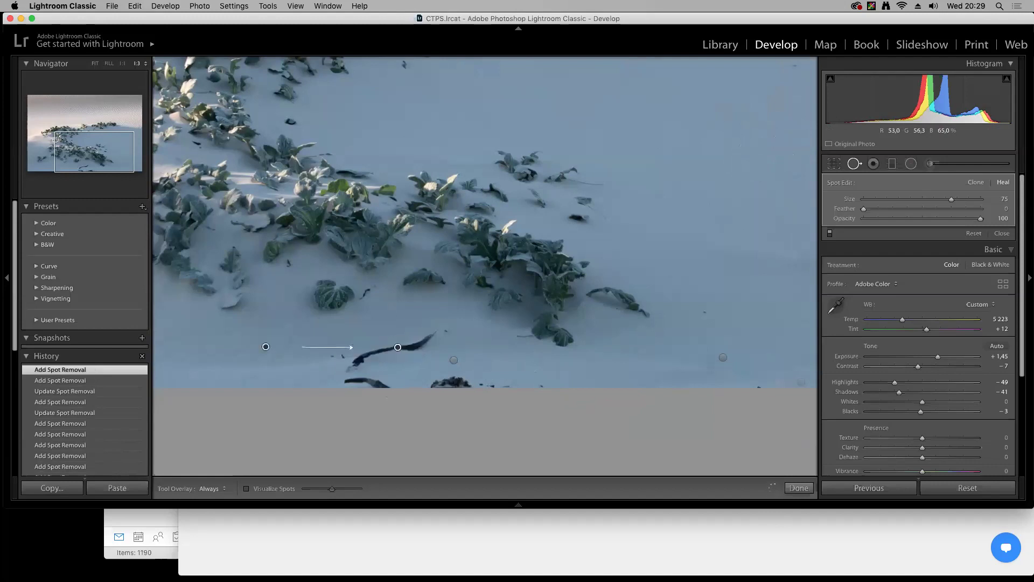
{"action": "left_click", "coordinate": [330, 353]}
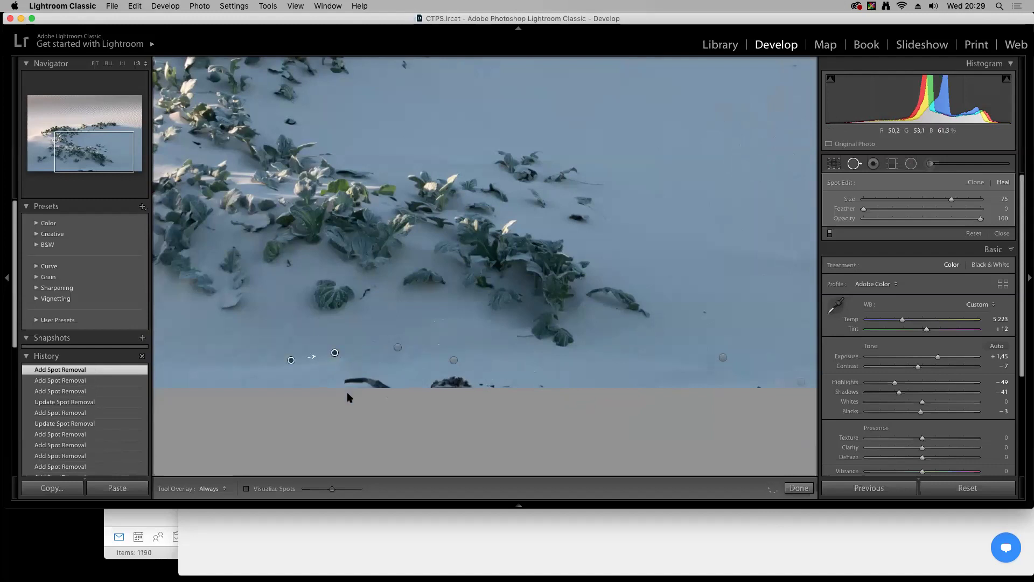
Heal away the dark stick ends and the remaining small debris along the photo's bottom edge
{"action": "left_click_drag", "start_coordinate": [340, 376], "coordinate": [388, 382]}
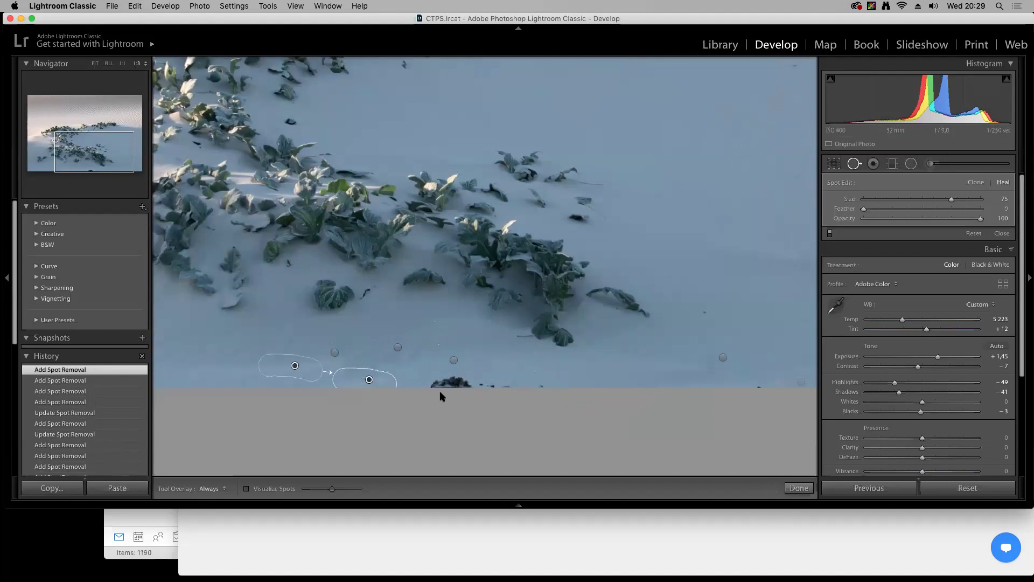
{"action": "left_click_drag", "start_coordinate": [455, 380], "coordinate": [502, 383]}
{"action": "left_click", "coordinate": [547, 381]}
Heal away the small dark spots on the lower-left sand, check the rest of the image and finish Spot Removal
{"action": "scroll", "coordinate": [323, 352], "scroll_direction": "left", "scroll_amount": 8}
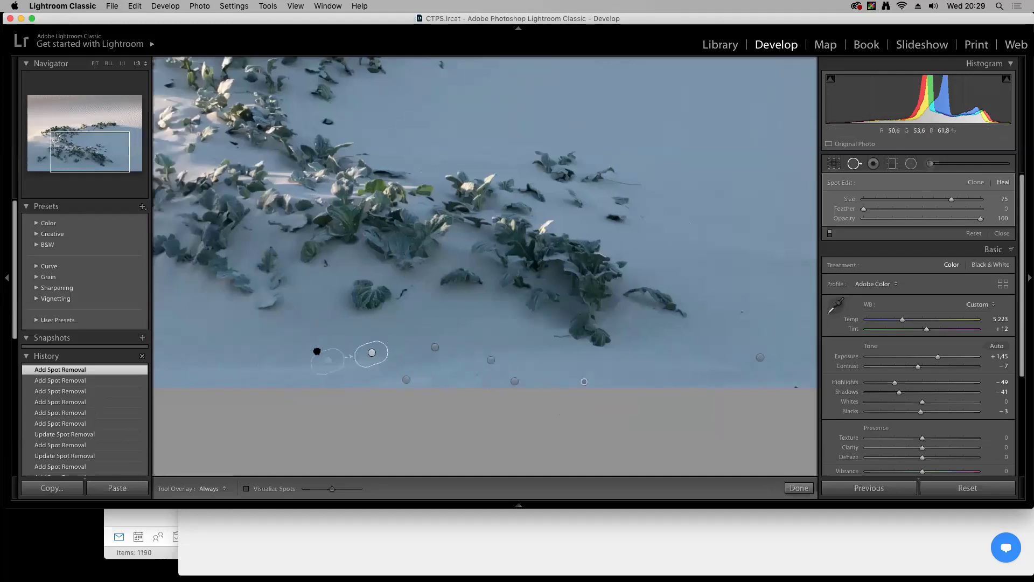
{"action": "left_click", "coordinate": [291, 333]}
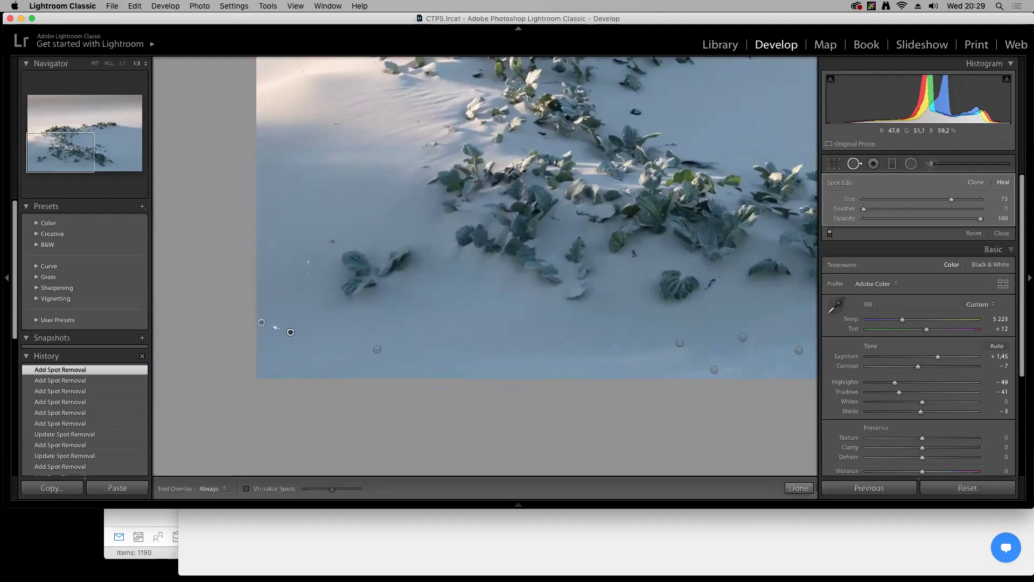
{"action": "scroll", "coordinate": [484, 264], "scroll_direction": "right", "scroll_amount": 10}
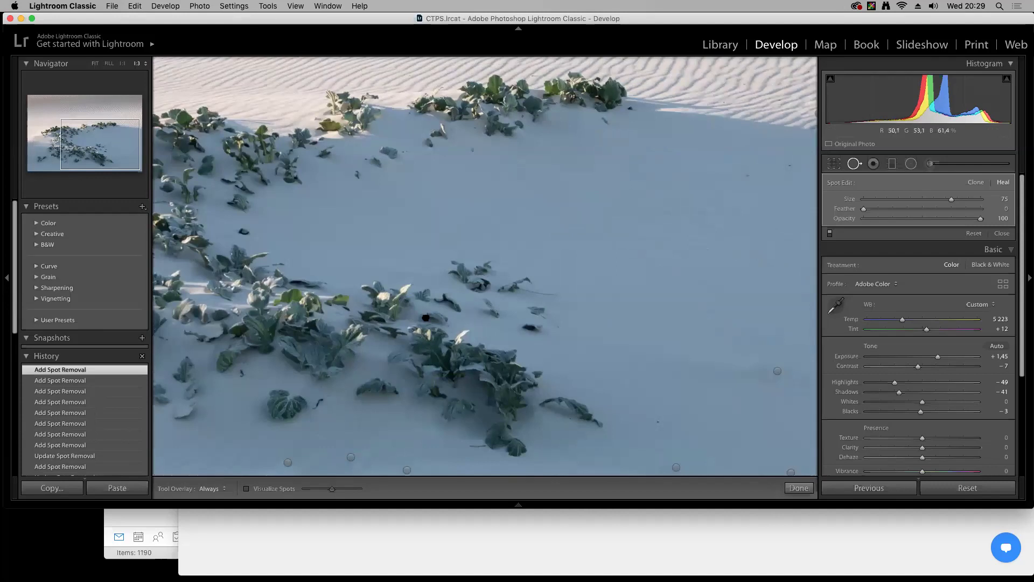
{"action": "scroll", "coordinate": [420, 317], "scroll_direction": "right", "scroll_amount": 5}
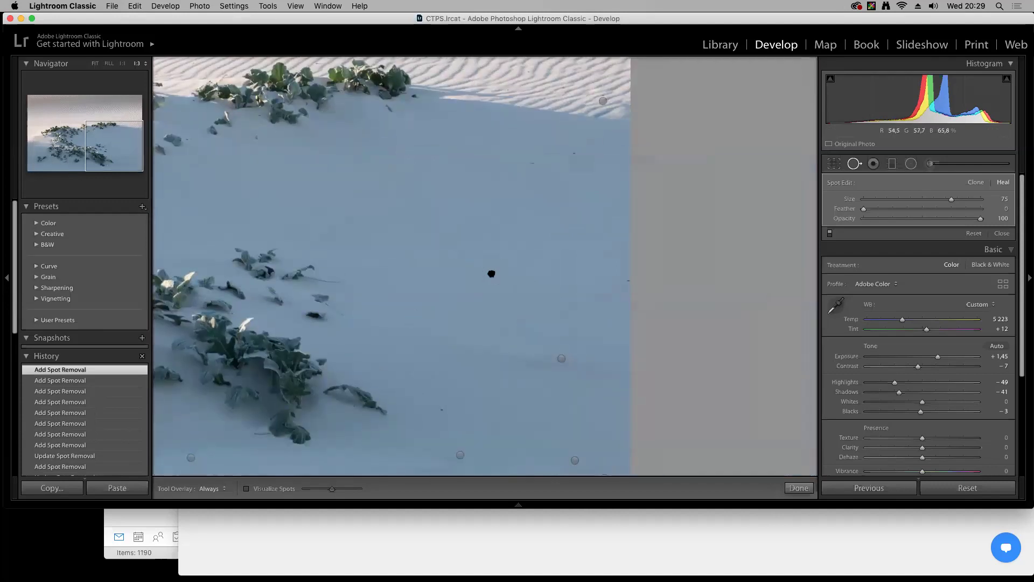
{"action": "key", "text": "z"}
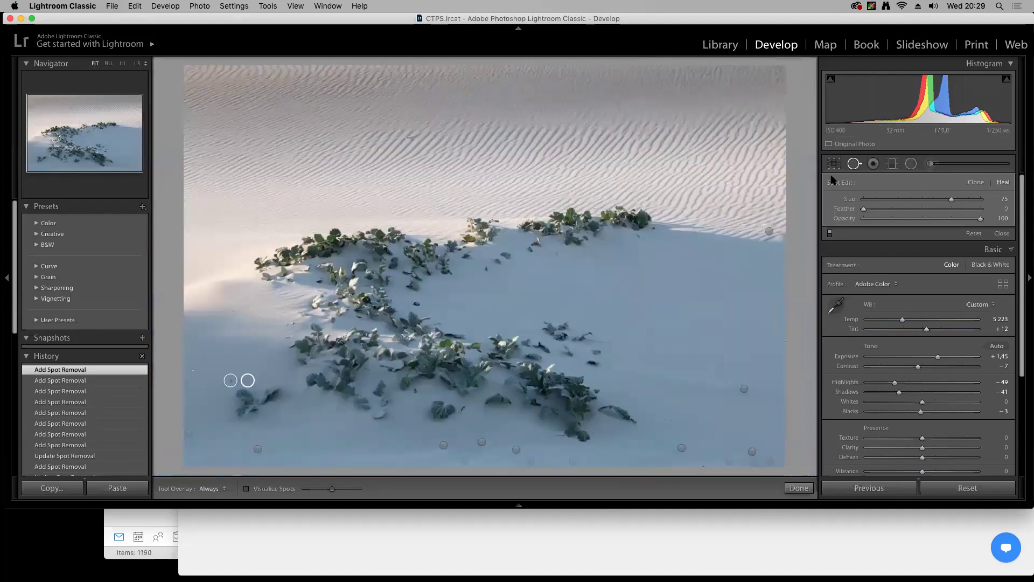
{"action": "key", "text": "q"}
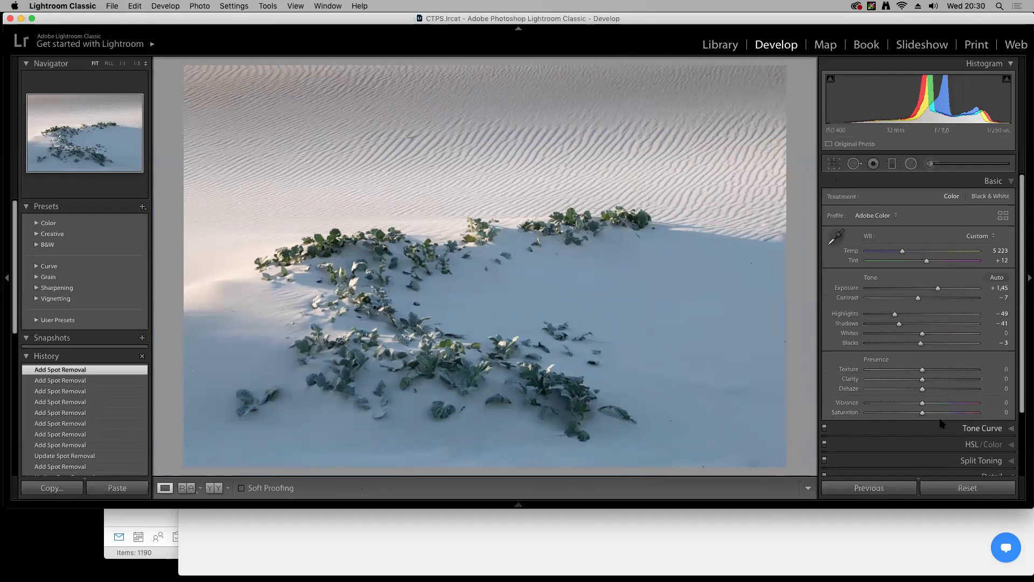
Brighten the photo with the RGB point curve by raising an upper-midtone point and adding a shadow anchor at about 17/20 %
{"action": "left_click", "coordinate": [993, 428]}
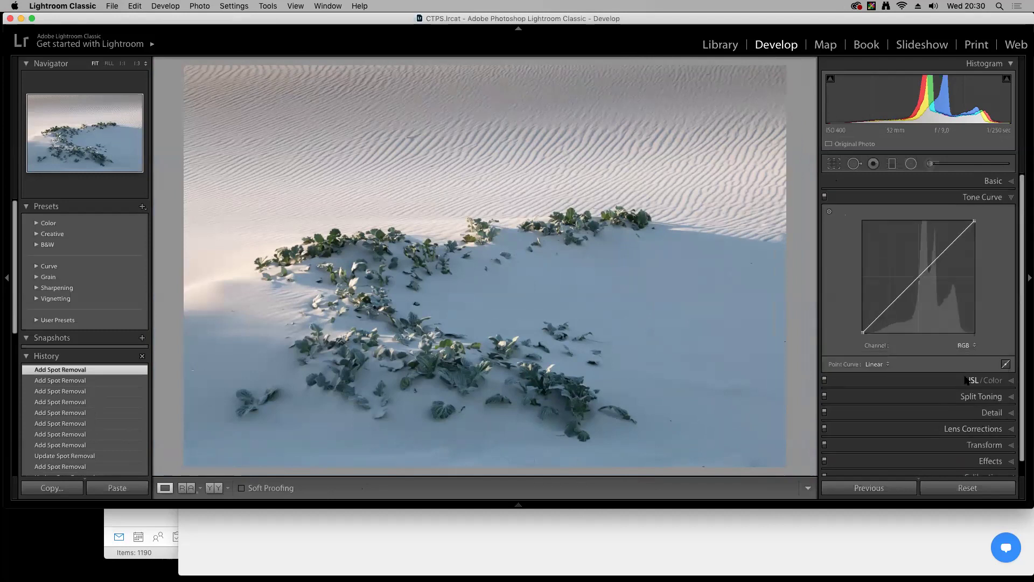
{"action": "left_click", "coordinate": [940, 254]}
{"action": "left_click_drag", "start_coordinate": [940, 254], "coordinate": [941, 248]}
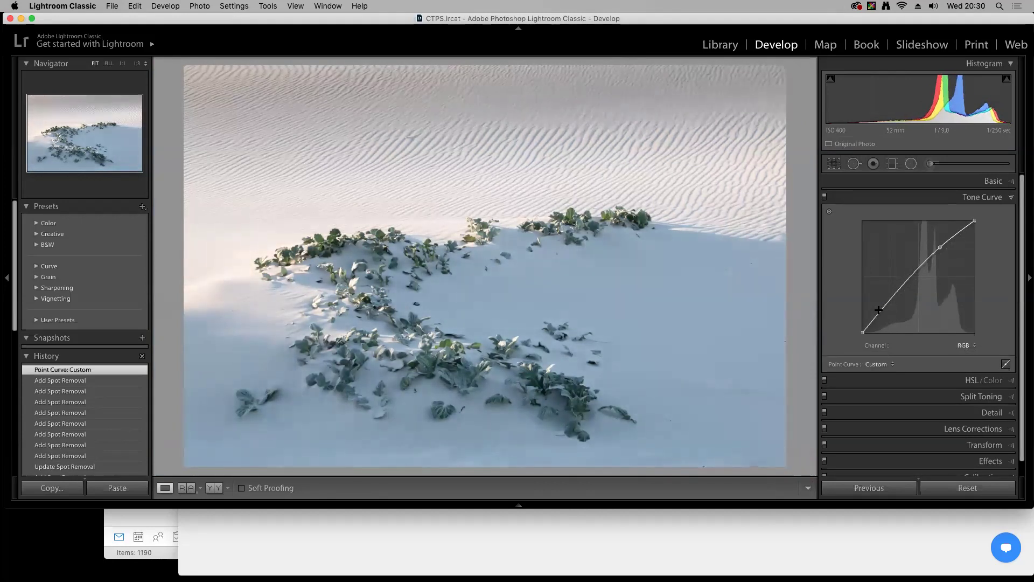
{"action": "left_click", "coordinate": [882, 312]}
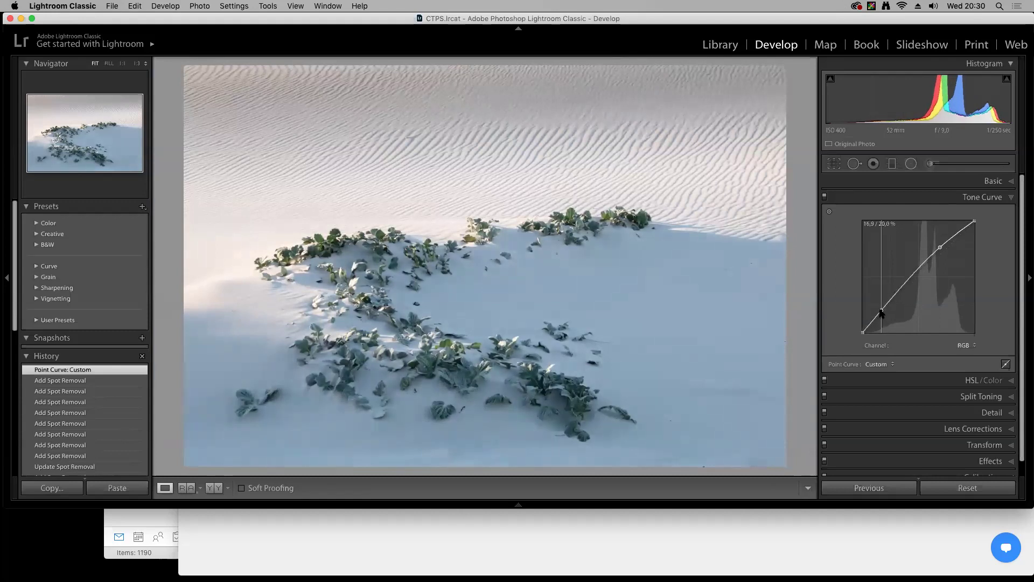
{"action": "left_click_drag", "start_coordinate": [941, 246], "coordinate": [941, 245]}
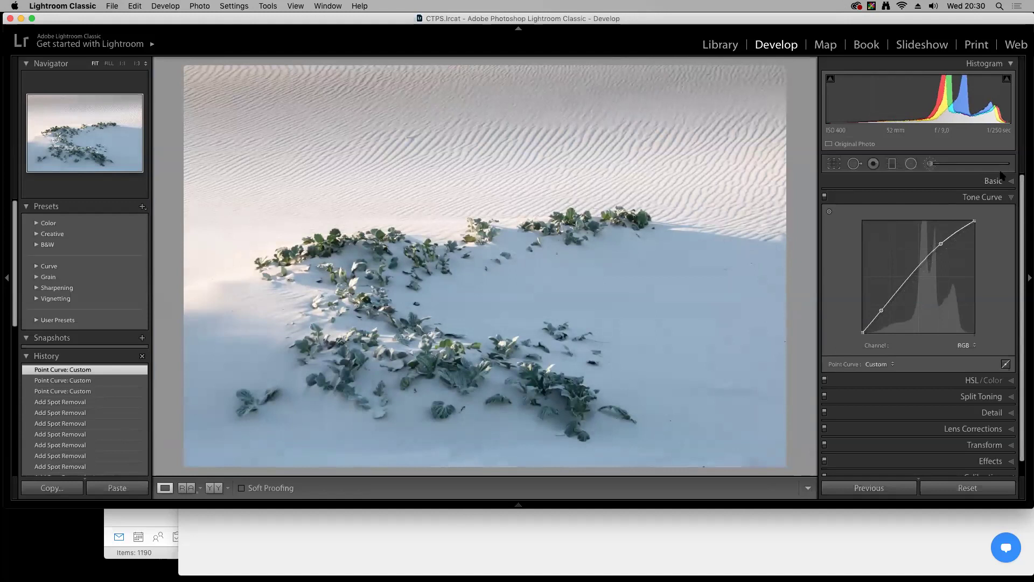
Reduce the photo's Vibrance to -25
{"action": "left_click", "coordinate": [994, 181]}
{"action": "left_click_drag", "start_coordinate": [922, 404], "coordinate": [908, 404]}
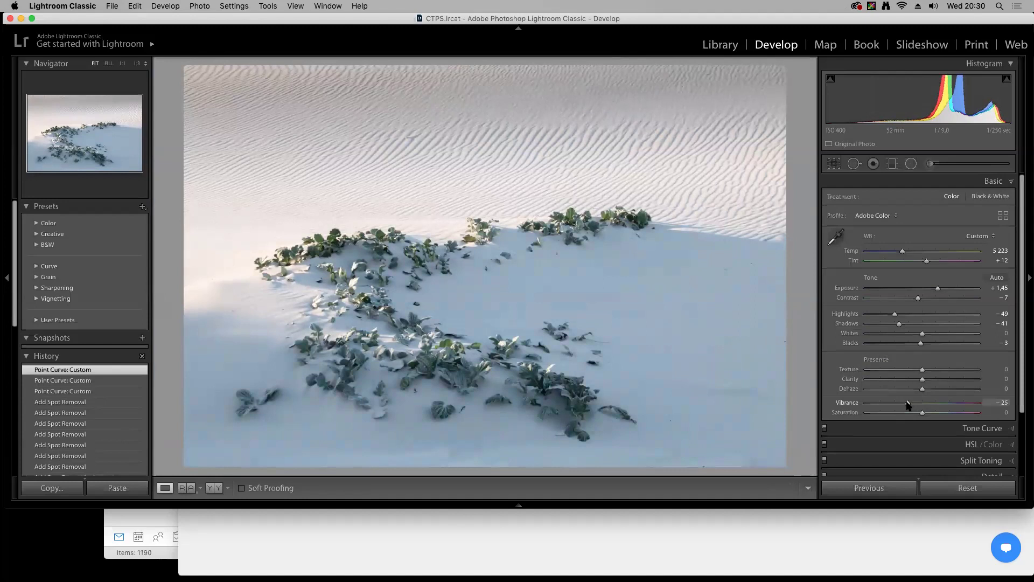
{"action": "left_click_drag", "start_coordinate": [908, 403], "coordinate": [908, 403]}
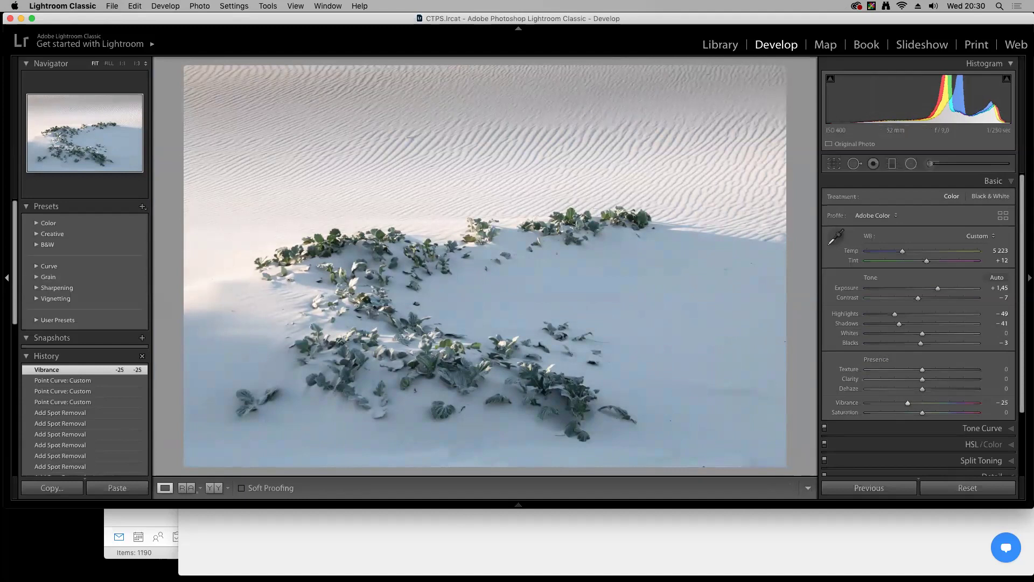
Enlarge the image area and compare the dune plants photo before and after editing side by side
{"action": "left_click", "coordinate": [7, 278]}
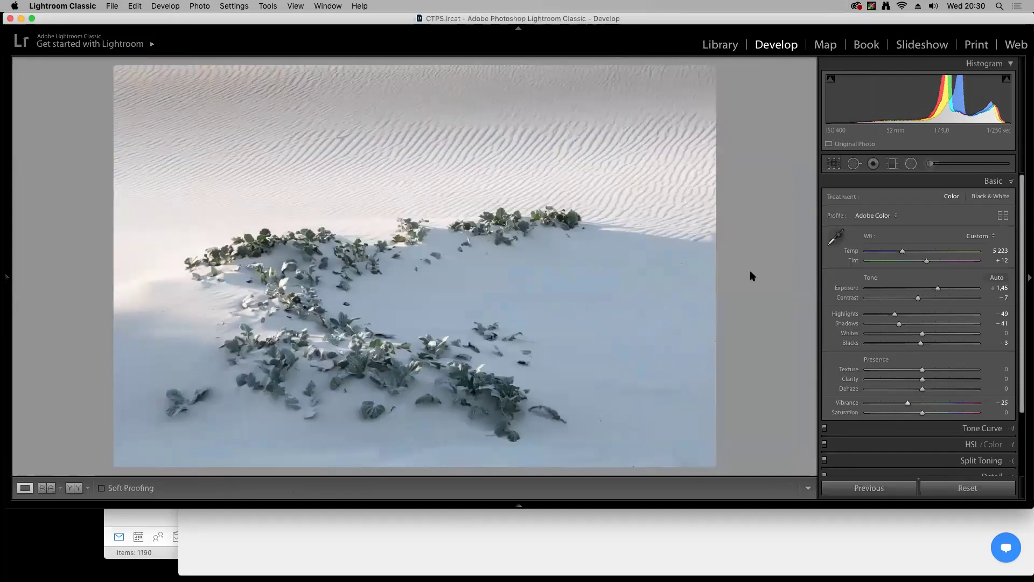
{"action": "key", "text": "y"}
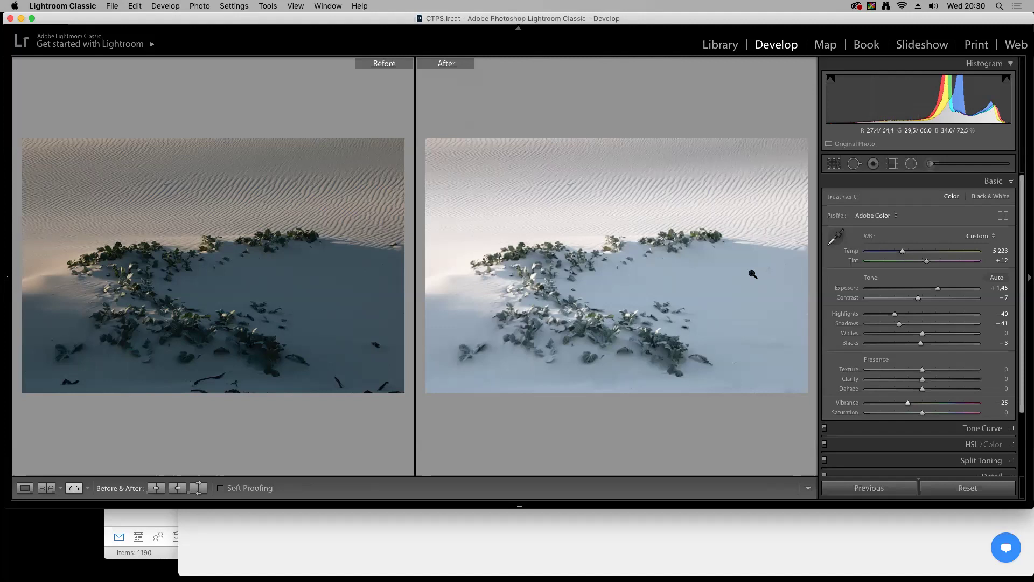
{"action": "key", "text": "Right"}
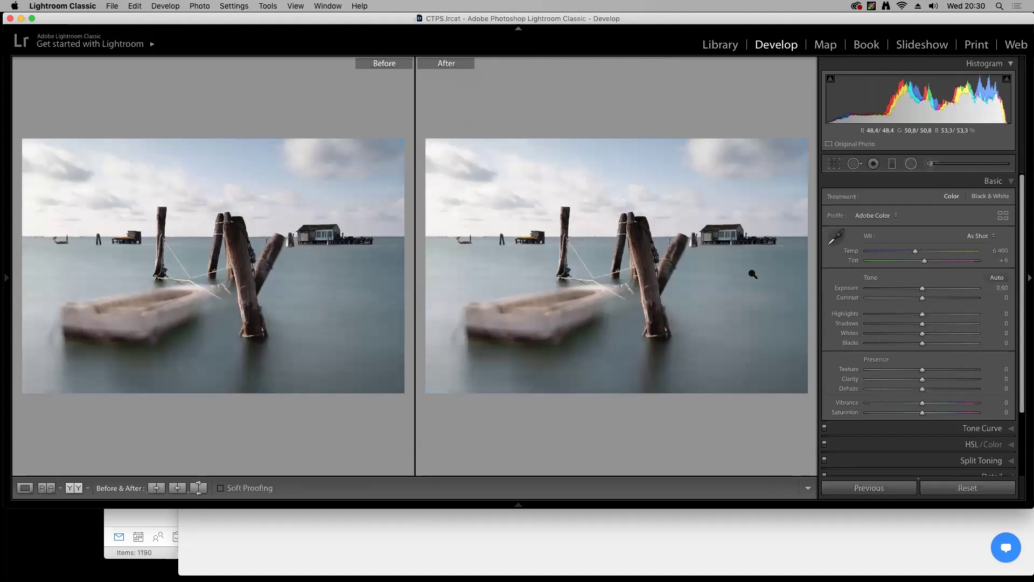
{"action": "key", "text": "Left"}
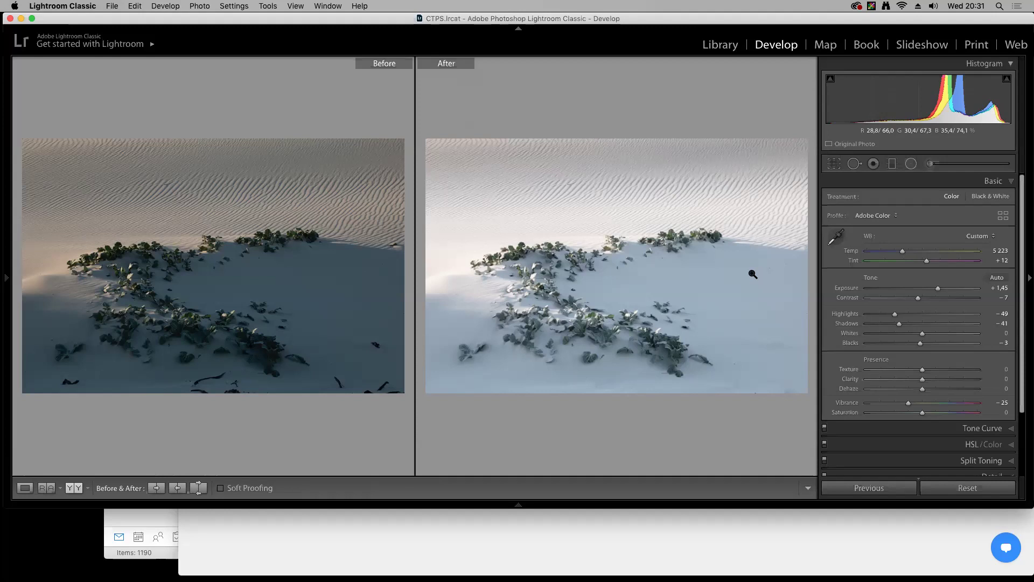
{"action": "key", "text": "y"}
Create a virtual copy of the dune plants photo and apply the Adobe Monochrome profile to it
{"action": "right_click", "coordinate": [415, 257]}
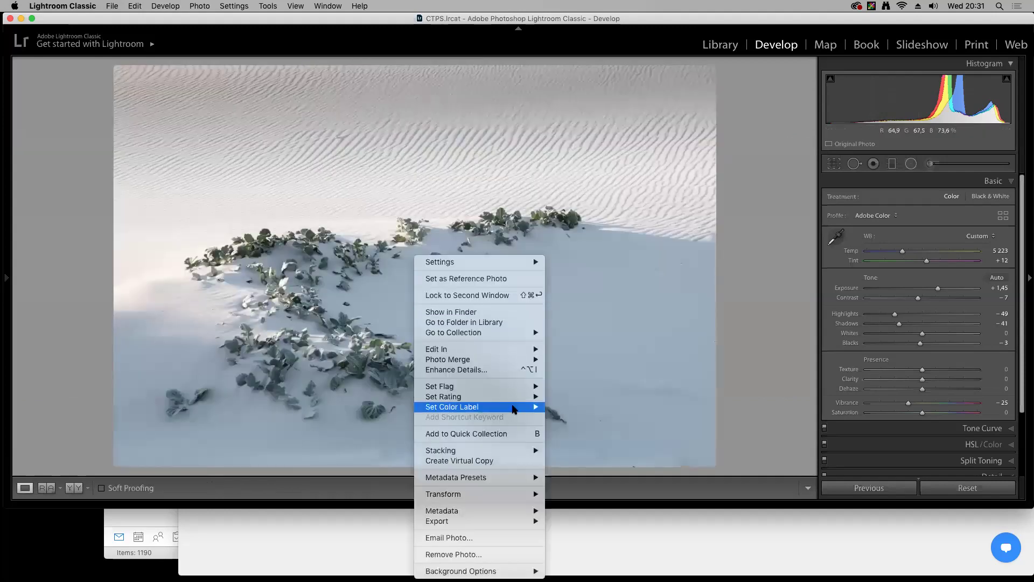
{"action": "left_click", "coordinate": [506, 460]}
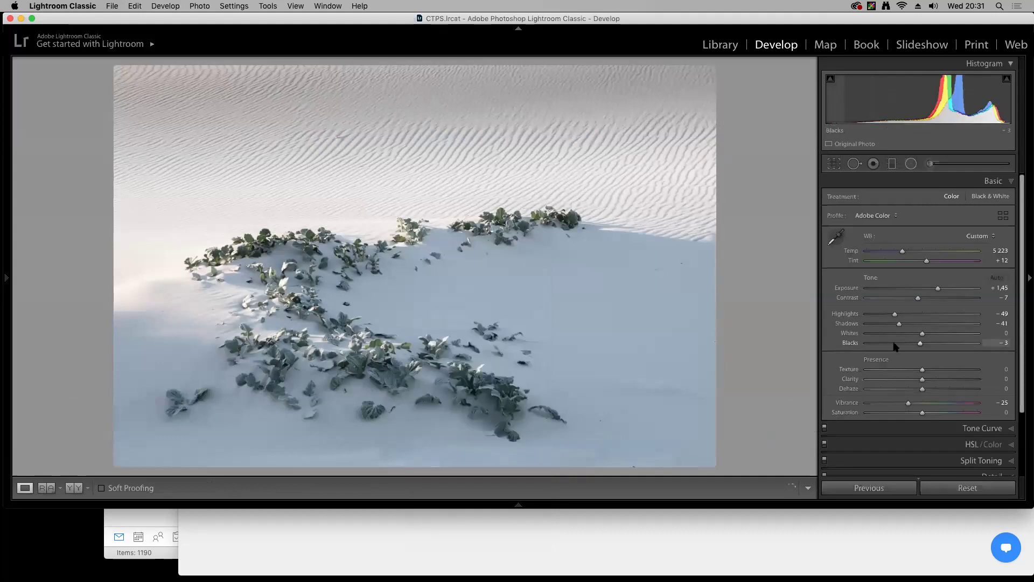
{"action": "left_click", "coordinate": [1003, 215]}
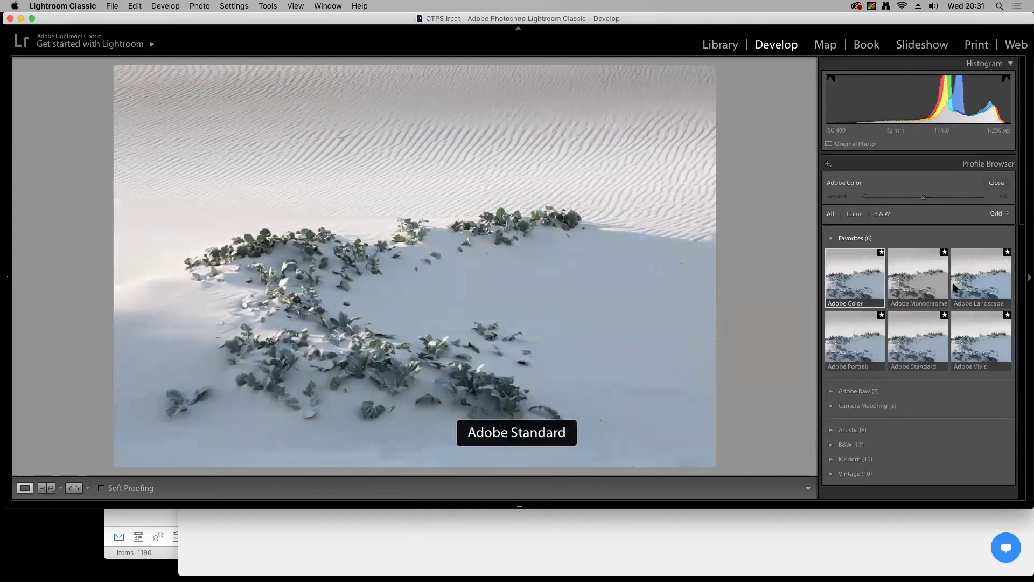
{"action": "left_click", "coordinate": [919, 276]}
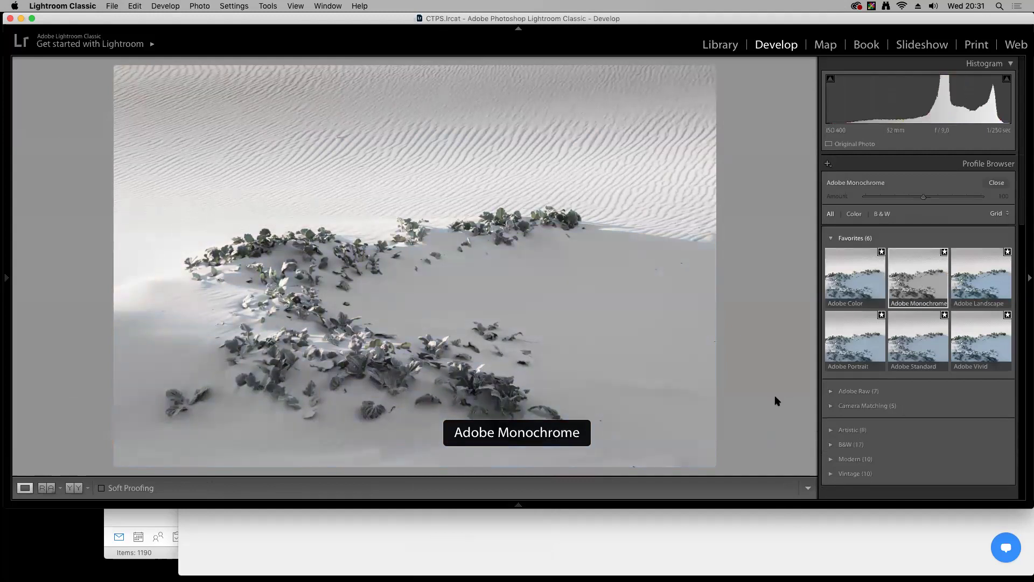
{"action": "left_click", "coordinate": [997, 183]}
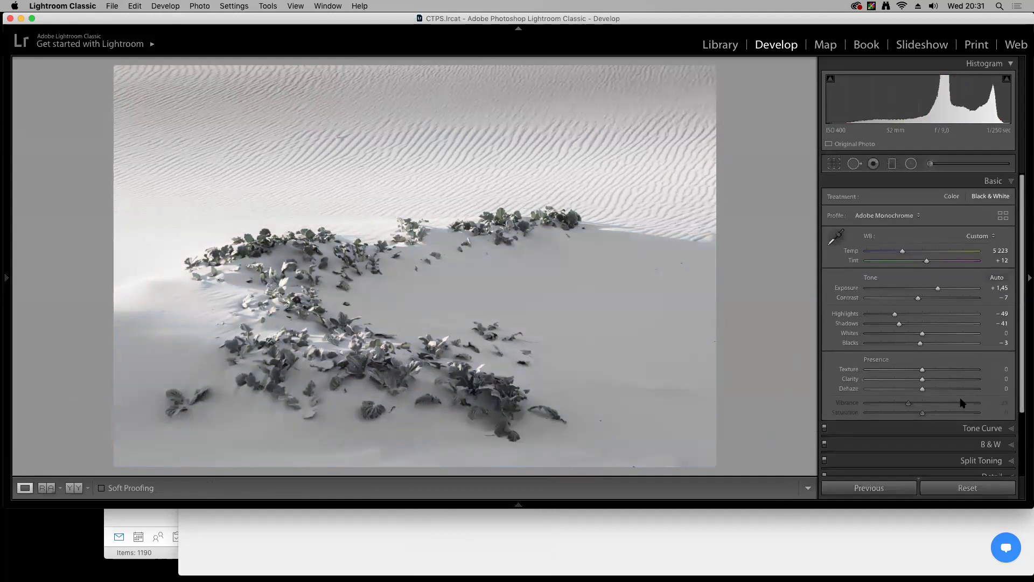
Shape the monochrome copy's tone curve into an S, with points at about 31/23 % and 73/85 %
{"action": "left_click", "coordinate": [970, 428]}
{"action": "left_click_drag", "start_coordinate": [887, 304], "coordinate": [887, 318]}
{"action": "left_click_drag", "start_coordinate": [942, 244], "coordinate": [945, 237]}
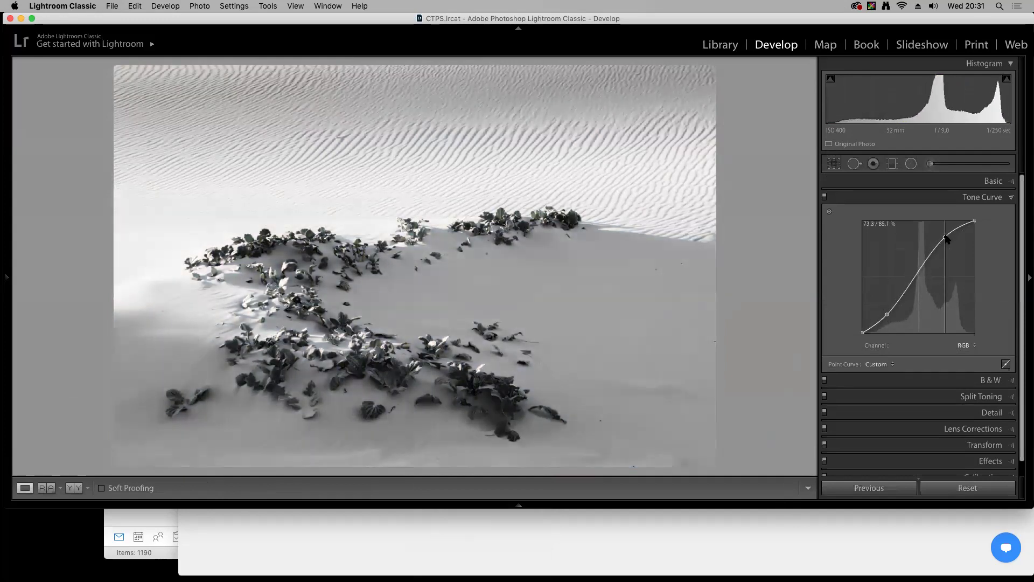
{"action": "left_click_drag", "start_coordinate": [887, 314], "coordinate": [897, 309]}
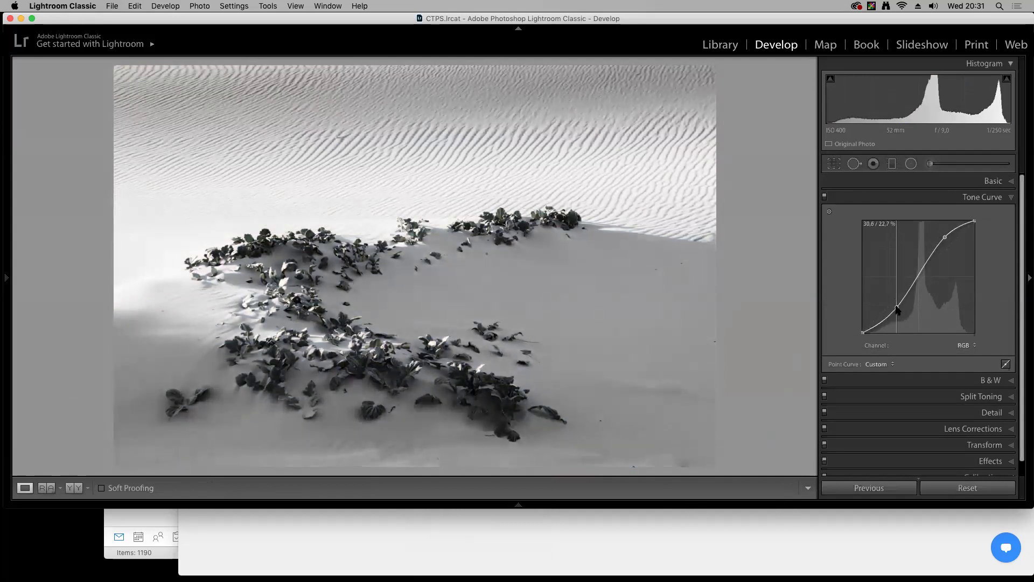
Shift the existing graduated filter further down the dune, tilt it slightly and set its exposure to -1.04
{"action": "left_click", "coordinate": [892, 164]}
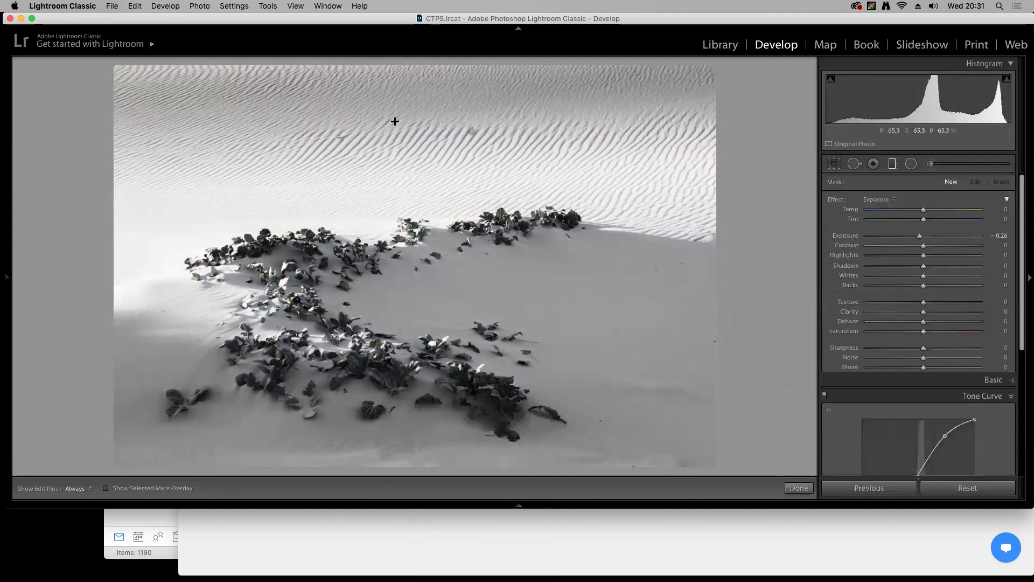
{"action": "left_click", "coordinate": [471, 131]}
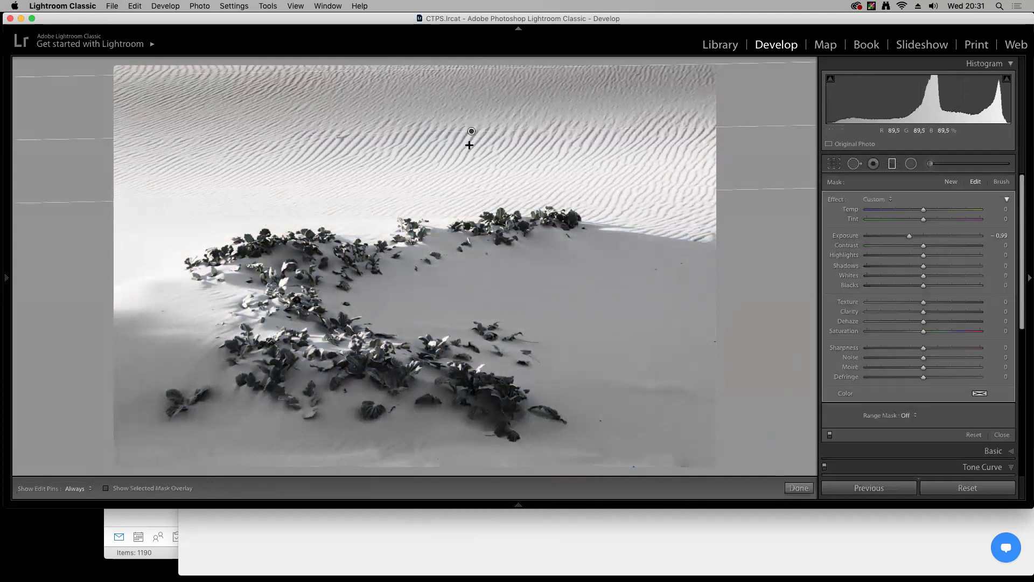
{"action": "left_click_drag", "start_coordinate": [471, 131], "coordinate": [471, 148]}
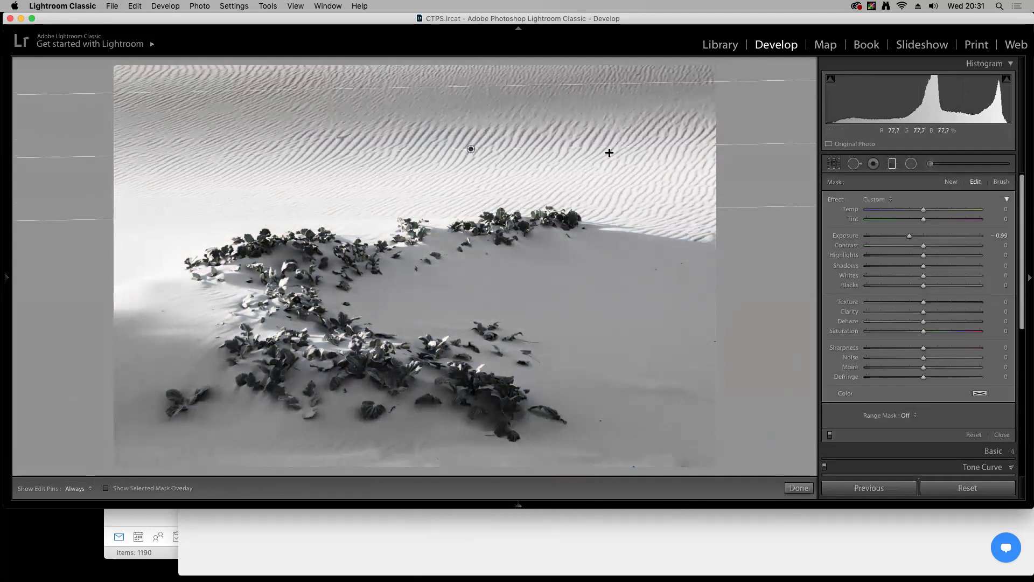
{"action": "left_click_drag", "start_coordinate": [637, 146], "coordinate": [639, 138]}
{"action": "left_click_drag", "start_coordinate": [470, 148], "coordinate": [474, 166]}
{"action": "left_click_drag", "start_coordinate": [910, 237], "coordinate": [909, 237]}
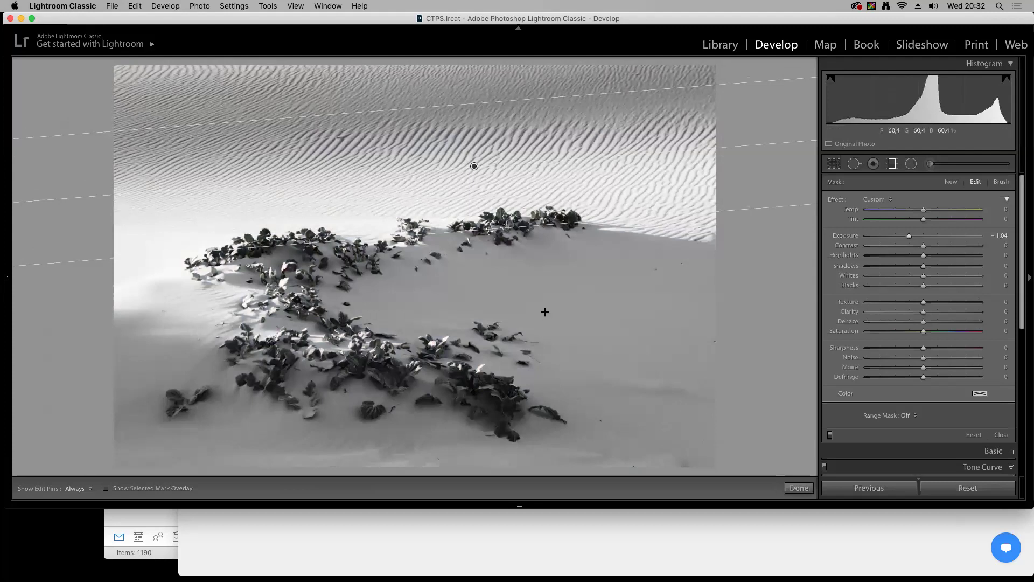
{"action": "key", "text": "m"}
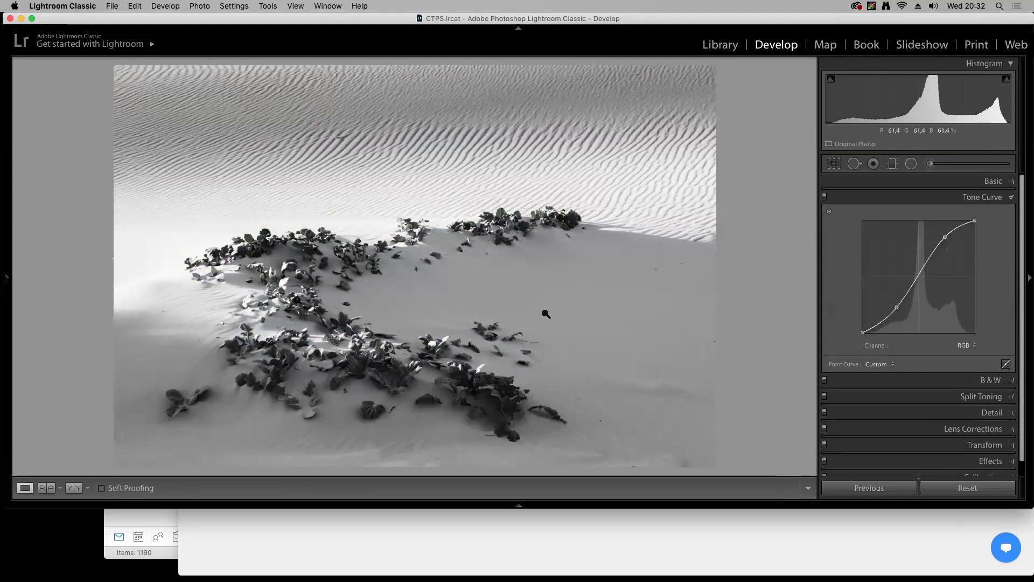
Compare the colour version and the monochrome virtual copy side by side in the Library's Survey view
{"action": "key", "text": "g"}
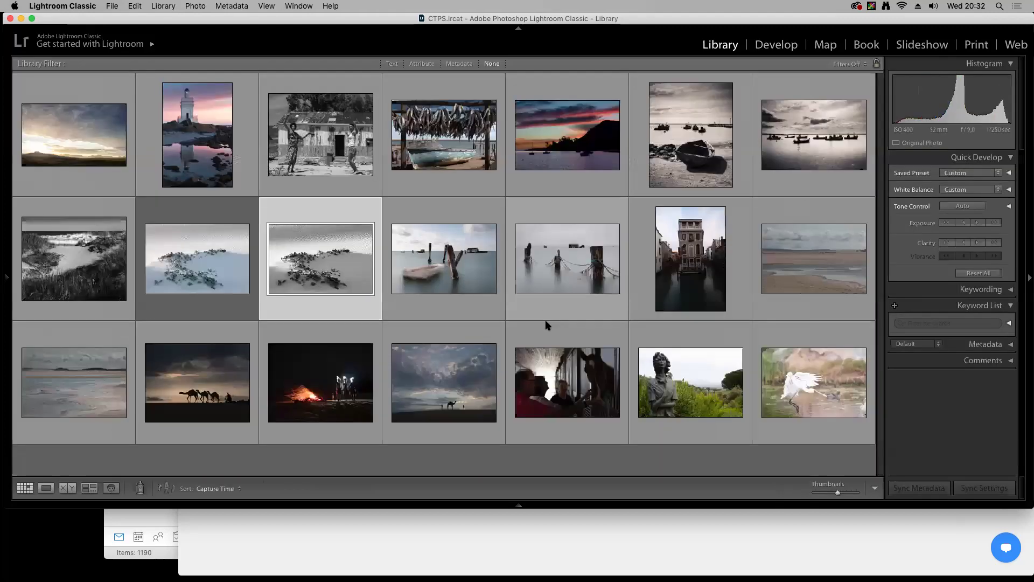
{"action": "left_click", "coordinate": [197, 258]}
{"action": "left_click", "coordinate": [320, 259], "text": "super"}
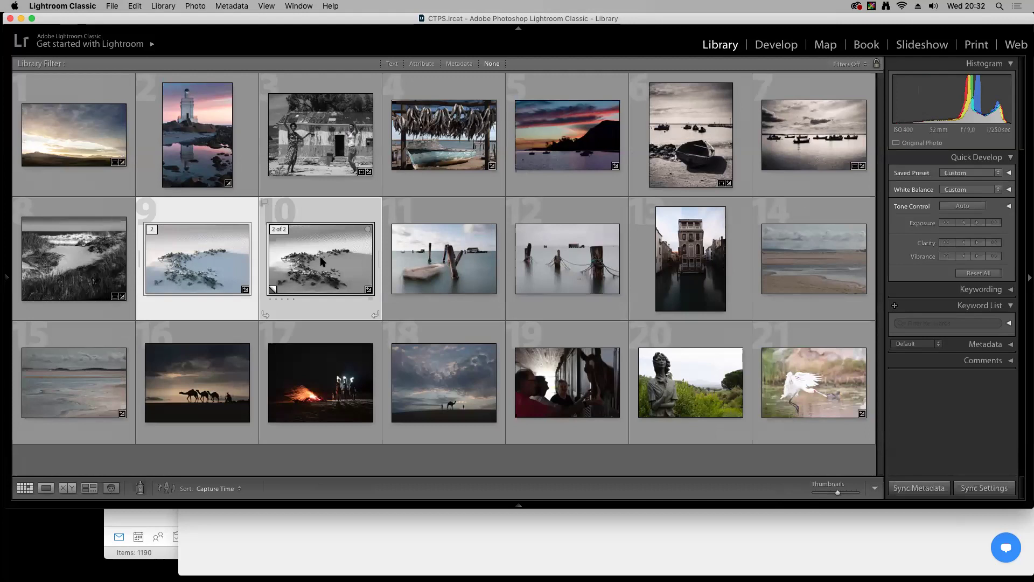
{"action": "key", "text": "n"}
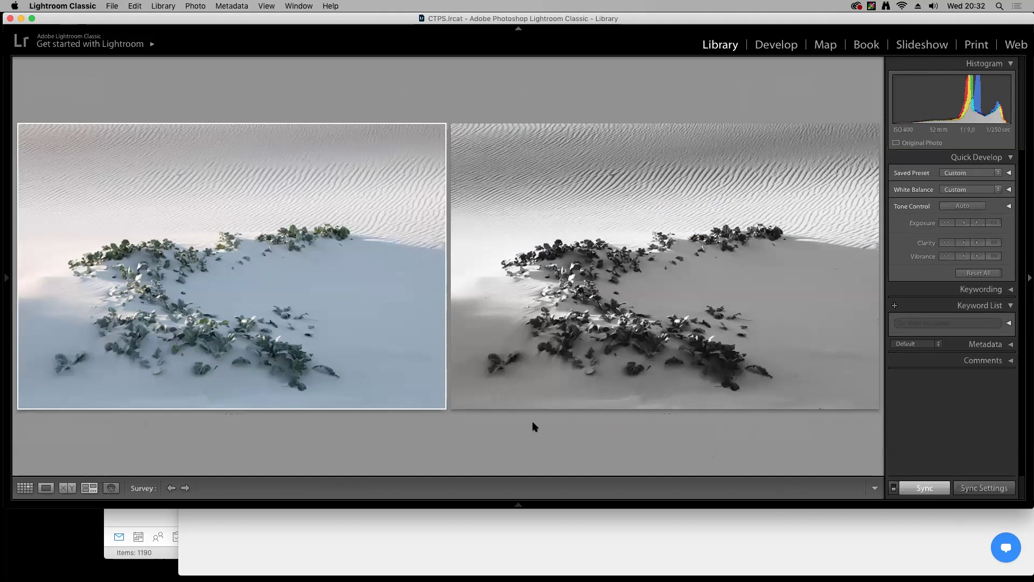
{"action": "key", "text": "g"}
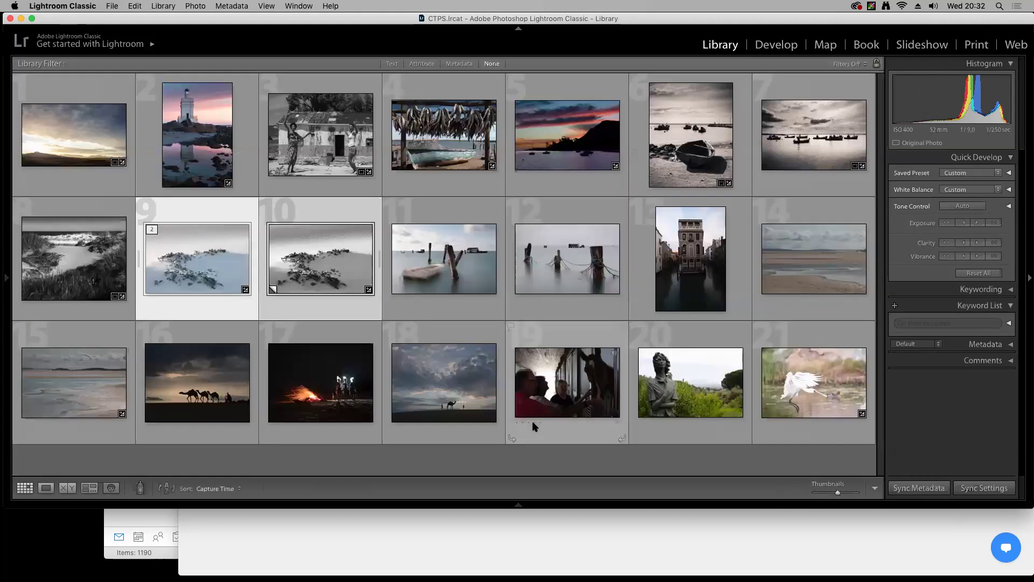
Open the long-exposure photo of the boat and wooden posts for developing
{"action": "key", "text": "Right"}
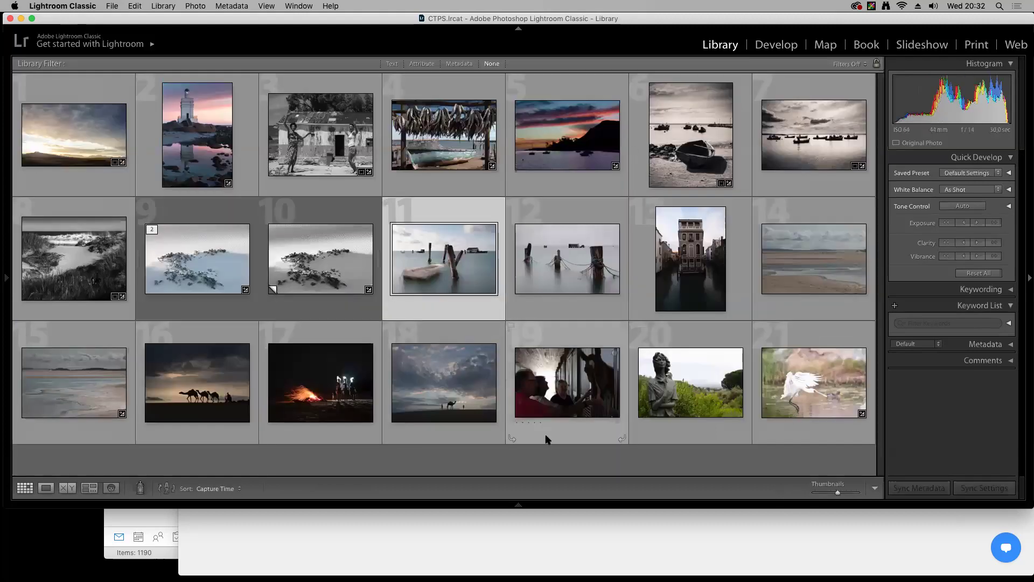
{"action": "key", "text": "d"}
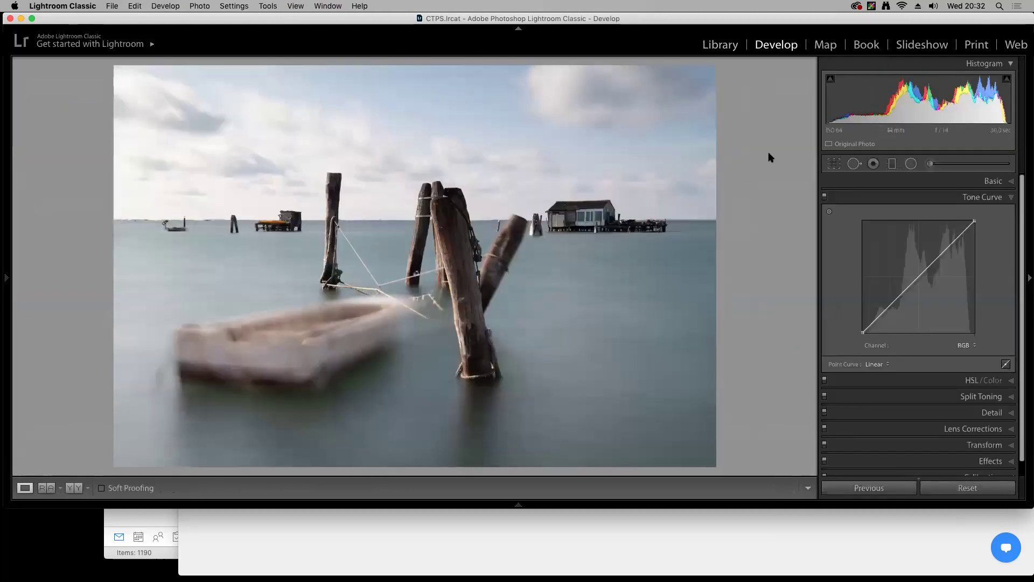
Straighten the boat photo by drawing the Straighten line along the horizon across nearly the full width, and apply the crop
{"action": "left_click", "coordinate": [834, 164]}
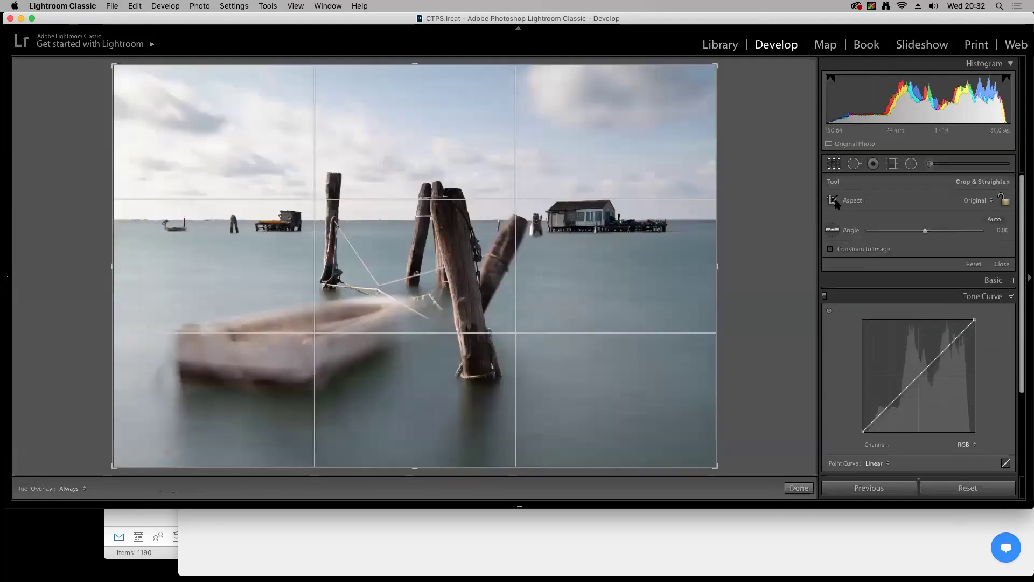
{"action": "left_click", "coordinate": [833, 230]}
{"action": "left_click_drag", "start_coordinate": [138, 219], "coordinate": [692, 220]}
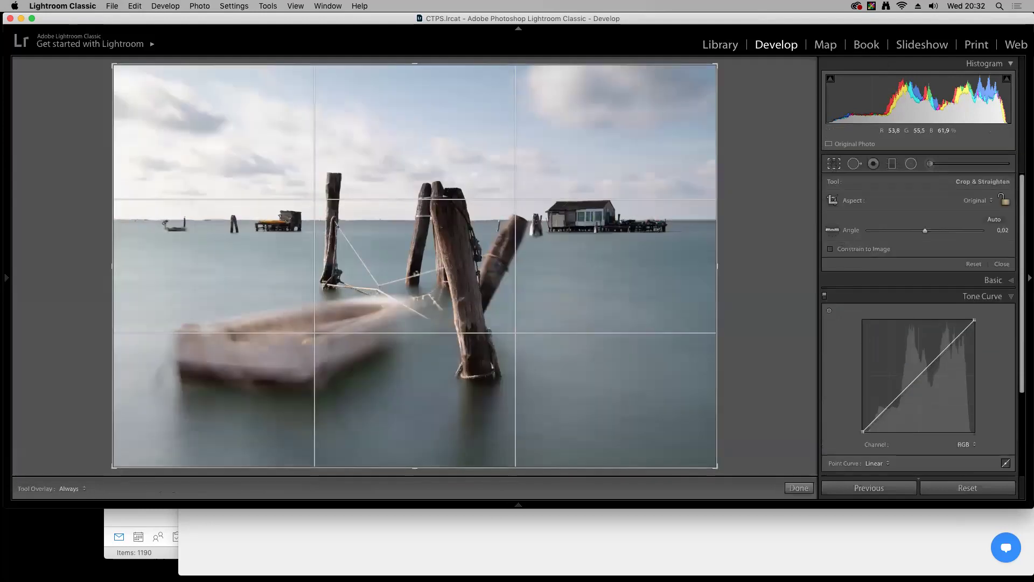
{"action": "left_click", "coordinate": [799, 488]}
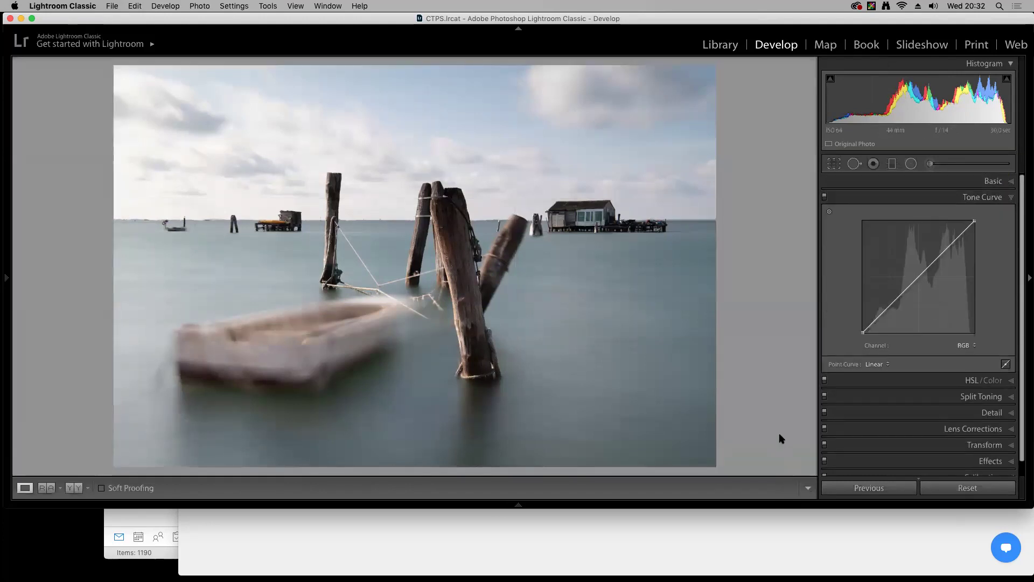
Lower the boat photo's overall exposure to -0.40 in the Basic adjustments
{"action": "left_click", "coordinate": [995, 183]}
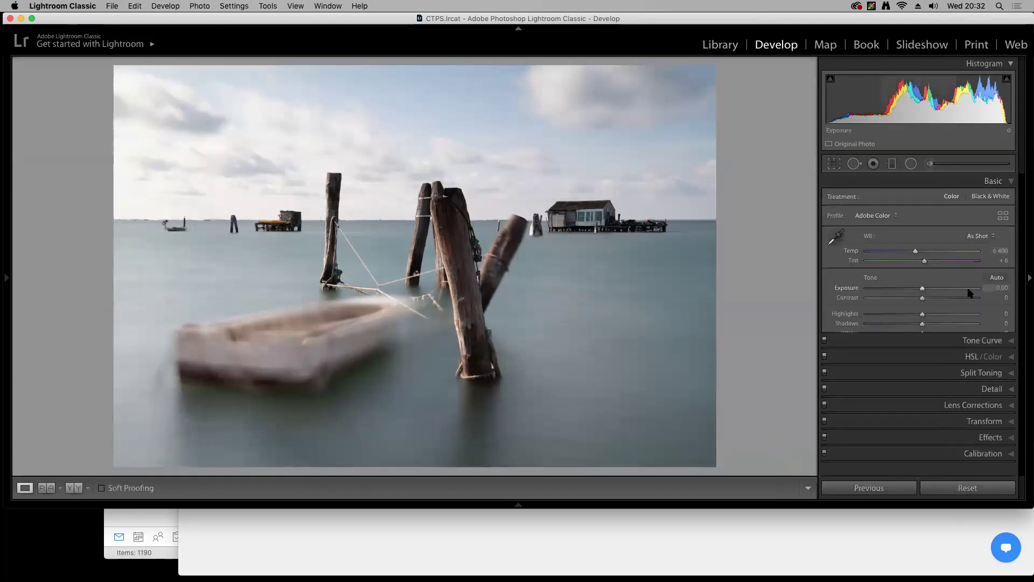
{"action": "left_click_drag", "start_coordinate": [922, 288], "coordinate": [920, 289]}
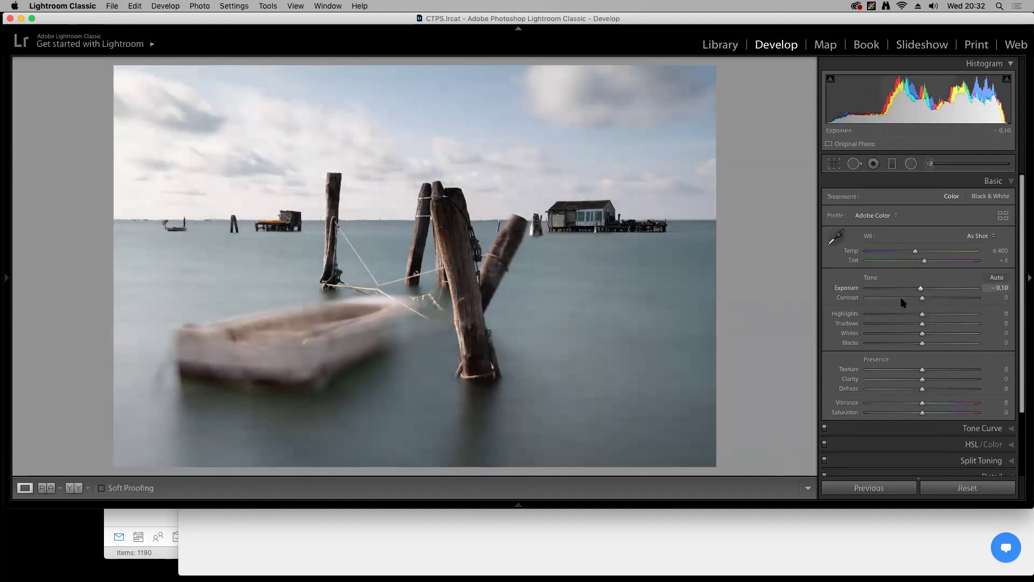
{"action": "left_click_drag", "start_coordinate": [920, 289], "coordinate": [918, 291]}
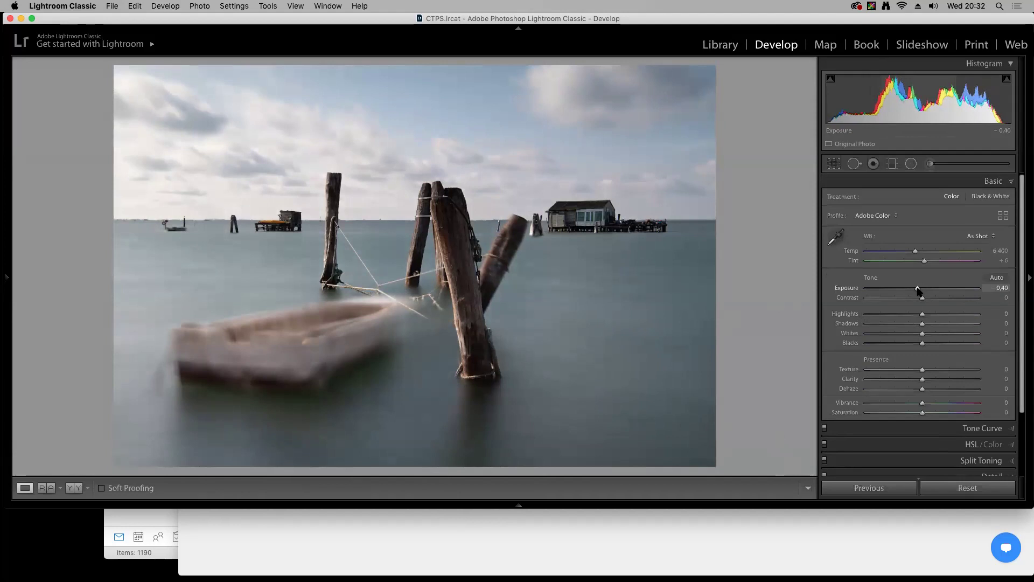
Set the photo's contrast to +20, highlights to -44, shadows to +66, whites to +28 and blacks to -22
{"action": "left_click_drag", "start_coordinate": [921, 315], "coordinate": [941, 325]}
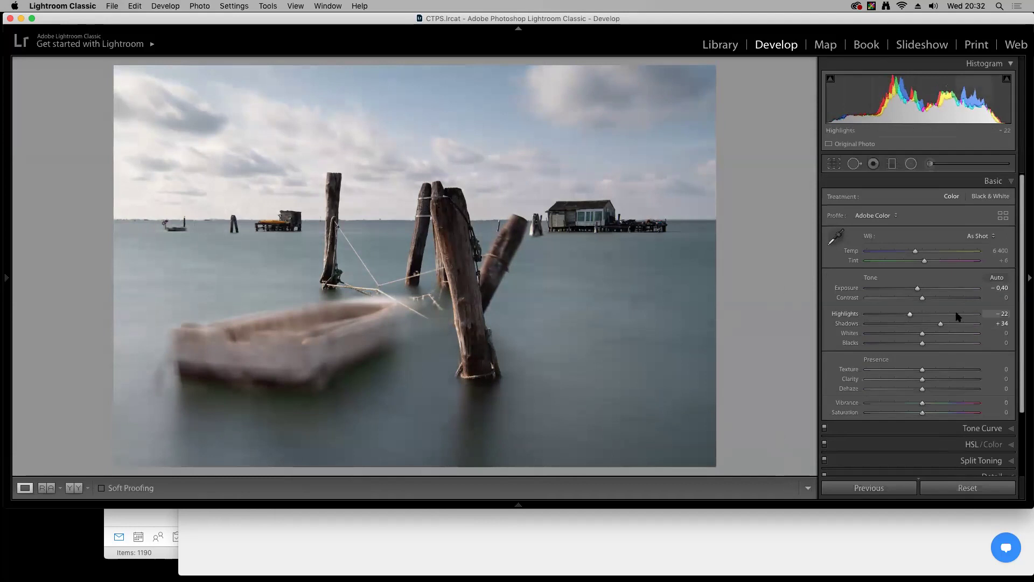
{"action": "left_click_drag", "start_coordinate": [940, 325], "coordinate": [942, 327]}
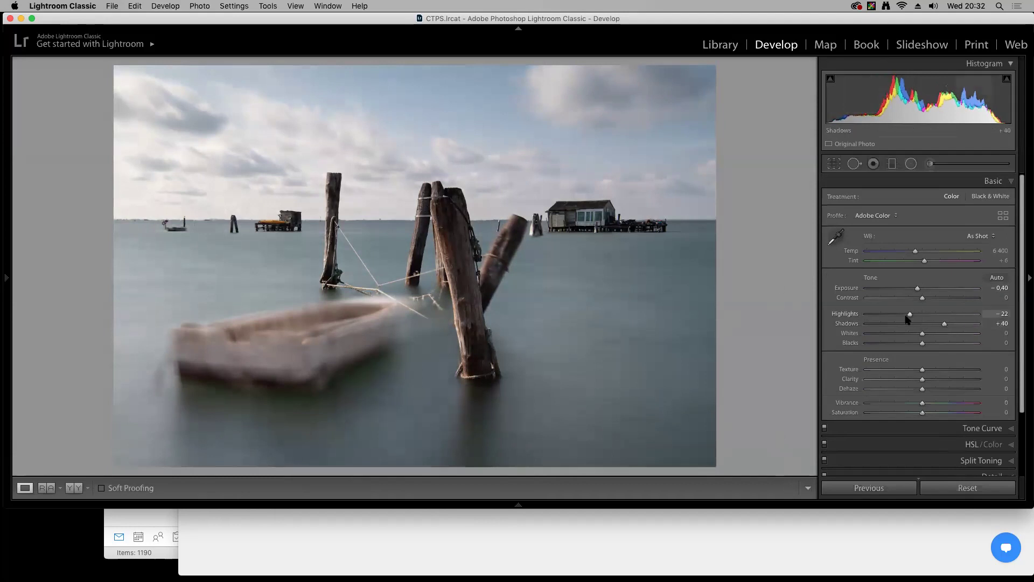
{"action": "left_click_drag", "start_coordinate": [907, 314], "coordinate": [933, 297]}
{"action": "left_click_drag", "start_coordinate": [922, 333], "coordinate": [937, 334]}
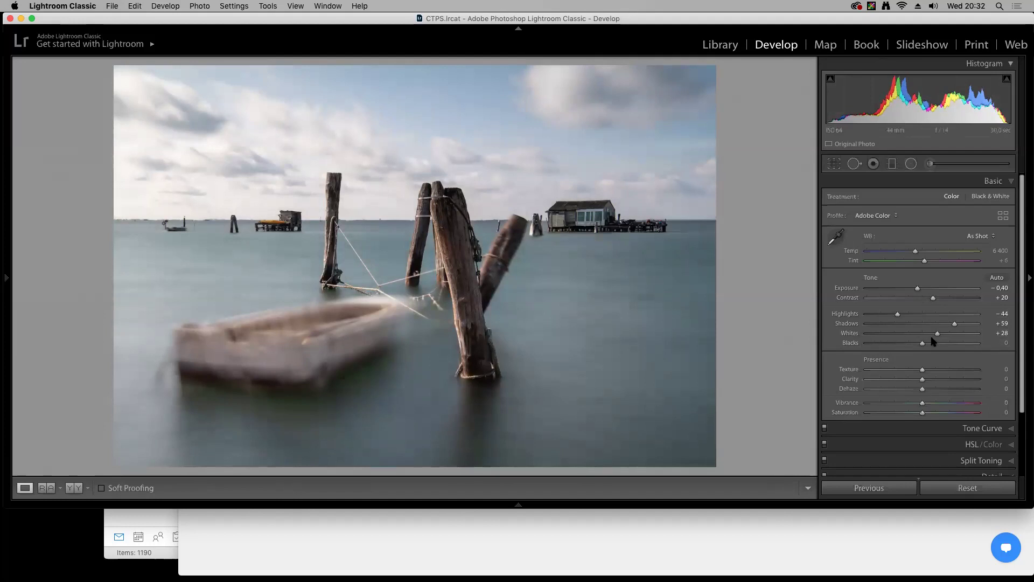
{"action": "left_click_drag", "start_coordinate": [956, 324], "coordinate": [959, 324]}
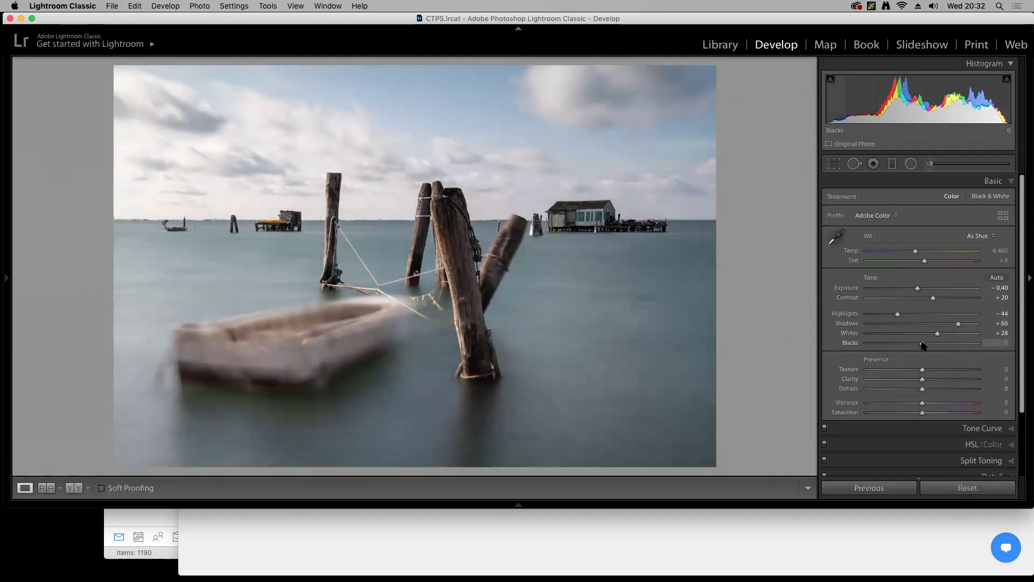
{"action": "left_click_drag", "start_coordinate": [922, 343], "coordinate": [909, 343]}
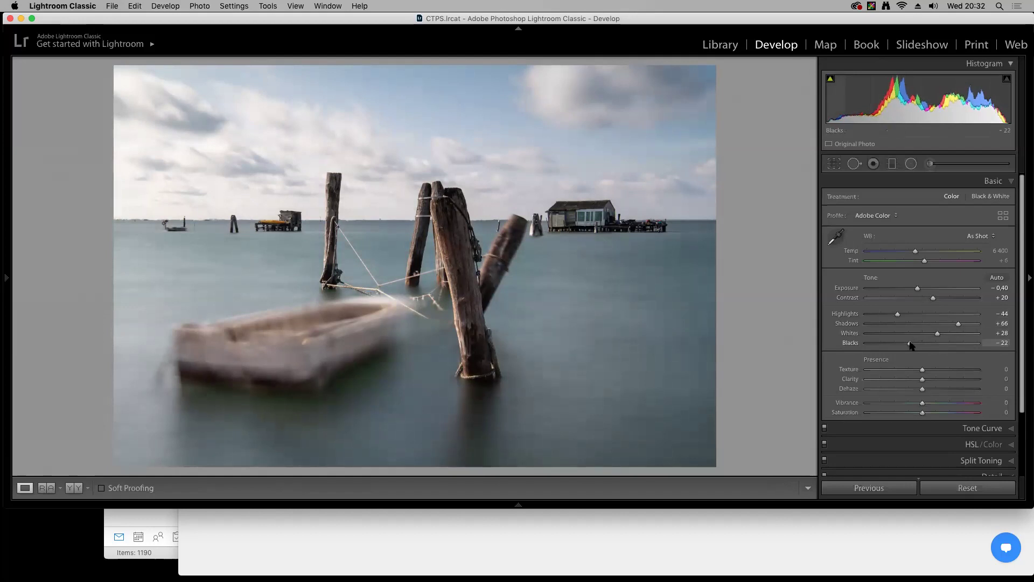
Compare the before and after versions side by side, and set the photo's clarity to +13
{"action": "key", "text": "y"}
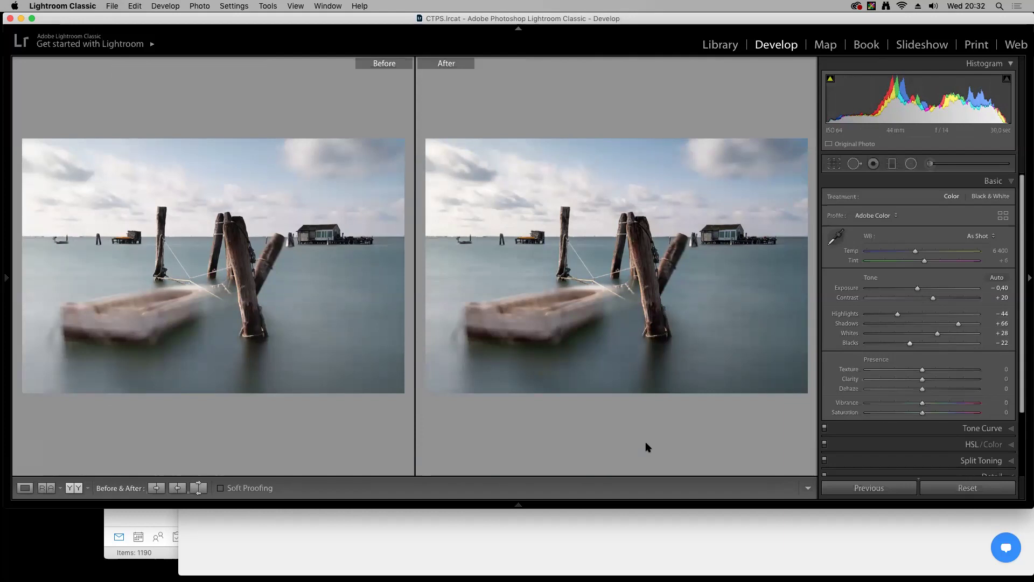
{"action": "key", "text": "y"}
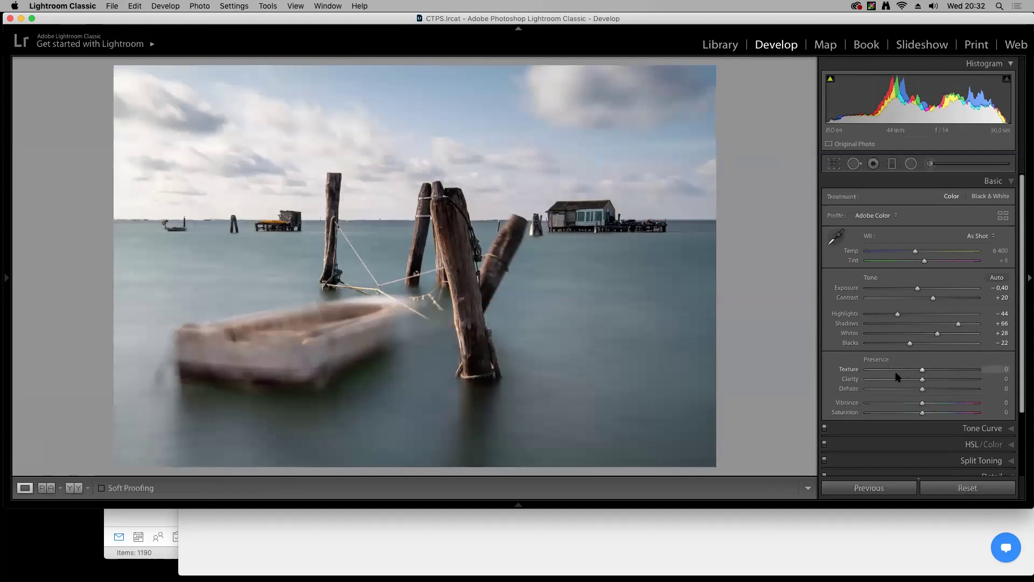
{"action": "left_click_drag", "start_coordinate": [922, 380], "coordinate": [927, 380]}
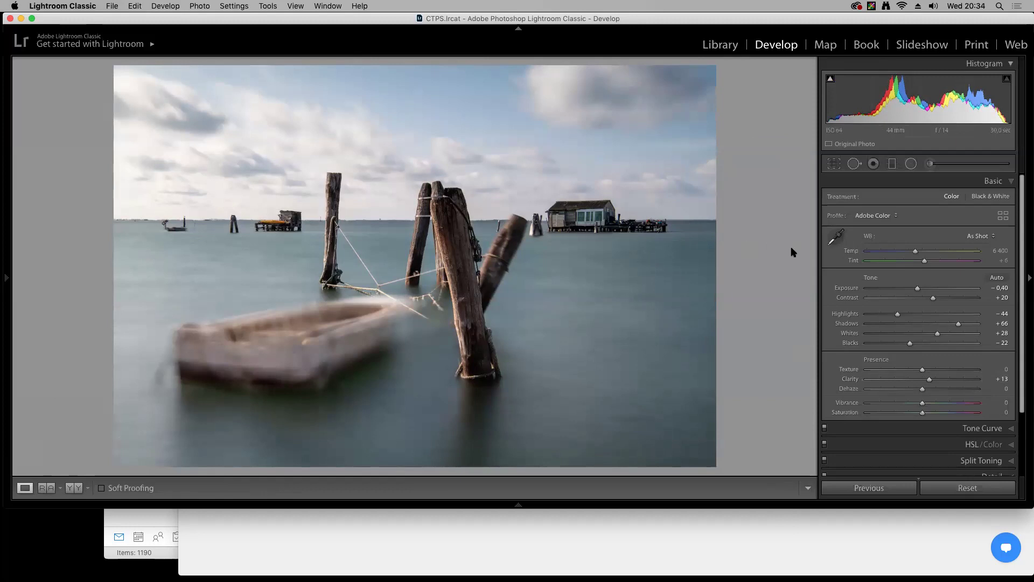
Brighten the photo from the right with a wide sideways graduated filter at exposure 0.77, and compare it switched off and on
{"action": "left_click", "coordinate": [891, 163]}
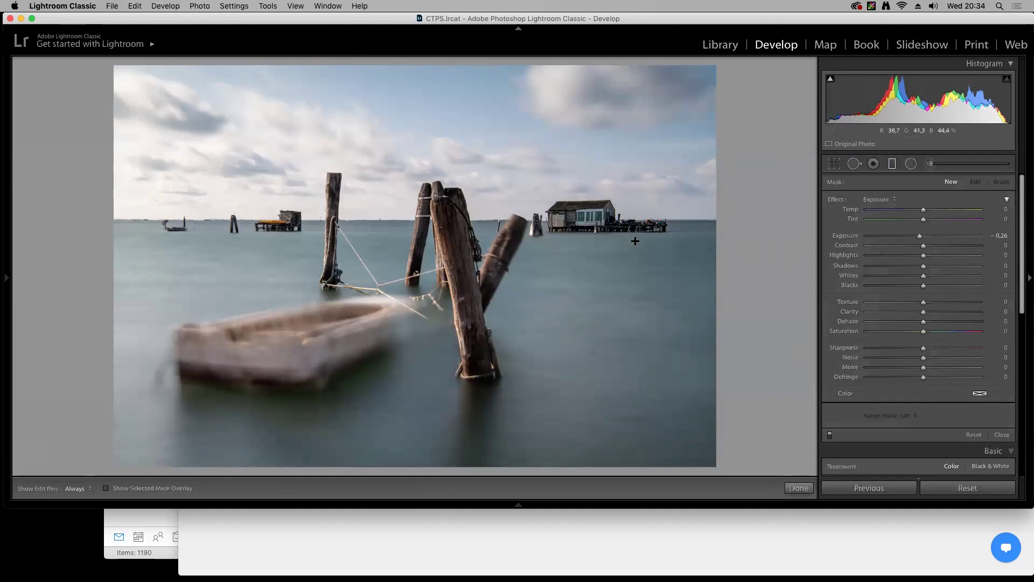
{"action": "left_click_drag", "start_coordinate": [648, 242], "coordinate": [520, 242]}
{"action": "left_click_drag", "start_coordinate": [436, 238], "coordinate": [307, 241]}
{"action": "left_click_drag", "start_coordinate": [919, 238], "coordinate": [931, 236]}
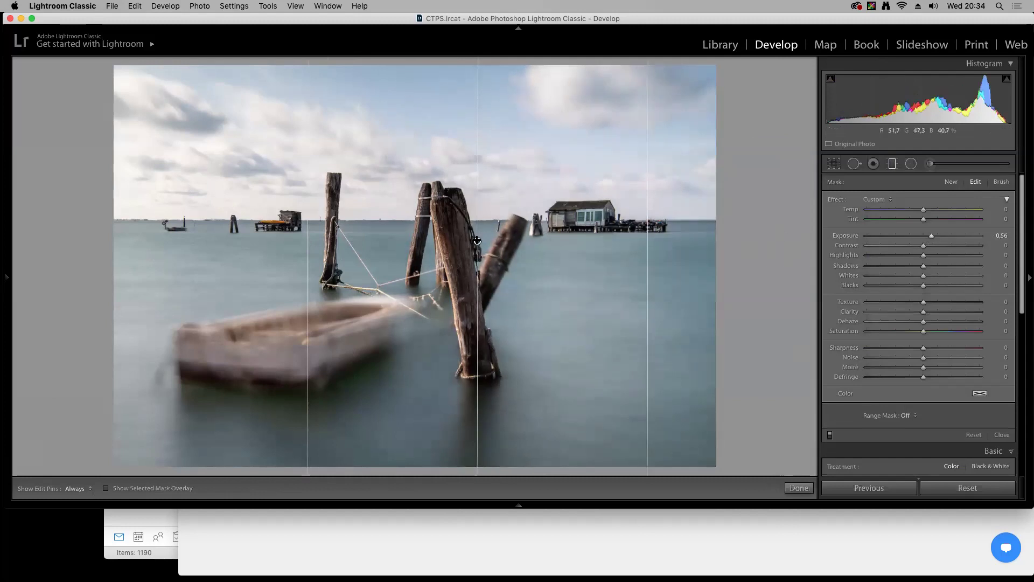
{"action": "left_click_drag", "start_coordinate": [307, 256], "coordinate": [189, 259]}
{"action": "left_click_drag", "start_coordinate": [930, 238], "coordinate": [936, 239]}
{"action": "left_click_drag", "start_coordinate": [186, 239], "coordinate": [151, 238]}
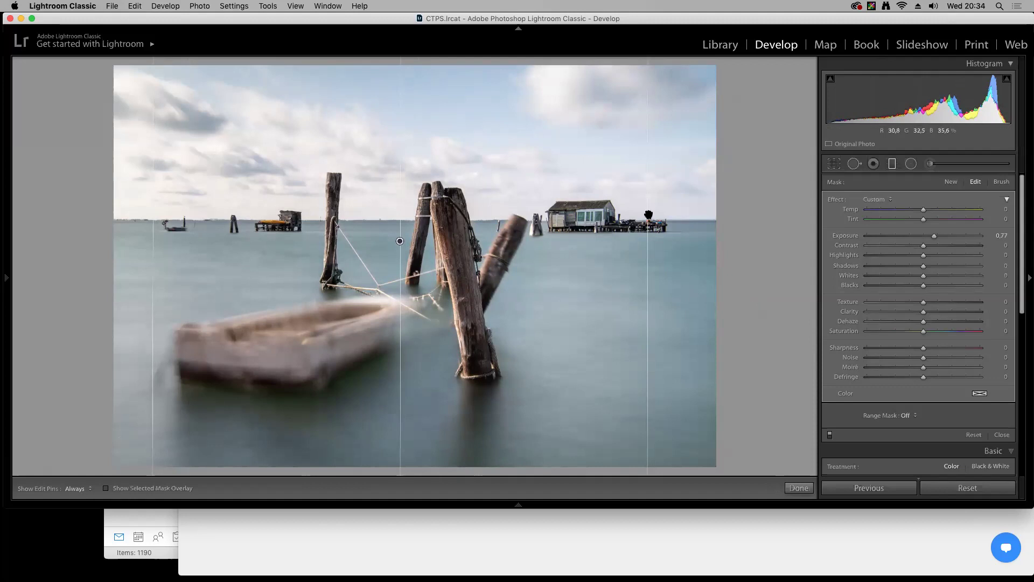
{"action": "left_click", "coordinate": [829, 435]}
{"action": "left_click", "coordinate": [829, 434]}
{"action": "left_click", "coordinate": [830, 434]}
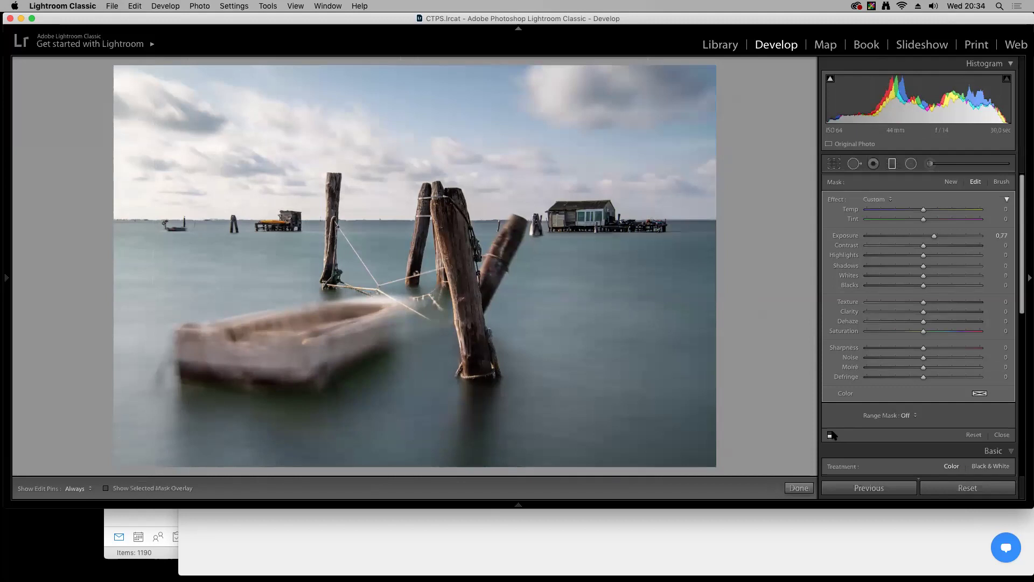
{"action": "left_click", "coordinate": [829, 435]}
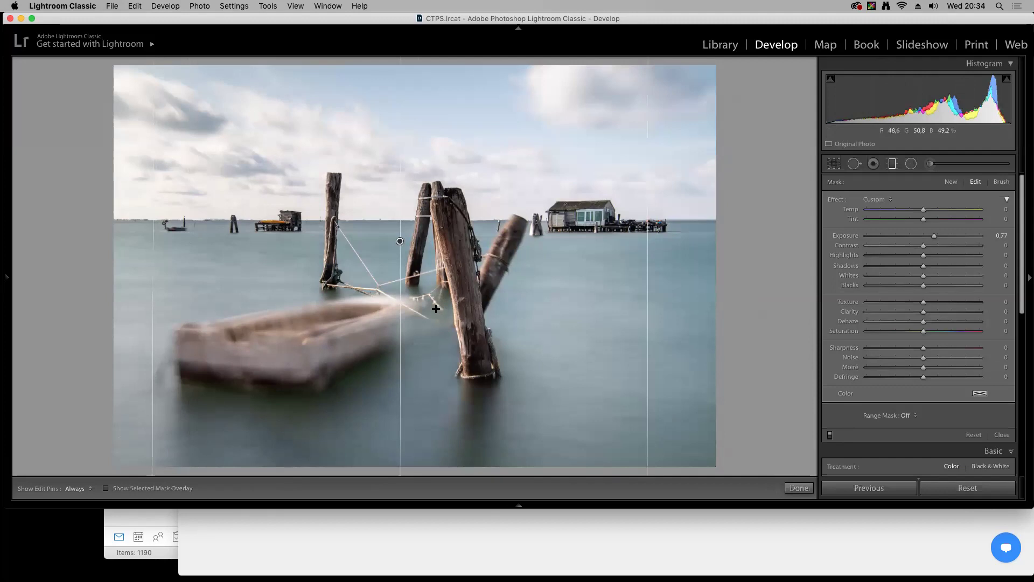
Try replacing the brightening filter with one darkening from the left at exposure -0.46, and return to the history state before its deletion
{"action": "key", "text": "Delete"}
{"action": "left_click_drag", "start_coordinate": [139, 253], "coordinate": [493, 258]}
{"action": "left_click_drag", "start_coordinate": [918, 235], "coordinate": [916, 235]}
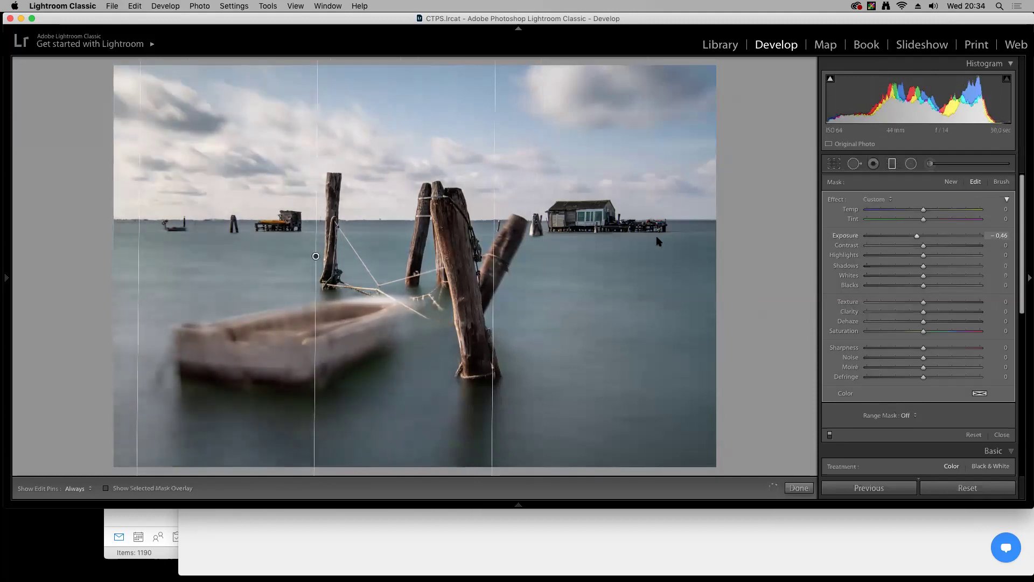
{"action": "left_click_drag", "start_coordinate": [316, 255], "coordinate": [297, 256]}
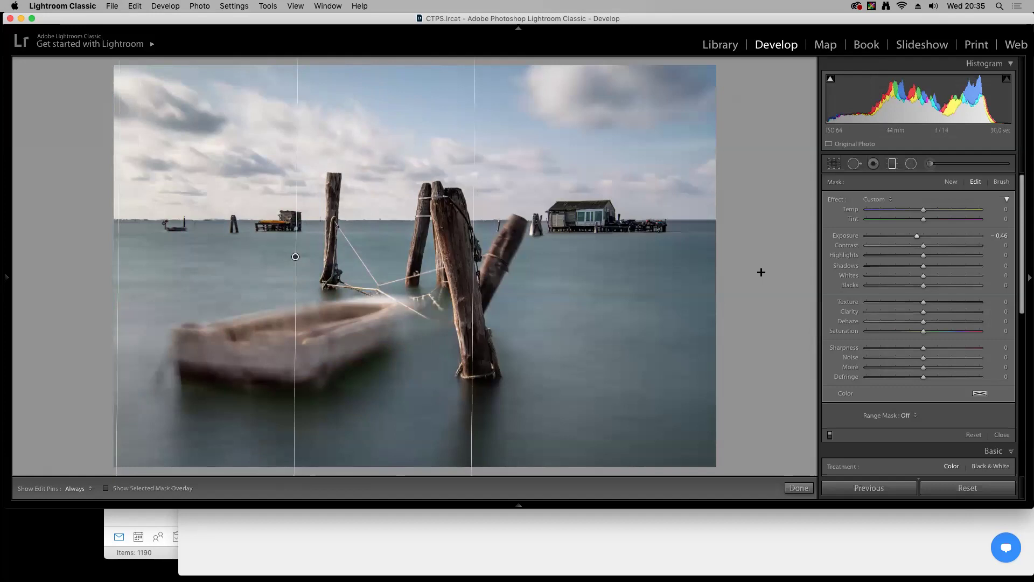
{"action": "mouse_move", "coordinate": [6, 277]}
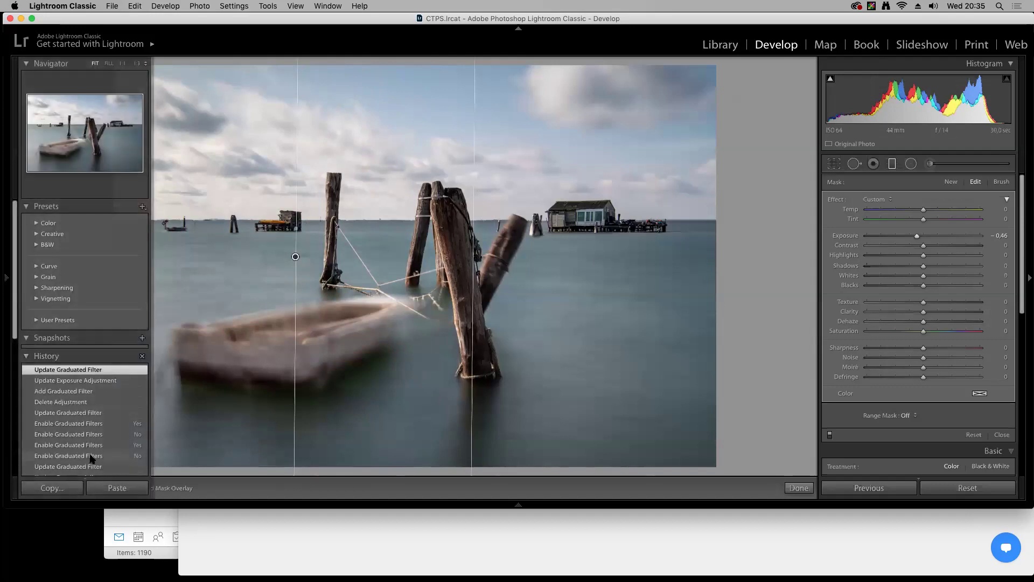
{"action": "left_click", "coordinate": [69, 413]}
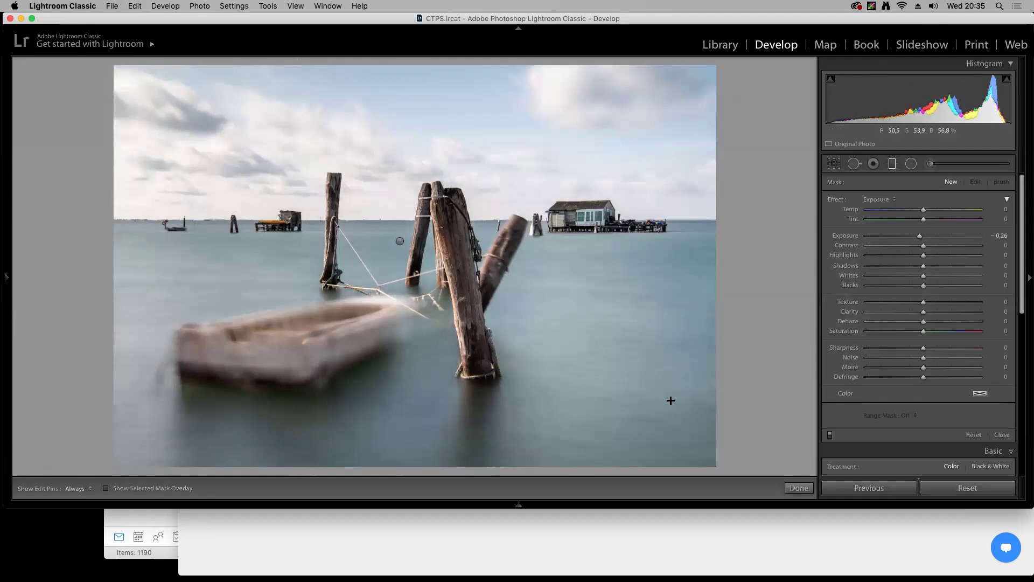
Darken the lower right and lower left corners of the water with diagonal graduated filters at exposure -0.57
{"action": "left_click_drag", "start_coordinate": [694, 459], "coordinate": [589, 319]}
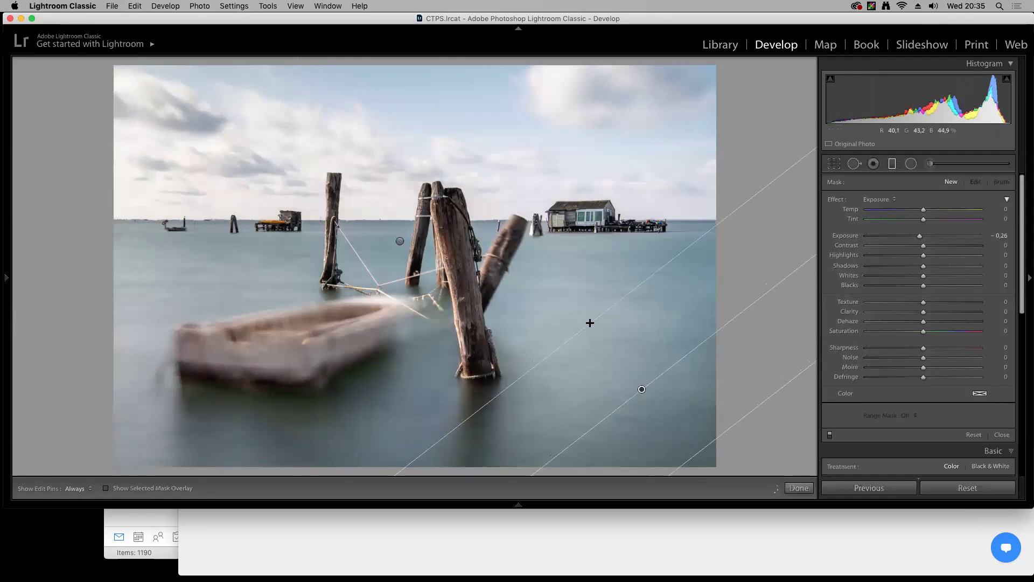
{"action": "left_click_drag", "start_coordinate": [919, 235], "coordinate": [915, 237]}
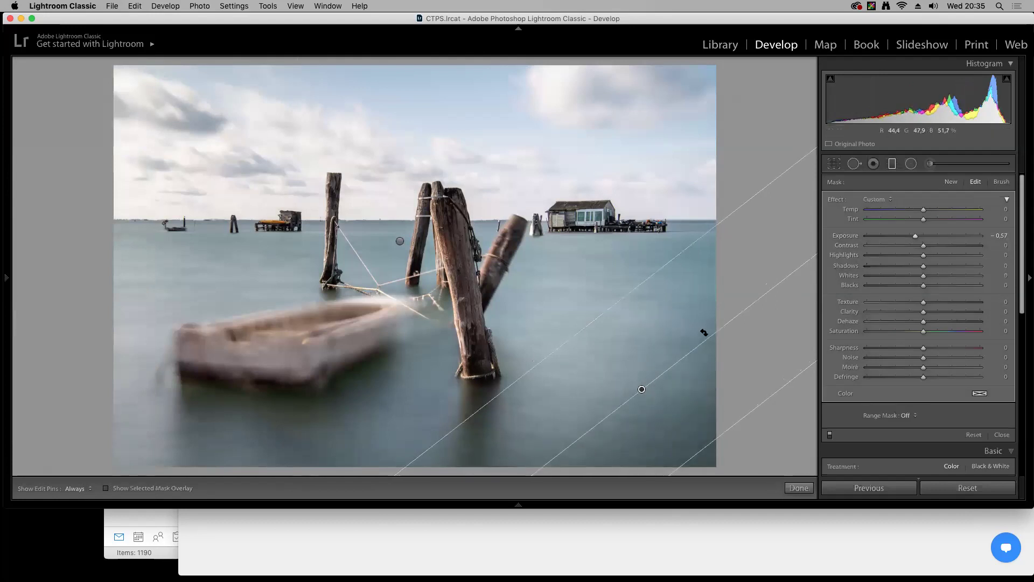
{"action": "left_click_drag", "start_coordinate": [637, 385], "coordinate": [554, 374]}
{"action": "left_click_drag", "start_coordinate": [138, 454], "coordinate": [250, 357]}
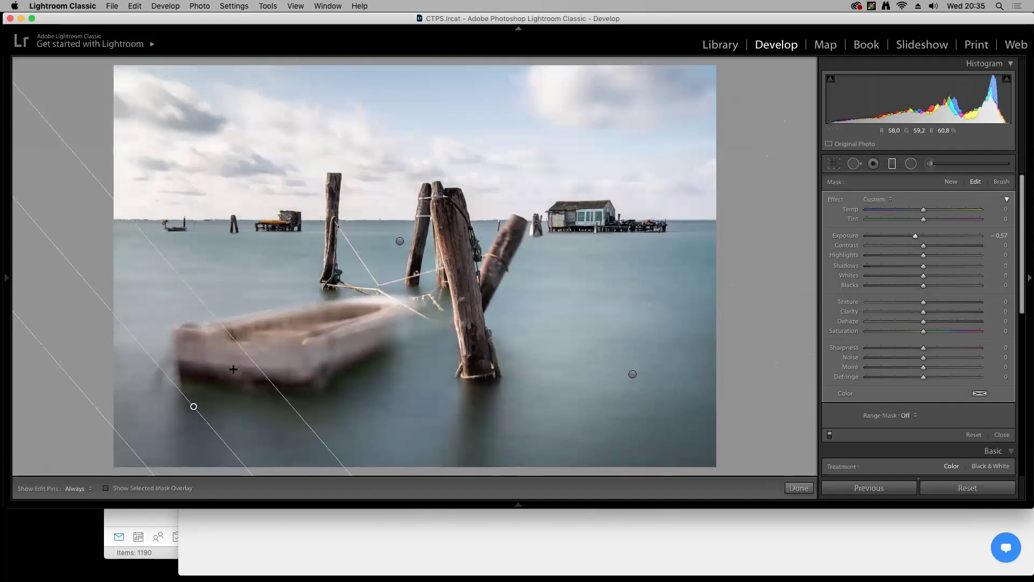
Add a graduated filter over the sky reaching just below the horizon, with exposure -1.16, contrast 20 and clarity 15
{"action": "left_click_drag", "start_coordinate": [469, 70], "coordinate": [468, 214]}
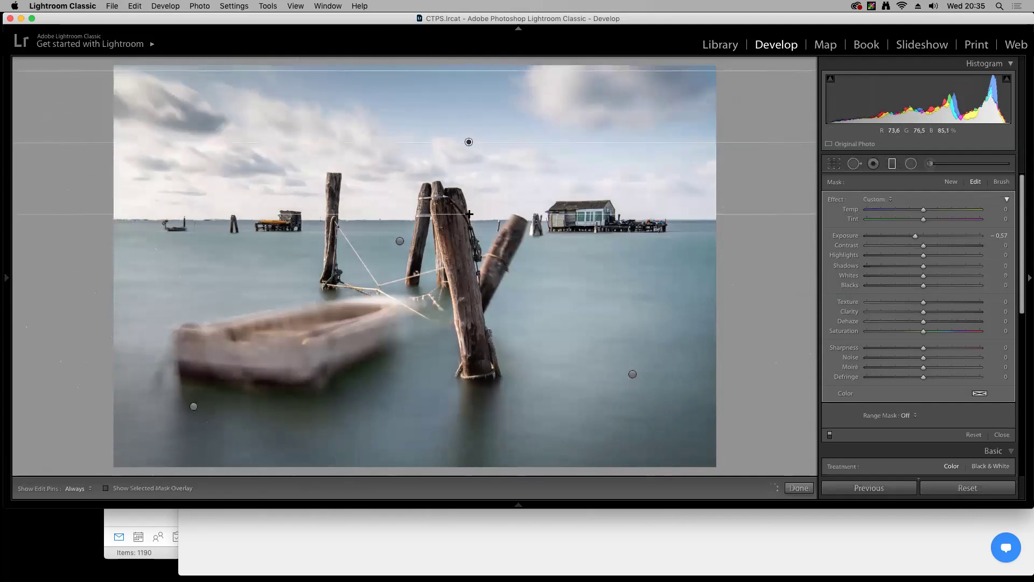
{"action": "left_click_drag", "start_coordinate": [914, 236], "coordinate": [935, 246]}
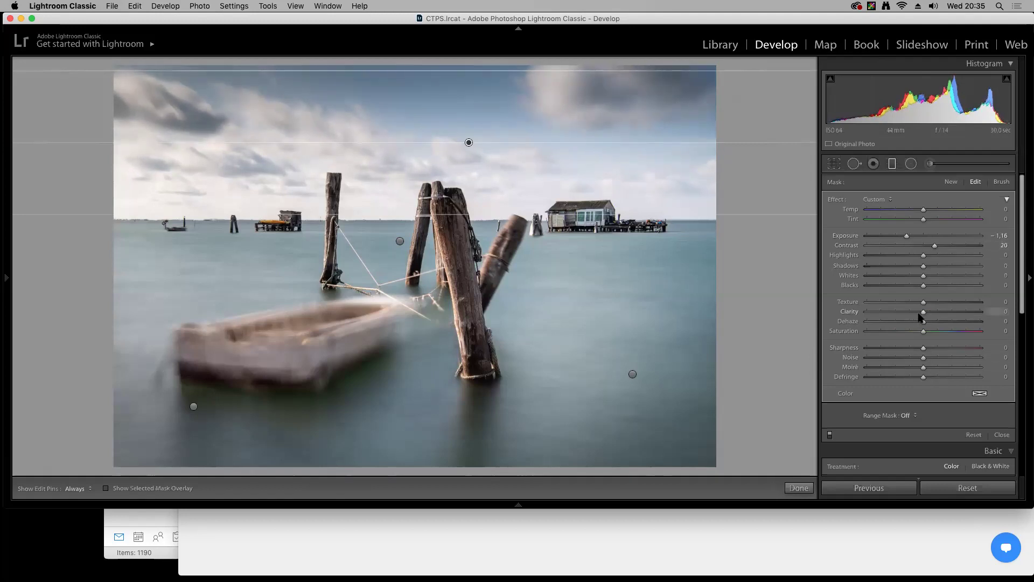
{"action": "left_click_drag", "start_coordinate": [922, 313], "coordinate": [931, 312]}
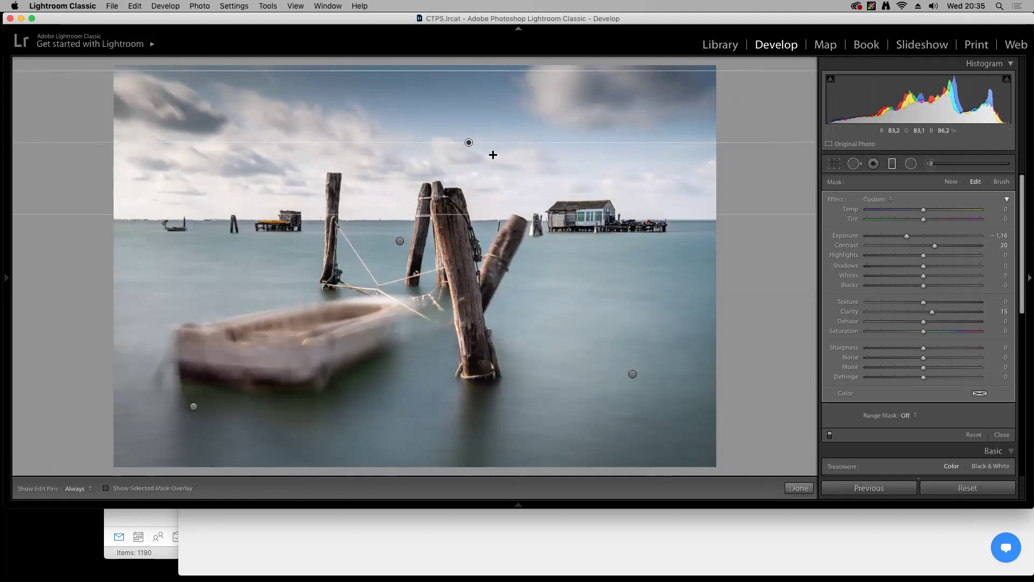
{"action": "left_click_drag", "start_coordinate": [467, 142], "coordinate": [467, 167]}
{"action": "left_click_drag", "start_coordinate": [465, 97], "coordinate": [463, 120]}
{"action": "left_click_drag", "start_coordinate": [466, 186], "coordinate": [464, 183]}
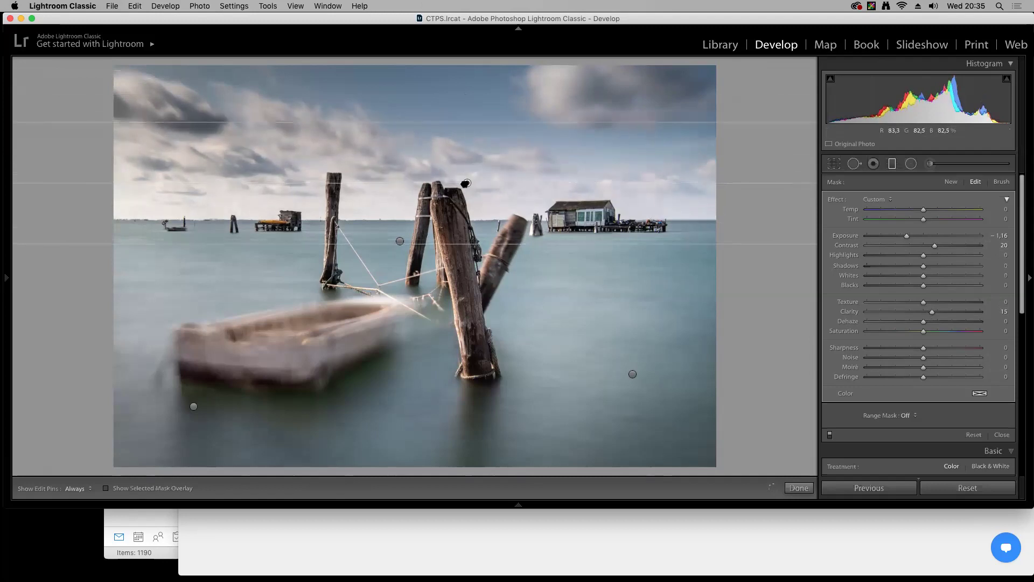
Restrict the sky filter with a luminance range mask of 44/100 and smoothness 43, and check the graduated filters off and on
{"action": "left_click", "coordinate": [906, 415]}
{"action": "left_click", "coordinate": [915, 429]}
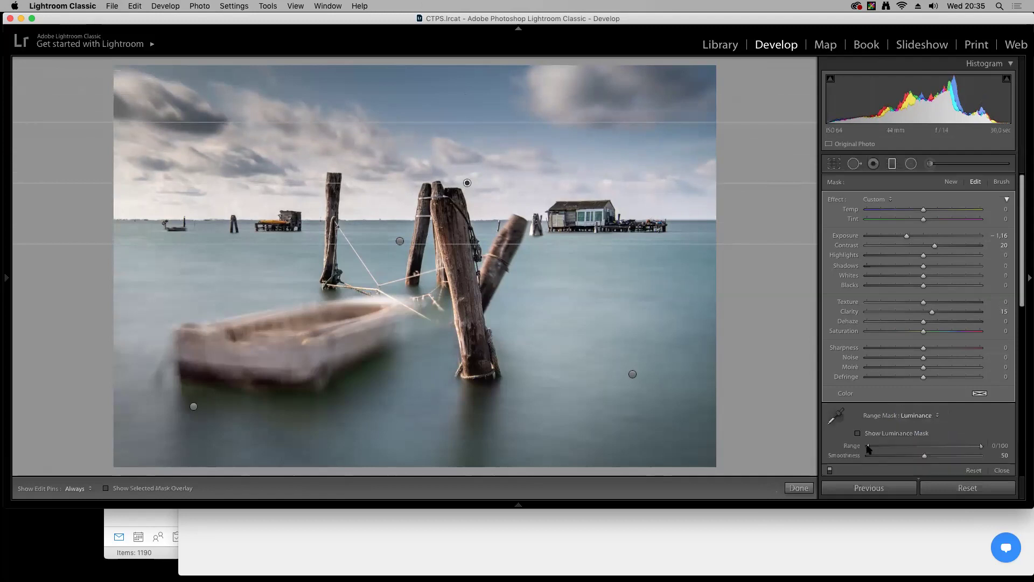
{"action": "left_click_drag", "start_coordinate": [868, 446], "coordinate": [917, 459]}
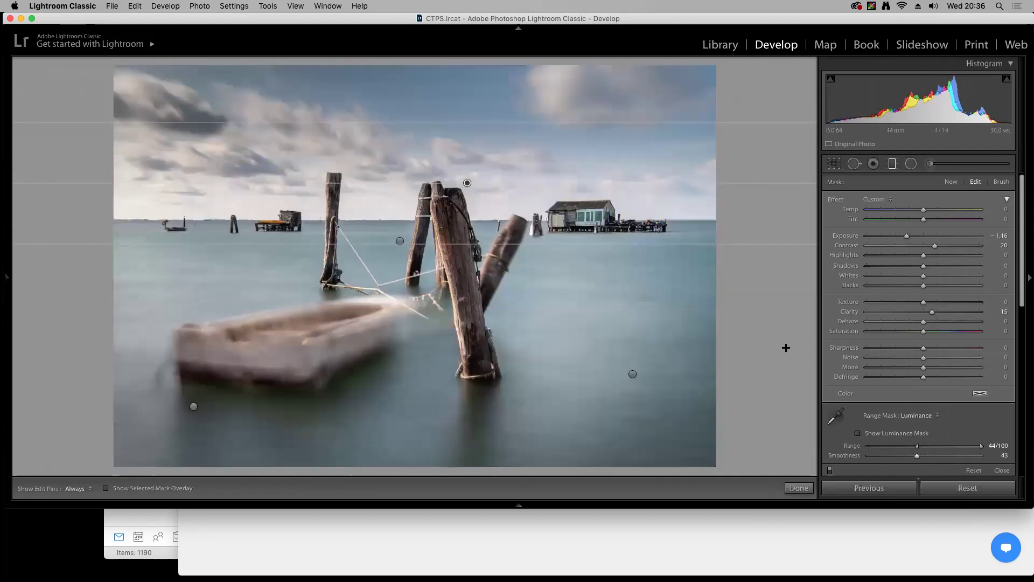
{"action": "left_click", "coordinate": [830, 470]}
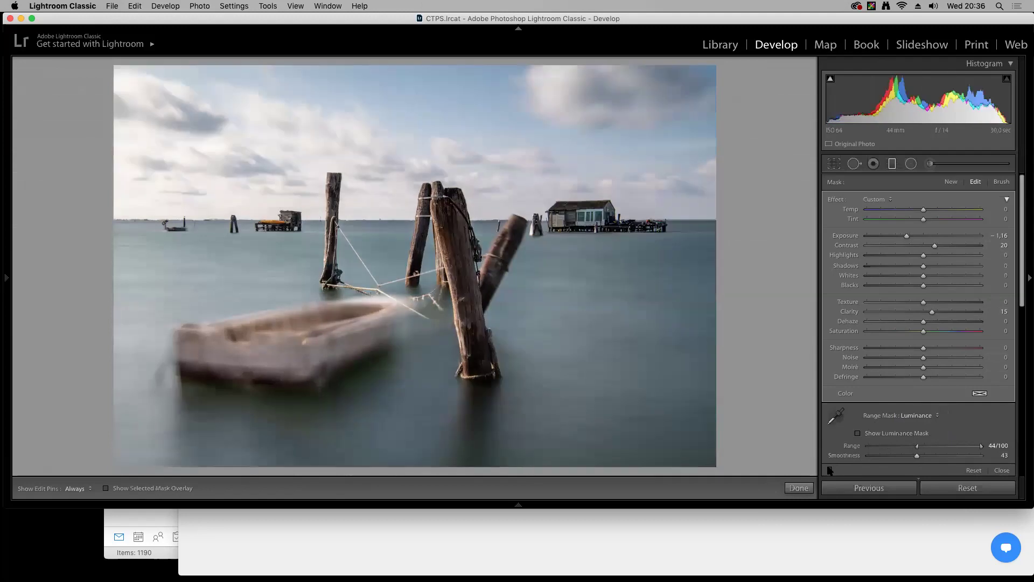
{"action": "left_click", "coordinate": [830, 470]}
{"action": "left_click", "coordinate": [830, 470]}
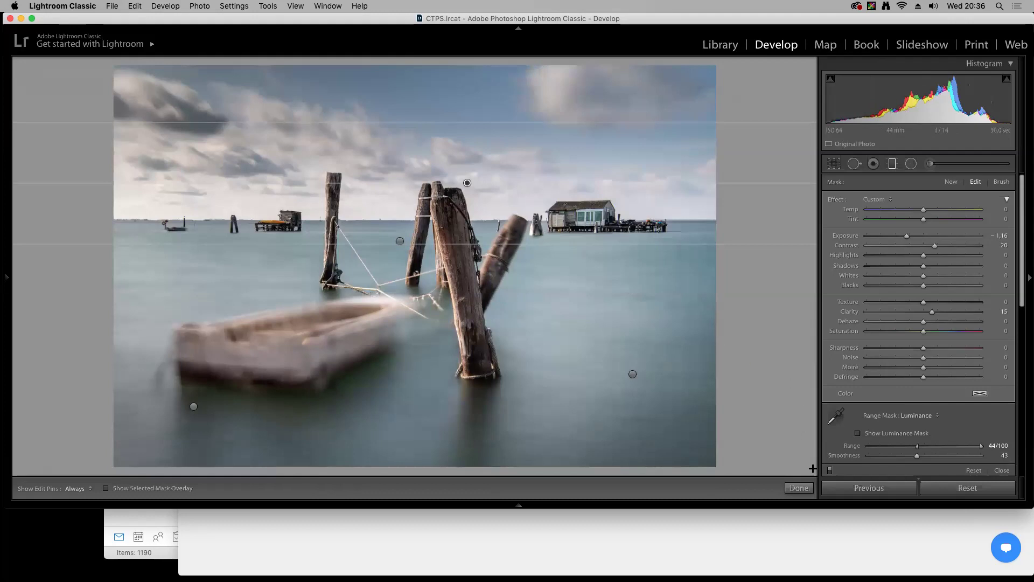
{"action": "left_click", "coordinate": [799, 488]}
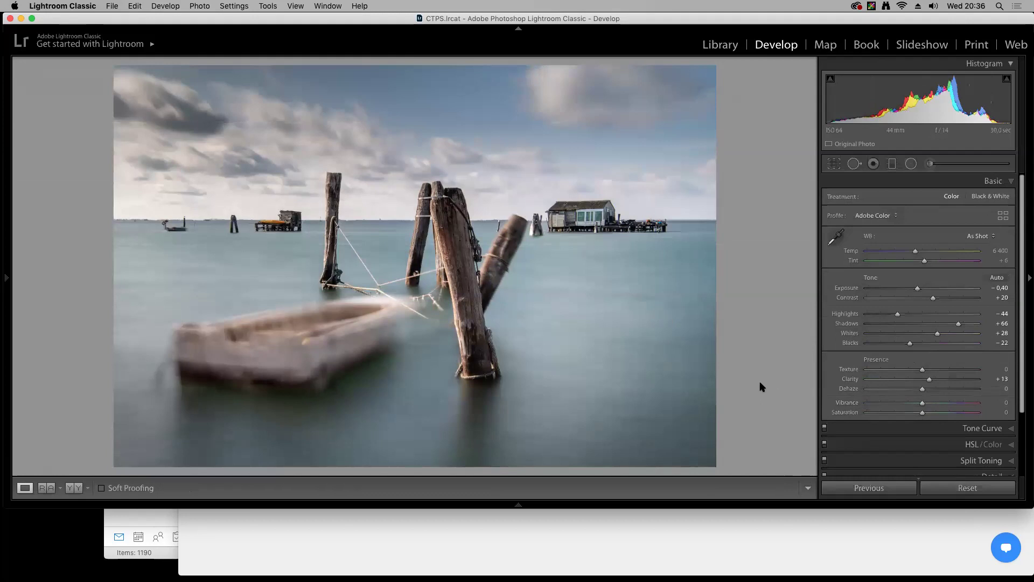
Set vibrance to +25 and raise the saturation of red to +29, orange to +39 and yellow to +21
{"action": "left_click_drag", "start_coordinate": [922, 403], "coordinate": [929, 404]}
{"action": "left_click_drag", "start_coordinate": [934, 404], "coordinate": [935, 404]}
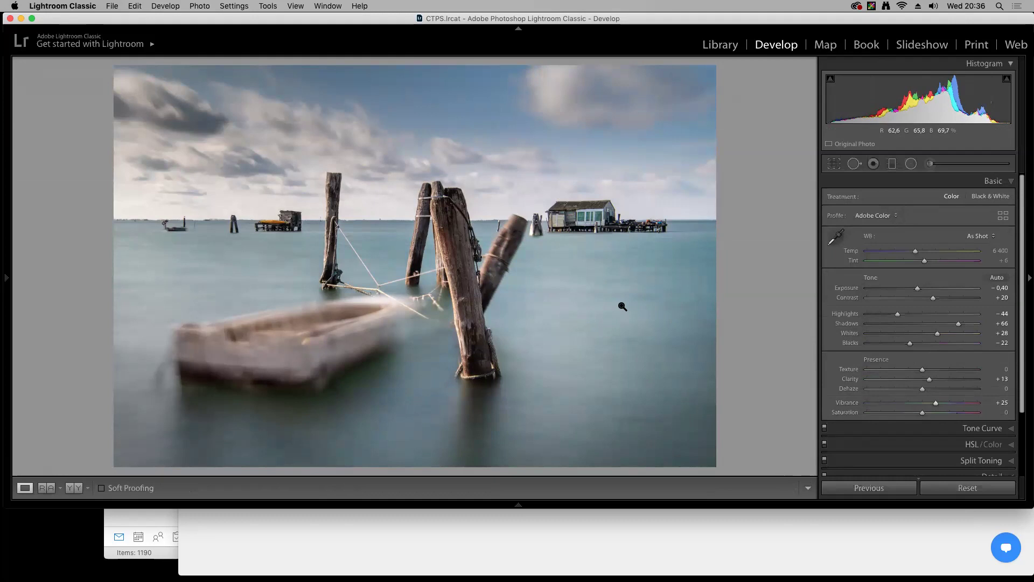
{"action": "left_click", "coordinate": [976, 445]}
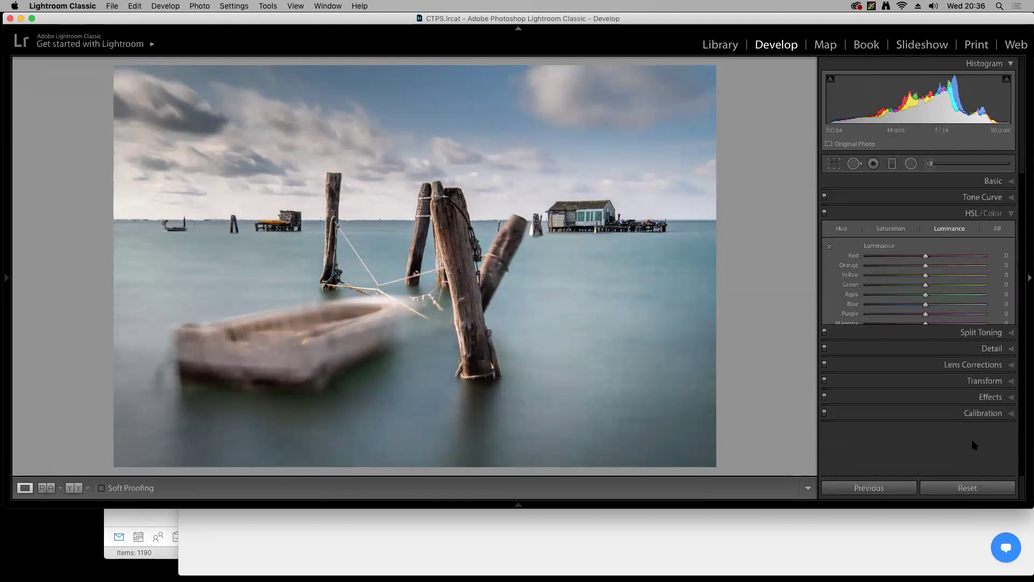
{"action": "left_click", "coordinate": [890, 228]}
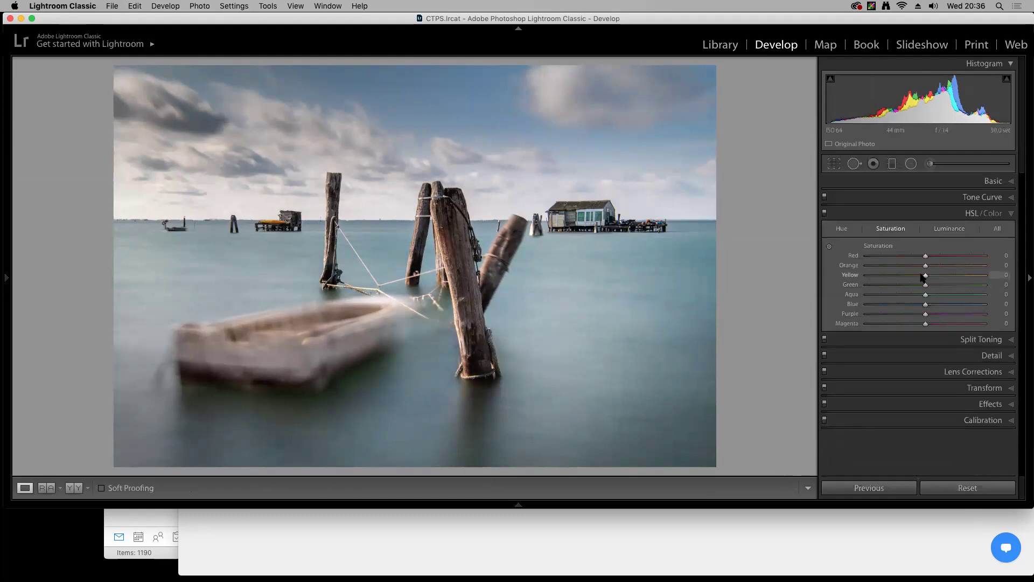
{"action": "left_click_drag", "start_coordinate": [926, 267], "coordinate": [948, 268]}
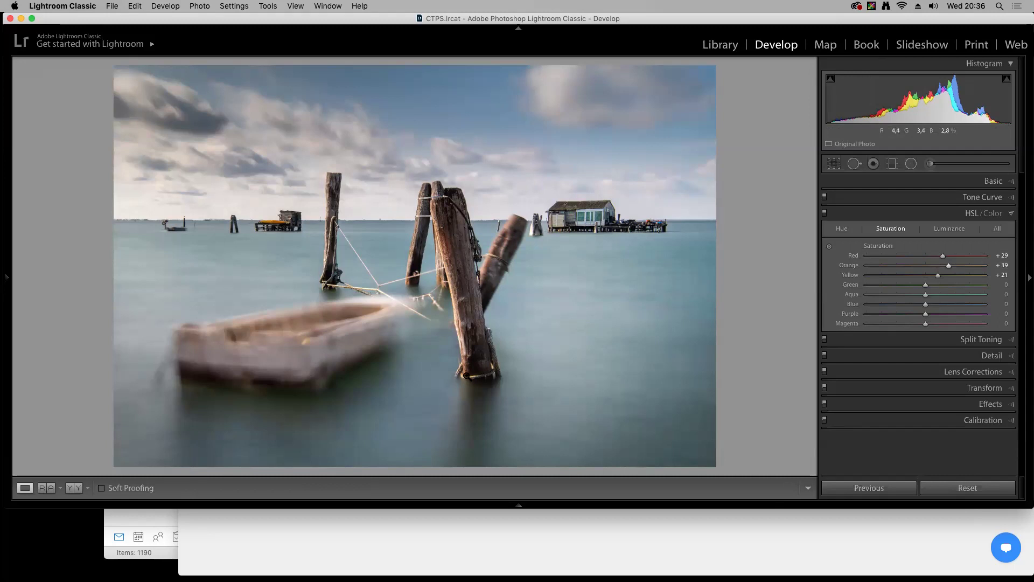
Weaken the corner graduated filters in the water, setting the lower right one to exposure -0.08 and the lower left one to -0.39
{"action": "left_click", "coordinate": [891, 163]}
{"action": "left_click", "coordinate": [632, 374]}
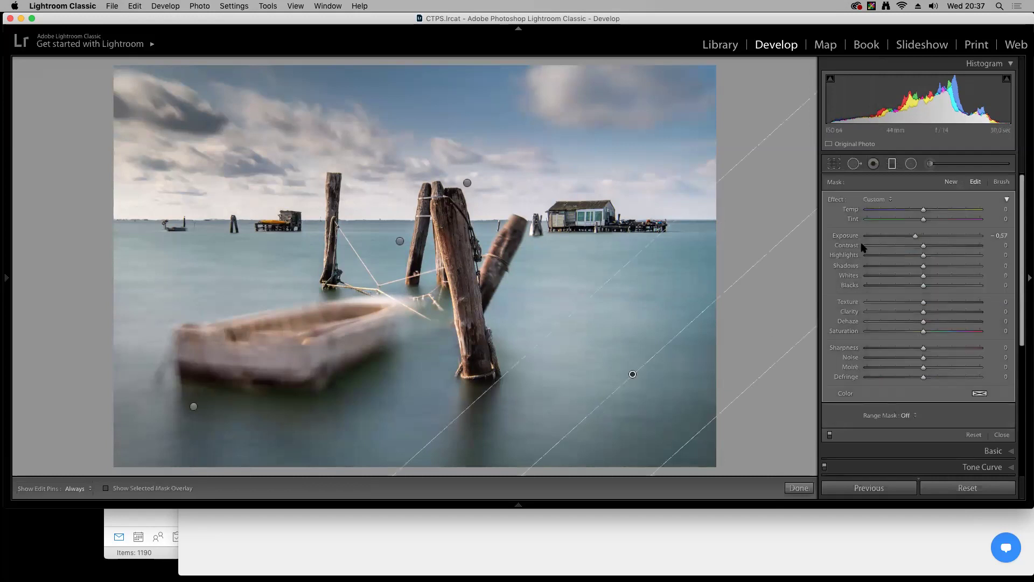
{"action": "left_click_drag", "start_coordinate": [915, 237], "coordinate": [923, 238]}
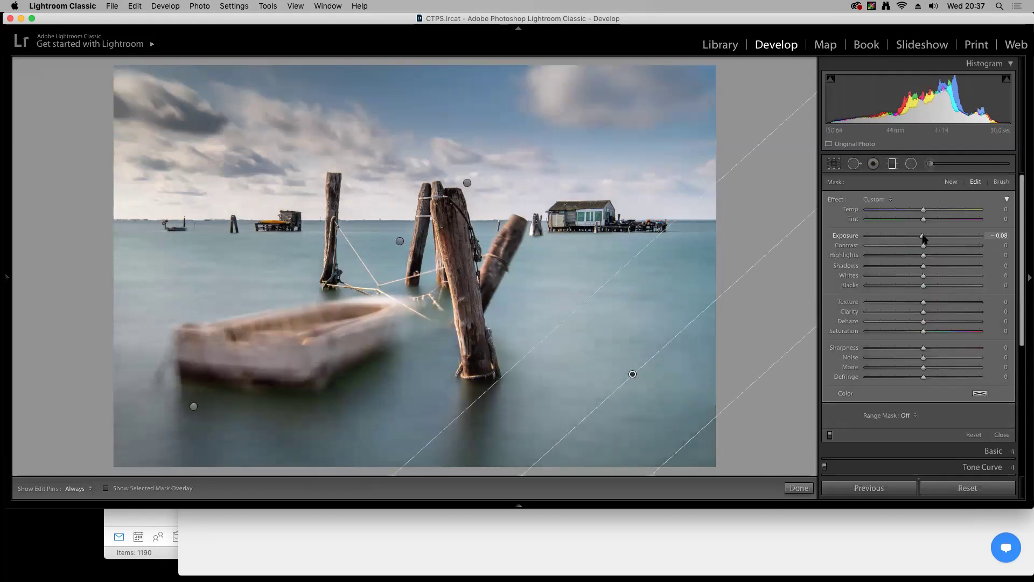
{"action": "left_click", "coordinate": [194, 406]}
{"action": "left_click_drag", "start_coordinate": [914, 236], "coordinate": [918, 237]}
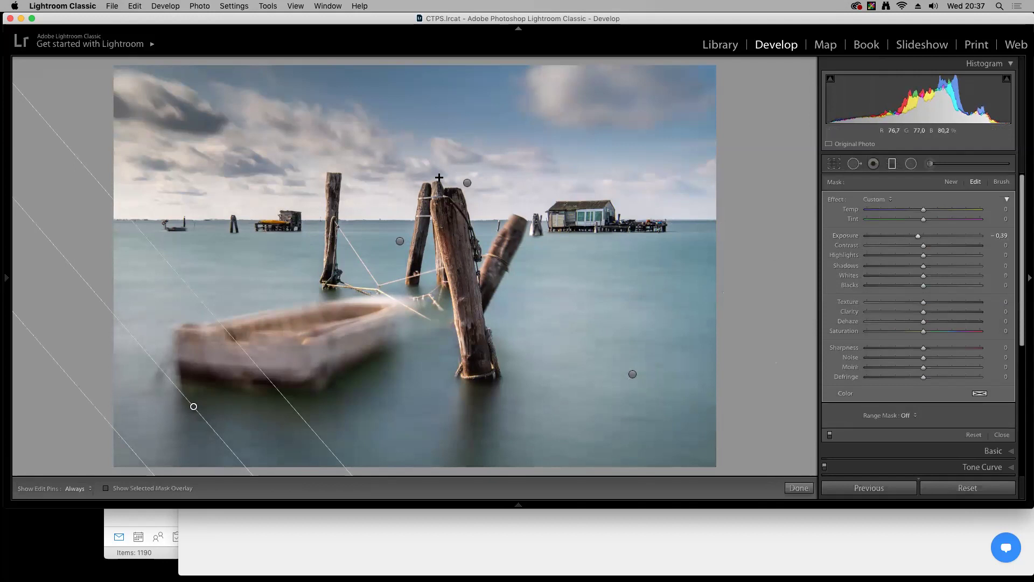
Shift the vertical brightening filter slightly to the left and compare the photo before and after side by side
{"action": "left_click", "coordinate": [399, 240]}
{"action": "left_click_drag", "start_coordinate": [399, 240], "coordinate": [376, 240]}
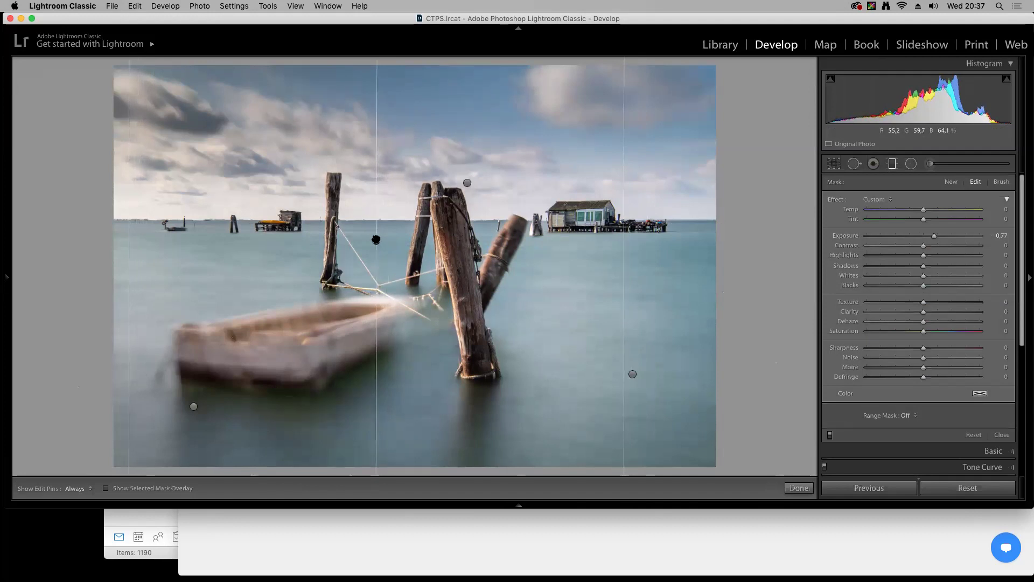
{"action": "left_click", "coordinate": [798, 488]}
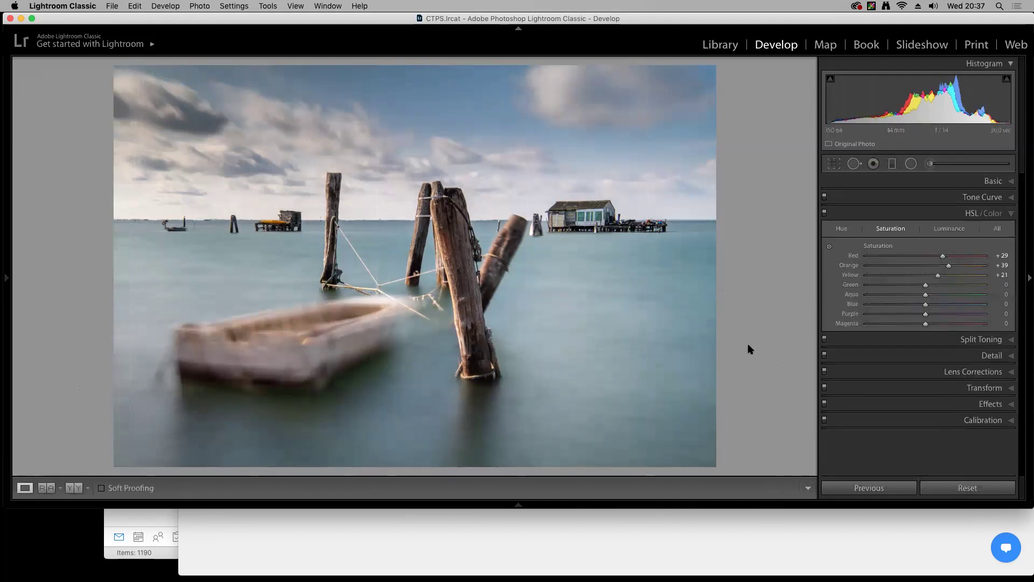
{"action": "key", "text": "y"}
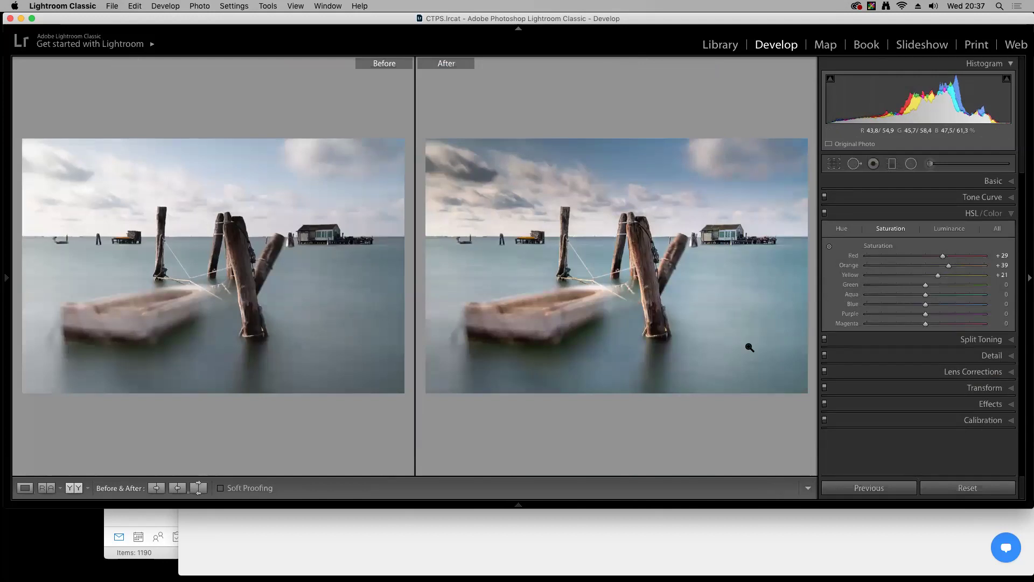
{"action": "key", "text": "y"}
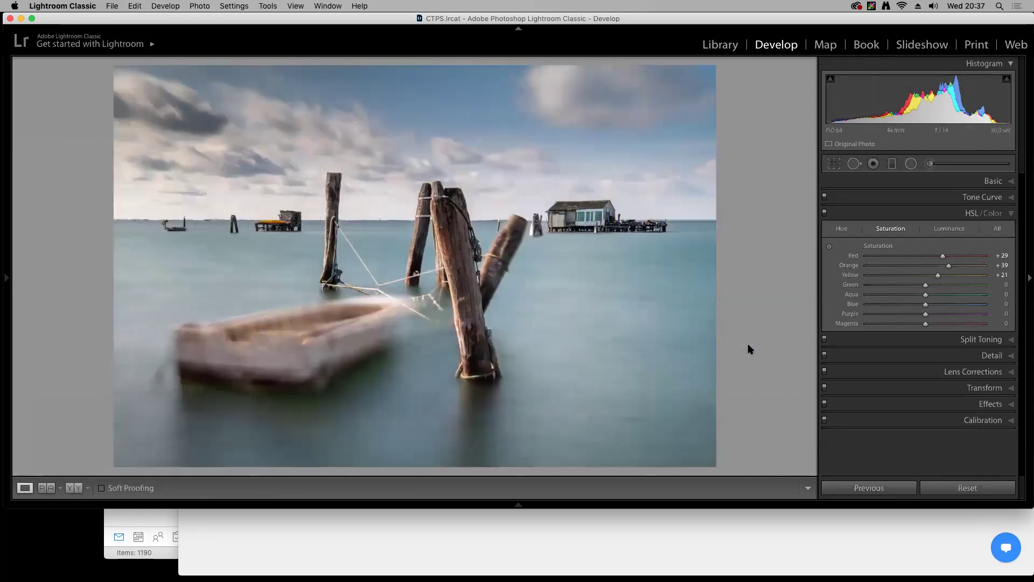
Create a virtual copy of the boat photo and convert it to black and white
{"action": "right_click", "coordinate": [595, 273]}
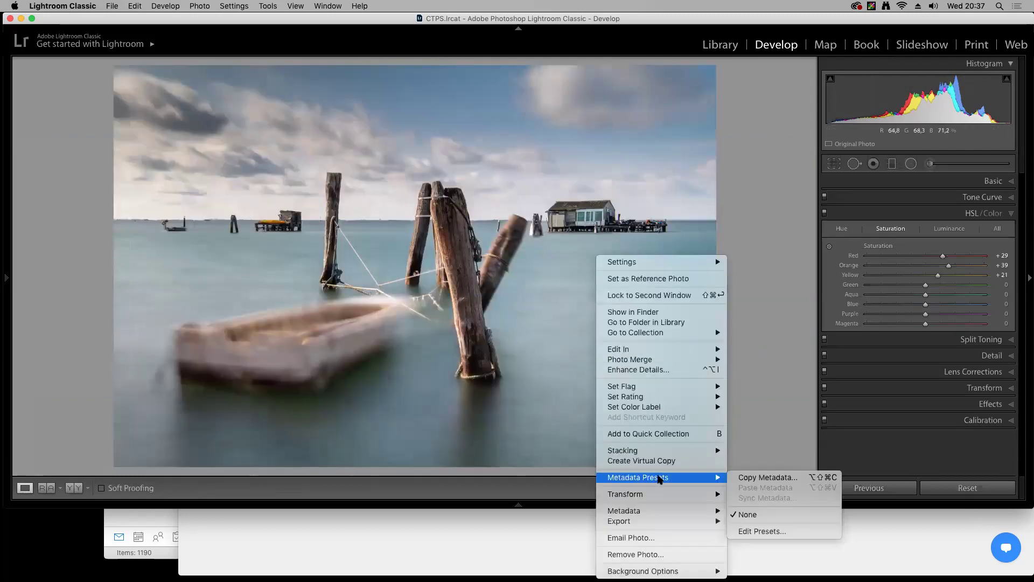
{"action": "left_click", "coordinate": [667, 461]}
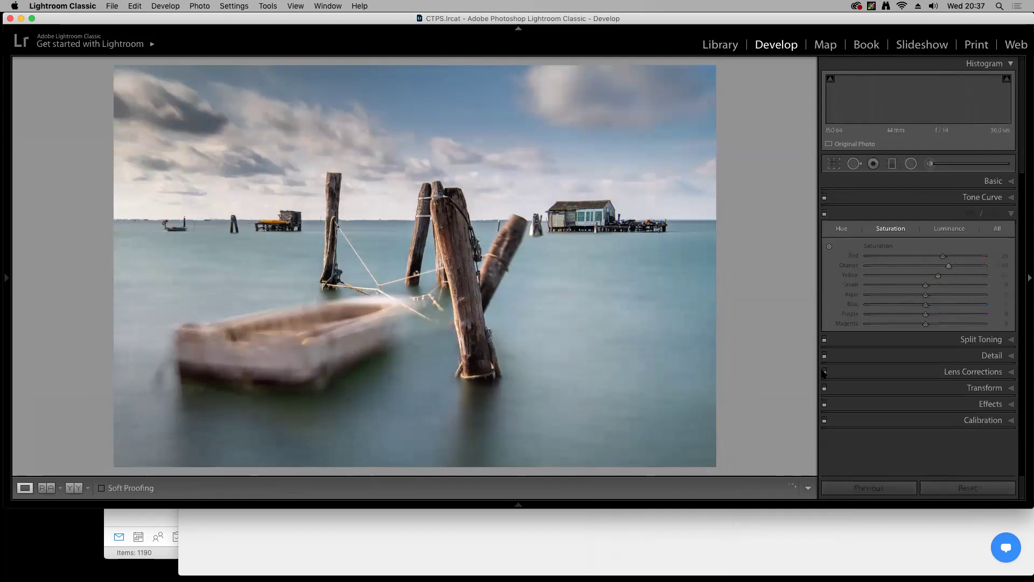
{"action": "left_click", "coordinate": [1001, 182]}
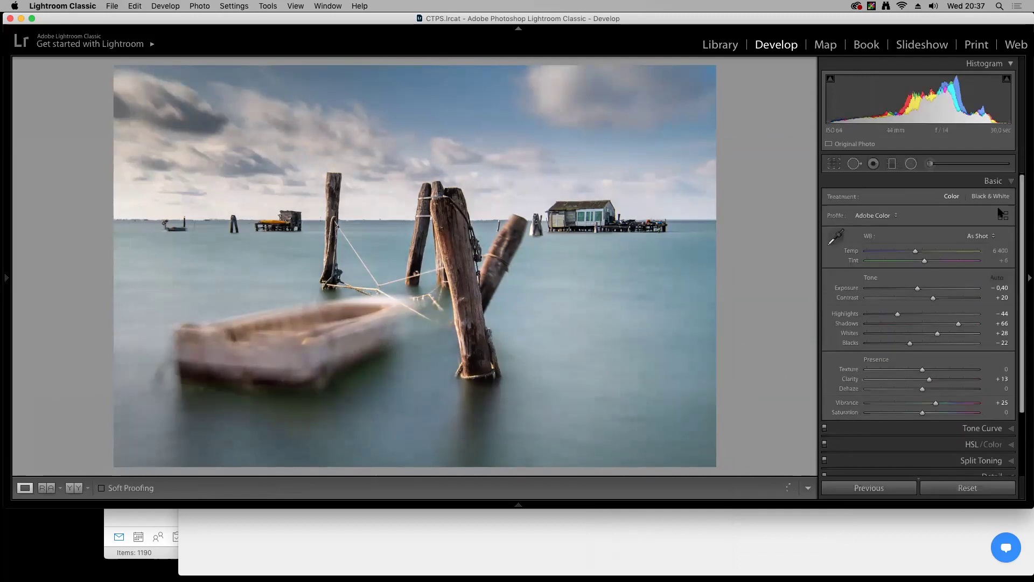
{"action": "left_click", "coordinate": [996, 197]}
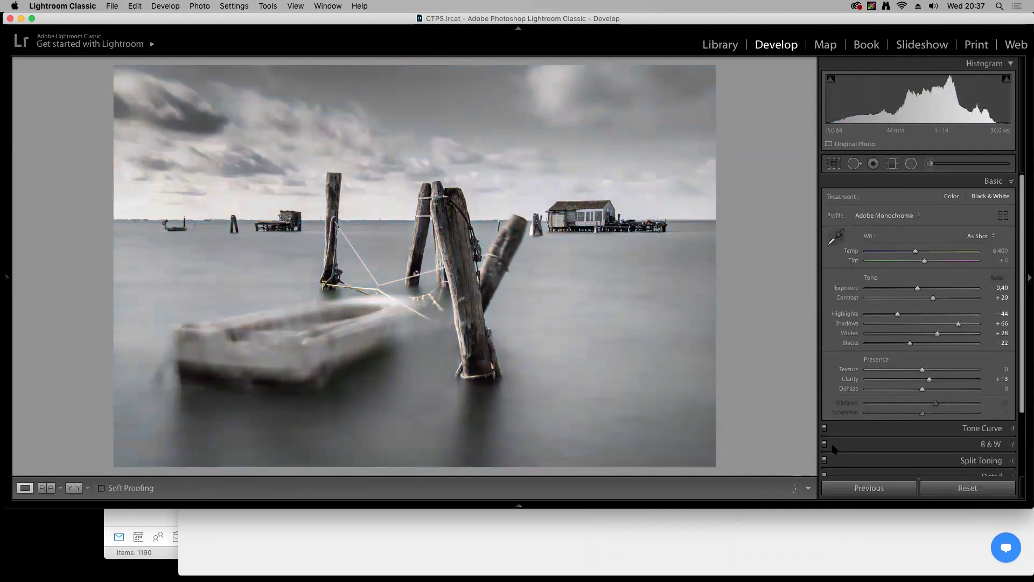
Add contrast to the black-and-white copy with an S-shaped tone curve, lifting the upper tones to about 66.3/74.9 % and lowering the dark tones
{"action": "left_click", "coordinate": [997, 428]}
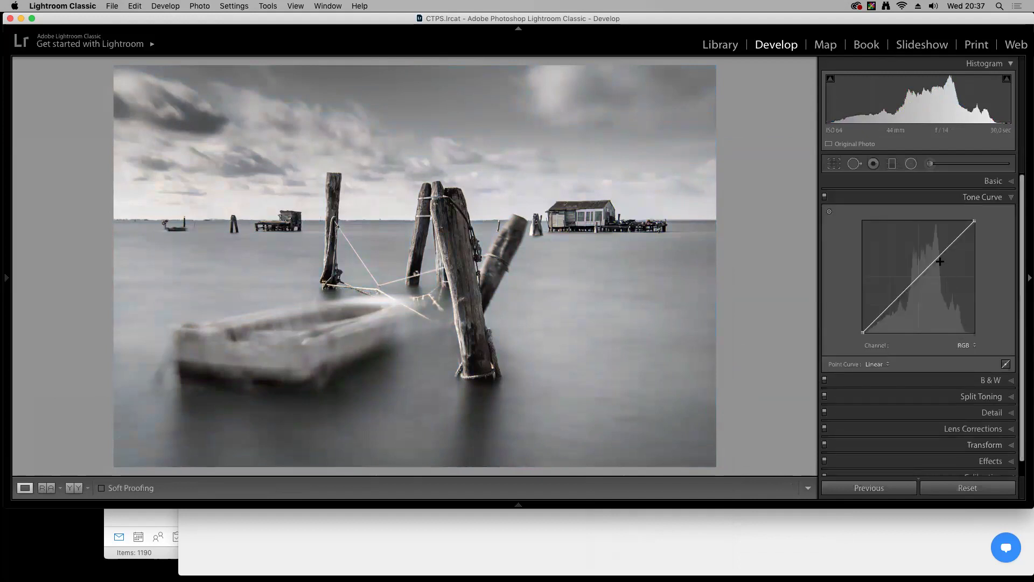
{"action": "left_click_drag", "start_coordinate": [939, 256], "coordinate": [937, 251]}
{"action": "left_click", "coordinate": [896, 293]}
{"action": "left_click_drag", "start_coordinate": [896, 293], "coordinate": [899, 304]}
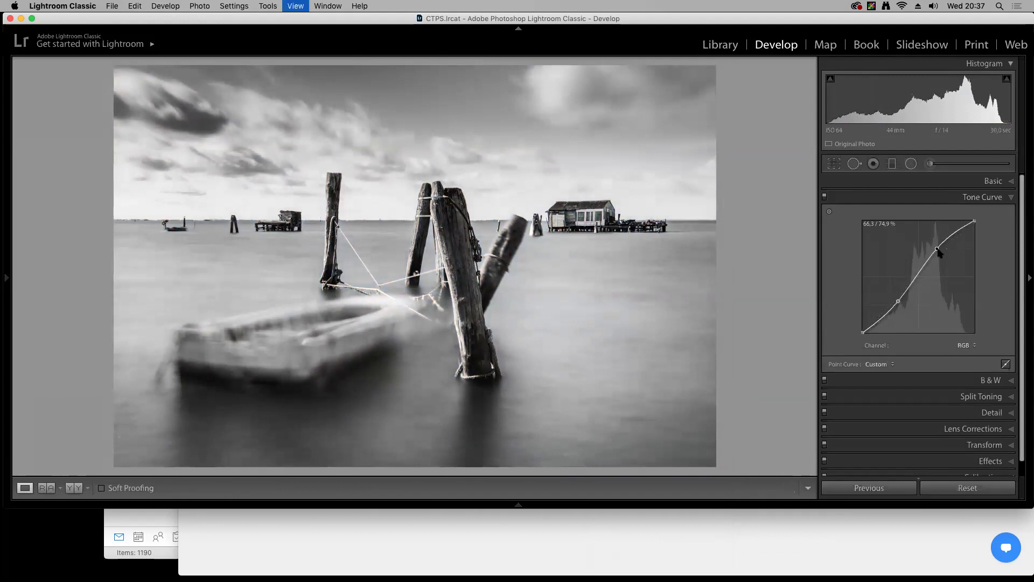
Compare the colour and black-and-white versions of the boat photo side by side in Survey view, and return to the grid
{"action": "key", "text": "g"}
{"action": "left_click", "coordinate": [459, 270], "text": "super"}
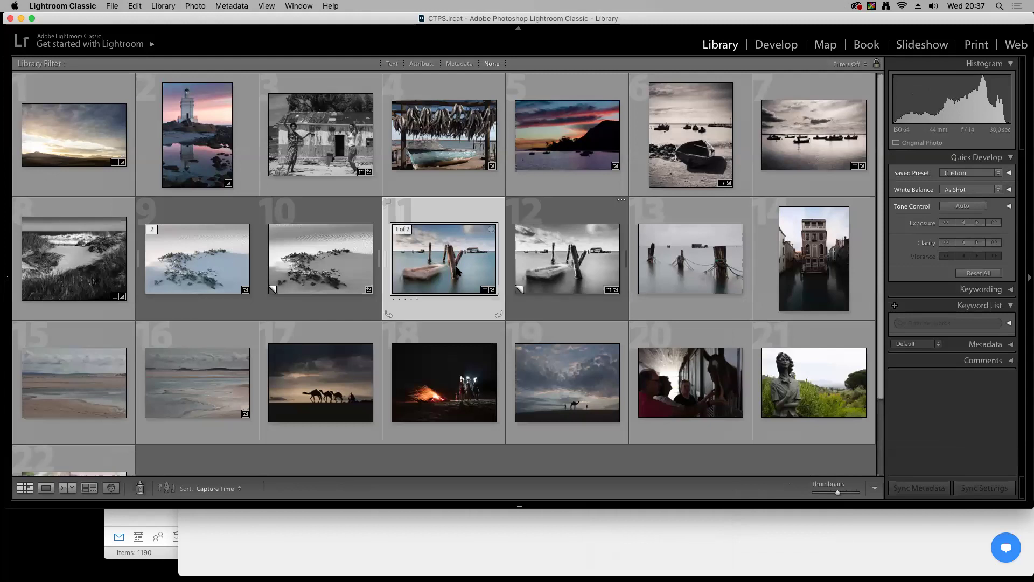
{"action": "key", "text": "n"}
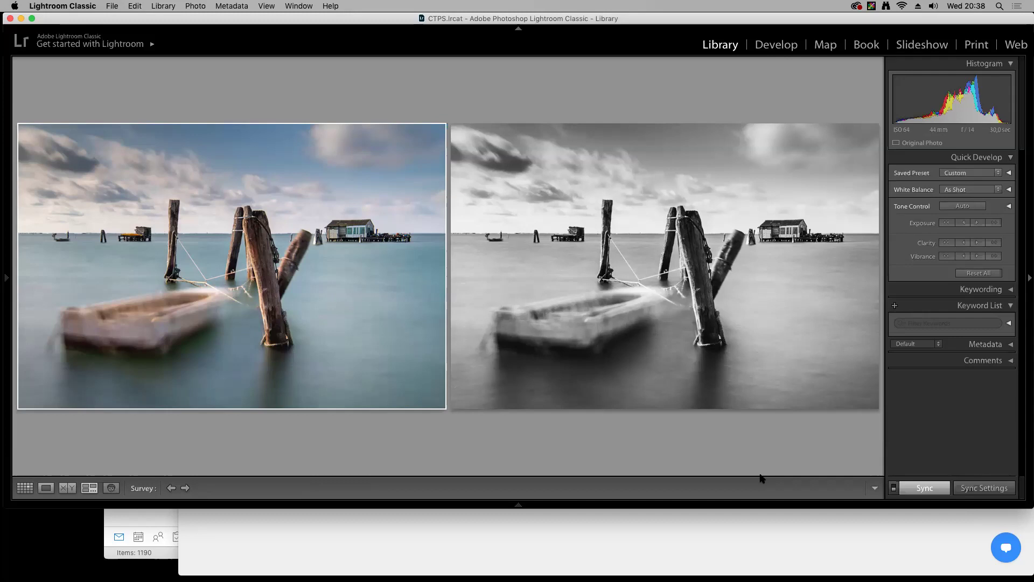
{"action": "key", "text": "g"}
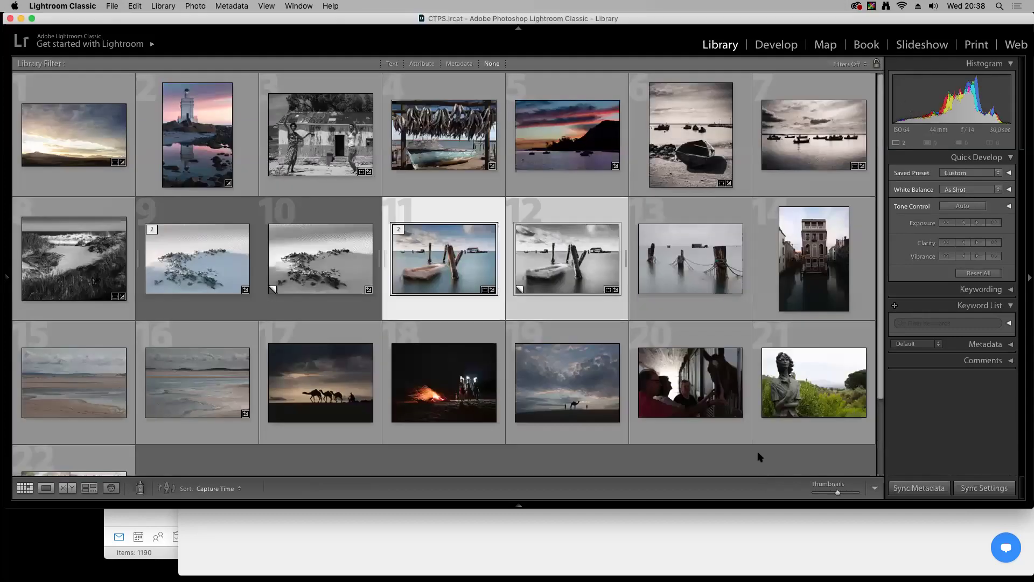
Open the photo of the roped wooden posts in Develop and set temperature 6103, tint +13, exposure +0.80, highlights +25 and shadows -56
{"action": "left_click", "coordinate": [692, 274]}
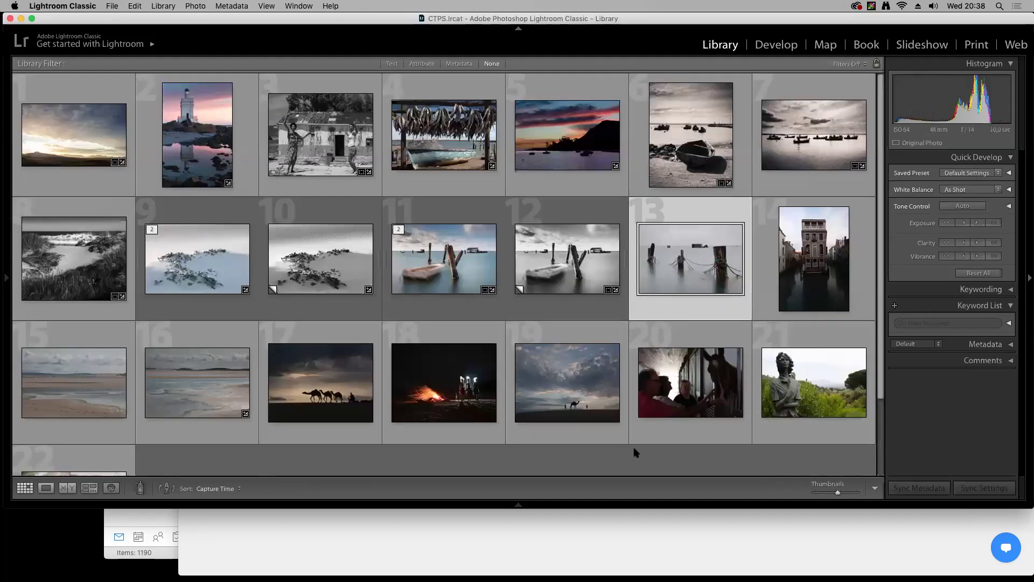
{"action": "key", "text": "d"}
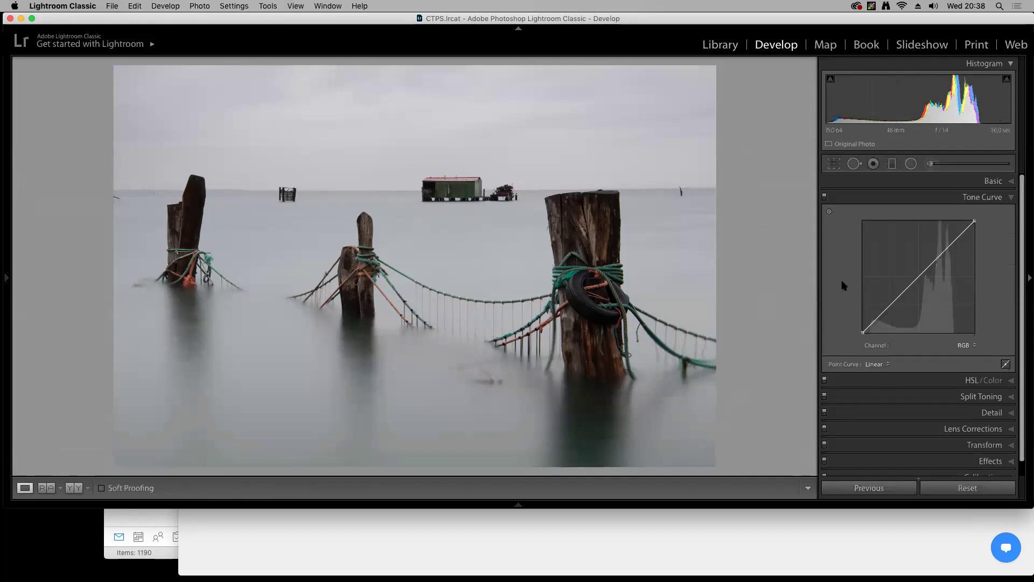
{"action": "left_click", "coordinate": [994, 181]}
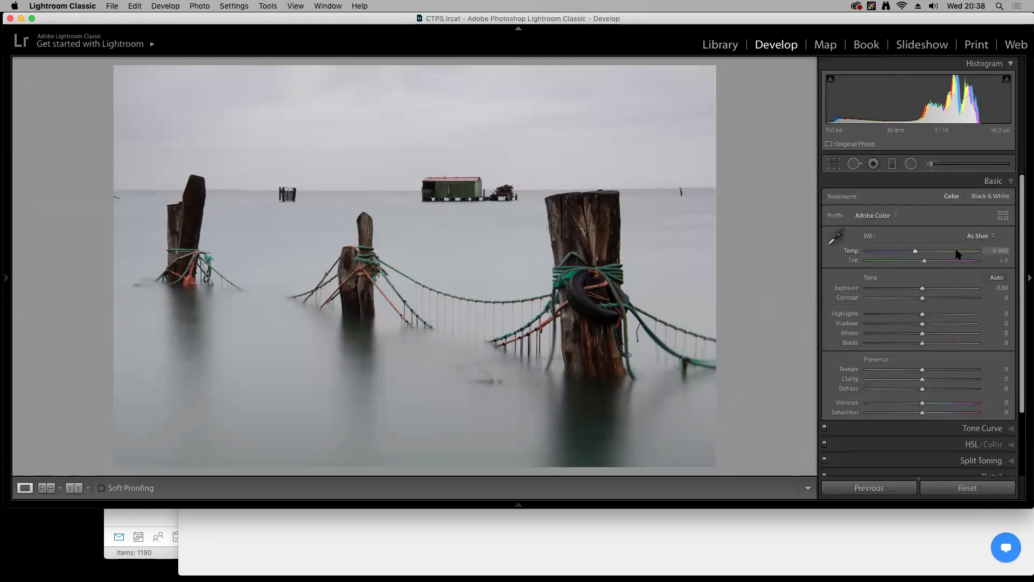
{"action": "left_click_drag", "start_coordinate": [921, 288], "coordinate": [927, 289]}
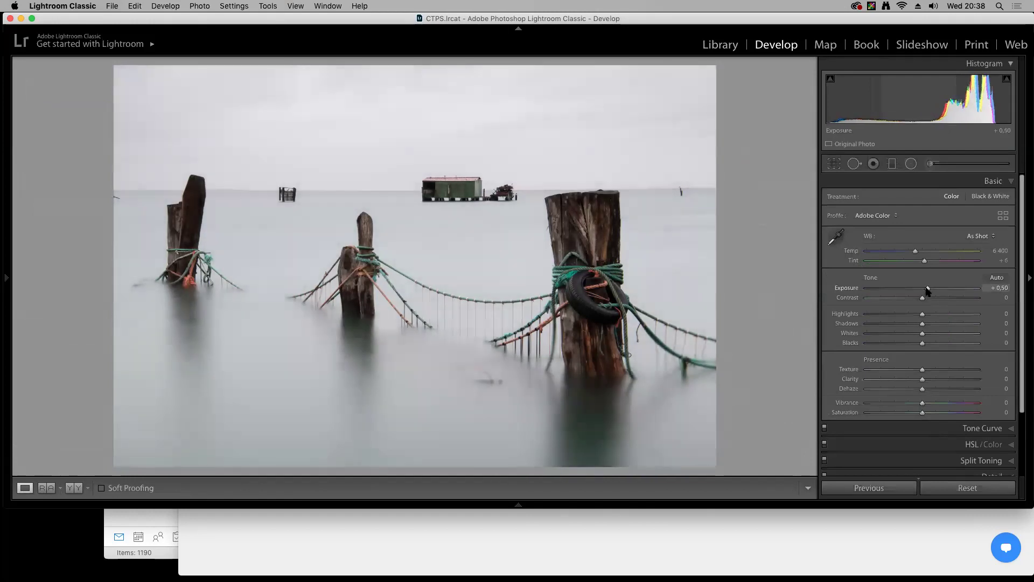
{"action": "mouse_move", "coordinate": [916, 252]}
{"action": "left_mouse_down"}
{"action": "mouse_move", "coordinate": [928, 264]}
{"action": "mouse_move", "coordinate": [912, 254]}
{"action": "left_mouse_up"}
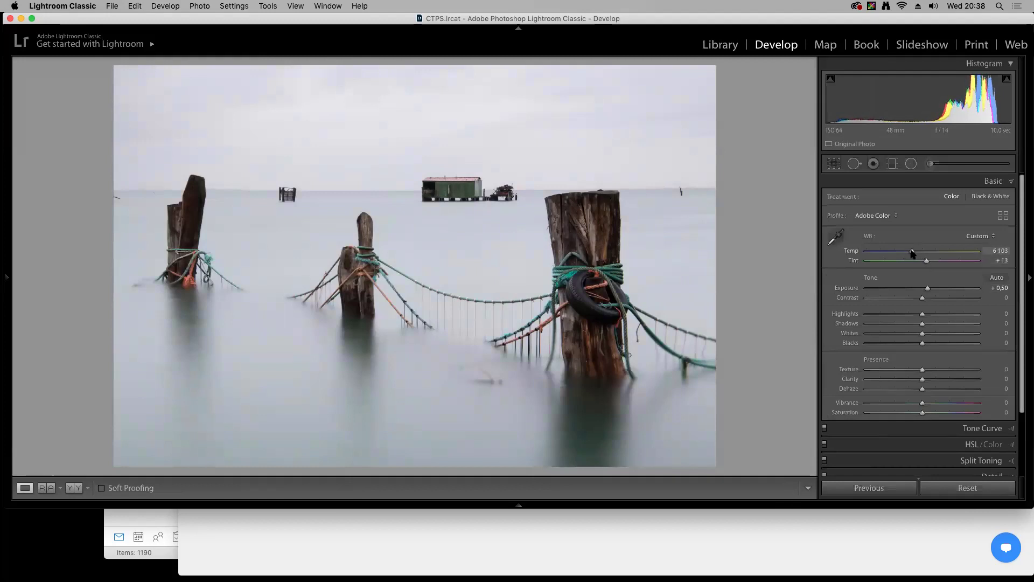
{"action": "left_click_drag", "start_coordinate": [927, 288], "coordinate": [893, 325]}
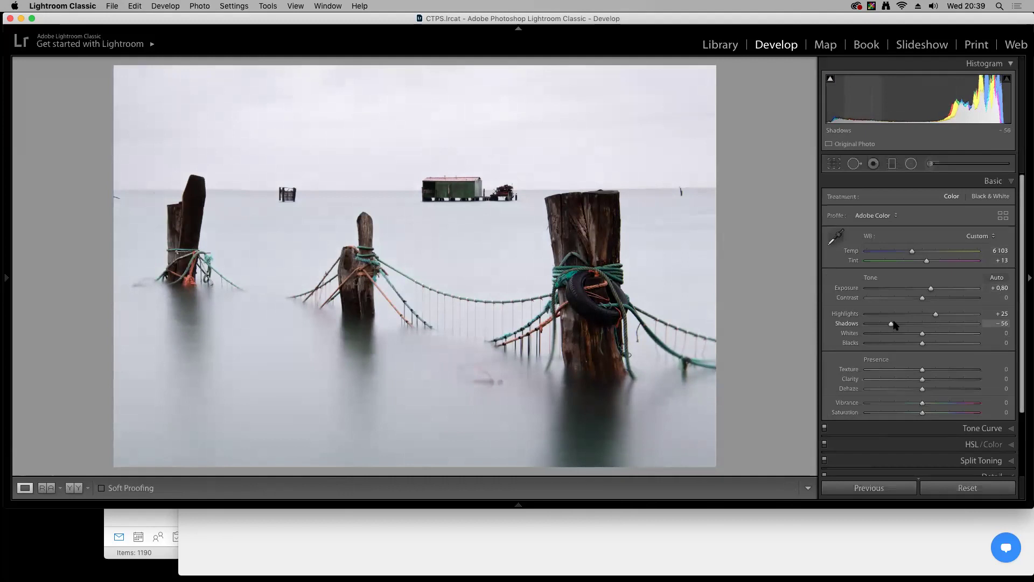
Set exposure to +1.20, shadows to −93 and blacks to +54, and convert the photo to black and white
{"action": "mouse_move", "coordinate": [922, 343]}
{"action": "left_mouse_down"}
{"action": "mouse_move", "coordinate": [936, 343]}
{"action": "mouse_move", "coordinate": [927, 344]}
{"action": "left_mouse_up"}
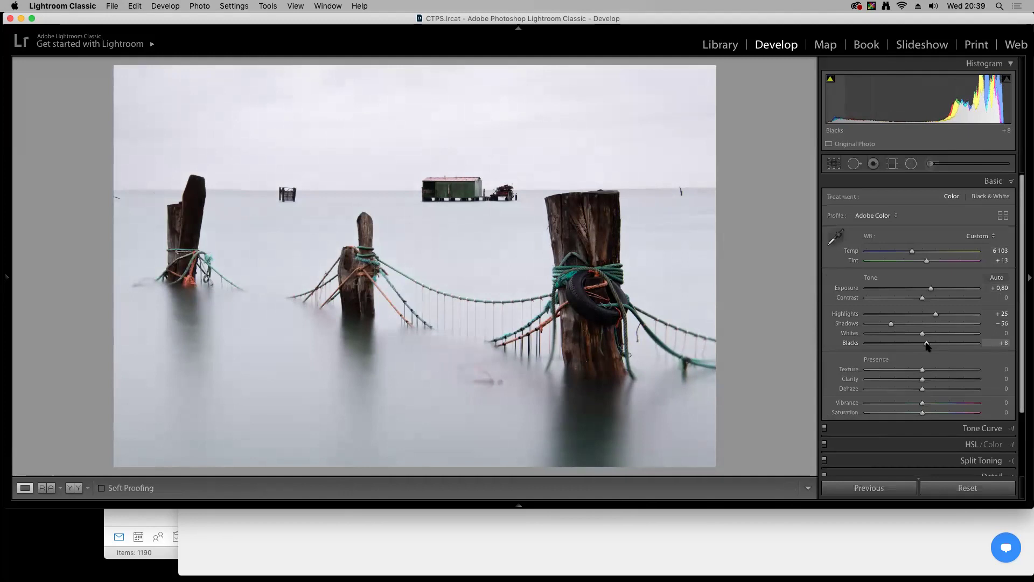
{"action": "left_click_drag", "start_coordinate": [927, 345], "coordinate": [948, 347]}
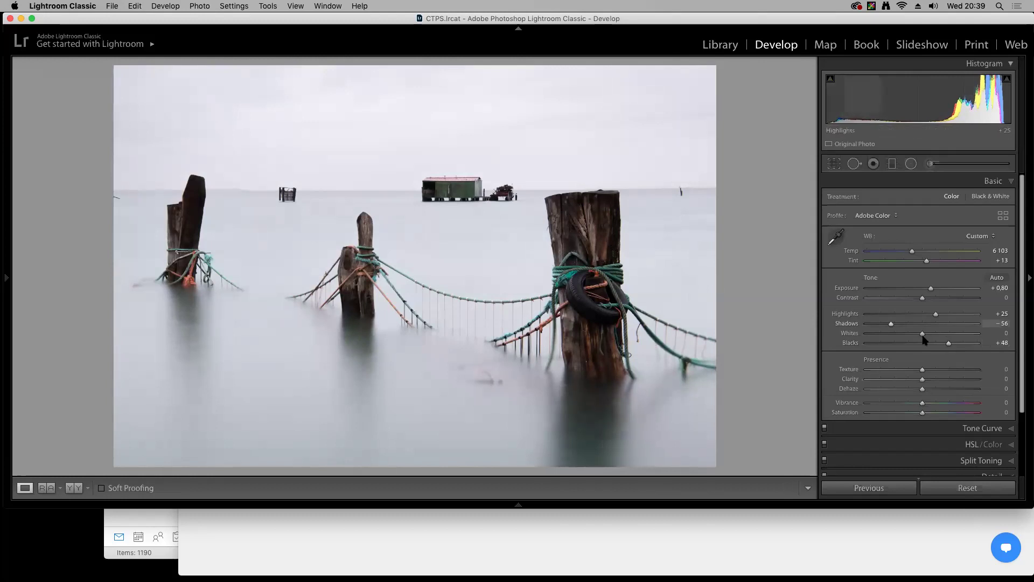
{"action": "left_click_drag", "start_coordinate": [948, 344], "coordinate": [953, 345]}
{"action": "left_click_drag", "start_coordinate": [891, 324], "coordinate": [870, 324]}
{"action": "left_click_drag", "start_coordinate": [934, 291], "coordinate": [938, 291]}
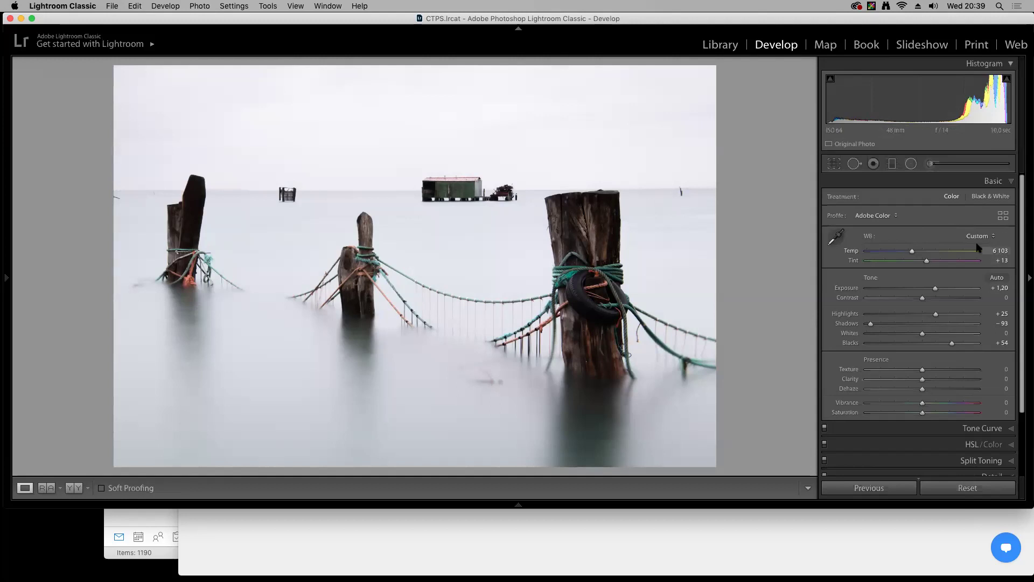
{"action": "left_click", "coordinate": [985, 197]}
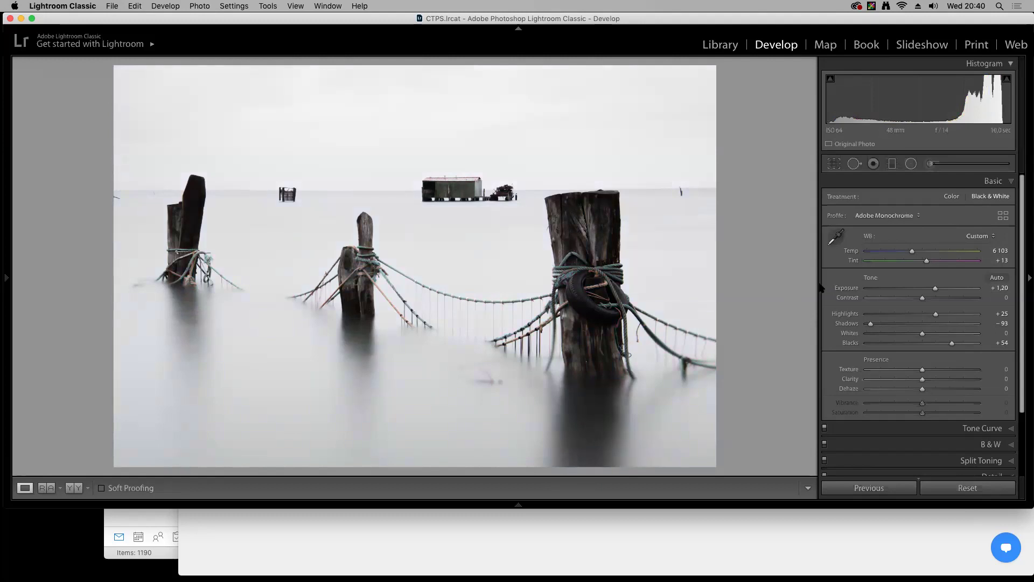
Heal the dark stick at the photo's left edge and the small mark on the horizon beside the left post
{"action": "left_click", "coordinate": [123, 200]}
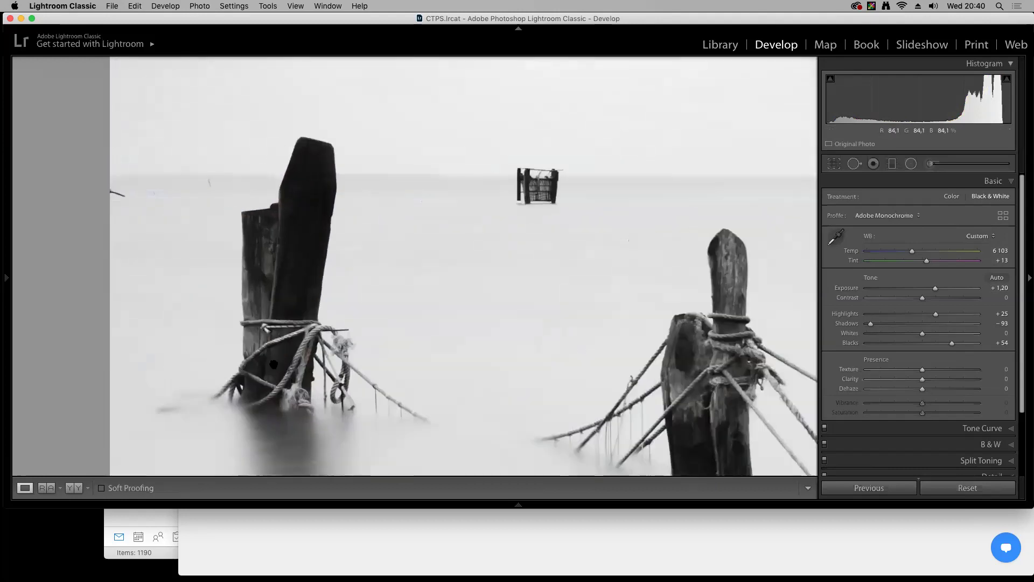
{"action": "left_click", "coordinate": [859, 165]}
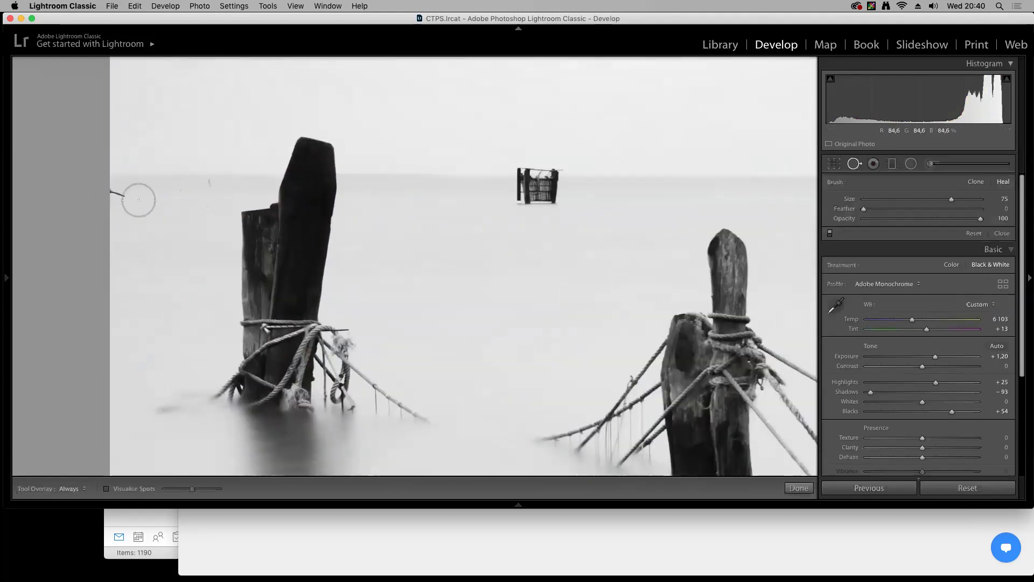
{"action": "scroll", "coordinate": [138, 200], "scroll_direction": "down", "scroll_amount": 10}
{"action": "left_click", "coordinate": [120, 194]}
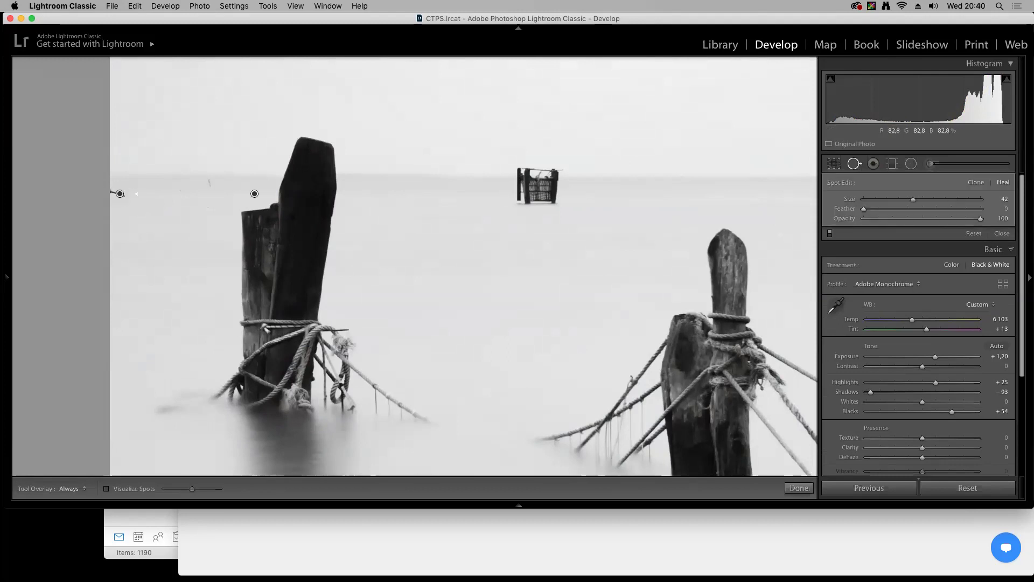
{"action": "left_click_drag", "start_coordinate": [254, 193], "coordinate": [193, 225]}
{"action": "left_click", "coordinate": [210, 184]}
Heal away the small distant post on the horizon near the photo's right edge and return to the full view
{"action": "left_click_drag", "start_coordinate": [630, 288], "coordinate": [74, 284]}
{"action": "left_click_drag", "start_coordinate": [807, 231], "coordinate": [471, 244]}
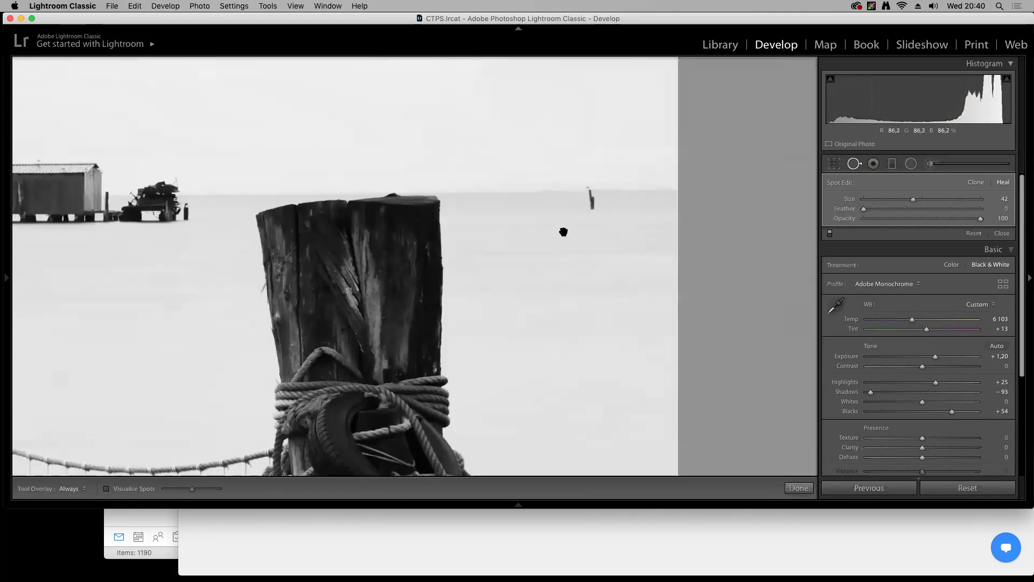
{"action": "left_click_drag", "start_coordinate": [588, 189], "coordinate": [594, 212]}
{"action": "key", "text": "q"}
{"action": "key", "text": "z"}
{"action": "key", "text": "z"}
{"action": "left_click", "coordinate": [583, 334]}
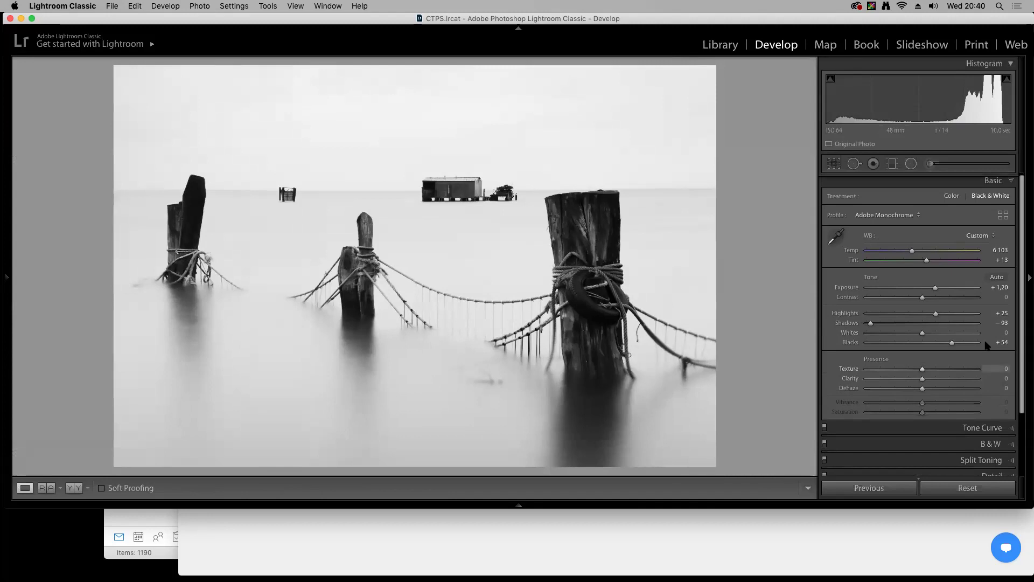
Brighten the water with a graduated filter running from the photo's bottom up to the horizon, with exposure 1.79
{"action": "left_click", "coordinate": [892, 163]}
{"action": "left_click_drag", "start_coordinate": [439, 443], "coordinate": [441, 192]}
{"action": "left_click_drag", "start_coordinate": [919, 237], "coordinate": [942, 239]}
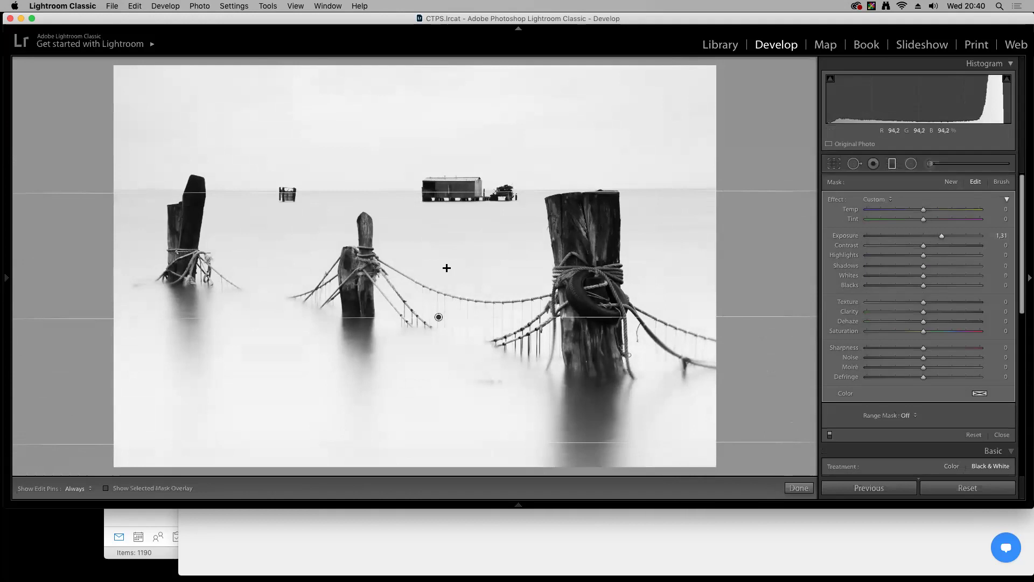
{"action": "left_click_drag", "start_coordinate": [942, 237], "coordinate": [949, 239]}
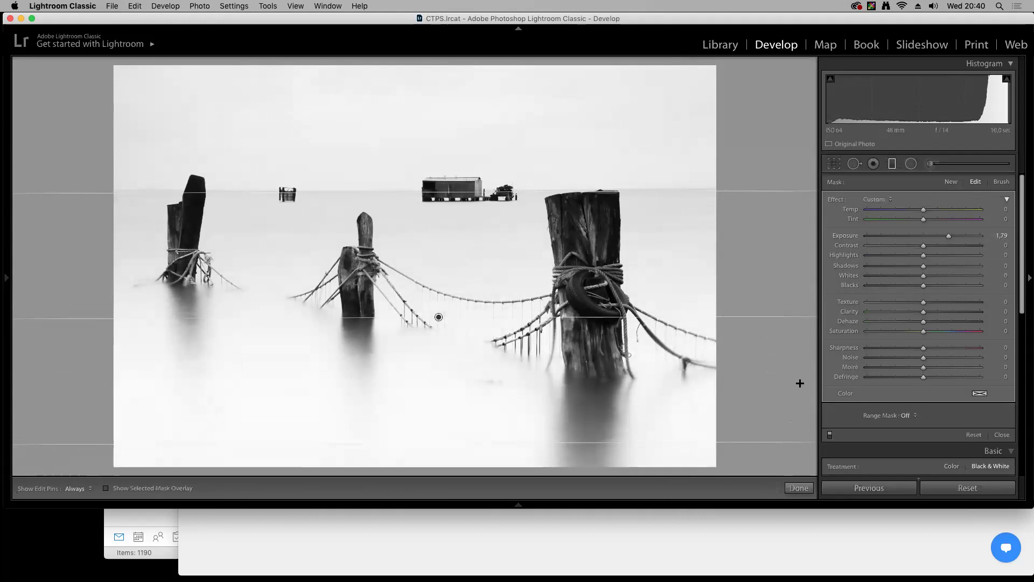
{"action": "left_click", "coordinate": [799, 488]}
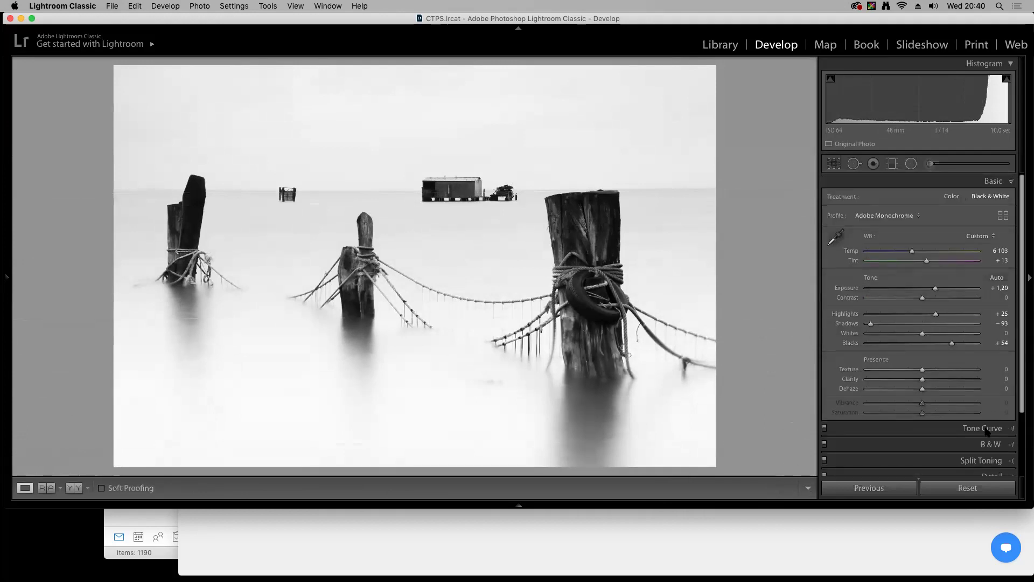
Lift the upper midtones on the RGB point curve with an extra shadow point, and compare the photo before and after
{"action": "left_click", "coordinate": [987, 428]}
{"action": "left_click_drag", "start_coordinate": [927, 267], "coordinate": [925, 255]}
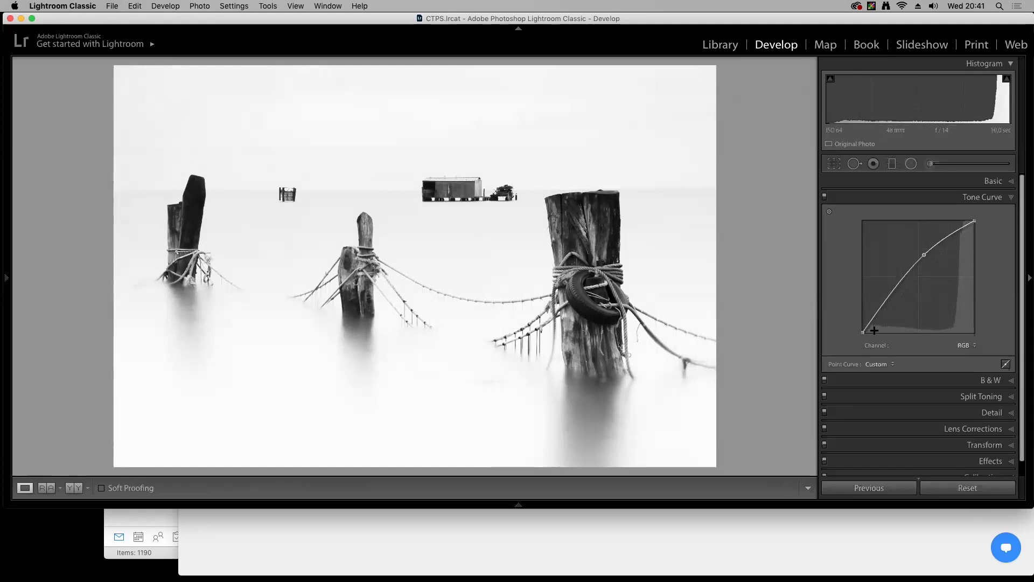
{"action": "left_click_drag", "start_coordinate": [873, 316], "coordinate": [873, 317]}
{"action": "left_click_drag", "start_coordinate": [924, 254], "coordinate": [923, 253]}
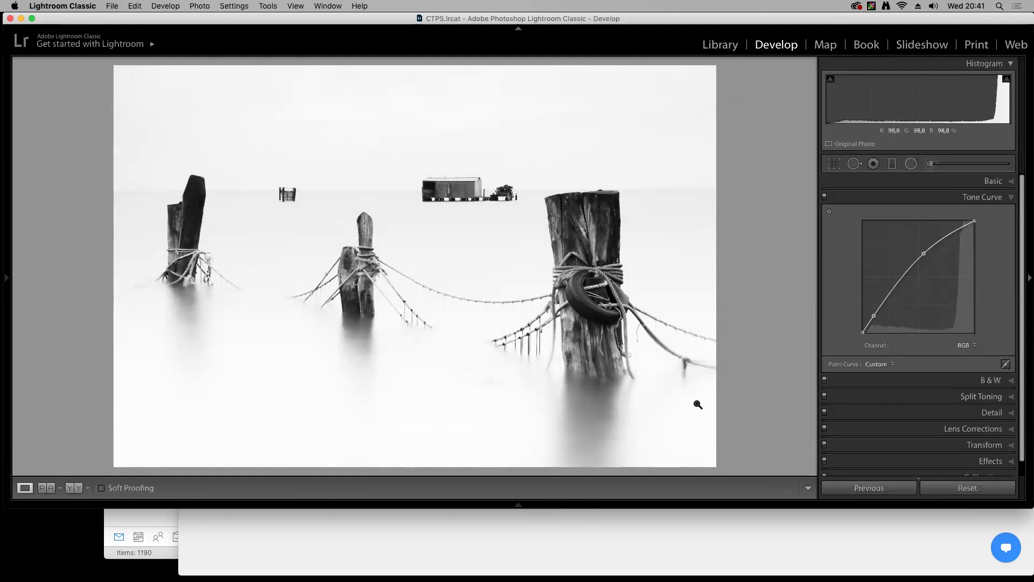
{"action": "key", "text": "y"}
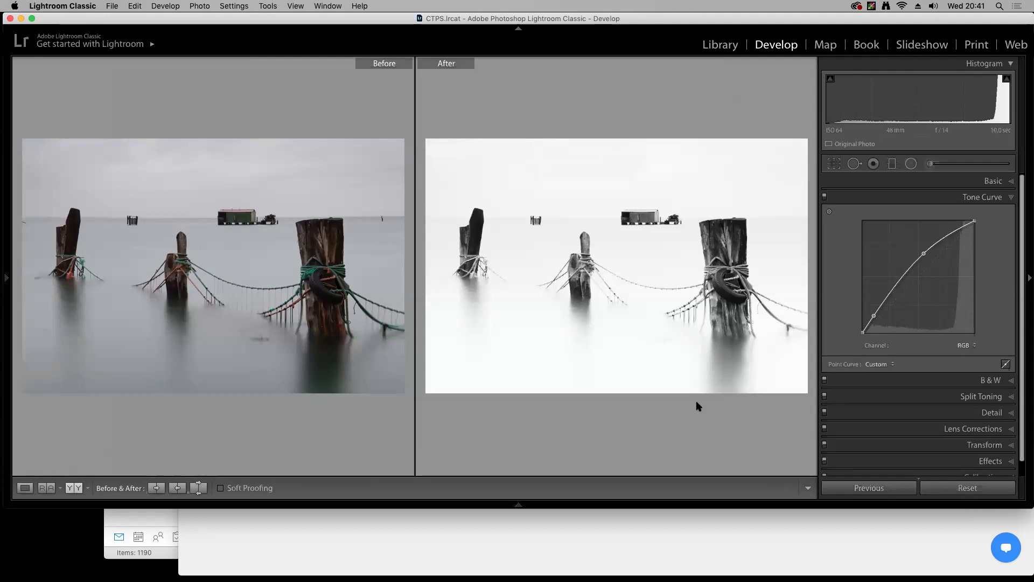
{"action": "key", "text": "g"}
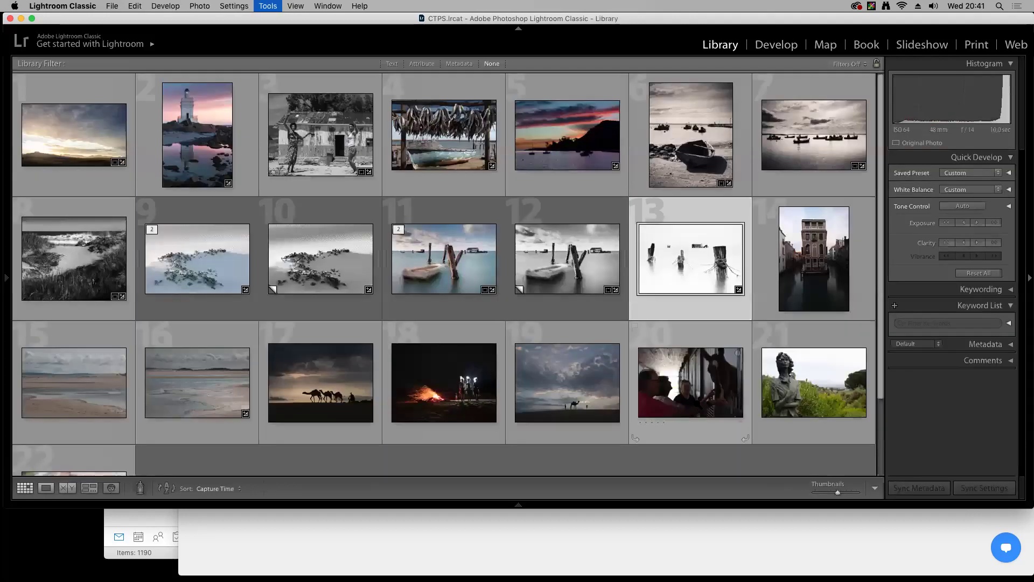
{"action": "key", "text": "d"}
Split-tone the photo with a highlights hue of 48, highlights saturation of 20 and balance of +56
{"action": "left_click", "coordinate": [993, 400]}
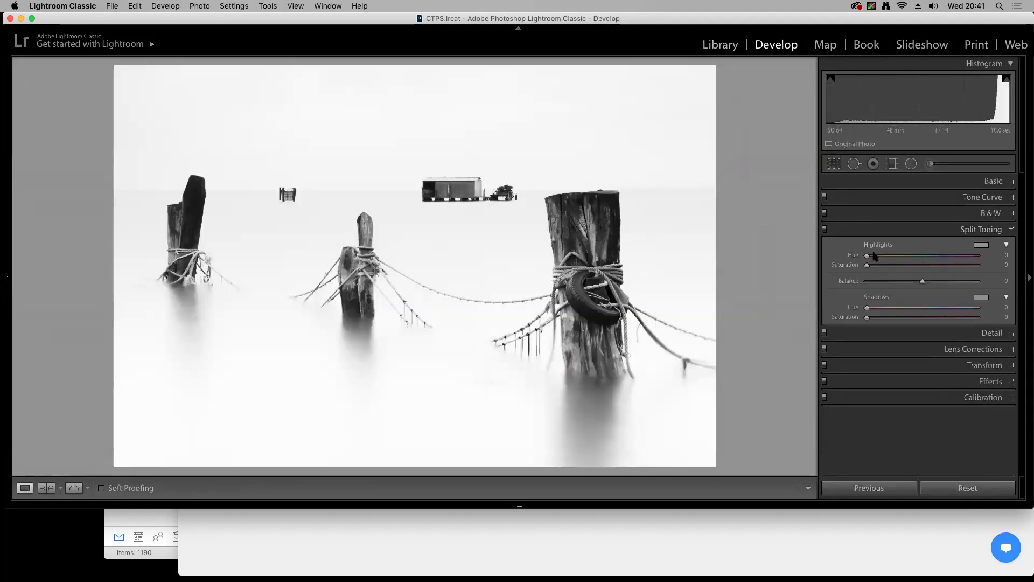
{"action": "left_click_drag", "start_coordinate": [866, 257], "coordinate": [903, 269]}
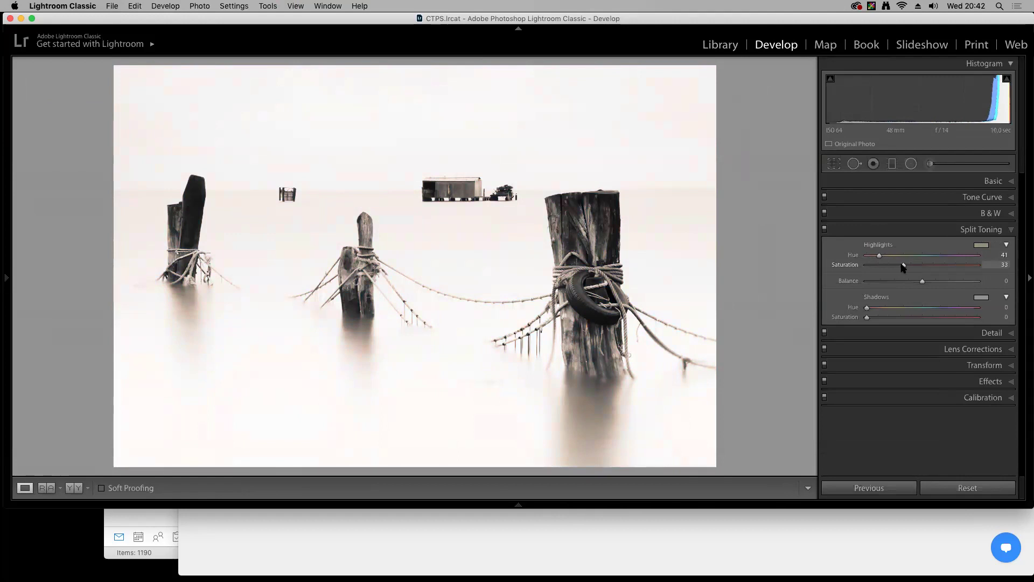
{"action": "left_click_drag", "start_coordinate": [923, 283], "coordinate": [955, 282]}
{"action": "left_click_drag", "start_coordinate": [903, 269], "coordinate": [897, 270]}
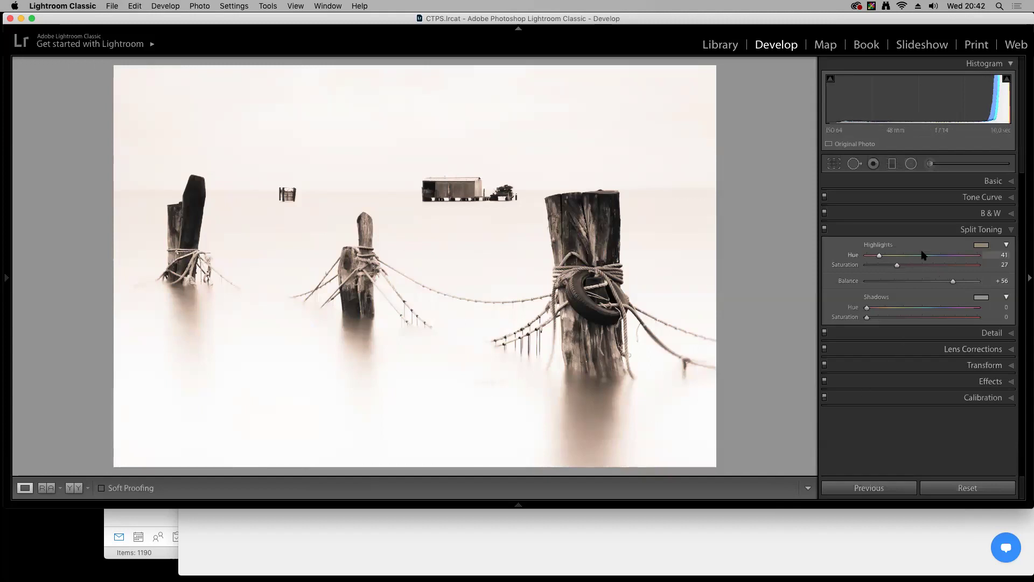
{"action": "mouse_move", "coordinate": [880, 257]}
{"action": "left_mouse_down"}
{"action": "mouse_move", "coordinate": [943, 261]}
{"action": "mouse_move", "coordinate": [880, 264]}
{"action": "left_mouse_up"}
{"action": "left_click_drag", "start_coordinate": [880, 264], "coordinate": [882, 265]}
{"action": "left_click", "coordinate": [824, 228]}
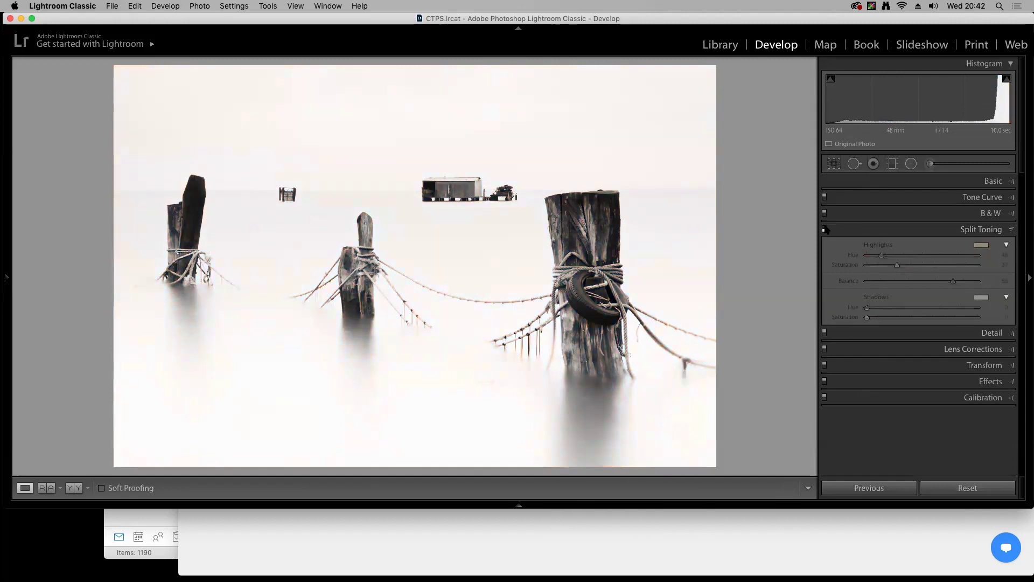
{"action": "left_click", "coordinate": [824, 229]}
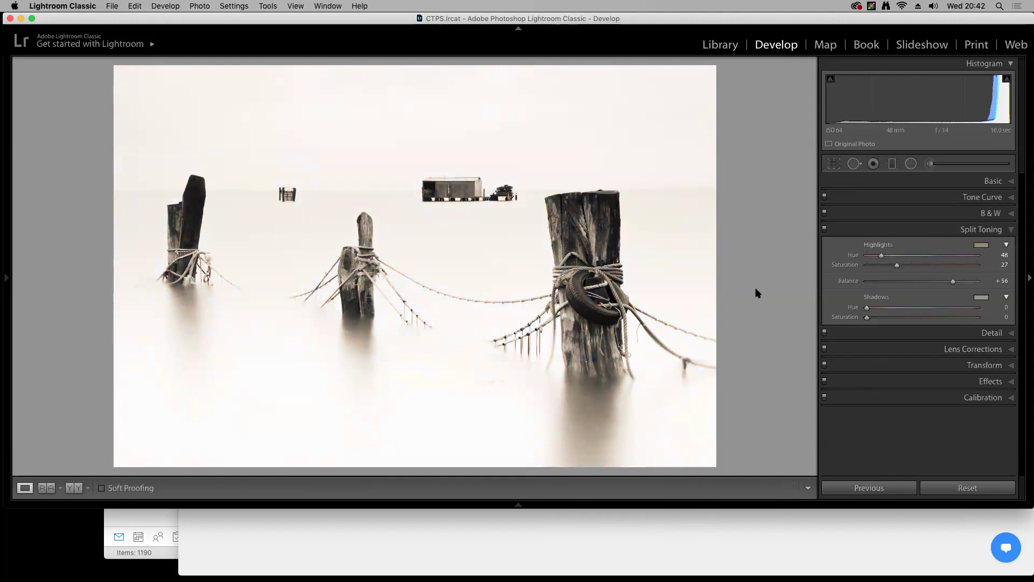
{"action": "left_click_drag", "start_coordinate": [896, 265], "coordinate": [890, 267]}
Open the photo of the brick building between two canals for developing
{"action": "key", "text": "g"}
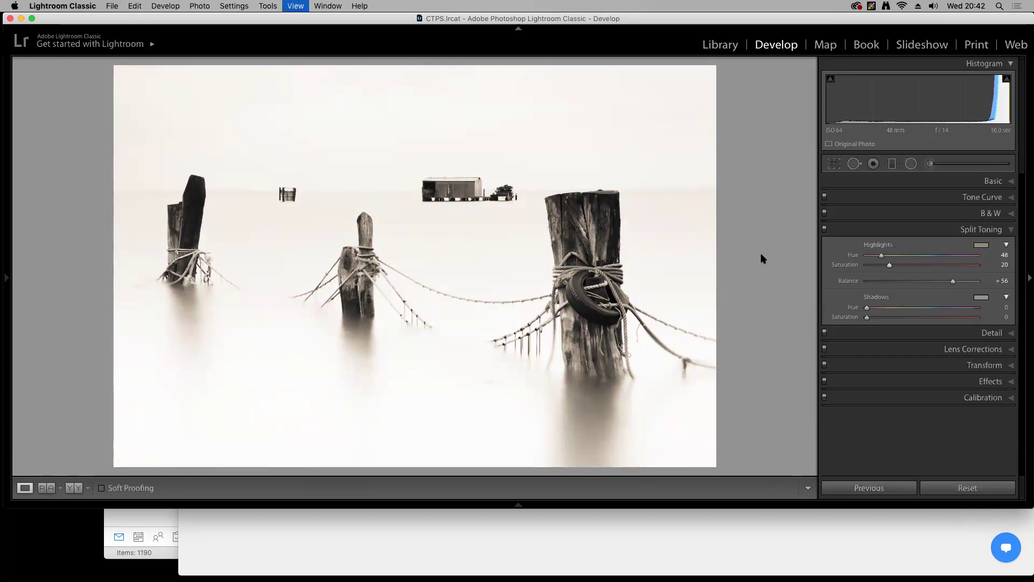
{"action": "left_click", "coordinate": [762, 259]}
{"action": "key", "text": "d"}
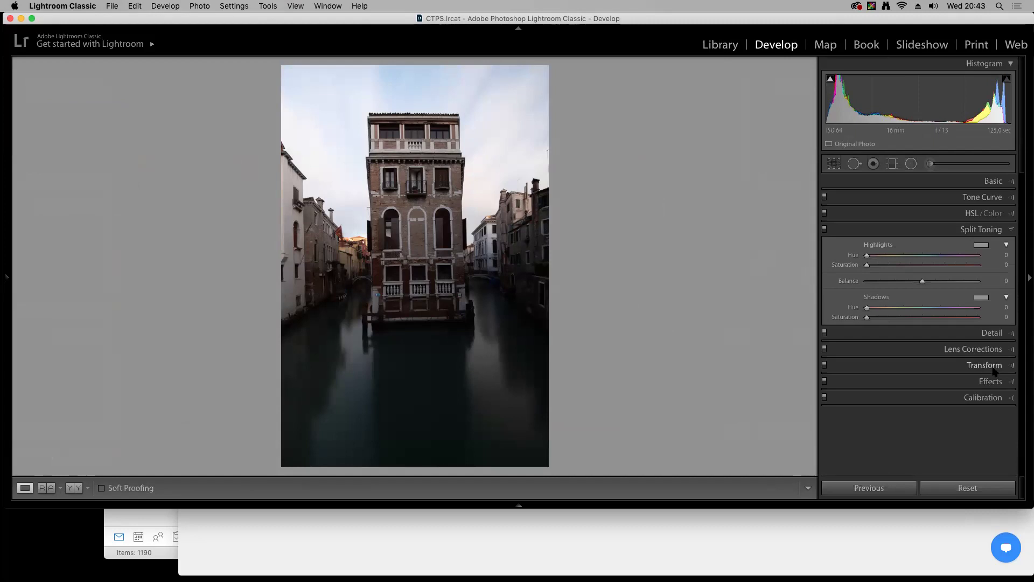
Straighten the building with Guided Upright, placing guides along its roofline, base and both side walls
{"action": "left_click", "coordinate": [883, 367]}
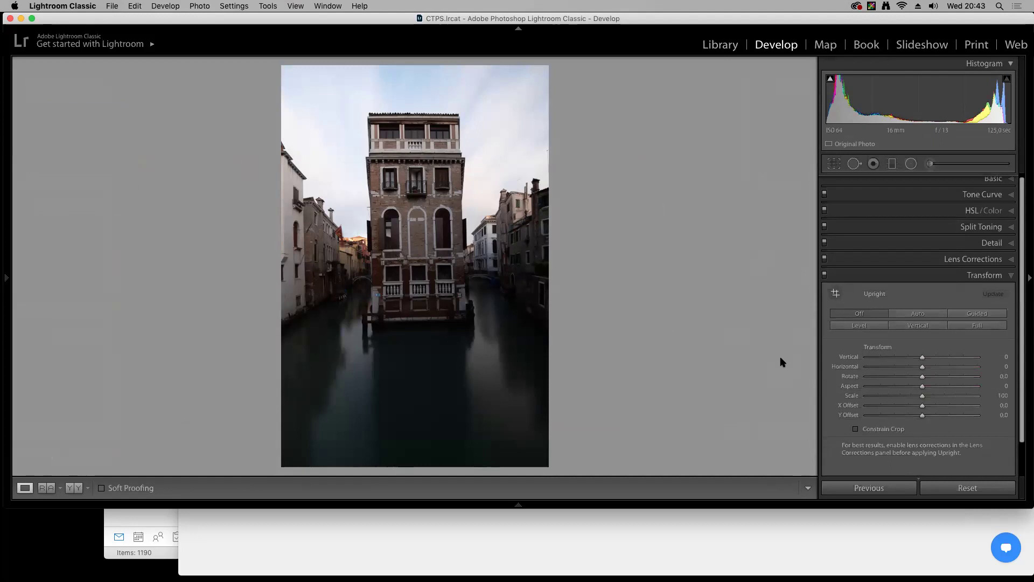
{"action": "left_click", "coordinate": [988, 312]}
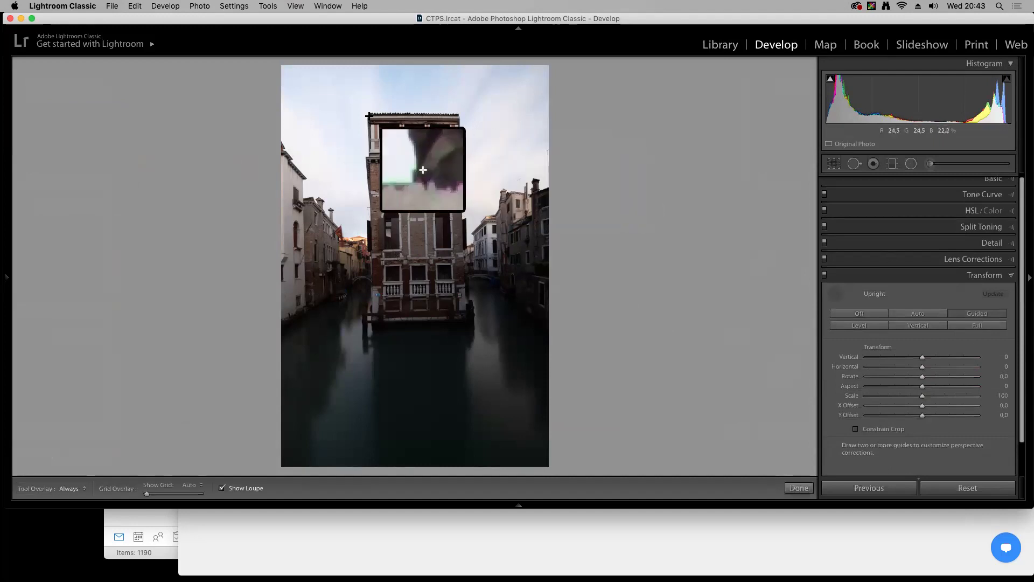
{"action": "left_click_drag", "start_coordinate": [368, 116], "coordinate": [461, 116]}
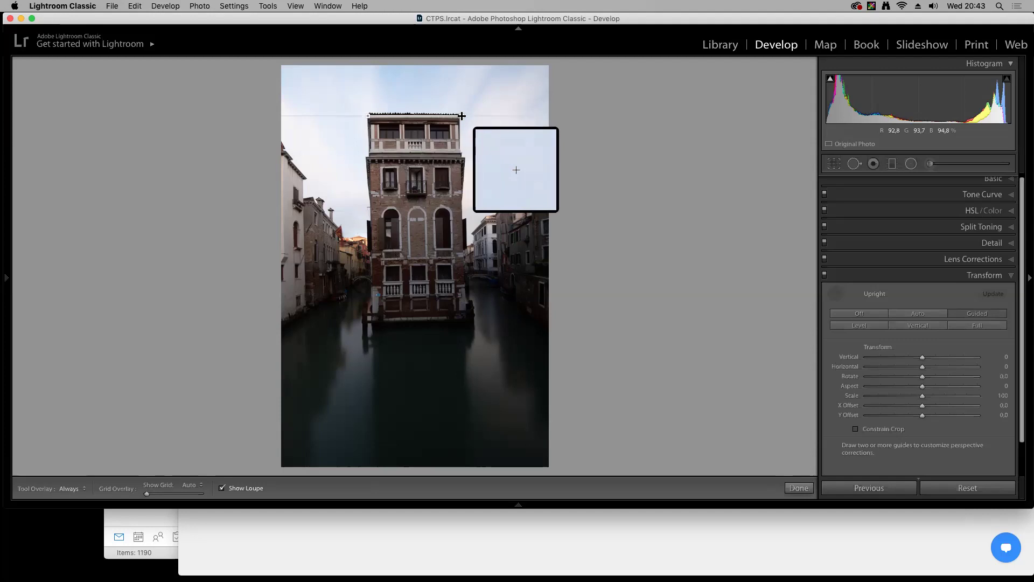
{"action": "left_click_drag", "start_coordinate": [385, 319], "coordinate": [456, 316]}
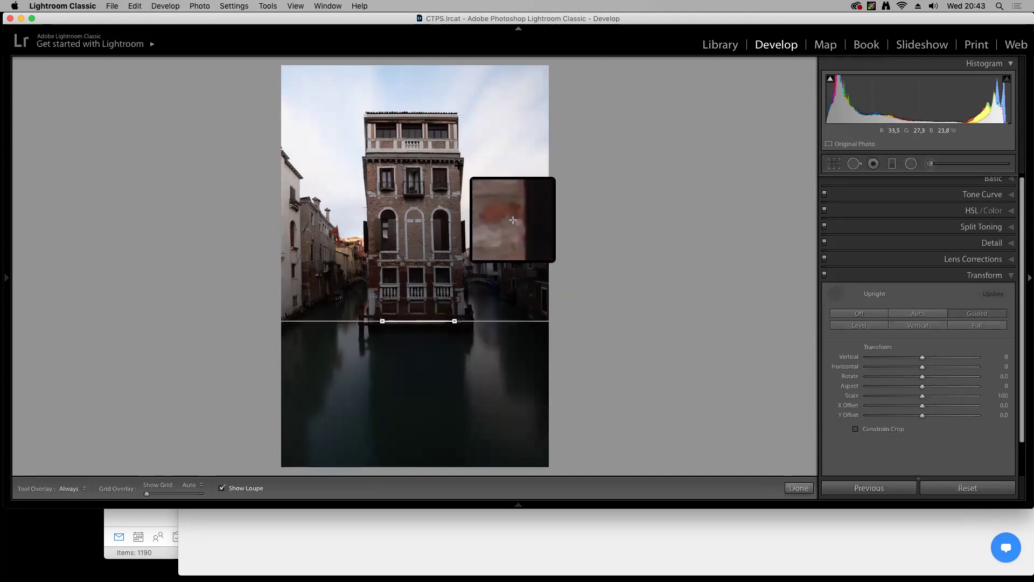
{"action": "left_click_drag", "start_coordinate": [460, 163], "coordinate": [463, 290]}
{"action": "left_click_drag", "start_coordinate": [371, 170], "coordinate": [372, 360]}
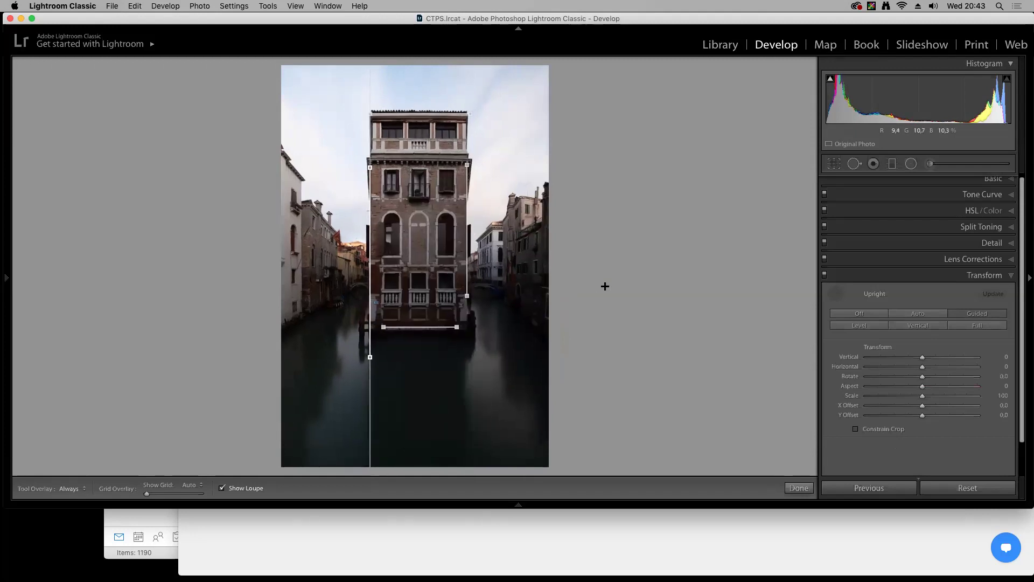
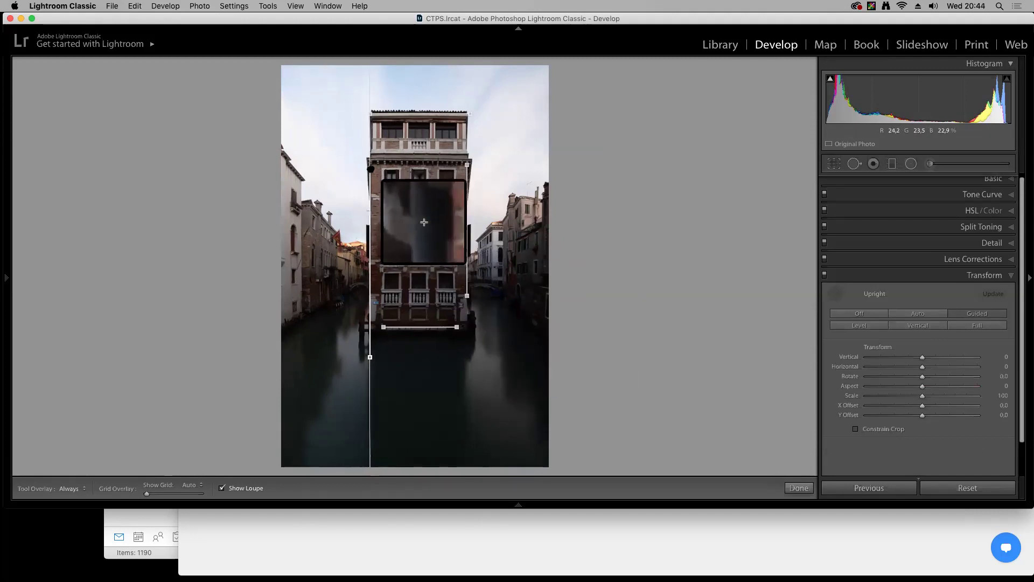
{"action": "left_click_drag", "start_coordinate": [370, 169], "coordinate": [371, 169]}
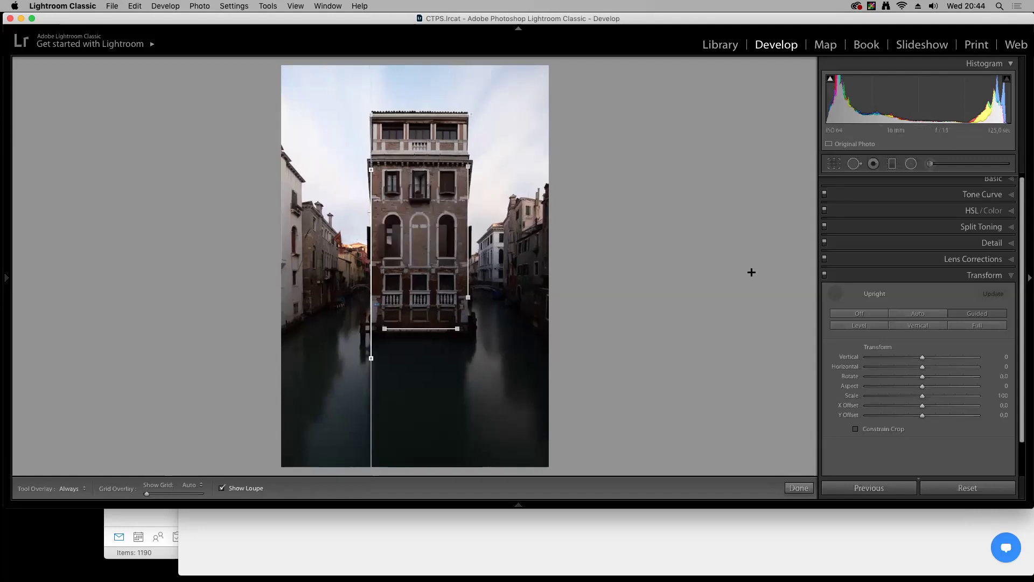
{"action": "key", "text": "Return"}
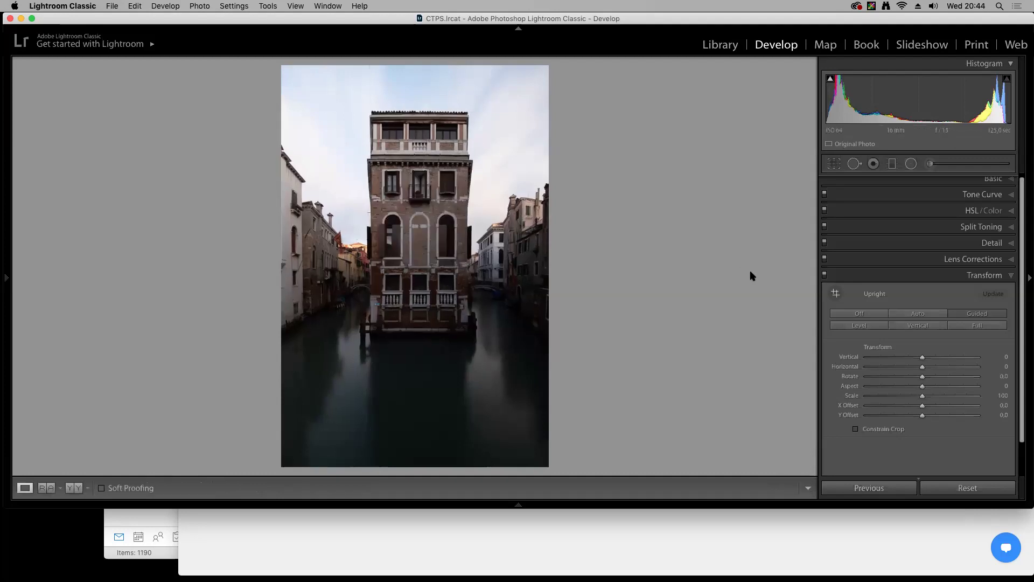
Set the canal photo's exposure to +1.00, contrast to +12 and highlights to −77
{"action": "left_click", "coordinate": [993, 180]}
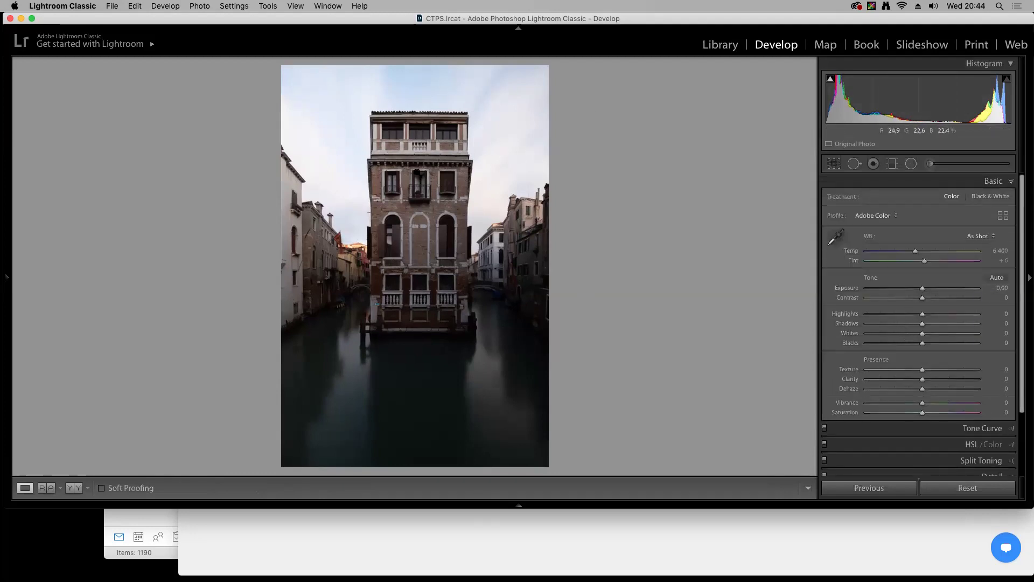
{"action": "mouse_move", "coordinate": [922, 288]}
{"action": "left_mouse_down"}
{"action": "mouse_move", "coordinate": [932, 291]}
{"action": "mouse_move", "coordinate": [923, 300]}
{"action": "mouse_move", "coordinate": [934, 290]}
{"action": "left_mouse_up"}
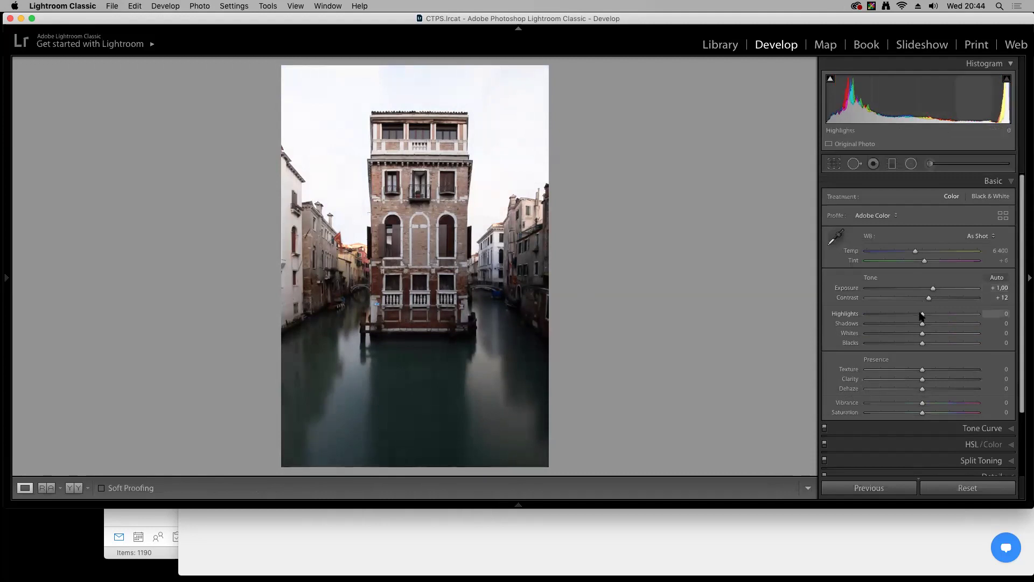
{"action": "left_click_drag", "start_coordinate": [923, 316], "coordinate": [882, 317]}
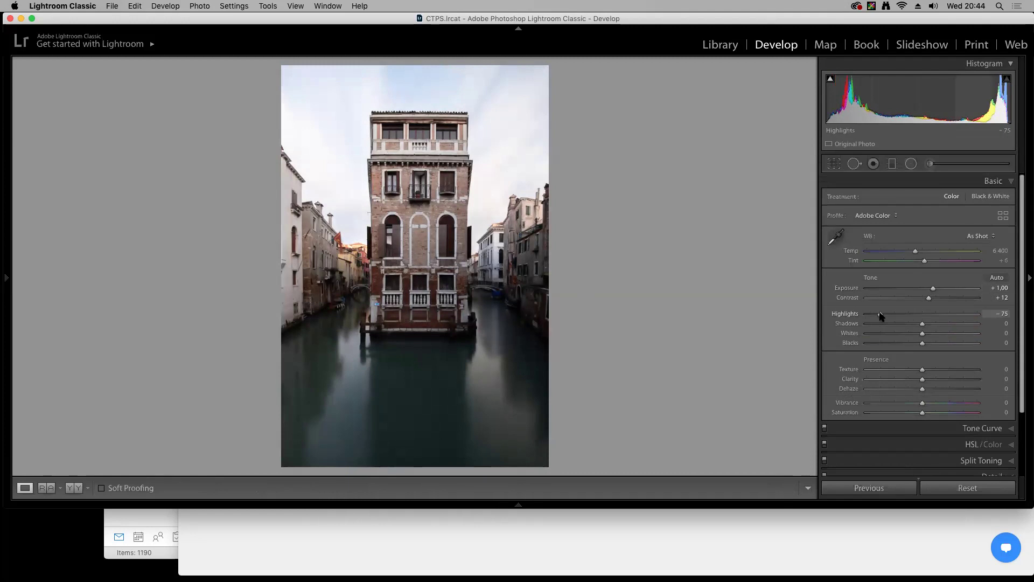
{"action": "left_click_drag", "start_coordinate": [881, 316], "coordinate": [880, 316]}
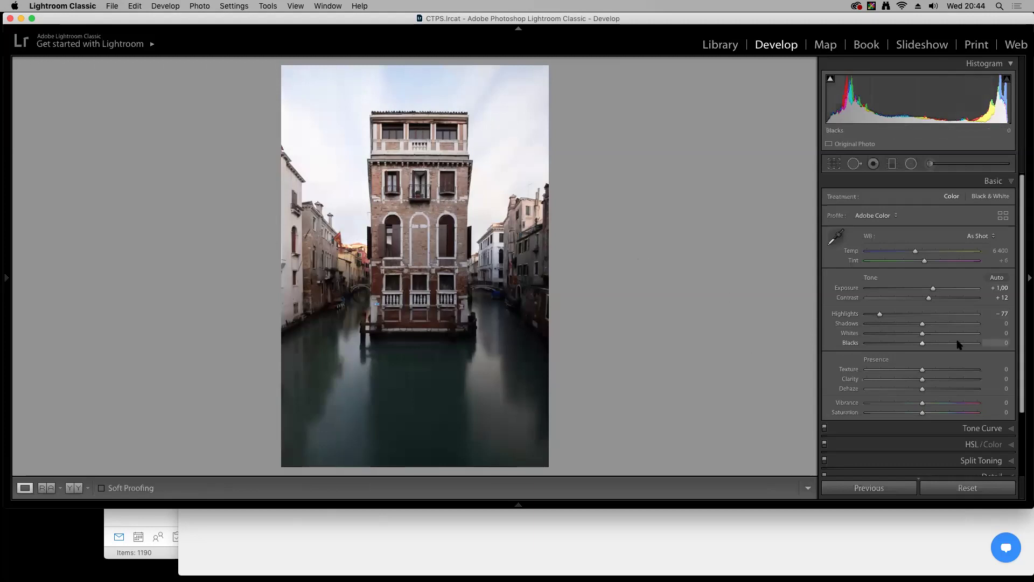
Set the canal photo's shadows to +49, exposure to +0.70, whites to +17 and blacks to −18
{"action": "left_click_drag", "start_coordinate": [922, 323], "coordinate": [945, 325]}
{"action": "left_click_drag", "start_coordinate": [932, 288], "coordinate": [930, 289]}
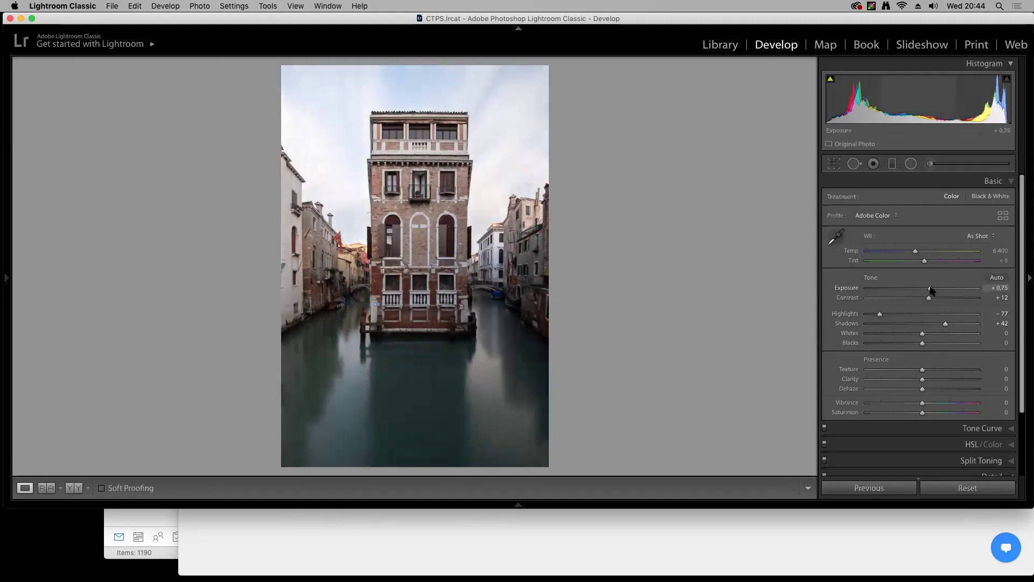
{"action": "left_click_drag", "start_coordinate": [946, 325], "coordinate": [949, 325]}
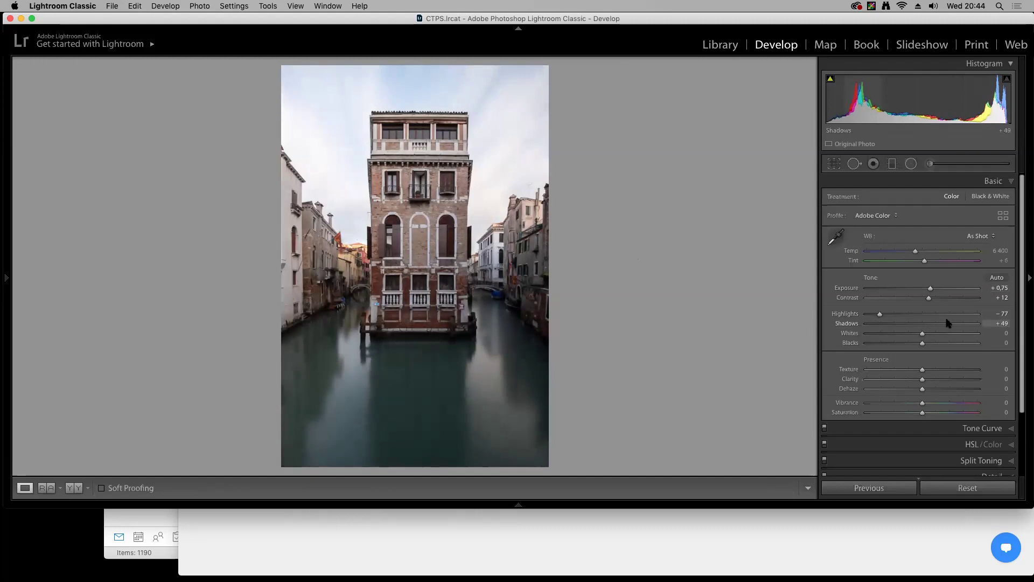
{"action": "left_click_drag", "start_coordinate": [931, 289], "coordinate": [930, 291]}
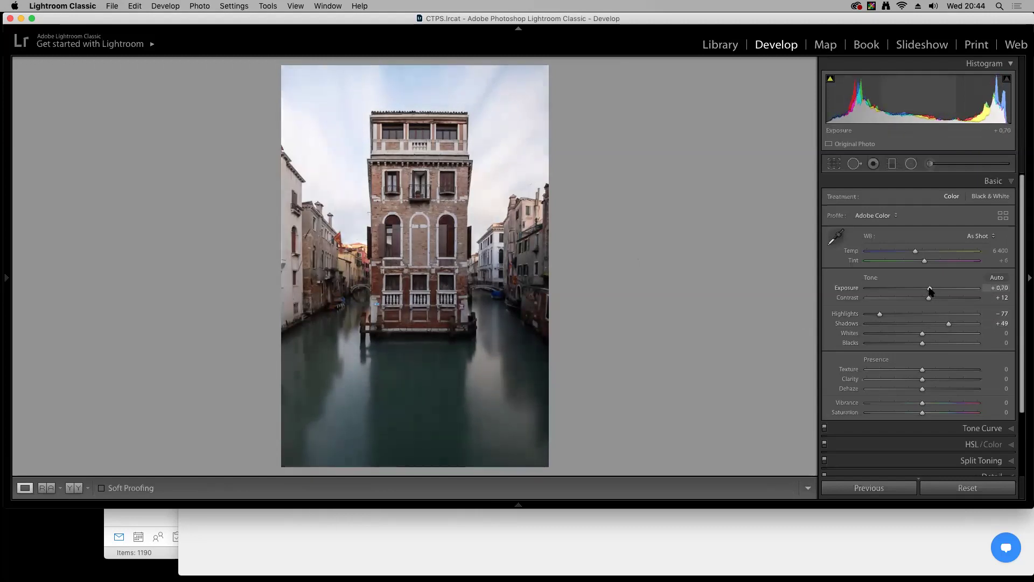
{"action": "left_click_drag", "start_coordinate": [921, 334], "coordinate": [932, 335]}
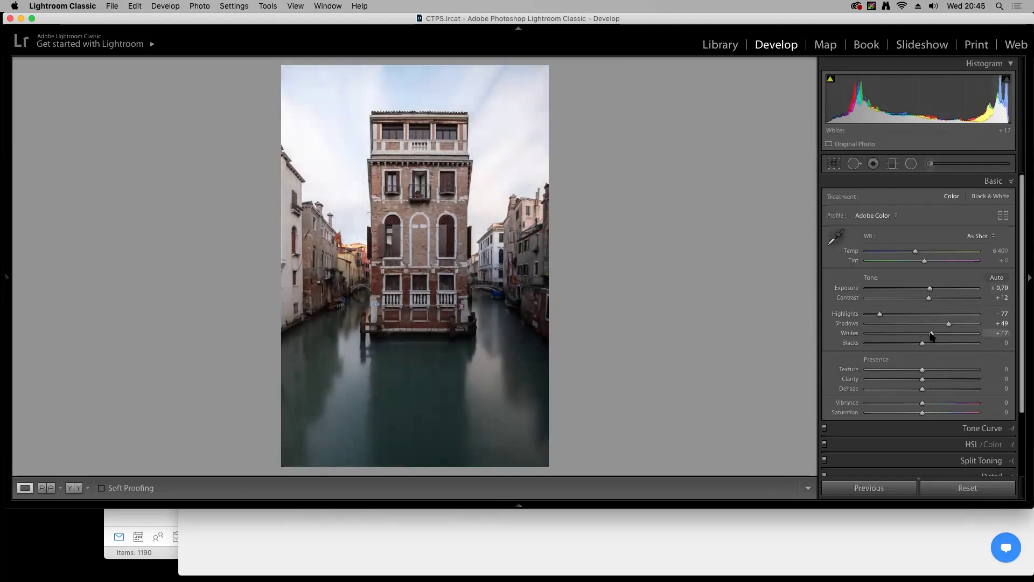
{"action": "left_click_drag", "start_coordinate": [922, 344], "coordinate": [914, 346]}
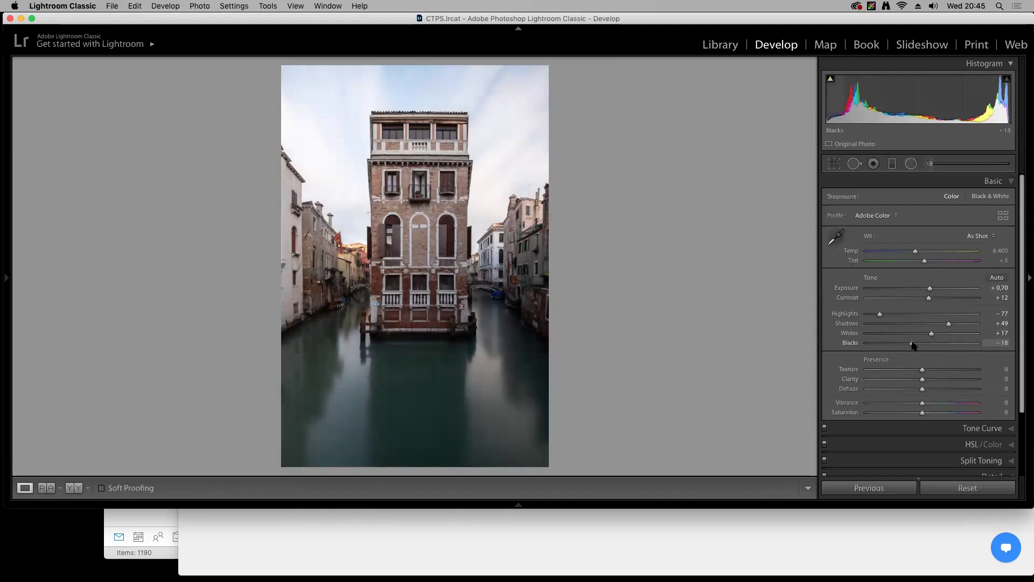
Set clarity to +16, texture to +14 and vibrance to +26, checking the brick detail up close
{"action": "left_click_drag", "start_coordinate": [925, 381], "coordinate": [926, 381]}
{"action": "key", "text": "z"}
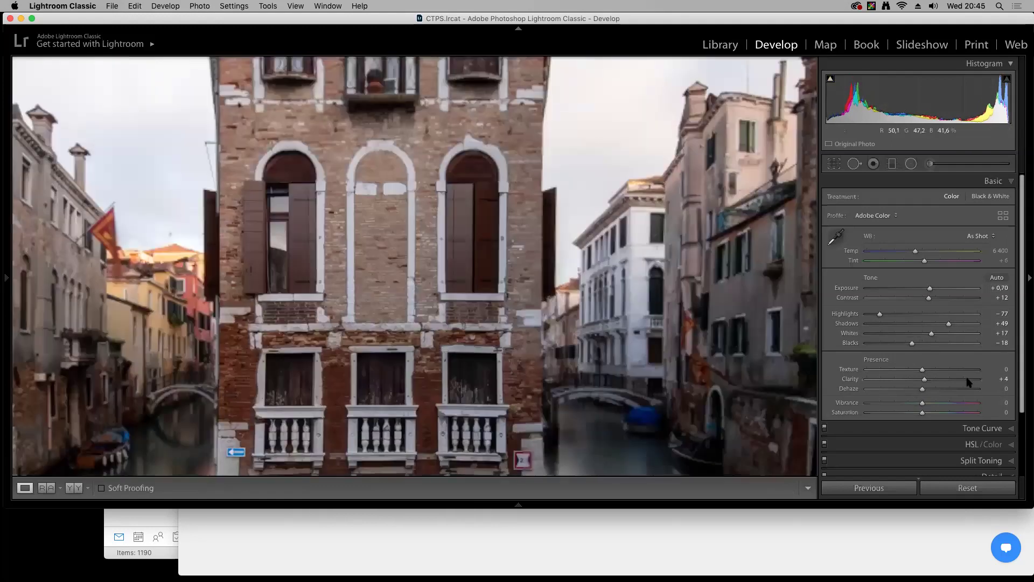
{"action": "left_click", "coordinate": [931, 381]}
{"action": "left_click_drag", "start_coordinate": [921, 372], "coordinate": [927, 374]}
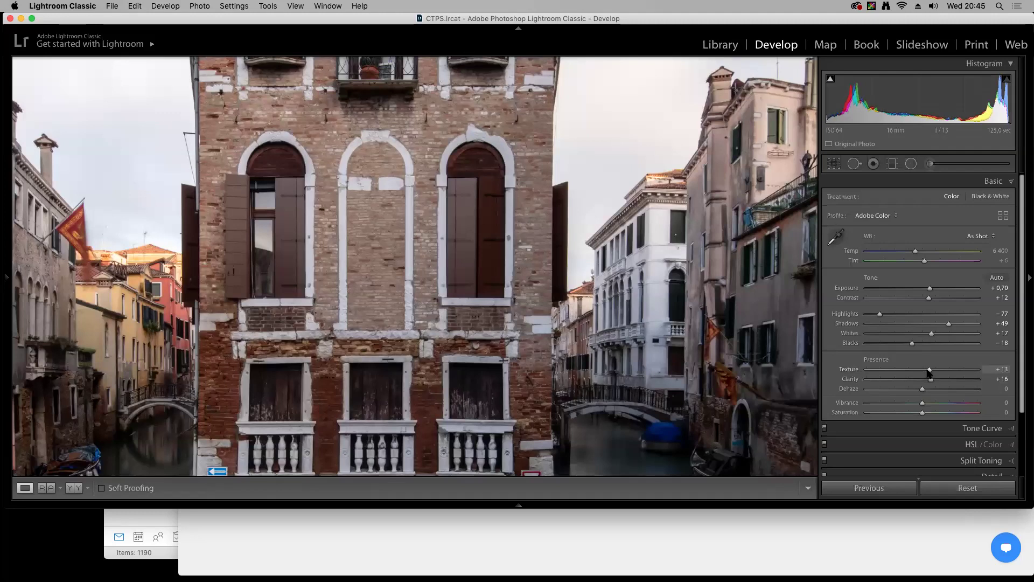
{"action": "left_click", "coordinate": [402, 401]}
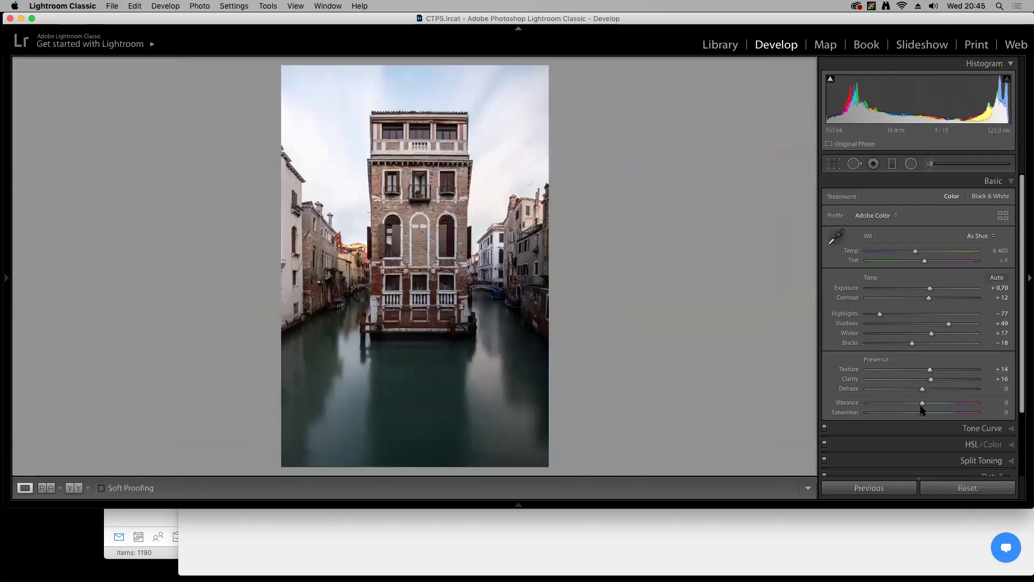
{"action": "left_click_drag", "start_coordinate": [922, 405], "coordinate": [932, 406]}
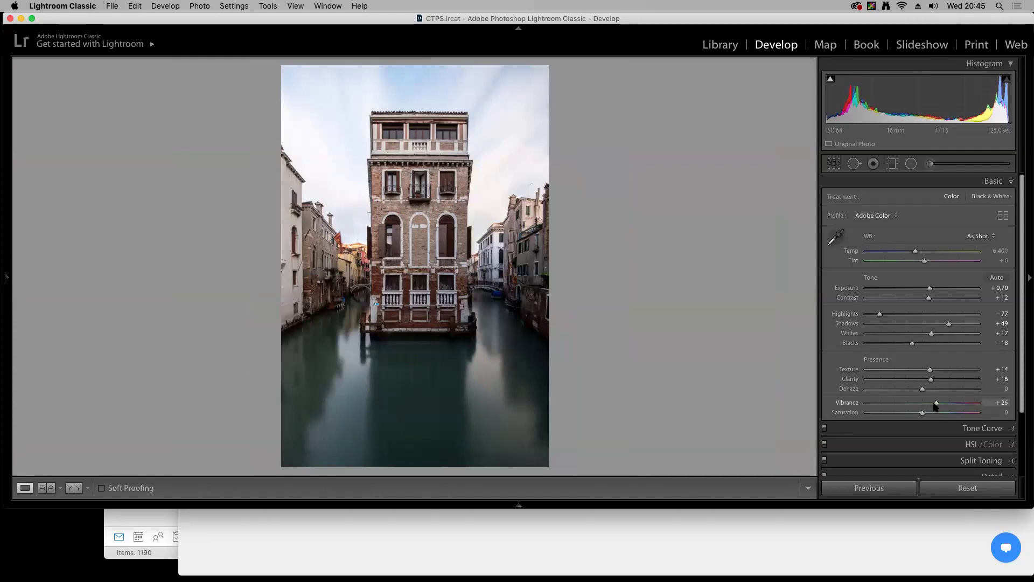
Darken the sky with a graduated filter running down to mid-building, with exposure −1.04 and highlights −86
{"action": "left_click", "coordinate": [892, 164]}
{"action": "left_click_drag", "start_coordinate": [485, 113], "coordinate": [484, 252]}
{"action": "mouse_move", "coordinate": [919, 236]}
{"action": "left_mouse_down"}
{"action": "mouse_move", "coordinate": [875, 259]}
{"action": "mouse_move", "coordinate": [909, 240]}
{"action": "left_mouse_up"}
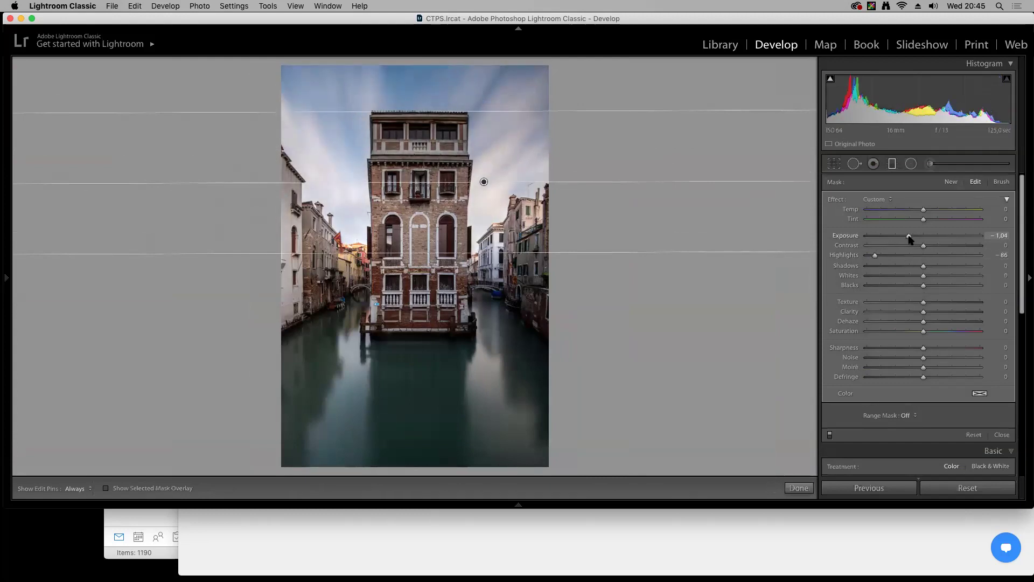
{"action": "left_click_drag", "start_coordinate": [483, 181], "coordinate": [483, 187]}
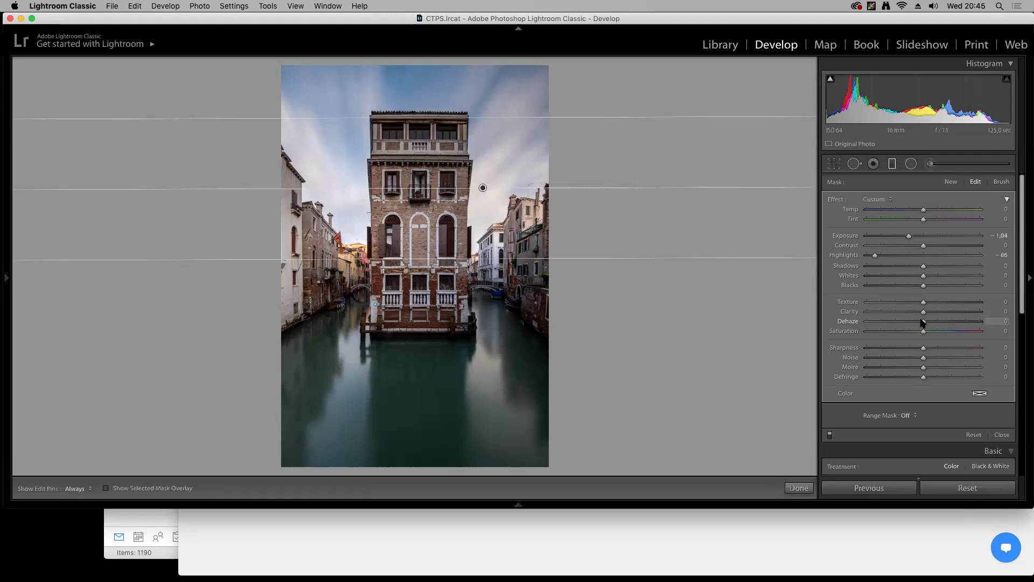
Limit the sky's graduated filter with a luminance range mask of 68/100 and smoothness 26, and close the filter
{"action": "left_click", "coordinate": [911, 415]}
{"action": "left_click", "coordinate": [924, 428]}
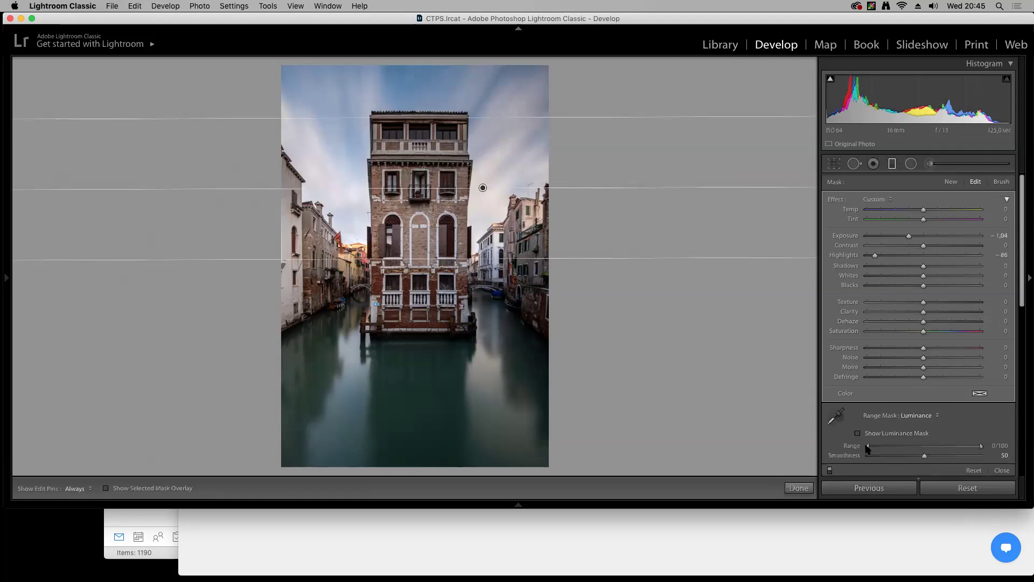
{"action": "left_click_drag", "start_coordinate": [868, 449], "coordinate": [898, 455]}
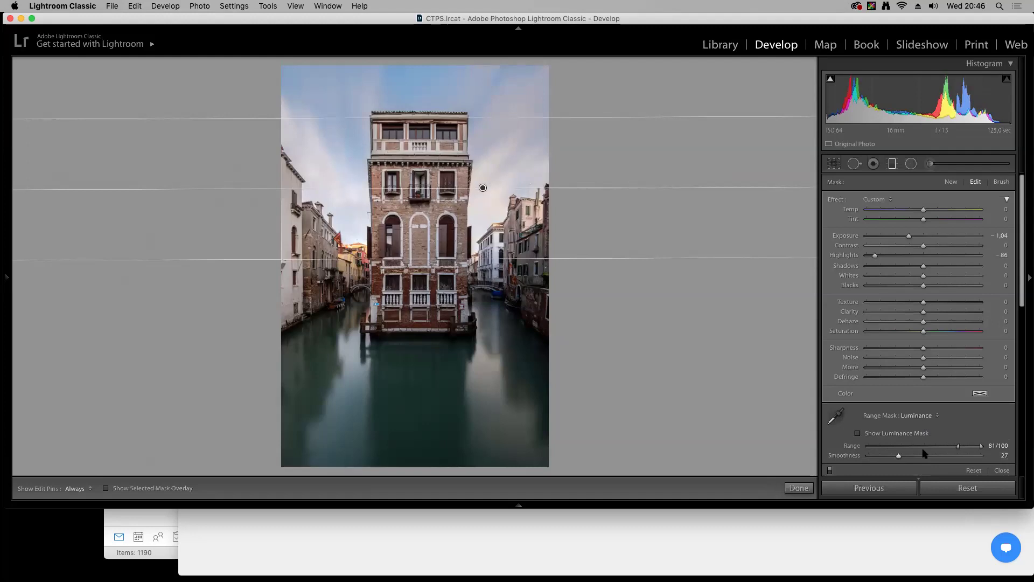
{"action": "left_click_drag", "start_coordinate": [958, 446], "coordinate": [942, 447]}
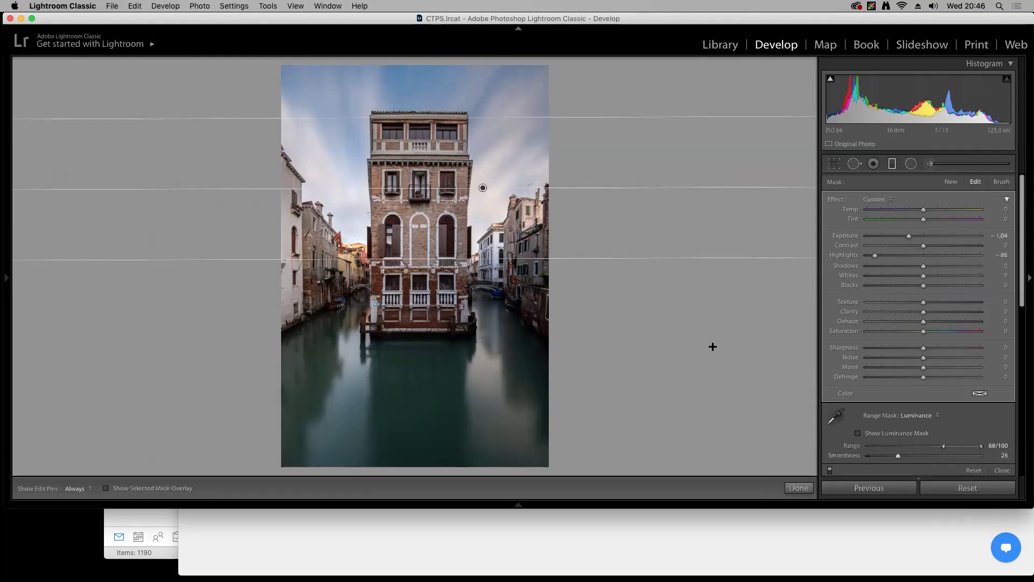
{"action": "key", "text": "m"}
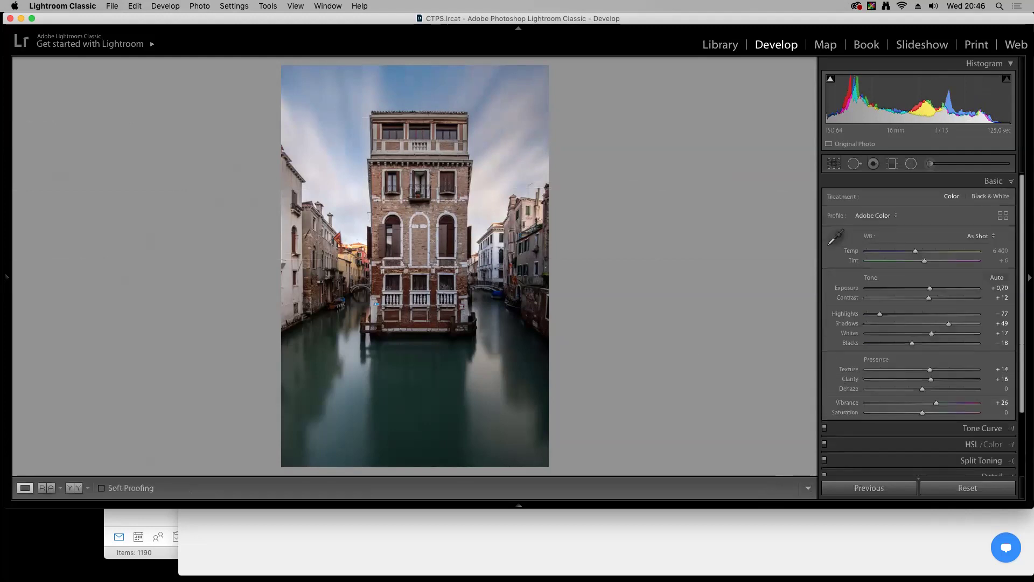
Darken the blue tones by setting HSL luminance to −12 for aqua and −37 for blue
{"action": "left_click", "coordinate": [975, 445]}
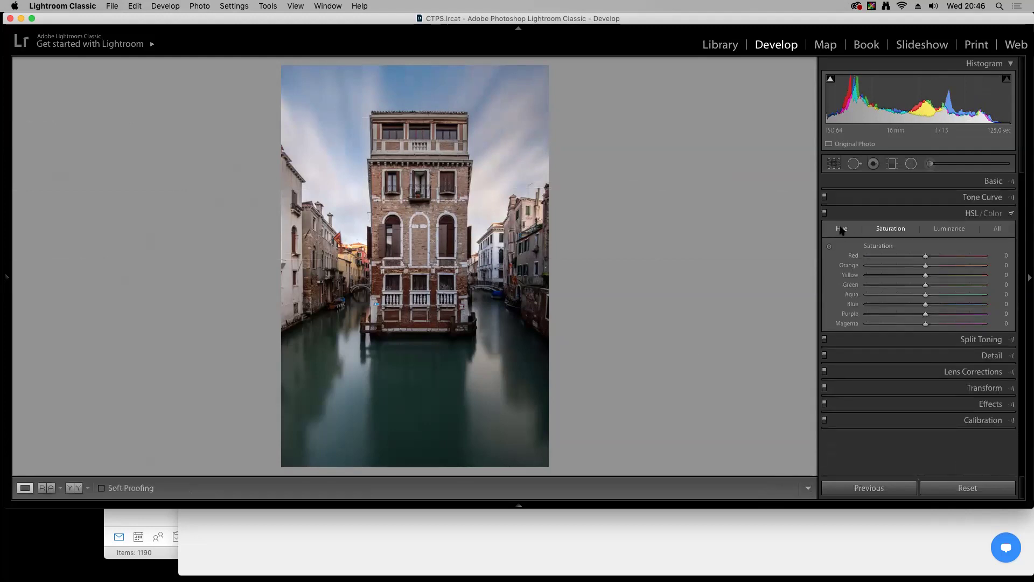
{"action": "left_click", "coordinate": [949, 228]}
{"action": "mouse_move", "coordinate": [926, 306]}
{"action": "left_mouse_down"}
{"action": "mouse_move", "coordinate": [913, 305]}
{"action": "mouse_move", "coordinate": [917, 295]}
{"action": "left_mouse_up"}
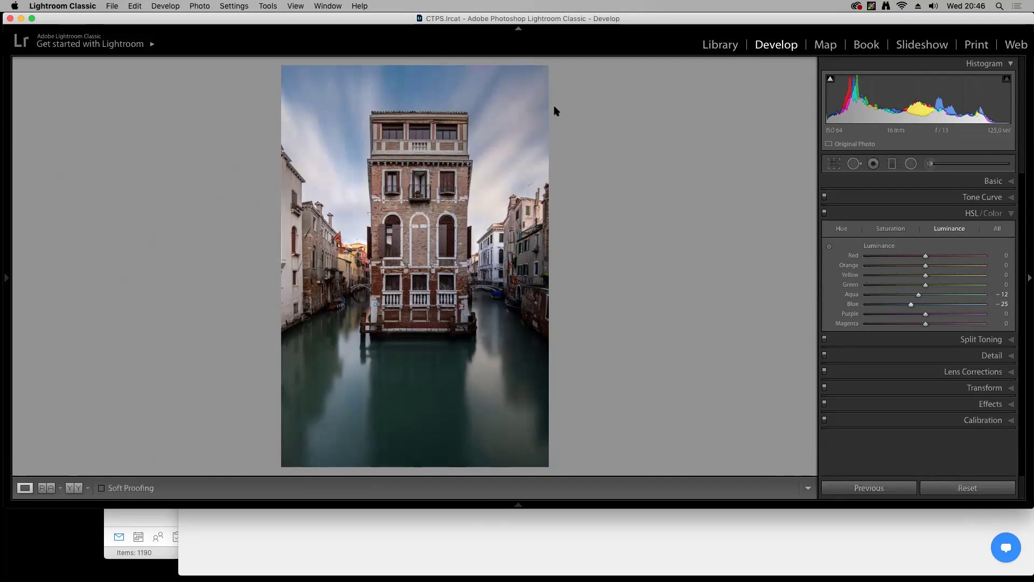
{"action": "left_click_drag", "start_coordinate": [910, 305], "coordinate": [904, 305]}
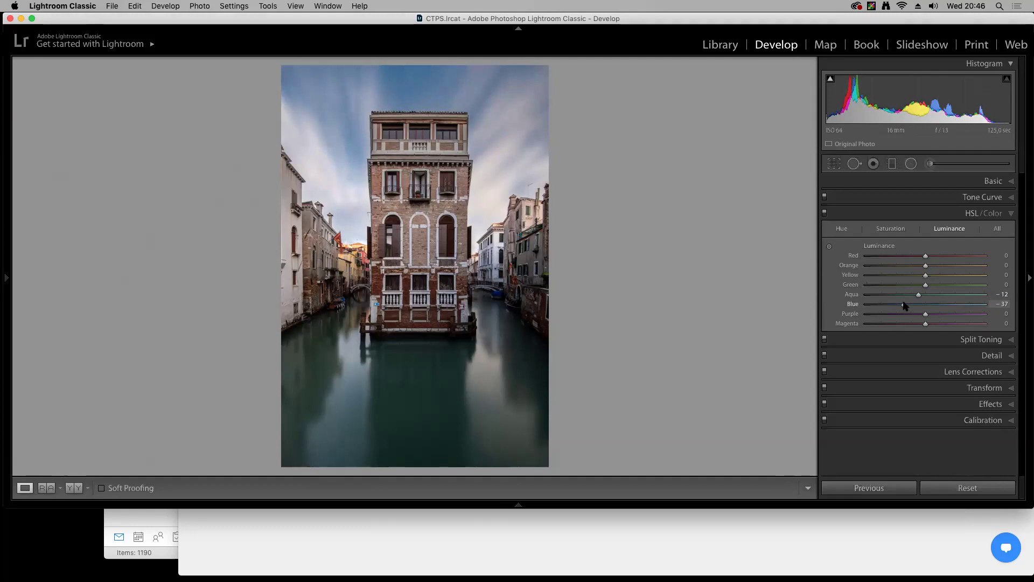
Check the roofline edges, enable chromatic aberration removal and lens profile corrections, and set the profile's vignetting amount to 47
{"action": "left_click", "coordinate": [409, 146]}
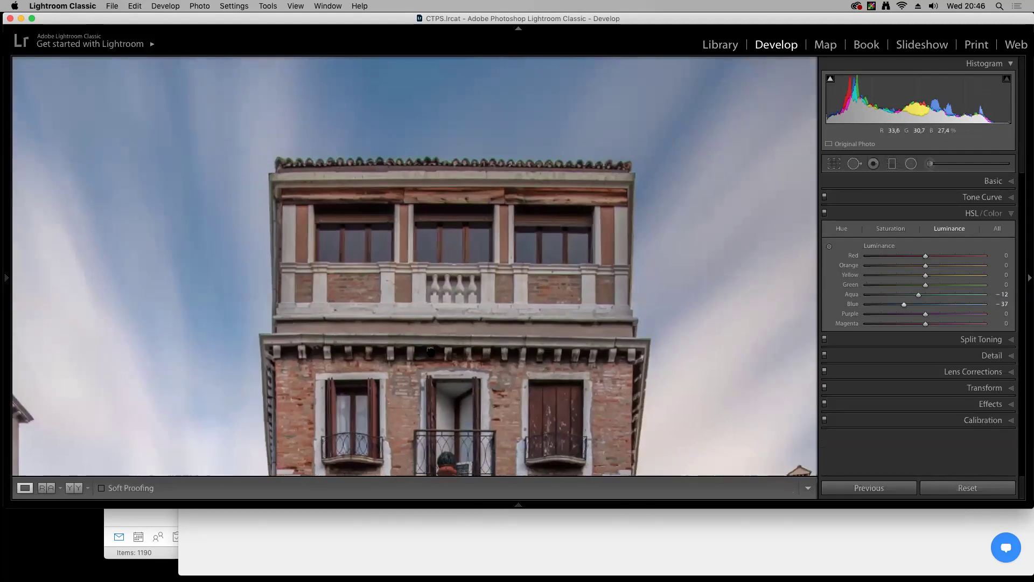
{"action": "left_click", "coordinate": [431, 351]}
{"action": "left_click", "coordinate": [473, 171]}
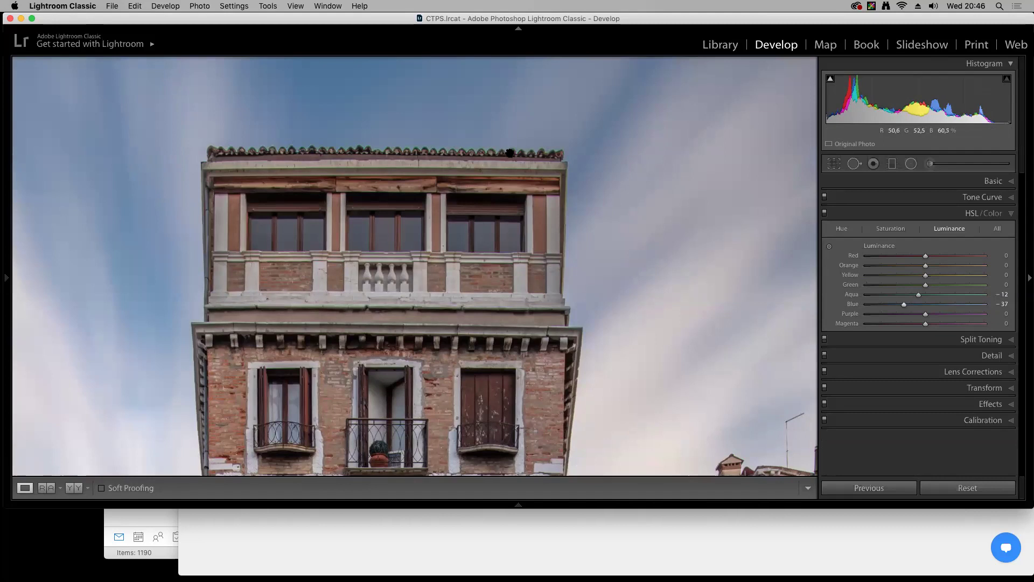
{"action": "left_click", "coordinate": [518, 226]}
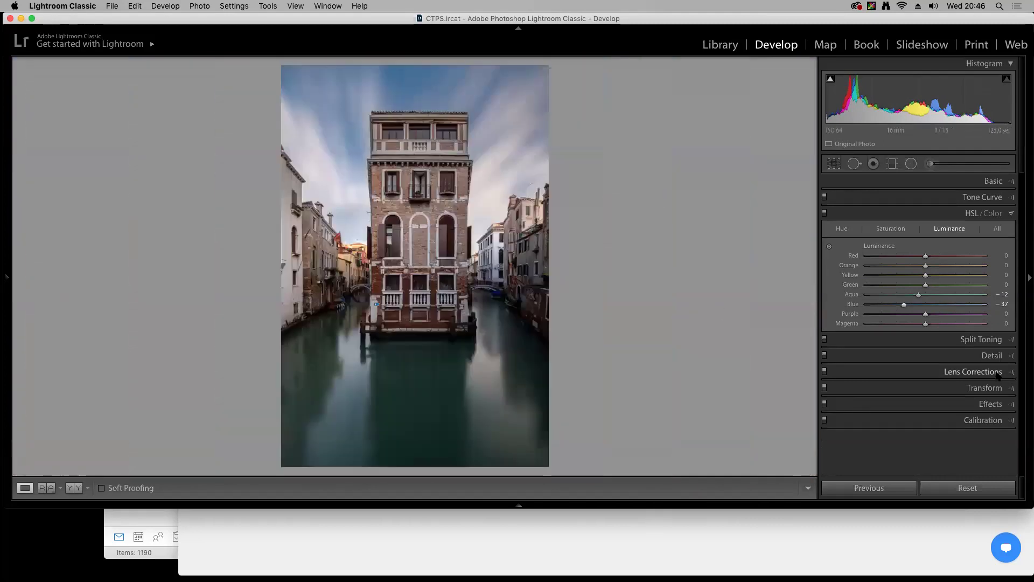
{"action": "left_click", "coordinate": [998, 375]}
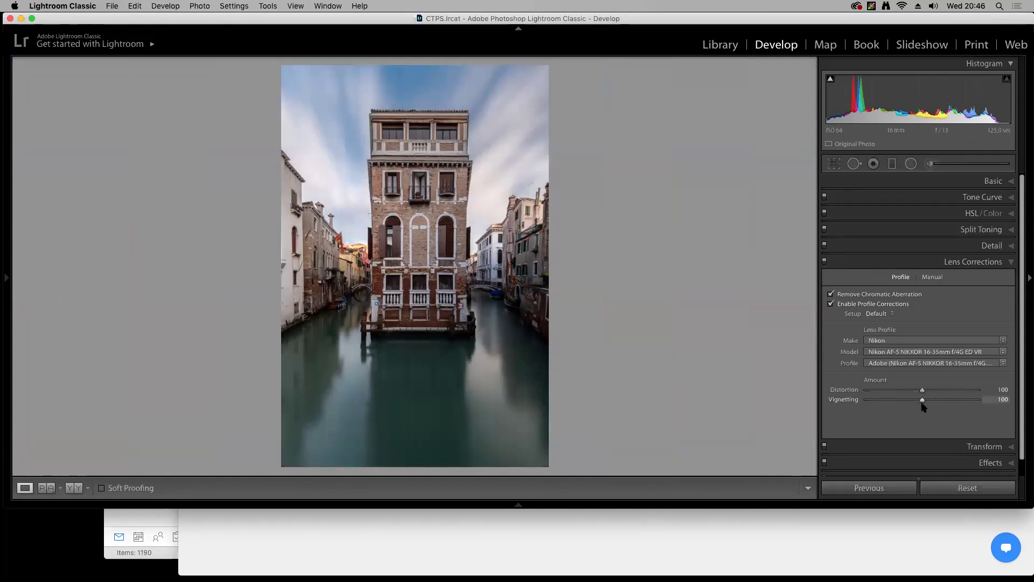
{"action": "left_click_drag", "start_coordinate": [923, 401], "coordinate": [895, 401]}
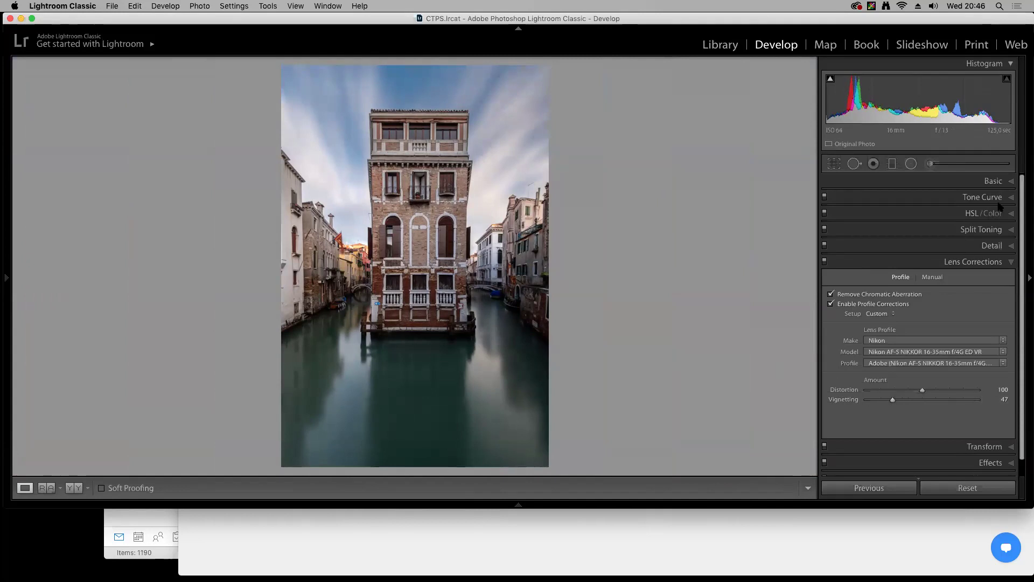
Set the canal photo's overall saturation to about +16
{"action": "left_click", "coordinate": [1002, 181]}
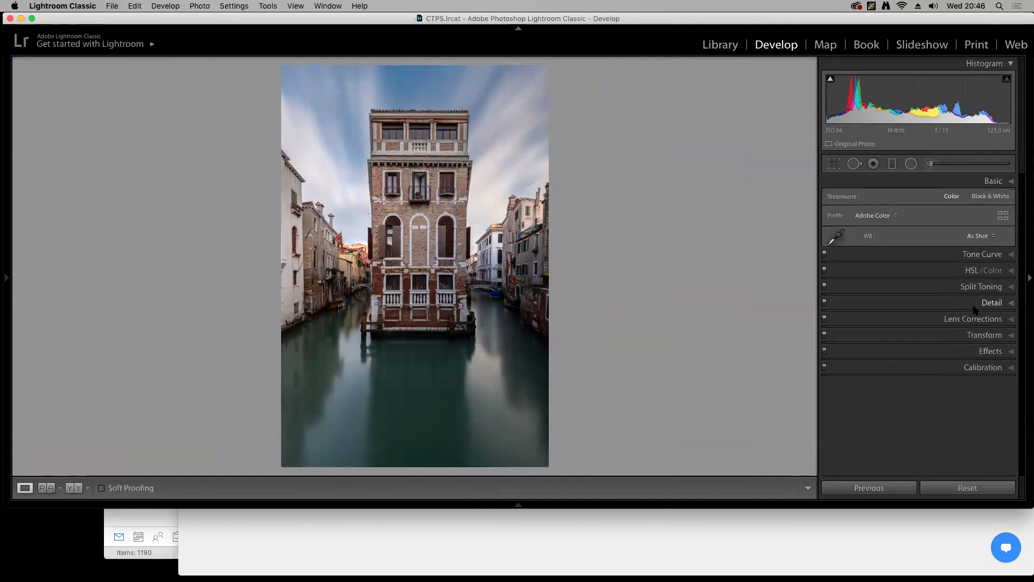
{"action": "left_click_drag", "start_coordinate": [922, 413], "coordinate": [932, 415]}
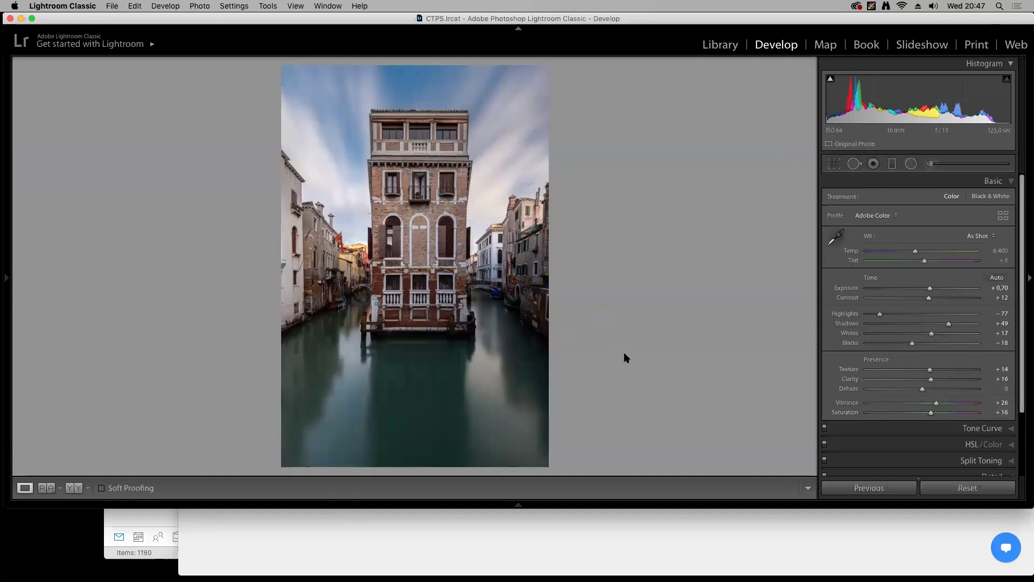
{"action": "left_click_drag", "start_coordinate": [929, 414], "coordinate": [931, 416]}
Shape a gentle S-curve on the RGB tone curve, lifting highlights to 69.0/72.5 % and lowering shadows, and compare before and after
{"action": "left_click", "coordinate": [969, 429]}
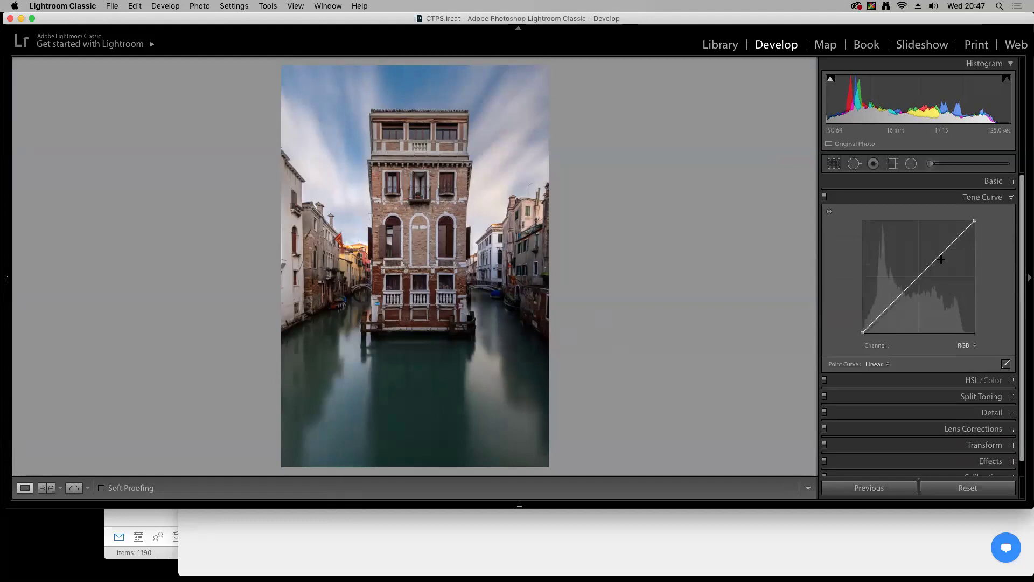
{"action": "left_click_drag", "start_coordinate": [941, 259], "coordinate": [941, 252]}
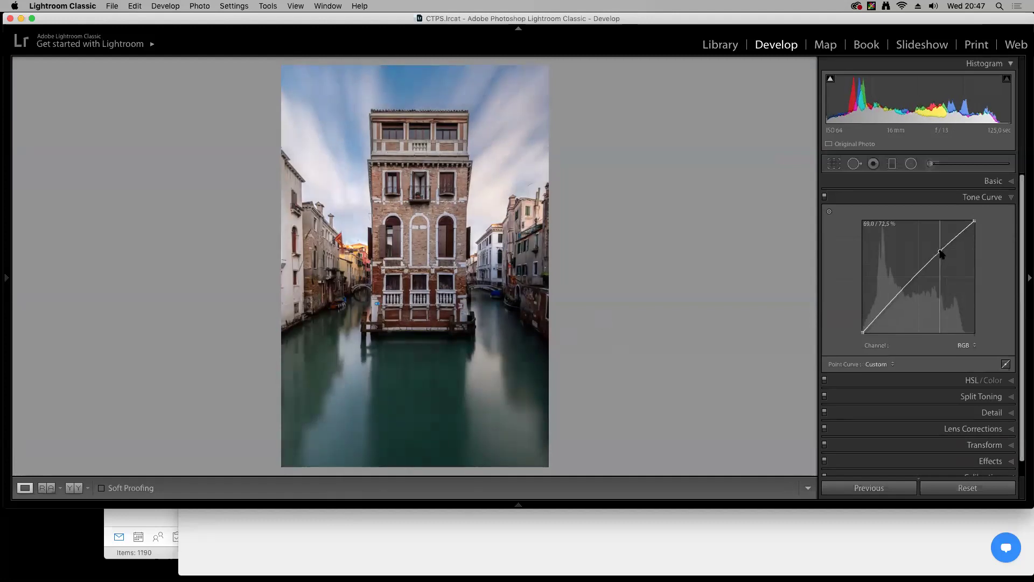
{"action": "left_click_drag", "start_coordinate": [887, 307], "coordinate": [886, 310]}
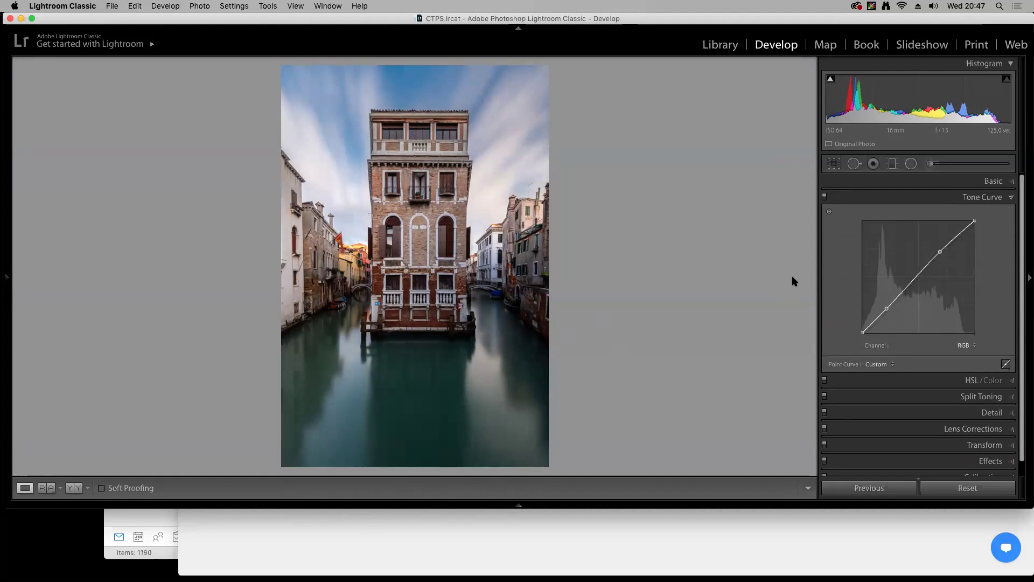
{"action": "key", "text": "y"}
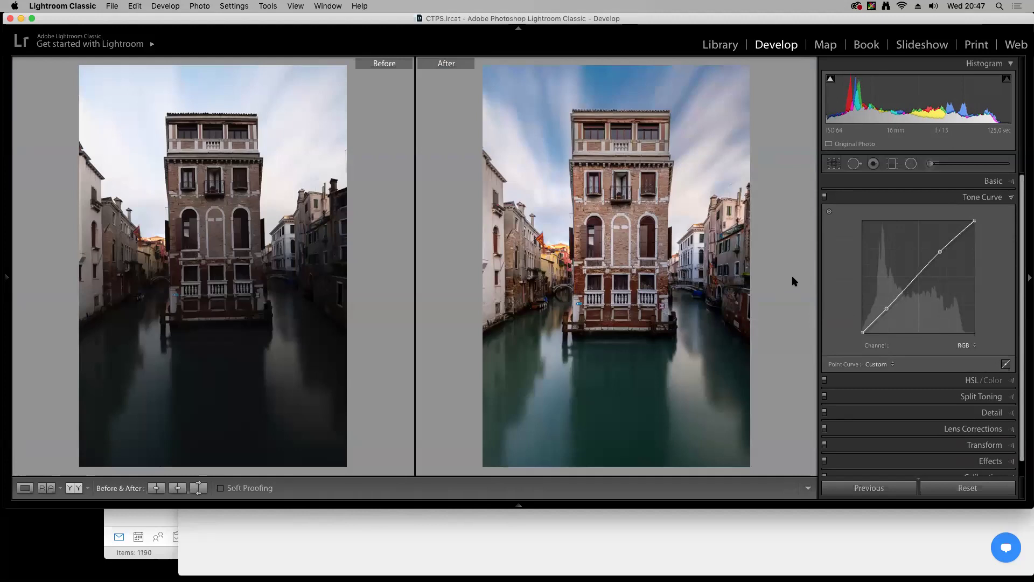
{"action": "key", "text": "y"}
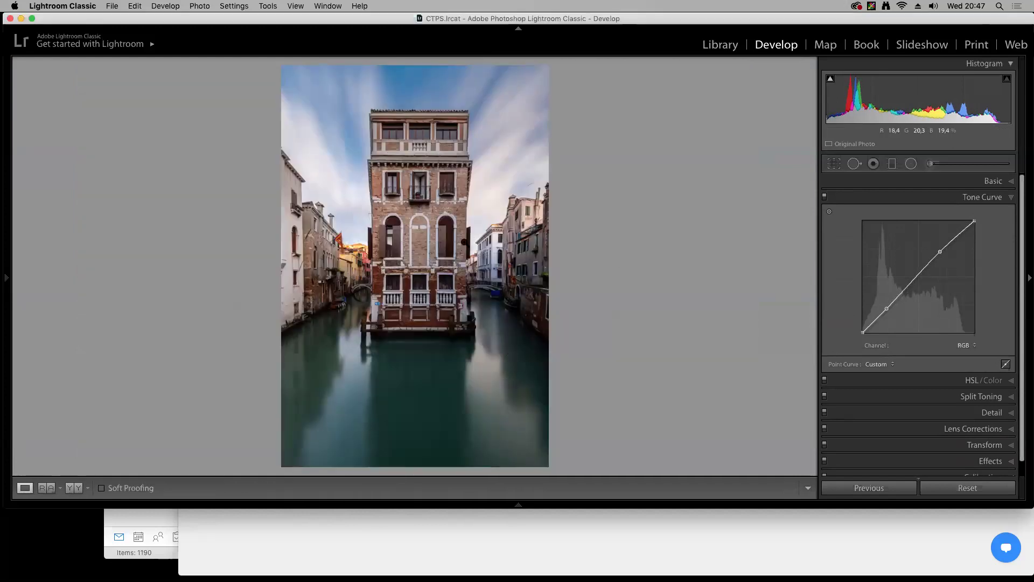
Create a virtual copy of the canal photo and convert it to black and white
{"action": "right_click", "coordinate": [464, 240]}
{"action": "left_click", "coordinate": [541, 445]}
{"action": "left_click", "coordinate": [994, 182]}
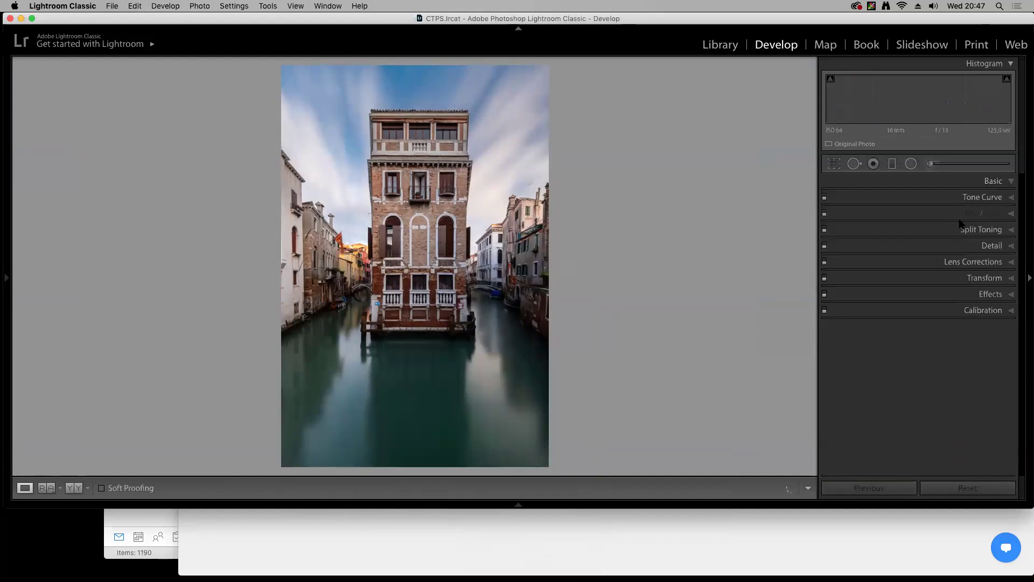
{"action": "left_click", "coordinate": [989, 196]}
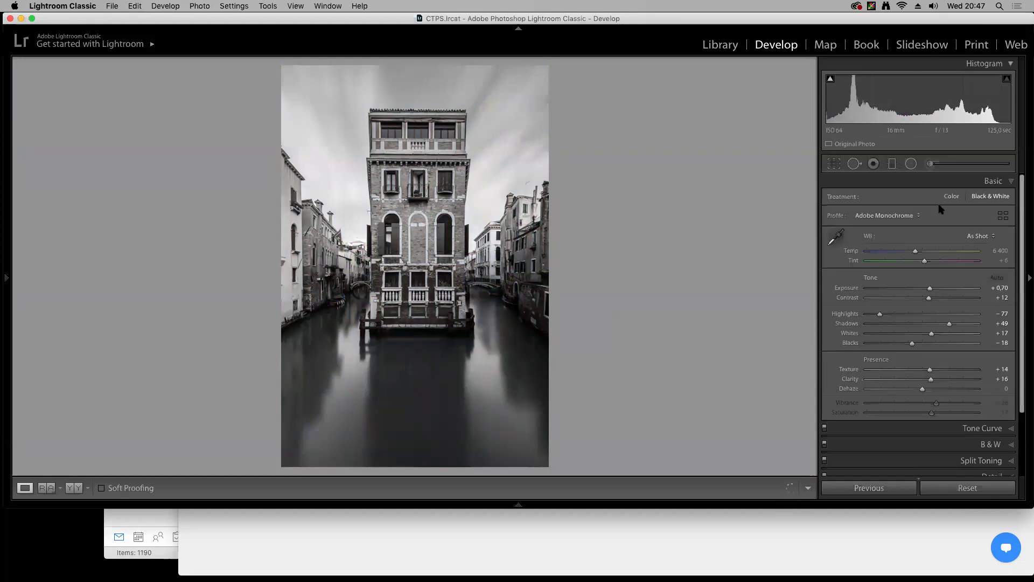
Apply the B&W Red Filter profile to the black-and-white canal copy
{"action": "left_click", "coordinate": [903, 216]}
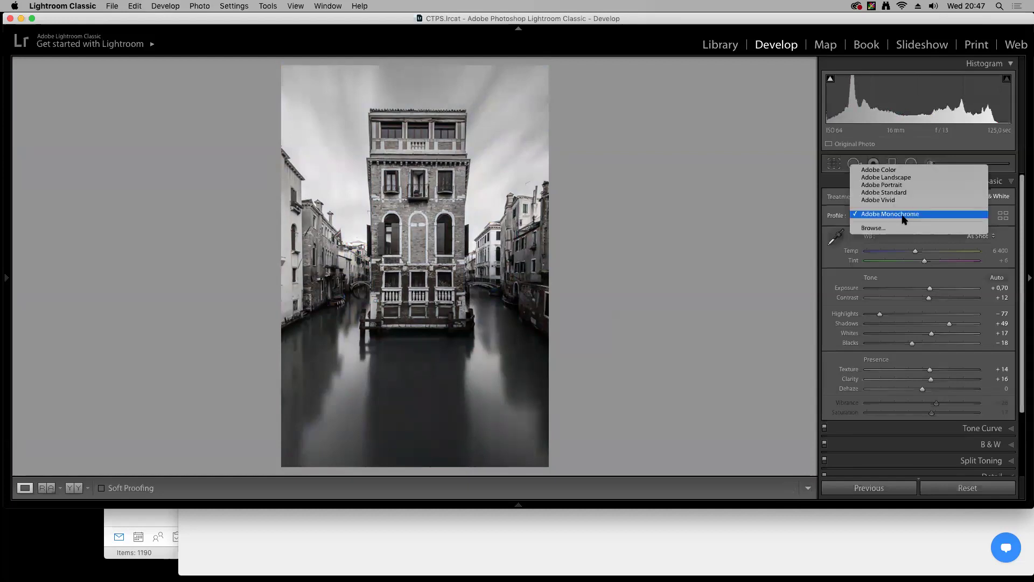
{"action": "left_click", "coordinate": [903, 215]}
{"action": "left_click", "coordinate": [1004, 215]}
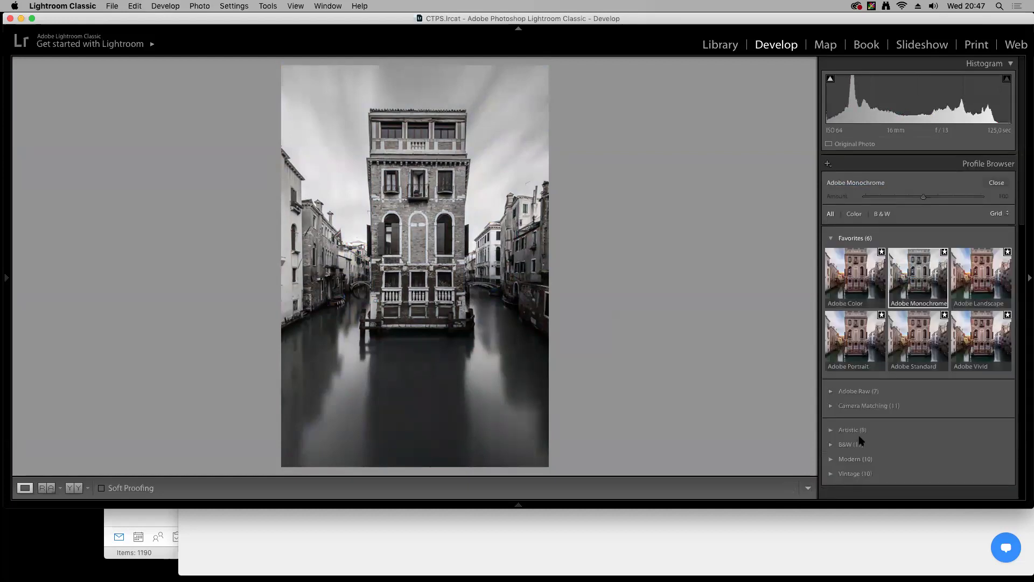
{"action": "left_click", "coordinate": [831, 445]}
{"action": "scroll", "coordinate": [969, 350], "scroll_direction": "down", "scroll_amount": 5}
{"action": "scroll", "coordinate": [941, 441], "scroll_direction": "down", "scroll_amount": 3}
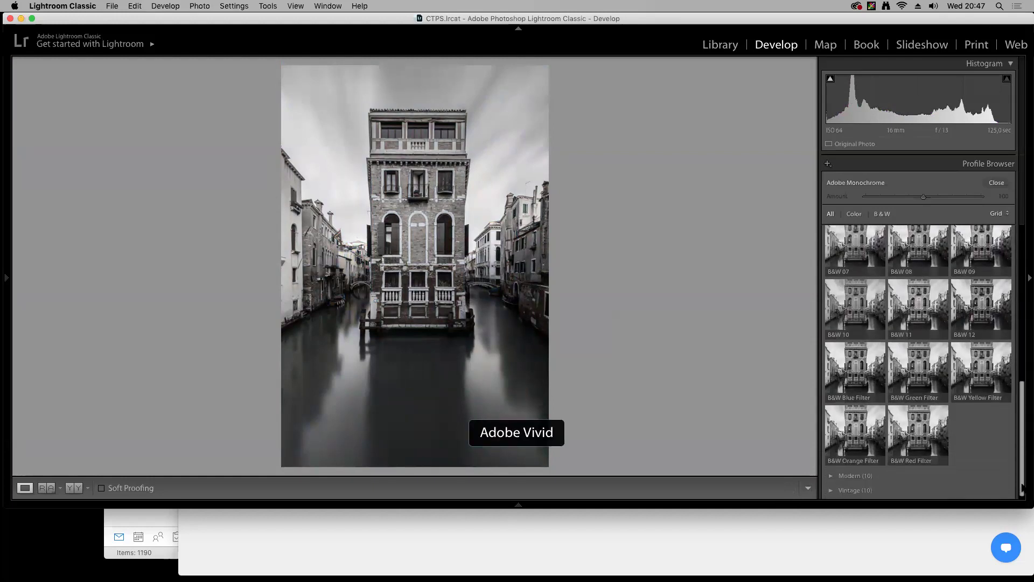
{"action": "left_click", "coordinate": [916, 419]}
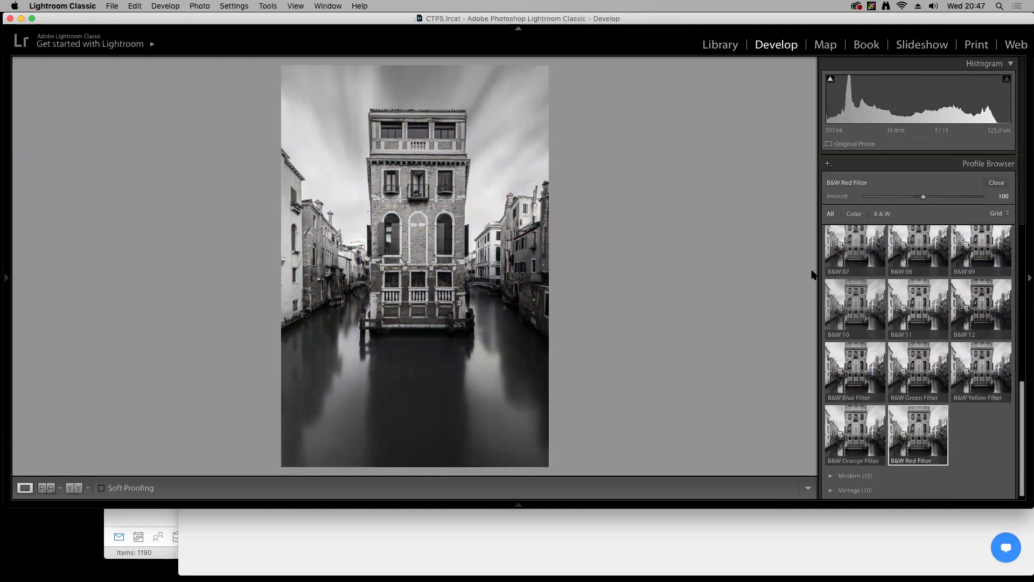
{"action": "left_click", "coordinate": [997, 183]}
Compare the colour and black-and-white canal versions side by side in Survey view, and return to the photo grid
{"action": "key", "text": "g"}
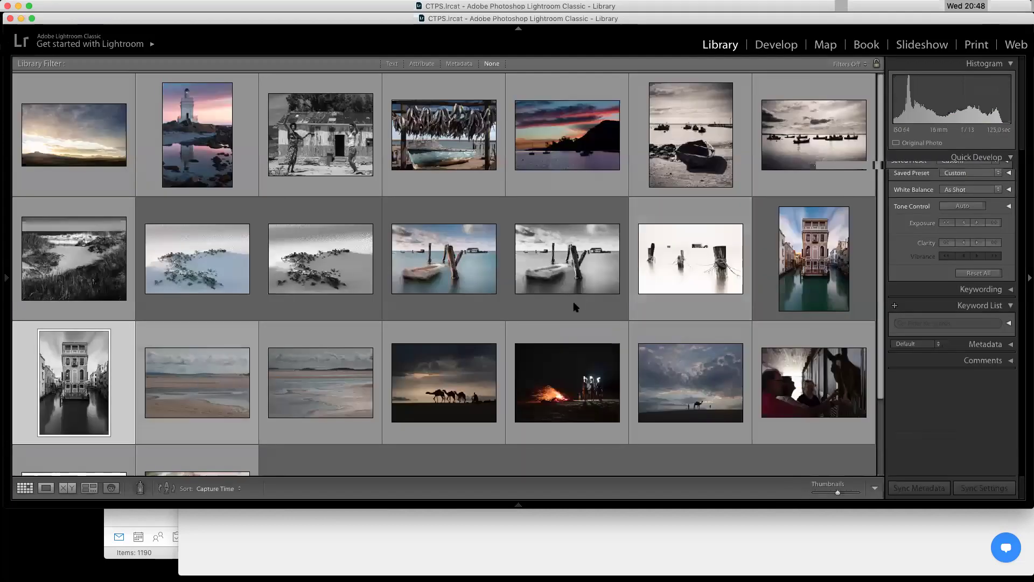
{"action": "left_click", "coordinate": [814, 258], "text": "super"}
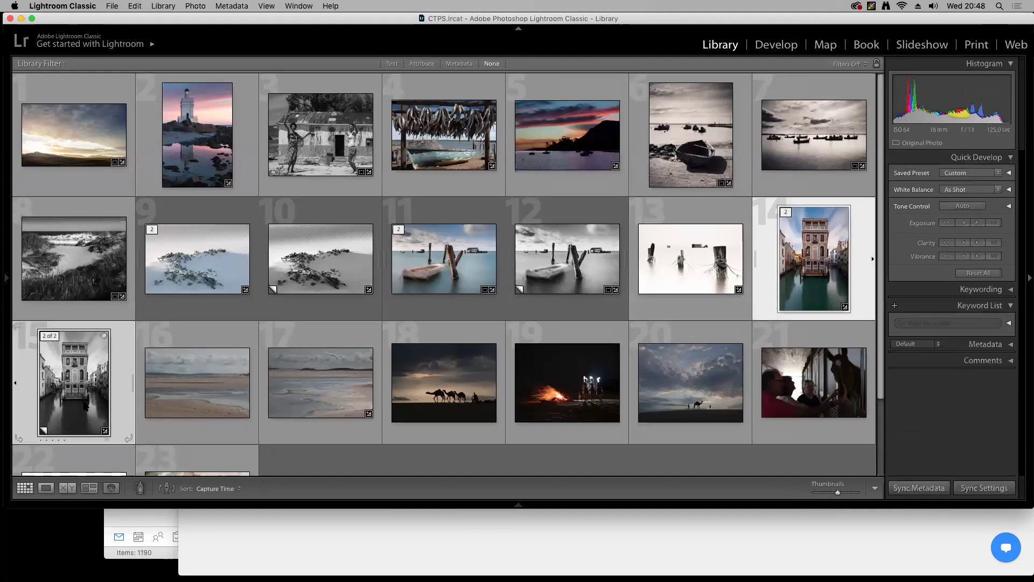
{"action": "key", "text": "n"}
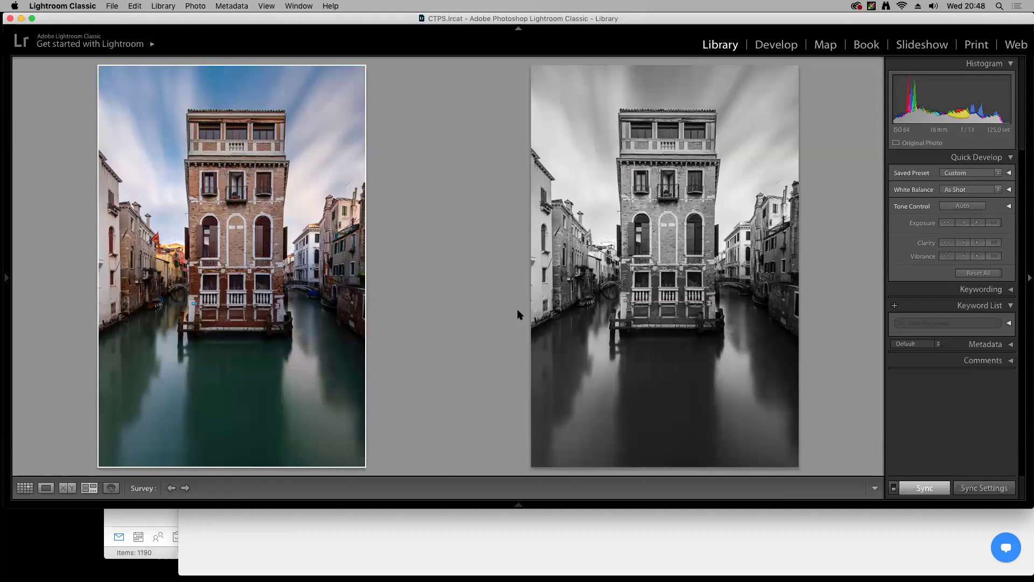
{"action": "key", "text": "g"}
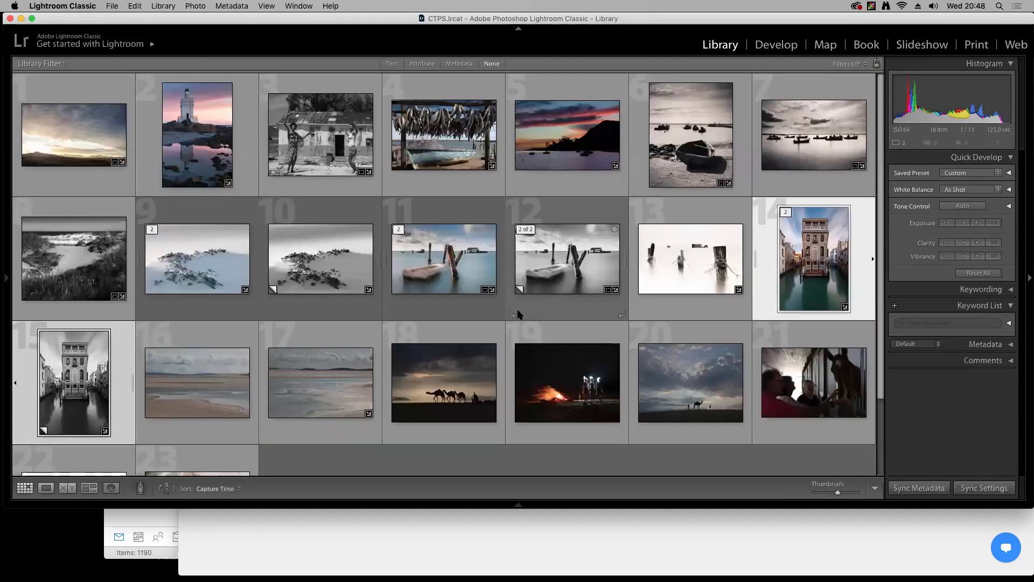
Open the second beach photo at full size and compare it with the neighbouring shots
{"action": "scroll", "coordinate": [343, 349], "scroll_direction": "down", "scroll_amount": 2}
{"action": "key", "text": "Right"}
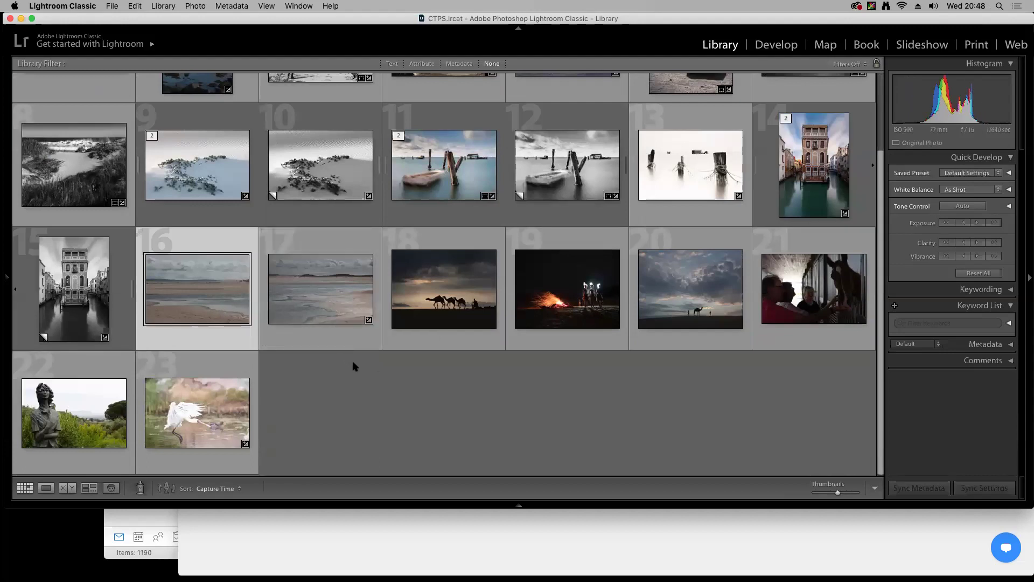
{"action": "left_click", "coordinate": [327, 291]}
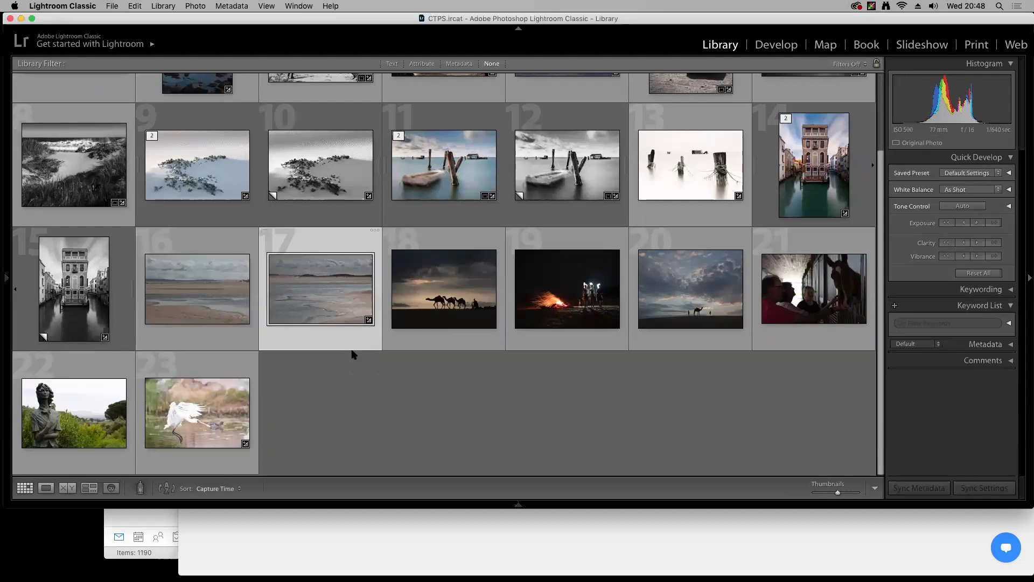
{"action": "key", "text": "e"}
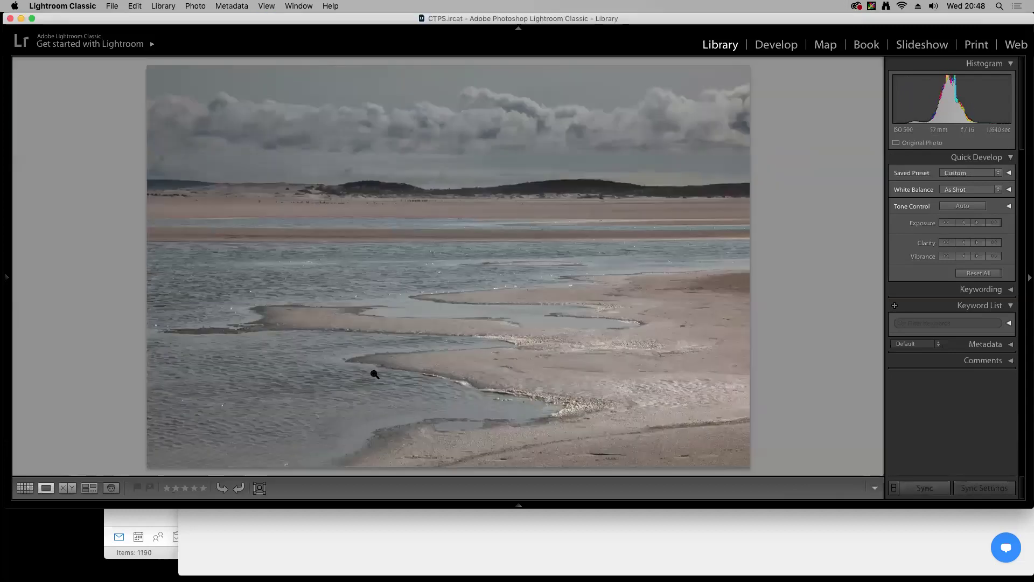
{"action": "key", "text": "Right"}
{"action": "key", "text": "Left"}
{"action": "key", "text": "Right"}
{"action": "key", "text": "Right"}
{"action": "key", "text": "Left"}
{"action": "key", "text": "Right"}
Develop the beach photo's tones: Exposure -0.15, Contrast +33, Highlights -35, Shadows +32, Whites +37 and Blacks -24
{"action": "key", "text": "d"}
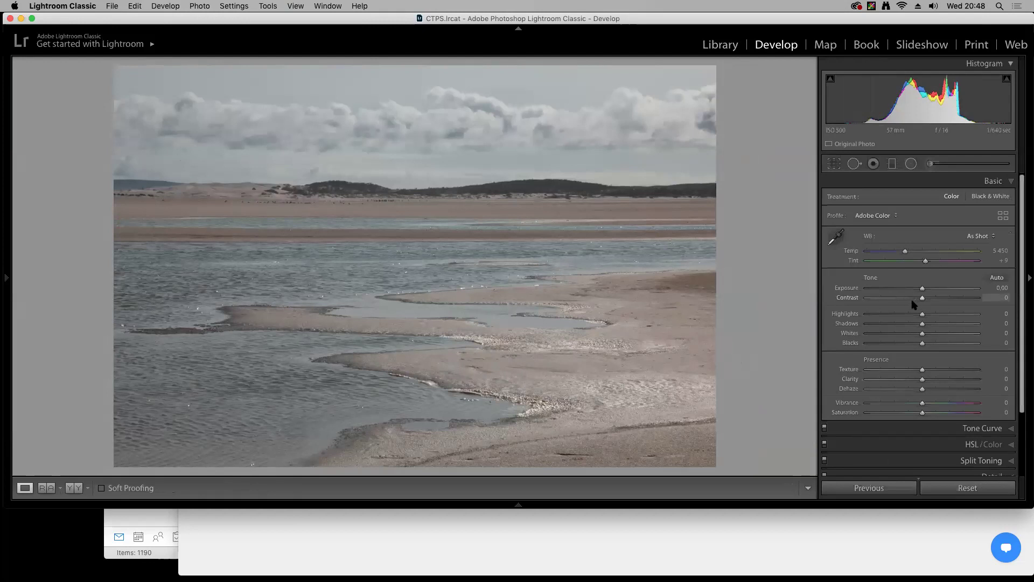
{"action": "mouse_move", "coordinate": [922, 288]}
{"action": "left_mouse_down"}
{"action": "mouse_move", "coordinate": [939, 300]}
{"action": "mouse_move", "coordinate": [922, 289]}
{"action": "mouse_move", "coordinate": [902, 316]}
{"action": "mouse_move", "coordinate": [942, 333]}
{"action": "mouse_move", "coordinate": [906, 344]}
{"action": "mouse_move", "coordinate": [921, 290]}
{"action": "left_mouse_up"}
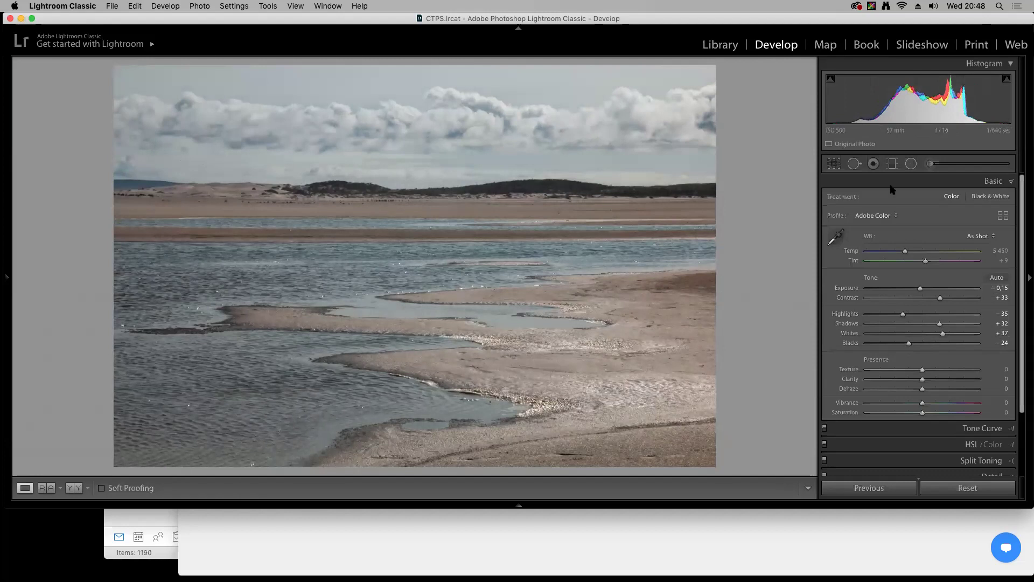
Add a diagonal graduated filter over the sand in the photo's lower-right corner with Exposure -0.26 and Highlights -32
{"action": "key", "text": "m"}
{"action": "left_click_drag", "start_coordinate": [667, 410], "coordinate": [512, 325]}
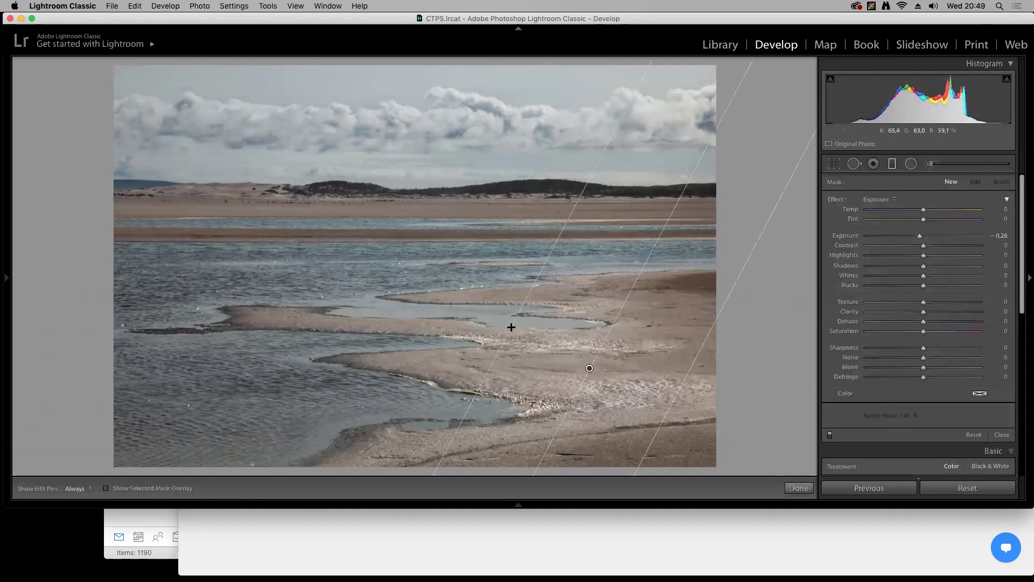
{"action": "left_click_drag", "start_coordinate": [922, 255], "coordinate": [908, 256]}
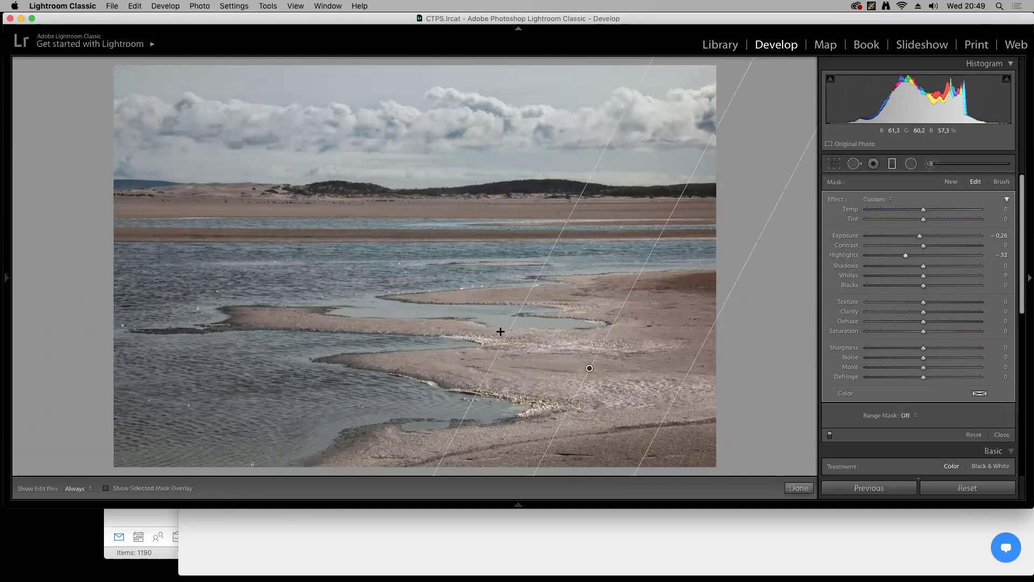
Add a horizontal graduated filter over the sky with Exposure -0.15, Contrast 67, Highlights 0 and Whites 18
{"action": "left_click_drag", "start_coordinate": [463, 68], "coordinate": [464, 171]}
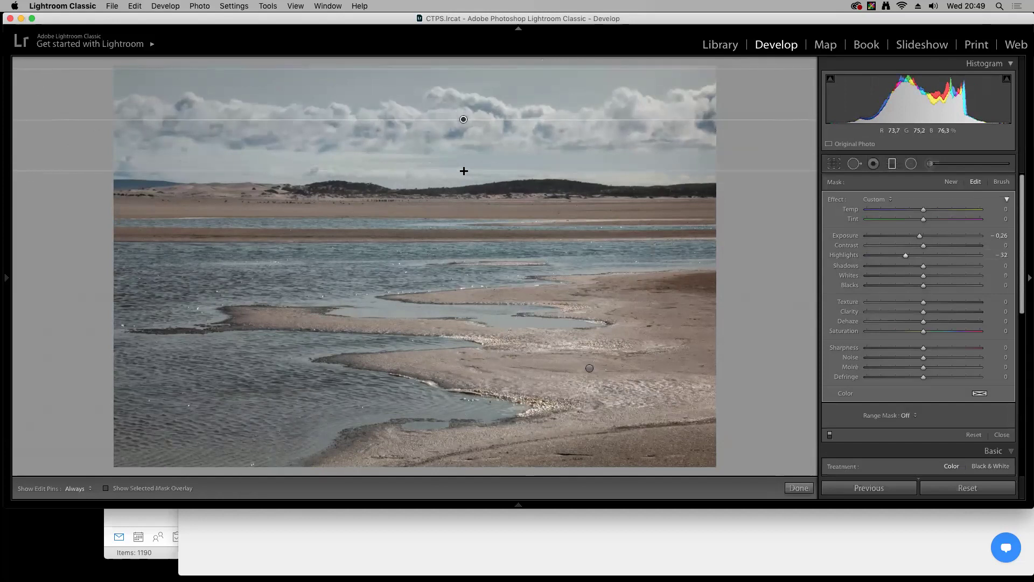
{"action": "left_click_drag", "start_coordinate": [463, 119], "coordinate": [466, 140]}
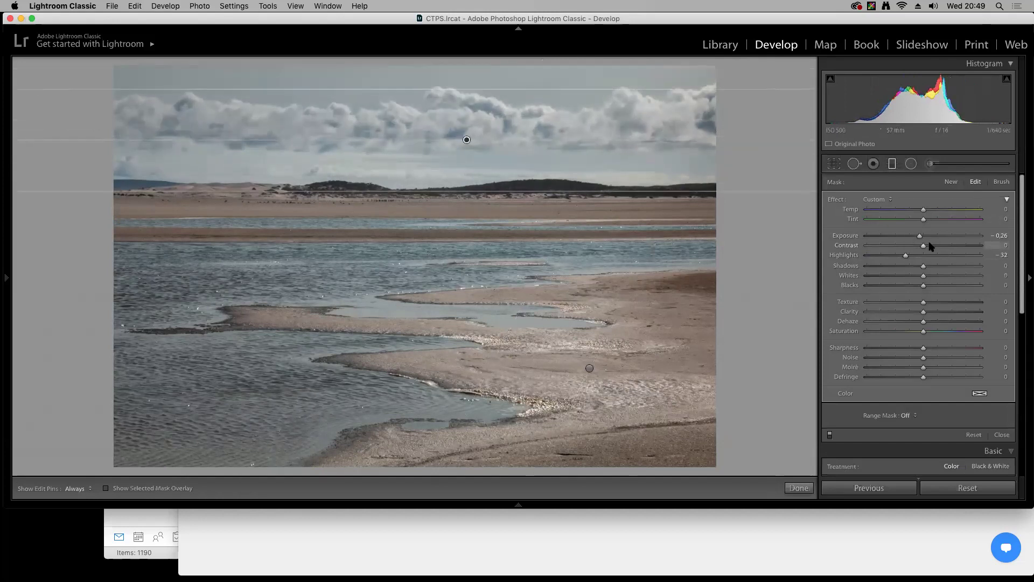
{"action": "double_click", "coordinate": [906, 255]}
{"action": "mouse_move", "coordinate": [928, 247]}
{"action": "left_mouse_down"}
{"action": "mouse_move", "coordinate": [961, 247]}
{"action": "mouse_move", "coordinate": [921, 236]}
{"action": "left_mouse_up"}
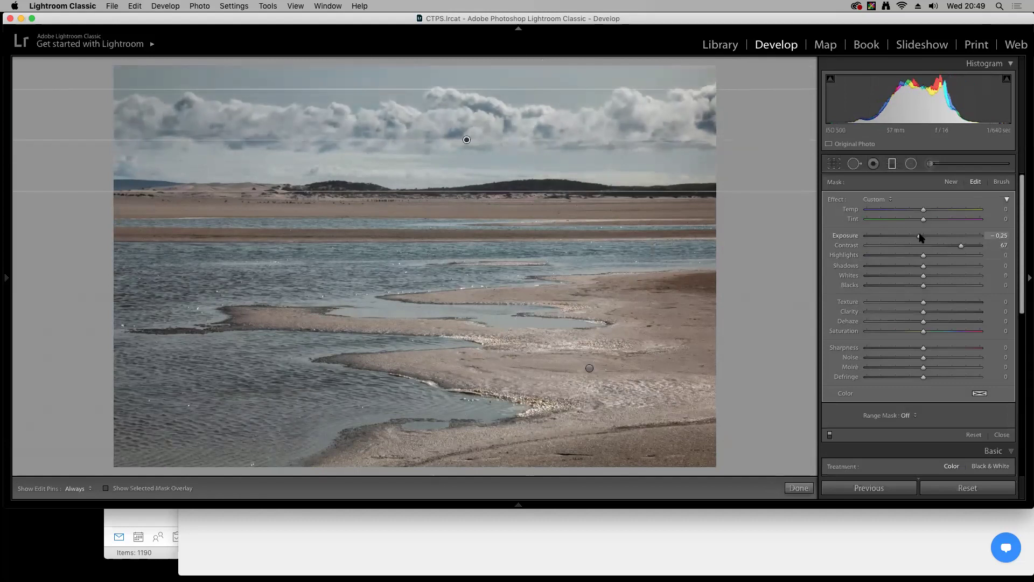
{"action": "left_click_drag", "start_coordinate": [923, 276], "coordinate": [935, 278]}
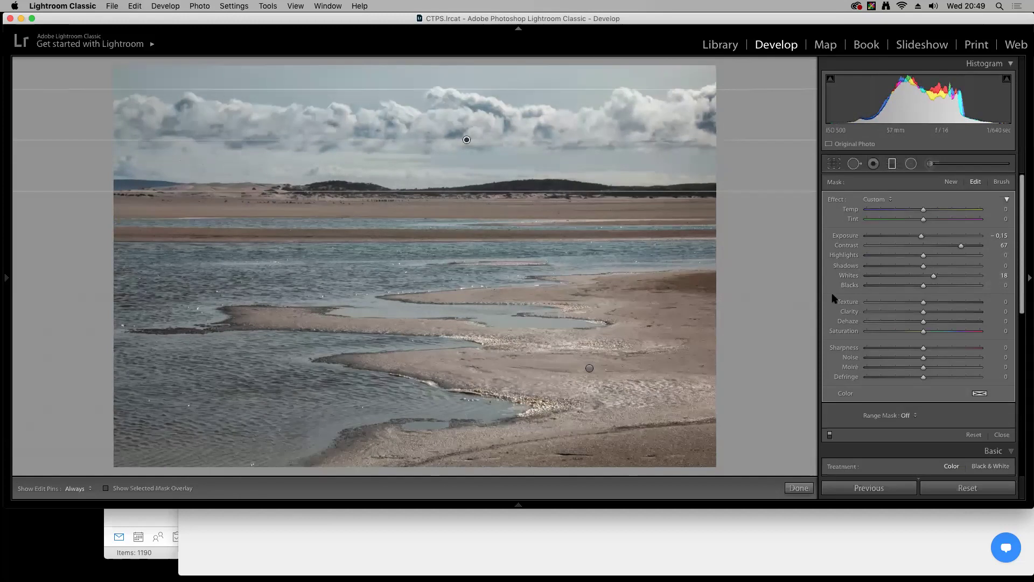
{"action": "left_click", "coordinate": [799, 487]}
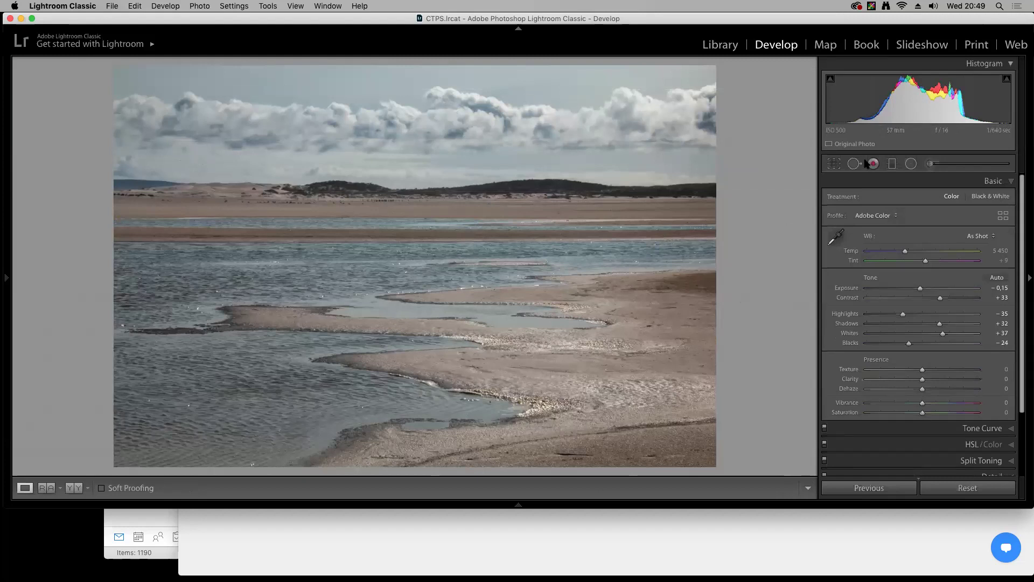
Crop the beach photo to a 1 x 1 square, shifting the frame toward the sandbanks on the photo's right side
{"action": "left_click", "coordinate": [834, 164]}
{"action": "left_click", "coordinate": [979, 200]}
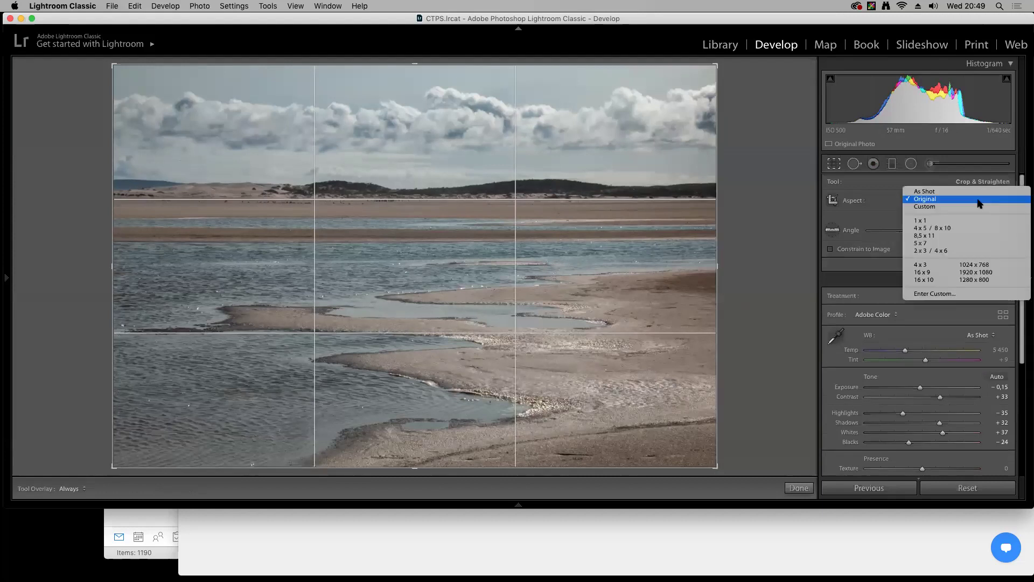
{"action": "left_click", "coordinate": [953, 222]}
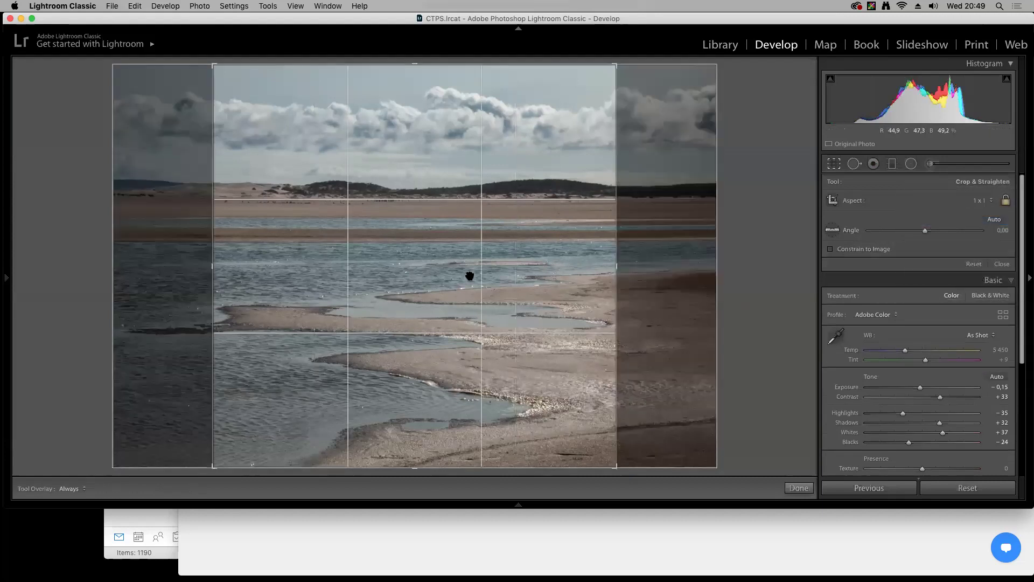
{"action": "left_click_drag", "start_coordinate": [490, 275], "coordinate": [445, 277]}
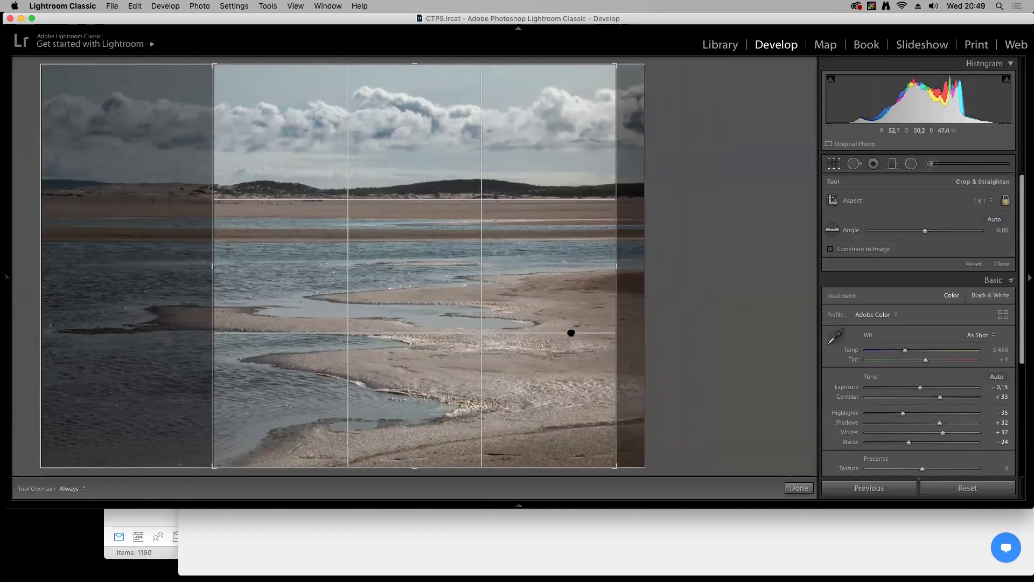
{"action": "key", "text": "Return"}
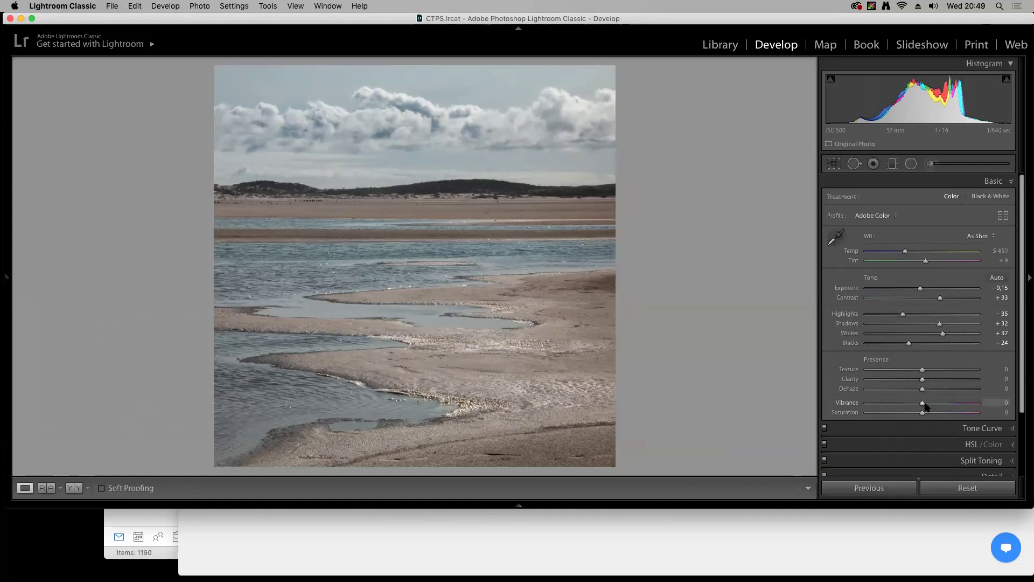
Set Vibrance to +25 and shape a gentle S-curve on the RGB tone curve, lifting highlights to 64.7/67.5 % and lowering shadows
{"action": "left_click_drag", "start_coordinate": [922, 404], "coordinate": [937, 404]}
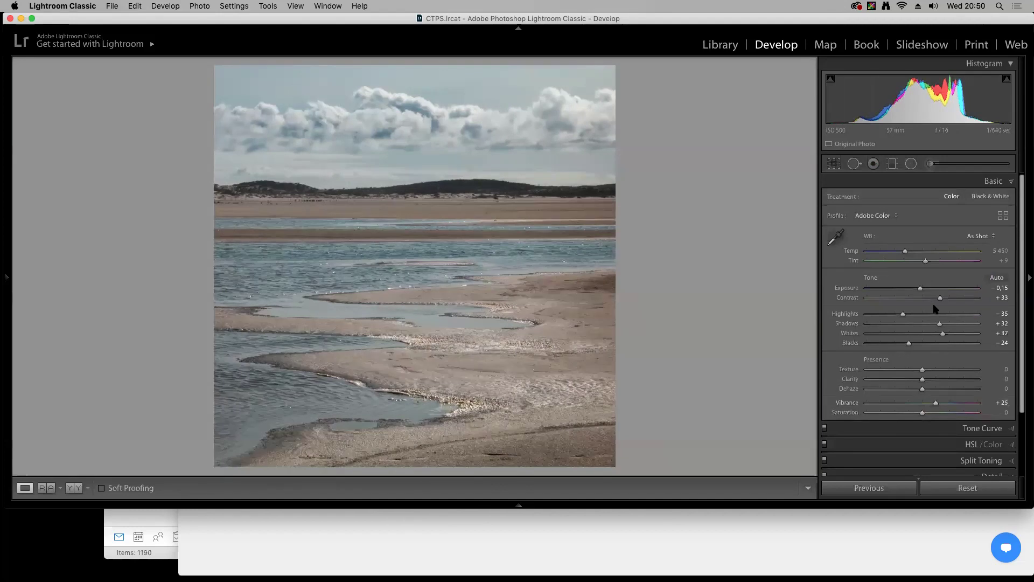
{"action": "left_click", "coordinate": [958, 429]}
{"action": "left_click_drag", "start_coordinate": [936, 259], "coordinate": [934, 256]}
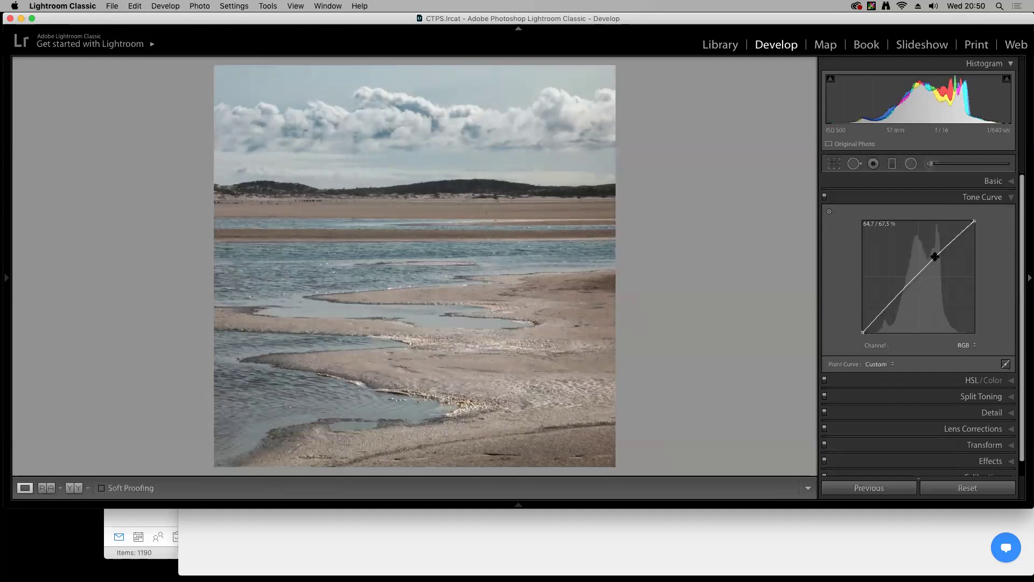
{"action": "left_click_drag", "start_coordinate": [891, 305], "coordinate": [891, 308]}
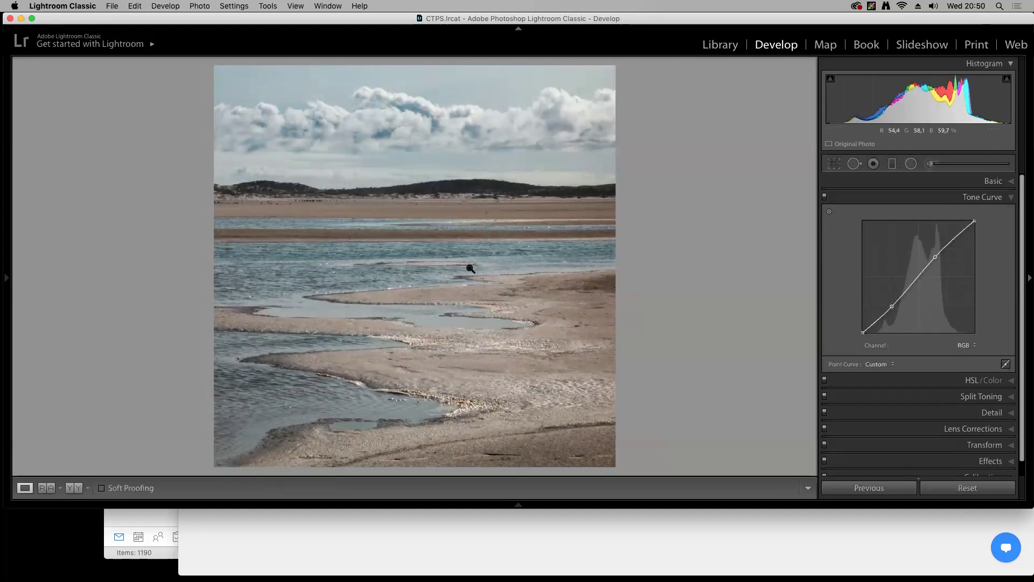
Create a virtual copy of the square beach photo and convert it to black and white
{"action": "right_click", "coordinate": [455, 272]}
{"action": "left_click", "coordinate": [525, 460]}
{"action": "left_click", "coordinate": [987, 183]}
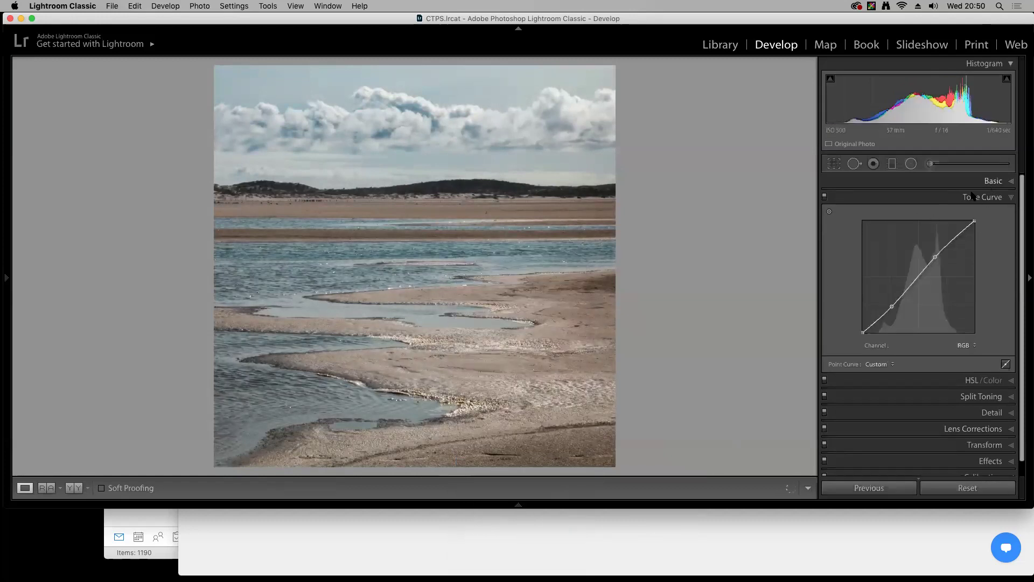
{"action": "left_click", "coordinate": [994, 197]}
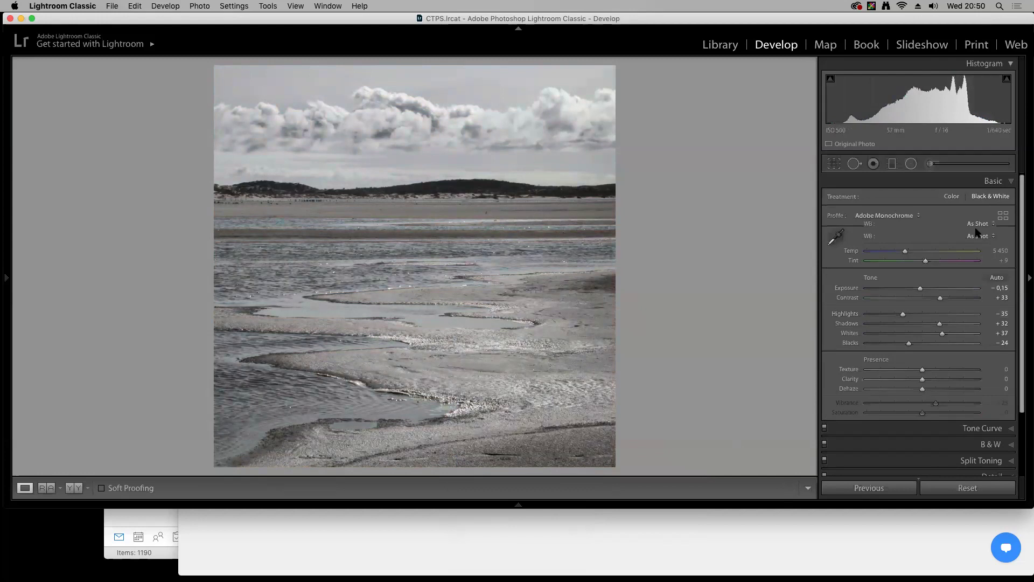
Adjust the beach copy's black-and-white mix, setting Orange to -32 and Blue to +22
{"action": "left_click", "coordinate": [997, 447], "text": "super"}
{"action": "key", "text": "super+3"}
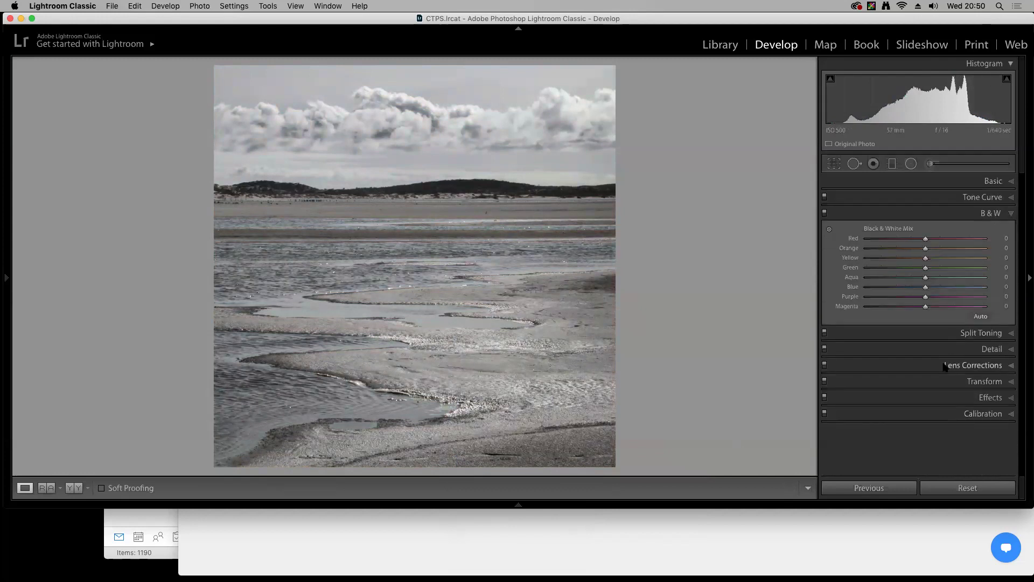
{"action": "left_click_drag", "start_coordinate": [926, 288], "coordinate": [949, 290]}
{"action": "left_click_drag", "start_coordinate": [929, 244], "coordinate": [908, 252]}
{"action": "mouse_move", "coordinate": [948, 288]}
{"action": "left_mouse_down"}
{"action": "mouse_move", "coordinate": [962, 287]}
{"action": "mouse_move", "coordinate": [938, 290]}
{"action": "left_mouse_up"}
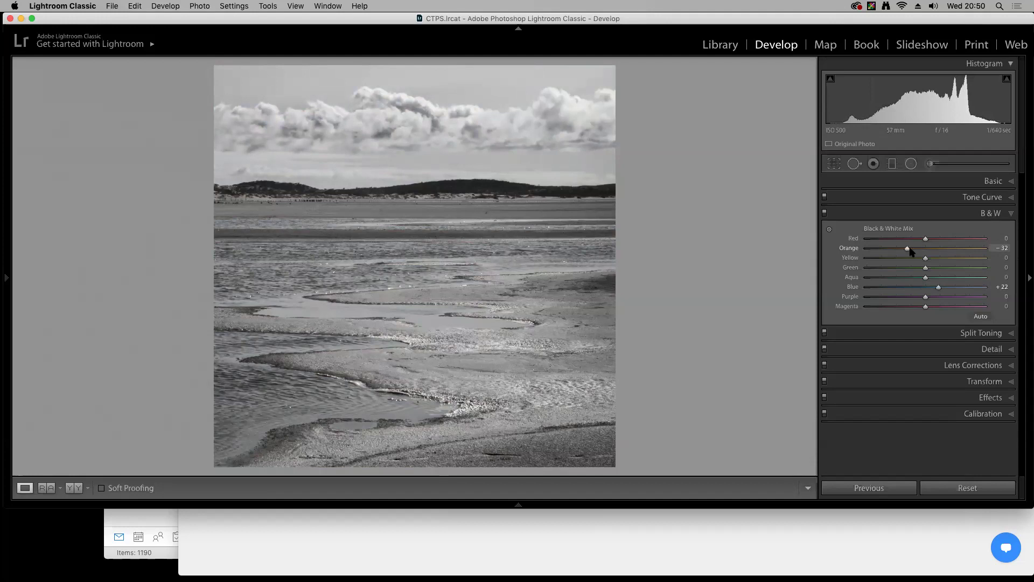
Apply the B&W Yellow Filter profile to the black-and-white beach copy
{"action": "left_click", "coordinate": [993, 181]}
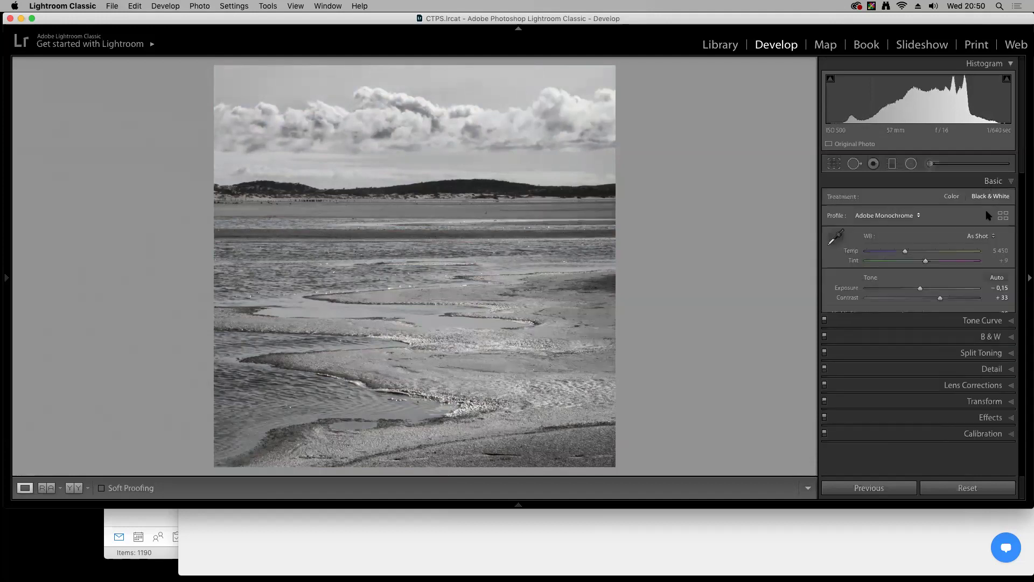
{"action": "left_click", "coordinate": [1003, 216]}
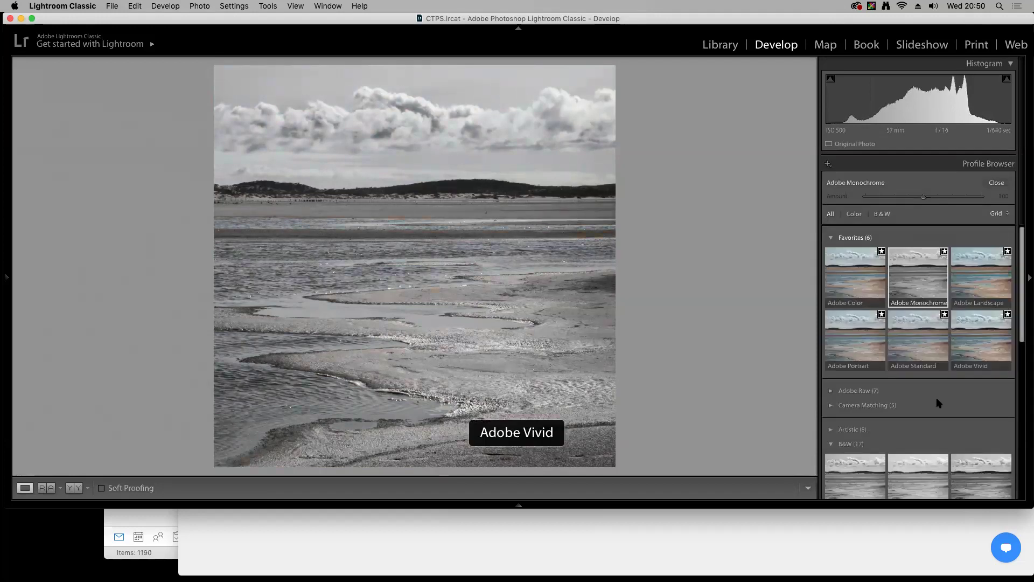
{"action": "scroll", "coordinate": [940, 411], "scroll_direction": "down", "scroll_amount": 10}
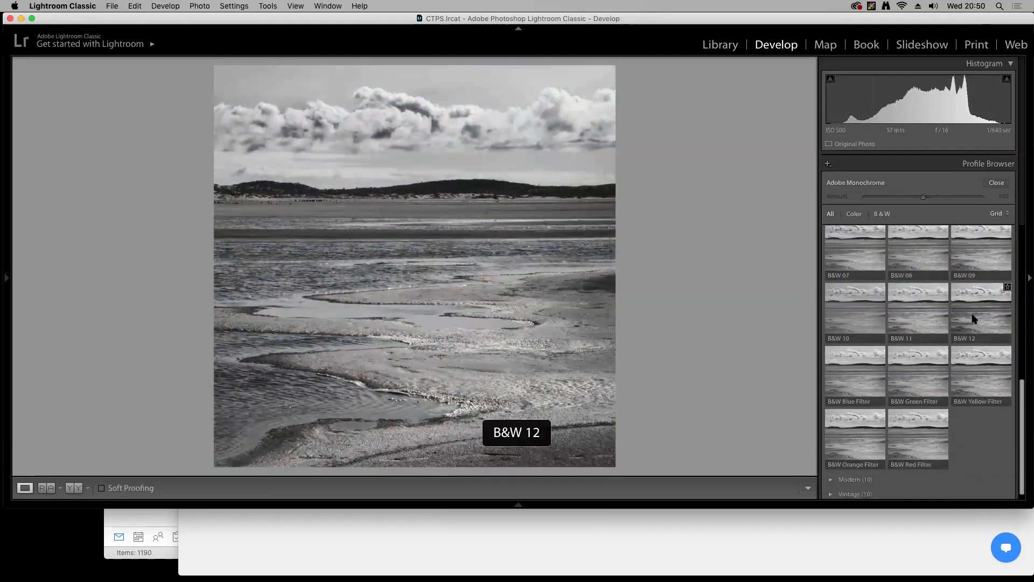
{"action": "left_click", "coordinate": [991, 377]}
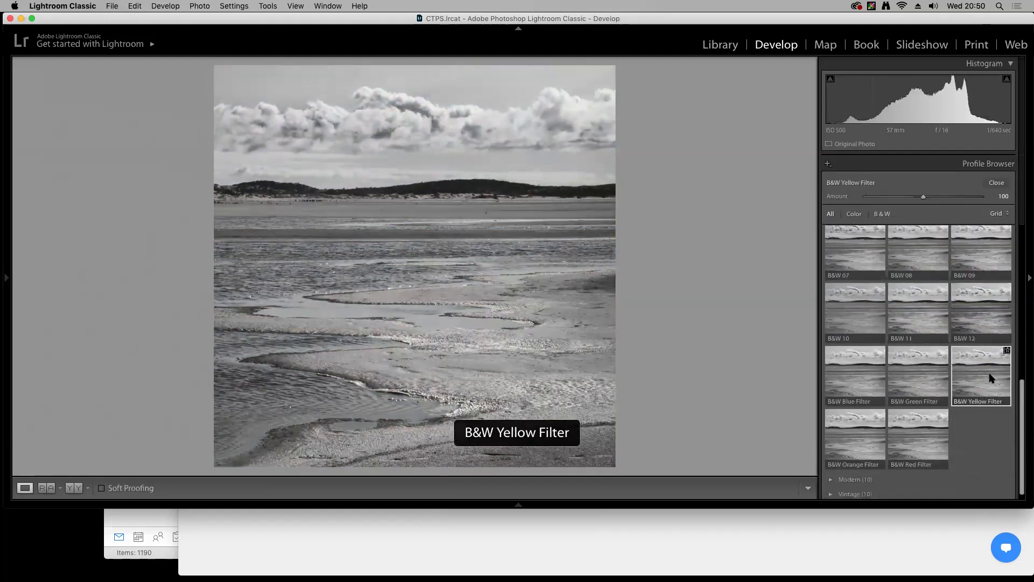
Try the B&W Green Filter, B&W Blue Filter and B&W Red Filter profiles on the black-and-white beach copy
{"action": "left_click", "coordinate": [991, 336]}
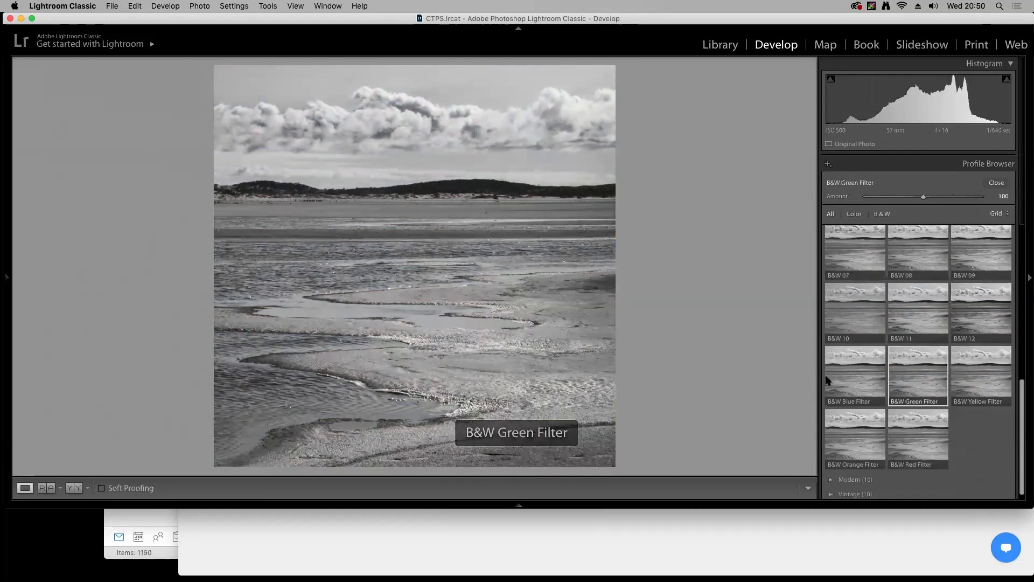
{"action": "left_click", "coordinate": [841, 379]}
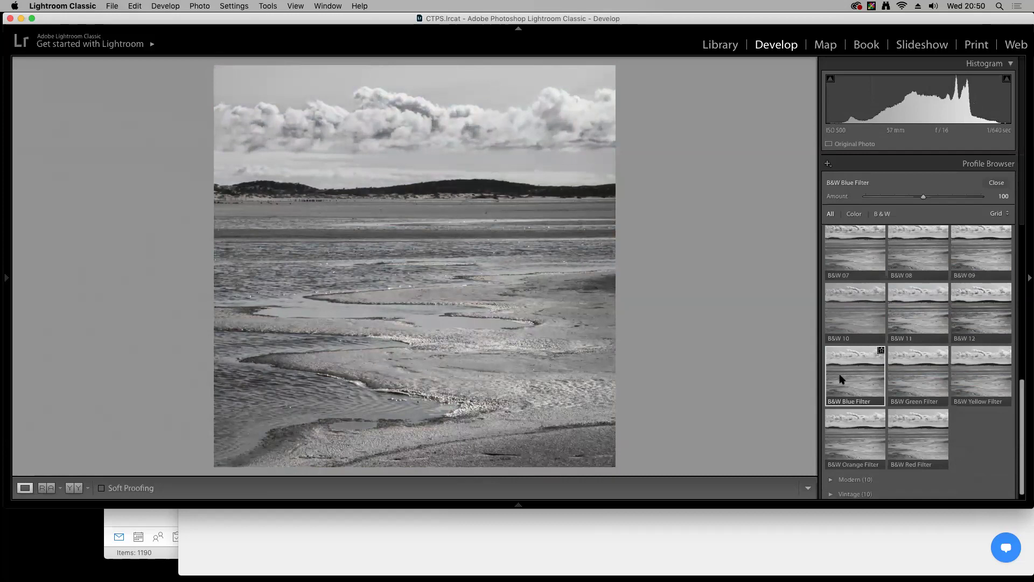
{"action": "left_click", "coordinate": [914, 459]}
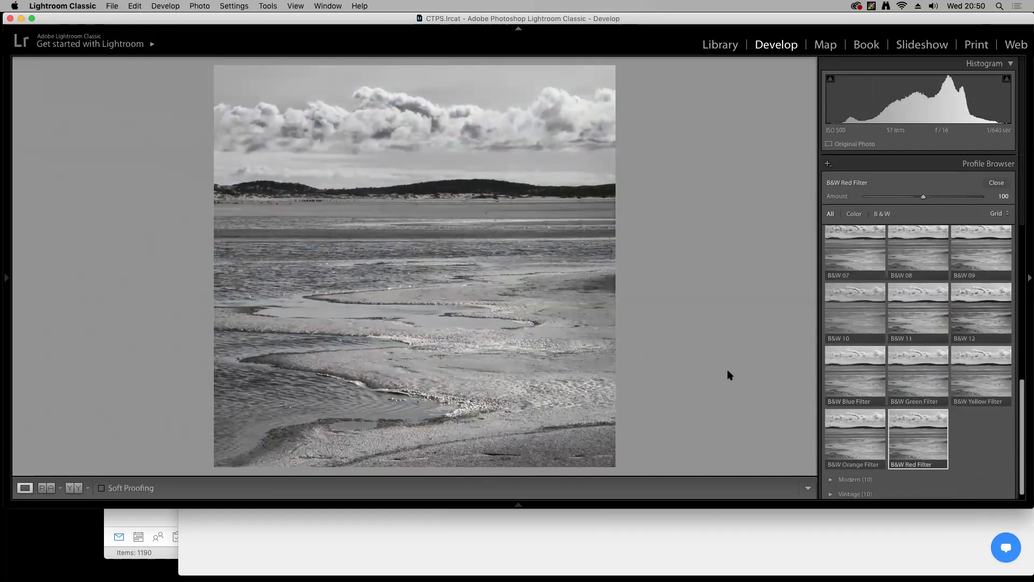
Remove the black-and-white virtual copy of the square beach photo from the library
{"action": "key", "text": "shift+f"}
{"action": "key", "text": "g"}
{"action": "right_click", "coordinate": [415, 293]}
{"action": "left_click", "coordinate": [496, 441]}
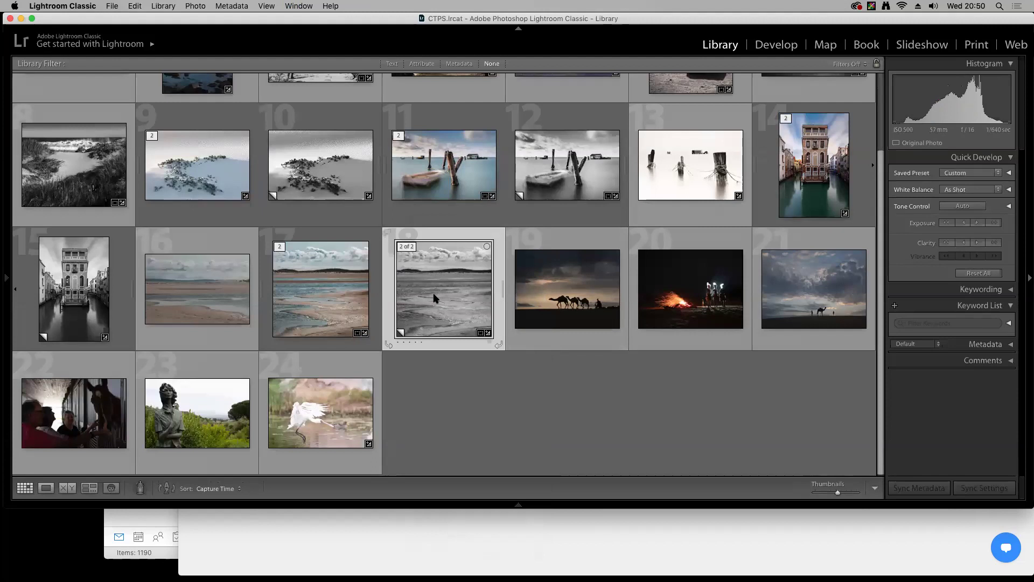
{"action": "key", "text": "BackSpace"}
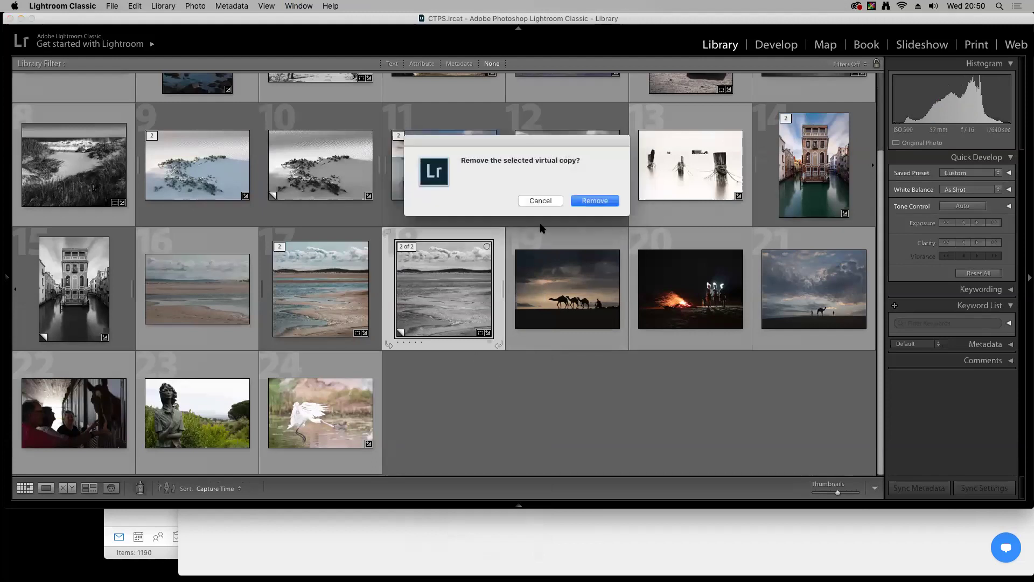
{"action": "left_click", "coordinate": [595, 201]}
Set the Vibrance of the colour square beach photo to +5
{"action": "key", "text": "d"}
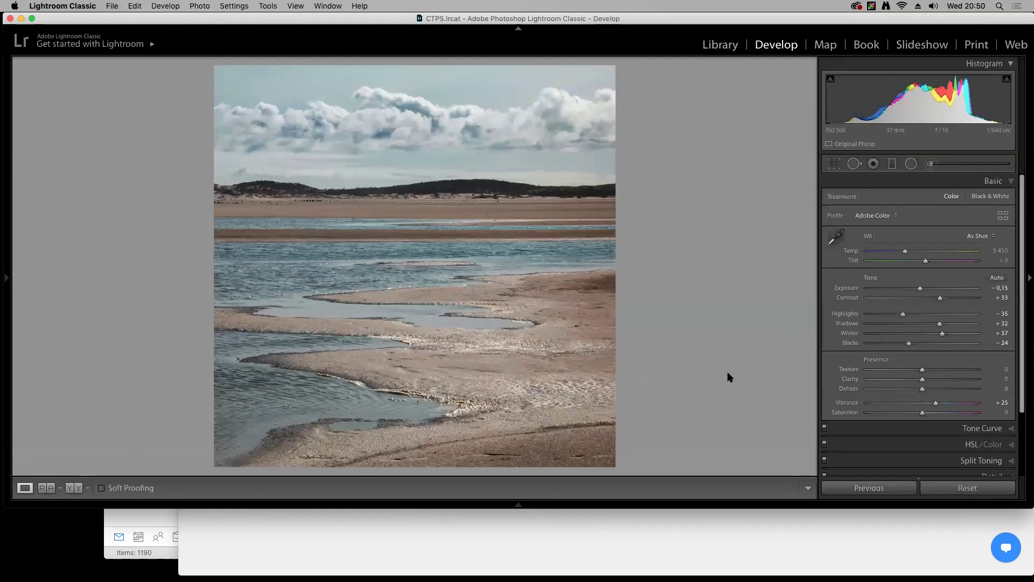
{"action": "left_click_drag", "start_coordinate": [937, 403], "coordinate": [926, 405]}
{"action": "key", "text": "g"}
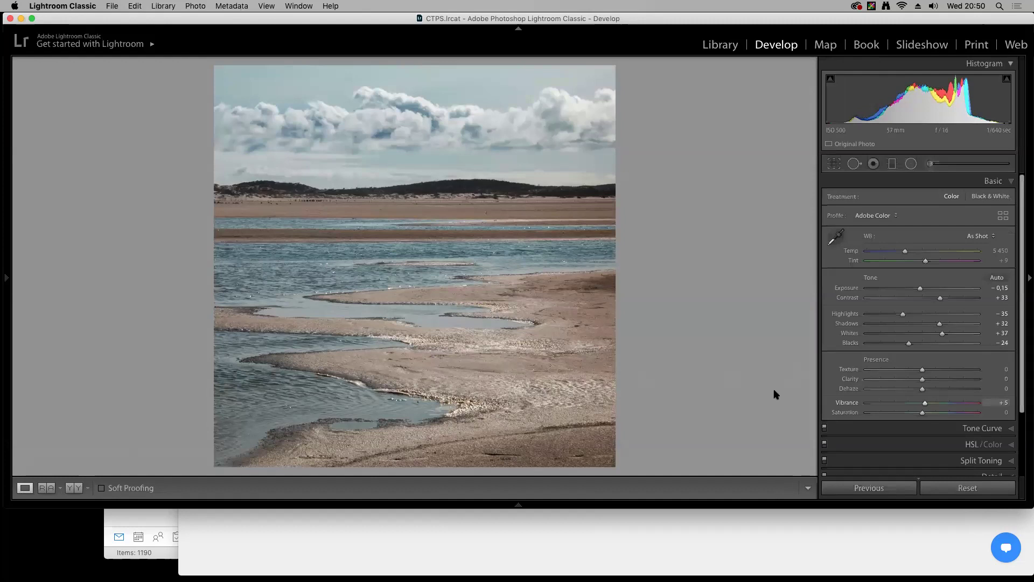
Synchronize the square beach photo's develop settings to the neighbouring uncropped beach photo, leaving out crop, transform and spot removal
{"action": "left_click", "coordinate": [175, 306], "text": "shift"}
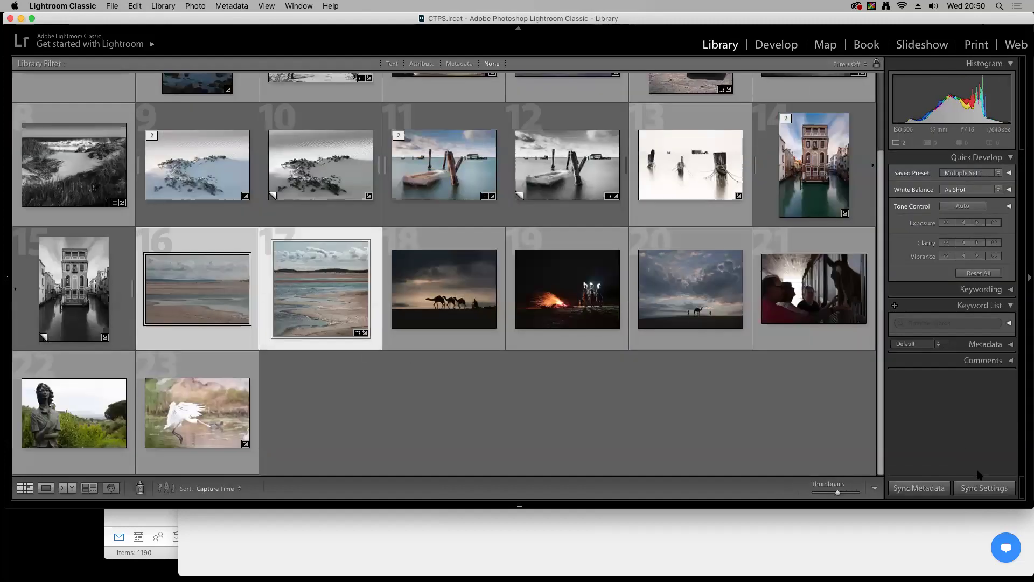
{"action": "left_click", "coordinate": [983, 487]}
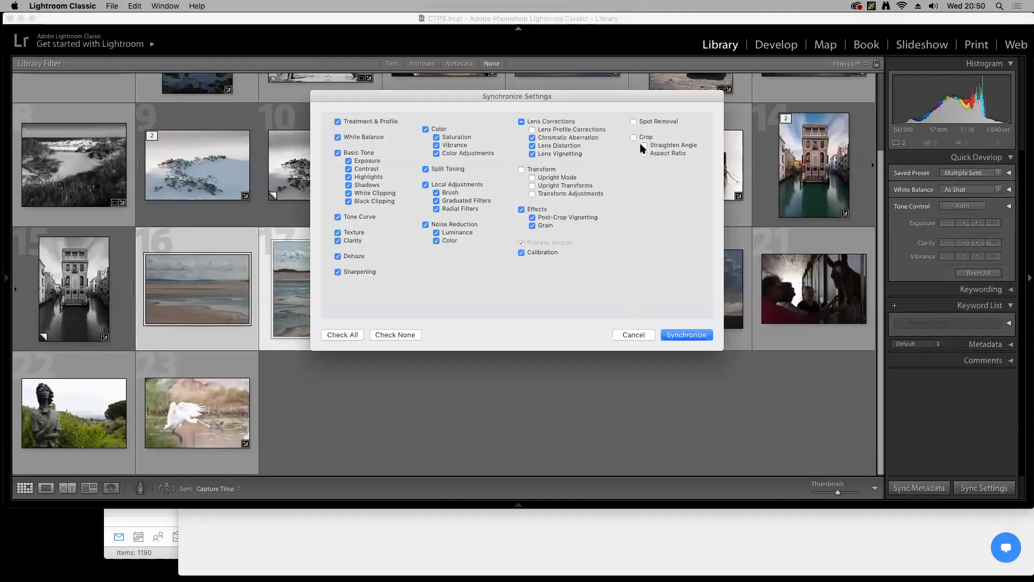
{"action": "left_click", "coordinate": [694, 336]}
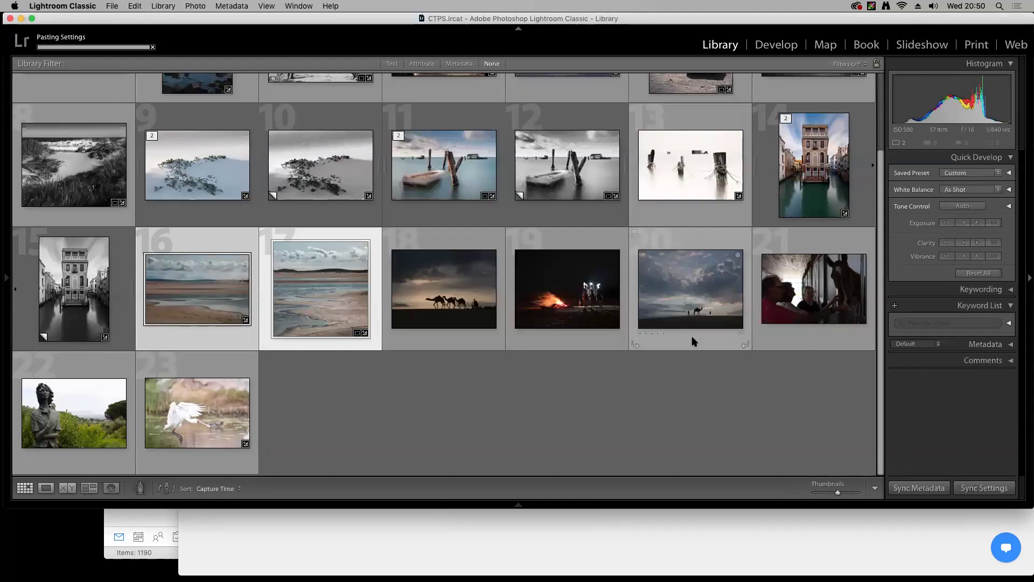
Open the second beach photo for developing and set Exposure to +0.20 and Whites to +45
{"action": "left_click", "coordinate": [300, 328]}
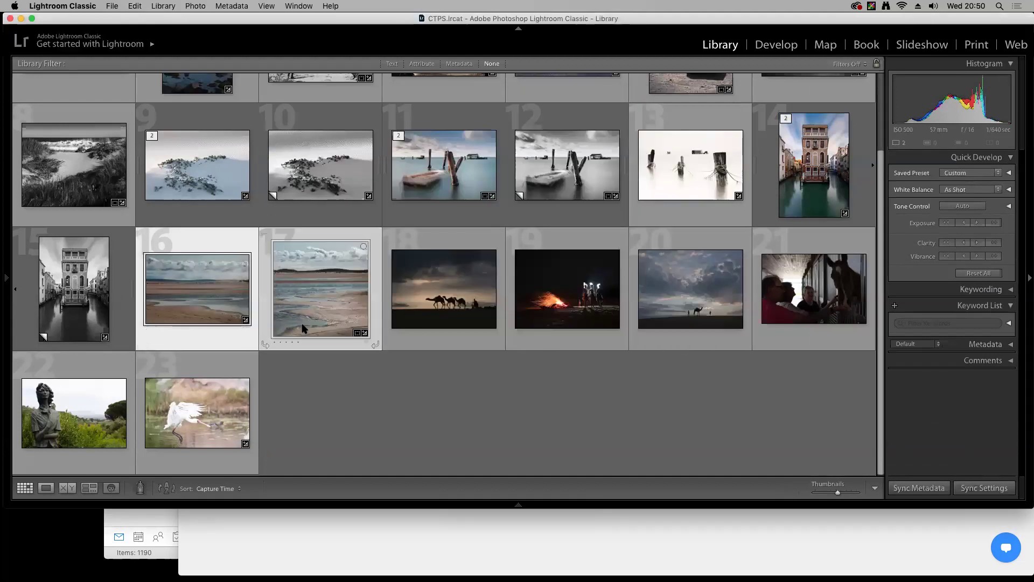
{"action": "key", "text": "d"}
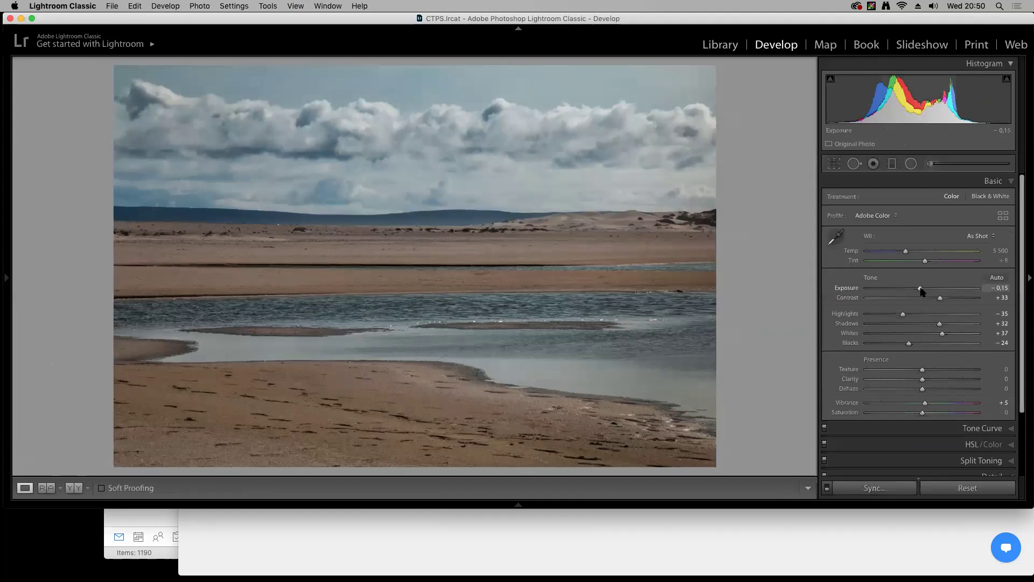
{"action": "left_click_drag", "start_coordinate": [920, 289], "coordinate": [923, 290]}
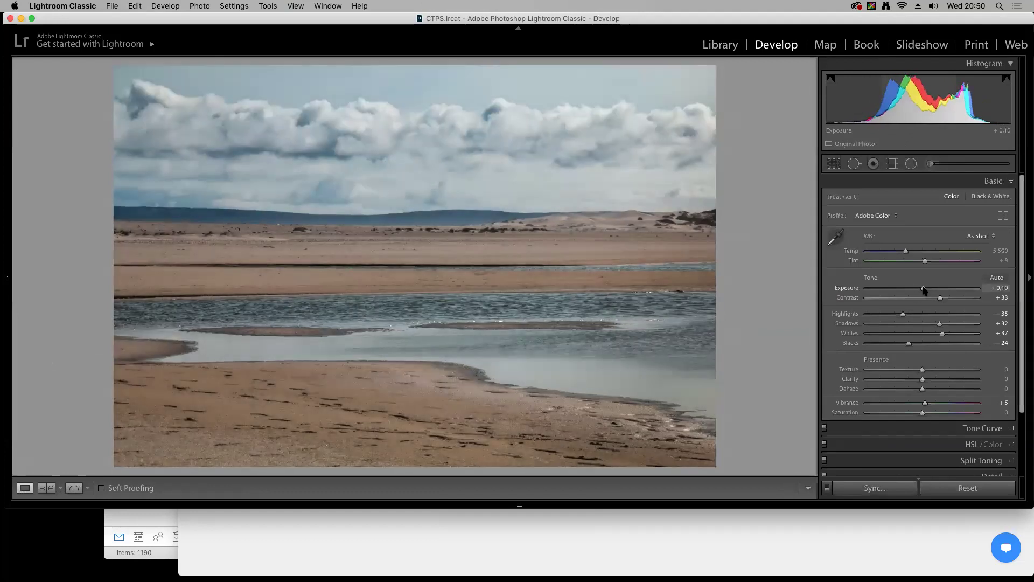
{"action": "left_click_drag", "start_coordinate": [923, 290], "coordinate": [925, 291]}
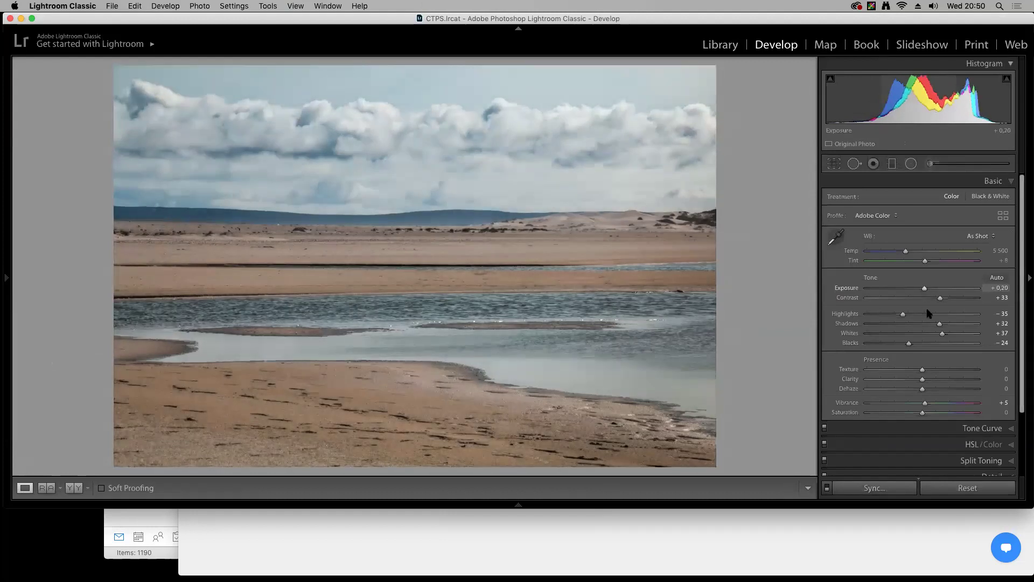
{"action": "left_click_drag", "start_coordinate": [942, 334], "coordinate": [948, 336]}
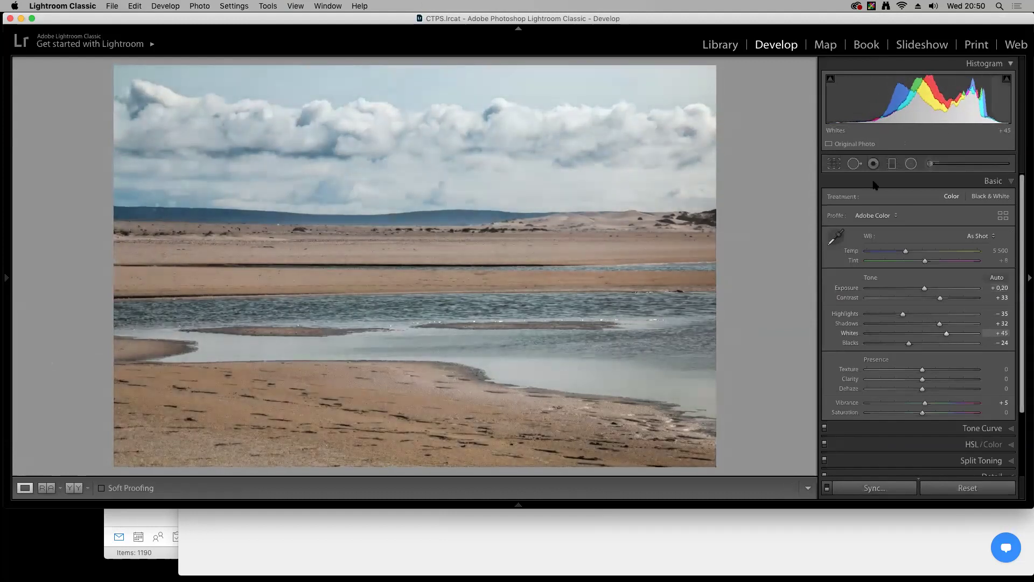
Crop the second beach photo to a 1 x 1 aspect ratio, trimming some sky and repositioning the scene within the frame
{"action": "left_click", "coordinate": [833, 164]}
{"action": "left_click", "coordinate": [975, 200]}
{"action": "left_click", "coordinate": [966, 200]}
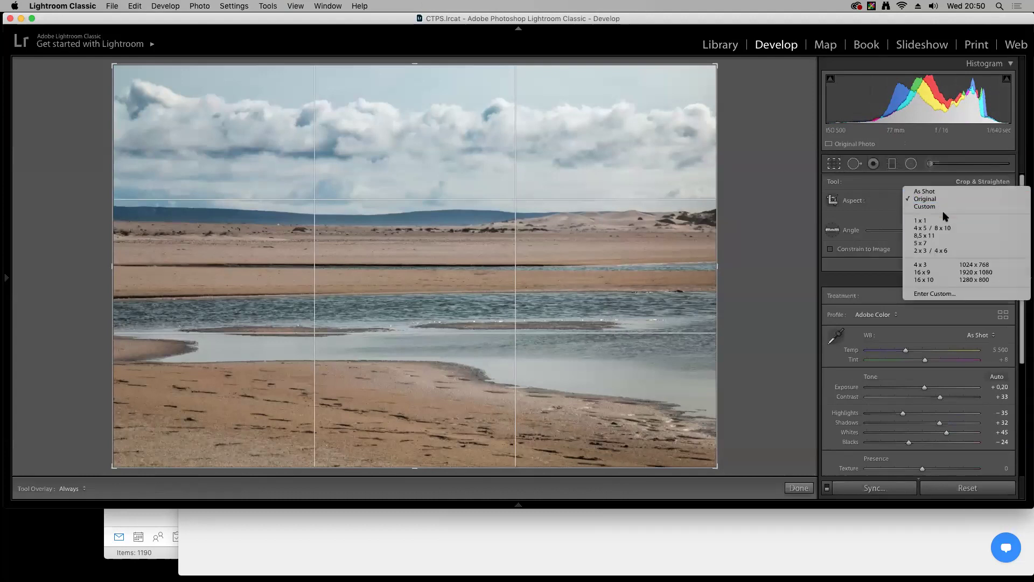
{"action": "left_click", "coordinate": [936, 220]}
{"action": "left_click_drag", "start_coordinate": [419, 64], "coordinate": [416, 82]}
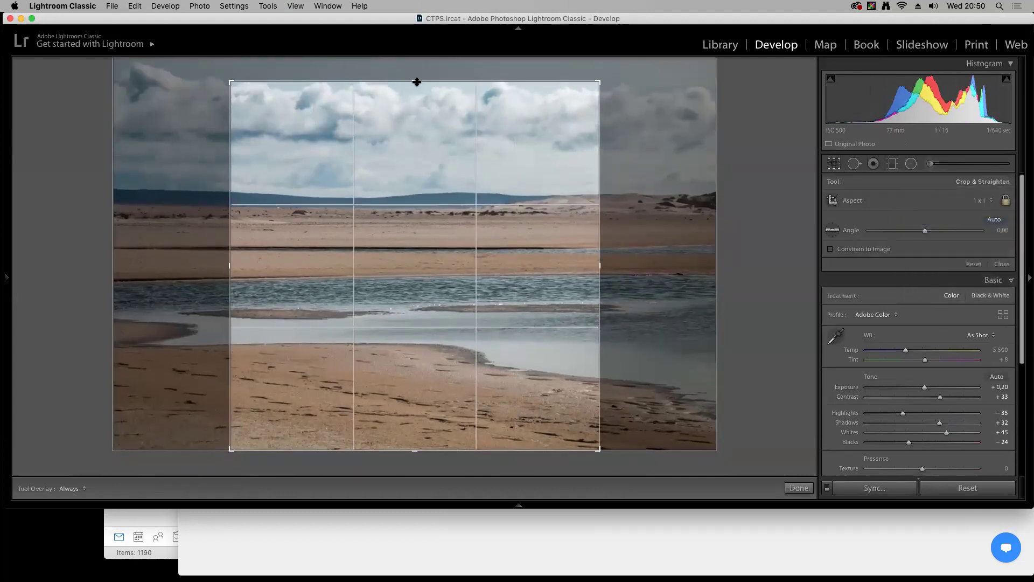
{"action": "left_click_drag", "start_coordinate": [434, 253], "coordinate": [445, 255]}
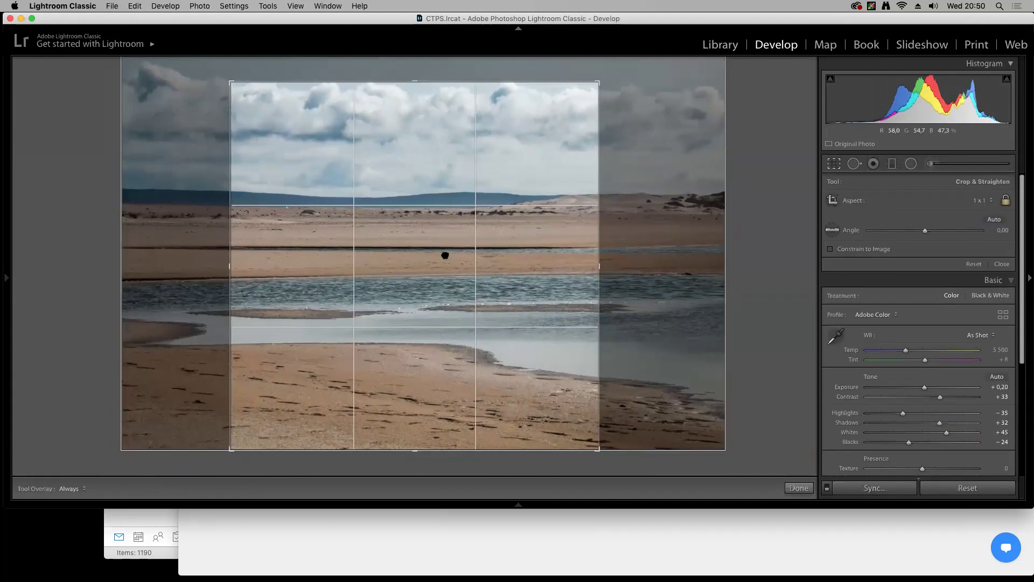
{"action": "key", "text": "Return"}
Survey the two square beach photos and use the one with the winding channels as the reference beside the second photo in Reference View
{"action": "key", "text": "g"}
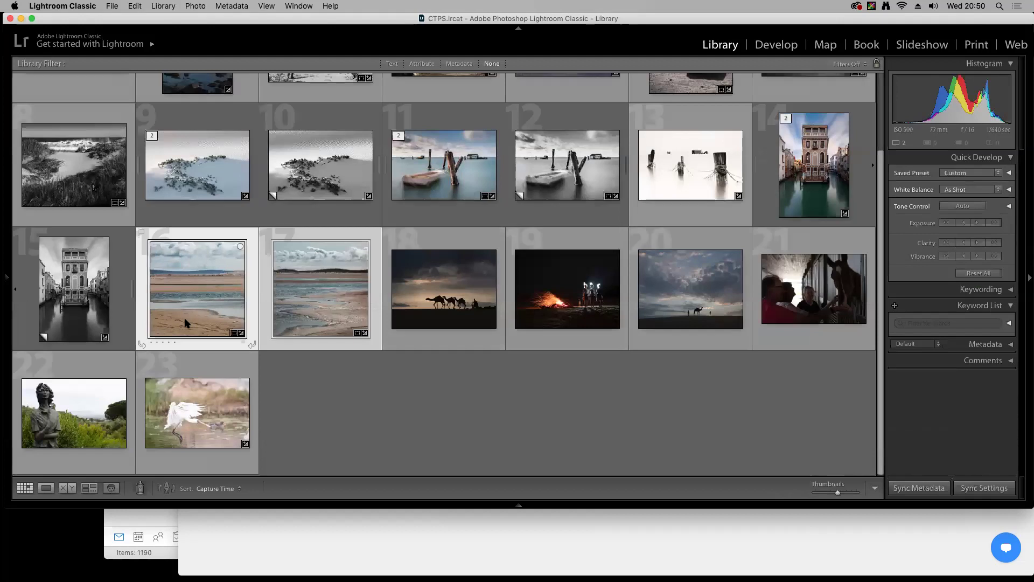
{"action": "key", "text": "n"}
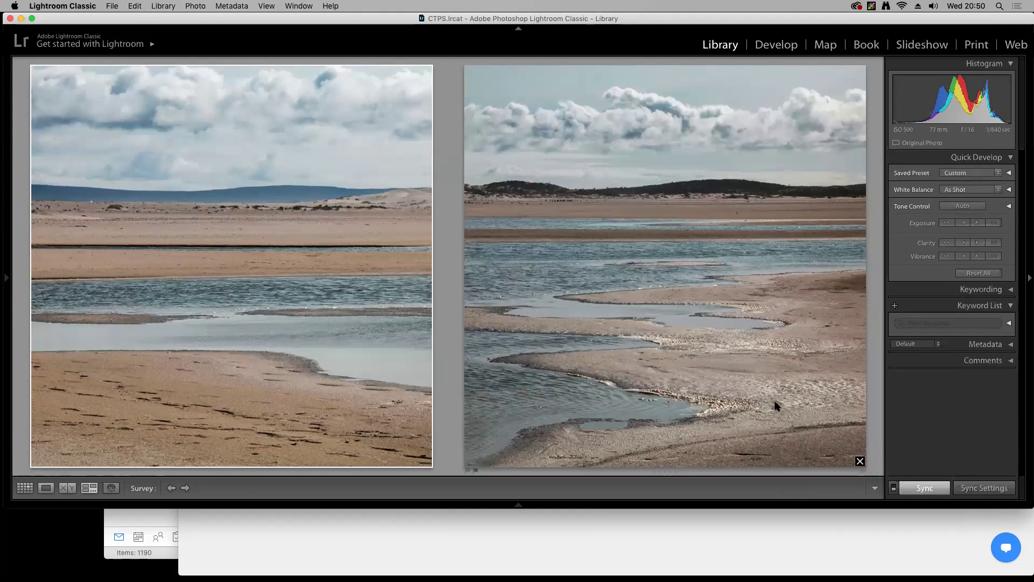
{"action": "right_click", "coordinate": [573, 314]}
{"action": "left_click", "coordinate": [627, 289]}
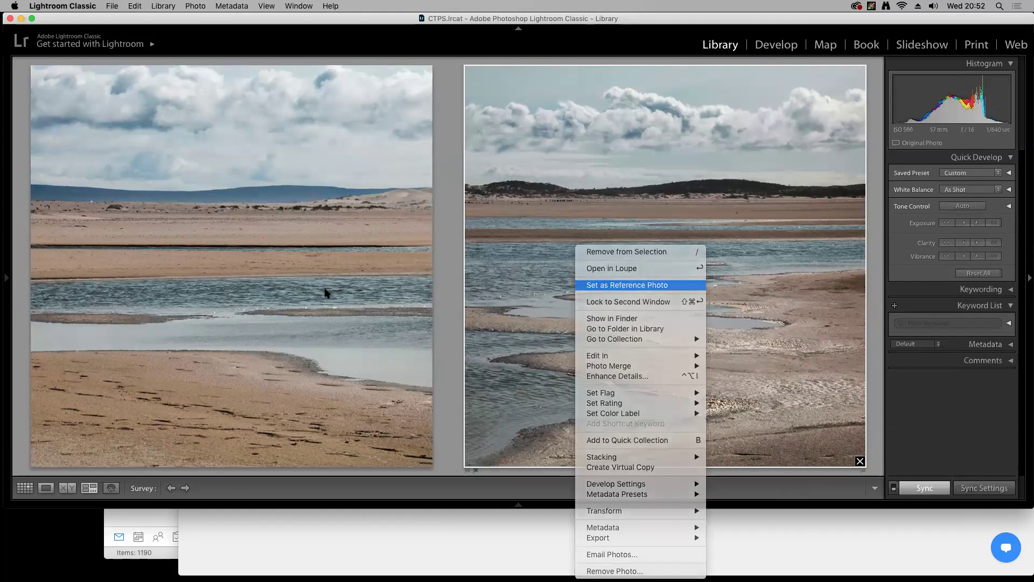
{"action": "key", "text": "shift+r"}
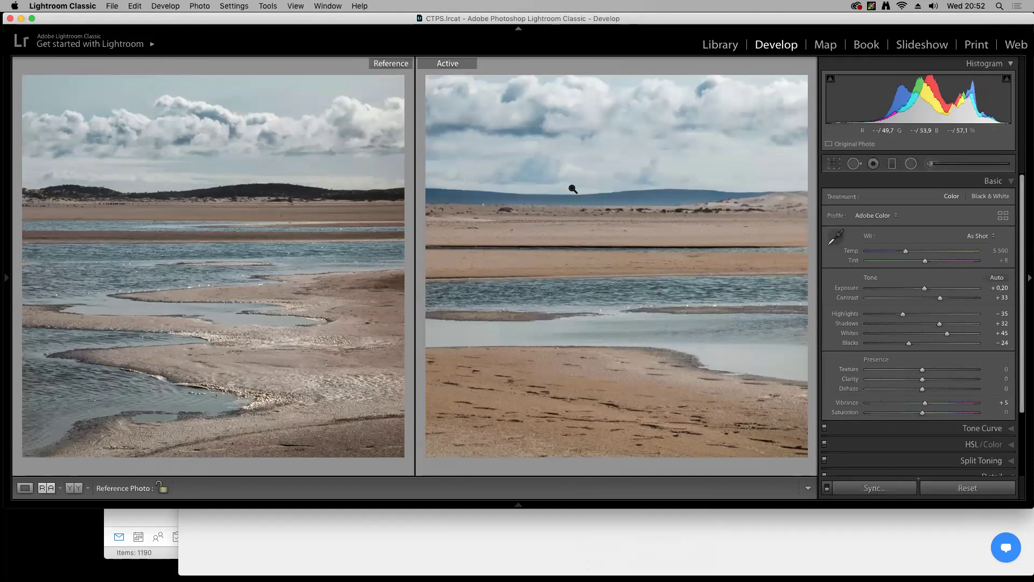
Reset the second beach photo's Vibrance to 0 and lower its HSL saturation to Orange -24 and Yellow -18
{"action": "double_click", "coordinate": [924, 402]}
{"action": "scroll", "coordinate": [1023, 384], "scroll_direction": "down", "scroll_amount": 3}
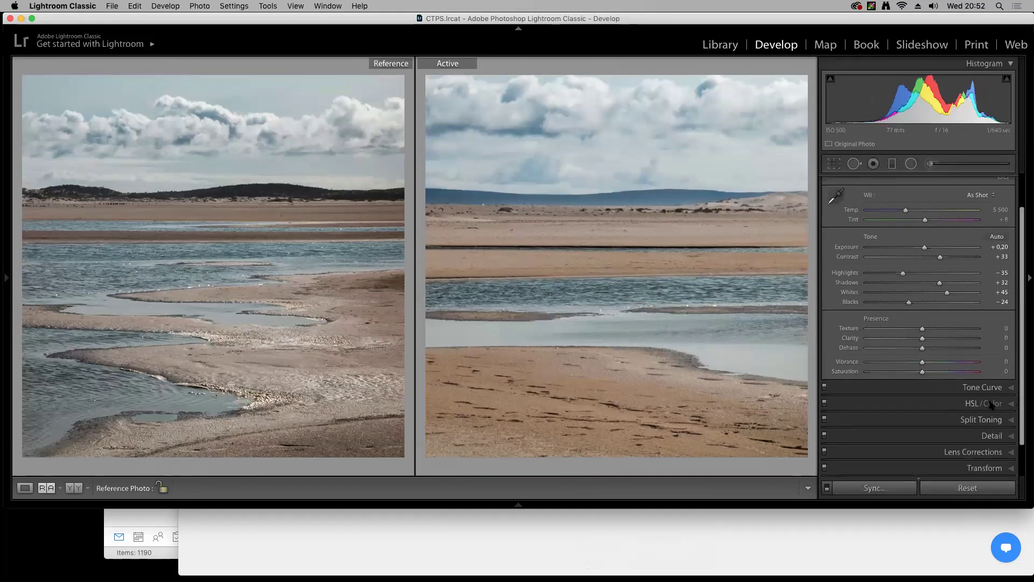
{"action": "left_click", "coordinate": [991, 405]}
{"action": "left_click", "coordinate": [841, 230]}
{"action": "left_click", "coordinate": [903, 230]}
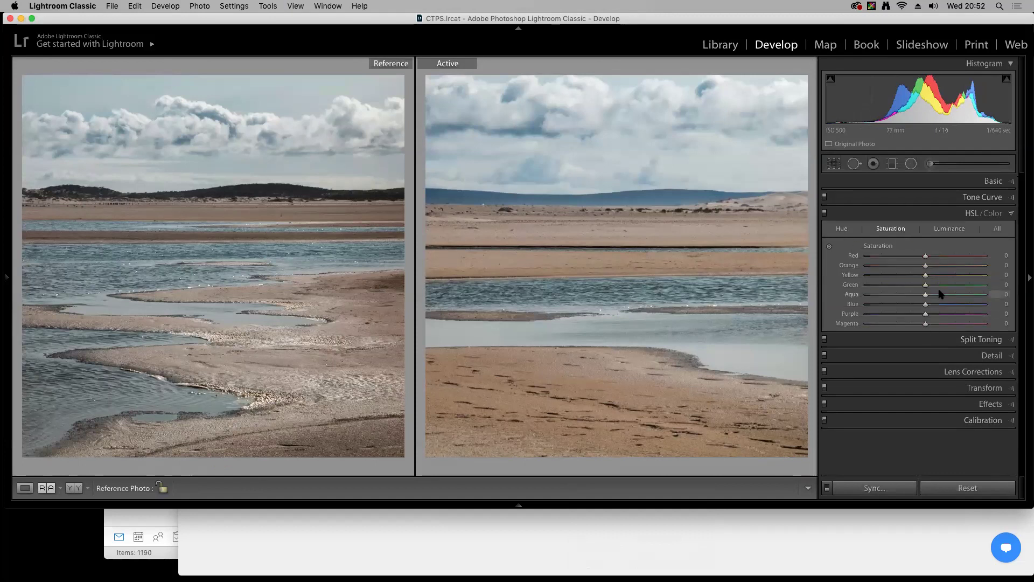
{"action": "left_click_drag", "start_coordinate": [925, 266], "coordinate": [916, 275]}
{"action": "left_click_drag", "start_coordinate": [918, 266], "coordinate": [910, 267]}
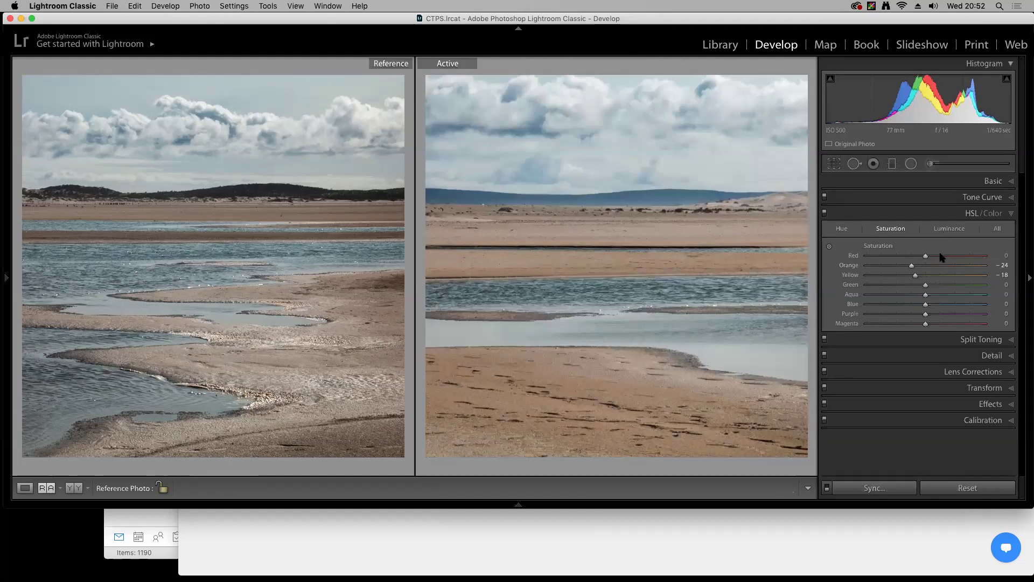
Set the HSL luminance to Red -20, Orange -43 and Yellow -31, and the Orange saturation to -38
{"action": "left_click", "coordinate": [949, 229]}
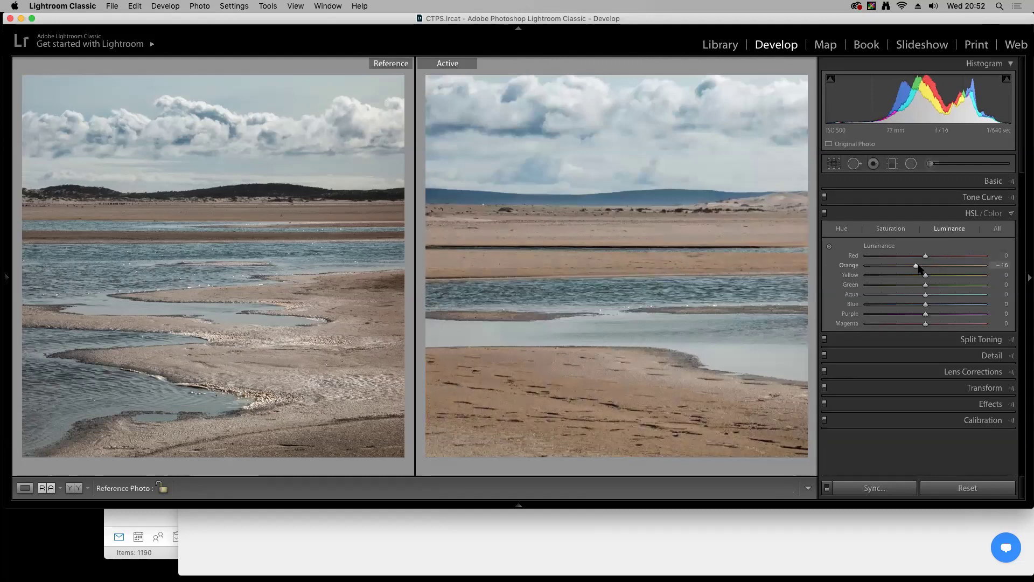
{"action": "left_click_drag", "start_coordinate": [919, 269], "coordinate": [921, 272]}
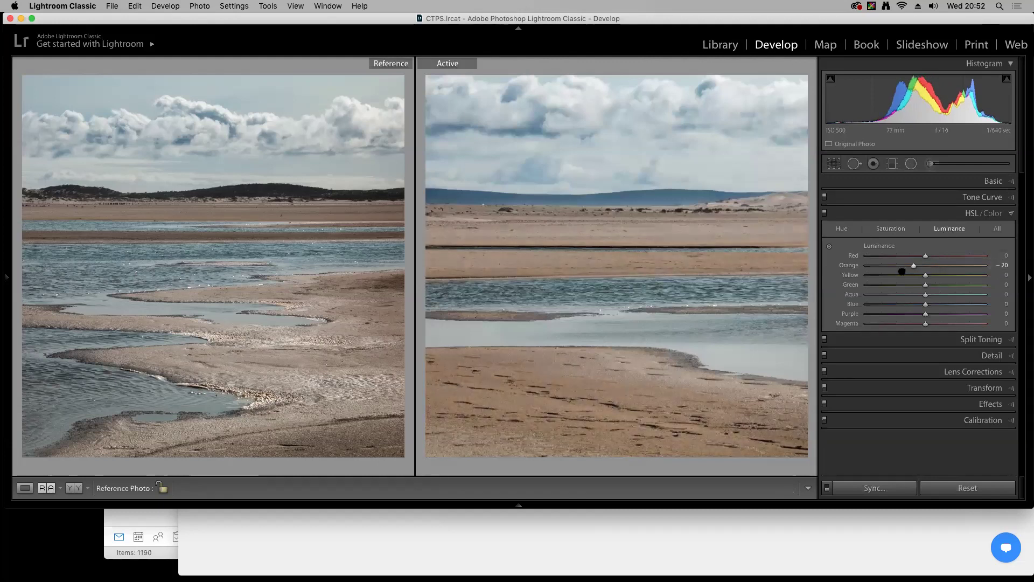
{"action": "left_click", "coordinate": [914, 256]}
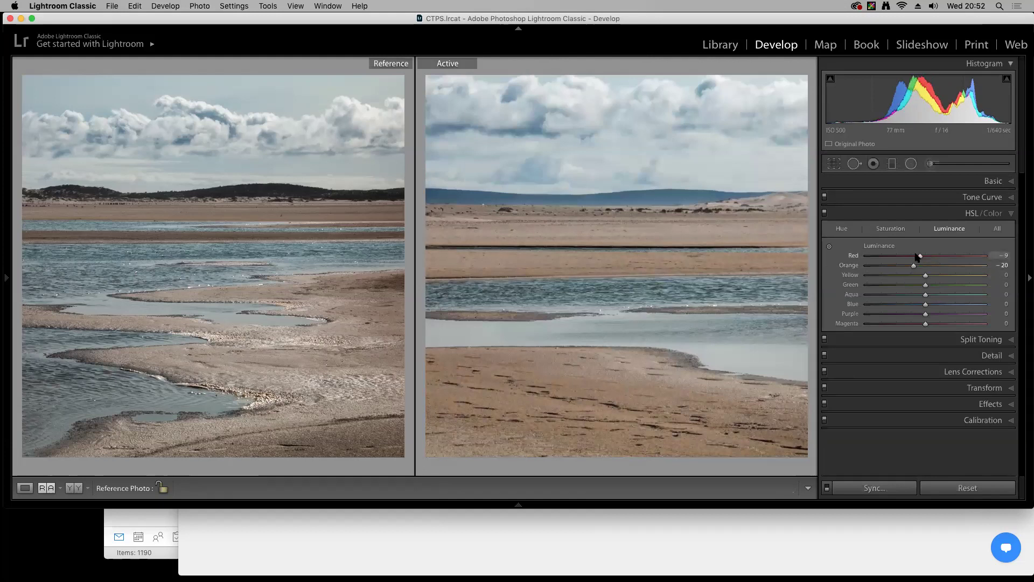
{"action": "left_click_drag", "start_coordinate": [914, 264], "coordinate": [904, 265]}
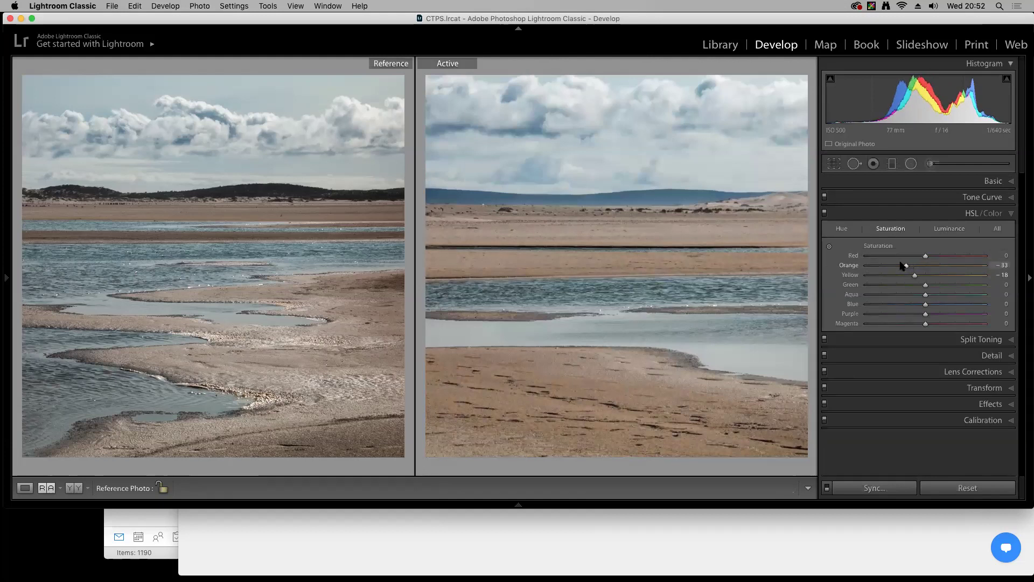
{"action": "left_click", "coordinate": [946, 230]}
{"action": "left_click_drag", "start_coordinate": [924, 274], "coordinate": [900, 266]}
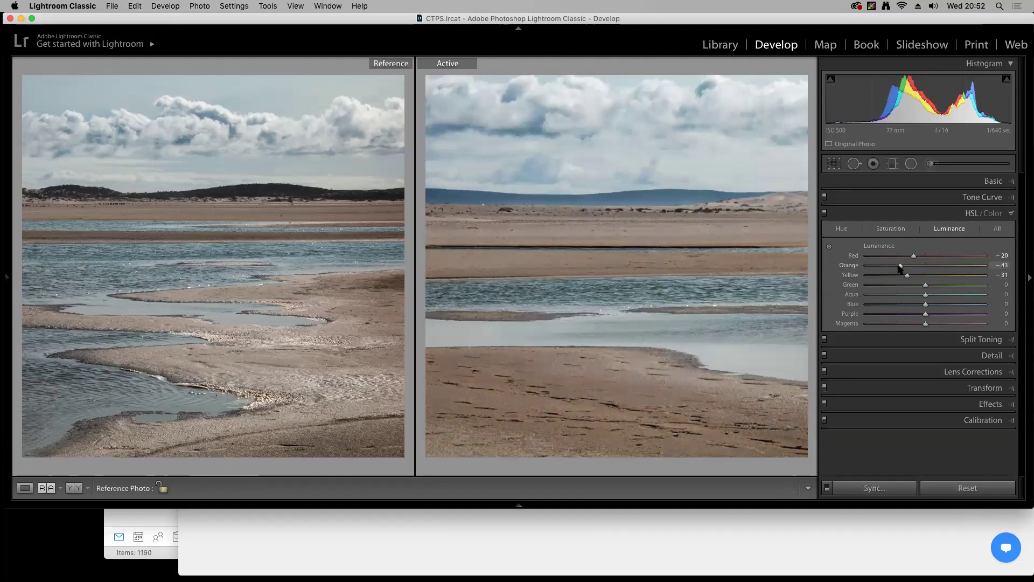
Set the Blue saturation to -30 and shift the Blue hue towards aqua on the second beach photo
{"action": "left_click", "coordinate": [890, 229]}
{"action": "mouse_move", "coordinate": [927, 305]}
{"action": "left_mouse_down"}
{"action": "mouse_move", "coordinate": [897, 305]}
{"action": "mouse_move", "coordinate": [918, 305]}
{"action": "mouse_move", "coordinate": [907, 304]}
{"action": "left_mouse_up"}
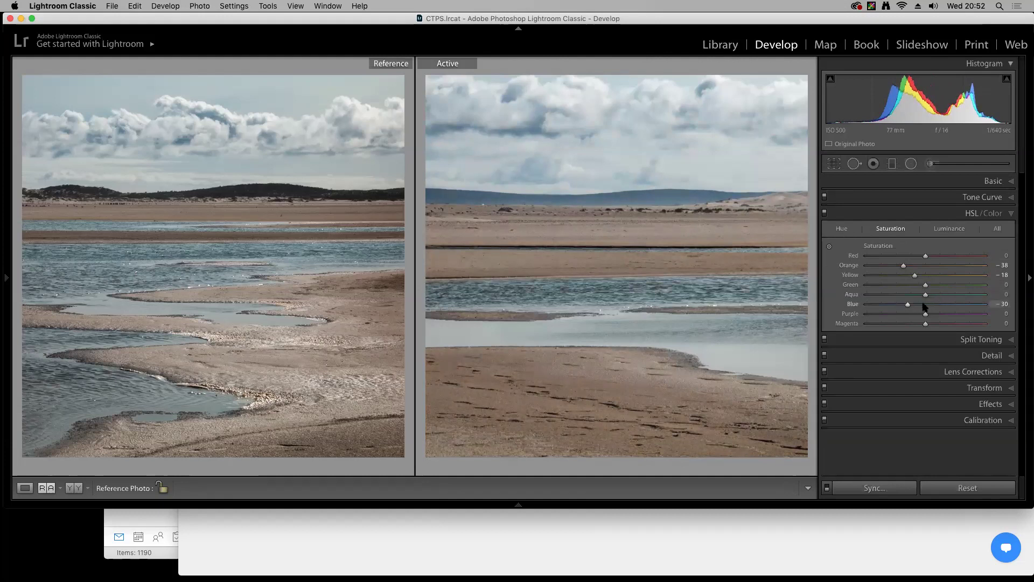
{"action": "left_click", "coordinate": [838, 228]}
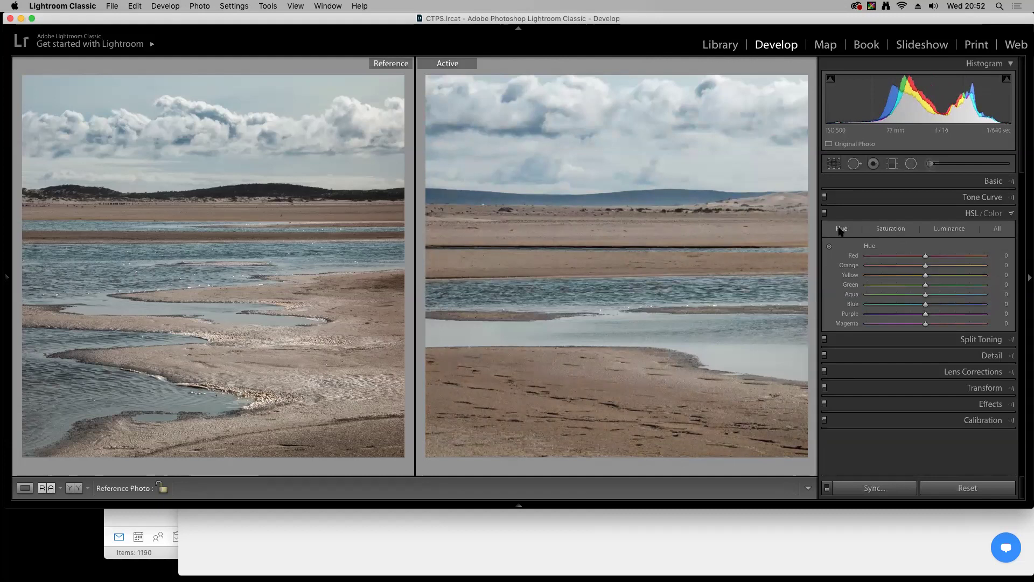
{"action": "left_click_drag", "start_coordinate": [925, 305], "coordinate": [914, 305]}
Return to the photo grid and open the silhouetted camel caravan photo for developing
{"action": "key", "text": "g"}
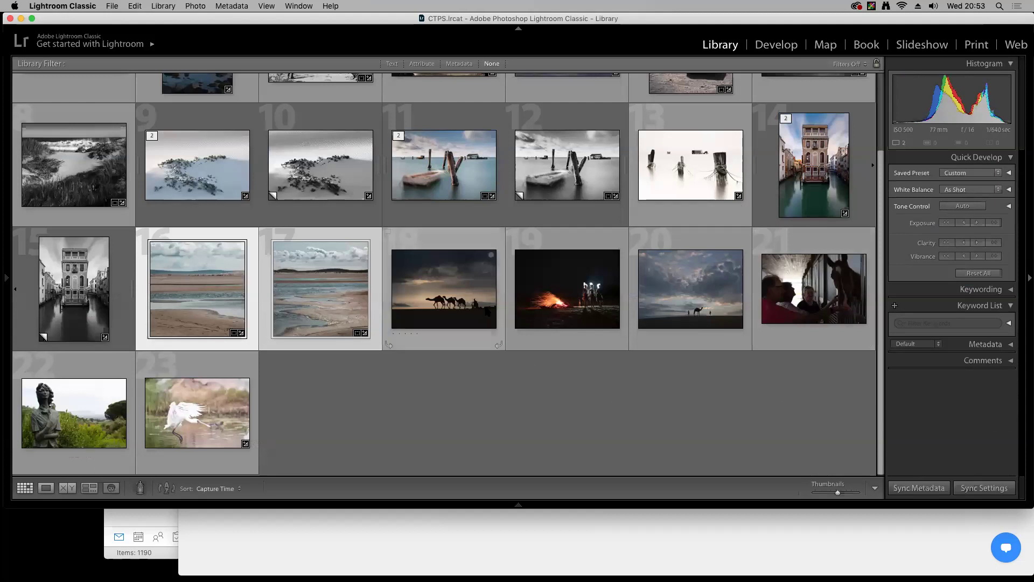
{"action": "left_click", "coordinate": [496, 318]}
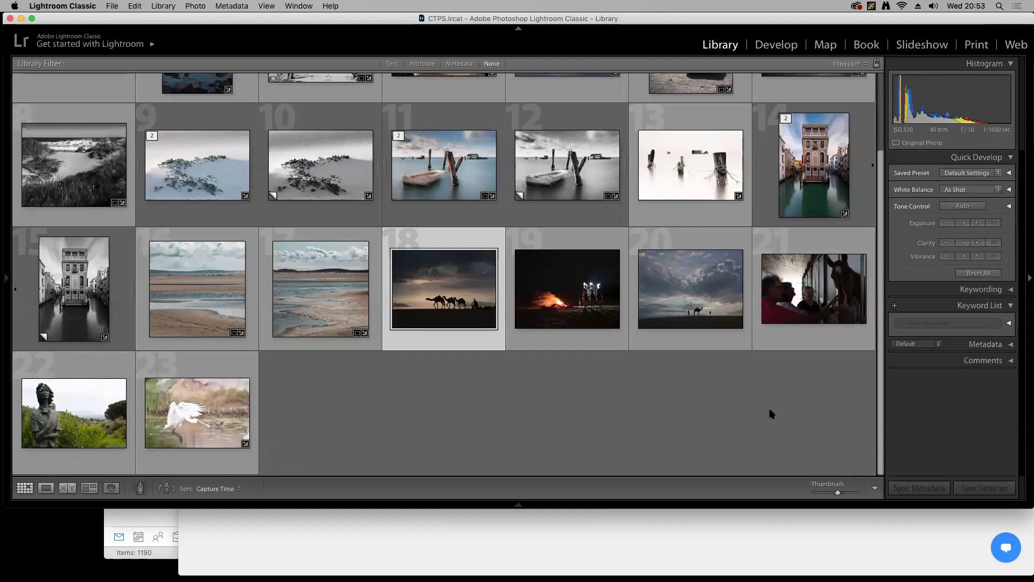
{"action": "key", "text": "d"}
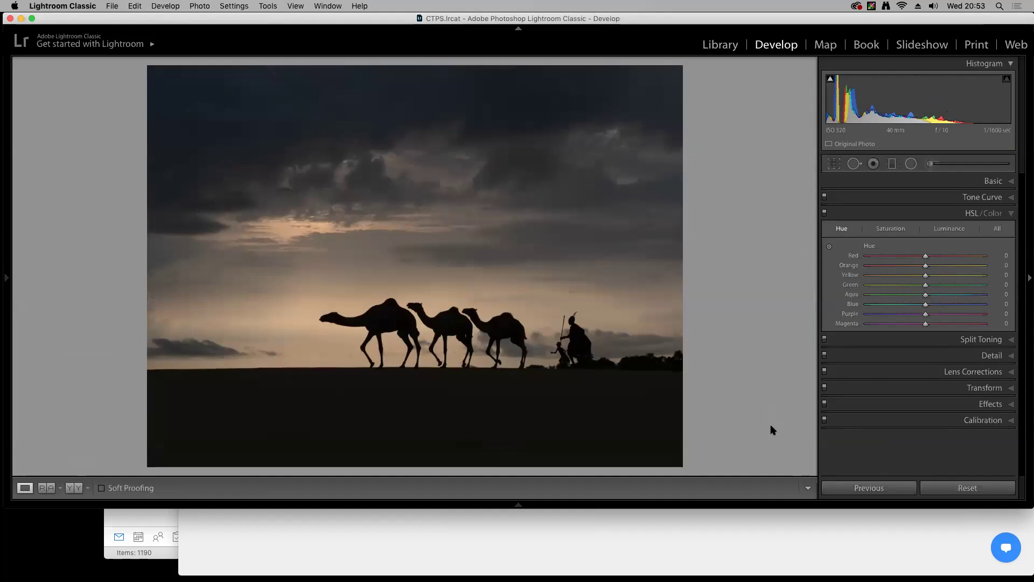
Set the camel photo's Exposure to +0.80, Temp to 4796, Shadows to -23, Whites to +27 and Blacks to -18
{"action": "key", "text": "g"}
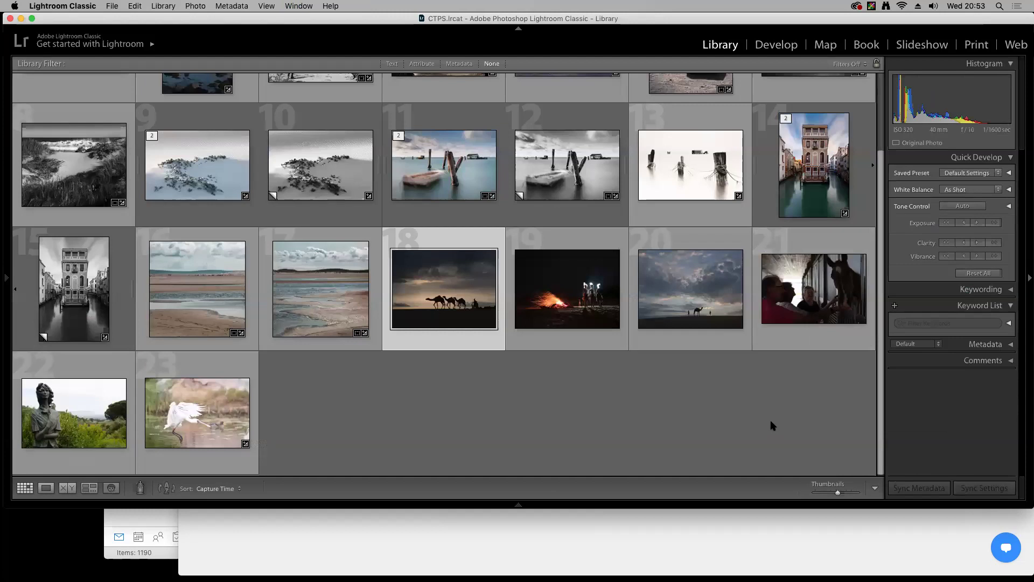
{"action": "key", "text": "d"}
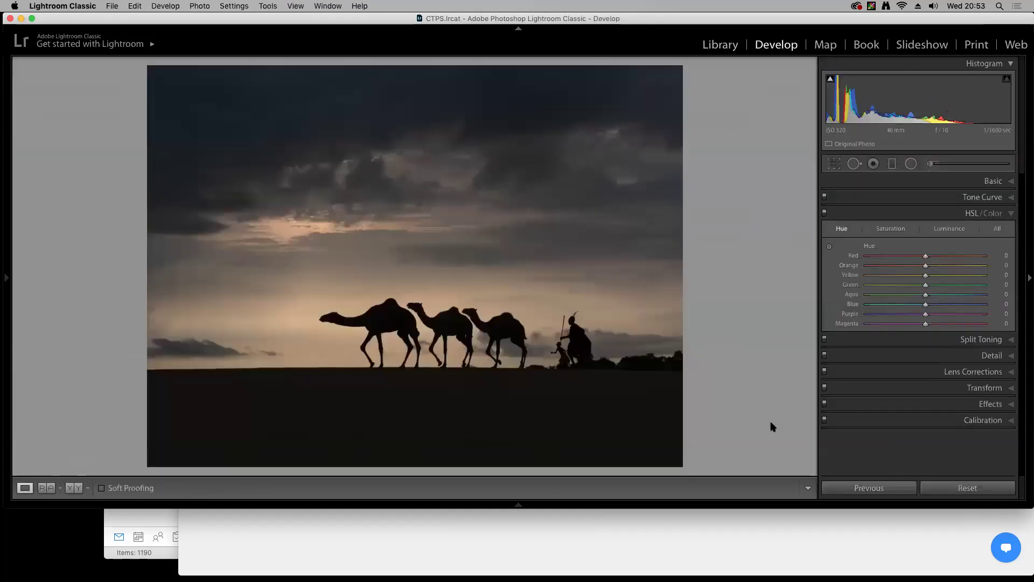
{"action": "left_click", "coordinate": [993, 183]}
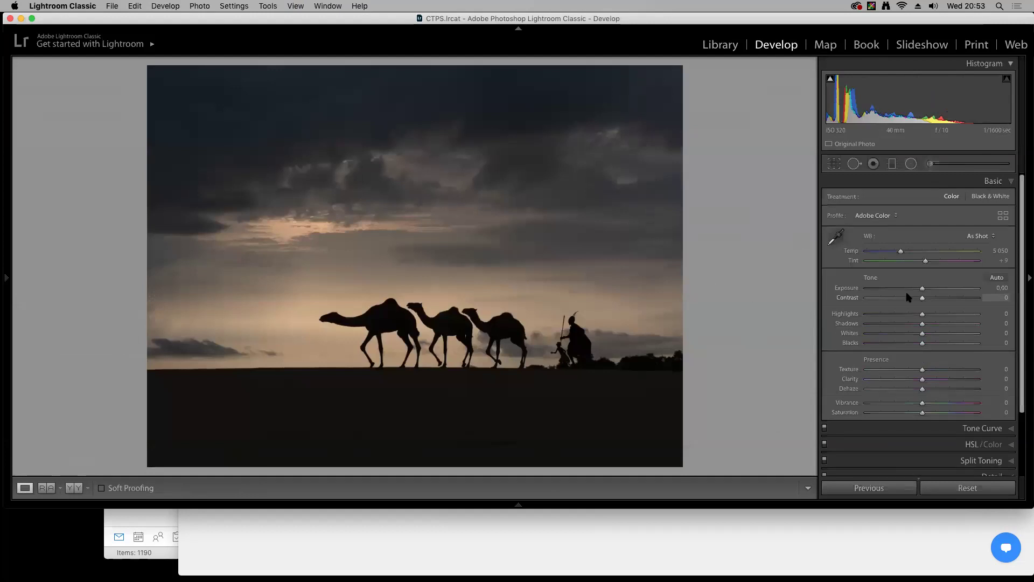
{"action": "left_click_drag", "start_coordinate": [923, 289], "coordinate": [922, 291]}
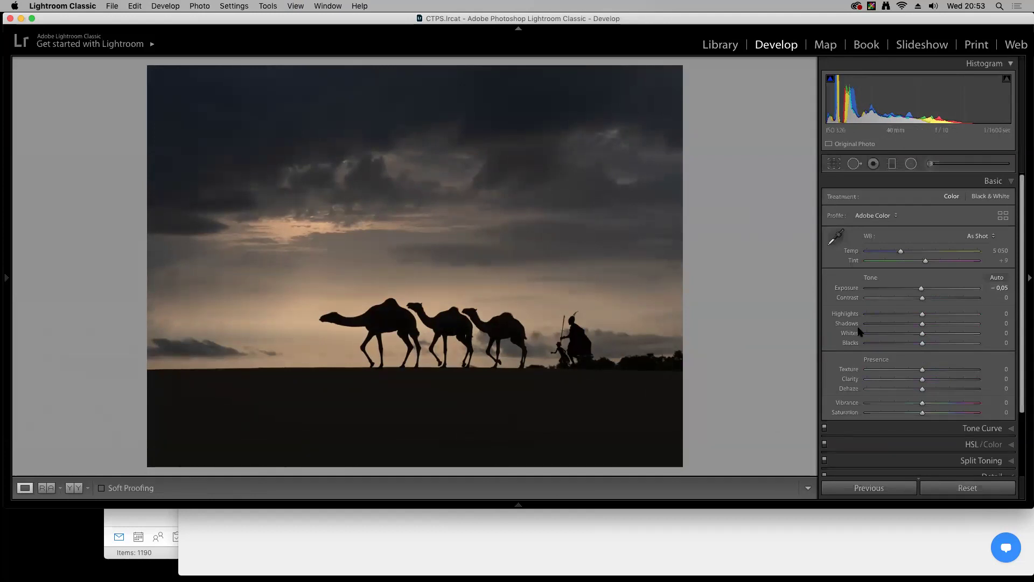
{"action": "left_click_drag", "start_coordinate": [920, 291], "coordinate": [932, 293]}
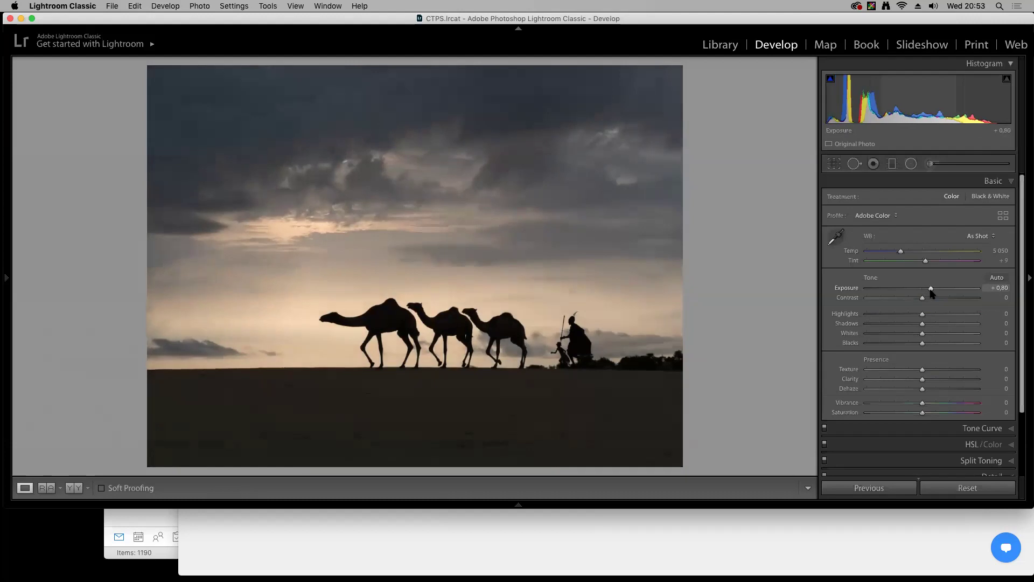
{"action": "left_click_drag", "start_coordinate": [901, 252], "coordinate": [897, 252]}
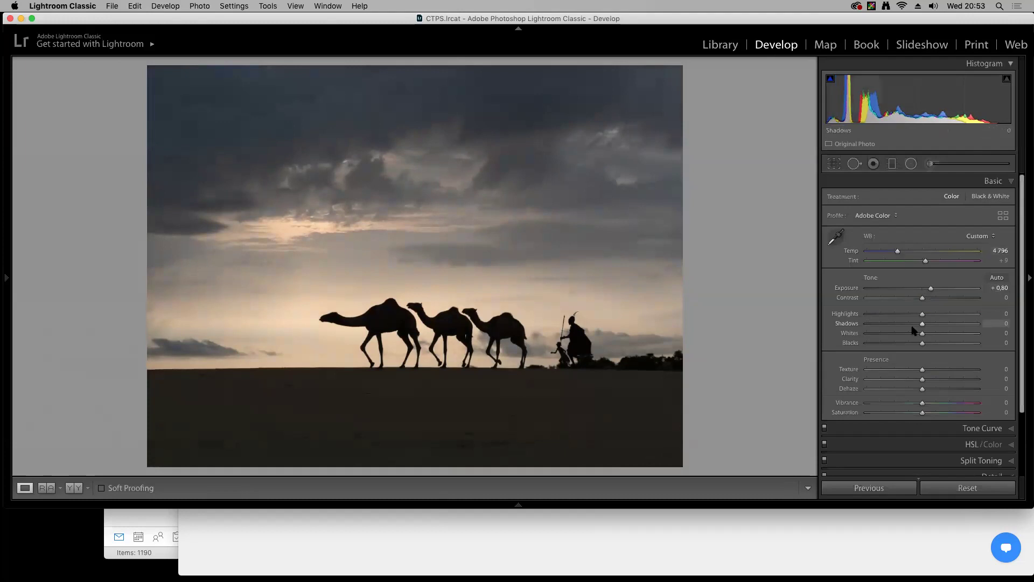
{"action": "mouse_move", "coordinate": [922, 334]}
{"action": "left_mouse_down"}
{"action": "mouse_move", "coordinate": [937, 335]}
{"action": "mouse_move", "coordinate": [912, 346]}
{"action": "mouse_move", "coordinate": [942, 326]}
{"action": "mouse_move", "coordinate": [911, 327]}
{"action": "left_mouse_up"}
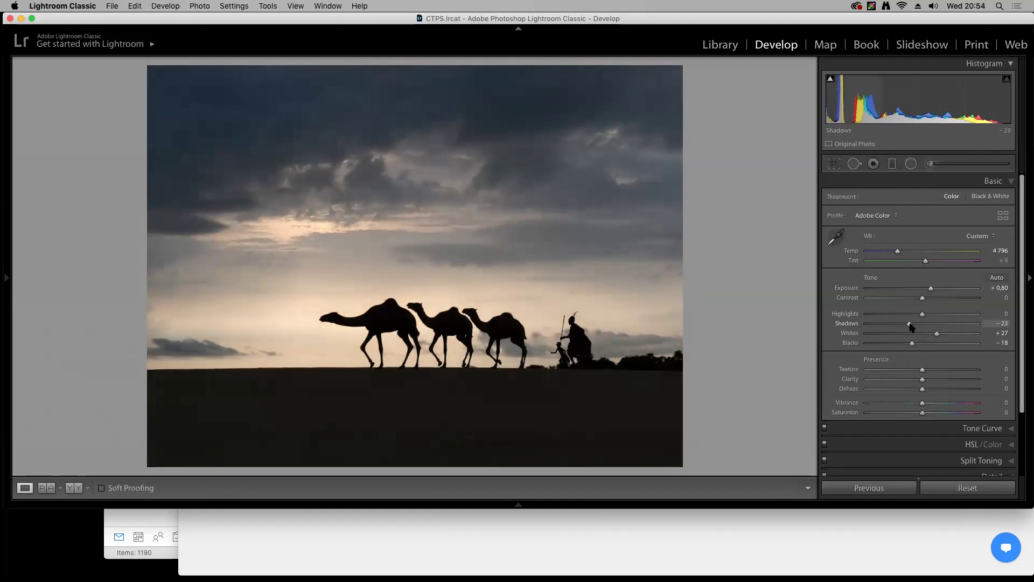
Crop away part of the dark foreground below the camels and set Clarity to +30
{"action": "left_click", "coordinate": [834, 163]}
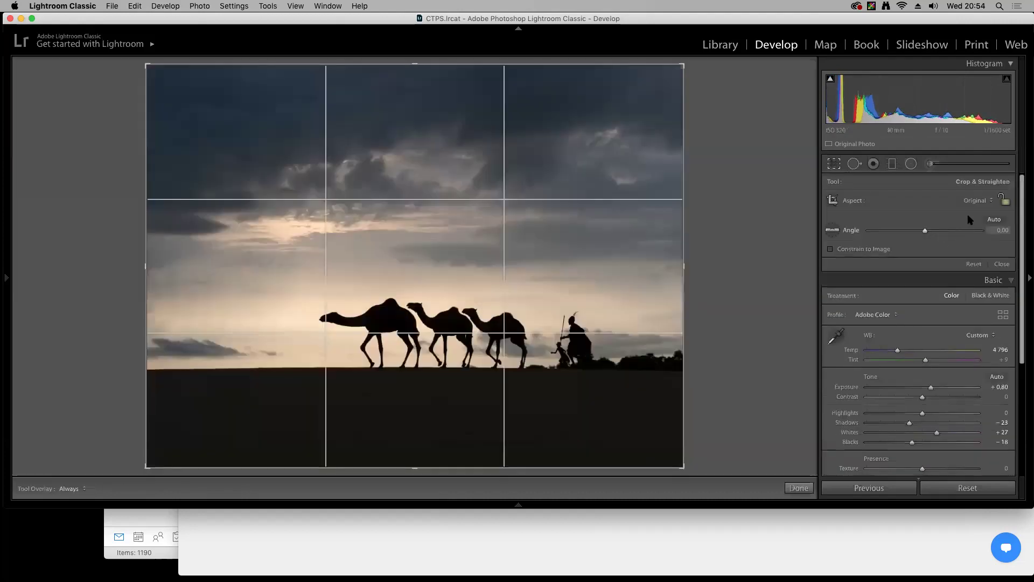
{"action": "left_click_drag", "start_coordinate": [414, 467], "coordinate": [420, 441]}
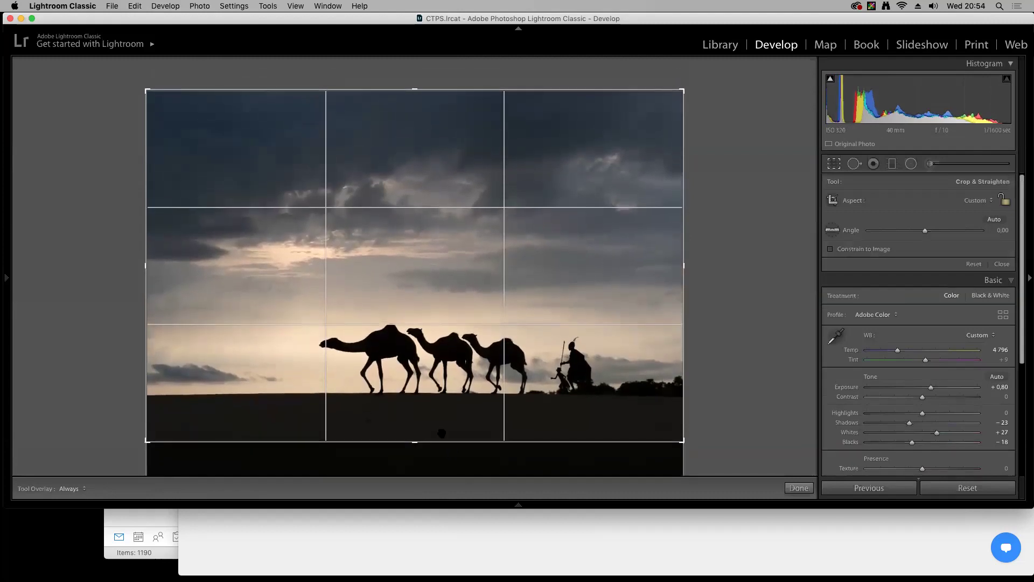
{"action": "left_click_drag", "start_coordinate": [420, 441], "coordinate": [416, 443]}
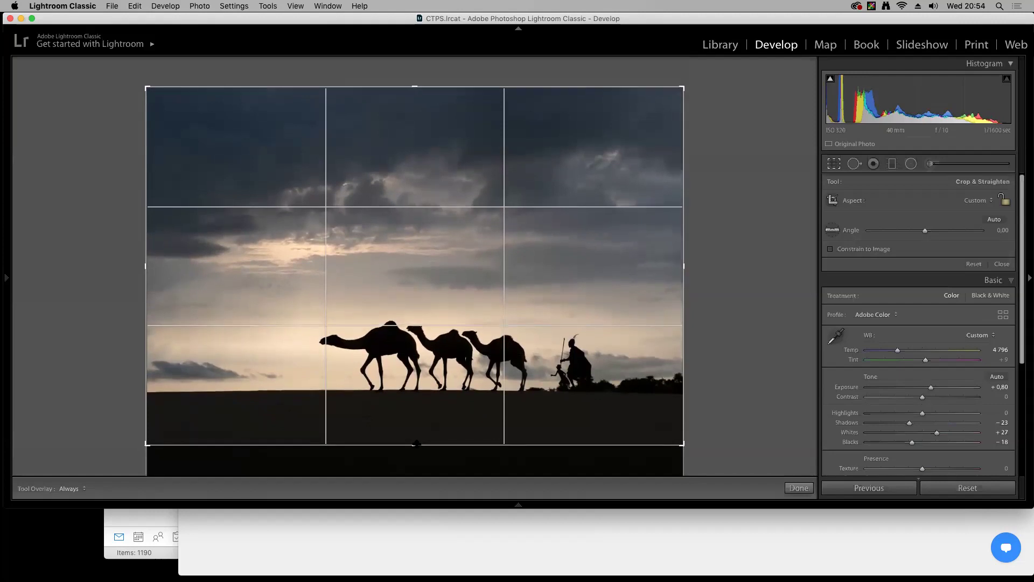
{"action": "key", "text": "Return"}
{"action": "left_click_drag", "start_coordinate": [922, 379], "coordinate": [940, 385]}
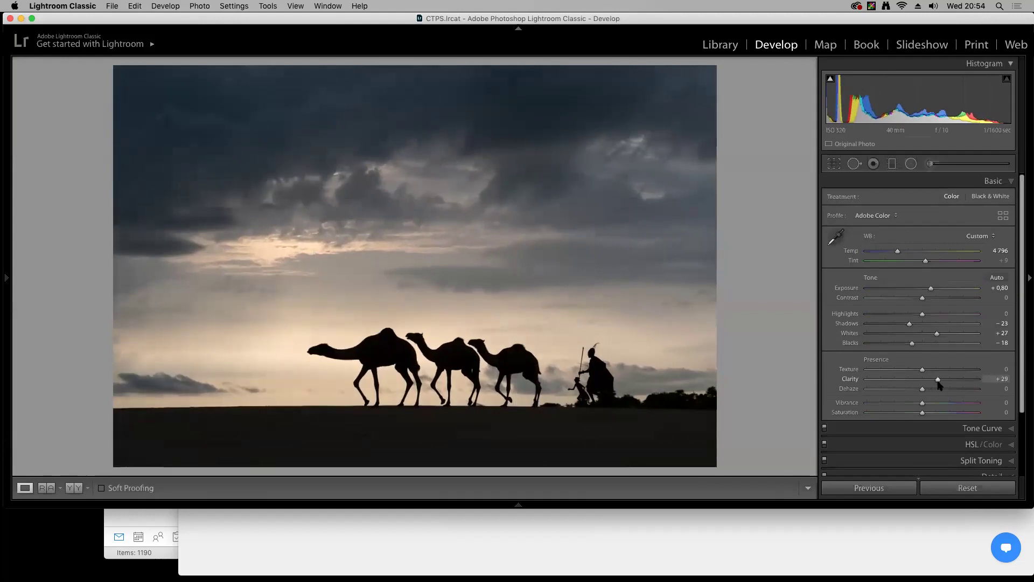
{"action": "left_click_drag", "start_coordinate": [940, 384], "coordinate": [941, 385]}
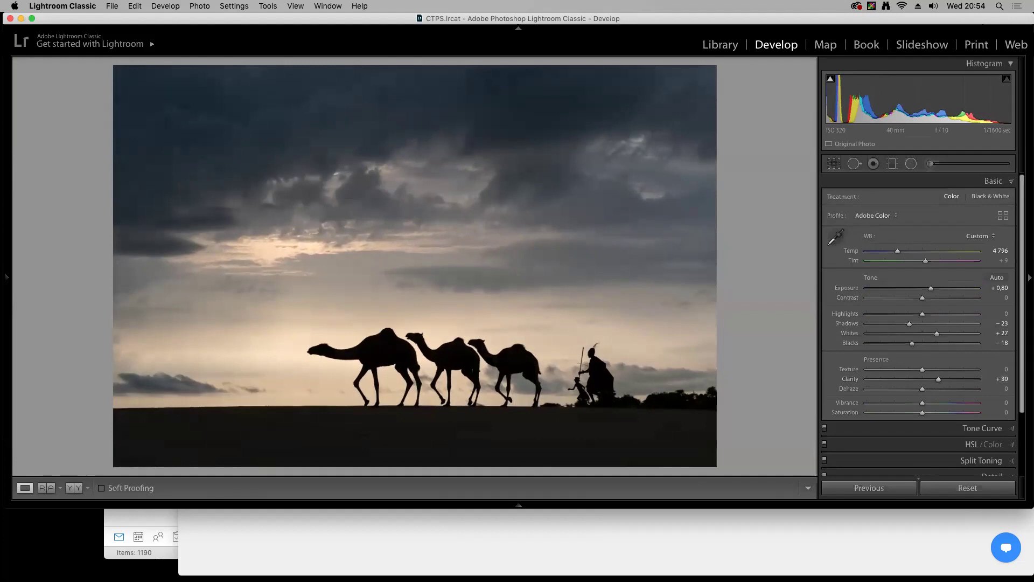
Darken the sky above the camels with a graduated filter at Exposure -0.90 and Contrast 32
{"action": "left_click", "coordinate": [891, 164]}
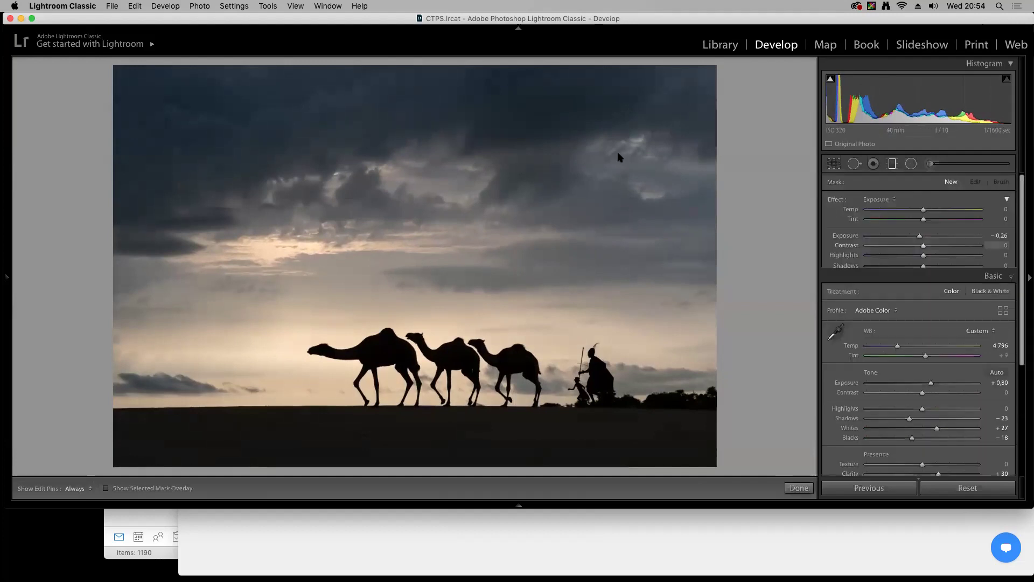
{"action": "left_click_drag", "start_coordinate": [444, 137], "coordinate": [444, 322]}
{"action": "mouse_move", "coordinate": [919, 236]}
{"action": "left_mouse_down"}
{"action": "mouse_move", "coordinate": [942, 247]}
{"action": "mouse_move", "coordinate": [912, 240]}
{"action": "left_mouse_up"}
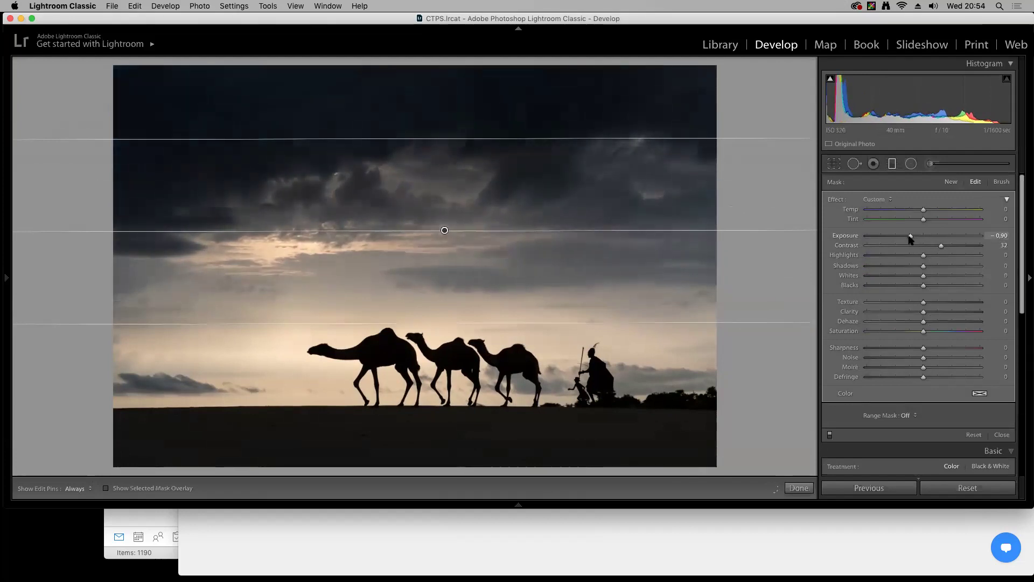
Add a wide inverted radial filter around the camels and herders with Whites 34 and Feather 38
{"action": "left_click", "coordinate": [911, 163]}
{"action": "left_click_drag", "start_coordinate": [439, 355], "coordinate": [668, 415]}
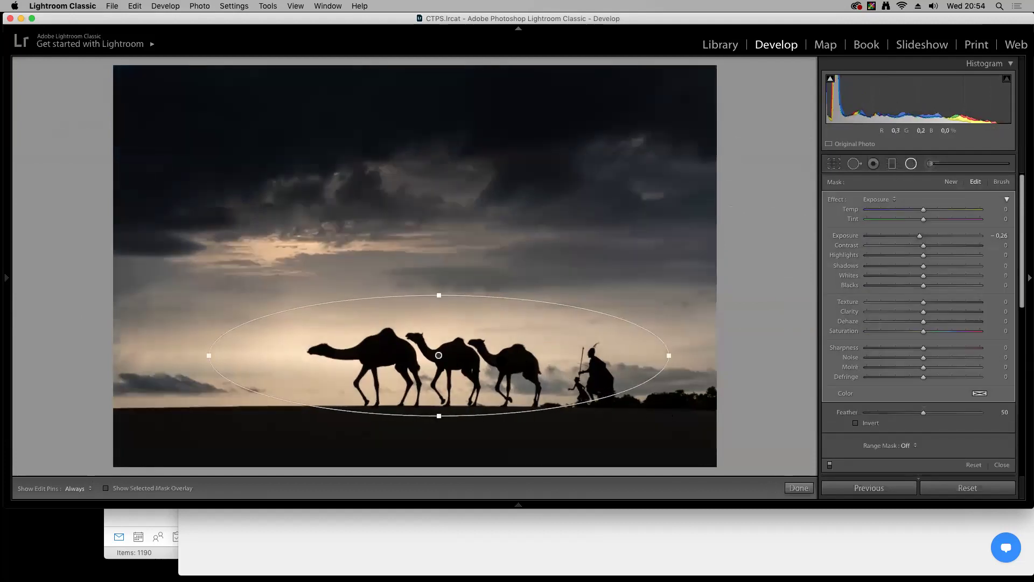
{"action": "left_click_drag", "start_coordinate": [647, 377], "coordinate": [667, 384]}
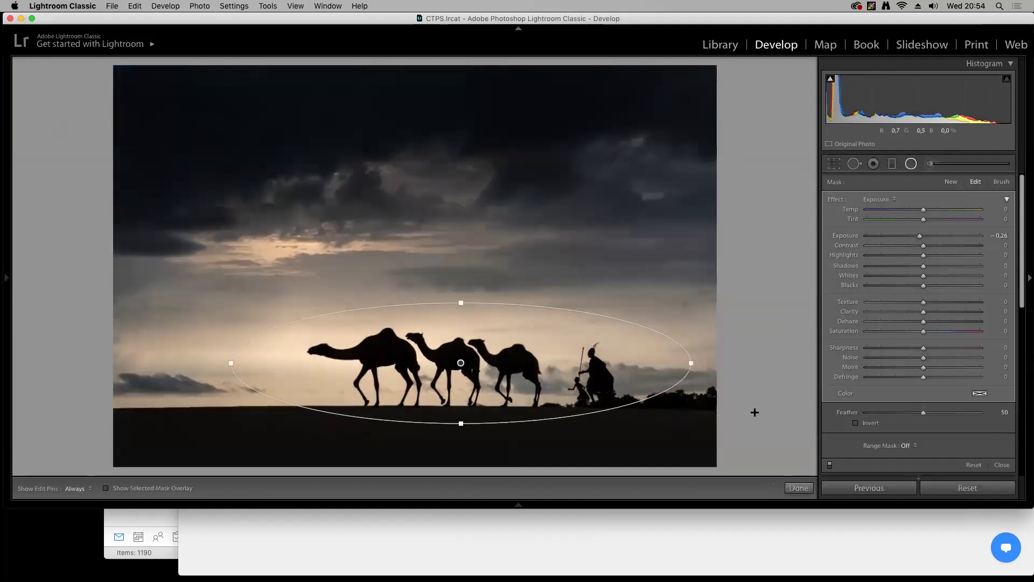
{"action": "left_click", "coordinate": [856, 423]}
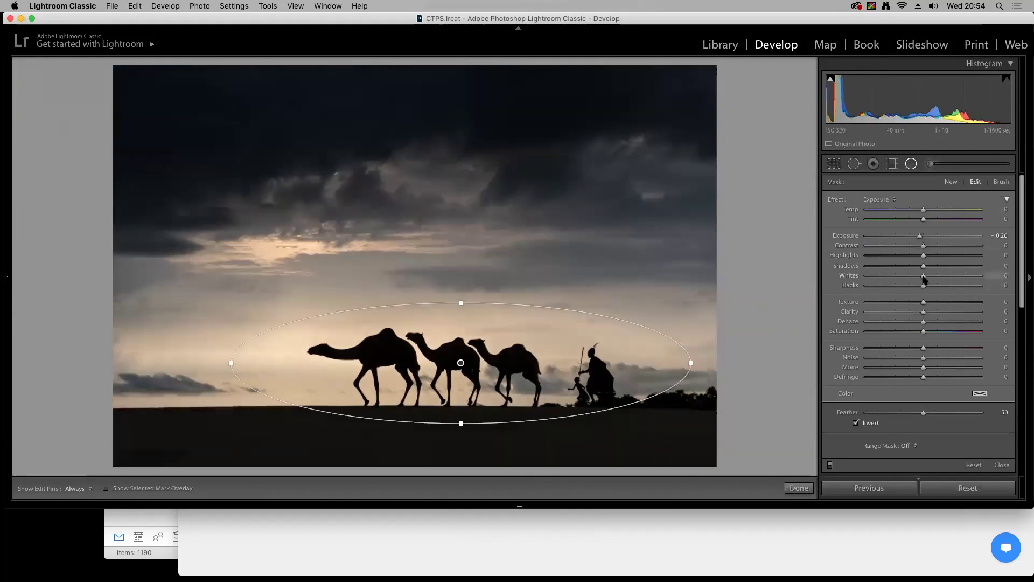
{"action": "mouse_move", "coordinate": [924, 275]}
{"action": "left_mouse_down"}
{"action": "mouse_move", "coordinate": [958, 285]}
{"action": "mouse_move", "coordinate": [935, 273]}
{"action": "mouse_move", "coordinate": [914, 281]}
{"action": "left_mouse_up"}
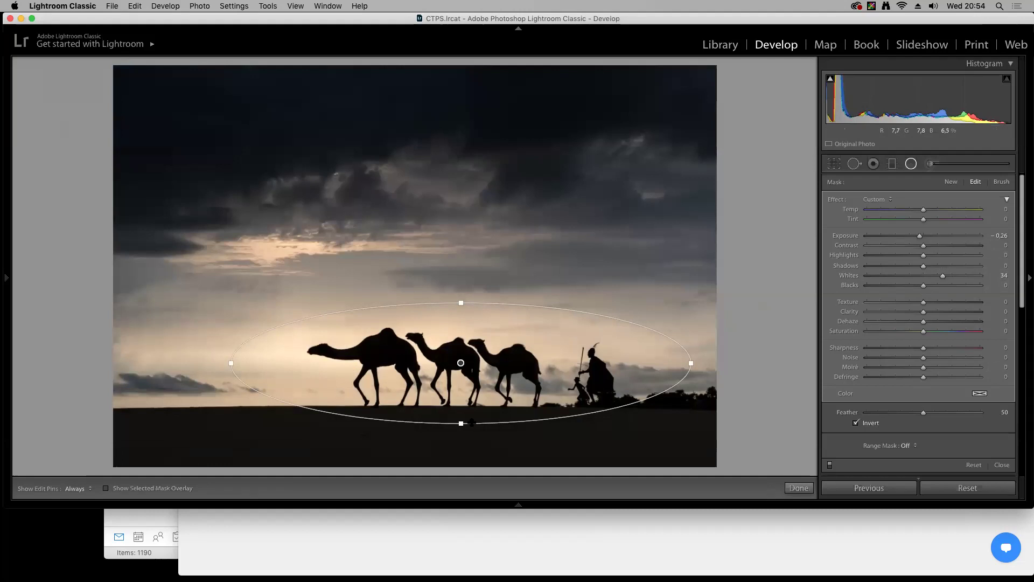
{"action": "left_click_drag", "start_coordinate": [460, 362], "coordinate": [475, 363]}
{"action": "left_click_drag", "start_coordinate": [923, 412], "coordinate": [909, 413]}
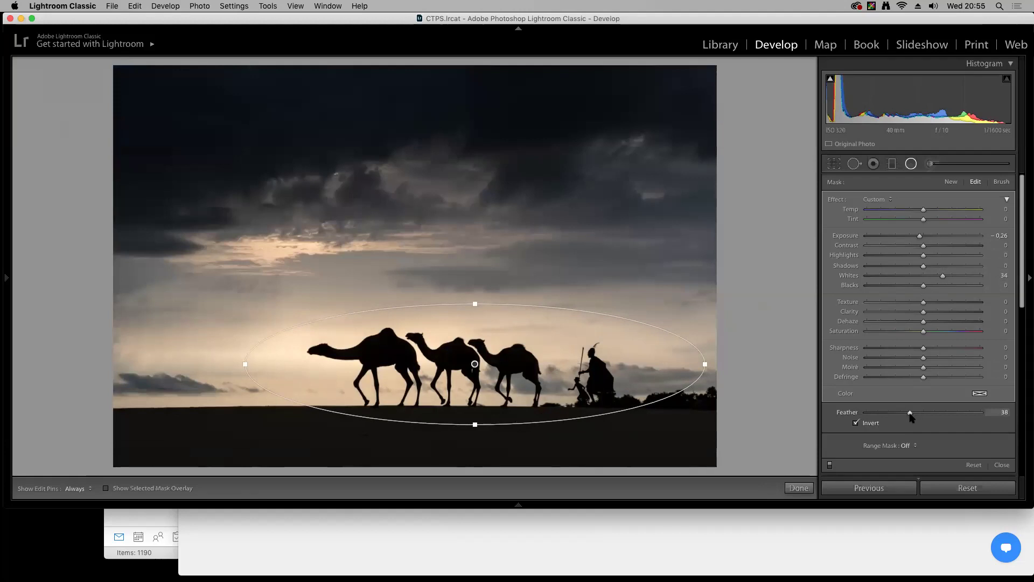
{"action": "key", "text": "Escape"}
{"action": "key", "text": "shift+m"}
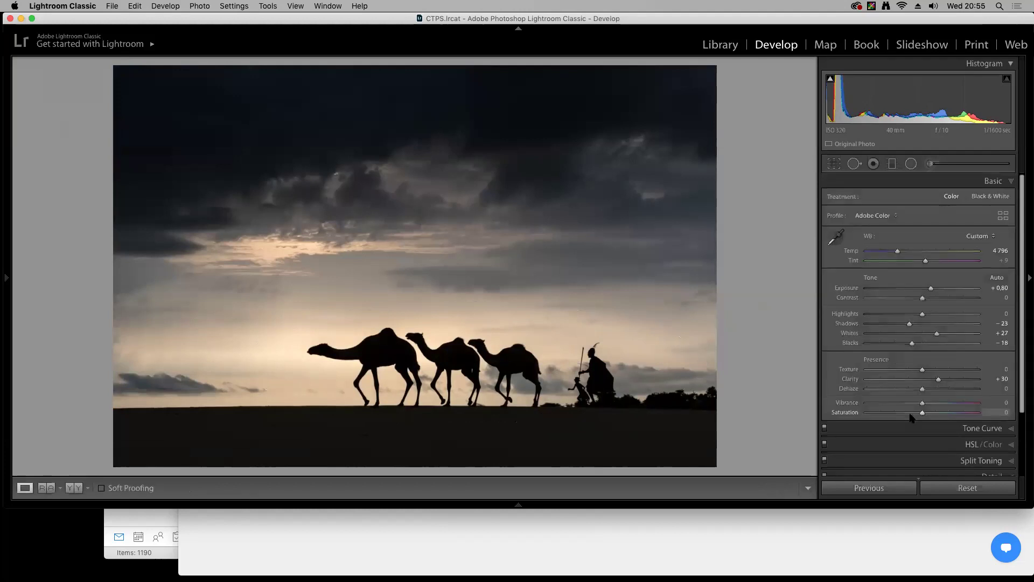
Set the camel photo's Saturation to +22 and compare the edit with the original side by side
{"action": "left_click_drag", "start_coordinate": [922, 414], "coordinate": [934, 416]}
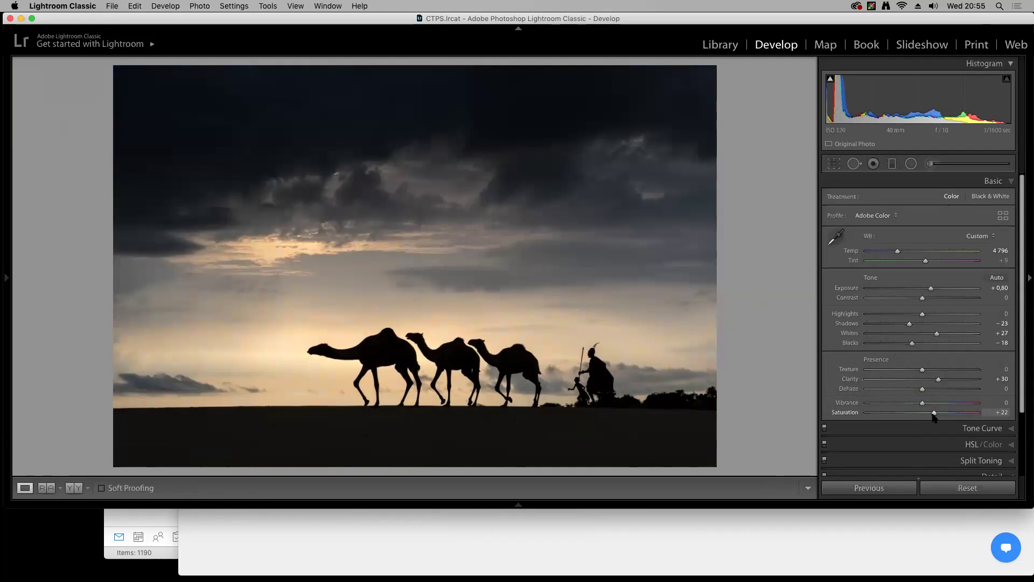
{"action": "key", "text": "y"}
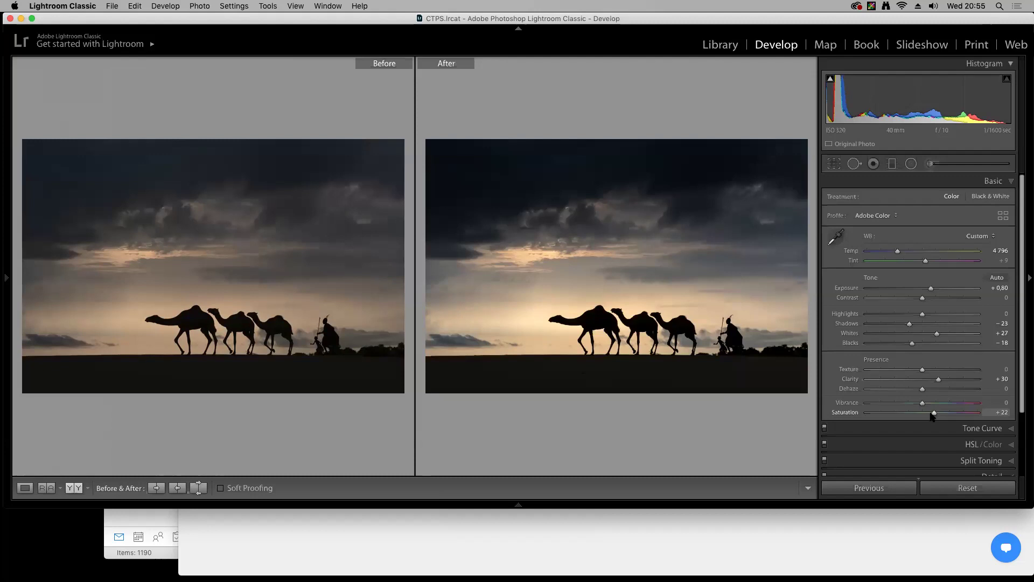
{"action": "key", "text": "y"}
Open the photo of the campfire and three standing figures and inspect the figures up close
{"action": "key", "text": "Right"}
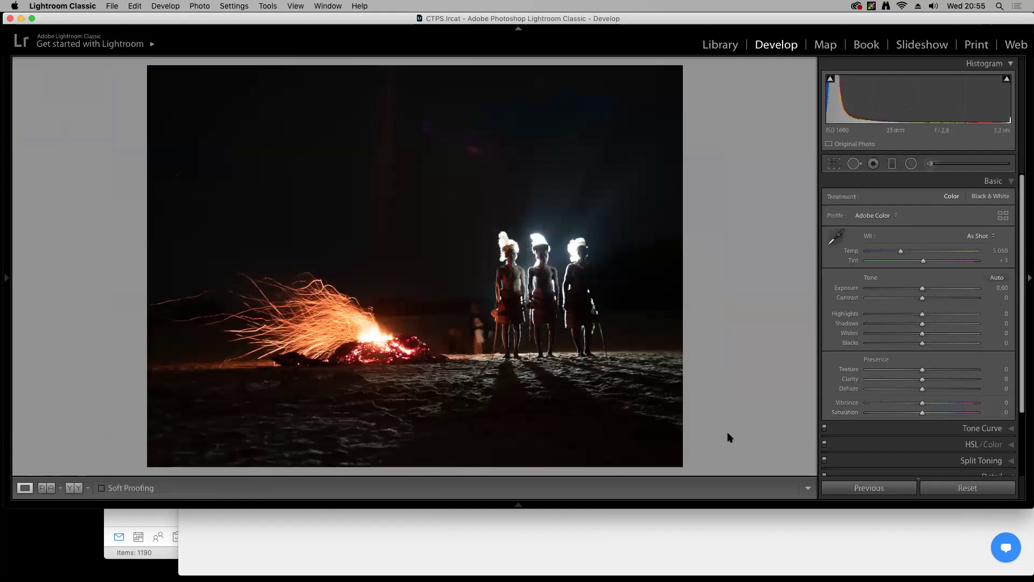
{"action": "left_click", "coordinate": [525, 286]}
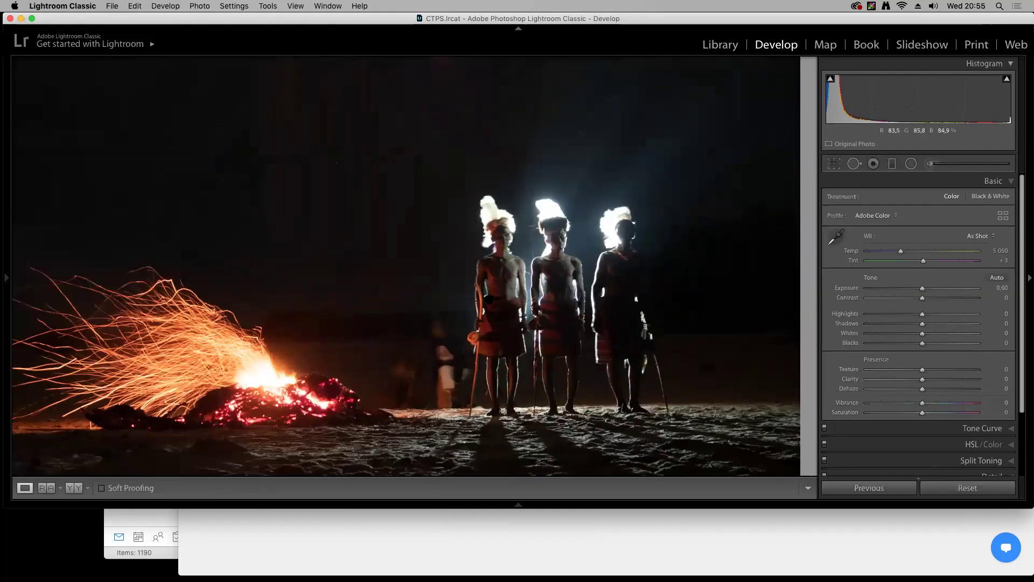
{"action": "left_click_drag", "start_coordinate": [328, 220], "coordinate": [189, 156]}
{"action": "left_click_drag", "start_coordinate": [390, 256], "coordinate": [387, 254]}
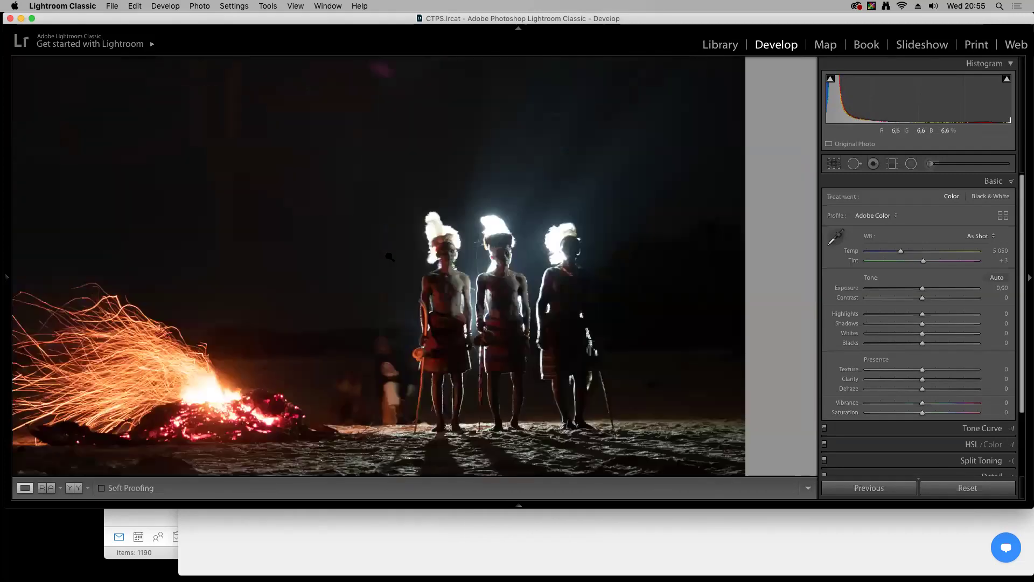
{"action": "left_click", "coordinate": [387, 255]}
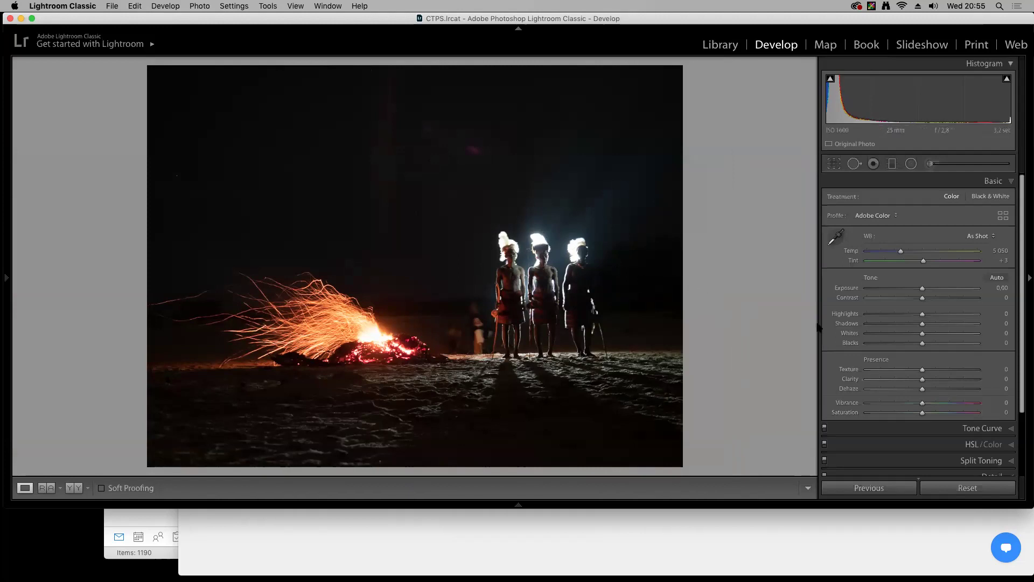
Set the campfire photo's Exposure to -0.60, Contrast to +20, Highlights to +18, Shadows to +15, Whites to +21 and Blacks to -23
{"action": "mouse_move", "coordinate": [922, 288]}
{"action": "left_mouse_down"}
{"action": "mouse_move", "coordinate": [891, 290]}
{"action": "mouse_move", "coordinate": [921, 292]}
{"action": "left_mouse_up"}
{"action": "left_click_drag", "start_coordinate": [924, 294], "coordinate": [922, 294]}
{"action": "mouse_move", "coordinate": [921, 288]}
{"action": "left_mouse_down"}
{"action": "mouse_move", "coordinate": [935, 300]}
{"action": "mouse_move", "coordinate": [915, 291]}
{"action": "left_mouse_up"}
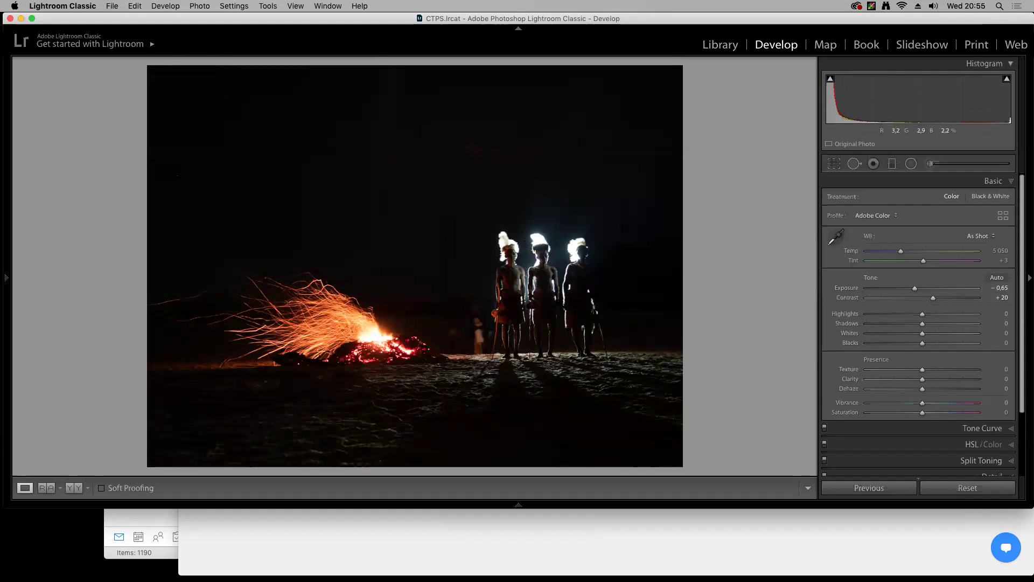
{"action": "mouse_move", "coordinate": [921, 314]}
{"action": "left_mouse_down"}
{"action": "mouse_move", "coordinate": [914, 316]}
{"action": "mouse_move", "coordinate": [934, 327]}
{"action": "mouse_move", "coordinate": [926, 327]}
{"action": "left_mouse_up"}
{"action": "mouse_move", "coordinate": [922, 333]}
{"action": "left_mouse_down"}
{"action": "mouse_move", "coordinate": [934, 336]}
{"action": "mouse_move", "coordinate": [913, 347]}
{"action": "left_mouse_up"}
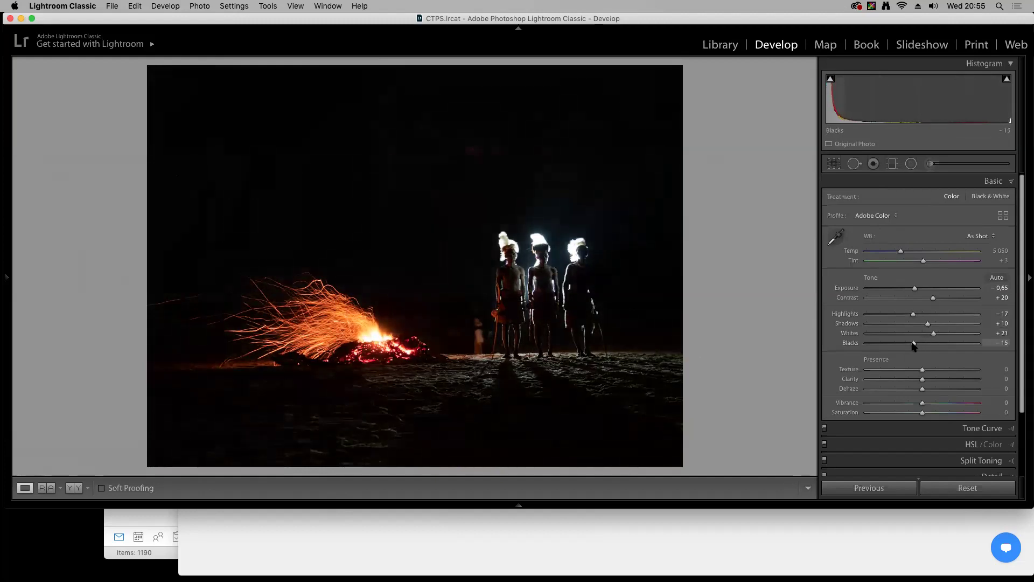
{"action": "left_click_drag", "start_coordinate": [914, 347], "coordinate": [935, 348]}
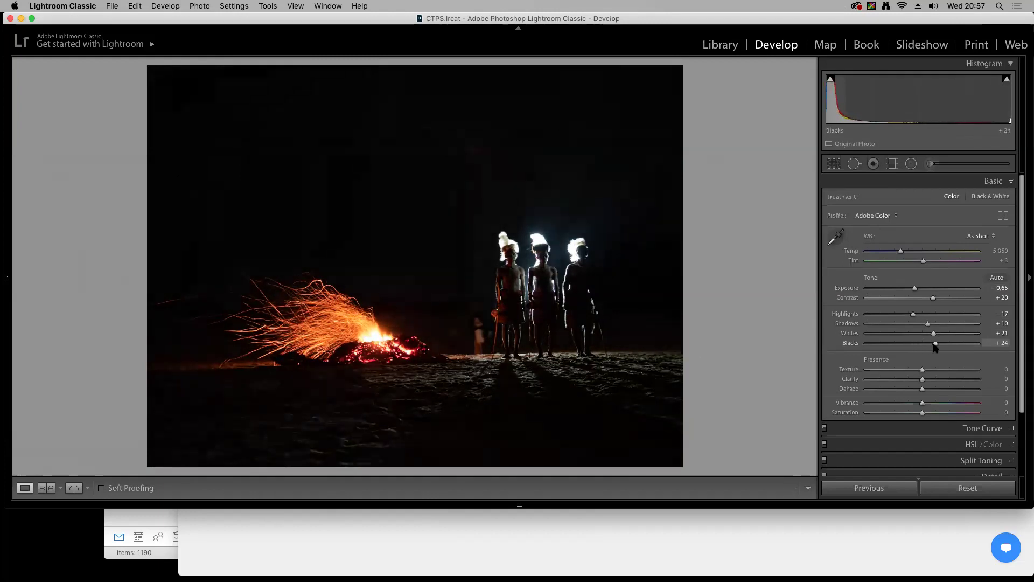
{"action": "left_click_drag", "start_coordinate": [919, 292], "coordinate": [915, 293]}
{"action": "left_click_drag", "start_coordinate": [935, 344], "coordinate": [910, 346]}
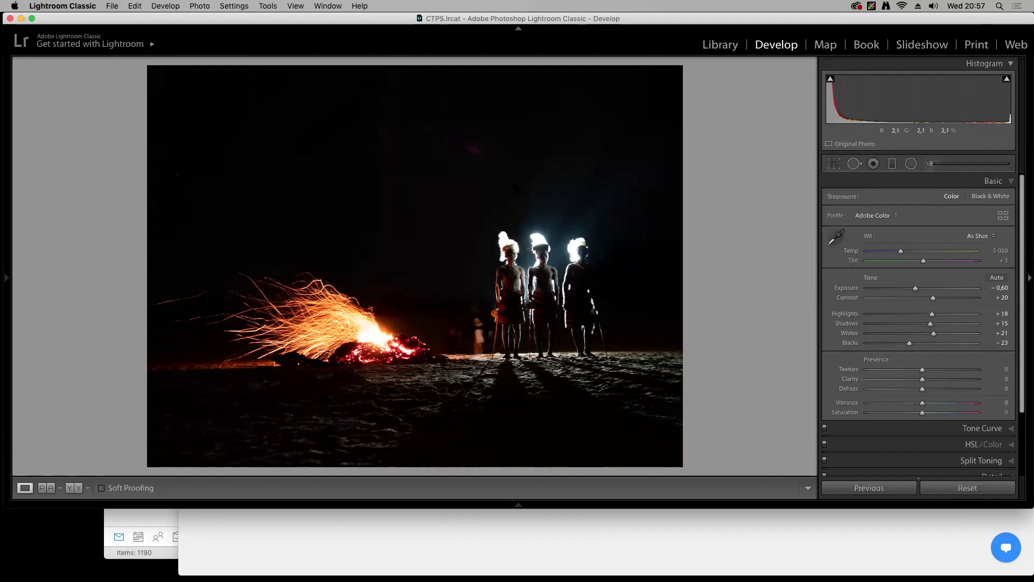
Straighten the campfire photo by rotating its crop slightly until the ground line is level
{"action": "left_click", "coordinate": [833, 163]}
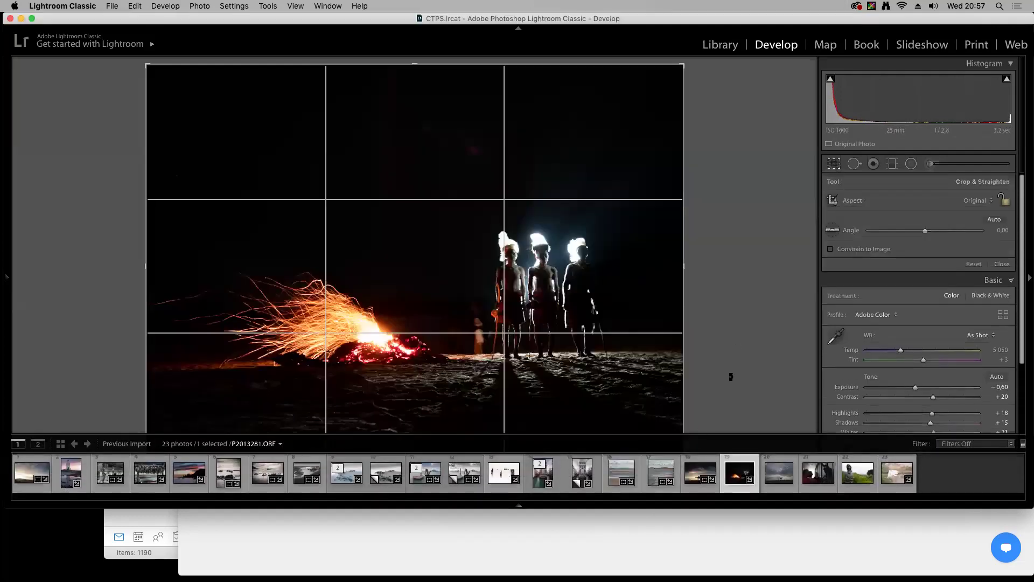
{"action": "left_click_drag", "start_coordinate": [721, 424], "coordinate": [719, 434]}
{"action": "key", "text": "Return"}
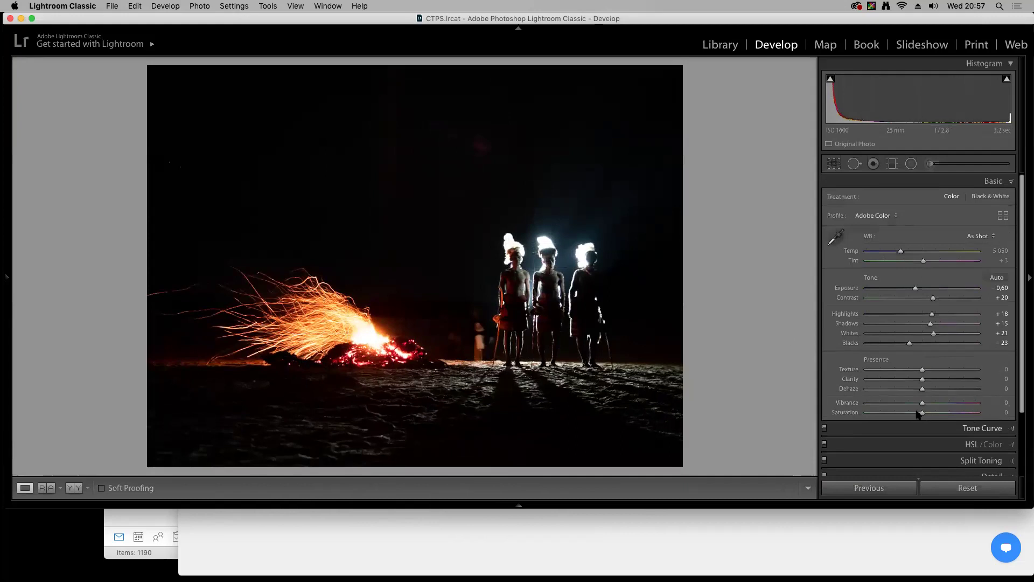
Set the campfire photo's Vibrance to -29 and pull the darker tones of its RGB tone curve down
{"action": "left_click_drag", "start_coordinate": [921, 407], "coordinate": [907, 408]}
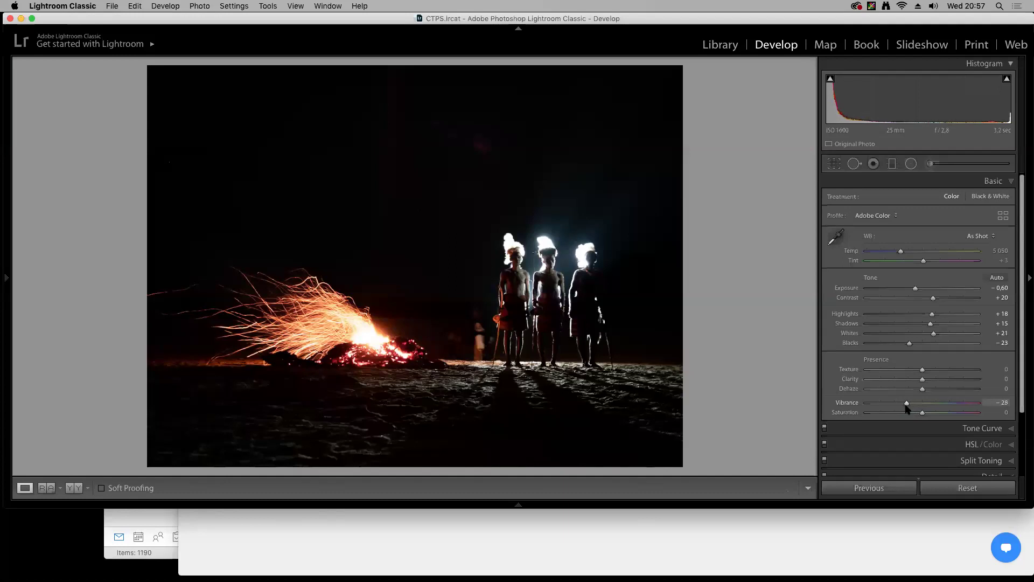
{"action": "left_click_drag", "start_coordinate": [906, 408], "coordinate": [906, 408]}
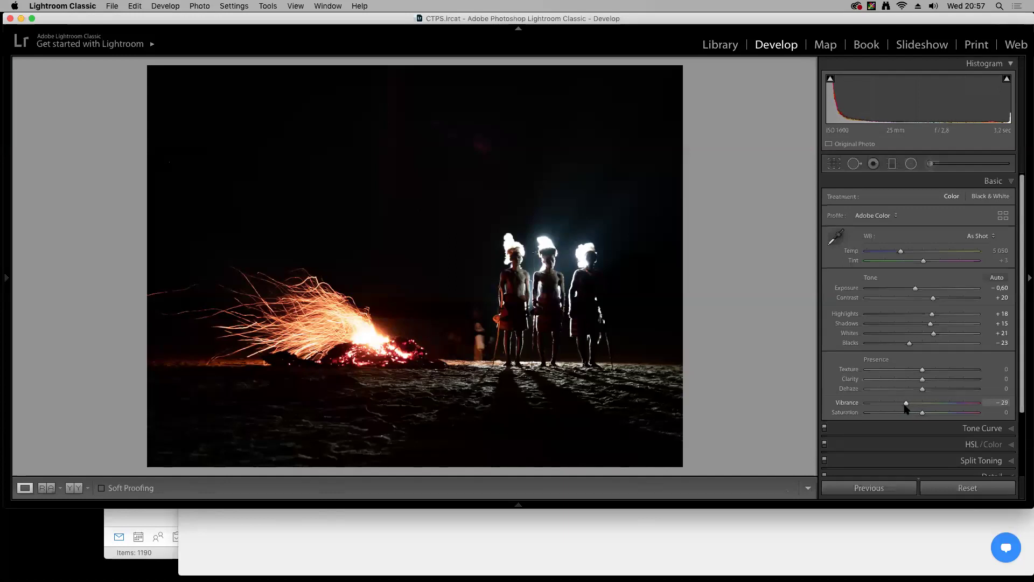
{"action": "left_click", "coordinate": [963, 428]}
{"action": "left_click_drag", "start_coordinate": [902, 297], "coordinate": [910, 301]}
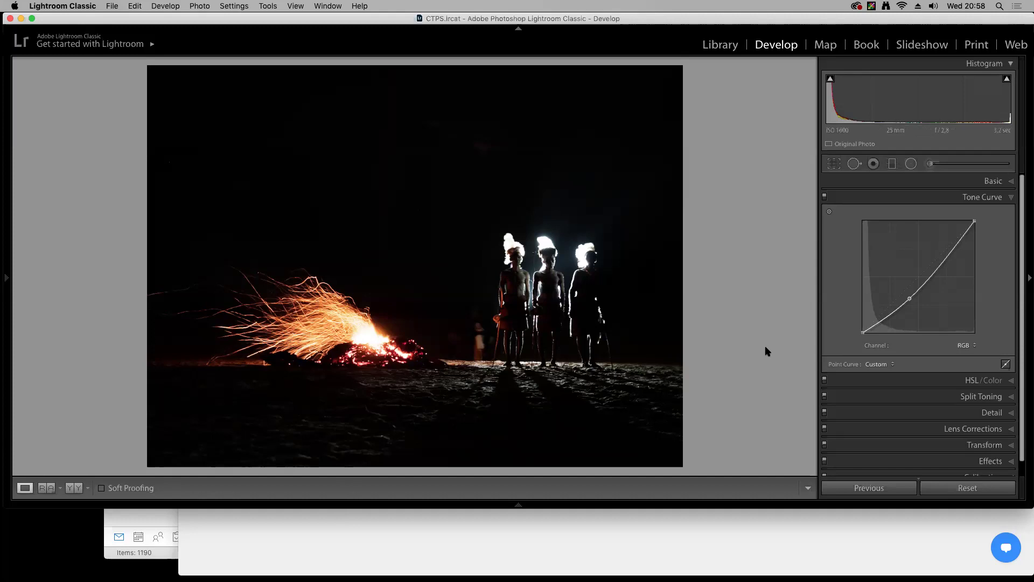
Compare the campfire photo before and after editing, looking closely at the three standing figures
{"action": "key", "text": "y"}
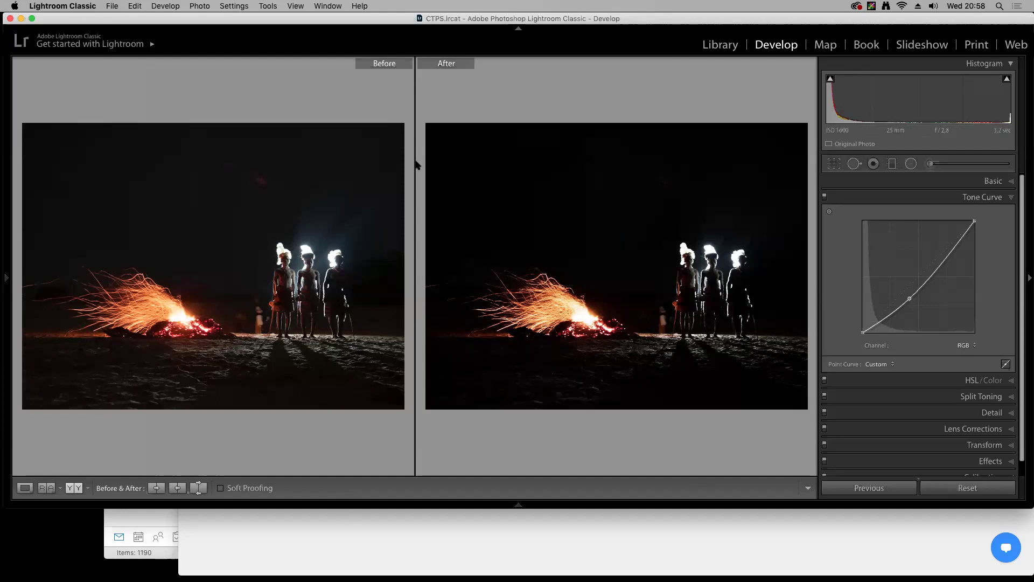
{"action": "left_click", "coordinate": [717, 239]}
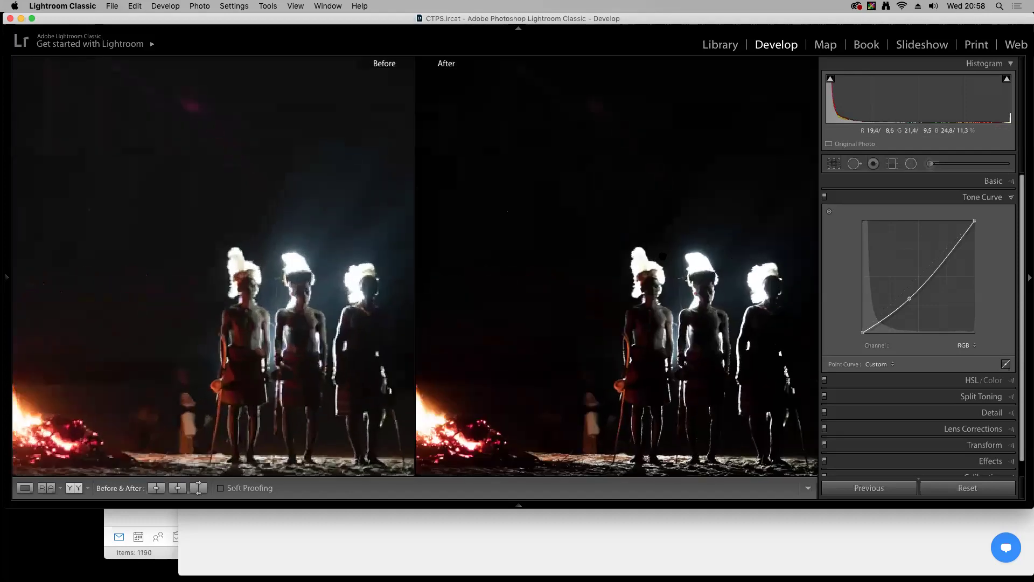
{"action": "key", "text": "y"}
{"action": "left_click", "coordinate": [523, 282]}
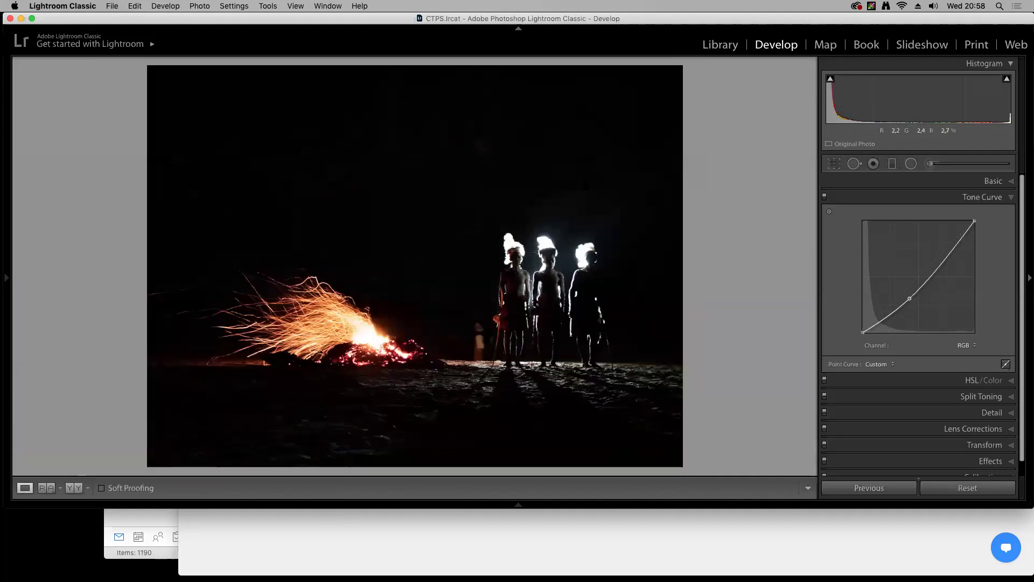
Brush an Exposure adjustment of 0.34, size 6 with Auto Mask on, over the light beams around the figures' heads
{"action": "left_click", "coordinate": [930, 164]}
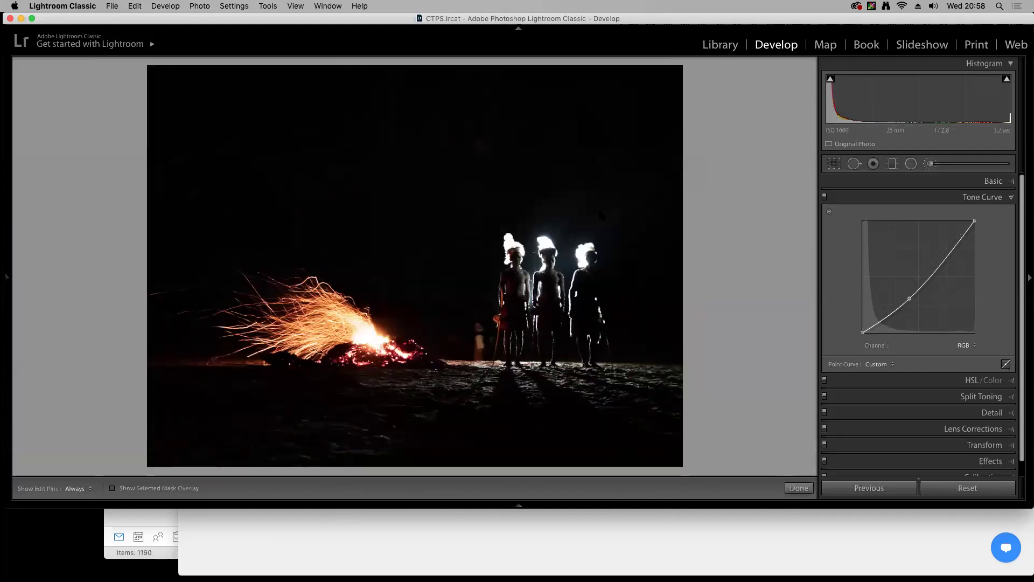
{"action": "key", "text": "bracketleft"}
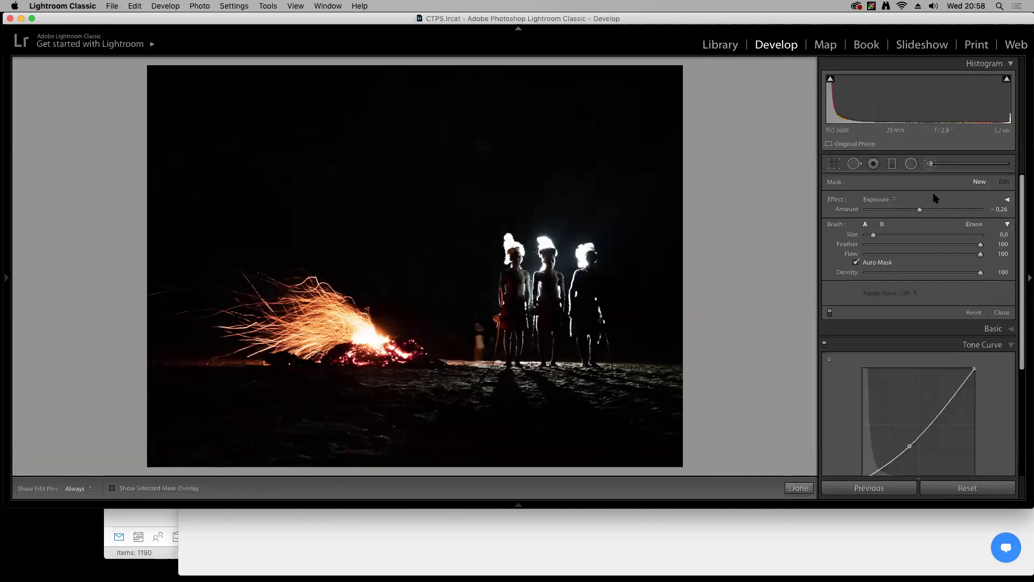
{"action": "left_click", "coordinate": [1006, 201]}
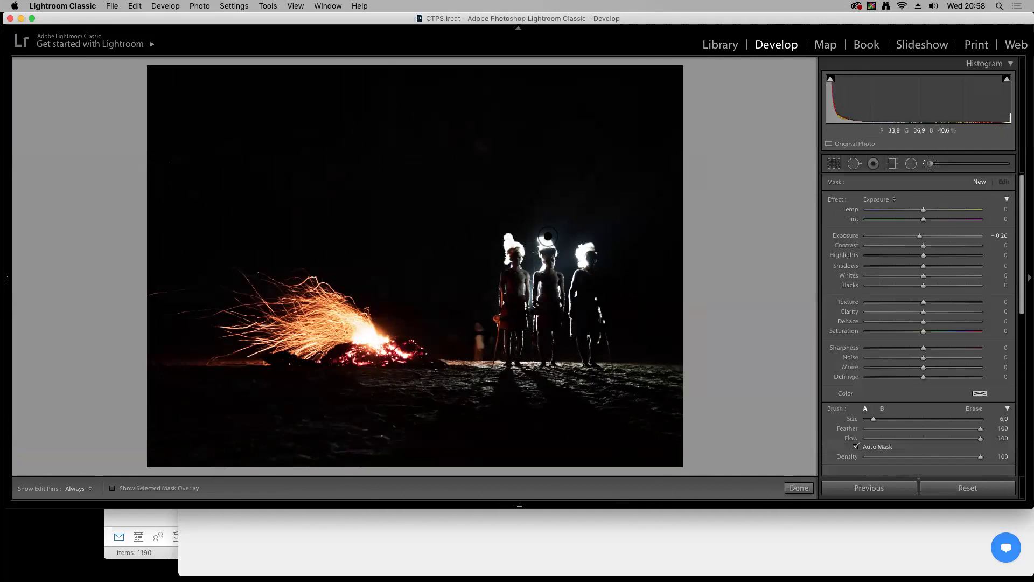
{"action": "left_click_drag", "start_coordinate": [918, 236], "coordinate": [928, 237]}
{"action": "key", "text": "h"}
{"action": "key", "text": "h"}
{"action": "key", "text": "h"}
{"action": "key", "text": "h"}
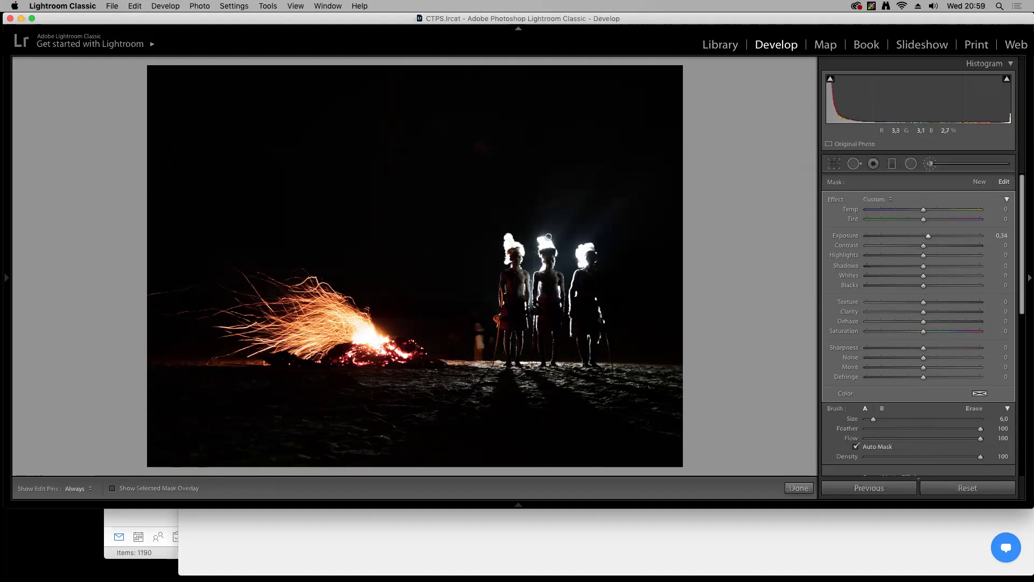
{"action": "key", "text": "h"}
{"action": "key", "text": "h"}
{"action": "key", "text": "h"}
{"action": "key", "text": "h"}
{"action": "key", "text": "h"}
{"action": "key", "text": "h"}
{"action": "key", "text": "h"}
{"action": "key", "text": "h"}
{"action": "key", "text": "h"}
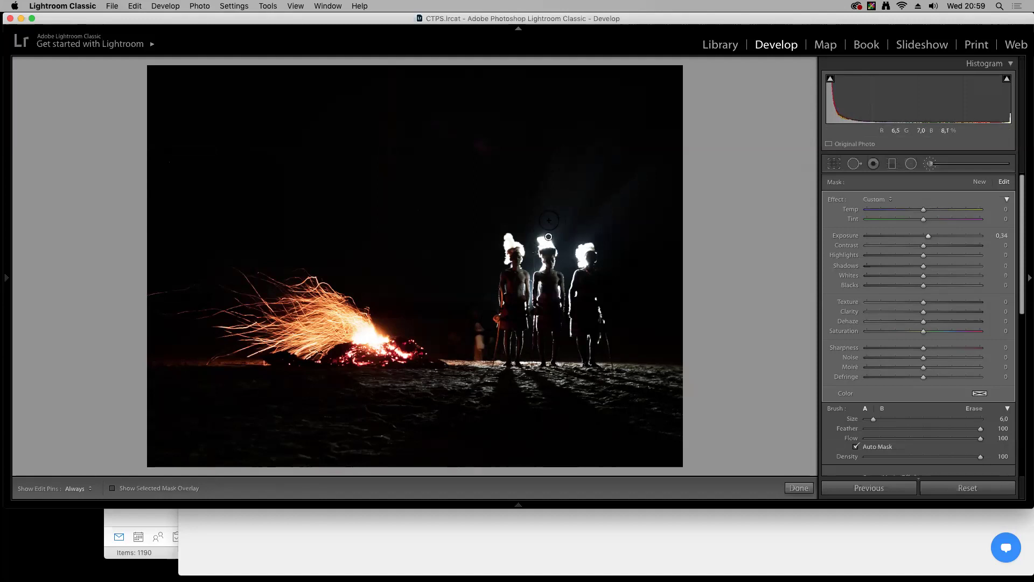
{"action": "key", "text": "h"}
{"action": "key", "text": "h"}
Switch the brush adjustment off and on to judge its effect on the light above the figures
{"action": "scroll", "coordinate": [845, 432], "scroll_direction": "down", "scroll_amount": 5}
{"action": "left_click", "coordinate": [829, 389]}
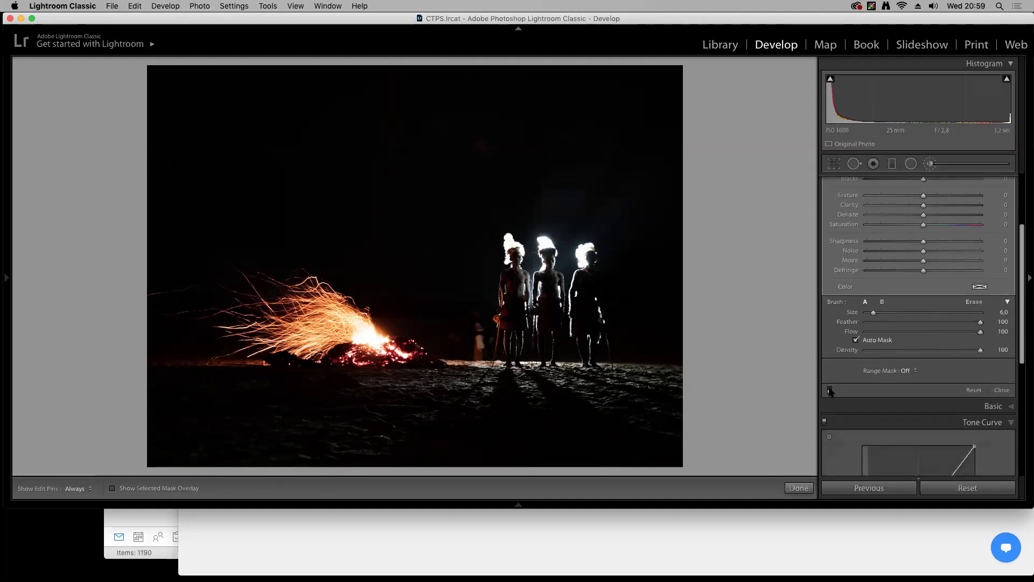
{"action": "left_click", "coordinate": [830, 390]}
{"action": "left_click", "coordinate": [830, 390]}
{"action": "left_click", "coordinate": [829, 389]}
{"action": "key", "text": "h"}
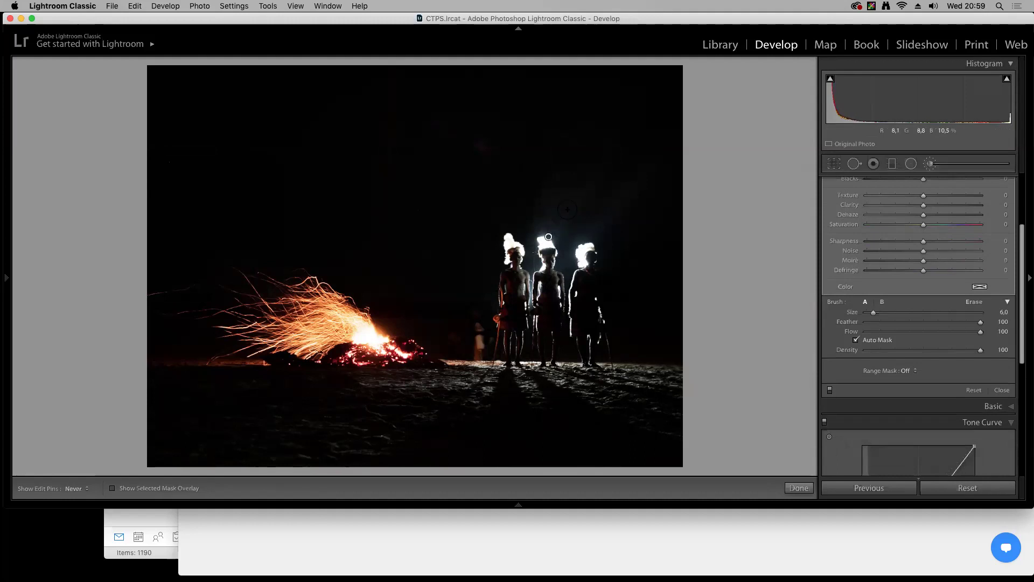
{"action": "key", "text": "h"}
Set the brushed light beams' Exposure to 0.27 and compare the photo before and after editing
{"action": "scroll", "coordinate": [882, 241], "scroll_direction": "up", "scroll_amount": 2}
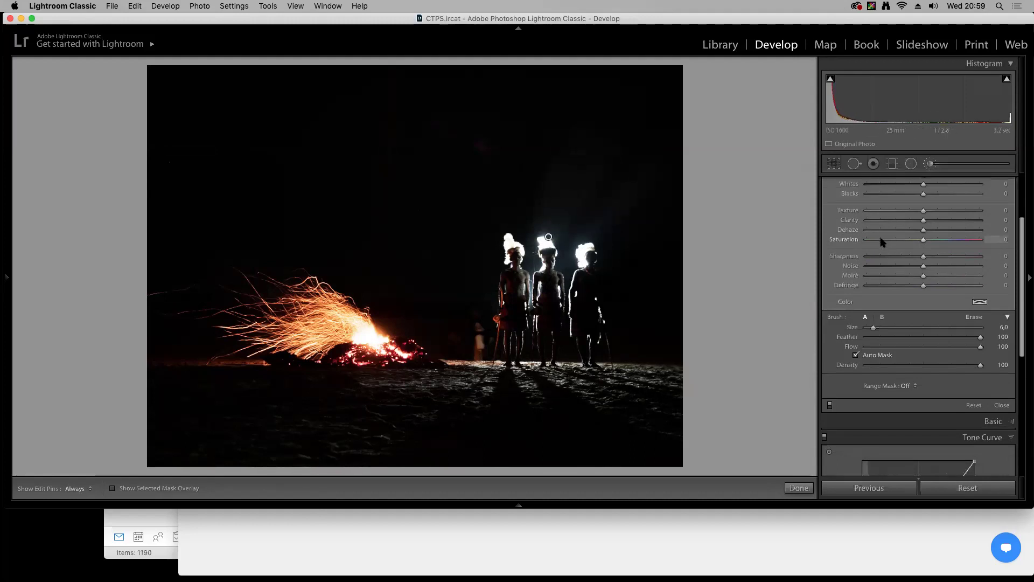
{"action": "scroll", "coordinate": [882, 242], "scroll_direction": "up", "scroll_amount": 5}
{"action": "mouse_move", "coordinate": [923, 224]}
{"action": "left_mouse_down"}
{"action": "mouse_move", "coordinate": [932, 226]}
{"action": "mouse_move", "coordinate": [921, 229]}
{"action": "left_mouse_up"}
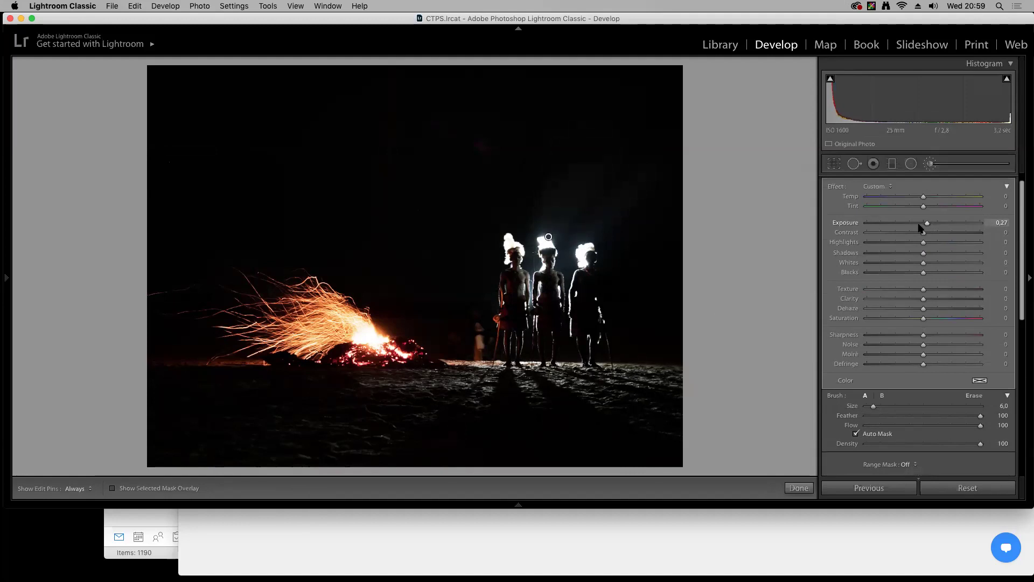
{"action": "key", "text": "y"}
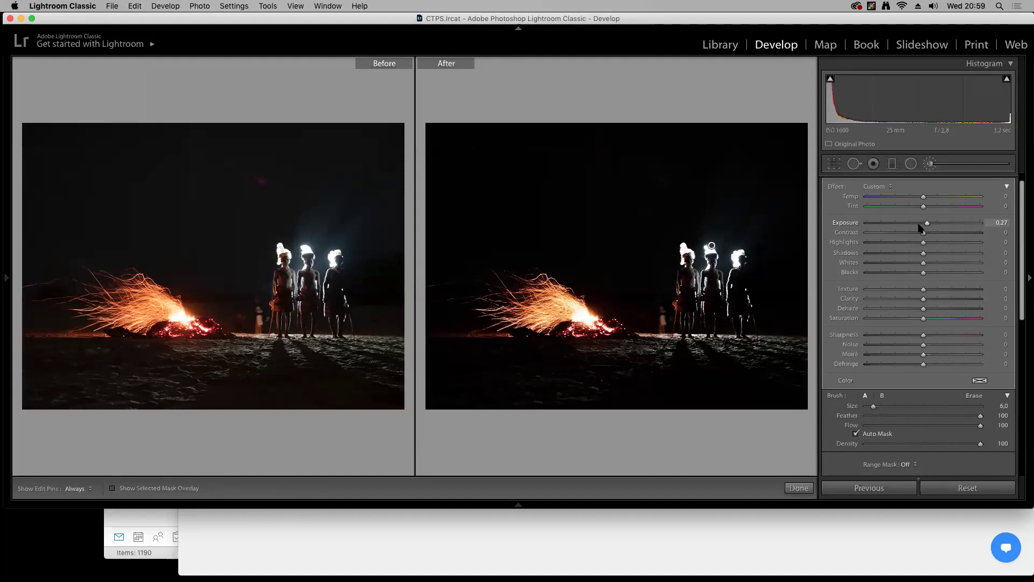
Open the photo of the camel and two figures under a cloudy sky for editing, with its Basic adjustments shown
{"action": "key", "text": "g"}
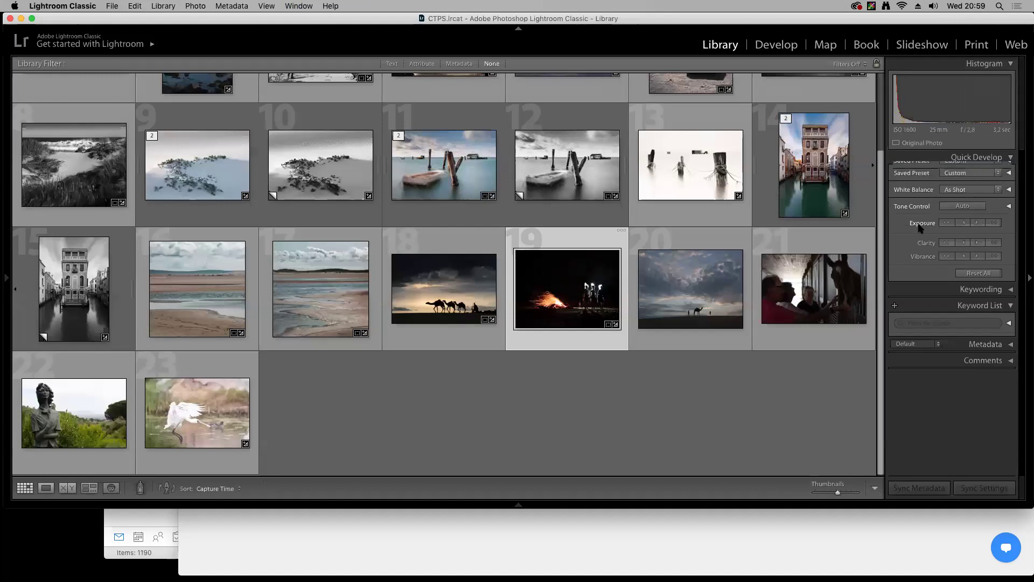
{"action": "key", "text": "Right"}
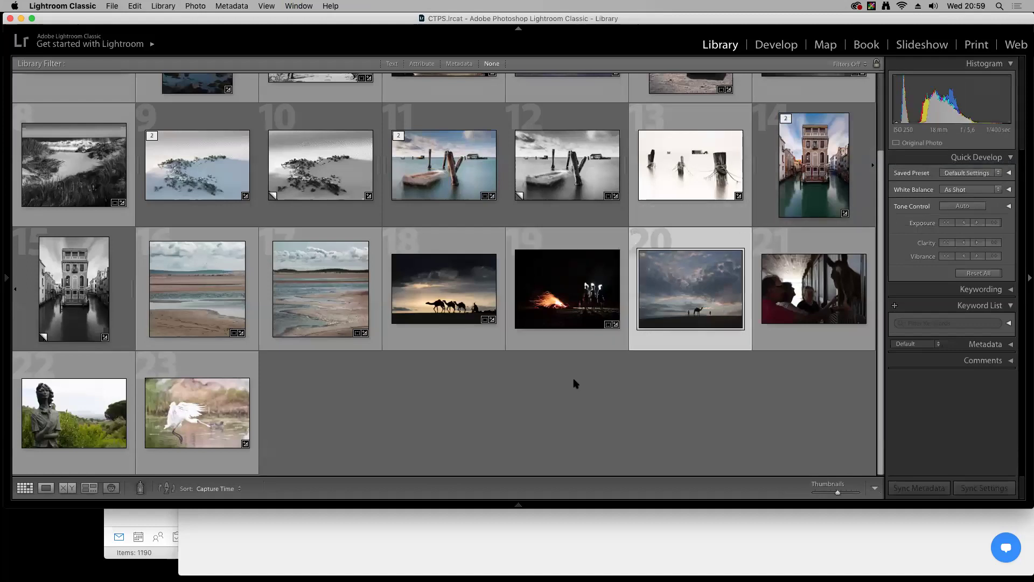
{"action": "key", "text": "d"}
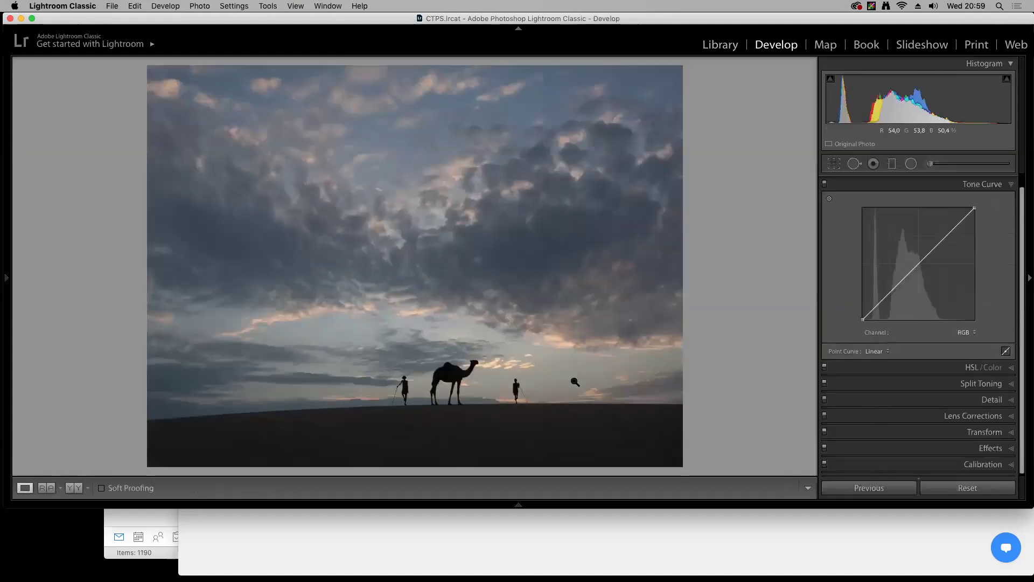
{"action": "scroll", "coordinate": [942, 296], "scroll_direction": "up", "scroll_amount": 1}
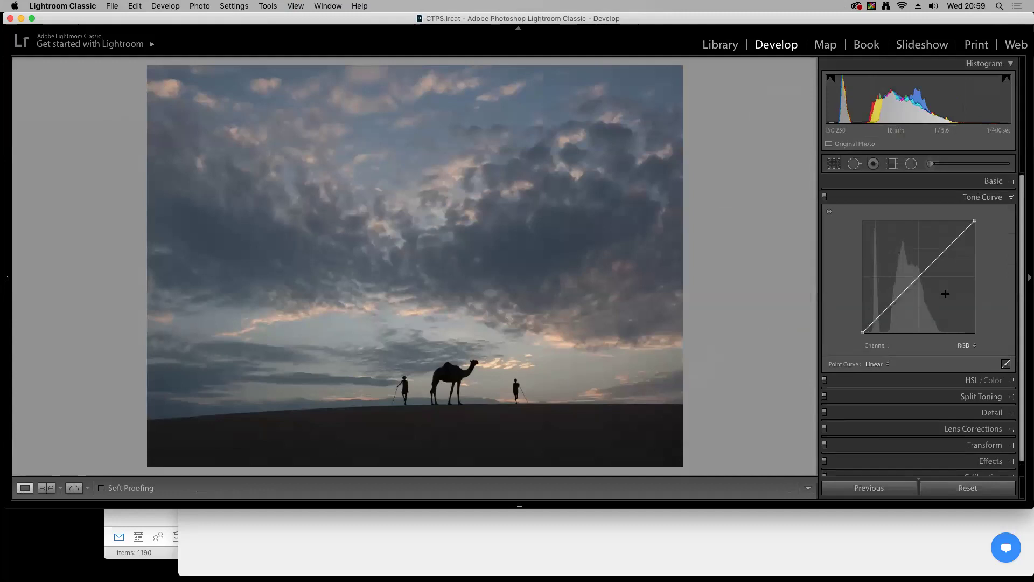
{"action": "left_click", "coordinate": [985, 182]}
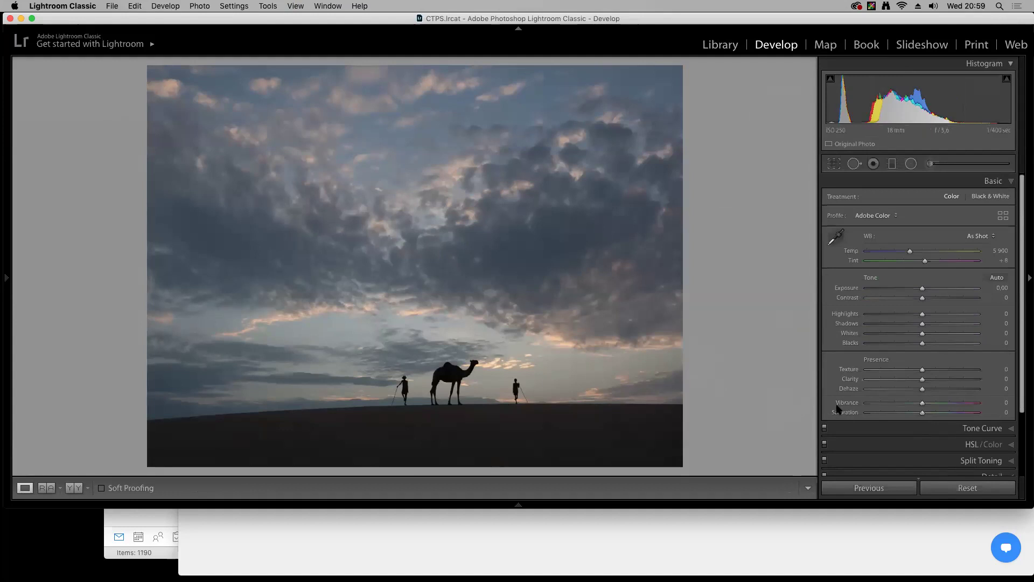
Set the camel photo's Exposure to +0.75, Contrast to -13, Highlights to +45, Shadows to +9, Whites to +17 and Blacks to -1
{"action": "left_click_drag", "start_coordinate": [922, 289], "coordinate": [929, 290]}
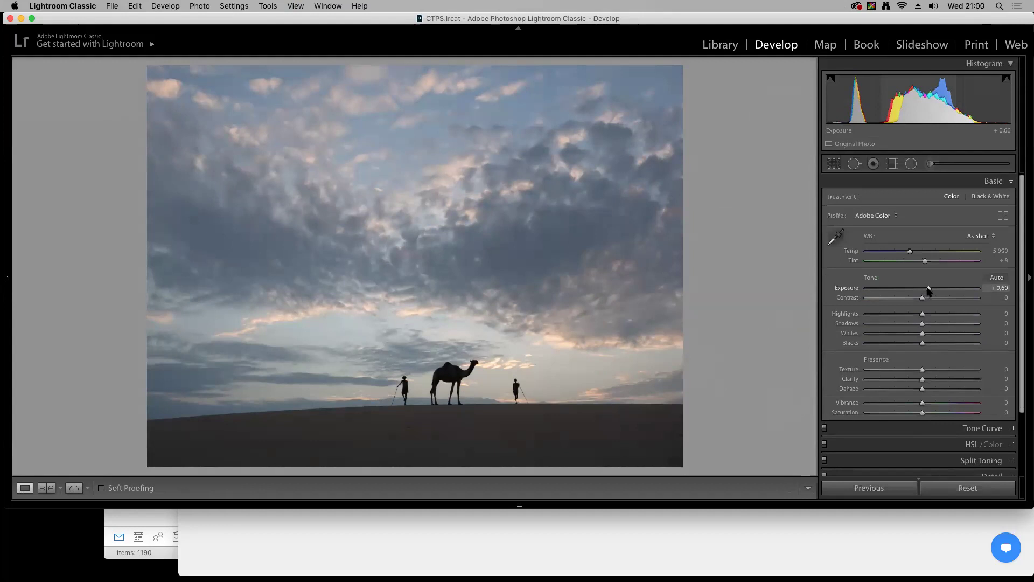
{"action": "left_click_drag", "start_coordinate": [929, 289], "coordinate": [915, 300]}
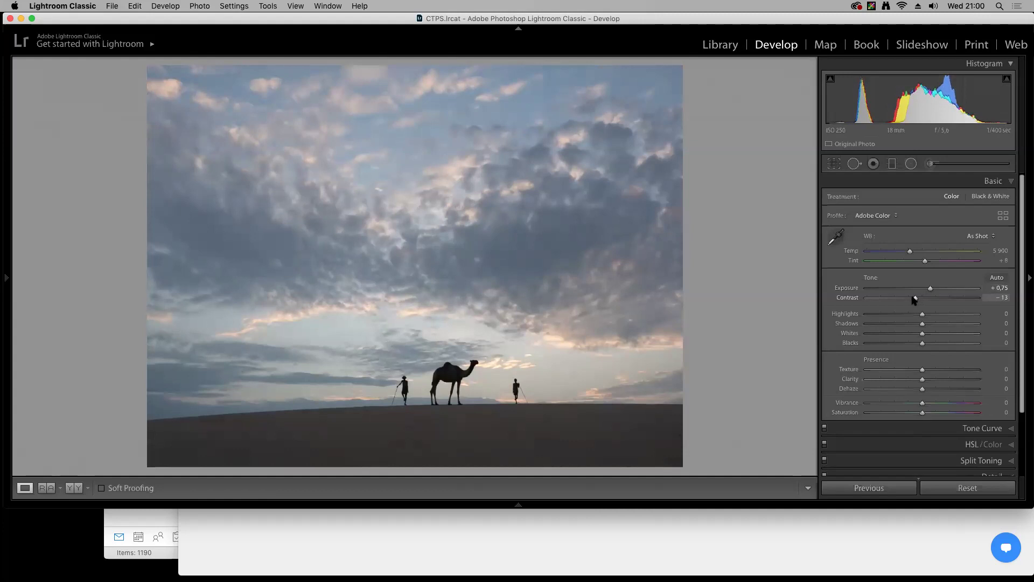
{"action": "left_click_drag", "start_coordinate": [922, 315], "coordinate": [949, 319]}
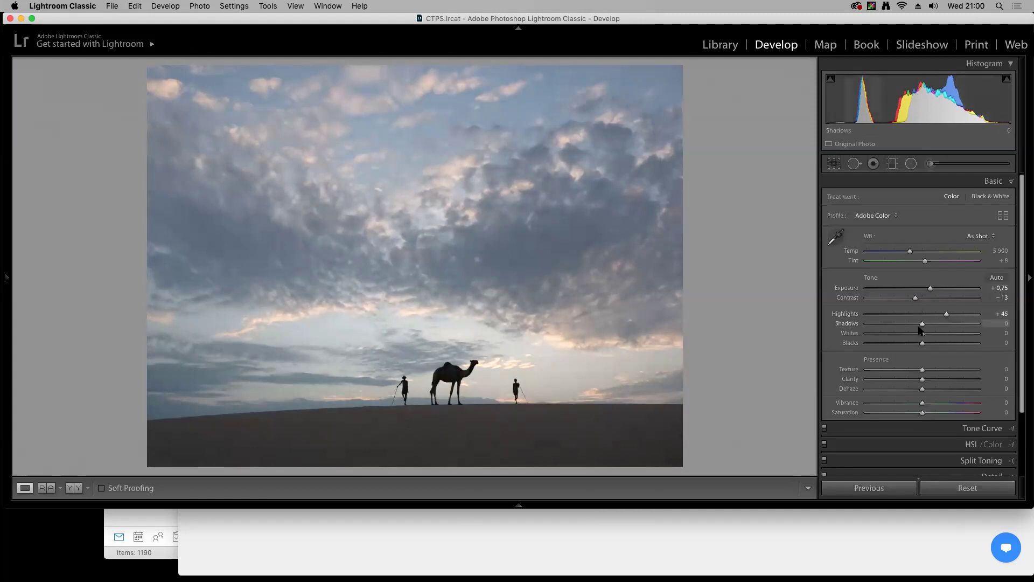
{"action": "left_click_drag", "start_coordinate": [922, 323], "coordinate": [926, 325]}
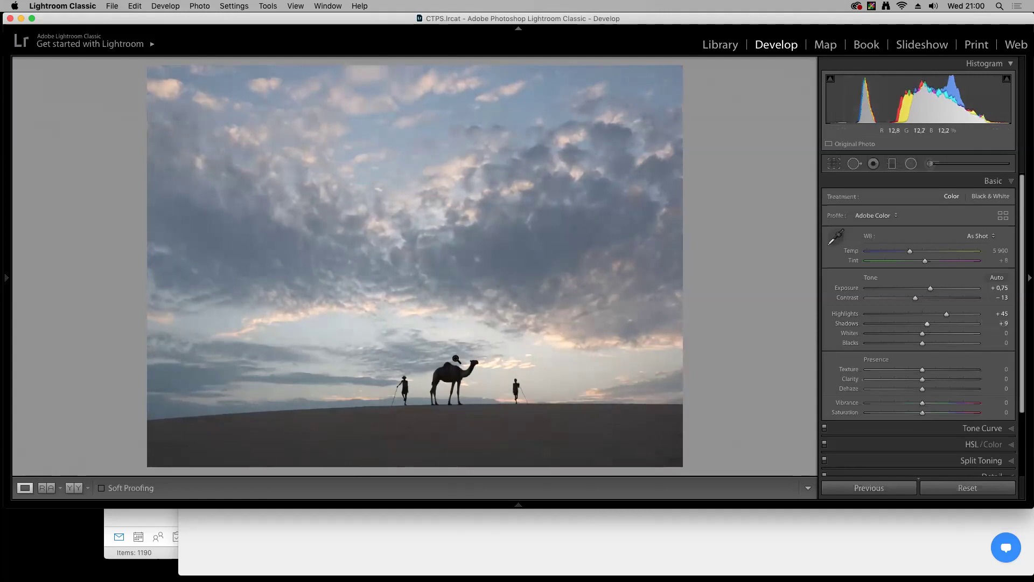
{"action": "mouse_move", "coordinate": [922, 333]}
{"action": "left_mouse_down"}
{"action": "mouse_move", "coordinate": [932, 334]}
{"action": "mouse_move", "coordinate": [922, 346]}
{"action": "left_mouse_up"}
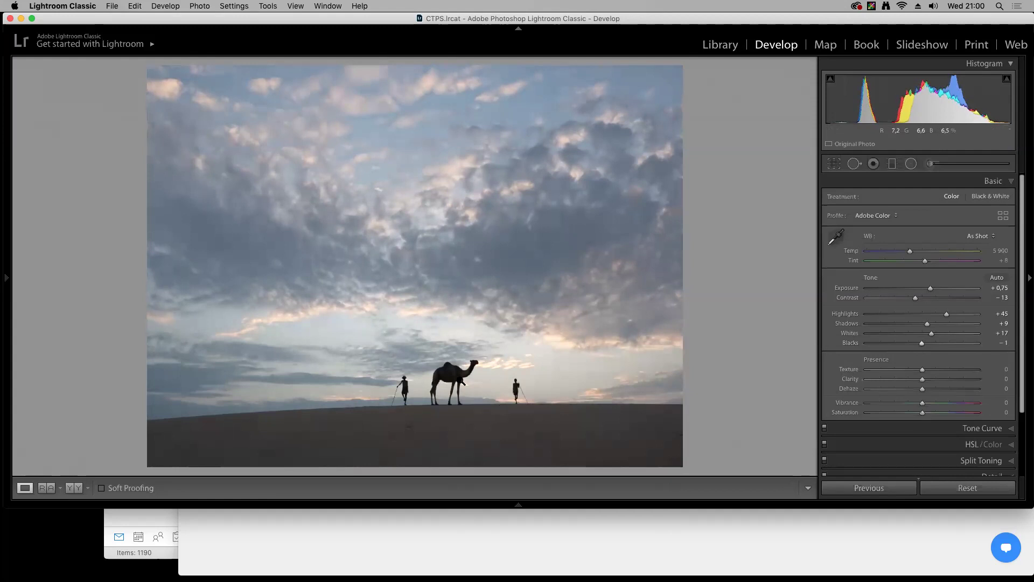
Paint an adjustment brush mask over the whole camel with the mask overlay shown, undoing the stray stroke at its legs
{"action": "left_click", "coordinate": [467, 401]}
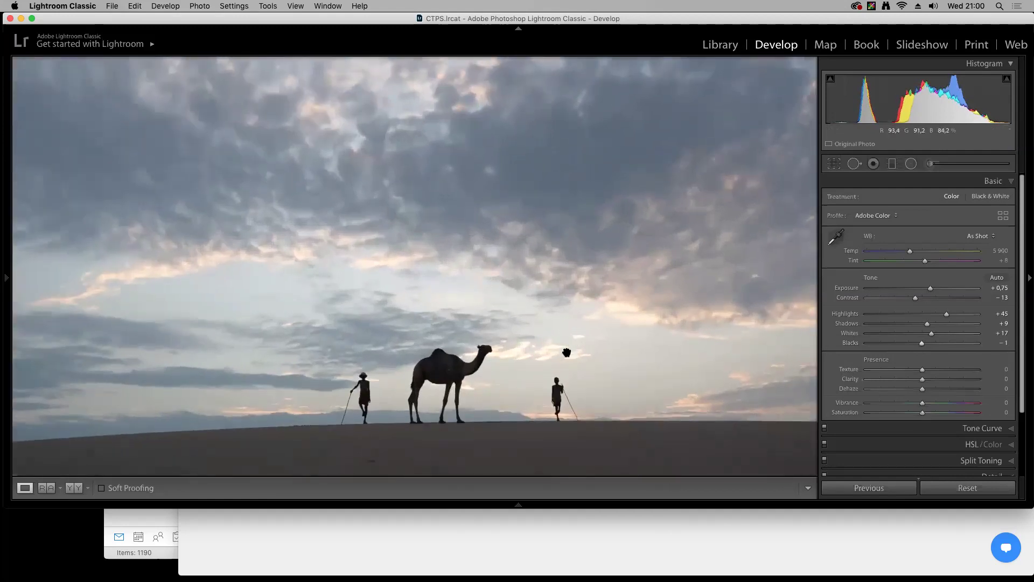
{"action": "left_click", "coordinate": [930, 164]}
{"action": "scroll", "coordinate": [894, 443], "scroll_direction": "down", "scroll_amount": 2}
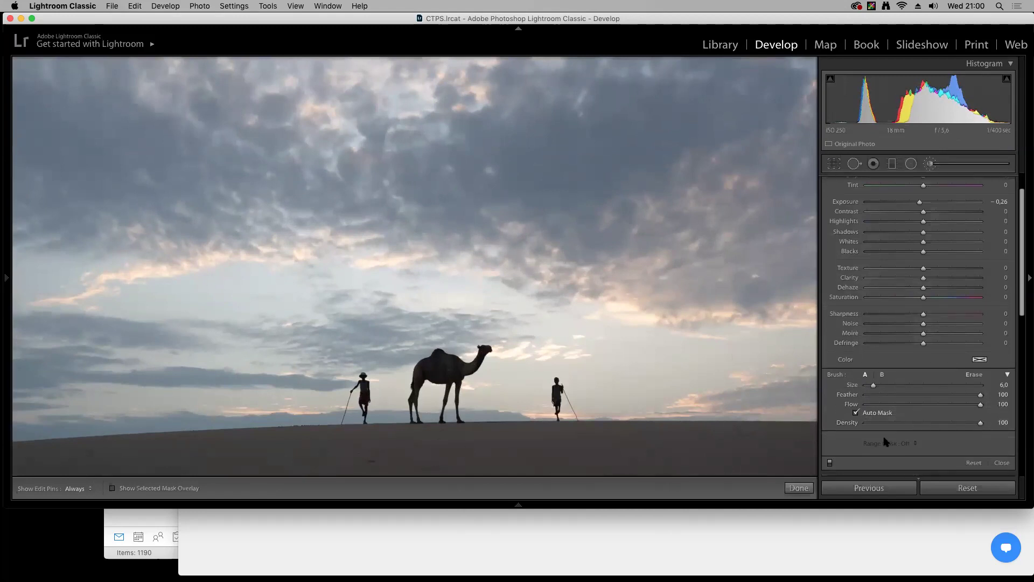
{"action": "left_click", "coordinate": [156, 489]}
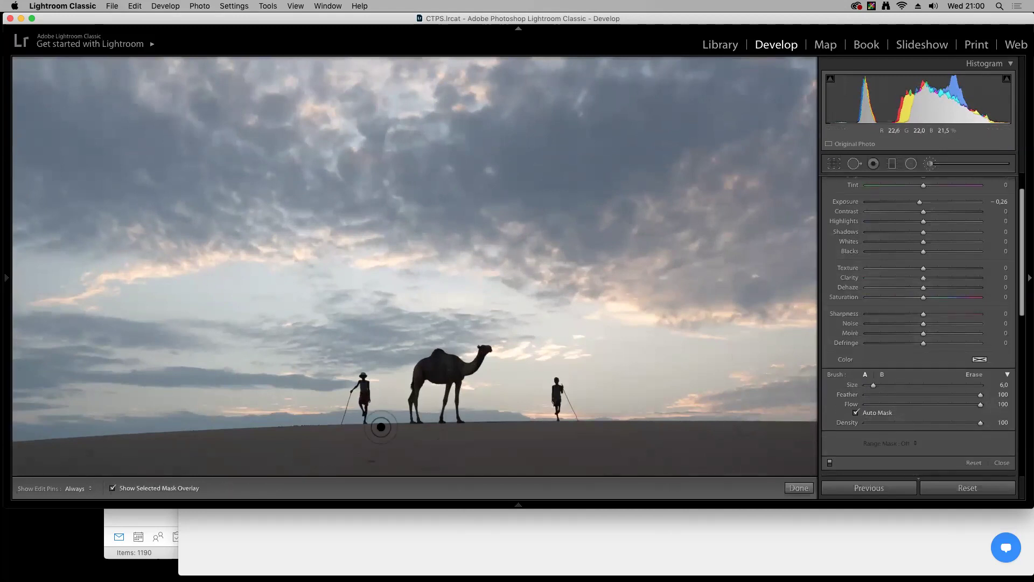
{"action": "key", "text": "h"}
{"action": "mouse_move", "coordinate": [431, 369]}
{"action": "left_mouse_down"}
{"action": "mouse_move", "coordinate": [465, 368]}
{"action": "mouse_move", "coordinate": [485, 348]}
{"action": "mouse_move", "coordinate": [443, 414]}
{"action": "left_mouse_up"}
{"action": "key", "text": "h"}
{"action": "key", "text": "h"}
{"action": "key", "text": "super+z"}
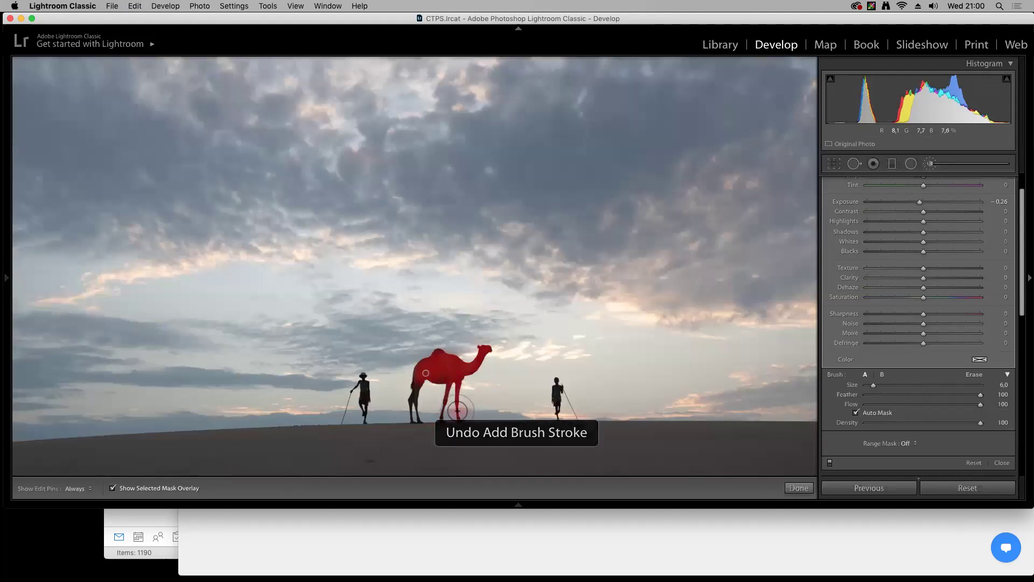
{"action": "key", "text": "h"}
{"action": "mouse_move", "coordinate": [423, 380]}
{"action": "left_mouse_down"}
{"action": "mouse_move", "coordinate": [412, 410]}
{"action": "mouse_move", "coordinate": [420, 398]}
{"action": "left_mouse_up"}
Add the two standing figures beside the camel to the brush mask and hide the mask overlay
{"action": "left_click", "coordinate": [557, 385]}
{"action": "key", "text": "h"}
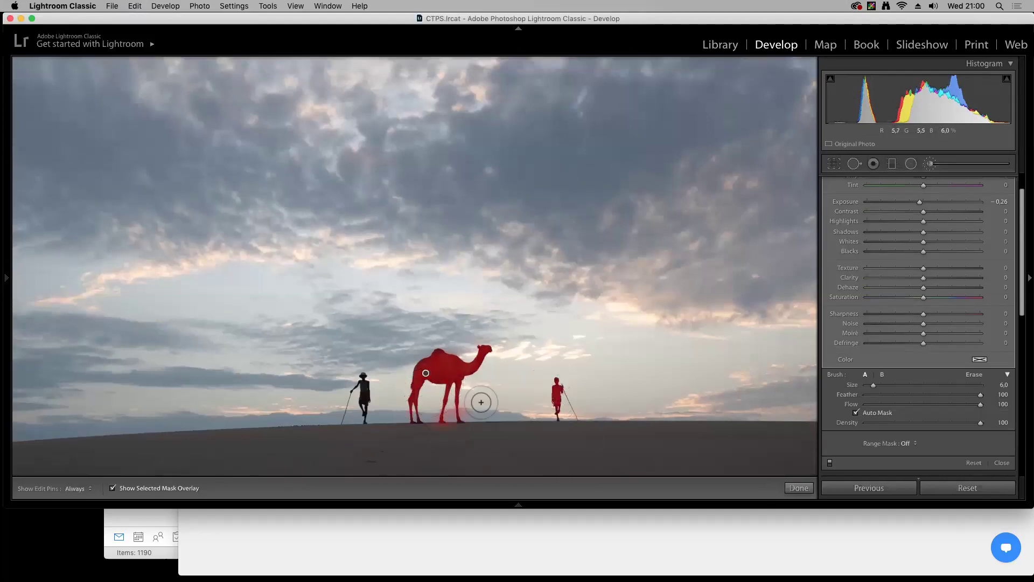
{"action": "left_click", "coordinate": [366, 405]}
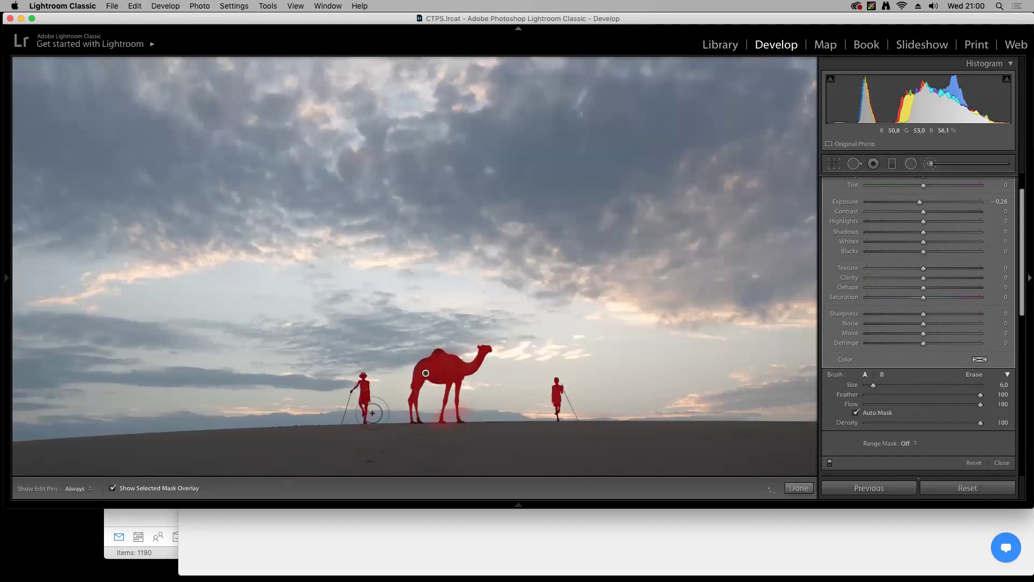
{"action": "key", "text": "h"}
{"action": "left_click", "coordinate": [112, 488]}
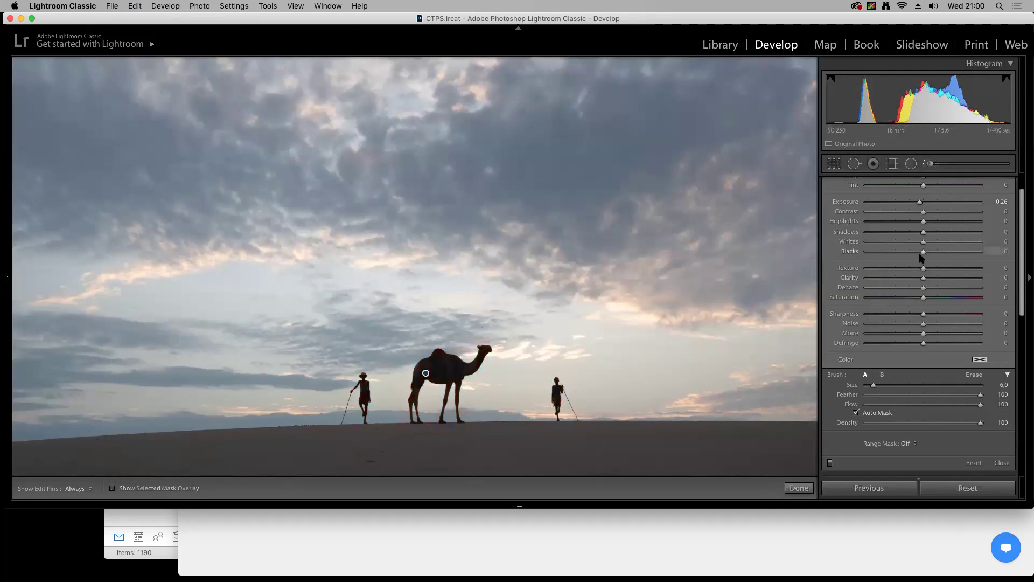
Set the Blacks of the camel and figures mask to -54 and finish the brush adjustment
{"action": "left_click_drag", "start_coordinate": [924, 252], "coordinate": [906, 255]}
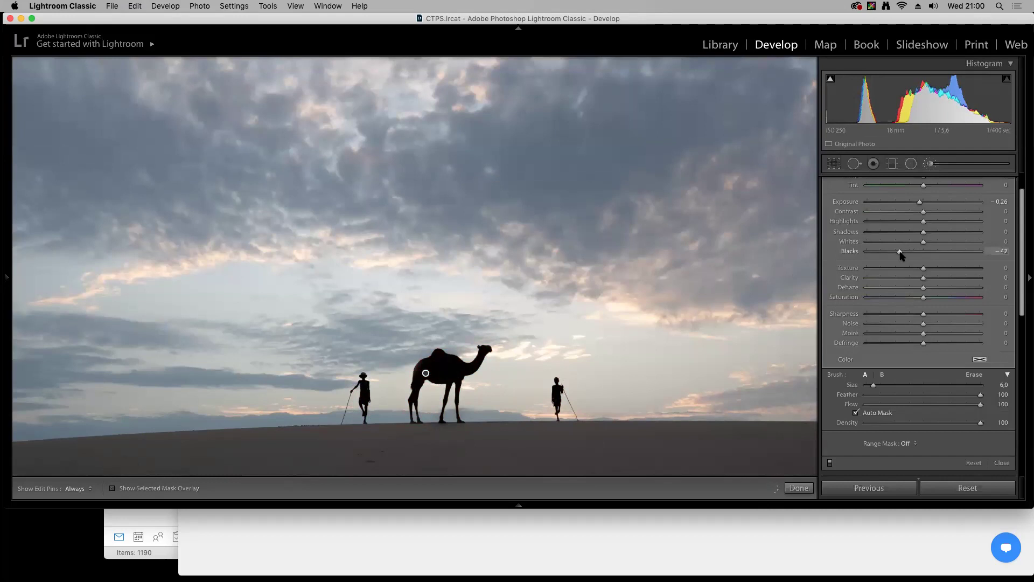
{"action": "key", "text": "z"}
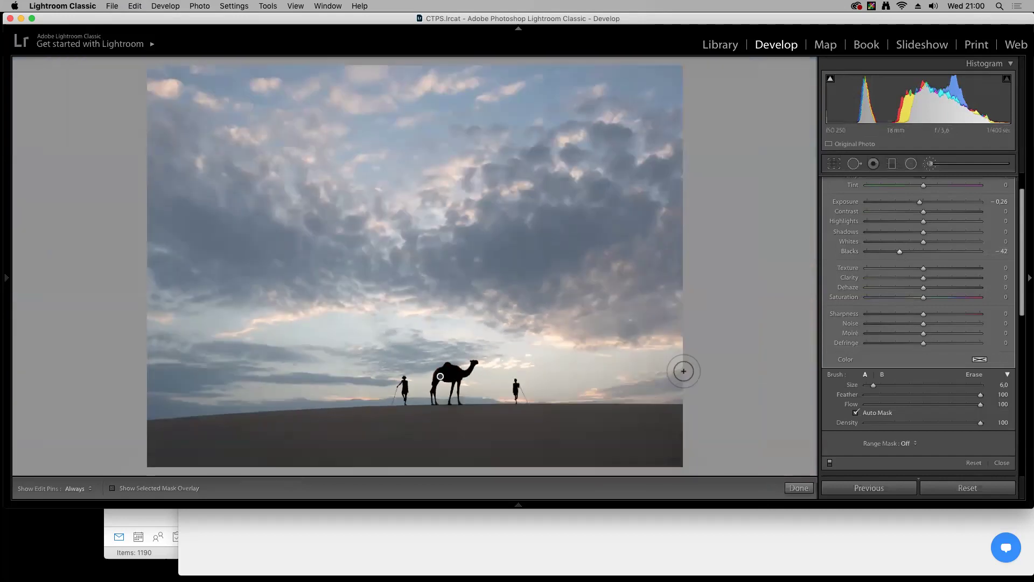
{"action": "left_click_drag", "start_coordinate": [900, 251], "coordinate": [893, 253]}
{"action": "scroll", "coordinate": [827, 278], "scroll_direction": "up", "scroll_amount": 3}
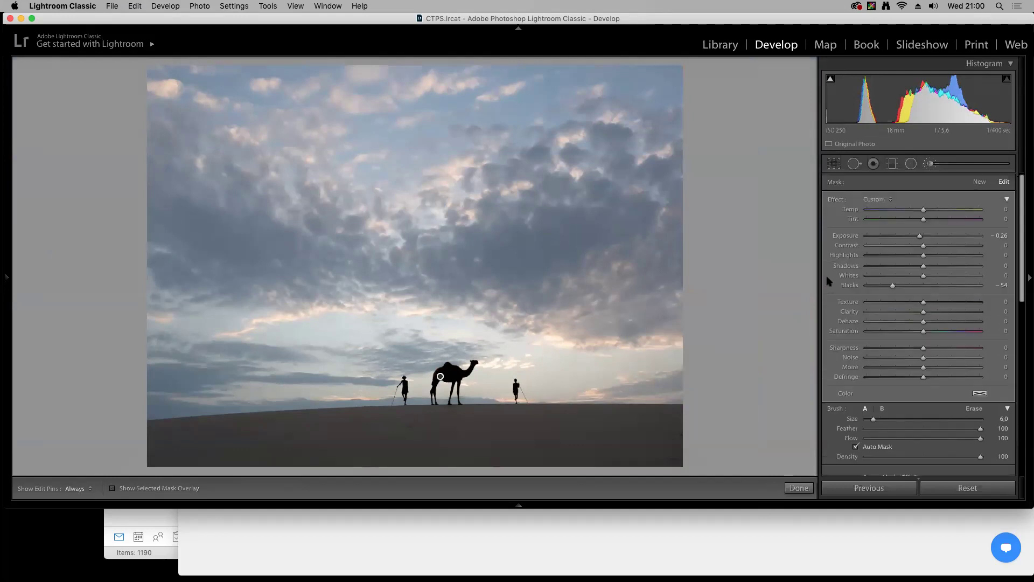
{"action": "left_click", "coordinate": [1006, 201]}
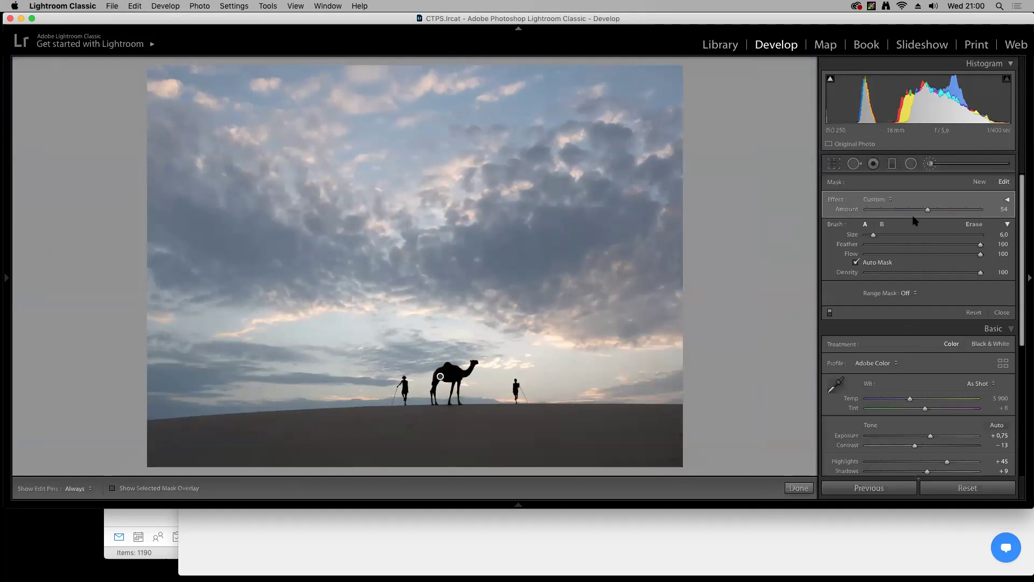
{"action": "key", "text": "k"}
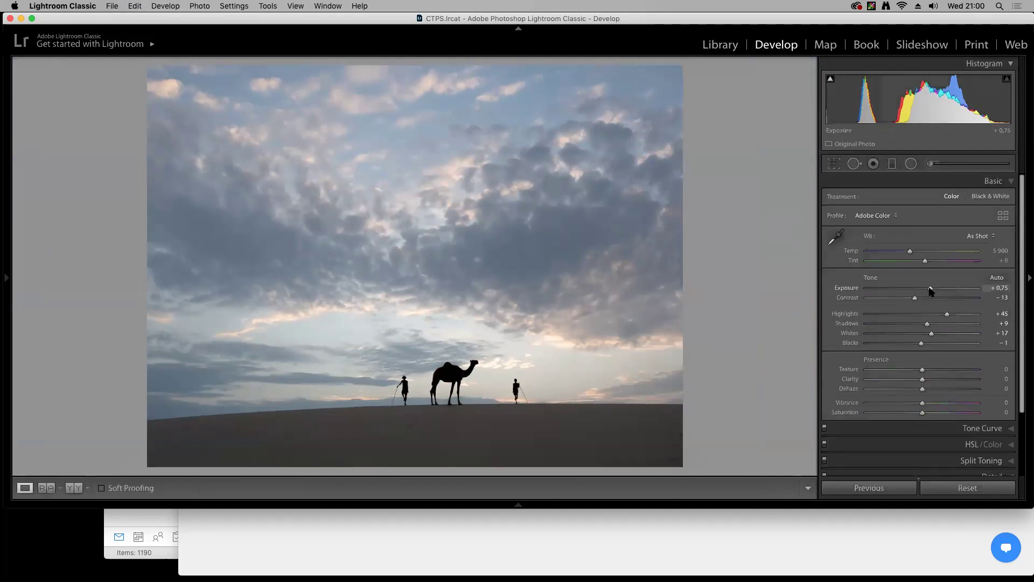
Set the camel photo's Exposure to +0.80 and Contrast to -2, and shape its tone curve with one highlight point and one shadow point
{"action": "left_click_drag", "start_coordinate": [930, 288], "coordinate": [932, 289]}
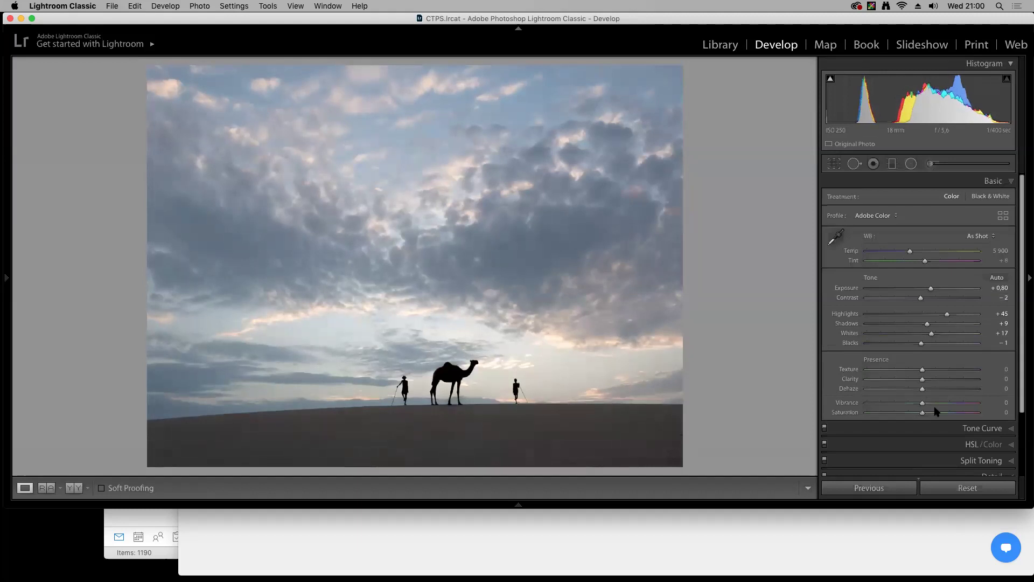
{"action": "left_click", "coordinate": [958, 428]}
{"action": "left_click_drag", "start_coordinate": [935, 268], "coordinate": [936, 254]}
{"action": "left_click_drag", "start_coordinate": [883, 311], "coordinate": [885, 311]}
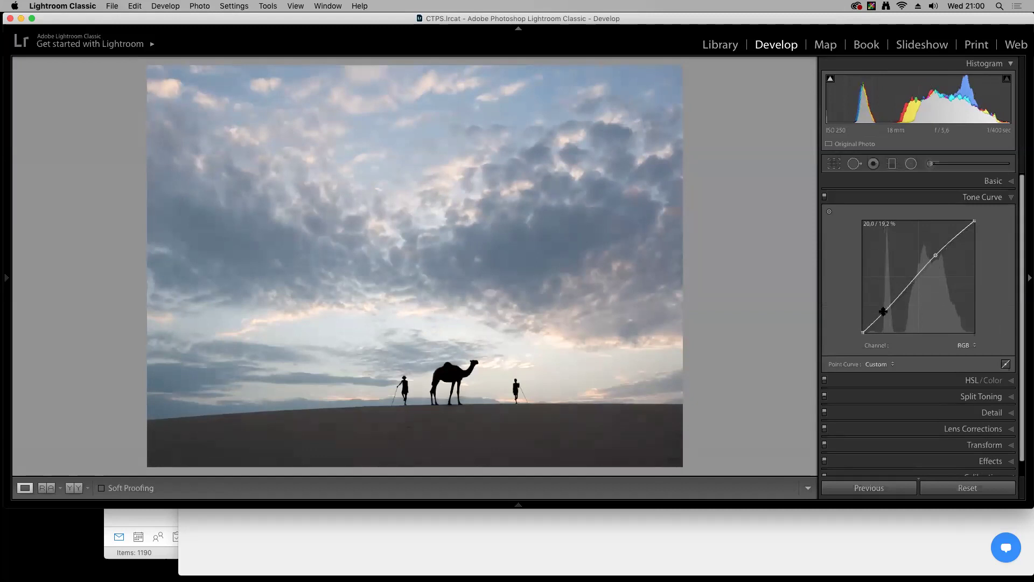
Add a graduated filter from the upper sky down to just above the camel, with Exposure at -1.46
{"action": "left_click", "coordinate": [892, 164]}
{"action": "left_click_drag", "start_coordinate": [444, 81], "coordinate": [448, 353]}
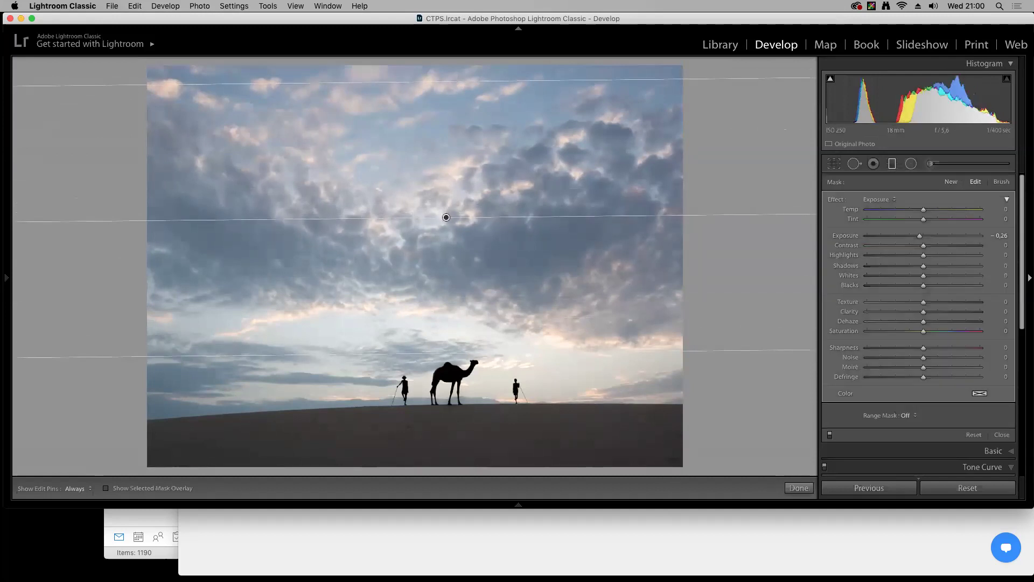
{"action": "left_click_drag", "start_coordinate": [920, 236], "coordinate": [903, 241]}
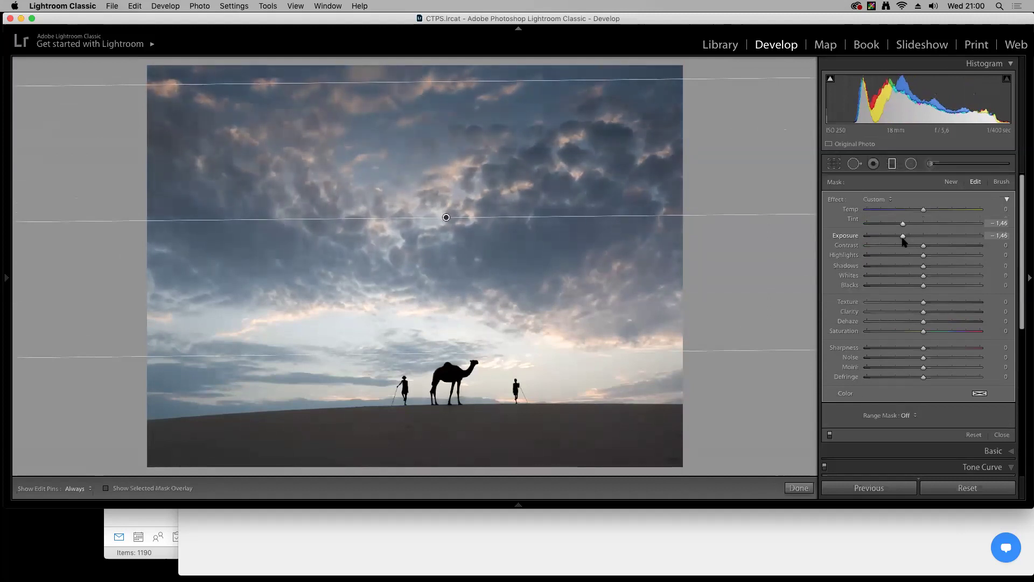
Compare the edited camel photo side by side with the earlier silhouette photo of three camels, and return to the library grid
{"action": "key", "text": "g"}
{"action": "left_click", "coordinate": [432, 312], "text": "super"}
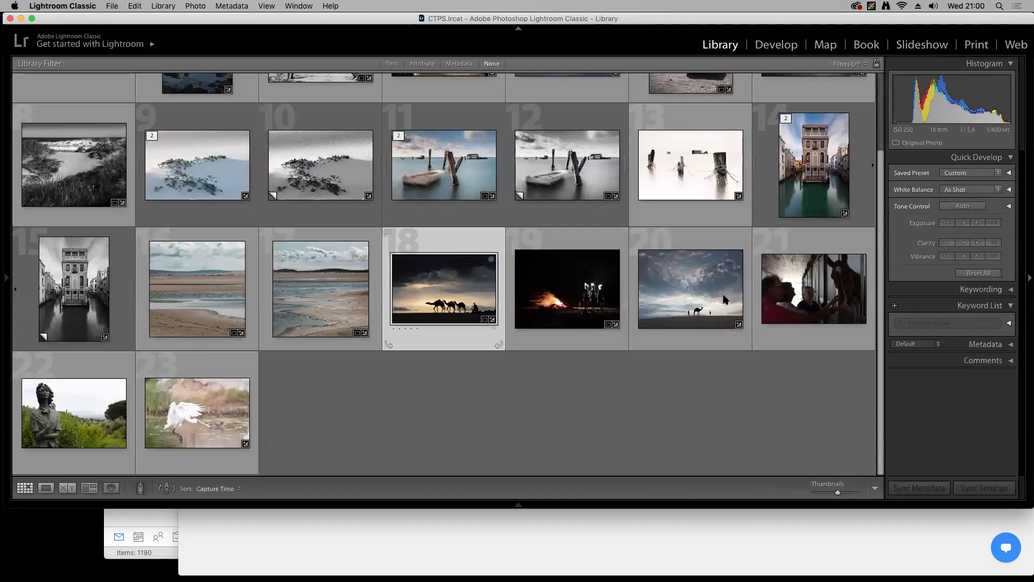
{"action": "key", "text": "n"}
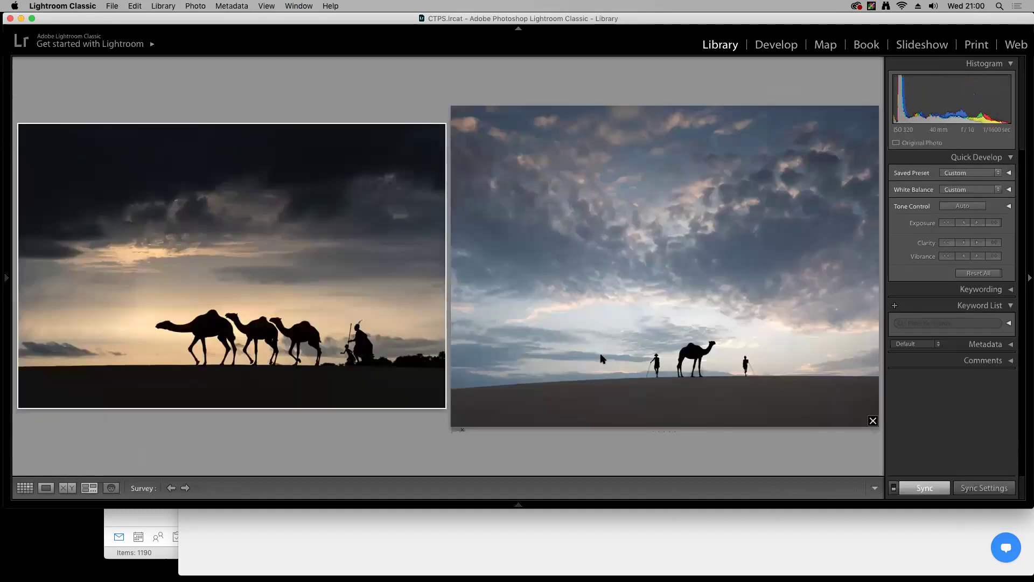
{"action": "key", "text": "g"}
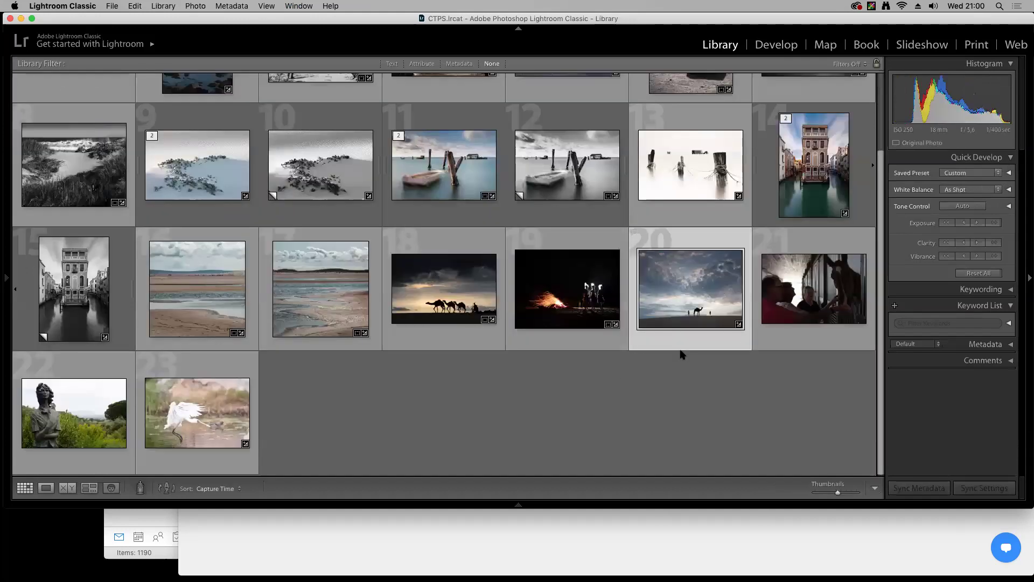
Set the camel photo's Temp to 6471, Vibrance to +28 and Saturation to +25 while comparing before and after
{"action": "key", "text": "y"}
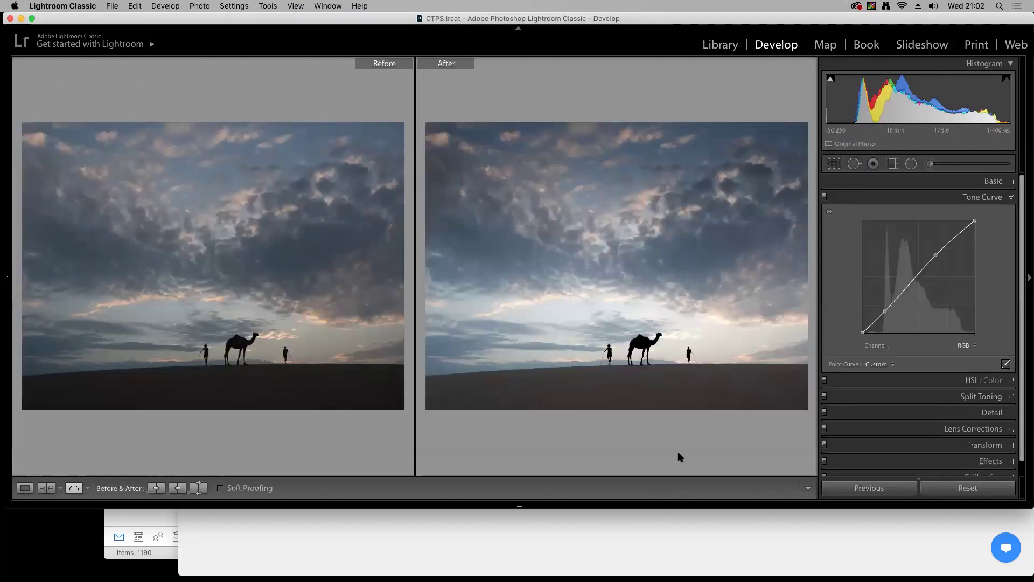
{"action": "left_click", "coordinate": [994, 181]}
{"action": "left_click_drag", "start_coordinate": [910, 252], "coordinate": [914, 254]}
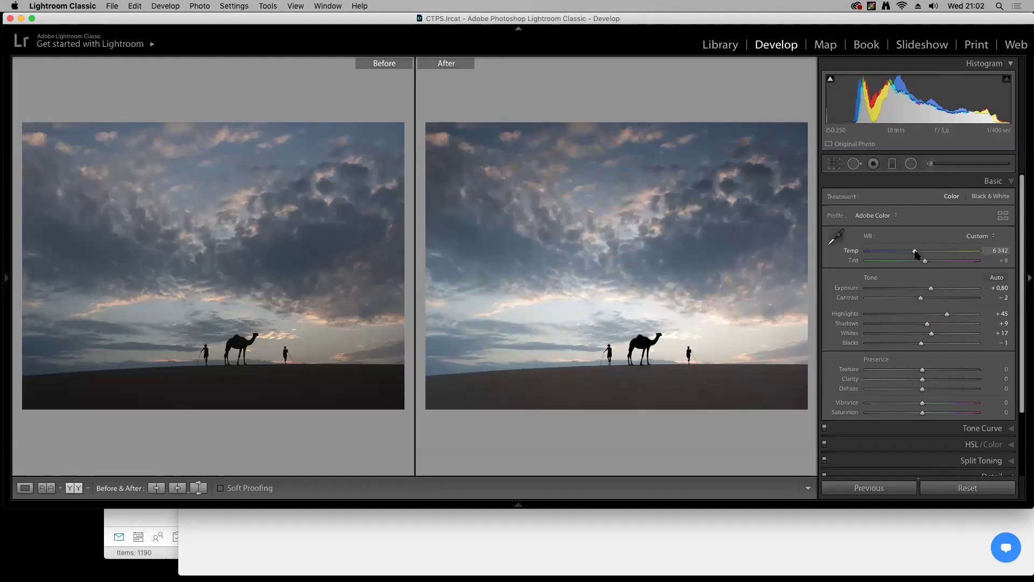
{"action": "left_click_drag", "start_coordinate": [922, 402], "coordinate": [934, 403]}
{"action": "left_click_drag", "start_coordinate": [914, 253], "coordinate": [916, 254]}
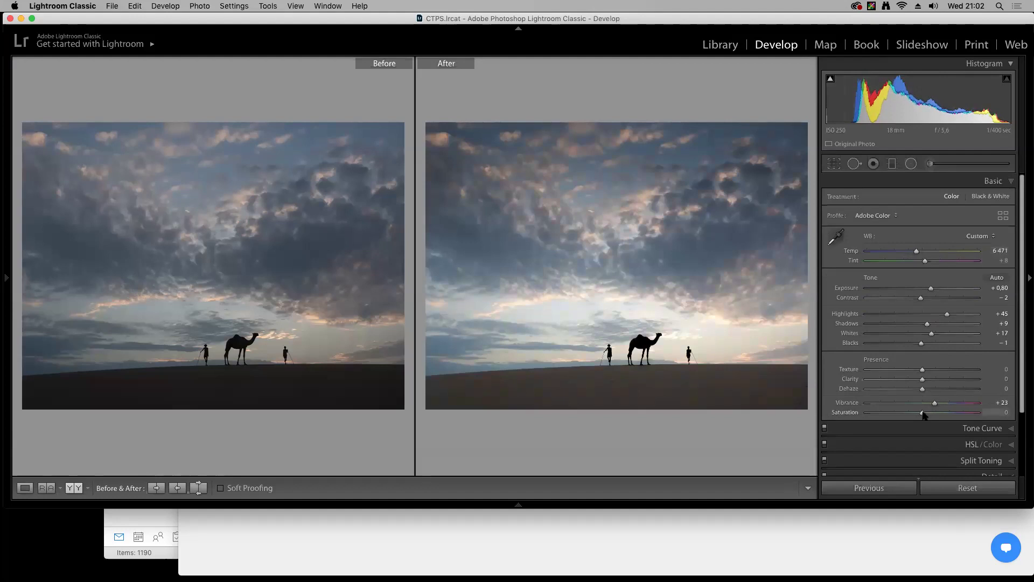
{"action": "left_click_drag", "start_coordinate": [925, 413], "coordinate": [930, 413]}
{"action": "mouse_move", "coordinate": [935, 405]}
{"action": "left_mouse_down"}
{"action": "mouse_move", "coordinate": [934, 414]}
{"action": "mouse_move", "coordinate": [937, 404]}
{"action": "left_mouse_up"}
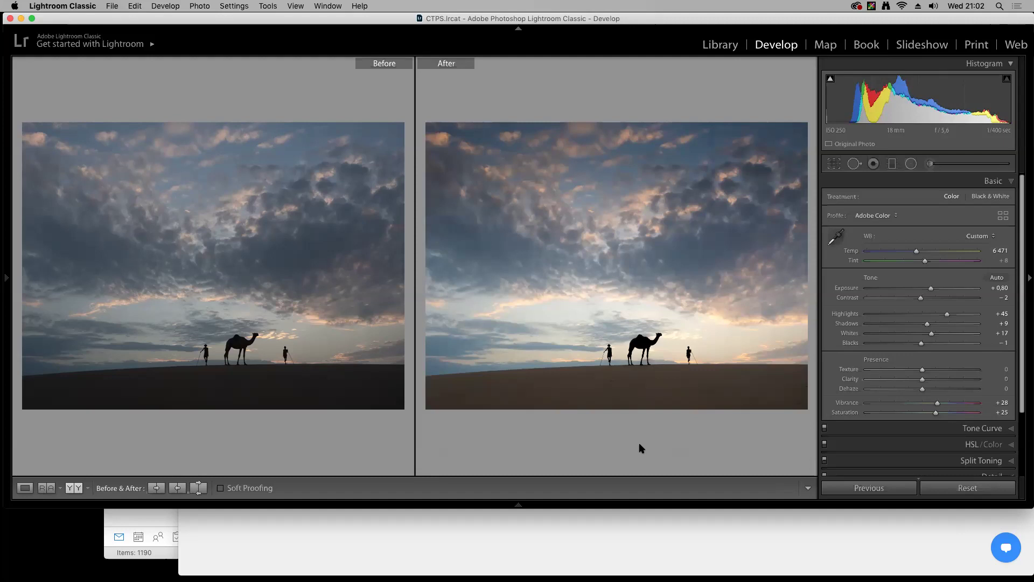
Open the photo of three people petting a horse for editing and set its Exposure to +1.35
{"action": "key", "text": "g"}
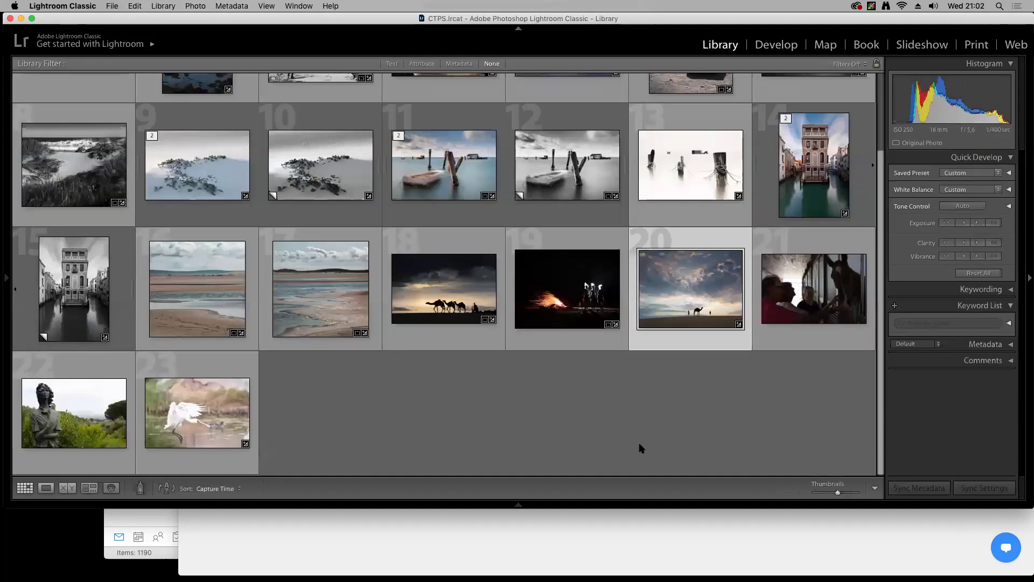
{"action": "key", "text": "Right"}
{"action": "key", "text": "d"}
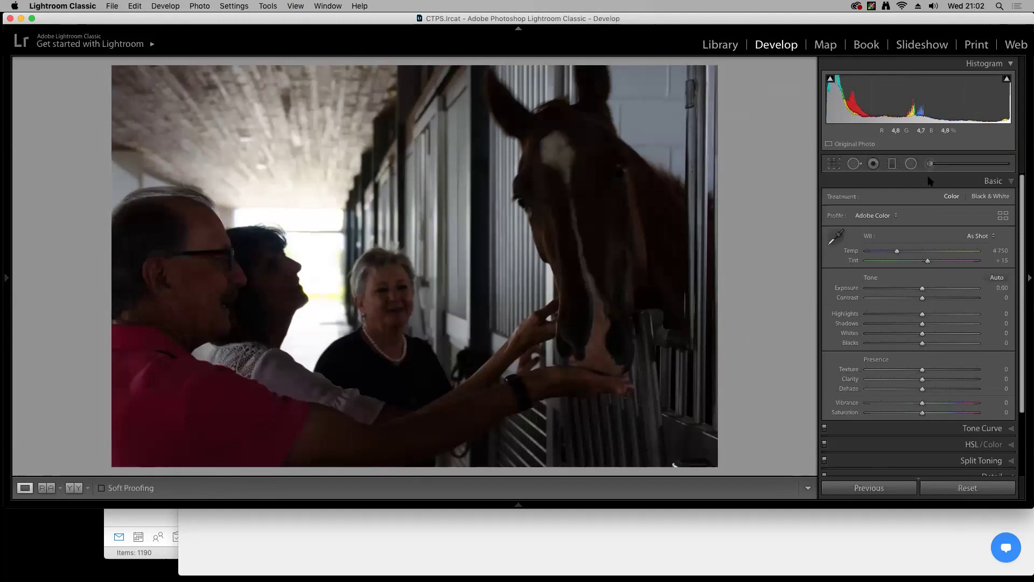
{"action": "mouse_move", "coordinate": [921, 289]}
{"action": "left_mouse_down"}
{"action": "mouse_move", "coordinate": [942, 290]}
{"action": "mouse_move", "coordinate": [923, 292]}
{"action": "left_mouse_up"}
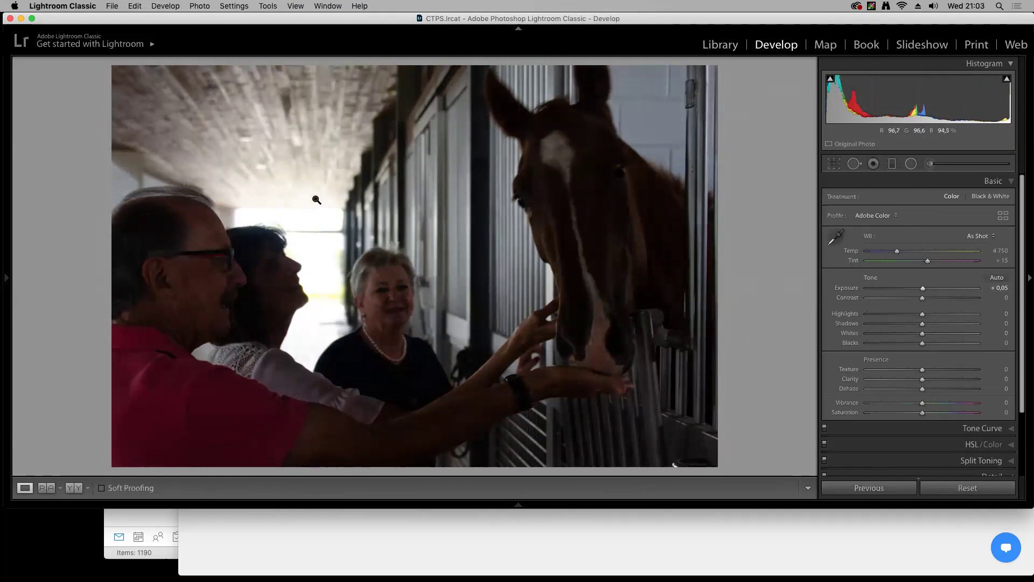
{"action": "left_click_drag", "start_coordinate": [924, 289], "coordinate": [937, 292]}
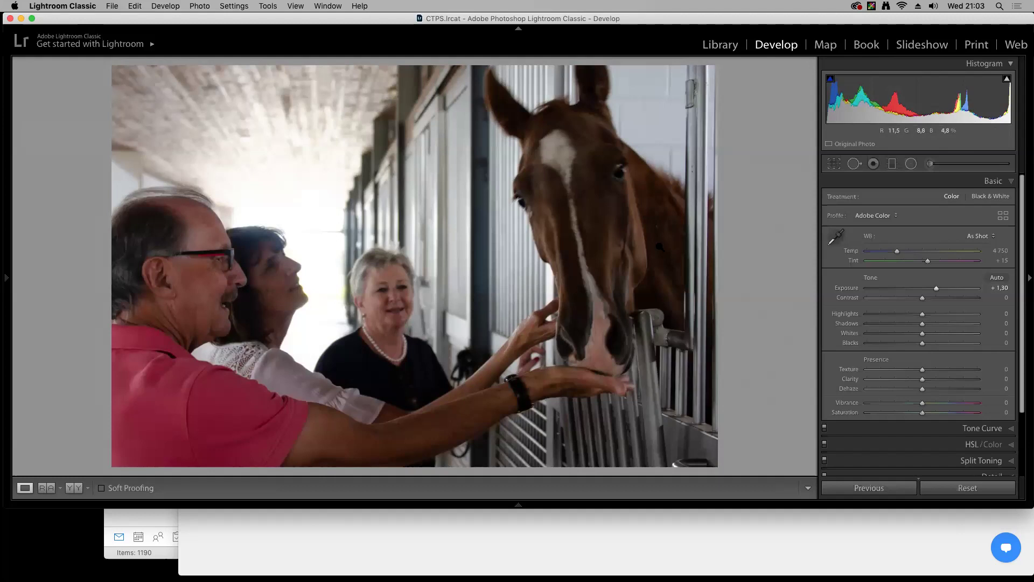
{"action": "left_click_drag", "start_coordinate": [936, 290], "coordinate": [937, 290]}
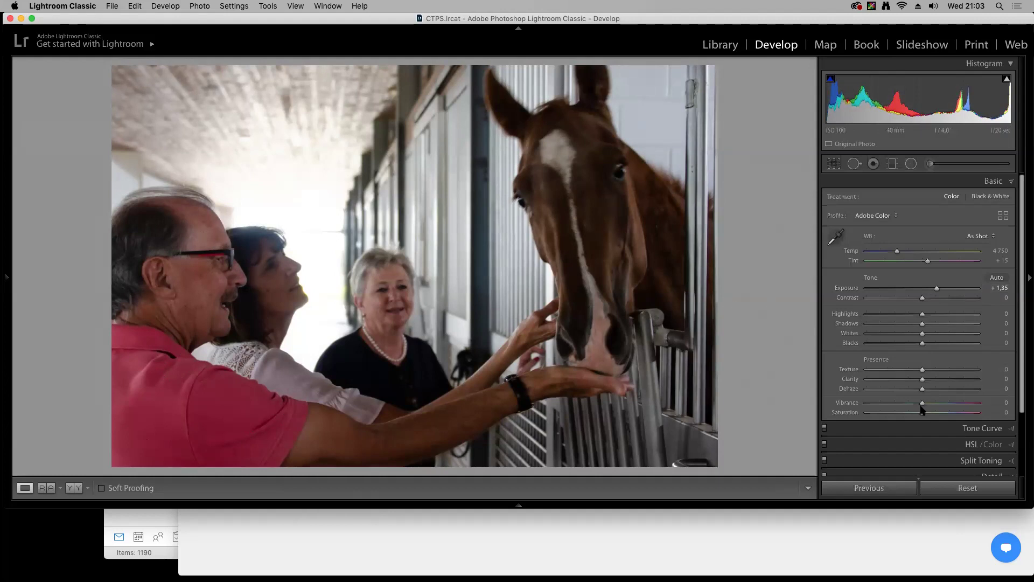
Convert the horse photo to black and white with Contrast +12, Highlights +46, Shadows +12, Whites +28, Blacks -31 and Clarity +16
{"action": "left_click", "coordinate": [991, 196]}
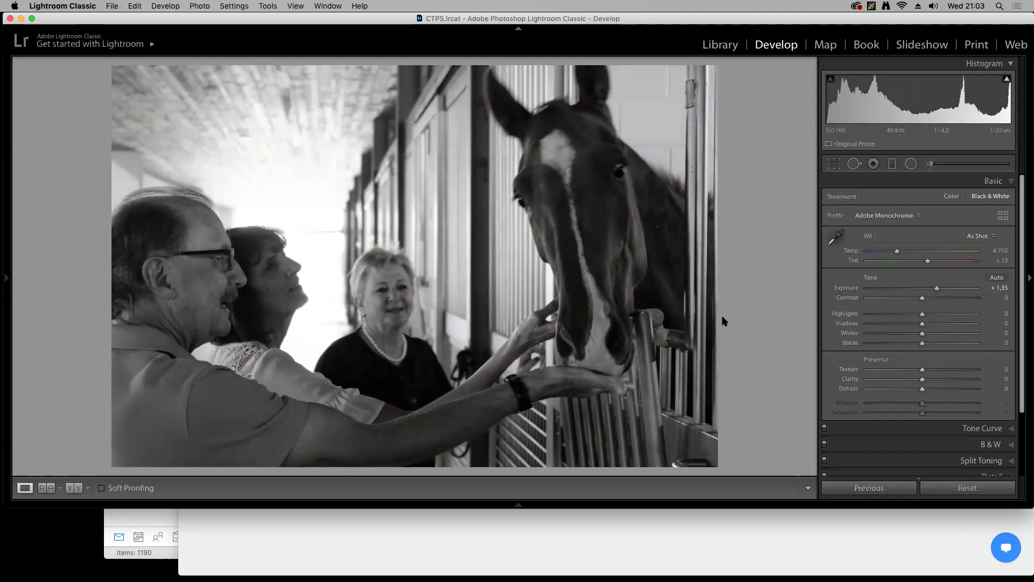
{"action": "left_click_drag", "start_coordinate": [922, 316], "coordinate": [937, 335]}
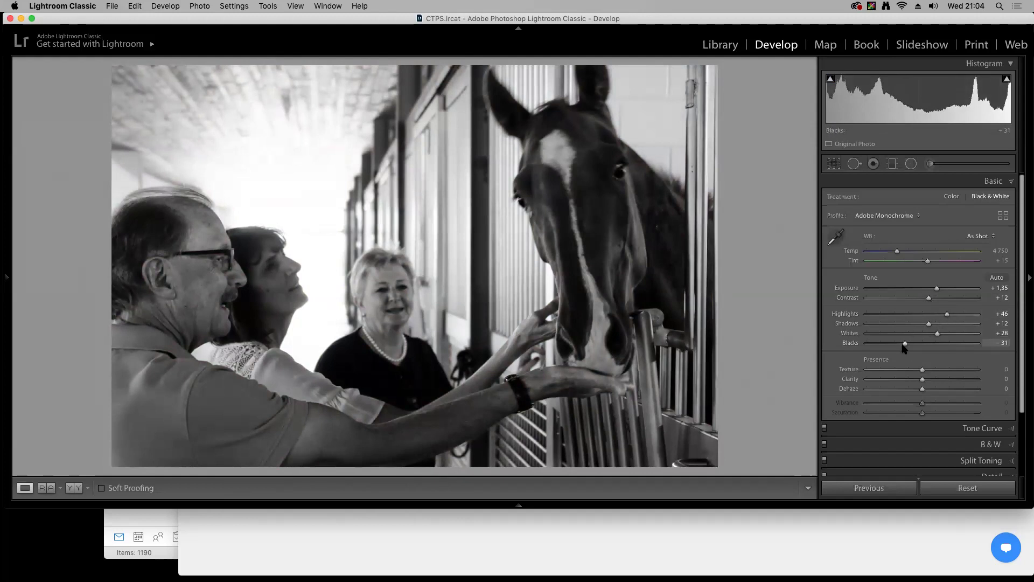
{"action": "left_click_drag", "start_coordinate": [923, 381], "coordinate": [931, 382]}
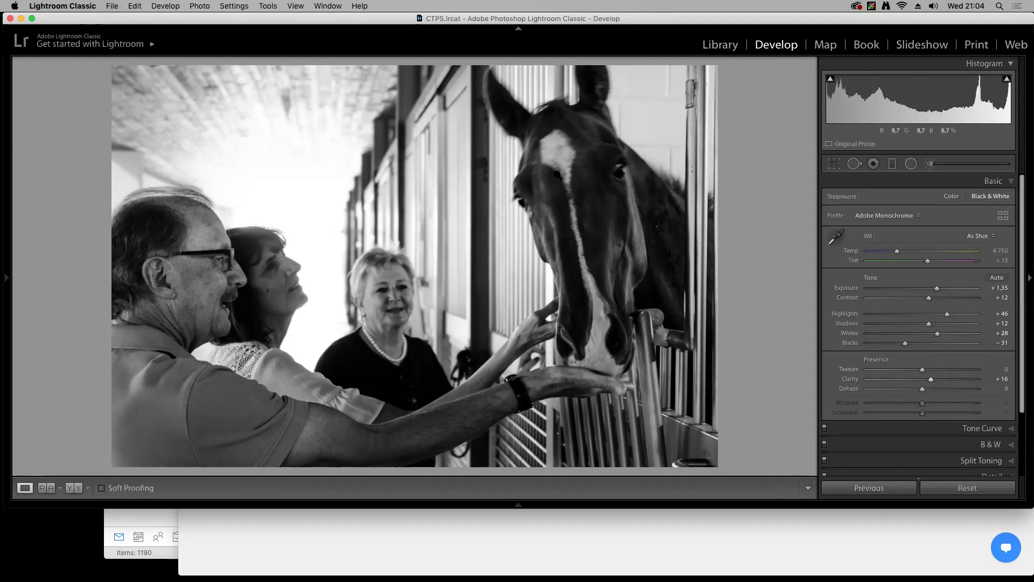
Raise the upper part of the tone curve slightly and set Red in the black and white mix to -44
{"action": "left_click", "coordinate": [977, 429]}
{"action": "left_click_drag", "start_coordinate": [929, 262], "coordinate": [934, 256]}
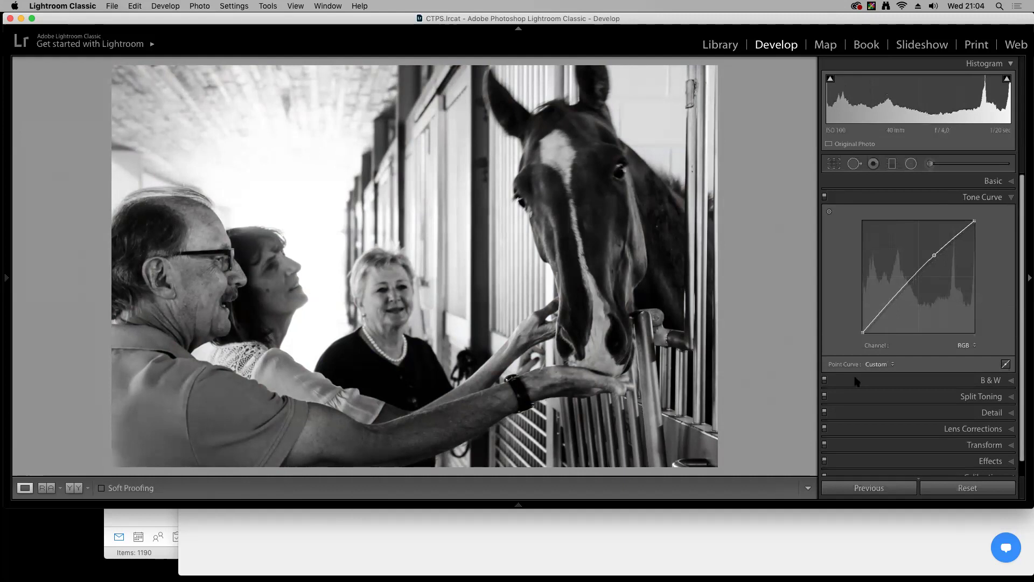
{"action": "left_click", "coordinate": [983, 382]}
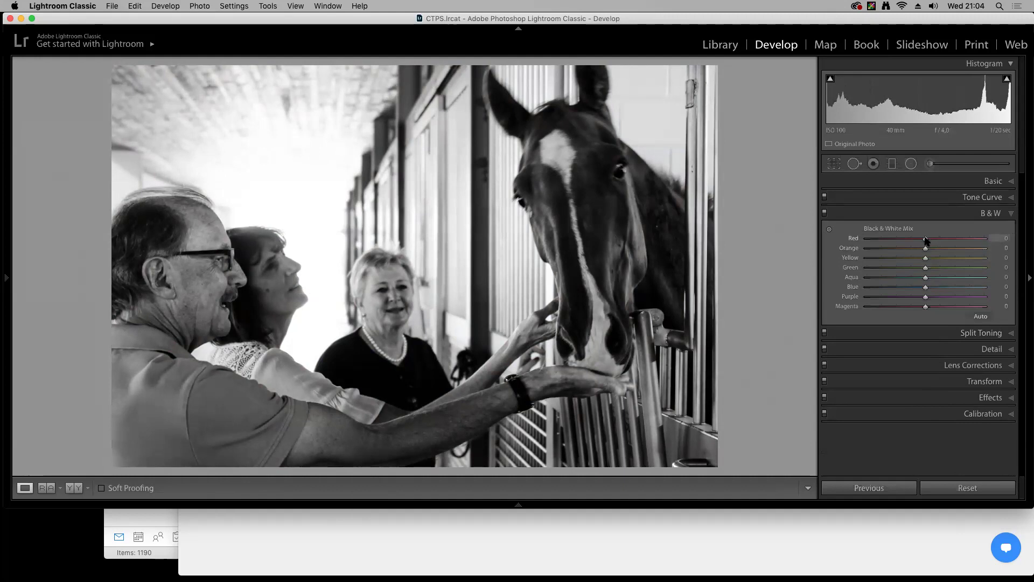
{"action": "mouse_move", "coordinate": [922, 241]}
{"action": "left_mouse_down"}
{"action": "mouse_move", "coordinate": [896, 243]}
{"action": "mouse_move", "coordinate": [929, 242]}
{"action": "left_mouse_up"}
{"action": "left_click_drag", "start_coordinate": [925, 240], "coordinate": [899, 239]}
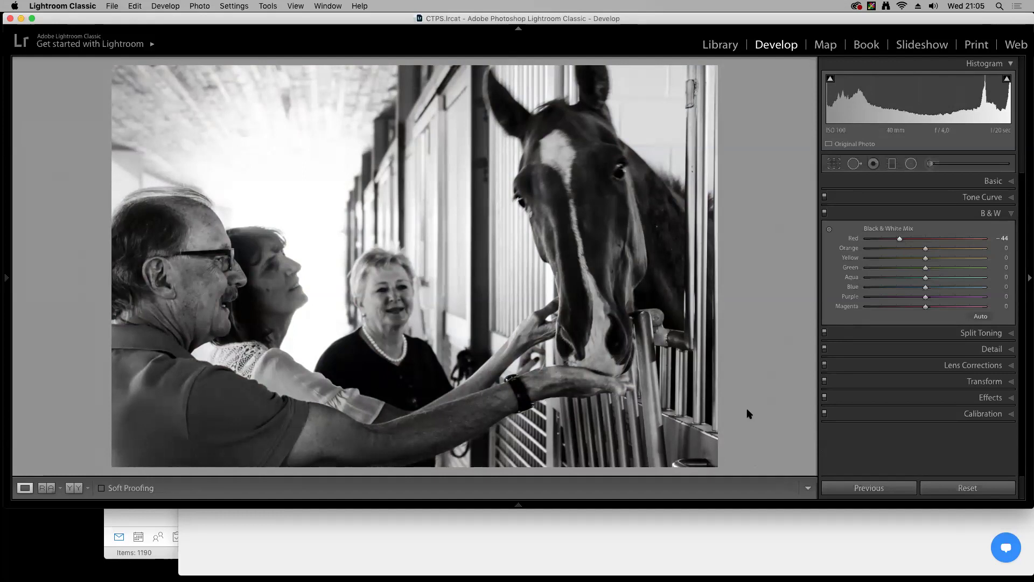
Compare the horse photo before and after, and set Red in the black and white mix to -49 while viewing the faces up close
{"action": "key", "text": "y"}
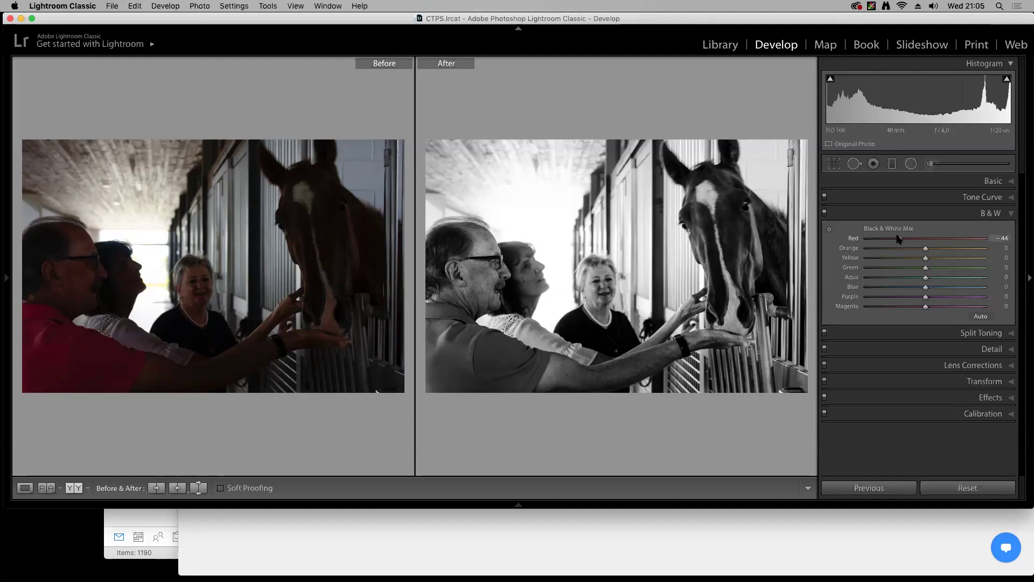
{"action": "key", "text": "y"}
{"action": "left_click", "coordinate": [201, 293]}
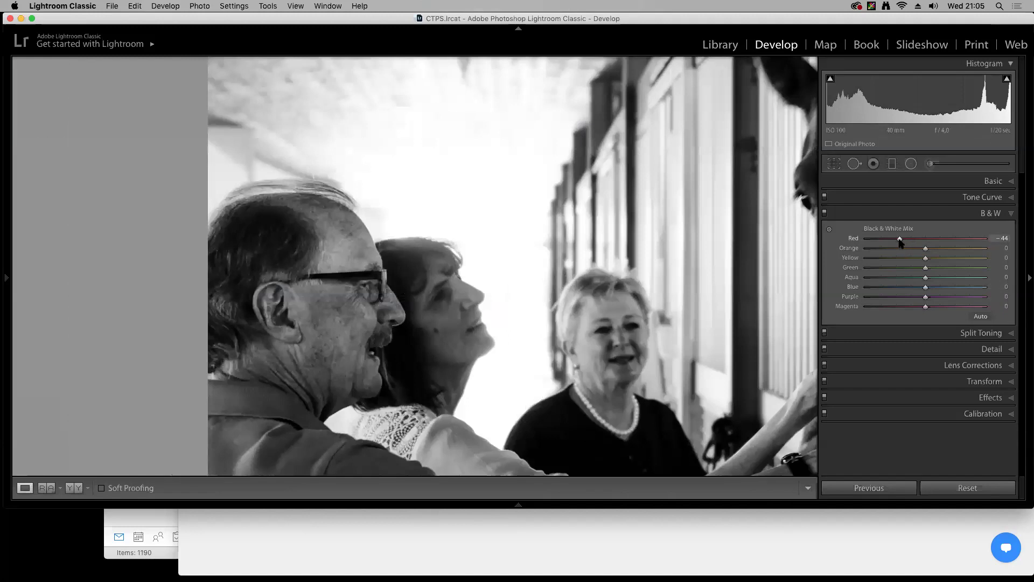
{"action": "left_click_drag", "start_coordinate": [899, 238], "coordinate": [921, 238]}
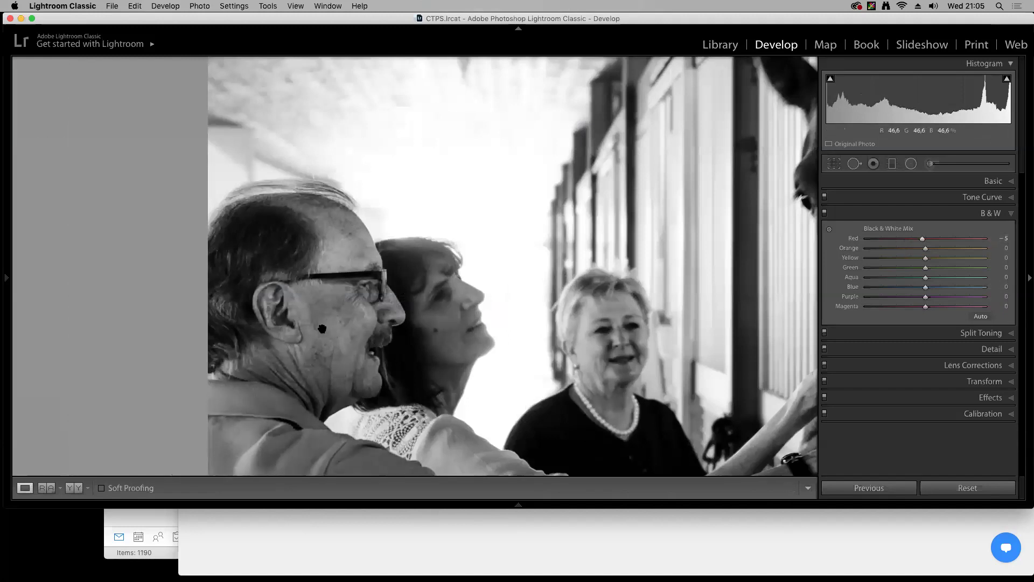
{"action": "double_click", "coordinate": [922, 238]}
{"action": "mouse_move", "coordinate": [923, 242]}
{"action": "left_mouse_down"}
{"action": "mouse_move", "coordinate": [887, 245]}
{"action": "mouse_move", "coordinate": [909, 244]}
{"action": "mouse_move", "coordinate": [896, 241]}
{"action": "mouse_move", "coordinate": [898, 250]}
{"action": "left_mouse_up"}
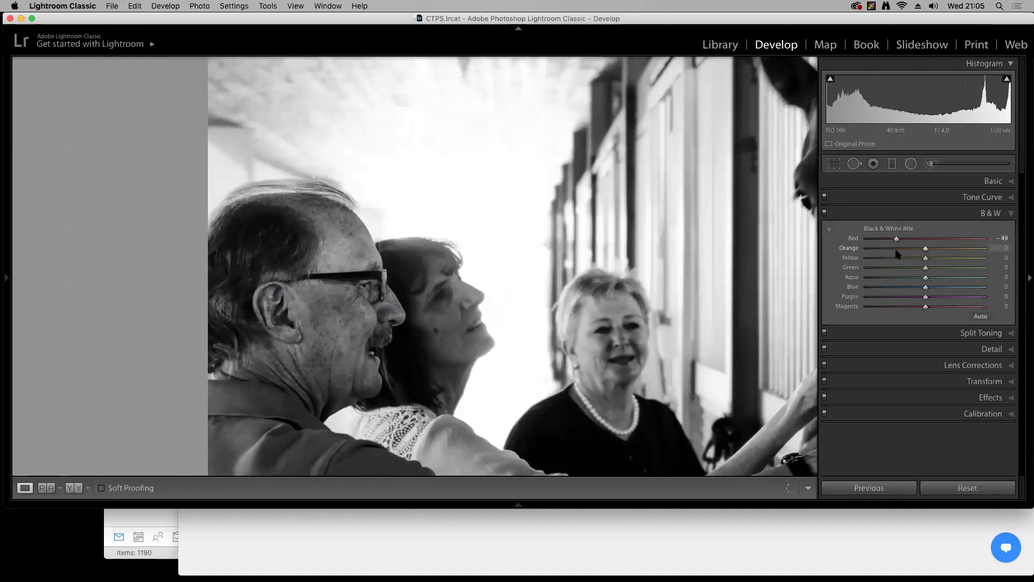
Set up a size 10 adjustment brush with Exposure 0, Contrast -35, Texture -35 and Clarity -36, with the mask overlay shown
{"action": "left_click", "coordinate": [930, 163]}
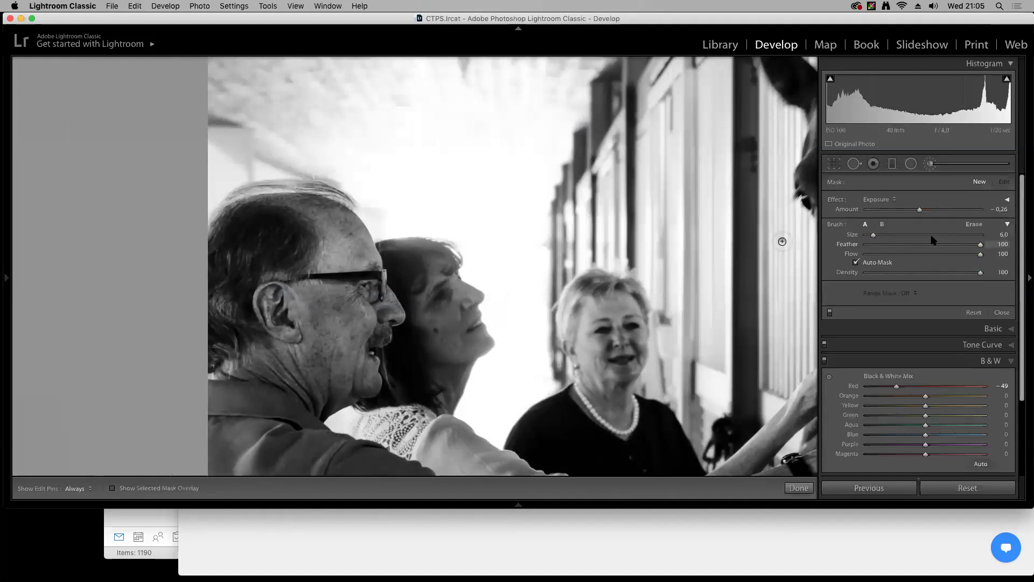
{"action": "left_click", "coordinate": [1007, 200]}
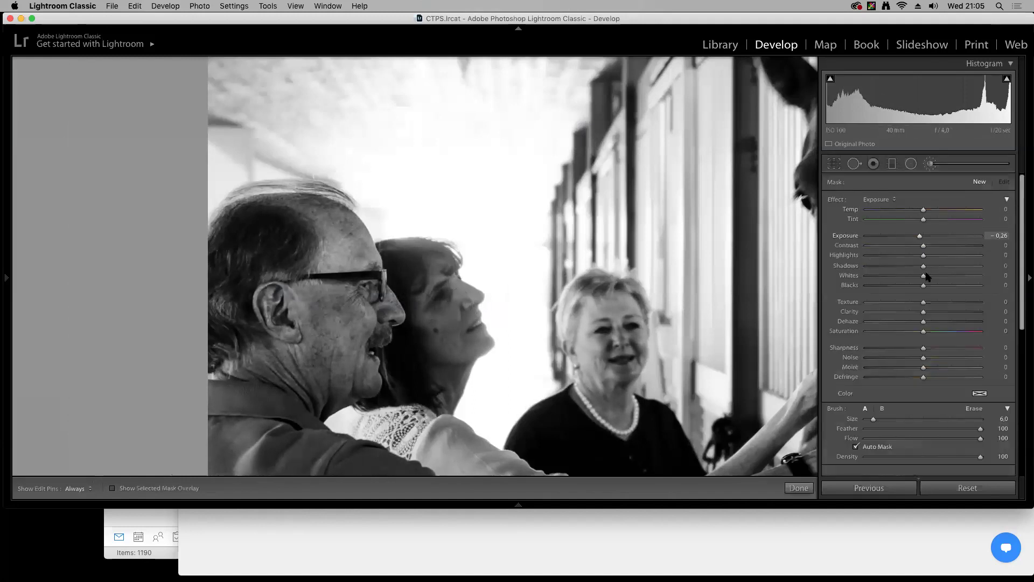
{"action": "left_click_drag", "start_coordinate": [923, 243], "coordinate": [918, 248]}
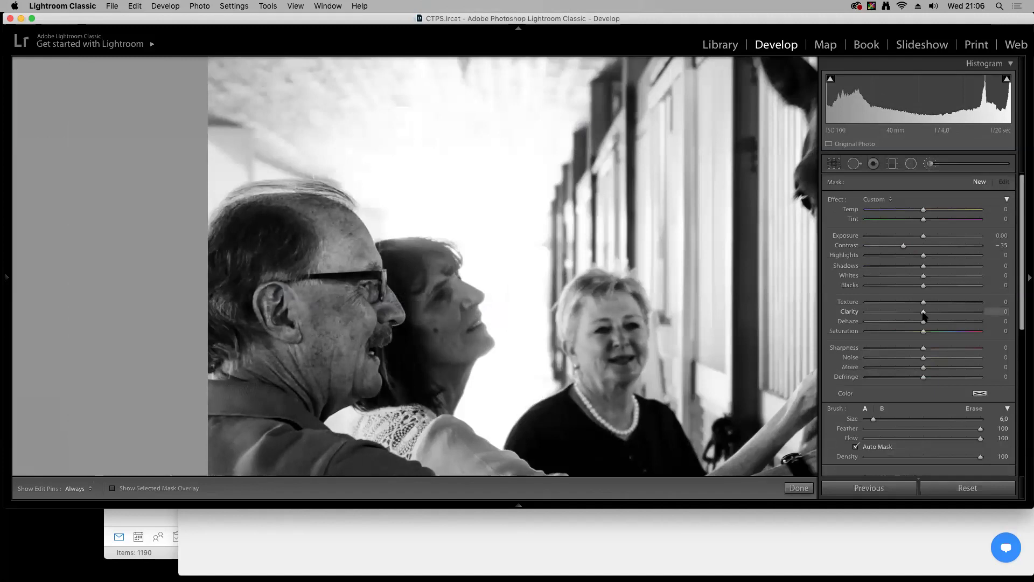
{"action": "left_click_drag", "start_coordinate": [923, 302], "coordinate": [902, 312]}
{"action": "left_click", "coordinate": [161, 488]}
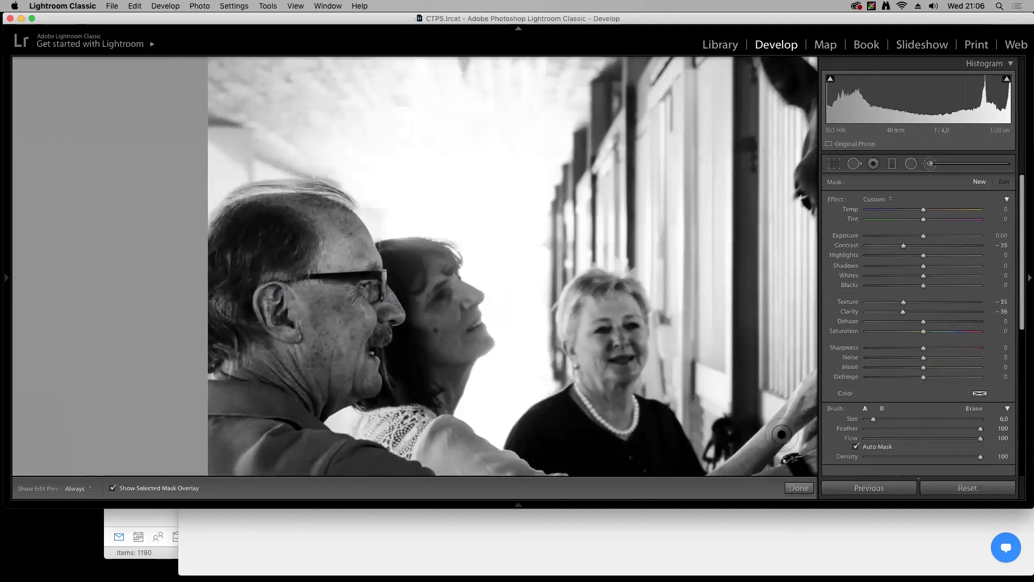
{"action": "scroll", "coordinate": [319, 331], "scroll_direction": "up", "scroll_amount": 2}
{"action": "scroll", "coordinate": [319, 331], "scroll_direction": "up", "scroll_amount": 3}
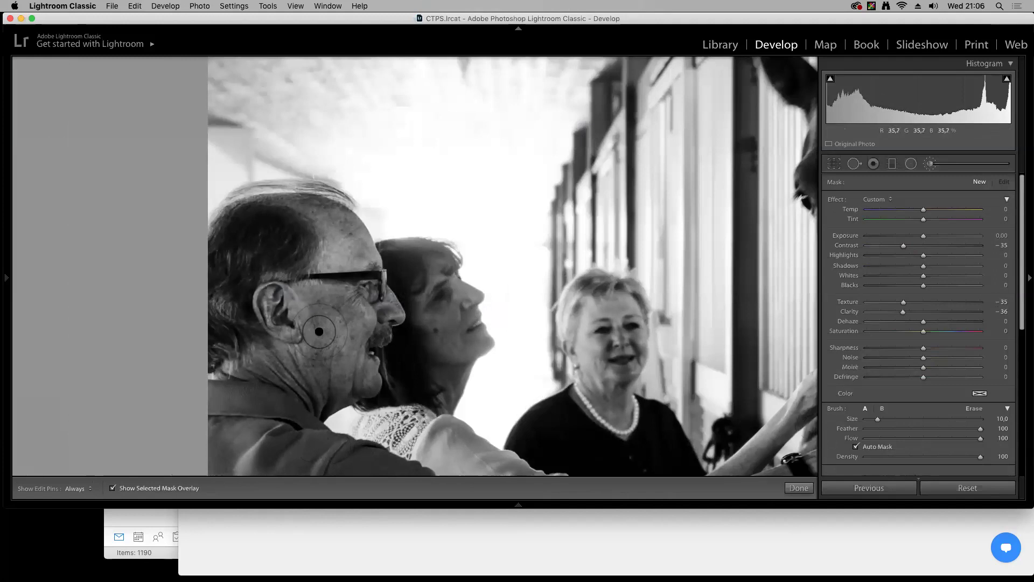
Paint the brush mask over the man's cheek, neck, forehead and ear
{"action": "key", "text": "h"}
{"action": "mouse_move", "coordinate": [317, 310]}
{"action": "left_mouse_down"}
{"action": "mouse_move", "coordinate": [297, 361]}
{"action": "mouse_move", "coordinate": [342, 331]}
{"action": "mouse_move", "coordinate": [332, 385]}
{"action": "mouse_move", "coordinate": [345, 373]}
{"action": "mouse_move", "coordinate": [337, 344]}
{"action": "left_mouse_up"}
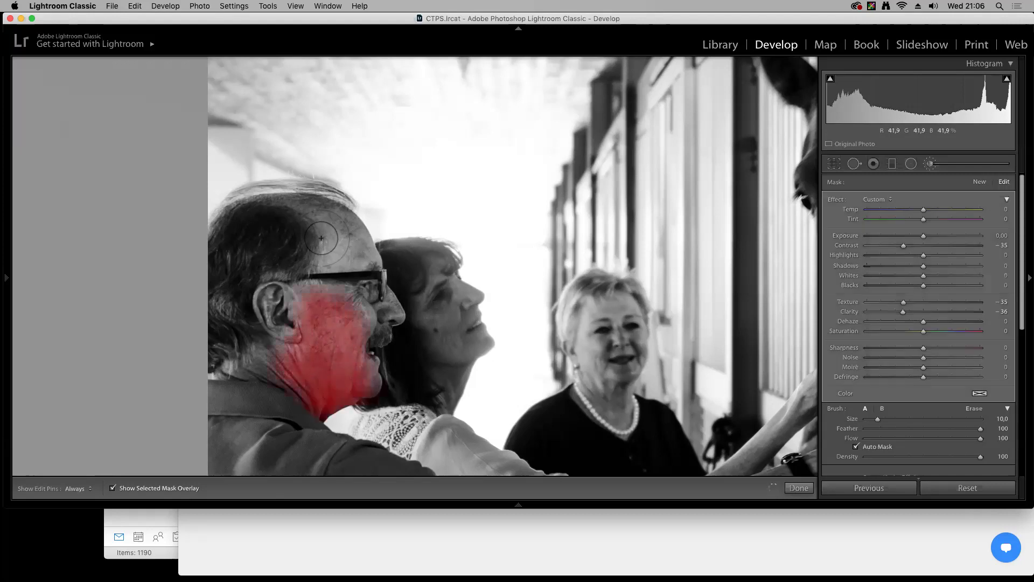
{"action": "left_click_drag", "start_coordinate": [339, 249], "coordinate": [335, 231]}
{"action": "key", "text": "h"}
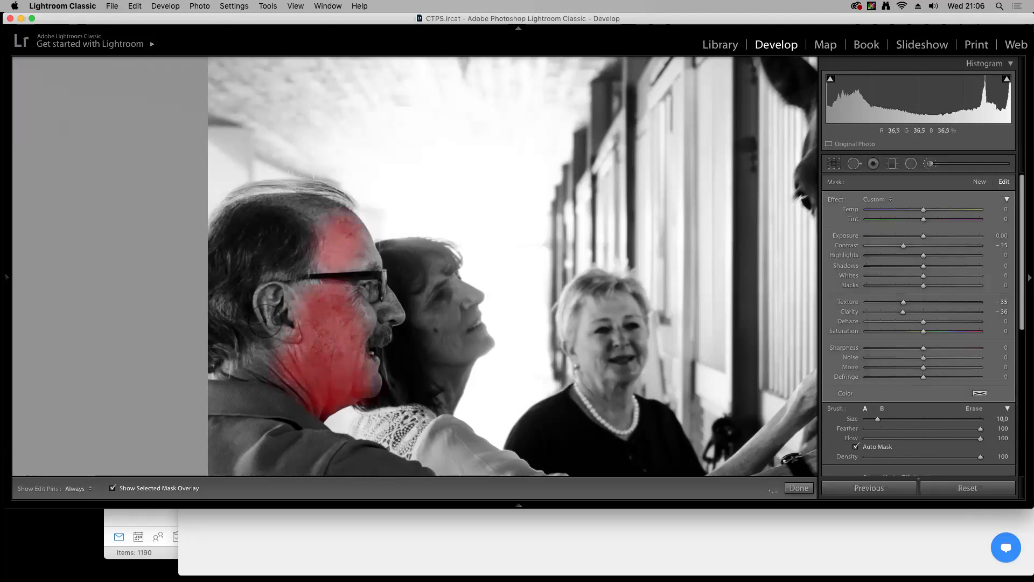
{"action": "key", "text": "h"}
{"action": "mouse_move", "coordinate": [274, 307]}
{"action": "left_mouse_down"}
{"action": "mouse_move", "coordinate": [280, 366]}
{"action": "mouse_move", "coordinate": [269, 358]}
{"action": "mouse_move", "coordinate": [301, 323]}
{"action": "mouse_move", "coordinate": [234, 218]}
{"action": "mouse_move", "coordinate": [115, 161]}
{"action": "left_mouse_up"}
{"action": "key", "text": "h"}
Extend the brush mask along the man's outstretched forearm and hand, and fill in more of his face
{"action": "key", "text": "h"}
{"action": "left_click_drag", "start_coordinate": [508, 362], "coordinate": [583, 334]}
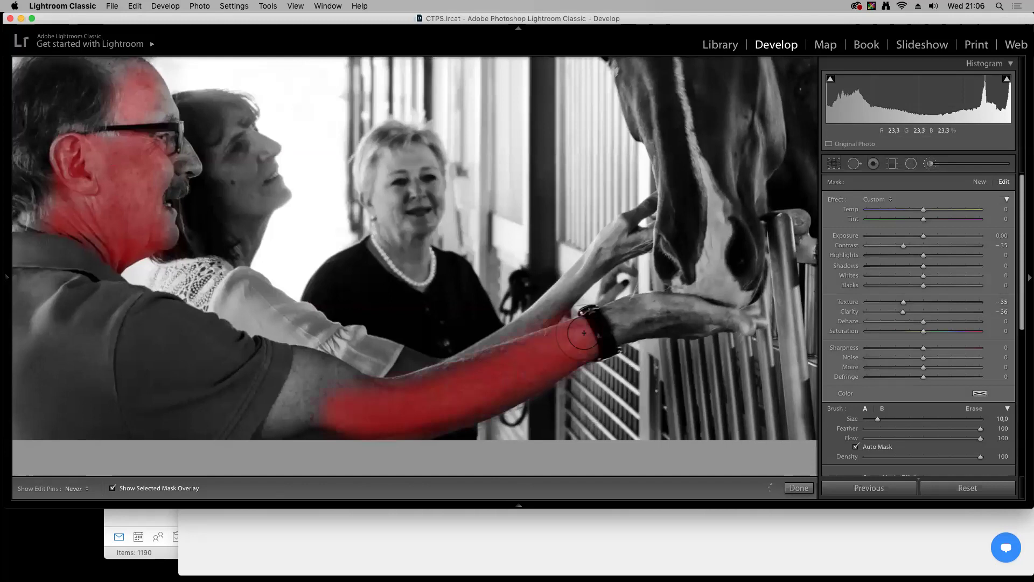
{"action": "left_click_drag", "start_coordinate": [439, 394], "coordinate": [323, 404]}
{"action": "mouse_move", "coordinate": [307, 382]}
{"action": "left_mouse_down"}
{"action": "mouse_move", "coordinate": [292, 426]}
{"action": "mouse_move", "coordinate": [308, 389]}
{"action": "mouse_move", "coordinate": [352, 384]}
{"action": "mouse_move", "coordinate": [357, 418]}
{"action": "mouse_move", "coordinate": [436, 416]}
{"action": "mouse_move", "coordinate": [620, 320]}
{"action": "mouse_move", "coordinate": [711, 313]}
{"action": "mouse_move", "coordinate": [668, 311]}
{"action": "left_mouse_up"}
{"action": "left_click_drag", "start_coordinate": [146, 186], "coordinate": [361, 309]}
{"action": "mouse_move", "coordinate": [404, 280]}
{"action": "left_mouse_down"}
{"action": "mouse_move", "coordinate": [359, 336]}
{"action": "mouse_move", "coordinate": [355, 323]}
{"action": "left_mouse_up"}
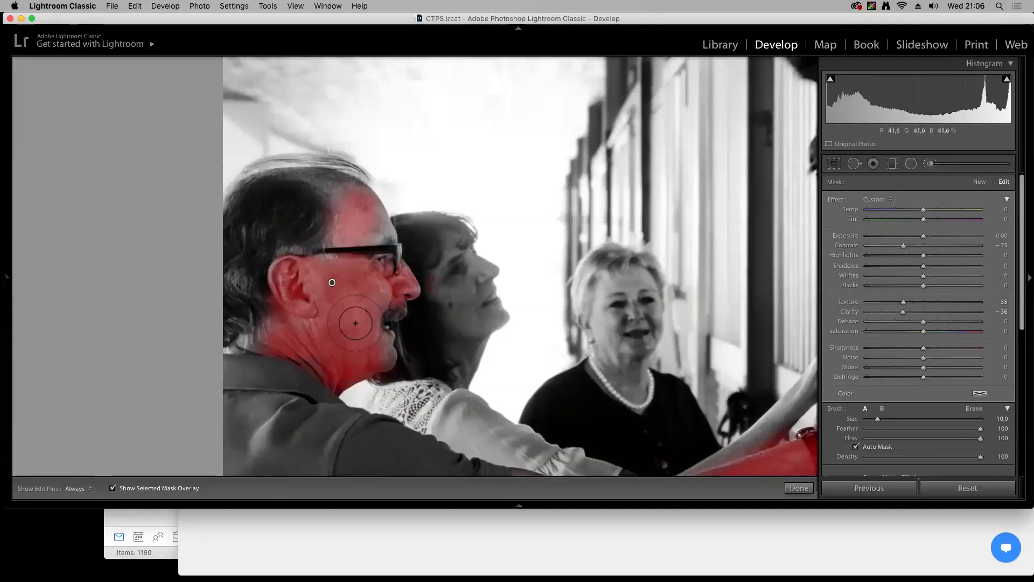
Hide the mask overlay, try Contrast -71 on the skin brush mask, and compare the horse photo with the brush adjustment off and on
{"action": "left_click", "coordinate": [146, 488]}
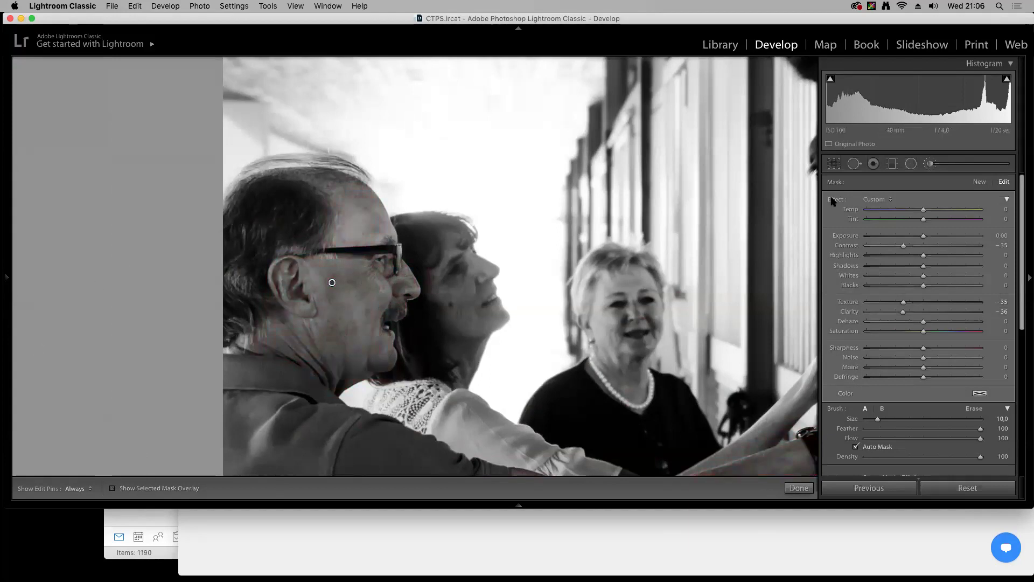
{"action": "left_click_drag", "start_coordinate": [904, 247], "coordinate": [889, 248]}
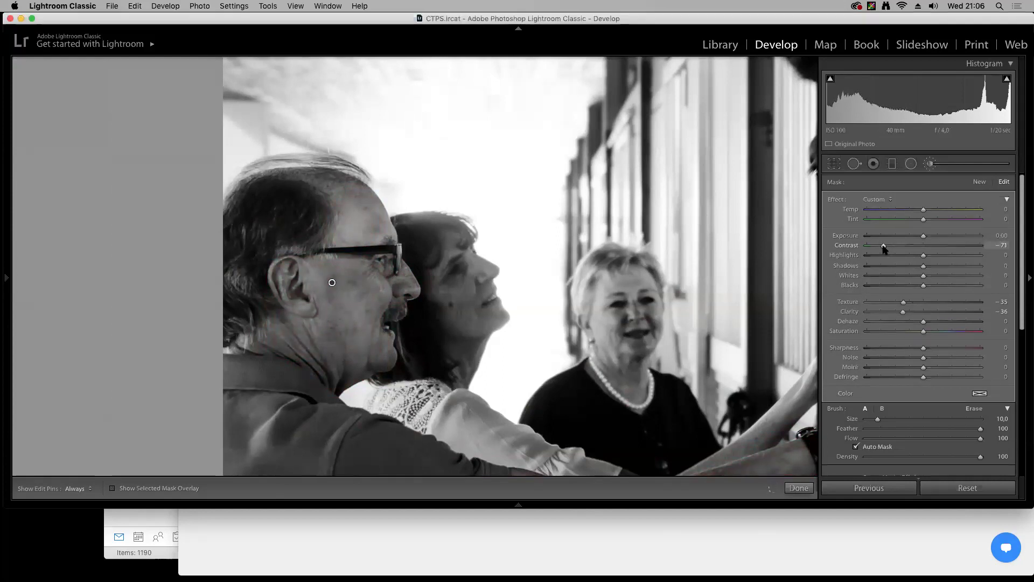
{"action": "scroll", "coordinate": [845, 439], "scroll_direction": "down", "scroll_amount": 3}
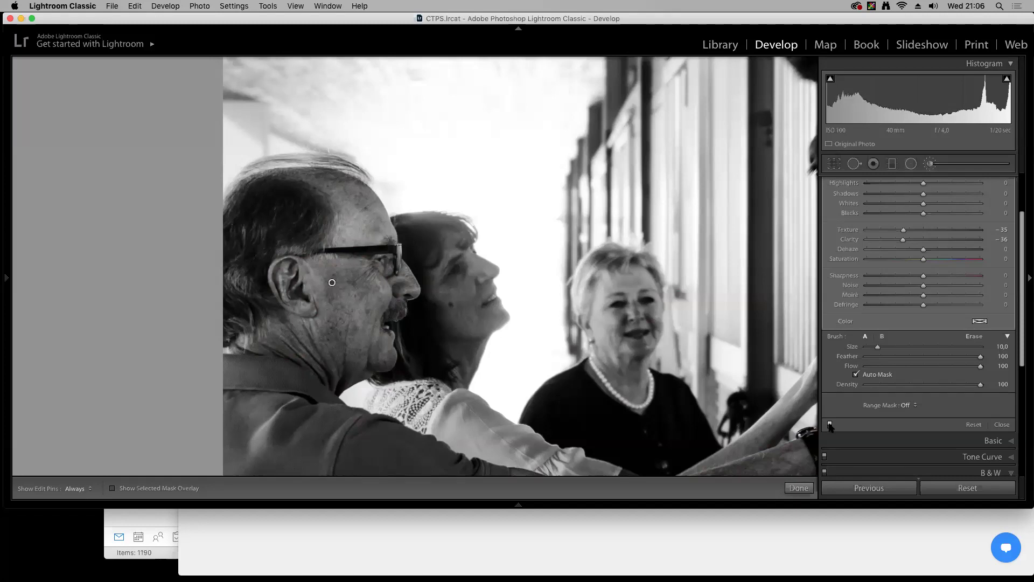
{"action": "left_click", "coordinate": [830, 425]}
{"action": "key", "text": "z"}
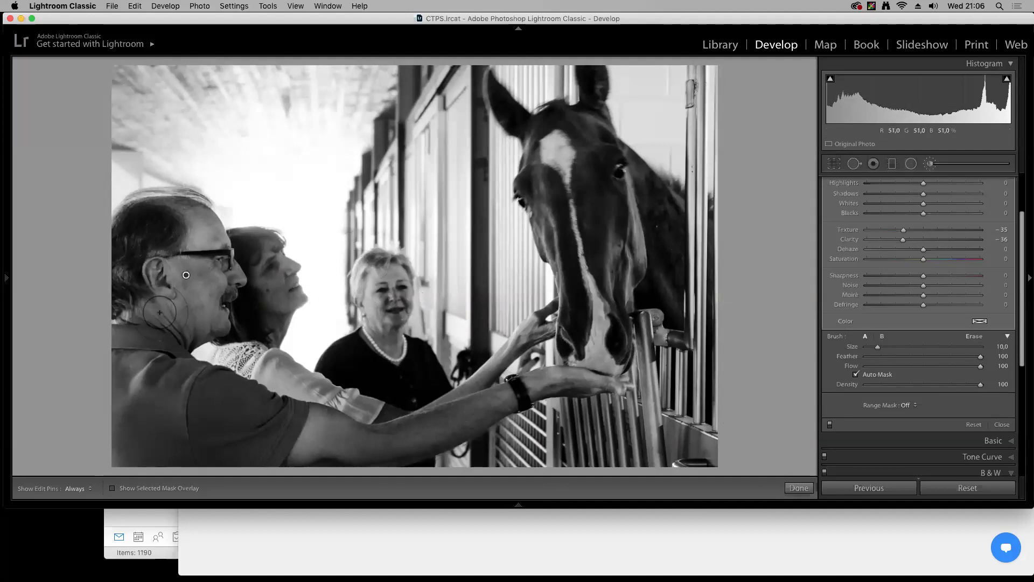
{"action": "mouse_move", "coordinate": [186, 311]}
{"action": "left_mouse_down"}
{"action": "mouse_move", "coordinate": [177, 295]}
{"action": "mouse_move", "coordinate": [190, 305]}
{"action": "left_mouse_up"}
Open the next photo, the bronze statue, and set Exposure -0.25, Contrast +11, Highlights -66, Shadows +13, Whites +18, Blacks -16 and Clarity +10
{"action": "key", "text": "Right"}
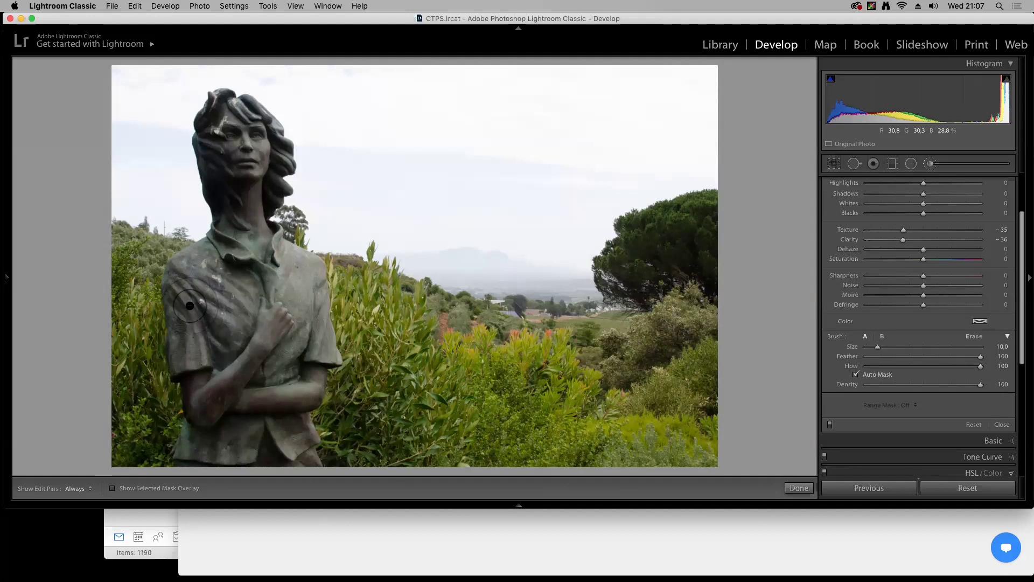
{"action": "scroll", "coordinate": [1022, 270], "scroll_direction": "up", "scroll_amount": 3}
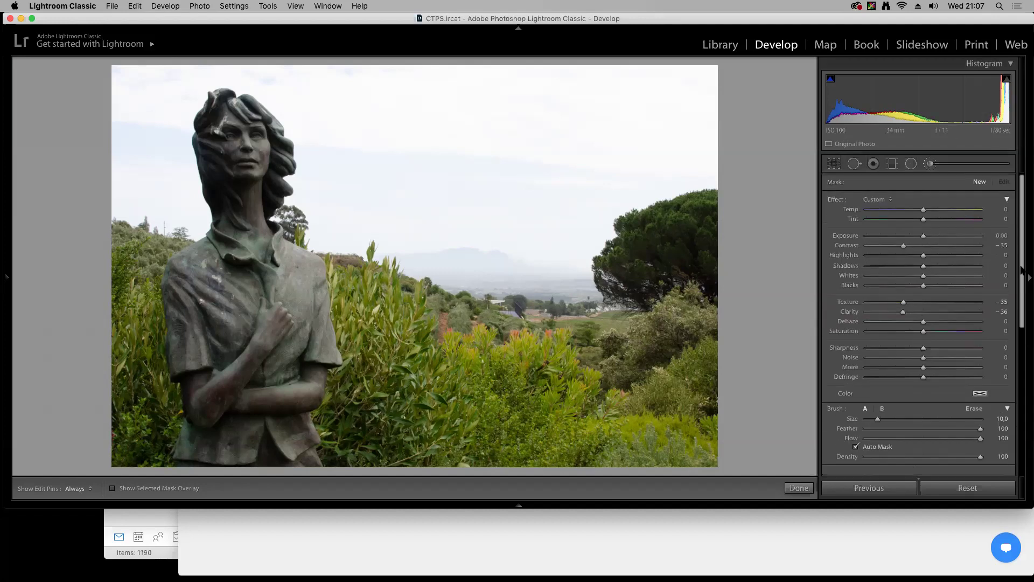
{"action": "key", "text": "k"}
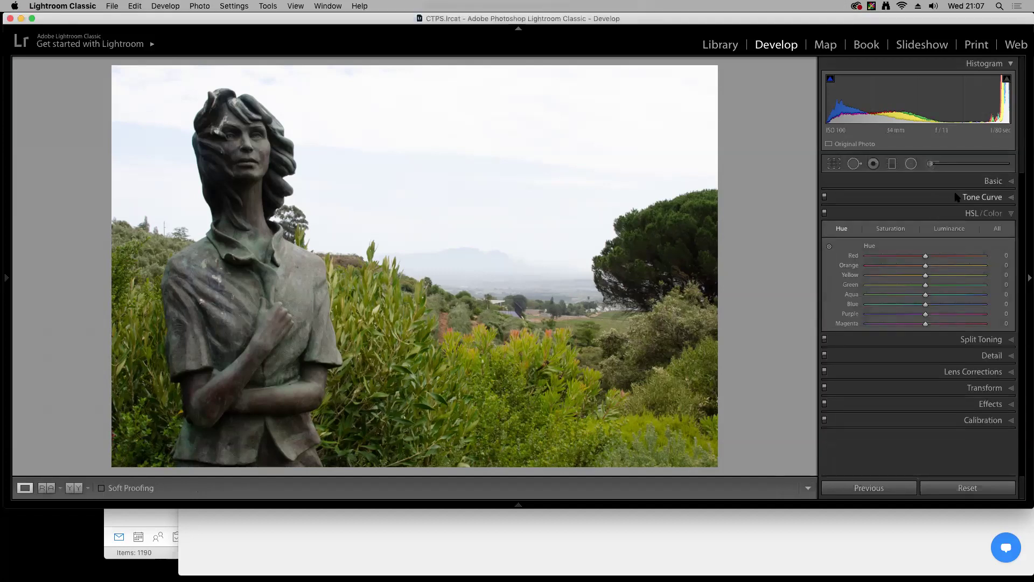
{"action": "left_click_drag", "start_coordinate": [923, 287], "coordinate": [895, 298]}
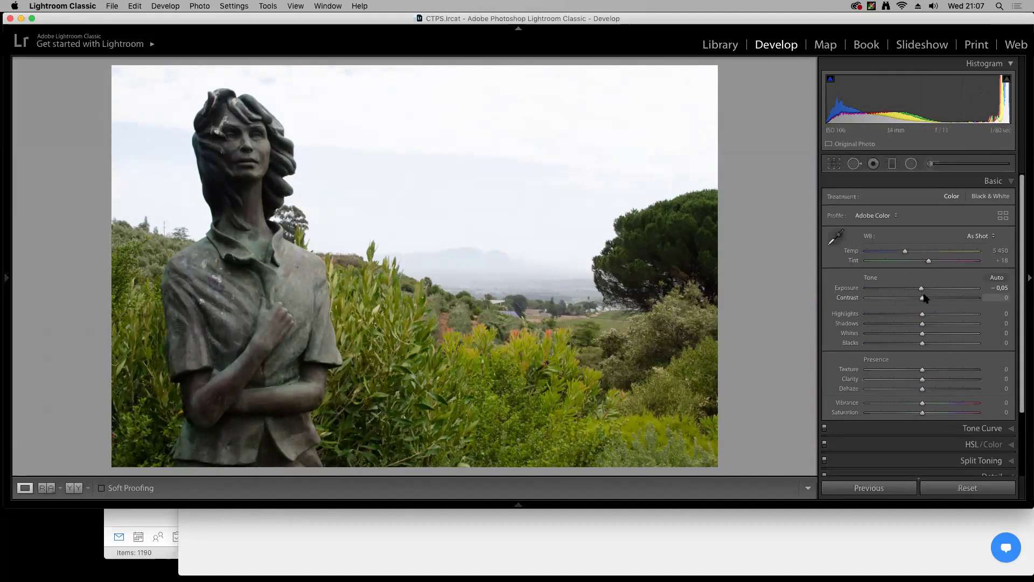
{"action": "left_click_drag", "start_coordinate": [922, 315], "coordinate": [928, 380]}
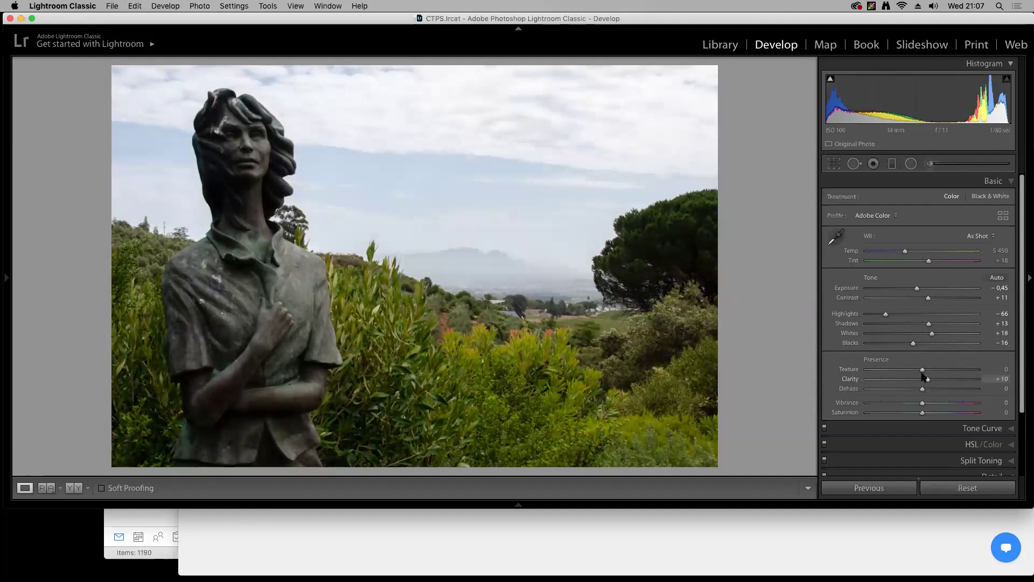
{"action": "left_click_drag", "start_coordinate": [917, 289], "coordinate": [918, 290]}
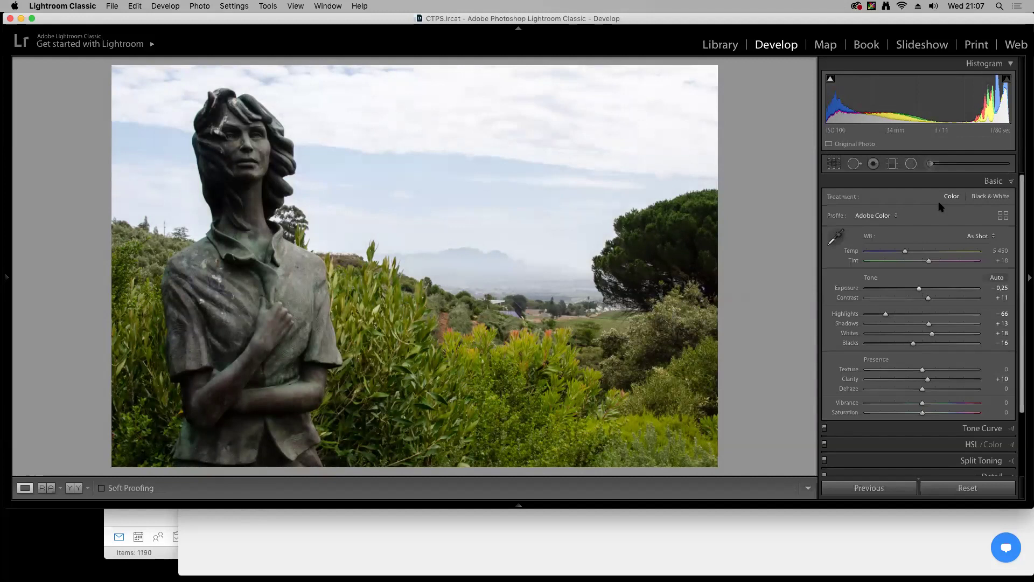
Convert the statue photo to black and white with mix values Yellow +67, Green +69, Aqua -14 and Blue -66
{"action": "left_click", "coordinate": [985, 197]}
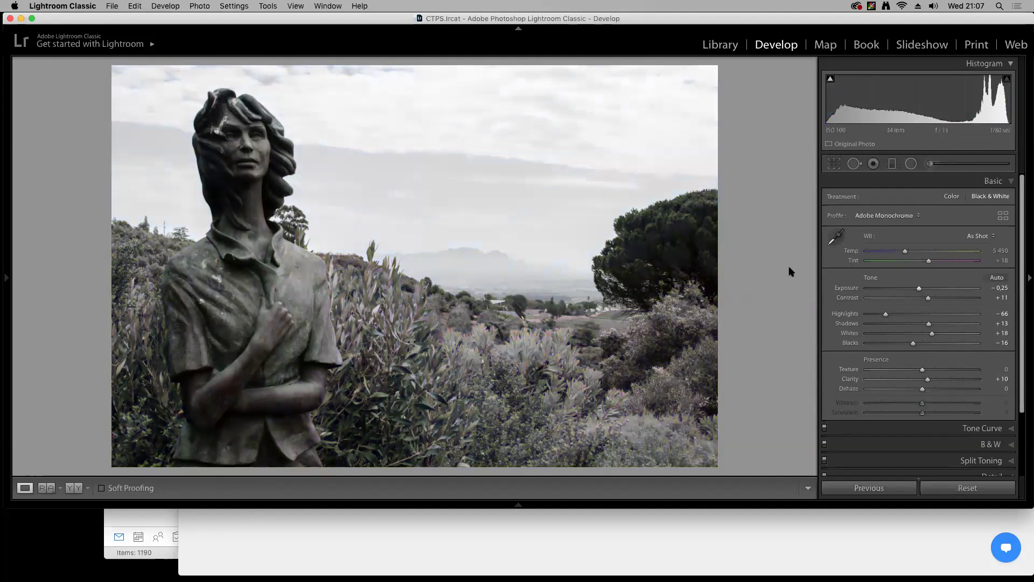
{"action": "left_click", "coordinate": [991, 444]}
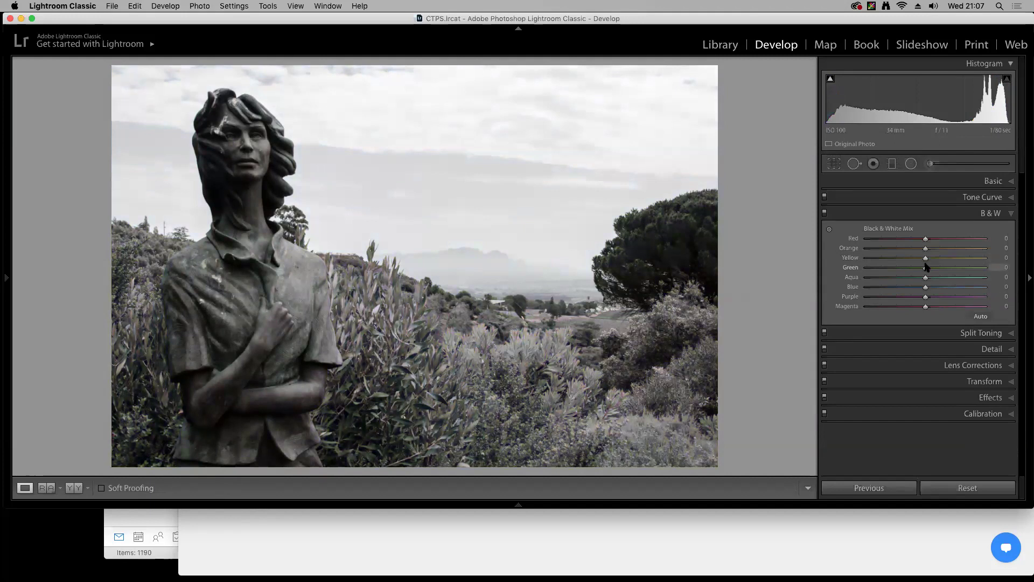
{"action": "left_click_drag", "start_coordinate": [925, 268], "coordinate": [994, 270]}
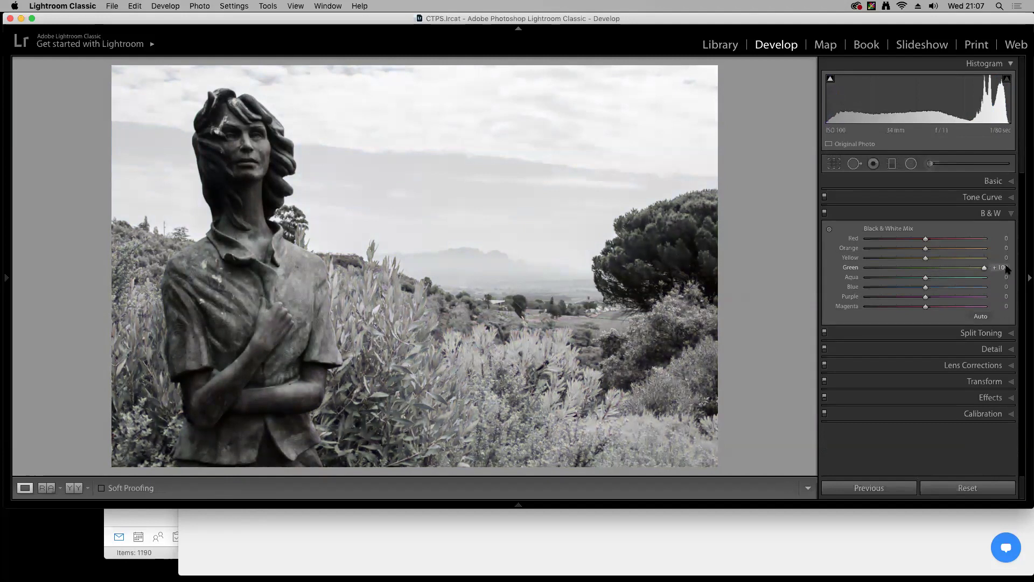
{"action": "left_click_drag", "start_coordinate": [926, 258], "coordinate": [887, 290]}
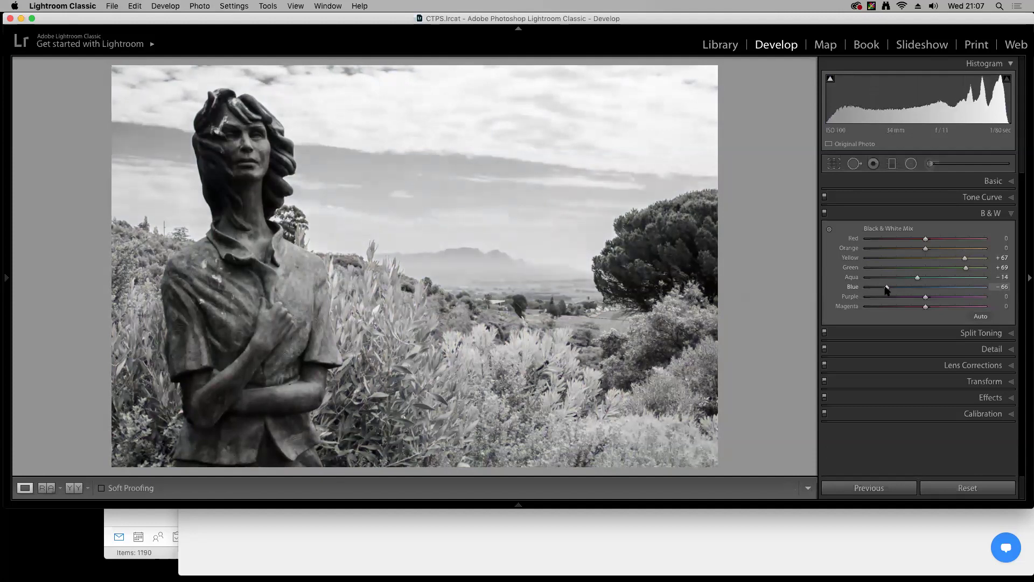
Shape the tone curve into an S by raising the highlights point and lowering the shadows point
{"action": "left_click", "coordinate": [992, 197]}
{"action": "left_click_drag", "start_coordinate": [934, 258], "coordinate": [935, 247]}
{"action": "left_click_drag", "start_coordinate": [887, 300], "coordinate": [887, 298]}
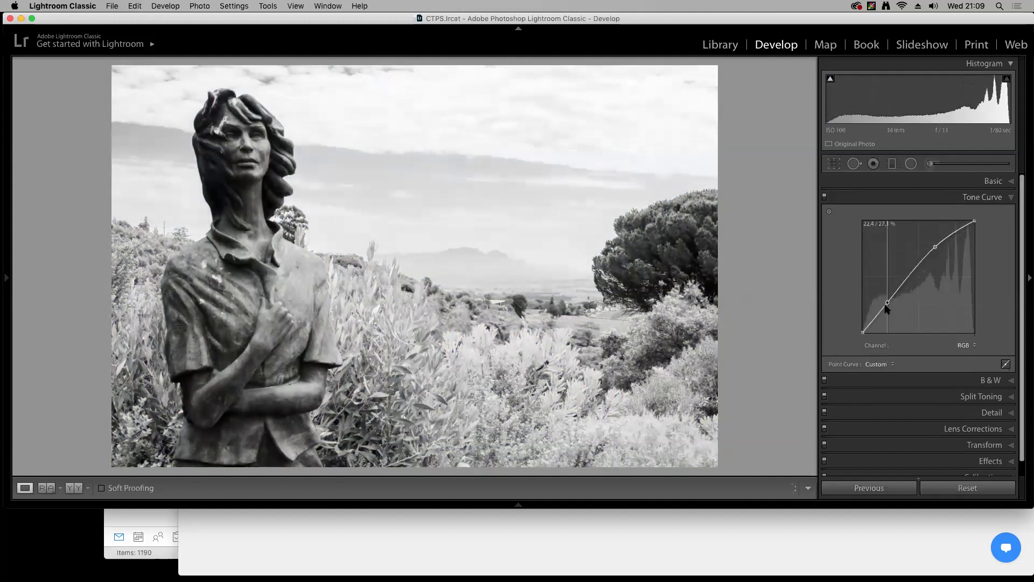
{"action": "left_click_drag", "start_coordinate": [886, 302], "coordinate": [886, 314]}
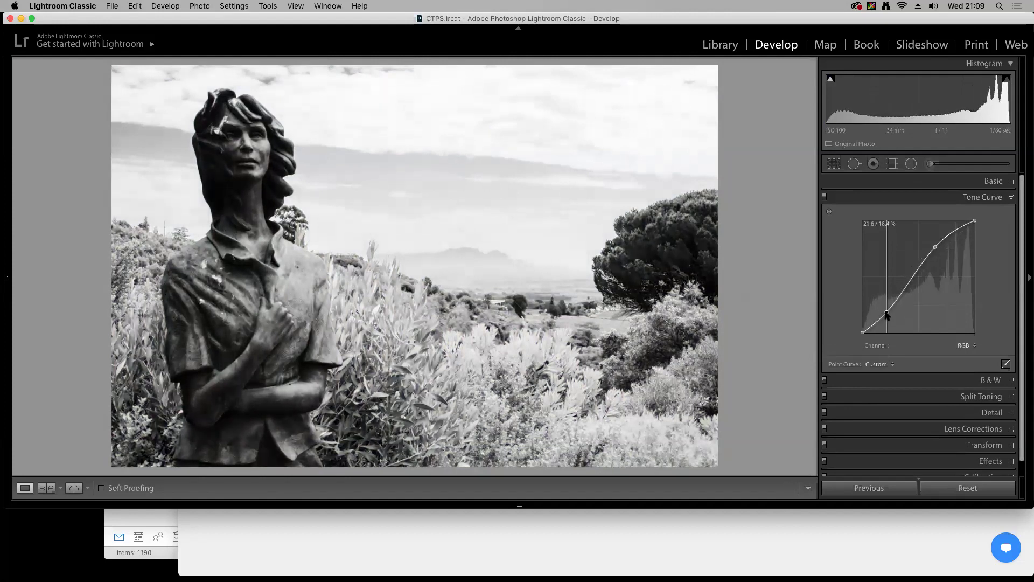
{"action": "left_click", "coordinate": [934, 245]}
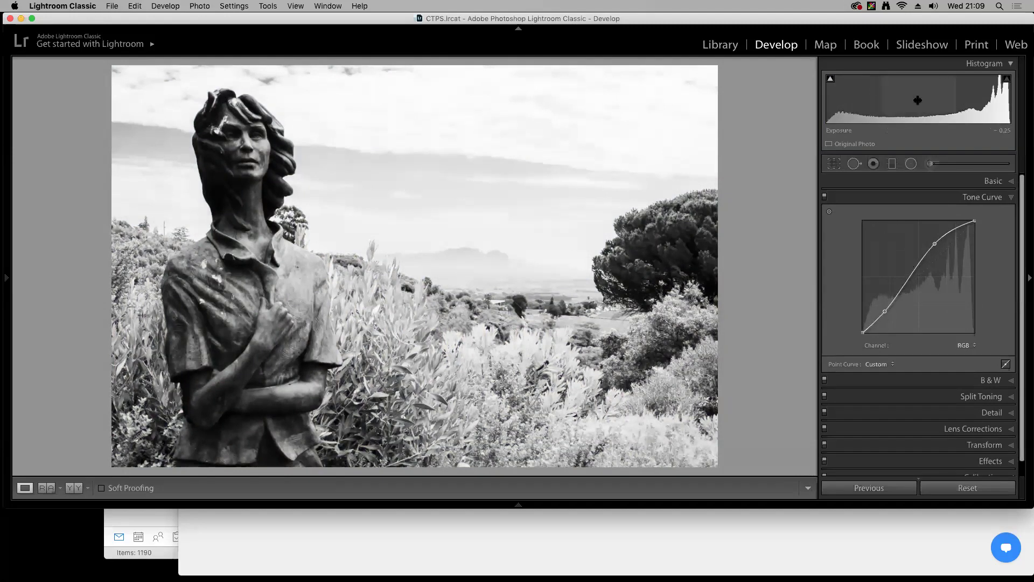
Add a graduated filter down over the sky, reset its Contrast, Texture and Clarity, and set Exposure -0.79 and Highlights -52
{"action": "left_click", "coordinate": [892, 163]}
{"action": "left_click_drag", "start_coordinate": [531, 68], "coordinate": [530, 103]}
{"action": "left_click_drag", "start_coordinate": [527, 159], "coordinate": [522, 203]}
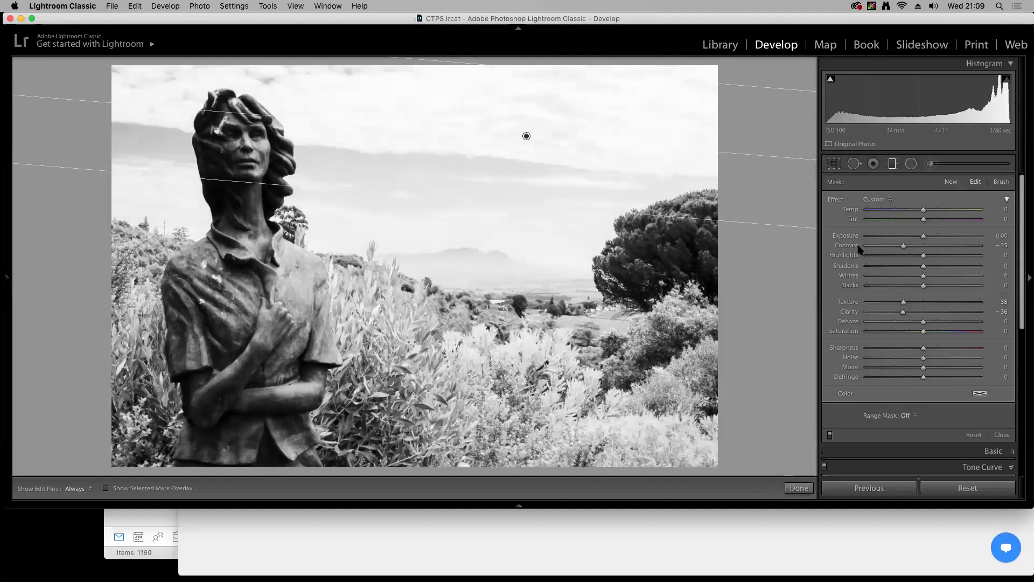
{"action": "double_click", "coordinate": [903, 311]}
{"action": "double_click", "coordinate": [903, 301]}
{"action": "double_click", "coordinate": [905, 246]}
{"action": "mouse_move", "coordinate": [923, 255]}
{"action": "left_mouse_down"}
{"action": "mouse_move", "coordinate": [894, 258]}
{"action": "mouse_move", "coordinate": [924, 237]}
{"action": "mouse_move", "coordinate": [915, 238]}
{"action": "left_mouse_up"}
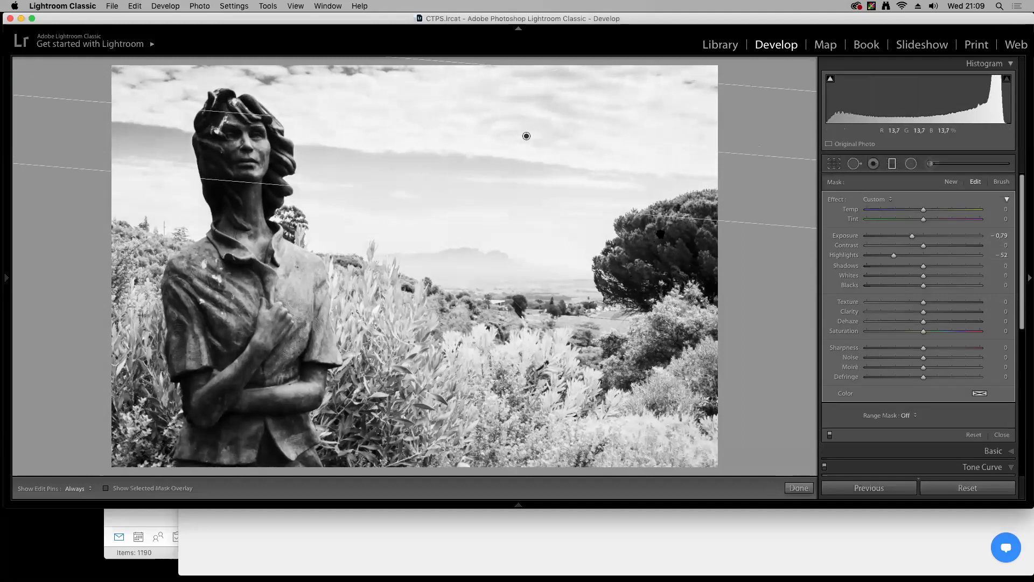
Try a 4 x 5 / 8 x 10 crop tightened around the statue, and undo the last crop change
{"action": "left_click", "coordinate": [834, 164]}
{"action": "left_click", "coordinate": [976, 200]}
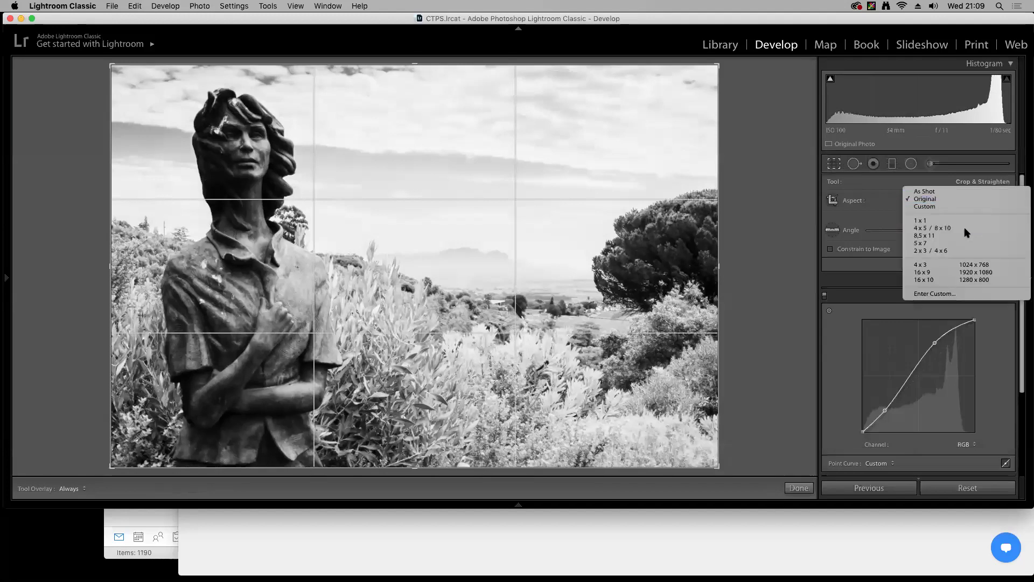
{"action": "left_click", "coordinate": [975, 228]}
{"action": "left_click_drag", "start_coordinate": [494, 295], "coordinate": [656, 266]}
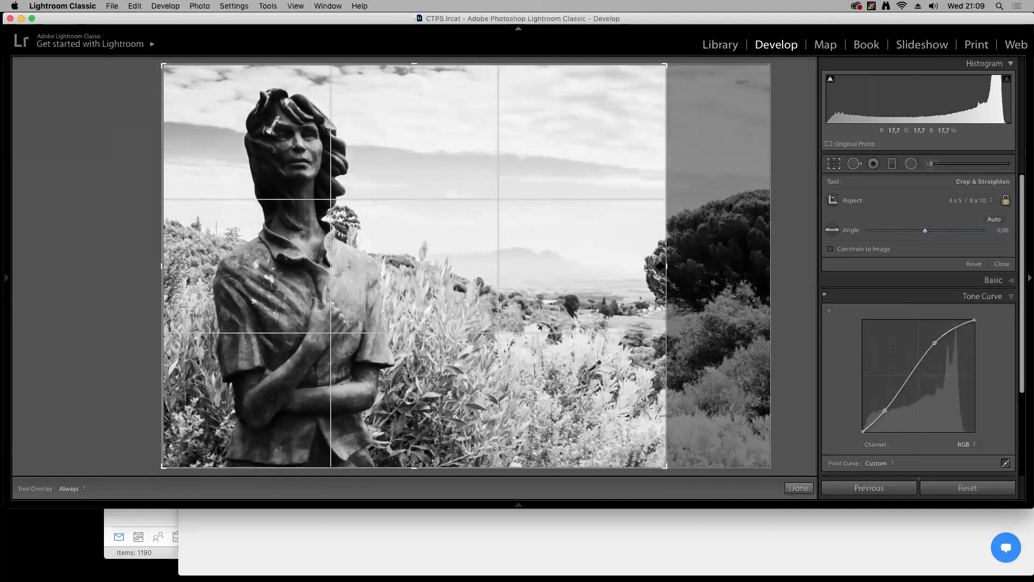
{"action": "left_click_drag", "start_coordinate": [579, 285], "coordinate": [581, 274]}
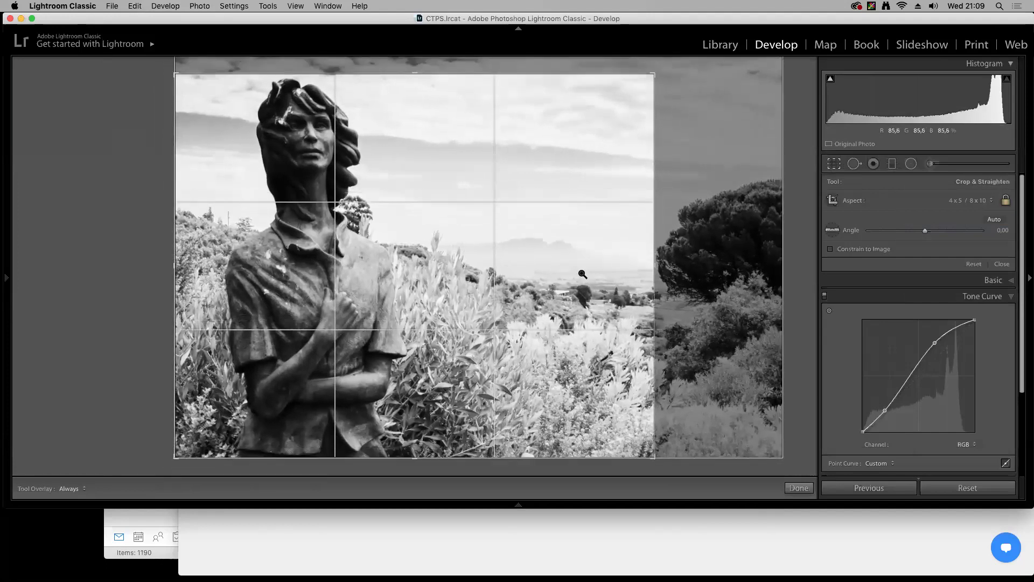
{"action": "key", "text": "Return"}
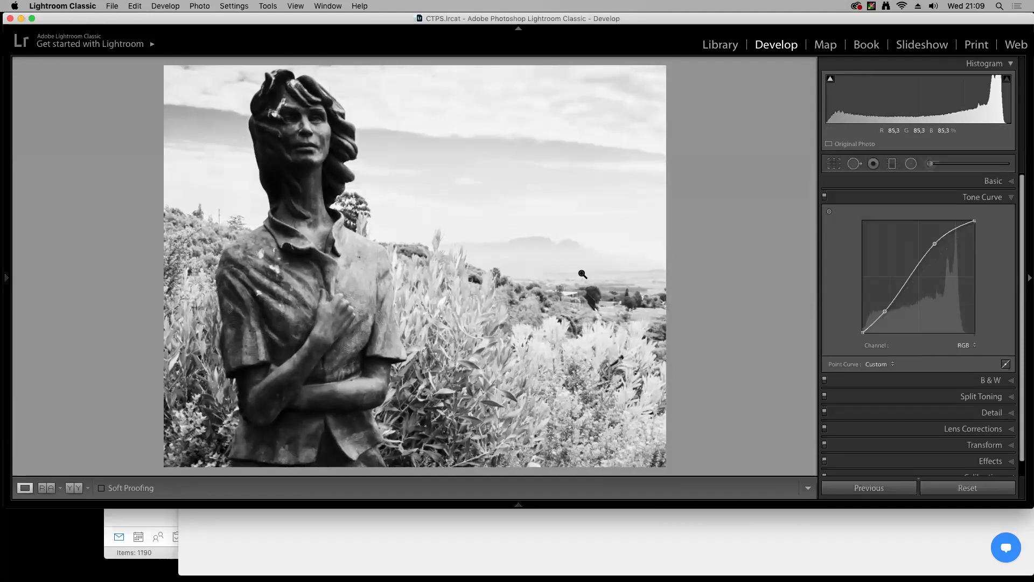
{"action": "key", "text": "super+z"}
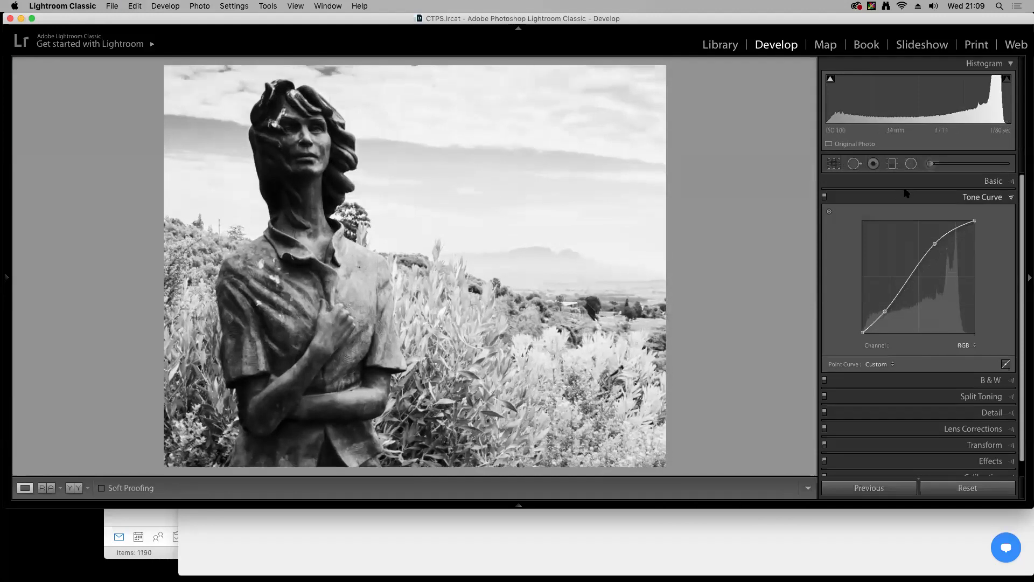
Try shifting the 4 x 5 crop to include more of the tree, apply it, and undo the last crop change
{"action": "key", "text": "r"}
{"action": "left_click_drag", "start_coordinate": [658, 71], "coordinate": [666, 64]}
{"action": "left_click_drag", "start_coordinate": [631, 417], "coordinate": [617, 412]}
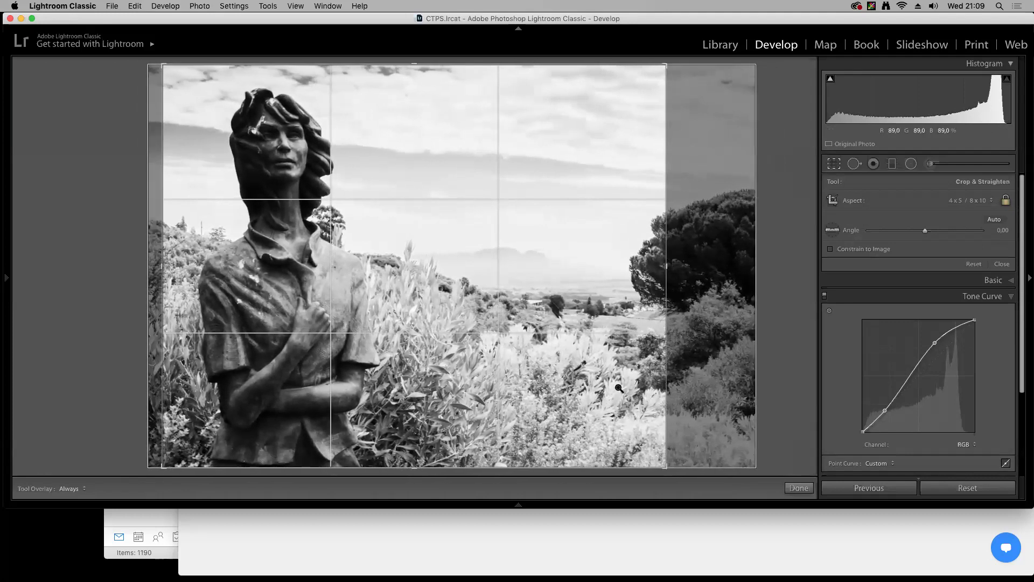
{"action": "key", "text": "Return"}
{"action": "key", "text": "super+z"}
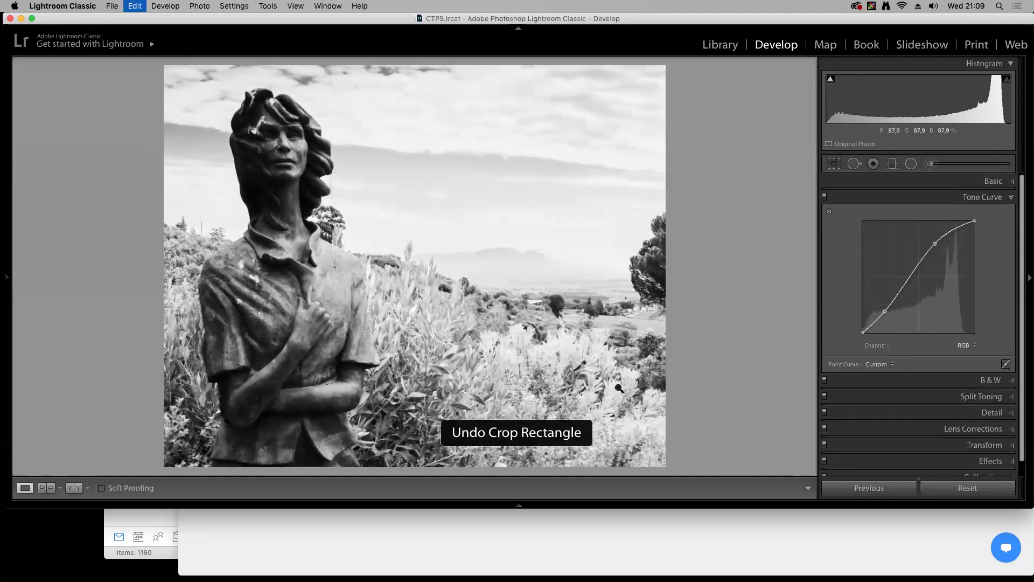
Crop the statue photo to a 4 x 3 aspect at full height, trimming away part of the tree side
{"action": "left_click", "coordinate": [835, 164]}
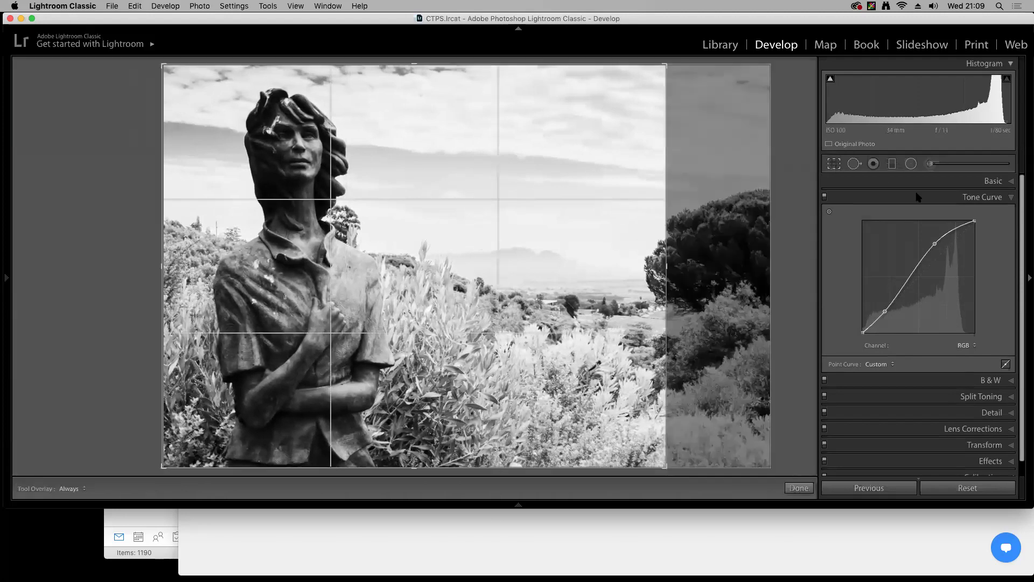
{"action": "left_click", "coordinate": [963, 201]}
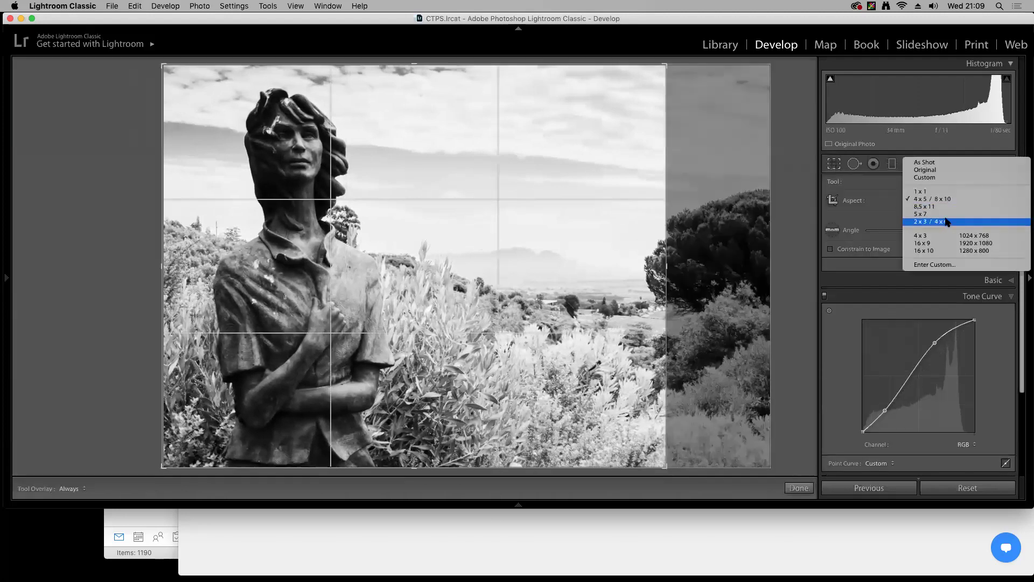
{"action": "left_click", "coordinate": [945, 237]}
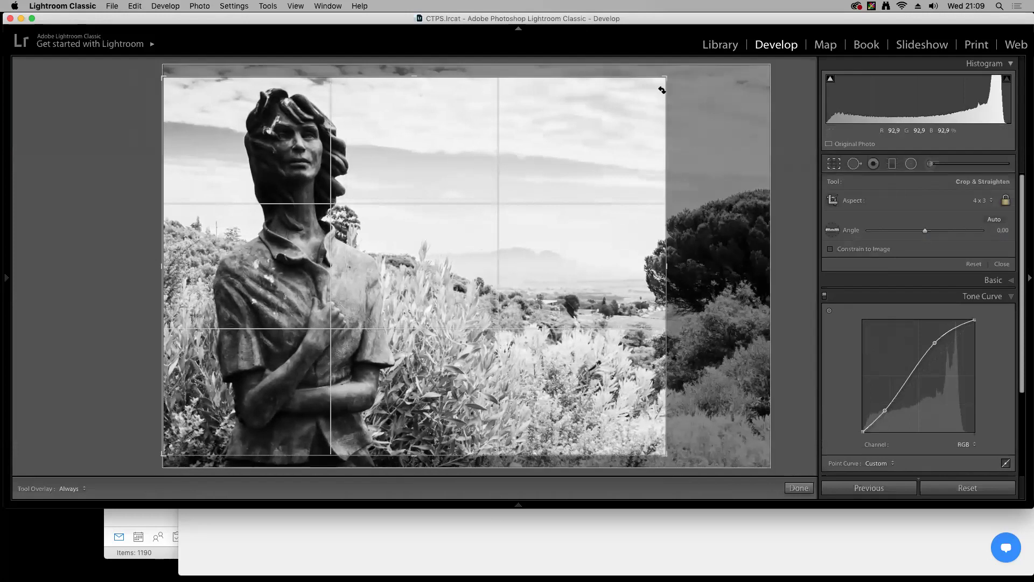
{"action": "left_click_drag", "start_coordinate": [666, 76], "coordinate": [681, 64]}
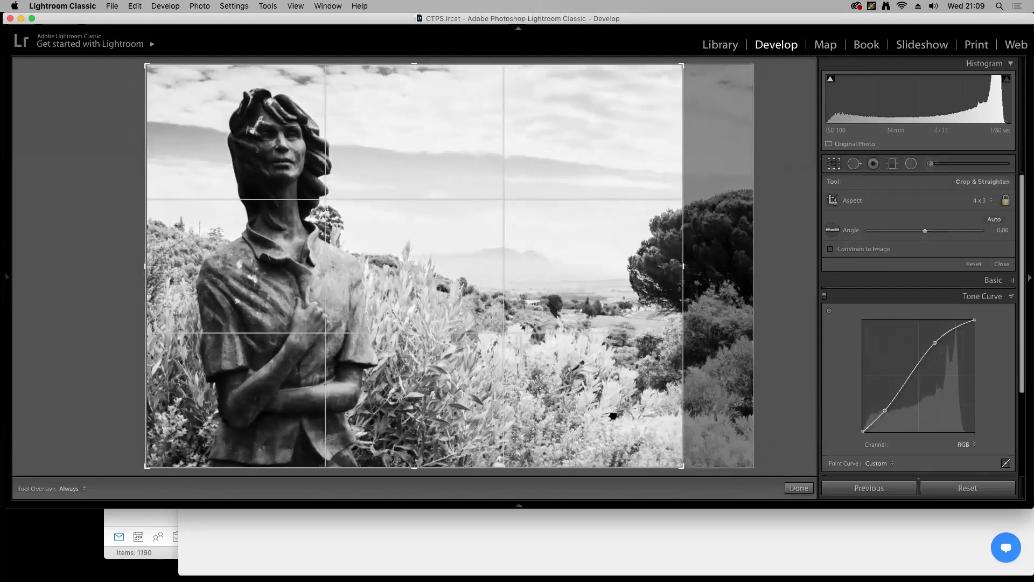
{"action": "key", "text": "Return"}
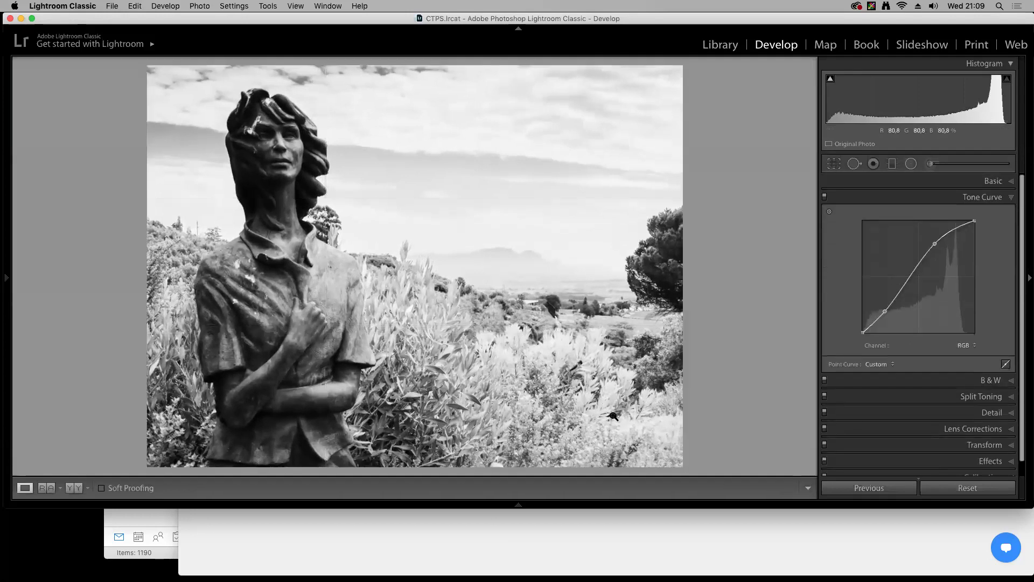
Add a narrow vertical graduated filter along the edge beside the statue, reset Contrast, Texture and Clarity, and set Exposure to 0.33
{"action": "left_click", "coordinate": [892, 164]}
{"action": "left_click_drag", "start_coordinate": [174, 303], "coordinate": [206, 303]}
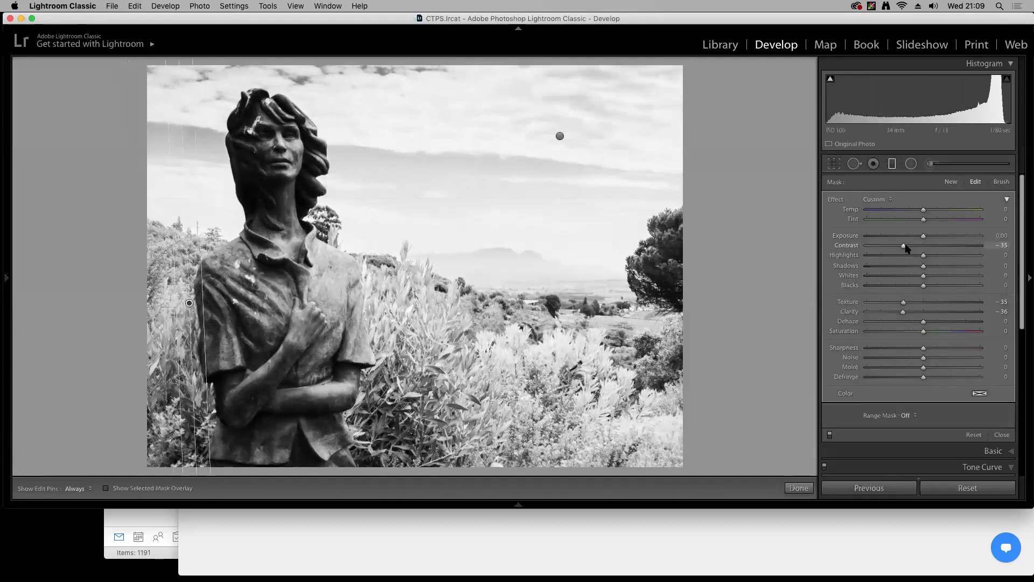
{"action": "double_click", "coordinate": [904, 246]}
{"action": "double_click", "coordinate": [903, 302]}
{"action": "double_click", "coordinate": [903, 312]}
{"action": "left_click_drag", "start_coordinate": [923, 237], "coordinate": [929, 241]}
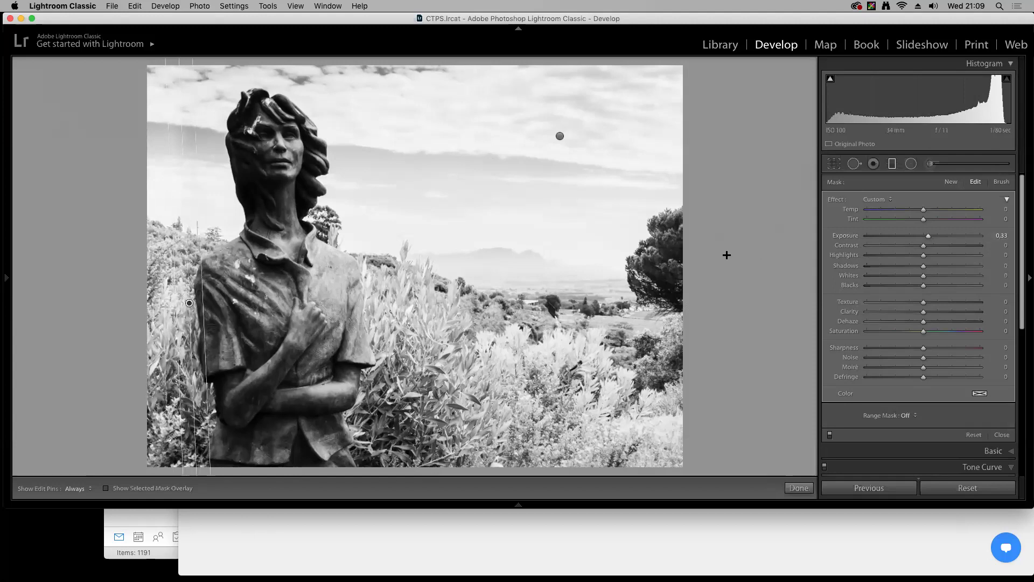
Add a wide graduated filter from the tree side toward the statue and set its Exposure to -0.85
{"action": "left_click_drag", "start_coordinate": [613, 283], "coordinate": [590, 283]}
{"action": "left_click_drag", "start_coordinate": [396, 279], "coordinate": [383, 278]}
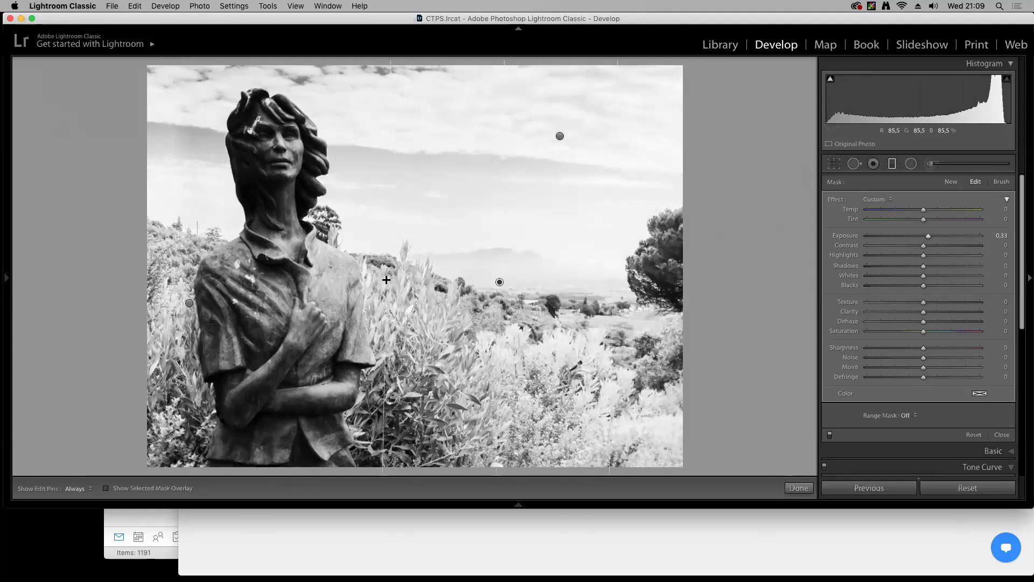
{"action": "left_click_drag", "start_coordinate": [927, 238], "coordinate": [912, 239]}
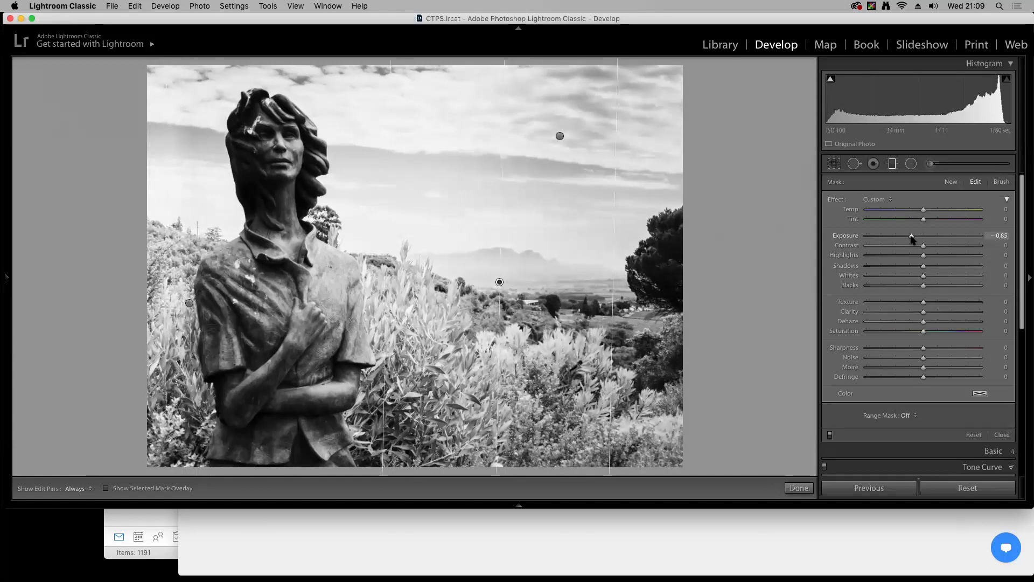
Compare the statue photo before and after side by side, and finish editing the graduated filters
{"action": "left_click_drag", "start_coordinate": [911, 239], "coordinate": [911, 240]}
{"action": "key", "text": "y"}
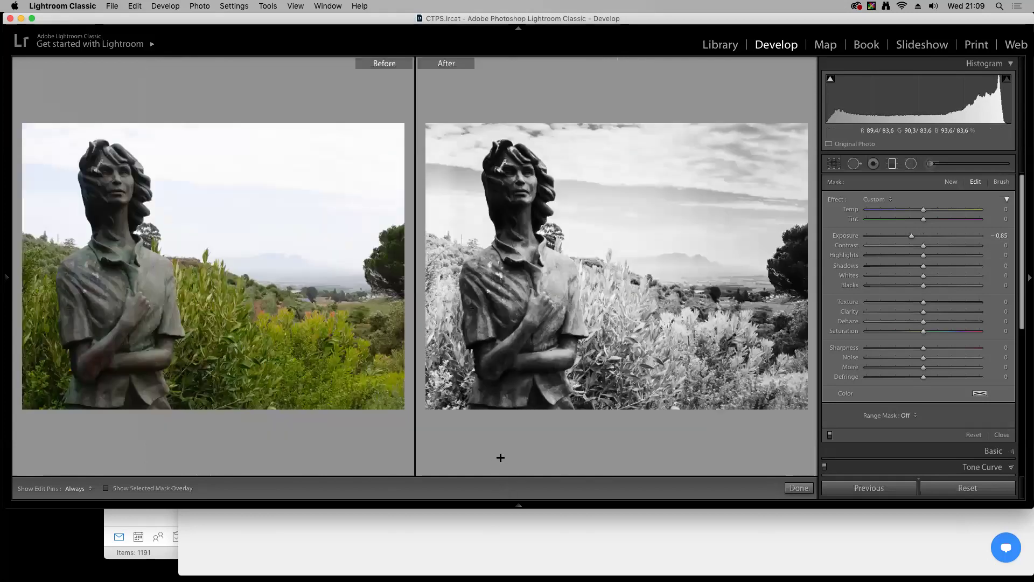
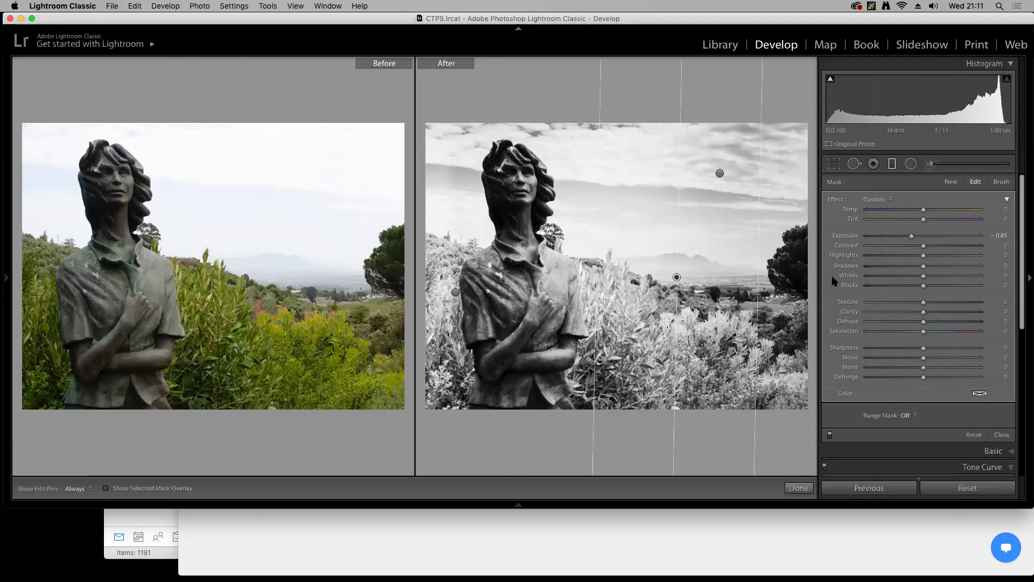
{"action": "left_click", "coordinate": [1007, 200]}
{"action": "left_click", "coordinate": [1007, 200]}
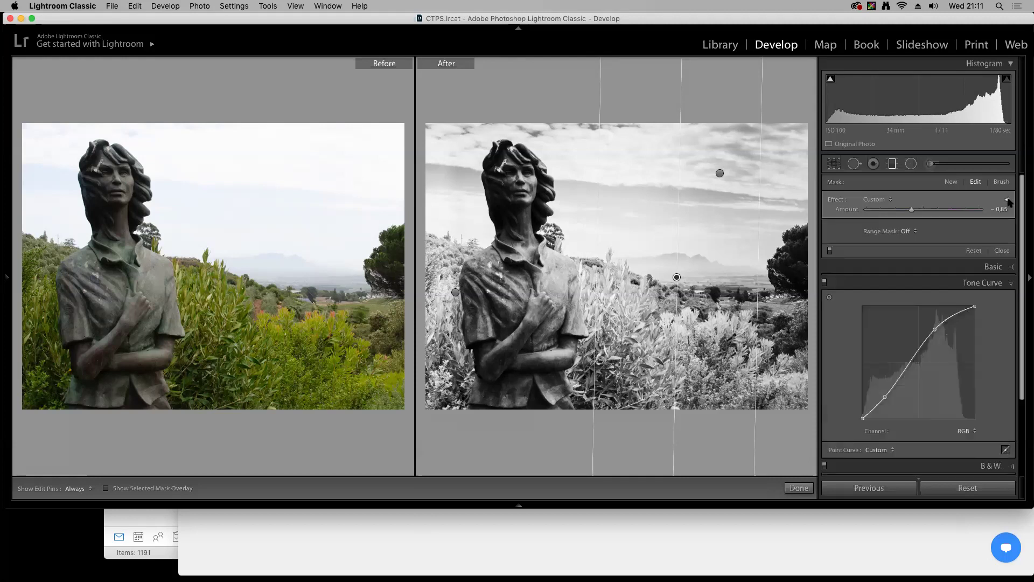
{"action": "left_click", "coordinate": [1001, 251]}
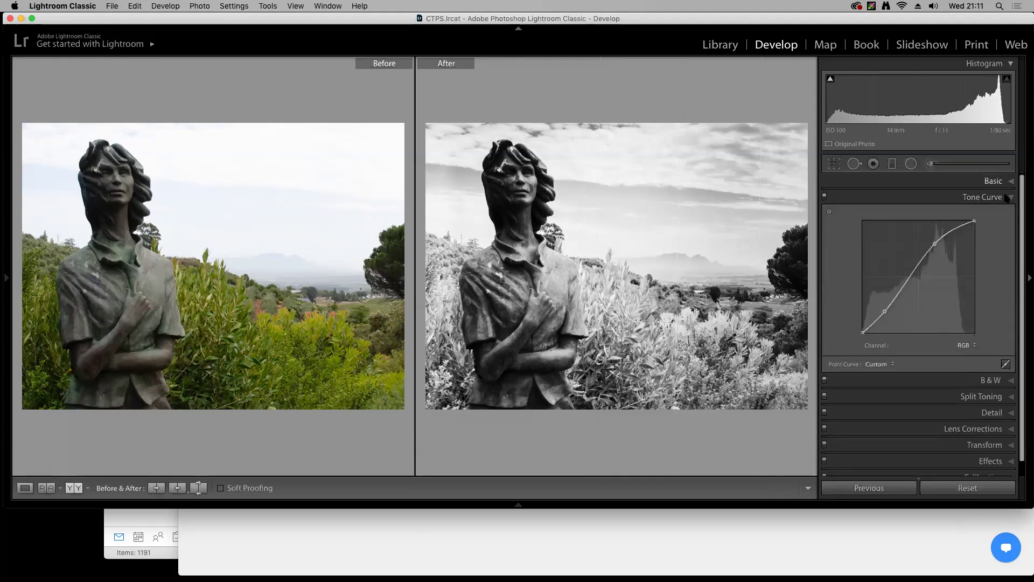
Check the statue photo in the Color treatment, restore Black & White, and leave the before and after comparison
{"action": "left_click", "coordinate": [1006, 182]}
{"action": "left_click", "coordinate": [947, 198]}
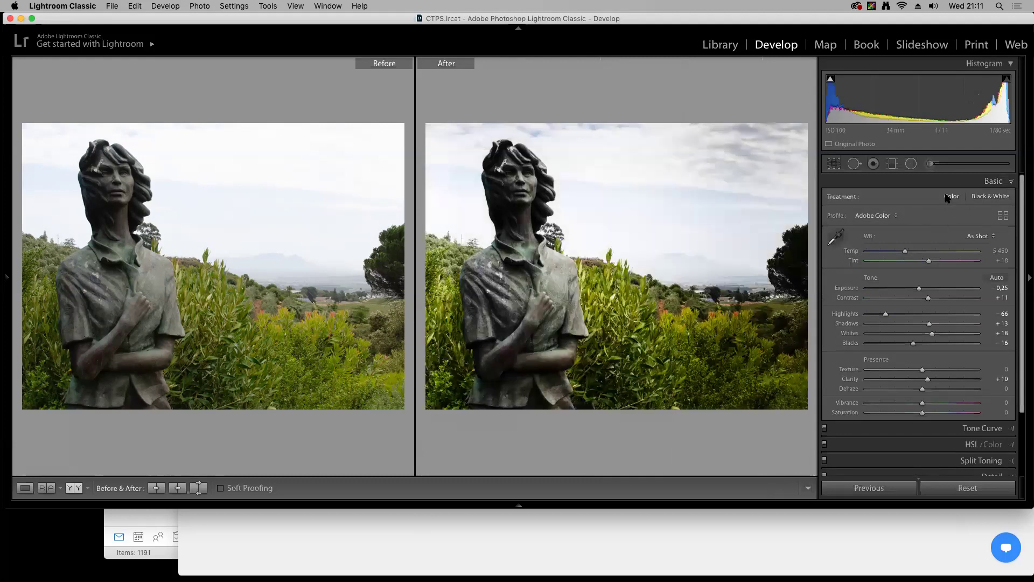
{"action": "left_click", "coordinate": [976, 197]}
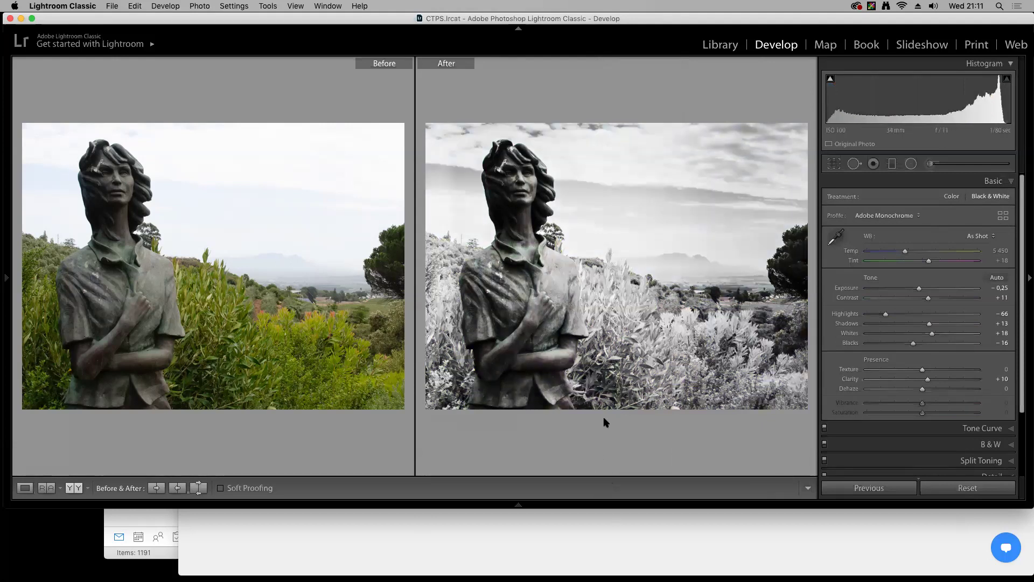
{"action": "key", "text": "y"}
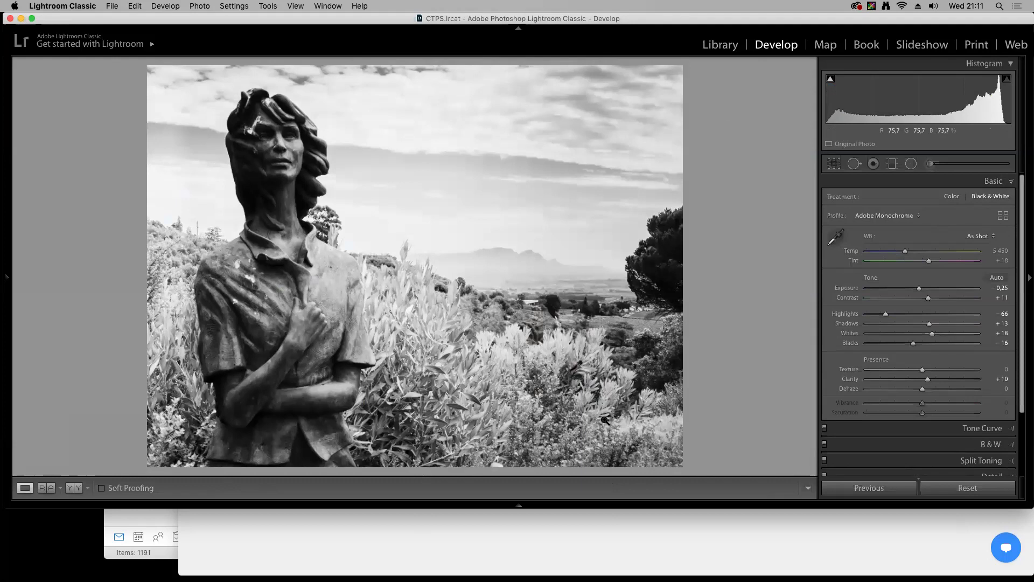
Open the spoonbill photo that follows the statue in Develop and examine the bird's head and feathers up close
{"action": "key", "text": "Right"}
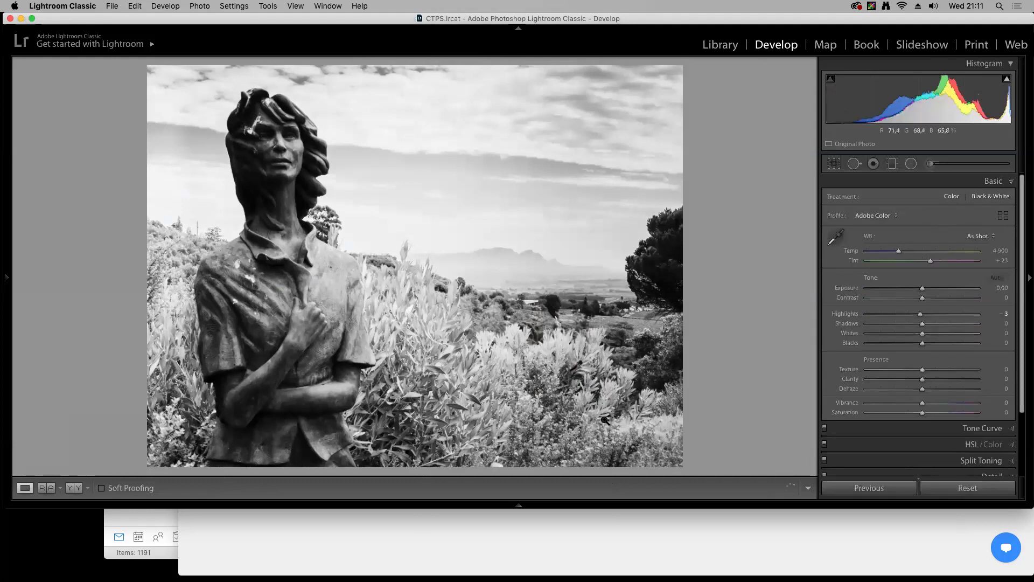
{"action": "key", "text": "g"}
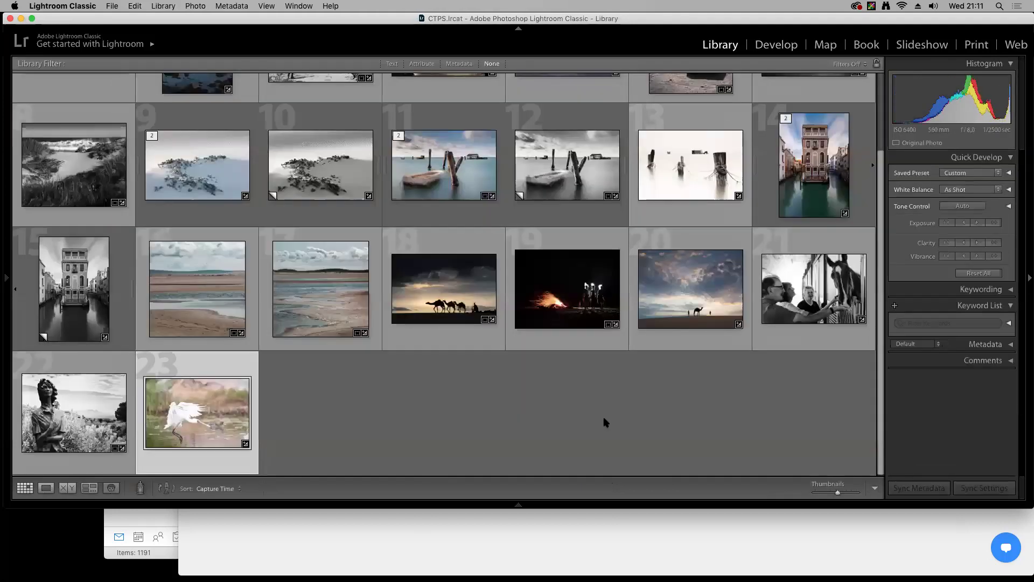
{"action": "key", "text": "d"}
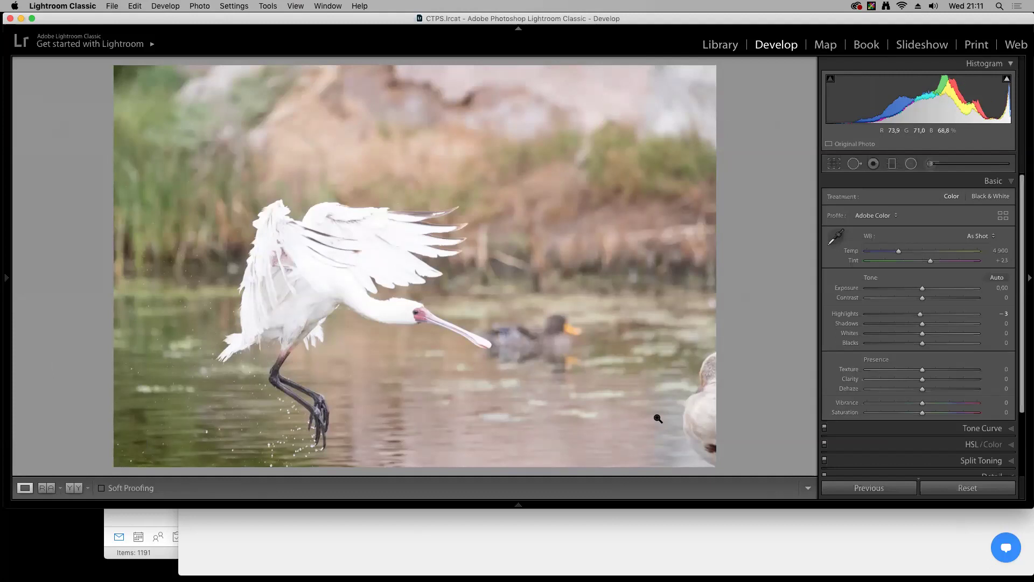
{"action": "left_click", "coordinate": [393, 315]}
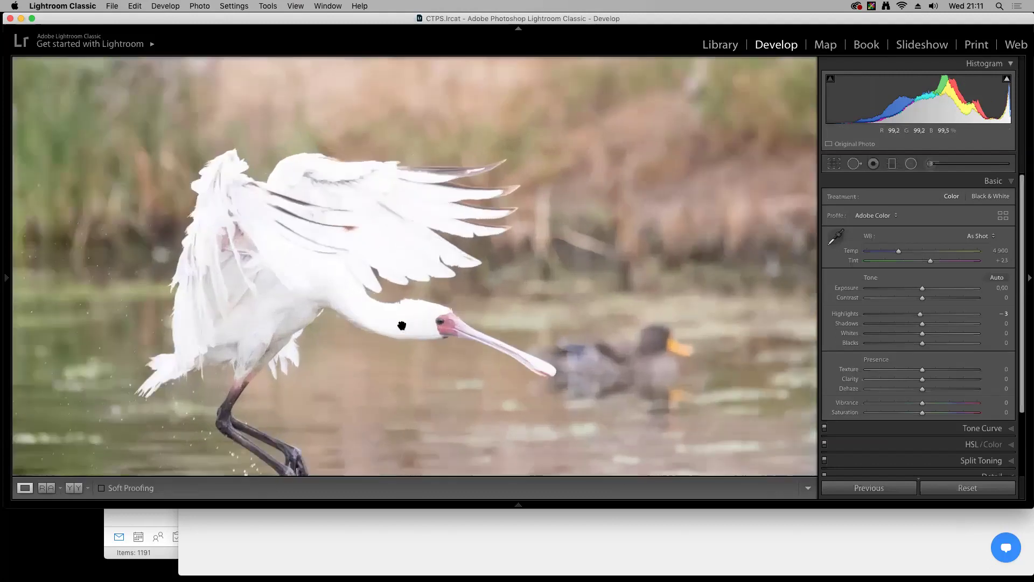
{"action": "left_click", "coordinate": [378, 307]}
Try darkening the spoonbill photo to Exposure -2.15, inspect the feather detail up close, and reset Exposure
{"action": "left_click_drag", "start_coordinate": [922, 289], "coordinate": [898, 289]}
{"action": "left_click", "coordinate": [401, 353]}
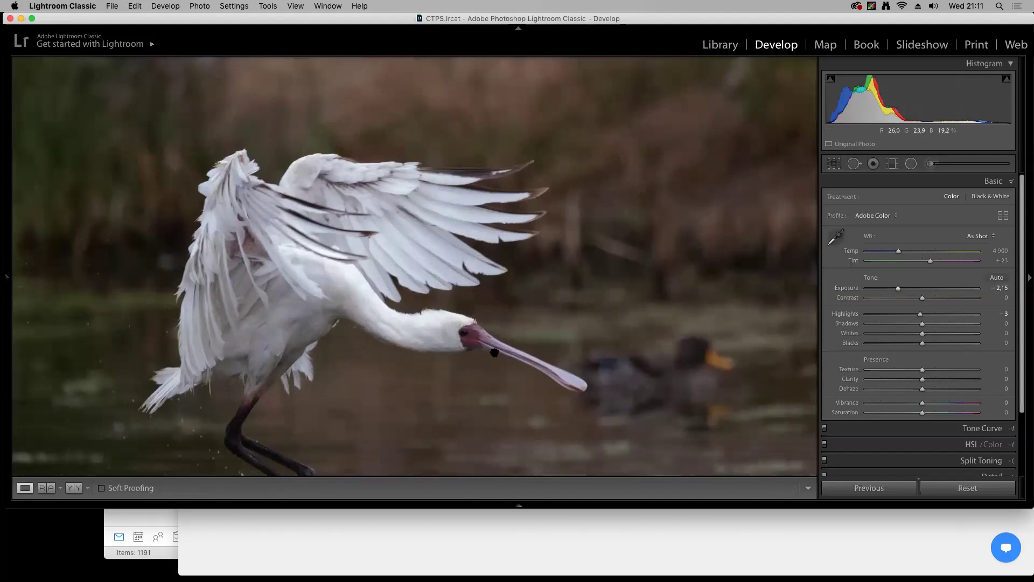
{"action": "double_click", "coordinate": [898, 289]}
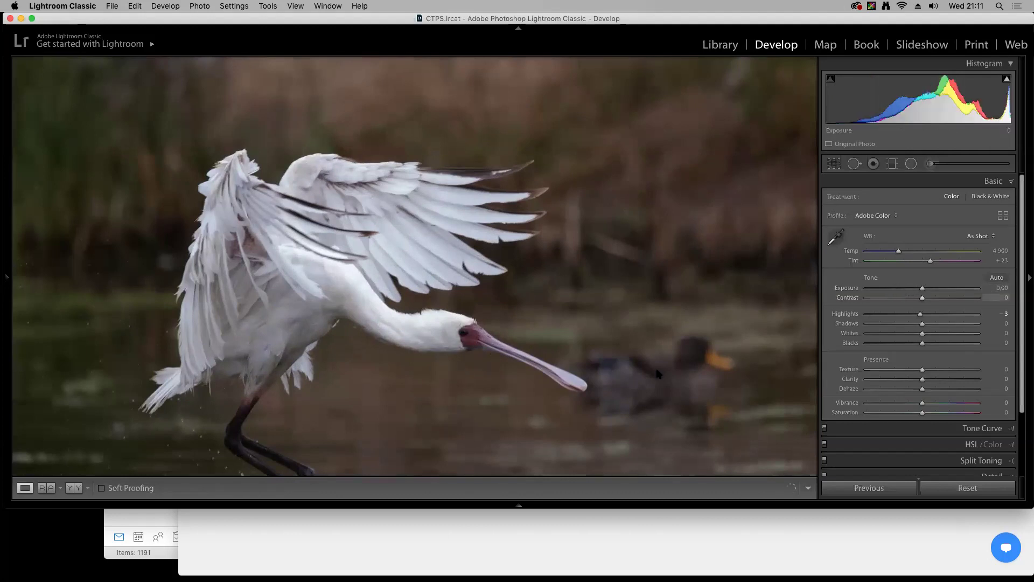
{"action": "left_click", "coordinate": [610, 368]}
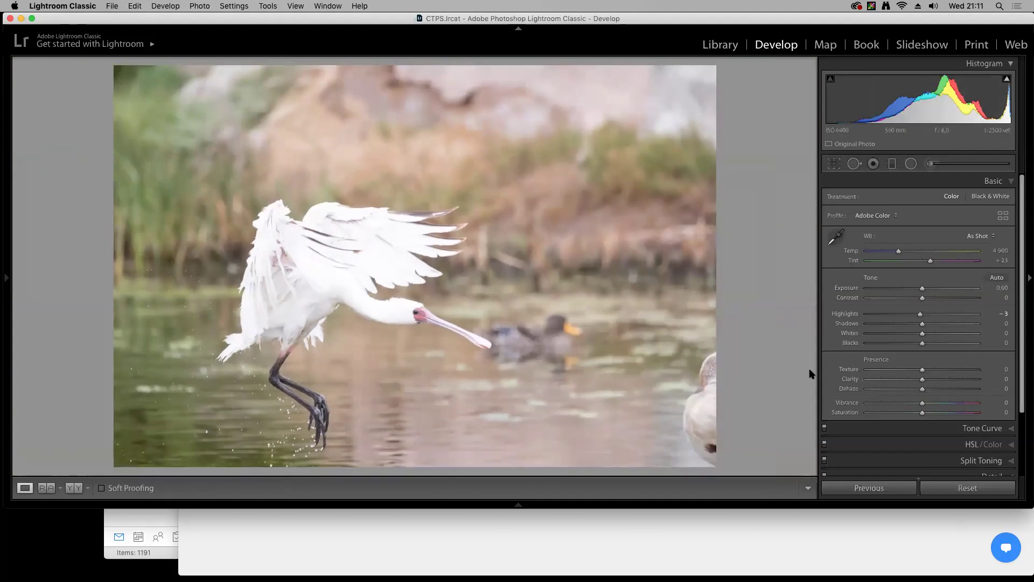
Crop the spoonbill photo slightly tighter to remove the partial bird at the edge, and apply the crop
{"action": "left_click", "coordinate": [833, 163]}
{"action": "left_click_drag", "start_coordinate": [715, 64], "coordinate": [698, 72]}
{"action": "key", "text": "Return"}
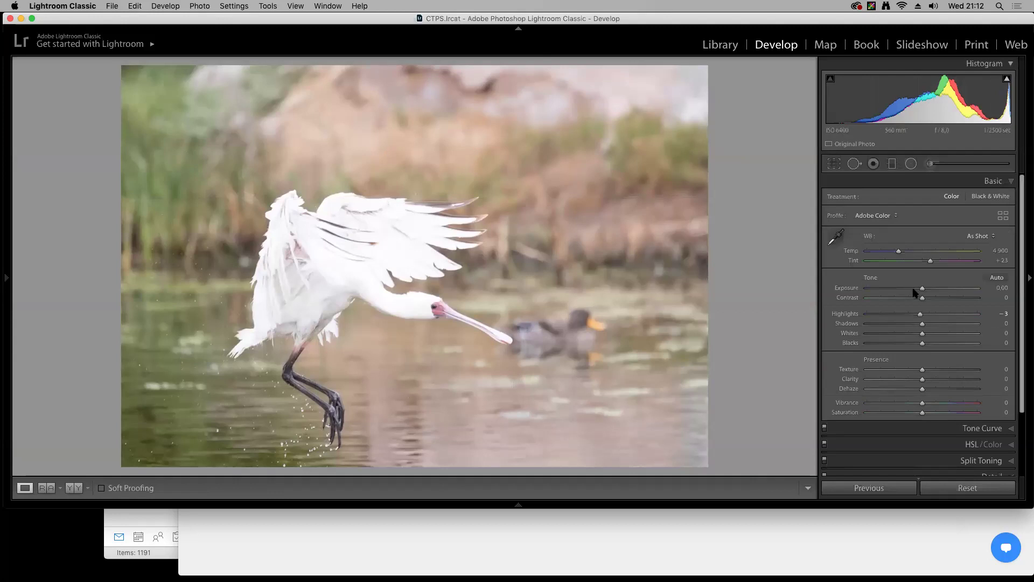
Set the spoonbill photo's Exposure to -1.05, Contrast +21, Highlights -23, Shadows +14 and Whites +19, and compare before and after
{"action": "left_click_drag", "start_coordinate": [922, 288], "coordinate": [912, 289]}
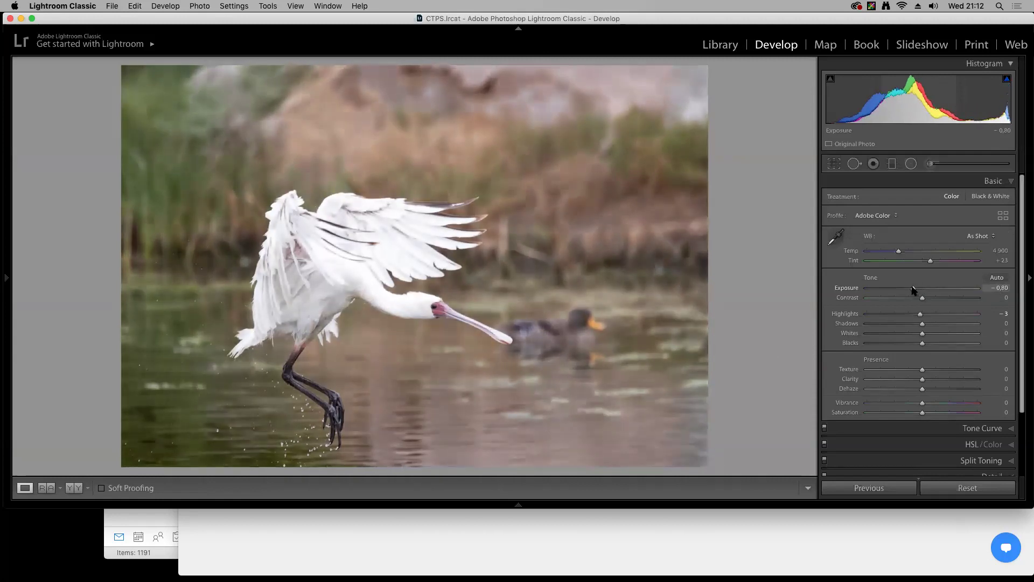
{"action": "mouse_move", "coordinate": [921, 297]}
{"action": "left_mouse_down"}
{"action": "mouse_move", "coordinate": [911, 290]}
{"action": "mouse_move", "coordinate": [931, 298]}
{"action": "left_mouse_up"}
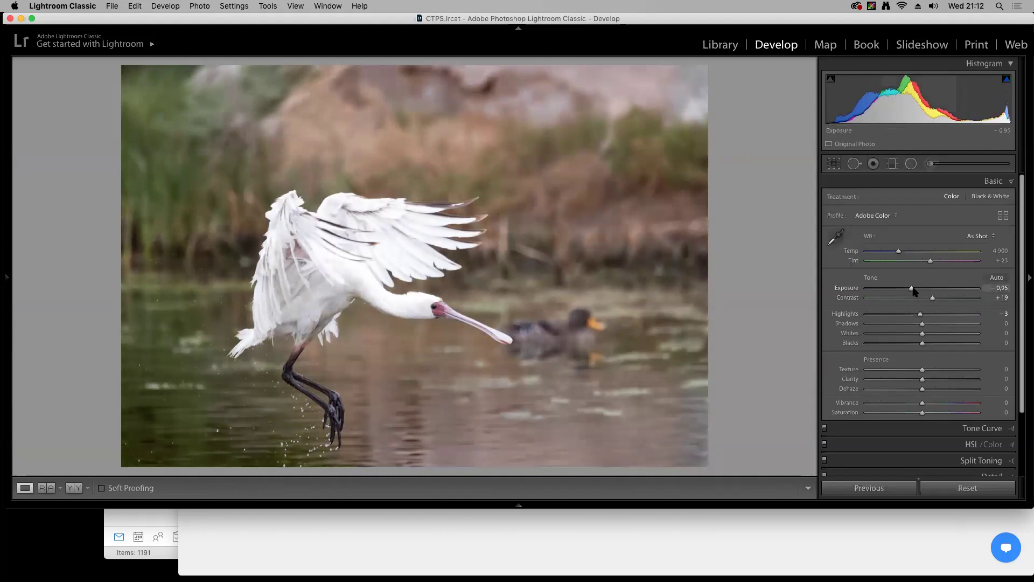
{"action": "left_click_drag", "start_coordinate": [911, 289], "coordinate": [911, 289]}
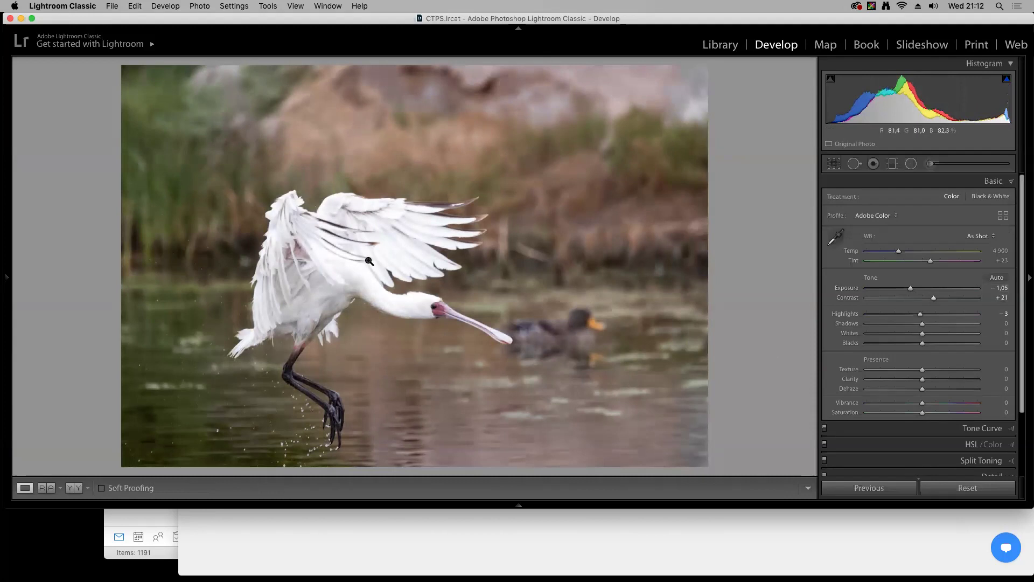
{"action": "left_click_drag", "start_coordinate": [919, 314], "coordinate": [932, 334]}
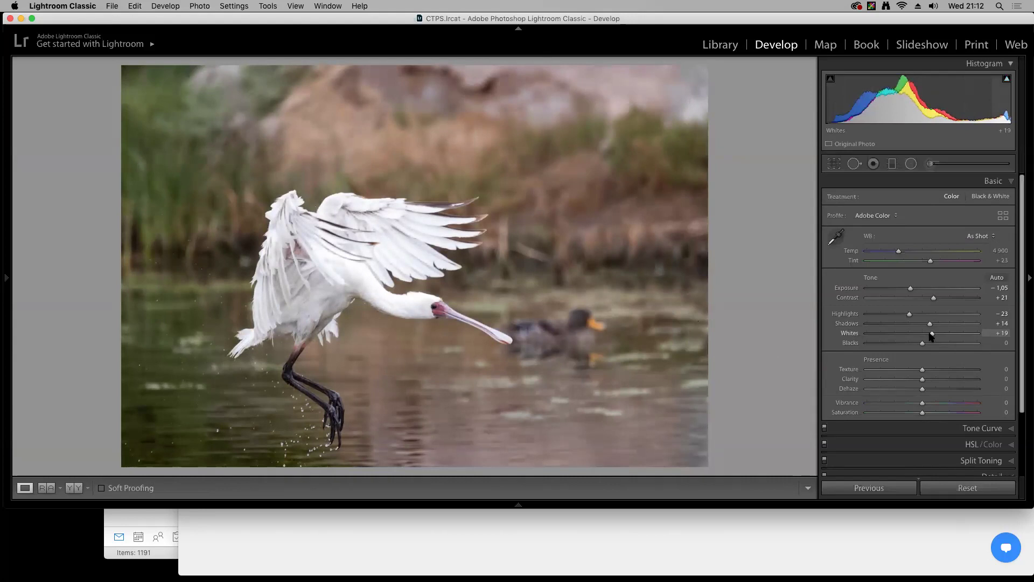
{"action": "key", "text": "shift+f"}
{"action": "key", "text": "y"}
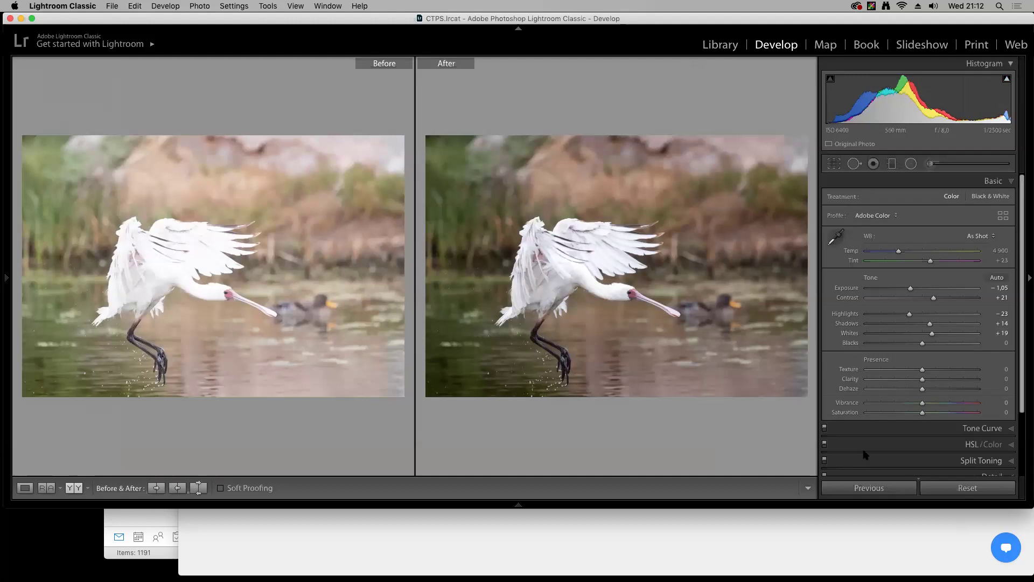
{"action": "key", "text": "y"}
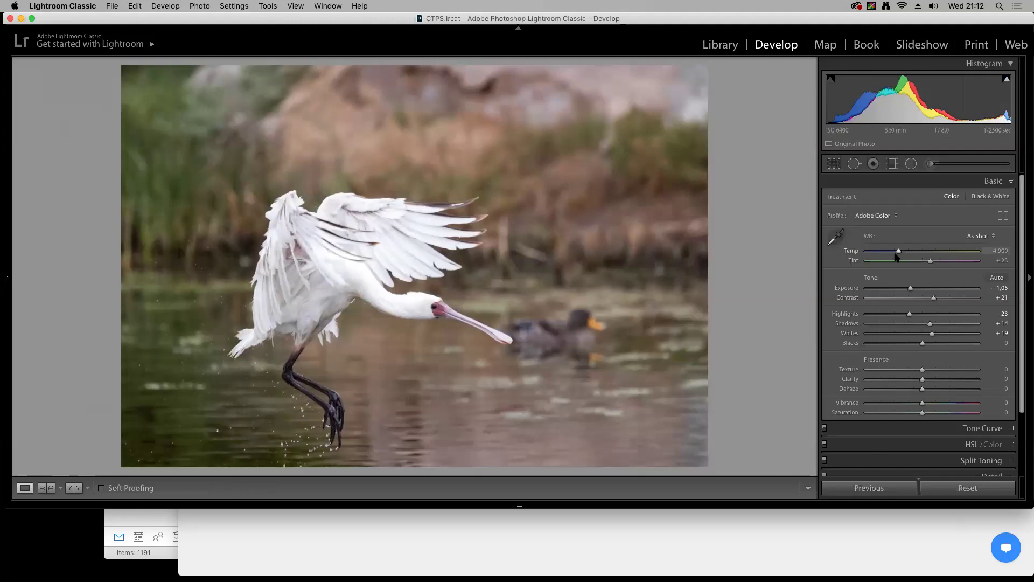
Set Temp to 5079, Blacks to +4, Texture to +16 and Clarity to +1, and check the bird's detail up close
{"action": "left_click_drag", "start_coordinate": [899, 251], "coordinate": [901, 253]}
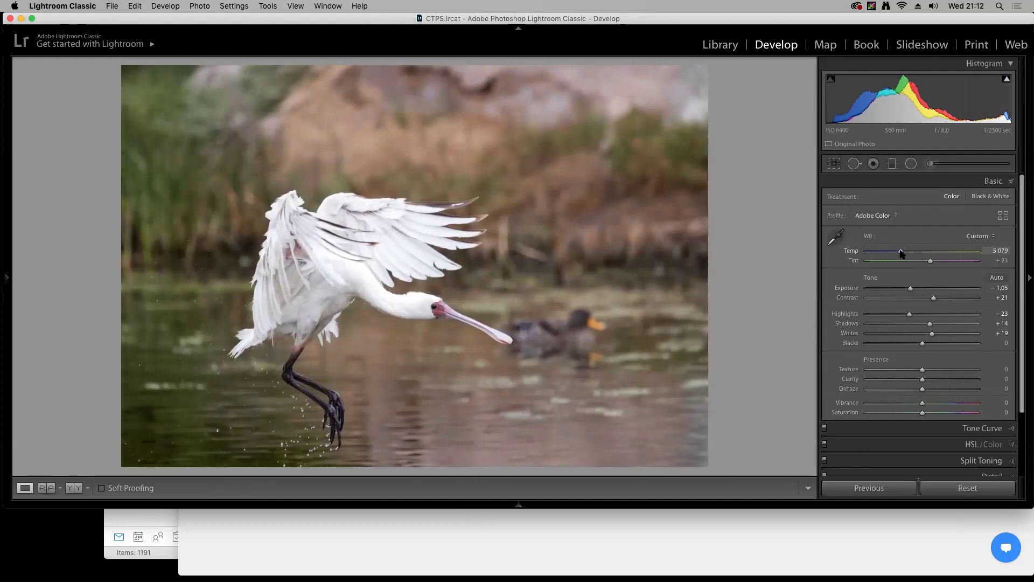
{"action": "left_click_drag", "start_coordinate": [921, 343], "coordinate": [929, 373]}
{"action": "mouse_move", "coordinate": [923, 381]}
{"action": "left_mouse_down"}
{"action": "mouse_move", "coordinate": [946, 382]}
{"action": "mouse_move", "coordinate": [925, 383]}
{"action": "left_mouse_up"}
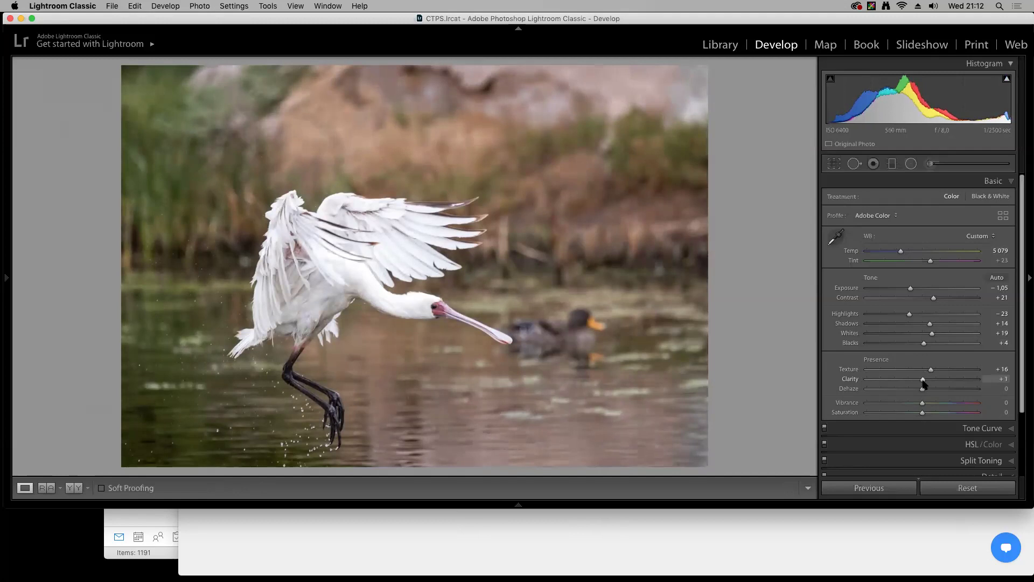
{"action": "left_click", "coordinate": [331, 312]}
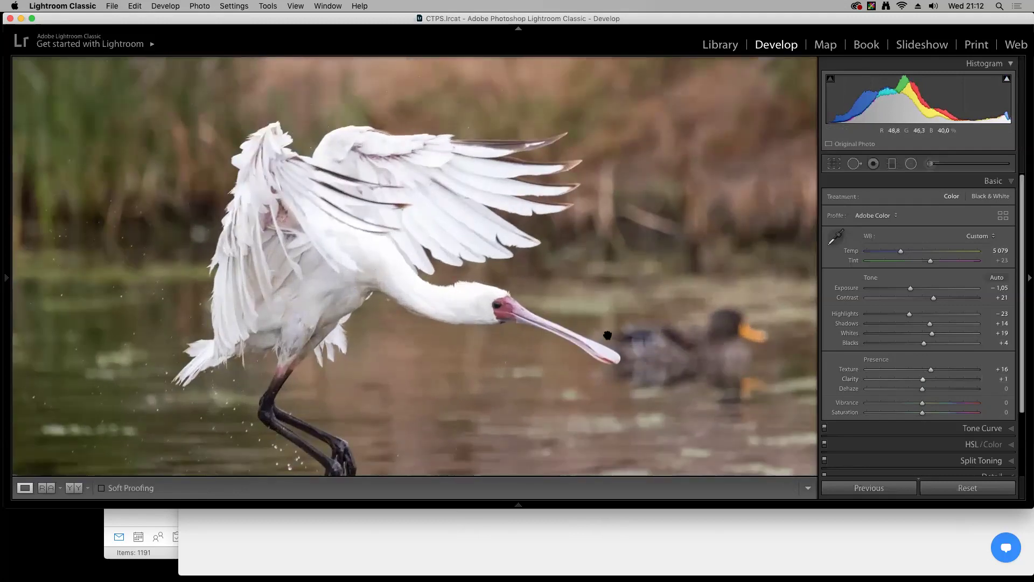
{"action": "left_click", "coordinate": [620, 337]}
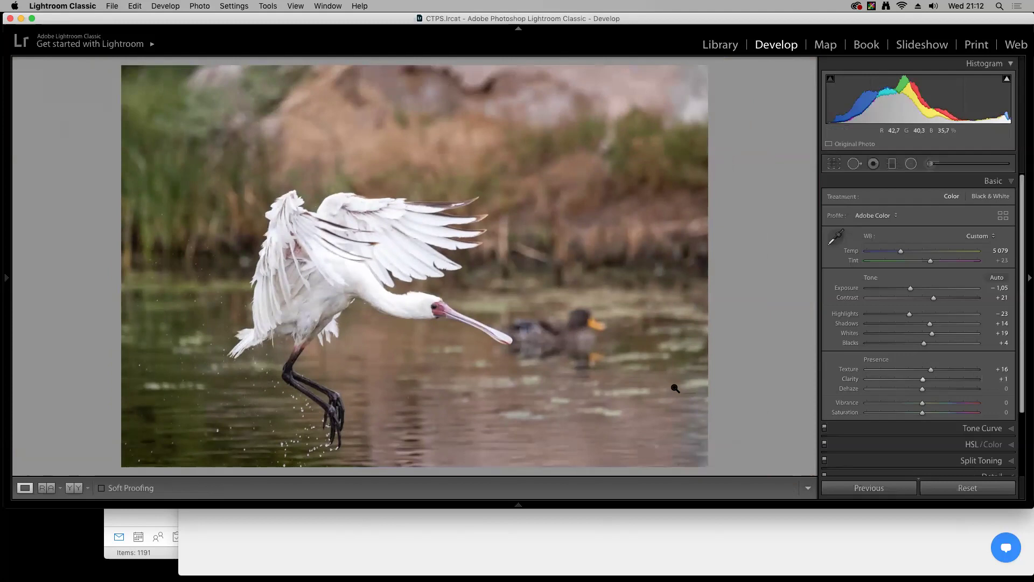
Open the Hue adjustments of HSL/Color for the spoonbill photo
{"action": "scroll", "coordinate": [975, 348], "scroll_direction": "down", "scroll_amount": 3}
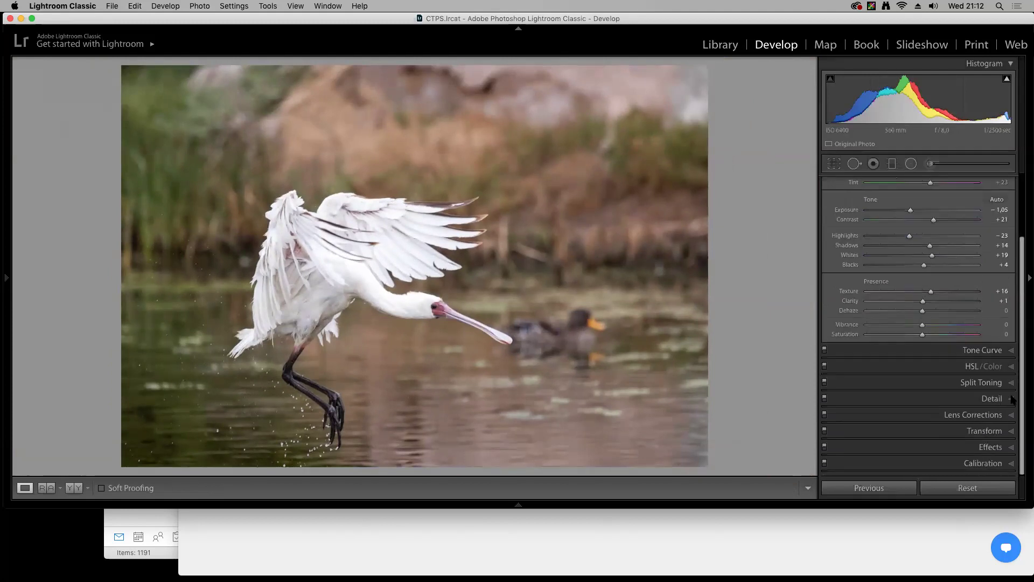
{"action": "left_click", "coordinate": [978, 350]}
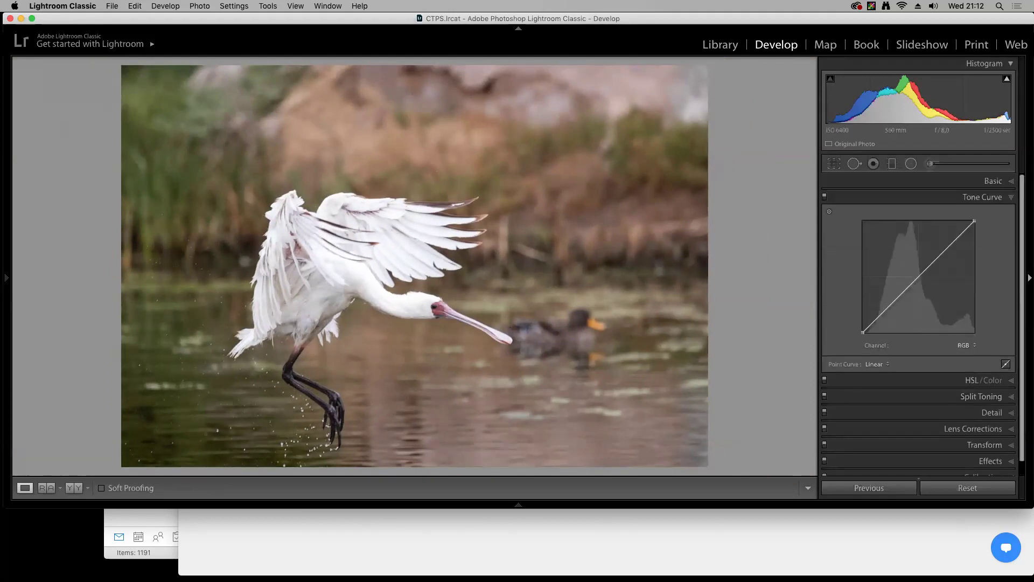
{"action": "left_click", "coordinate": [976, 381]}
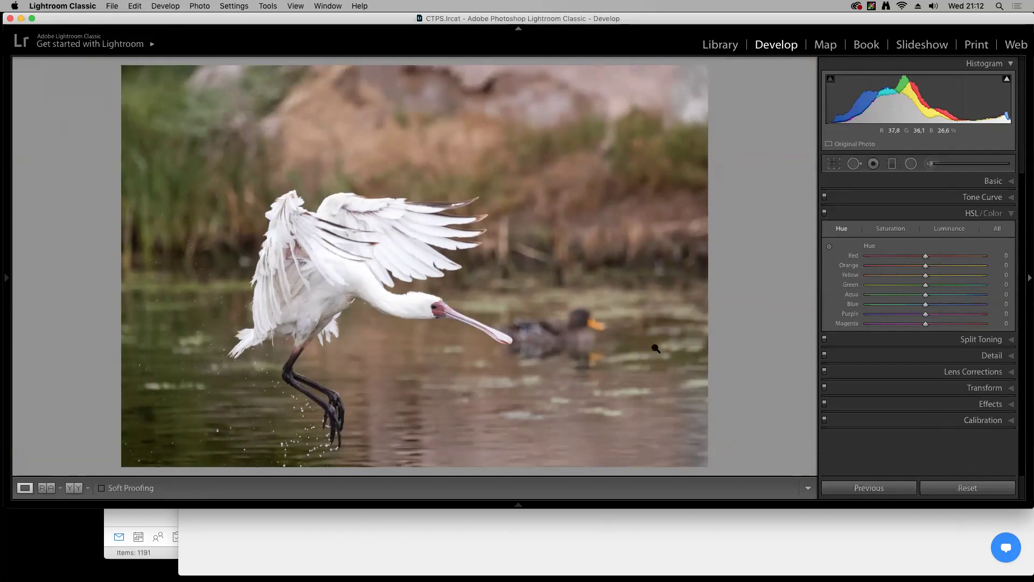
{"action": "left_click", "coordinate": [997, 228]}
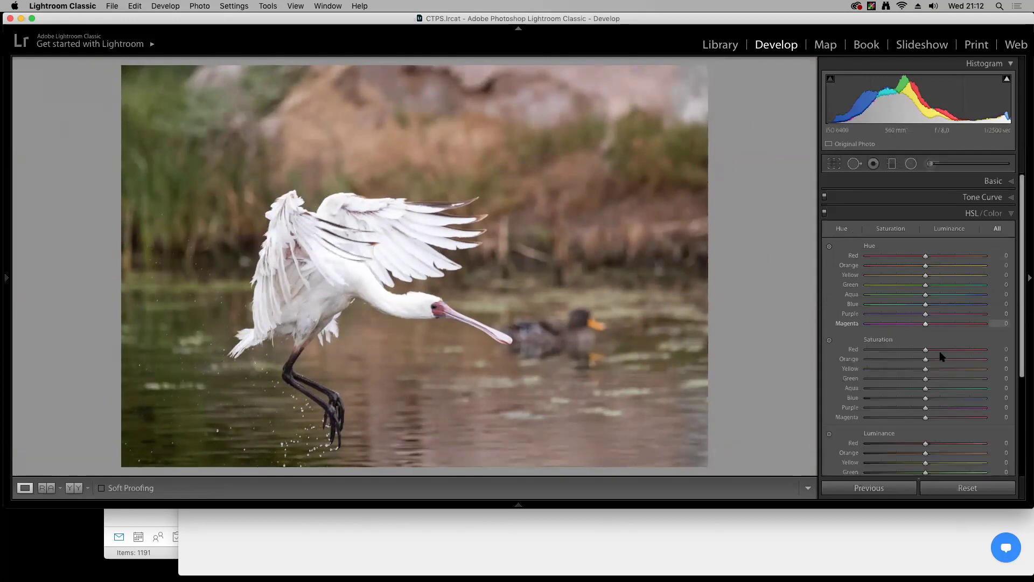
{"action": "left_click", "coordinate": [841, 228]}
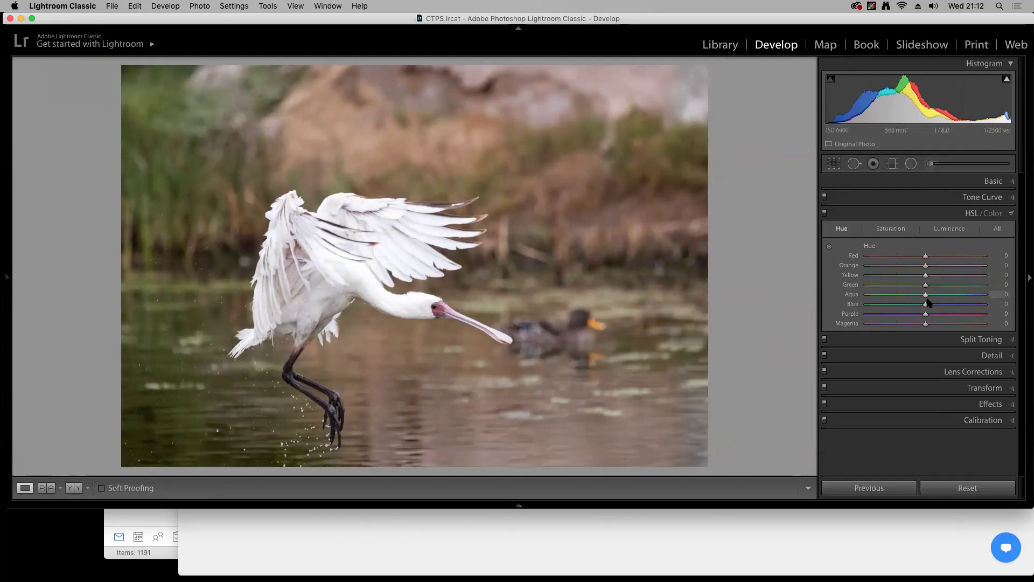
Try shifting the Yellow hue to -37 and the Green hue to -97, and bring both back near zero
{"action": "left_click_drag", "start_coordinate": [926, 284], "coordinate": [869, 285]}
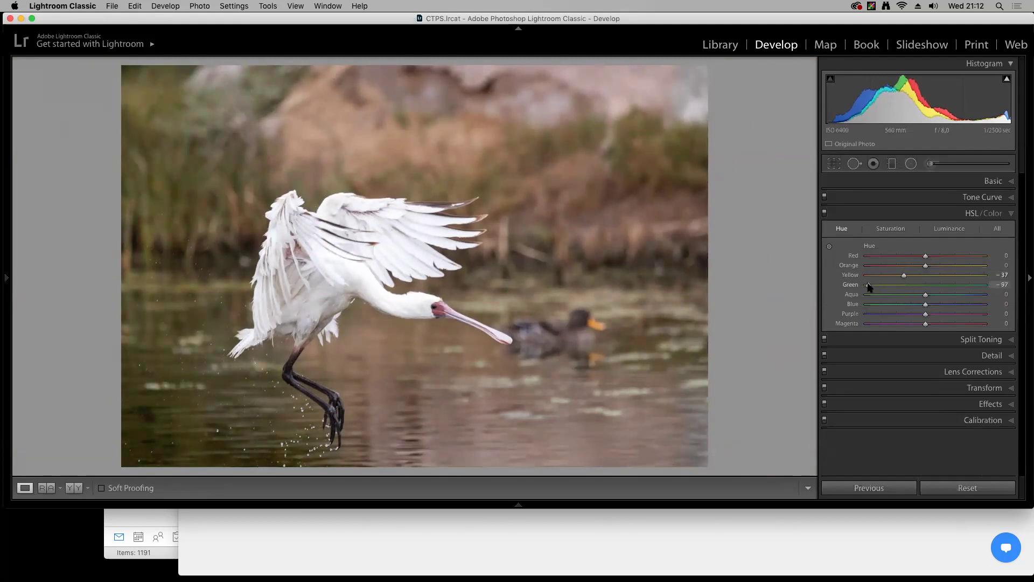
{"action": "left_click_drag", "start_coordinate": [904, 275], "coordinate": [926, 285]}
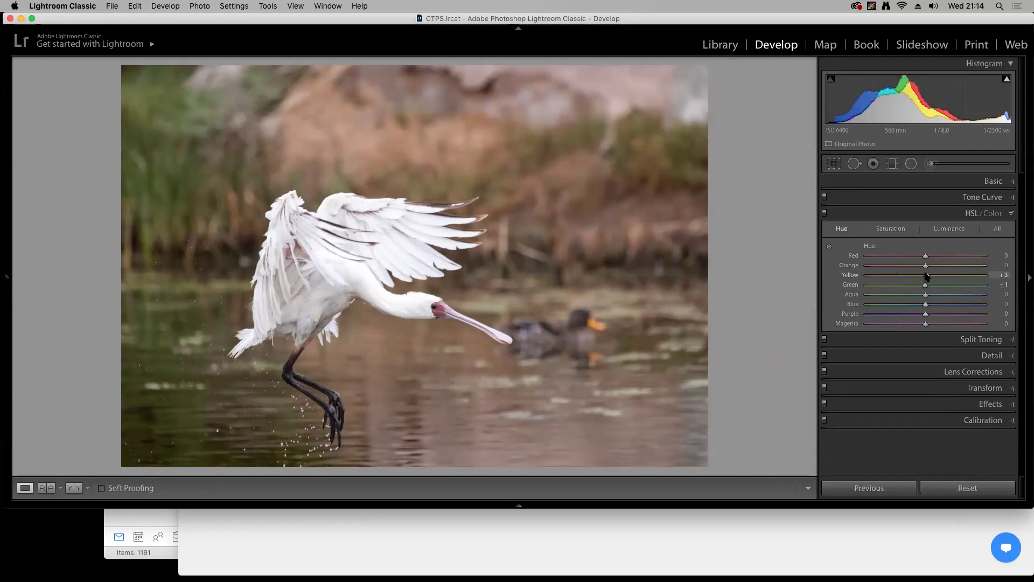
Use targeted hue adjustment on the background and grass to set Orange +16, Yellow -41 and Green -65, and toggle HSL to compare
{"action": "left_click", "coordinate": [829, 246]}
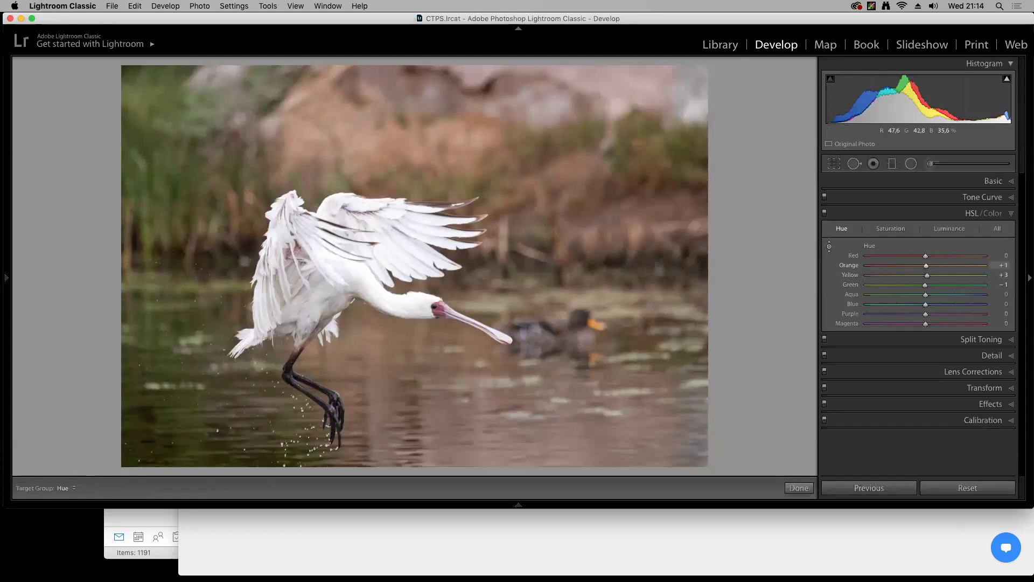
{"action": "left_click_drag", "start_coordinate": [584, 161], "coordinate": [584, 157]}
{"action": "left_click_drag", "start_coordinate": [172, 197], "coordinate": [173, 233]}
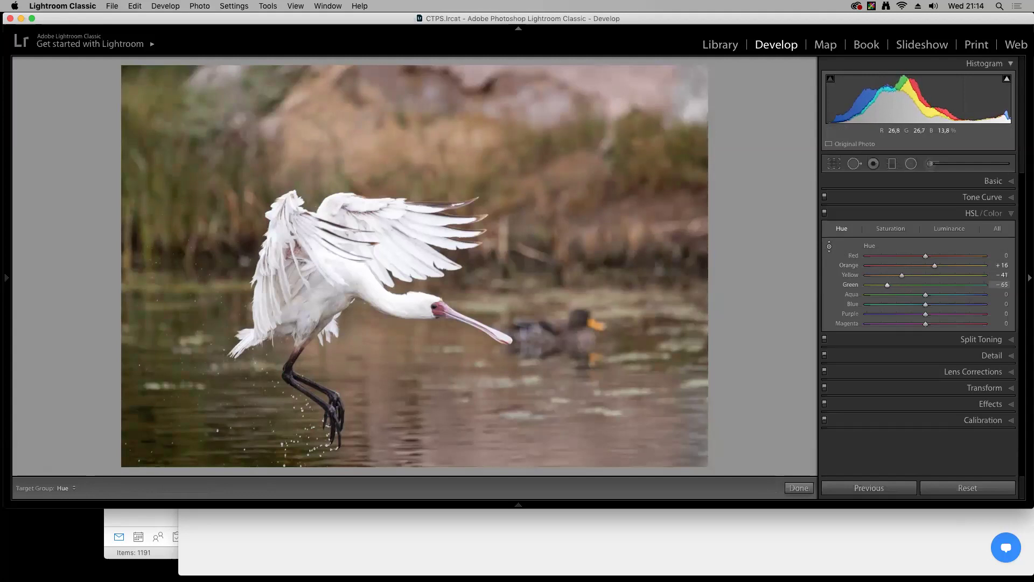
{"action": "left_click", "coordinate": [825, 212]}
{"action": "left_click", "coordinate": [829, 215]}
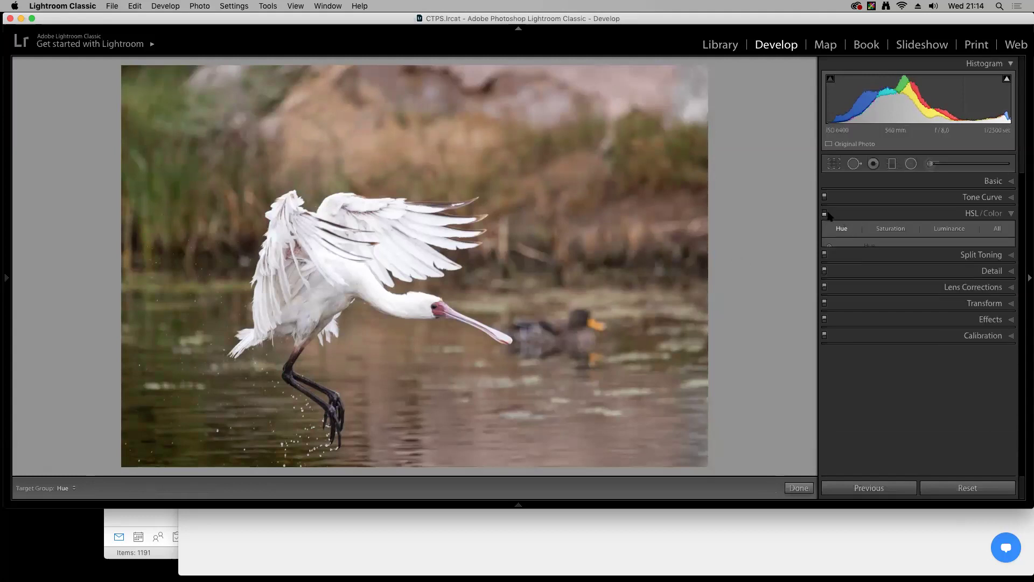
Collapse the HSL/Color adjustments and toggle them off and on to compare the spoonbill photo's colours
{"action": "left_click", "coordinate": [824, 213]}
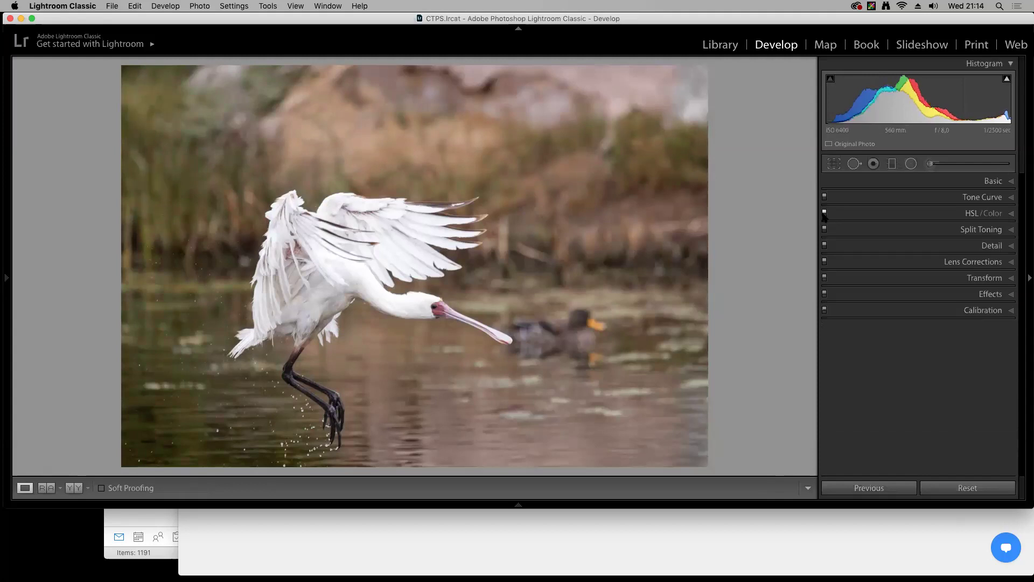
{"action": "left_click", "coordinate": [824, 215]}
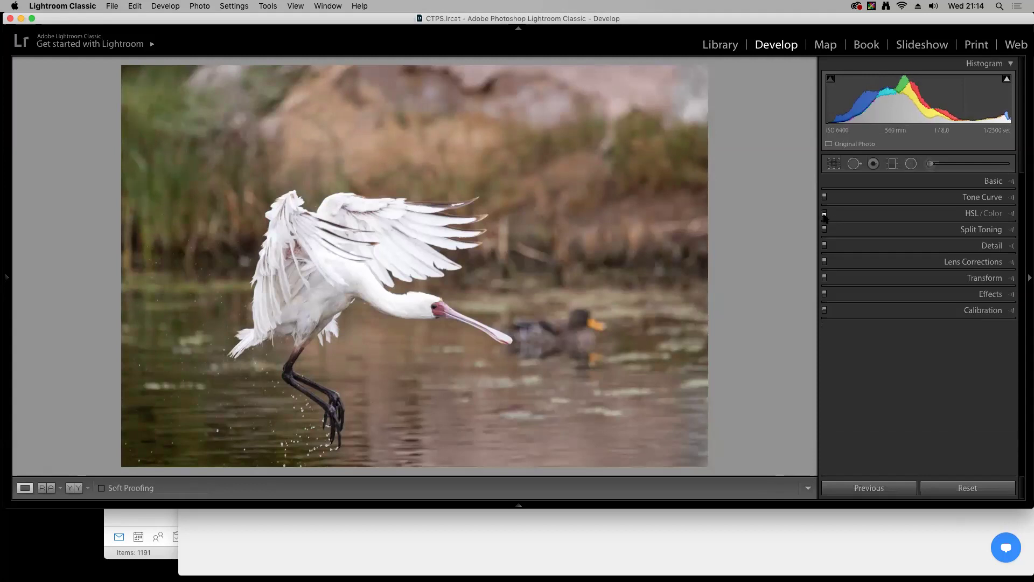
{"action": "left_click", "coordinate": [824, 214]}
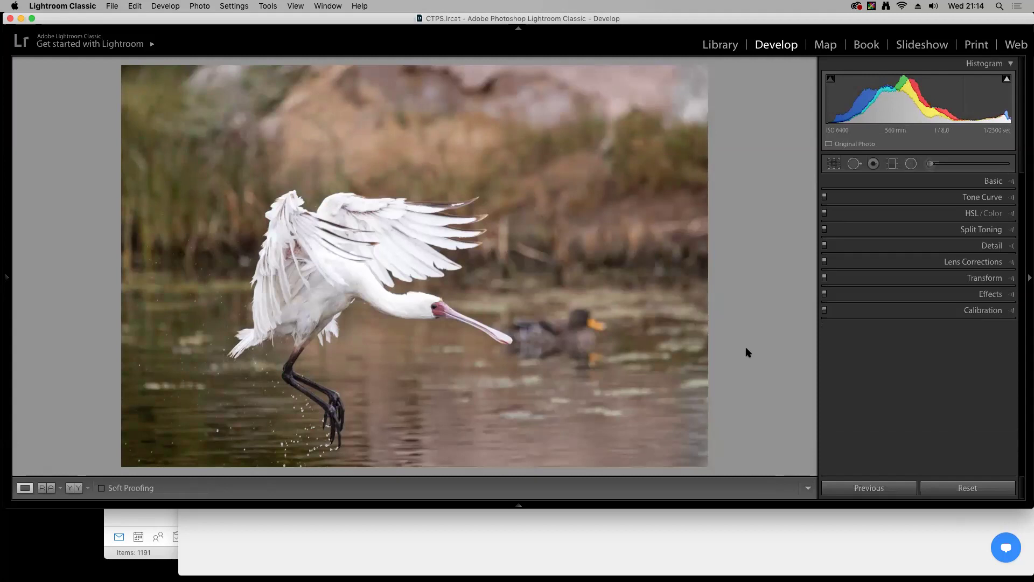
Add a graduated filter inward from the photo's right edge with Exposure -0.69, Contrast 3, Texture 1 and Clarity -48
{"action": "left_click", "coordinate": [891, 169]}
{"action": "left_click_drag", "start_coordinate": [681, 268], "coordinate": [437, 269]}
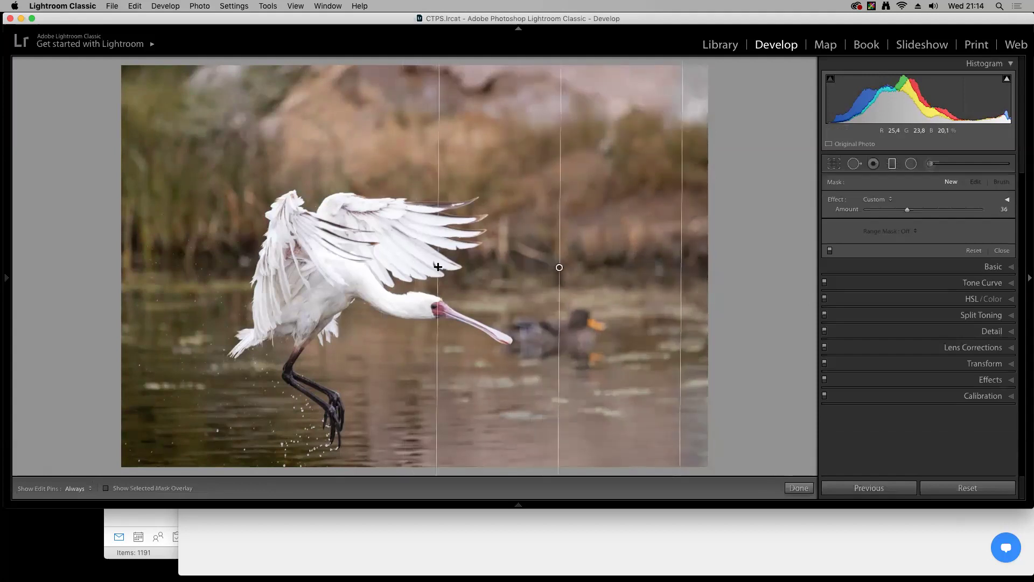
{"action": "left_click", "coordinate": [1005, 199]}
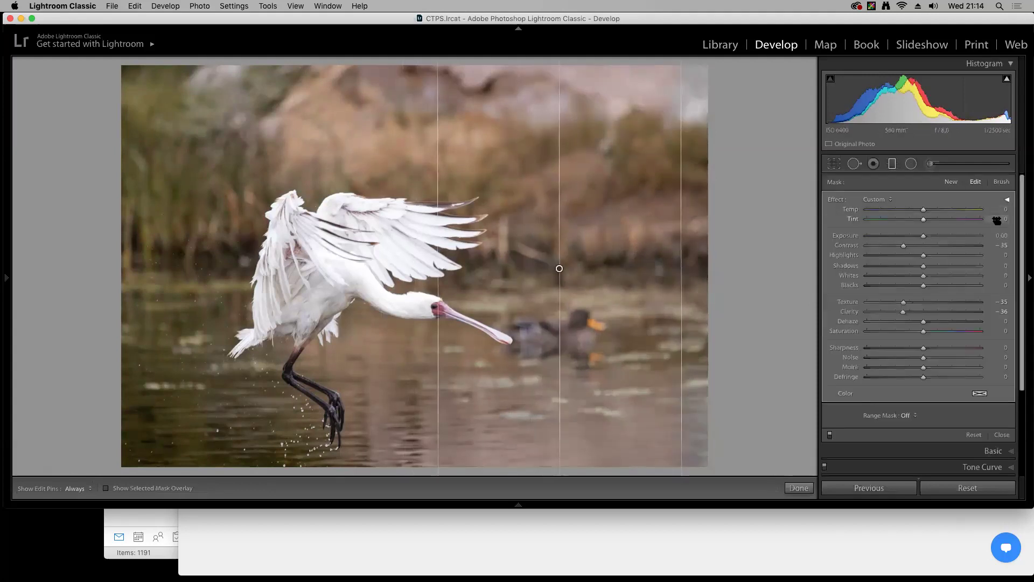
{"action": "left_click_drag", "start_coordinate": [904, 248], "coordinate": [919, 245]}
{"action": "mouse_move", "coordinate": [907, 313]}
{"action": "left_mouse_down"}
{"action": "mouse_move", "coordinate": [889, 313]}
{"action": "mouse_move", "coordinate": [923, 305]}
{"action": "left_mouse_up"}
{"action": "left_click_drag", "start_coordinate": [919, 245], "coordinate": [913, 237]}
Shift and widen the graduated filter so its fade reaches the bird's raised wing, and set its Exposure to -0.98
{"action": "left_click_drag", "start_coordinate": [568, 271], "coordinate": [496, 270]}
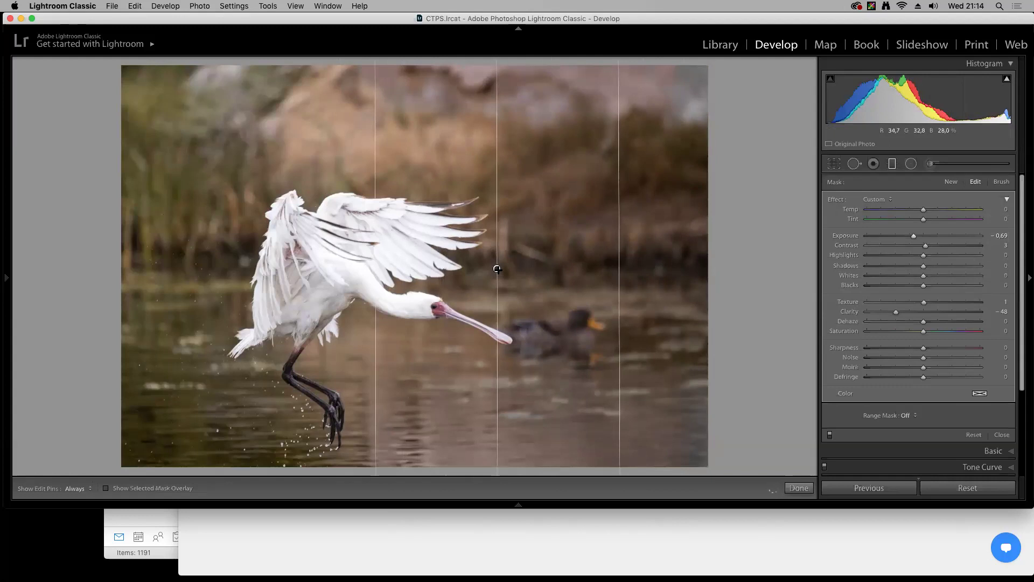
{"action": "left_click_drag", "start_coordinate": [373, 282], "coordinate": [318, 285]}
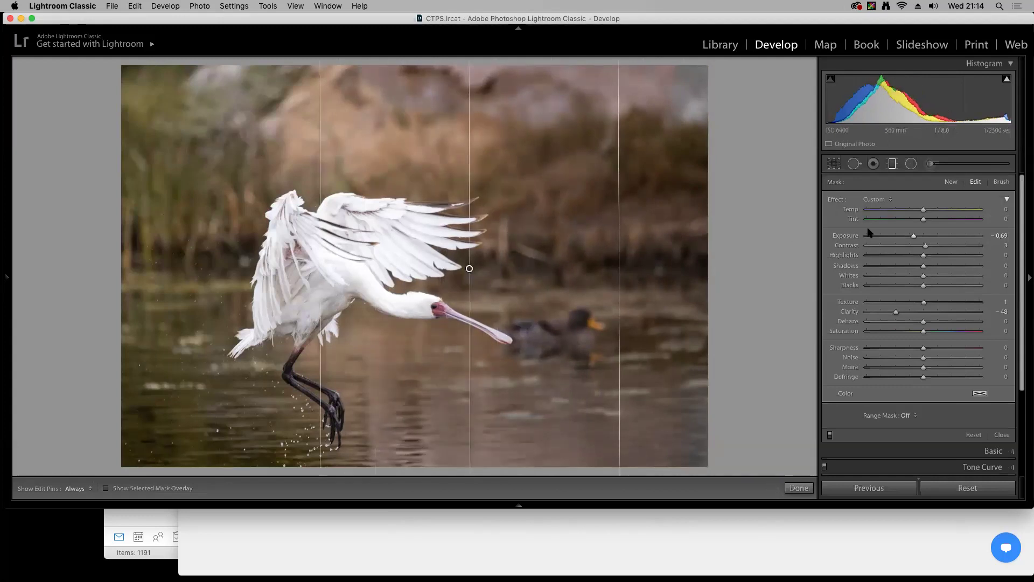
{"action": "left_click_drag", "start_coordinate": [914, 237], "coordinate": [908, 240]}
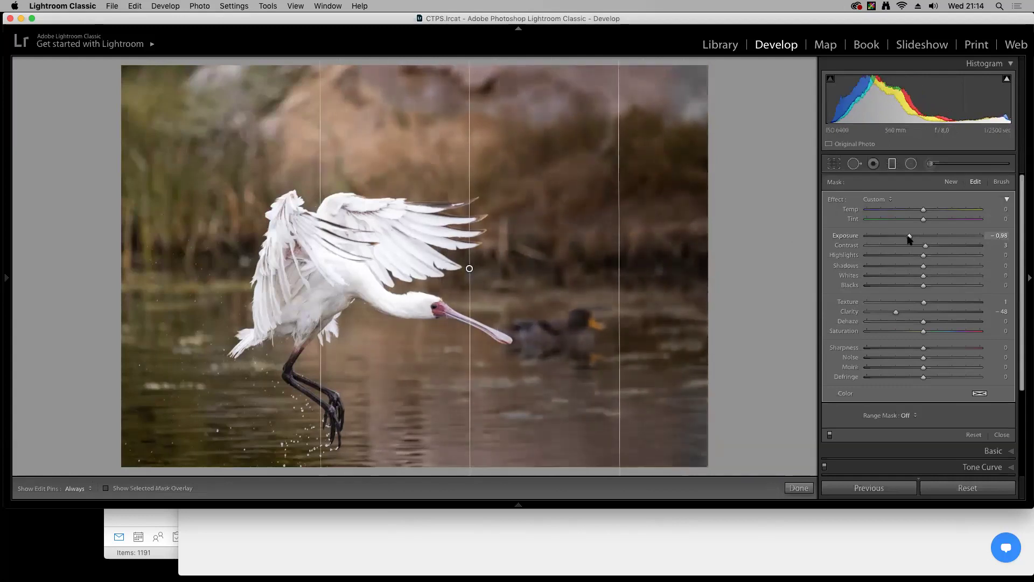
{"action": "left_click_drag", "start_coordinate": [318, 273], "coordinate": [304, 274]}
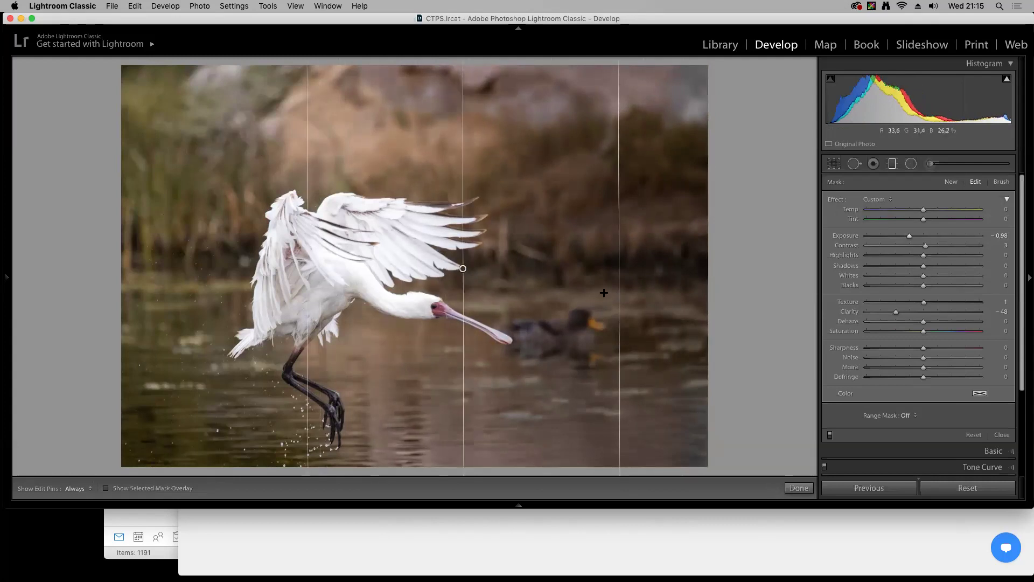
Restrict the graduated filter with a Luminance range mask, Range 0/72 and Smoothness 42, and finish the filter
{"action": "left_click", "coordinate": [915, 416]}
{"action": "left_click", "coordinate": [931, 431]}
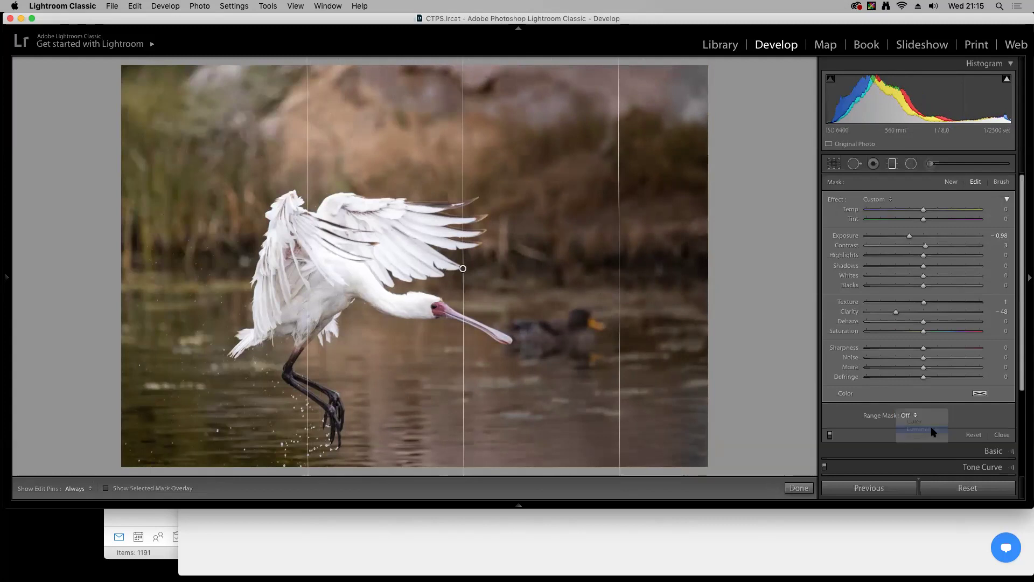
{"action": "left_click_drag", "start_coordinate": [982, 449], "coordinate": [915, 458]}
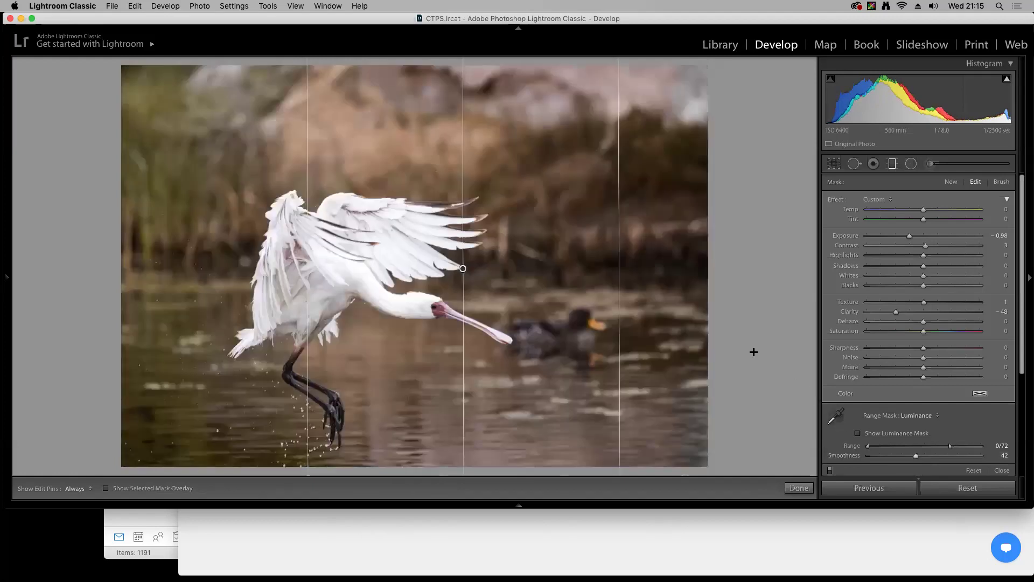
{"action": "left_click", "coordinate": [798, 487]}
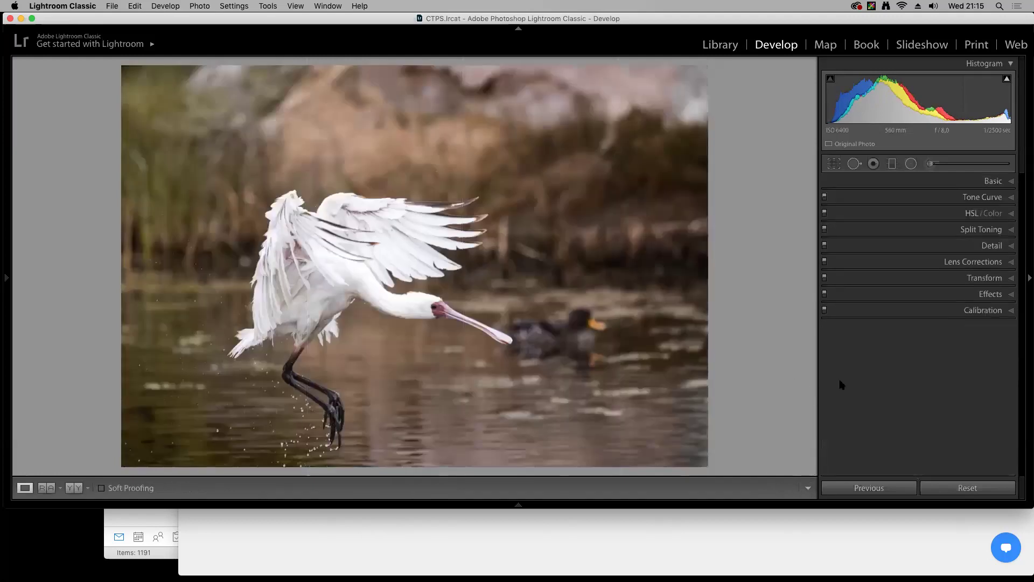
Toggle the graduated filter off and on to compare its effect on the background
{"action": "left_click", "coordinate": [893, 164]}
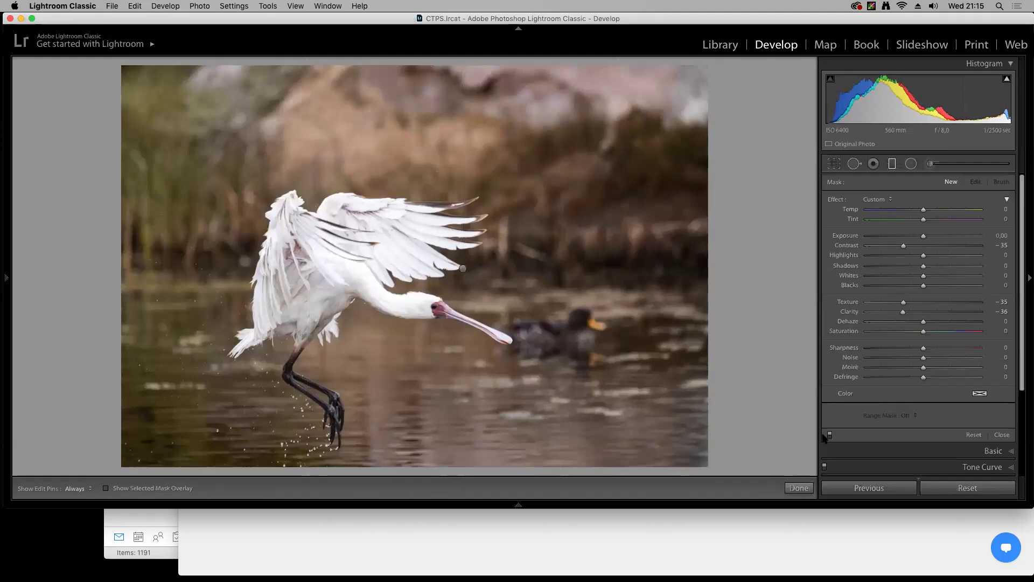
{"action": "left_click", "coordinate": [830, 435]}
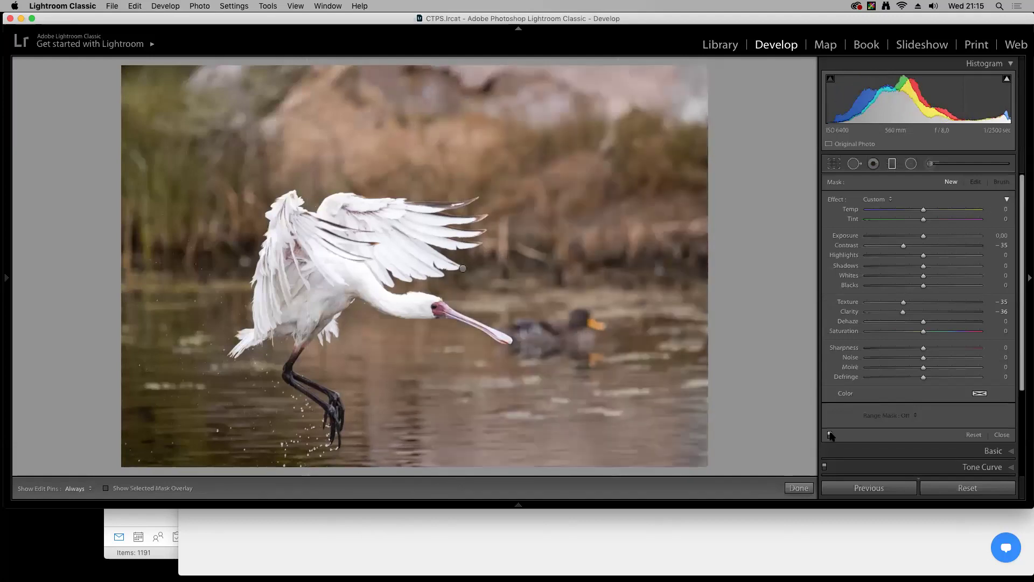
{"action": "left_click", "coordinate": [829, 435]}
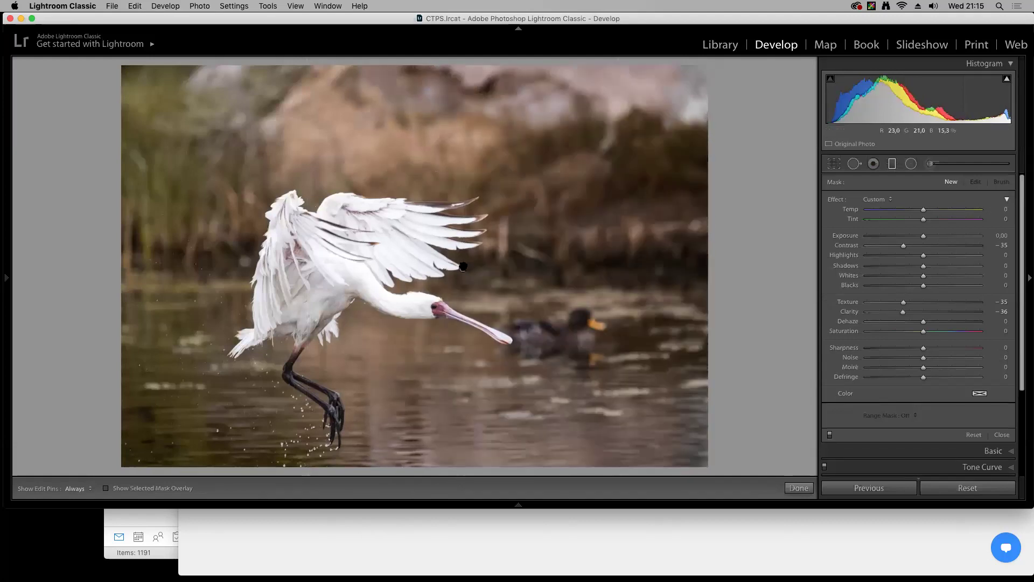
Move the graduated filter slightly further across the bird toward the photo's left, and compare the photo before and after
{"action": "left_click", "coordinate": [464, 266]}
{"action": "left_click_drag", "start_coordinate": [442, 270], "coordinate": [433, 269]}
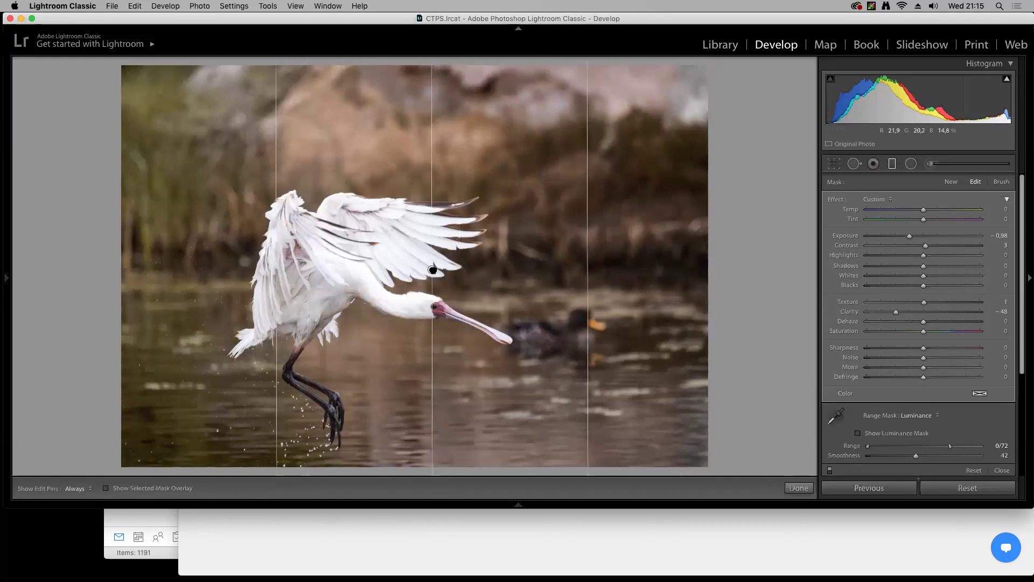
{"action": "left_click", "coordinate": [797, 487]}
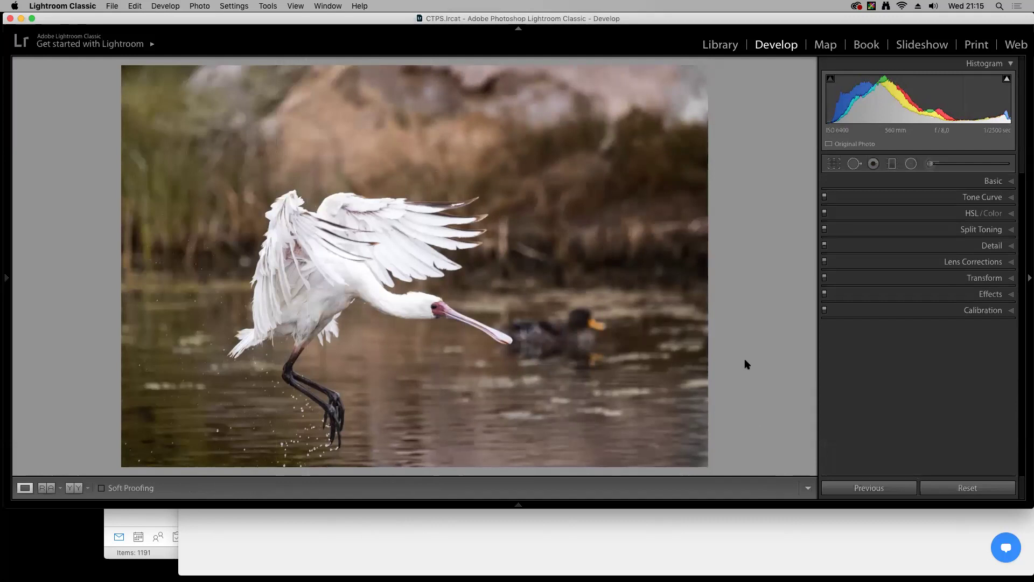
{"action": "key", "text": "y"}
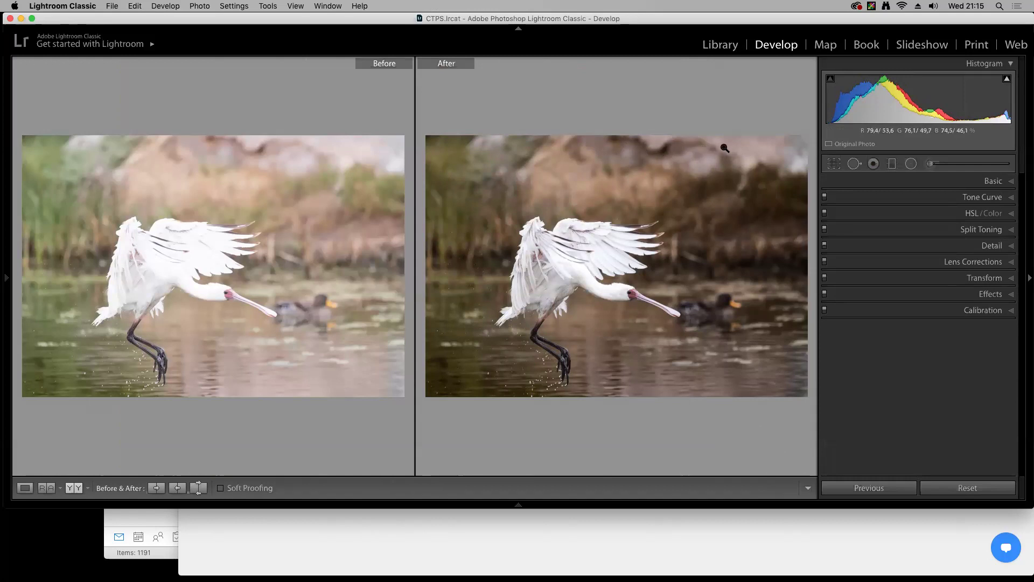
Add a graduated filter down from the photo's top edge with Contrast, Texture and Clarity 0 and Exposure -1.36, and compare before and after
{"action": "left_click", "coordinate": [833, 164]}
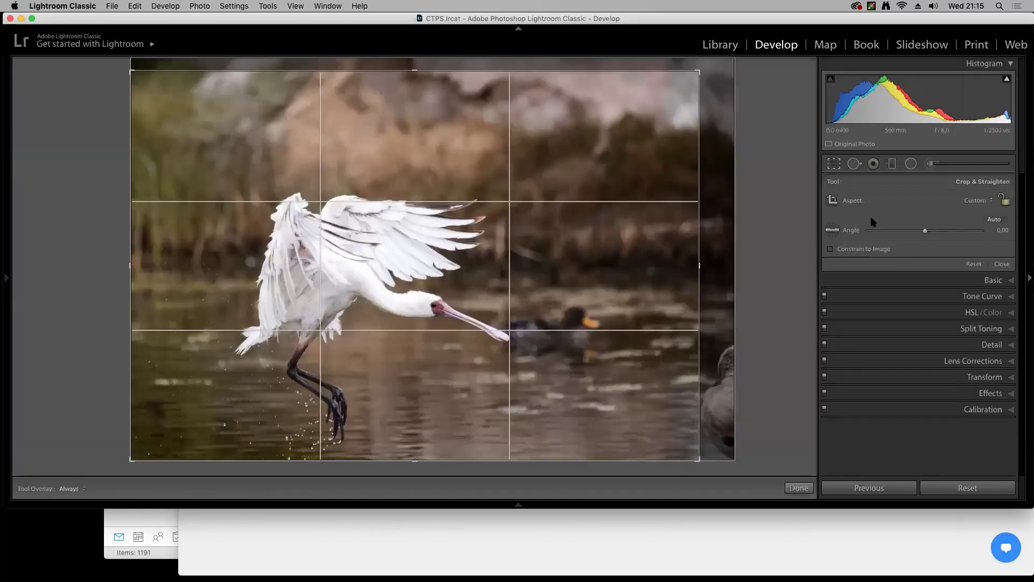
{"action": "left_click", "coordinate": [891, 163]}
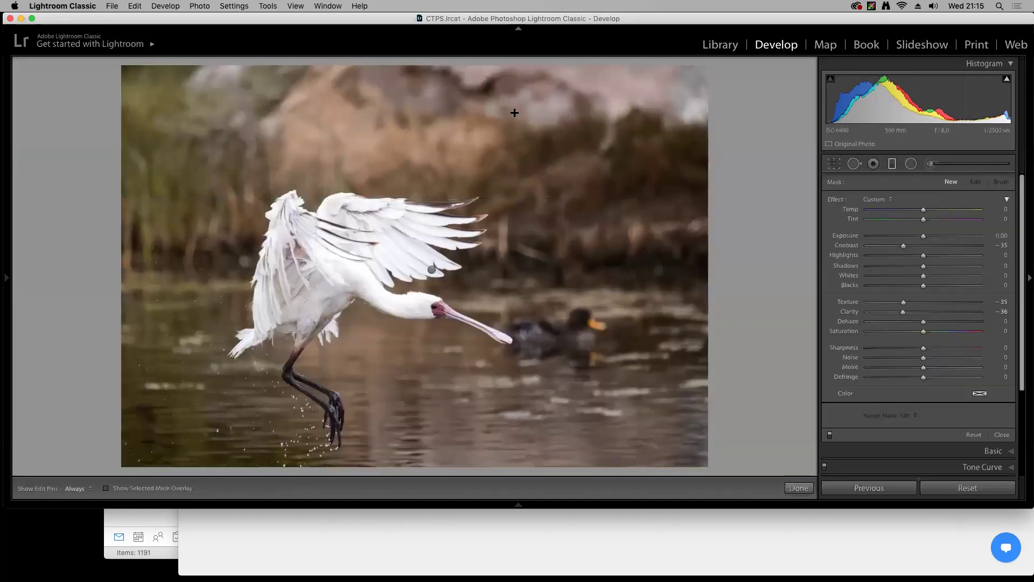
{"action": "left_click_drag", "start_coordinate": [512, 77], "coordinate": [511, 183]}
{"action": "double_click", "coordinate": [903, 245]}
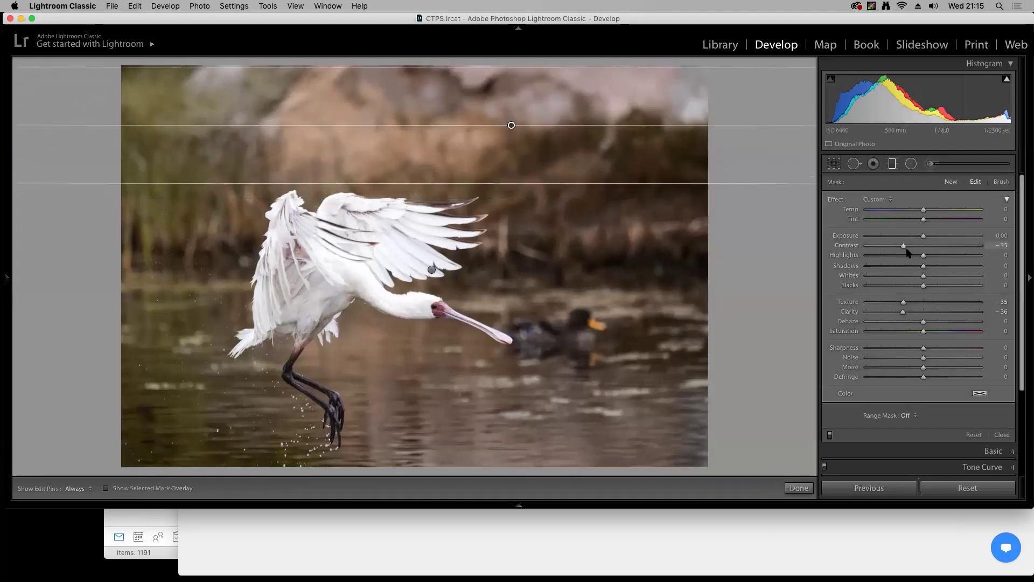
{"action": "double_click", "coordinate": [903, 301]}
{"action": "double_click", "coordinate": [903, 312]}
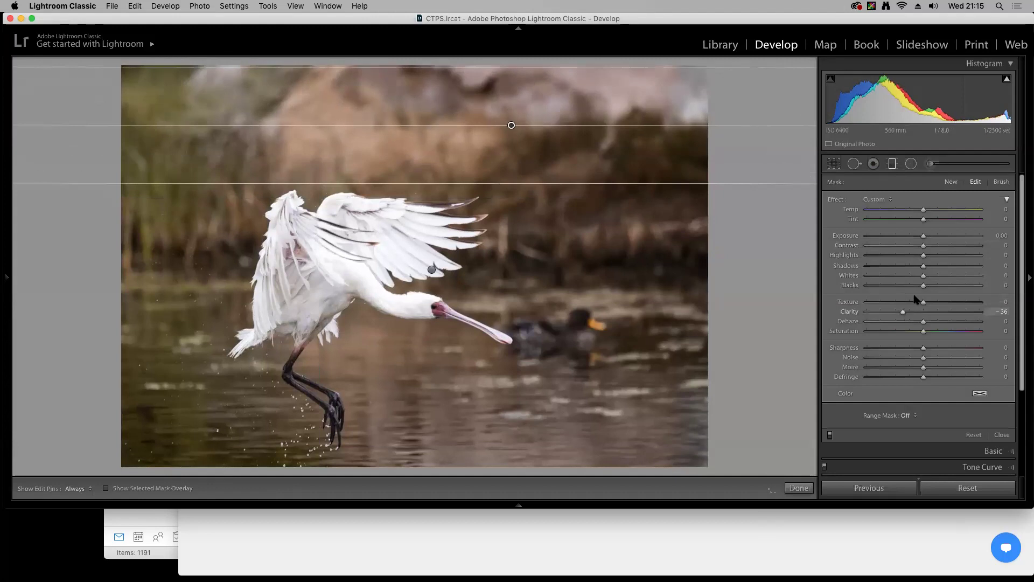
{"action": "left_click_drag", "start_coordinate": [922, 235], "coordinate": [904, 239]}
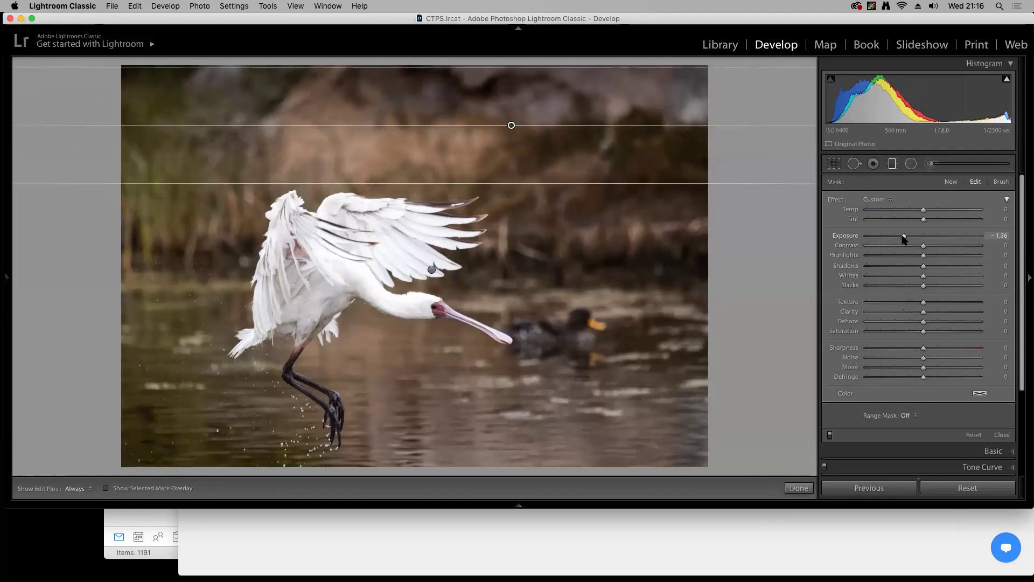
{"action": "key", "text": "m"}
{"action": "key", "text": "y"}
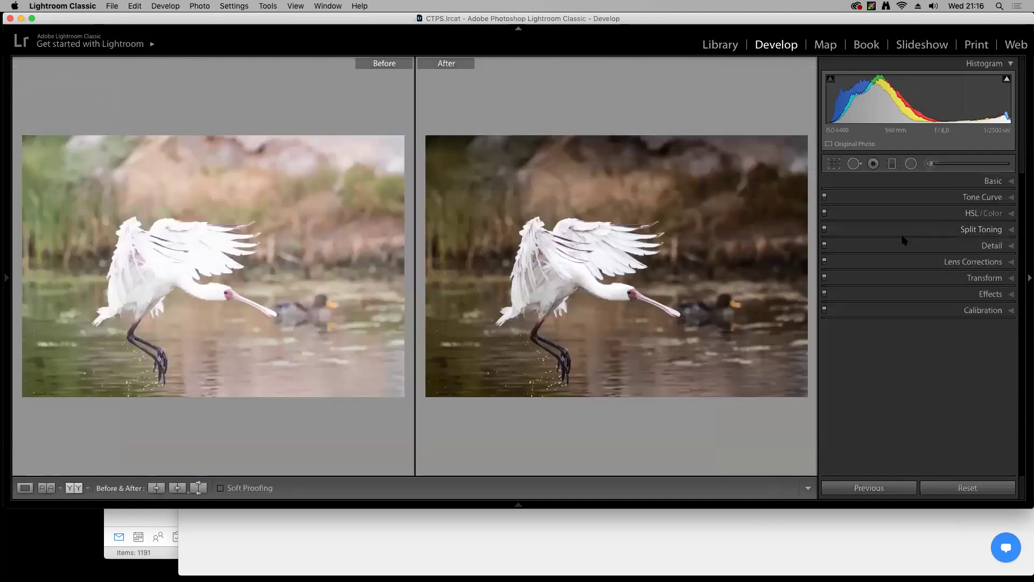
Return to the Library grid and hide the side panels to view all the photos together
{"action": "key", "text": "g"}
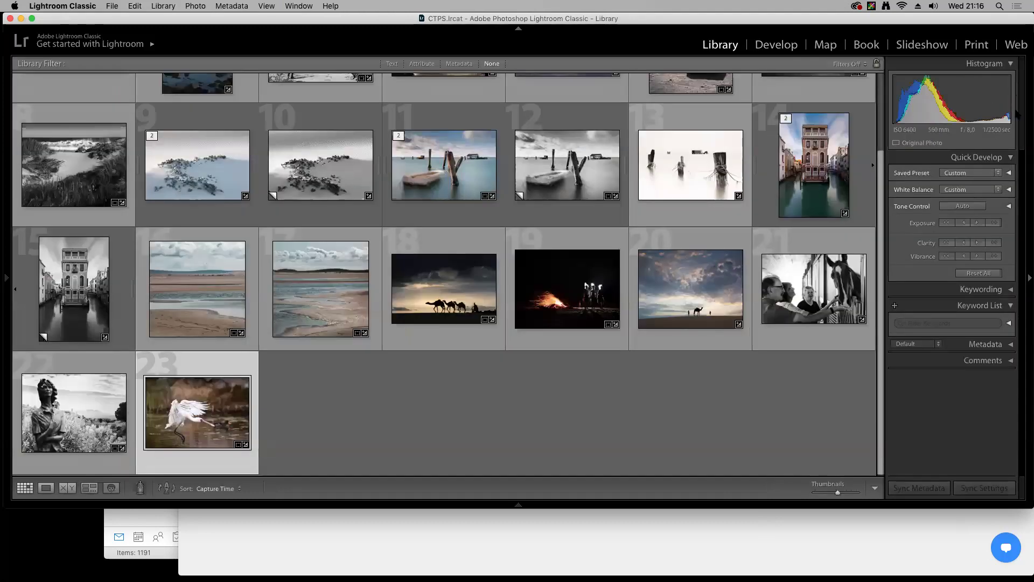
{"action": "key", "text": "F7"}
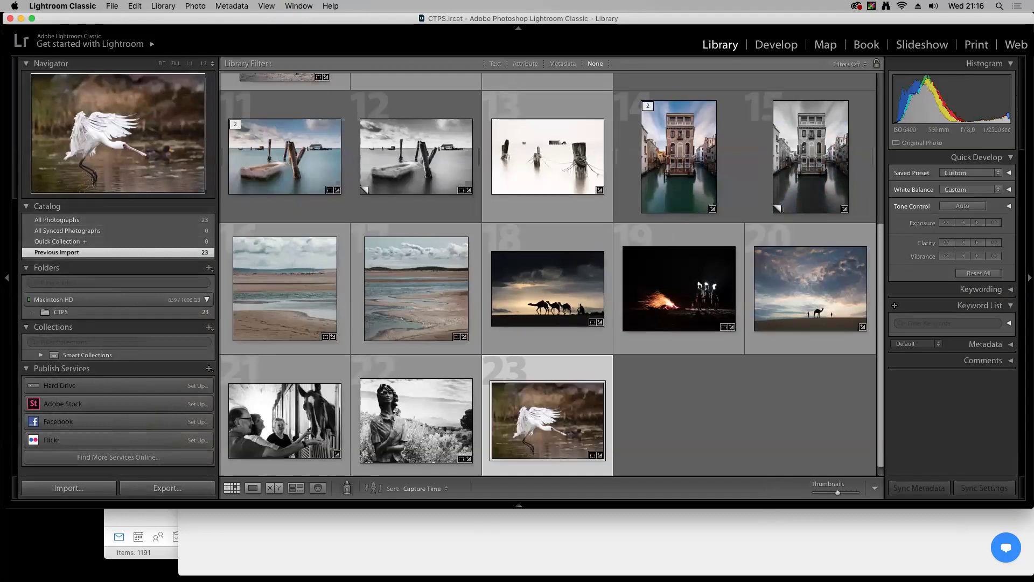
{"action": "key", "text": "F7"}
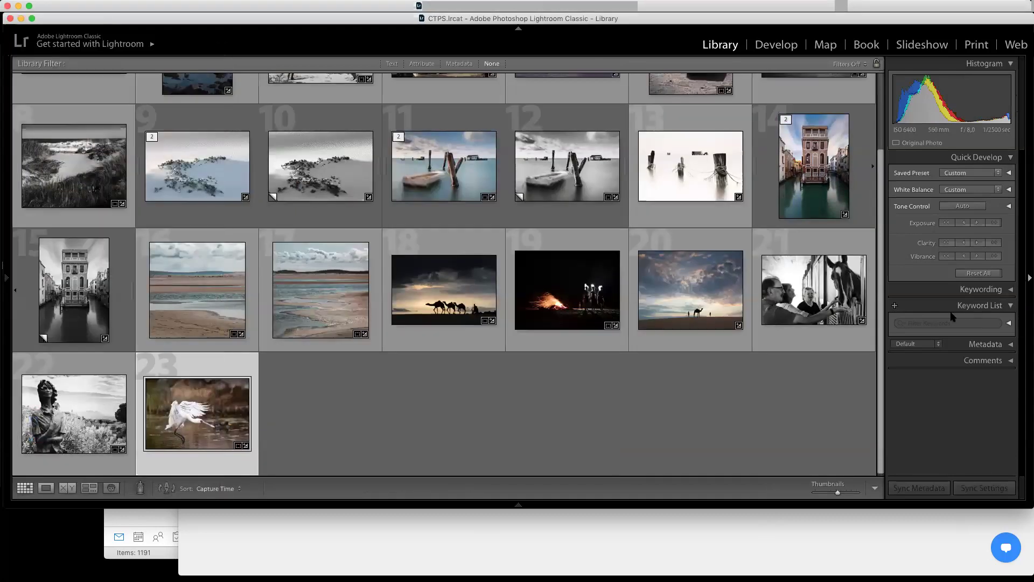
{"action": "key", "text": "F8"}
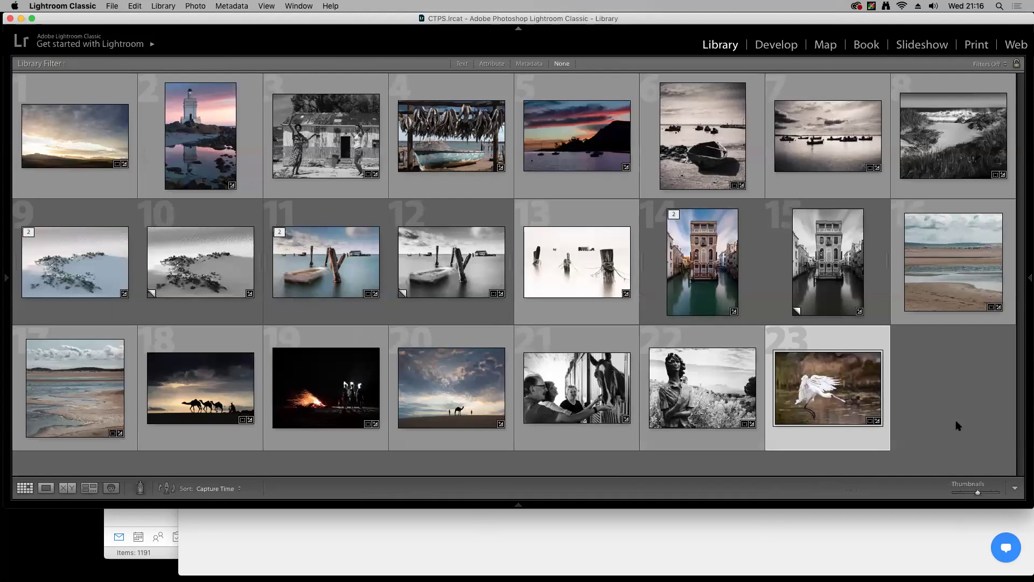